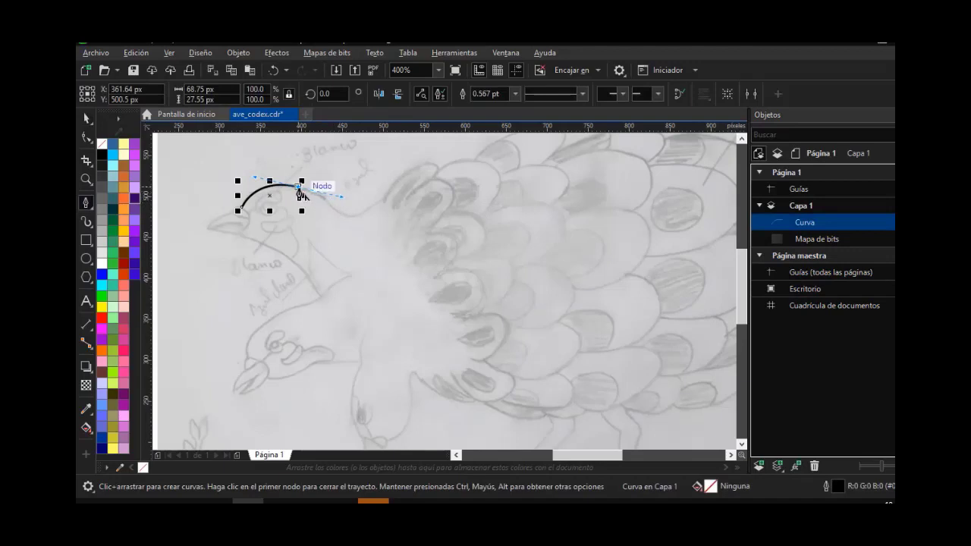
# Continue the Pen outline from the upper head along the neck and down the scalloped feather edge of the sketched bird
pyautogui.moveTo(328, 202)
pyautogui.mouseDown()
pyautogui.moveTo(353, 224)
pyautogui.moveTo(402, 182)
pyautogui.moveTo(444, 208)
pyautogui.moveTo(454, 223)
pyautogui.moveTo(443, 239)
pyautogui.moveTo(461, 253)
pyautogui.moveTo(446, 252)
pyautogui.moveTo(460, 263)
pyautogui.mouseUp()
pyautogui.doubleClick(414, 189)
pyautogui.click(422, 205)
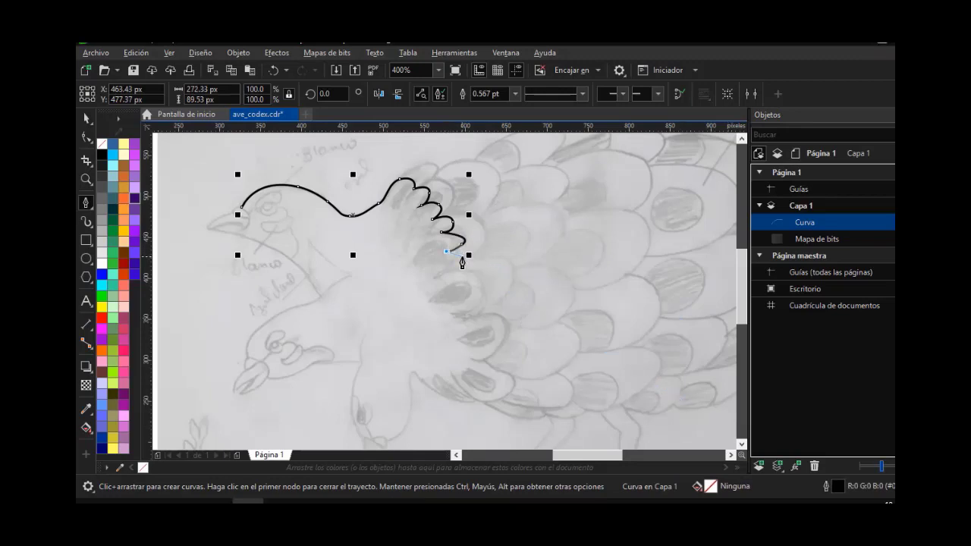
pyautogui.moveTo(462, 257); pyautogui.dragTo(421, 385)
pyautogui.doubleClick(463, 330)
pyautogui.click(446, 364)
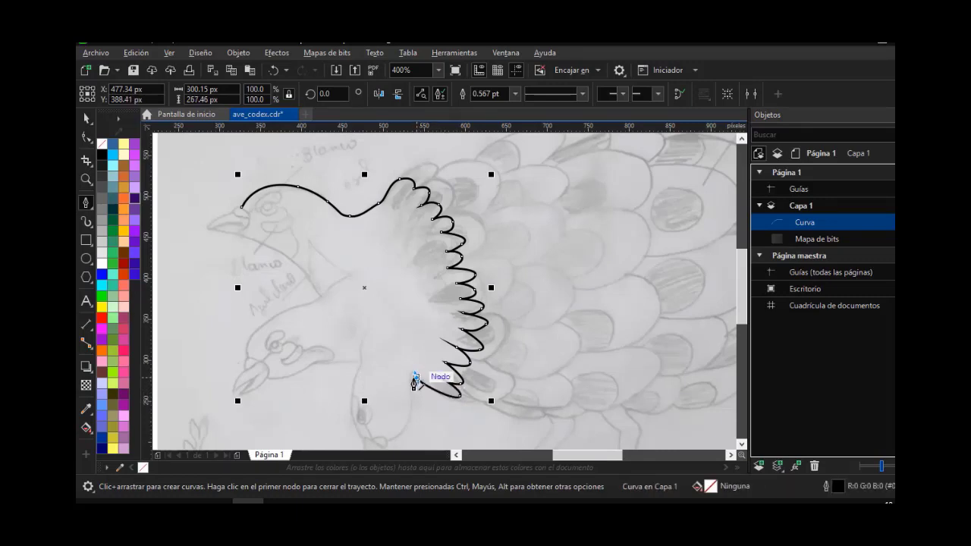
# Extend the outline from the last feather down the outer side of the downward-facing head to the base of its beak
pyautogui.moveTo(411, 376); pyautogui.dragTo(421, 403)
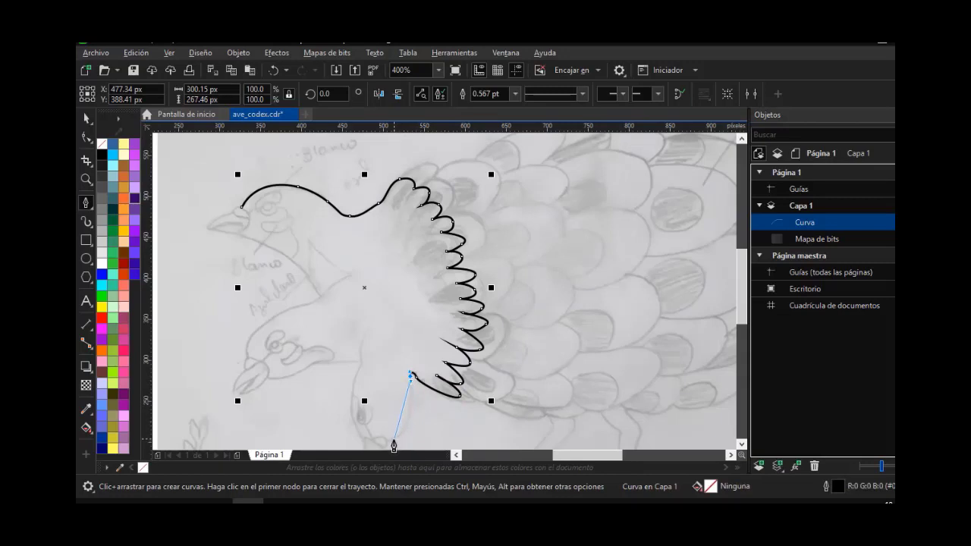
pyautogui.moveTo(408, 421); pyautogui.dragTo(391, 440)
pyautogui.click(391, 440)
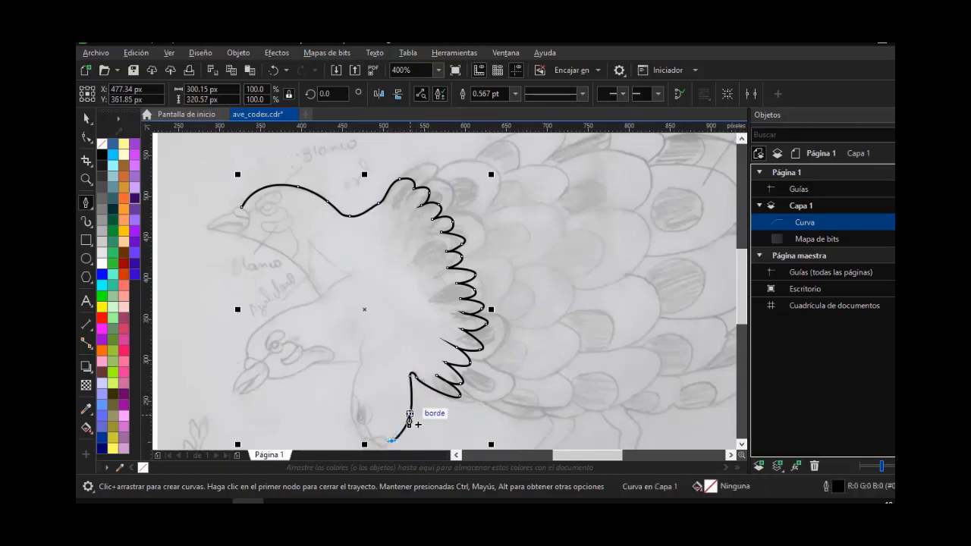
pyautogui.press('h')
pyautogui.moveTo(403, 398); pyautogui.dragTo(419, 278)
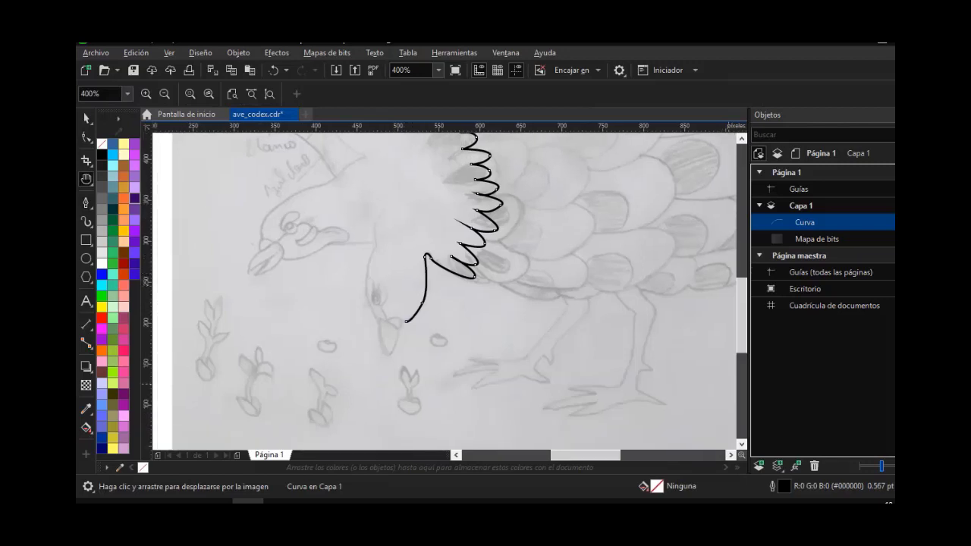
pyautogui.press('space')
pyautogui.click(87, 203)
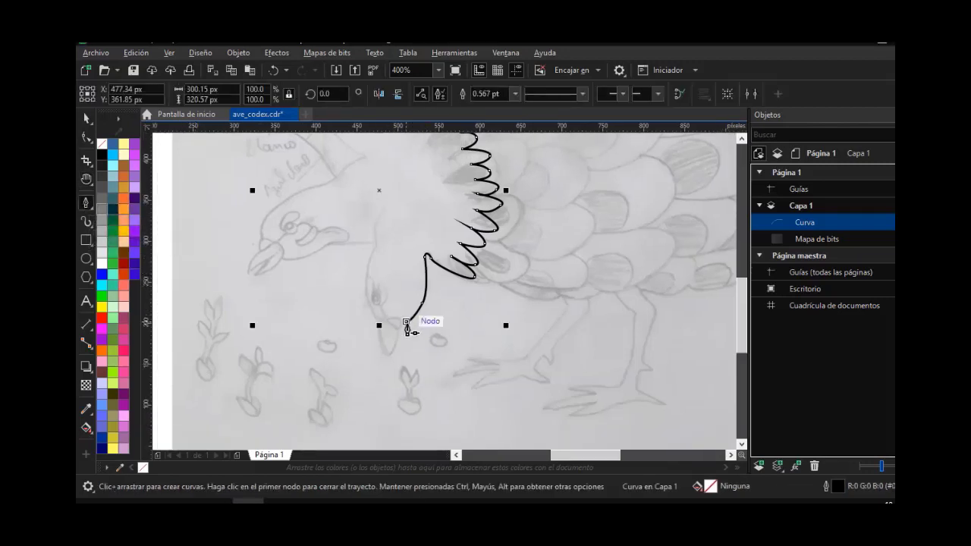
pyautogui.click(398, 331)
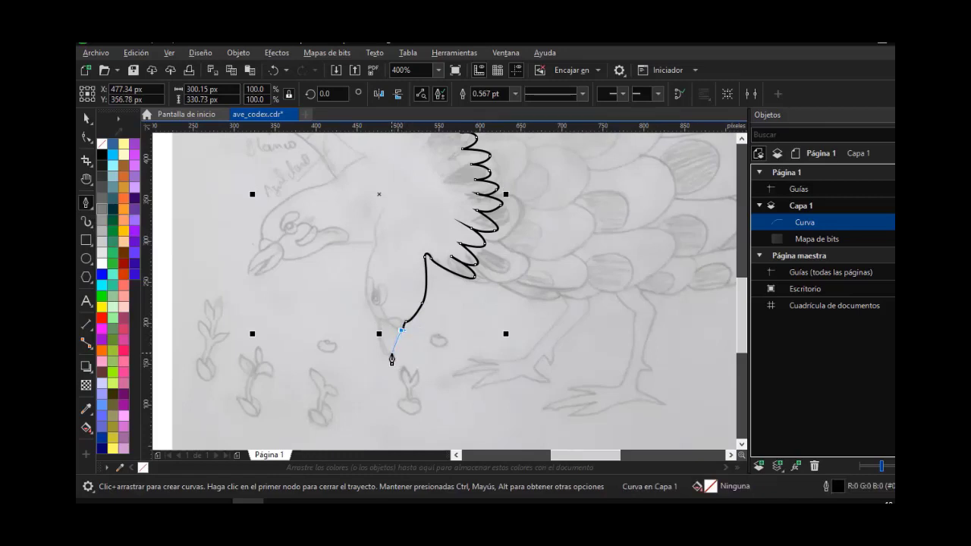
# Trace around the downward-facing head's beak, up to the middle head's underside, and around its open beak and crown
pyautogui.moveTo(391, 353); pyautogui.dragTo(250, 276)
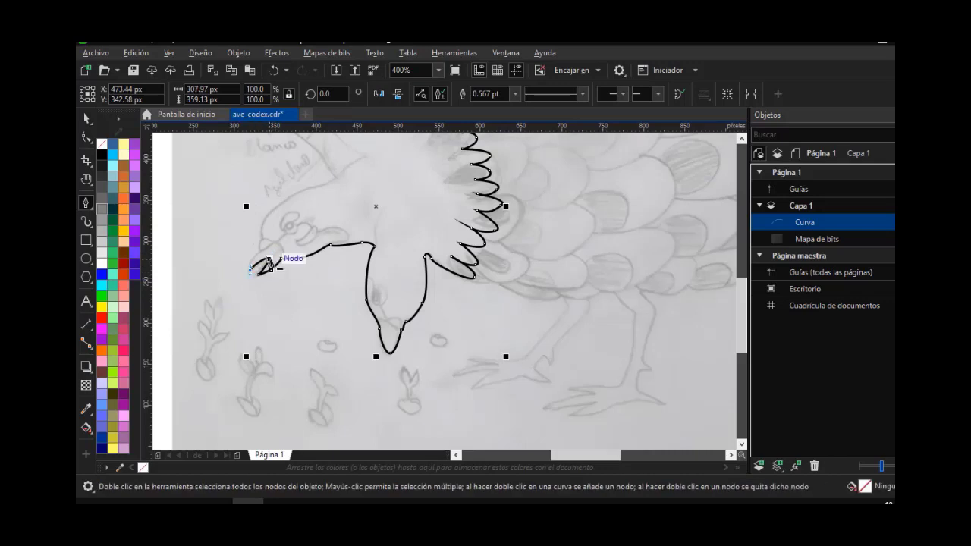
pyautogui.hotkey('ctrl', 'z')
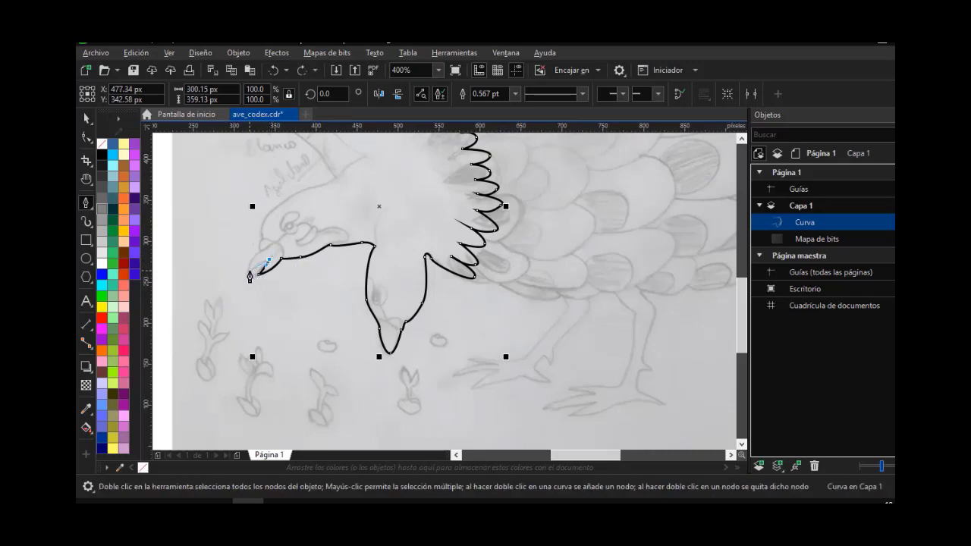
pyautogui.moveTo(250, 274); pyautogui.dragTo(261, 252)
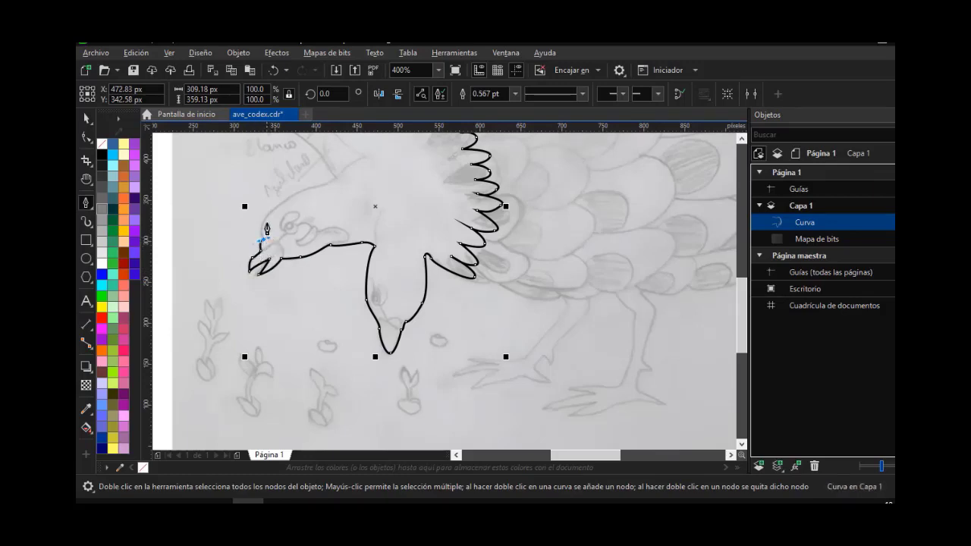
pyautogui.moveTo(274, 208); pyautogui.dragTo(341, 179)
pyautogui.hotkey('ctrl', 'z')
# Extend the outline along the upper head's throat and around its beak, closing the curve at the starting node
pyautogui.press('h')
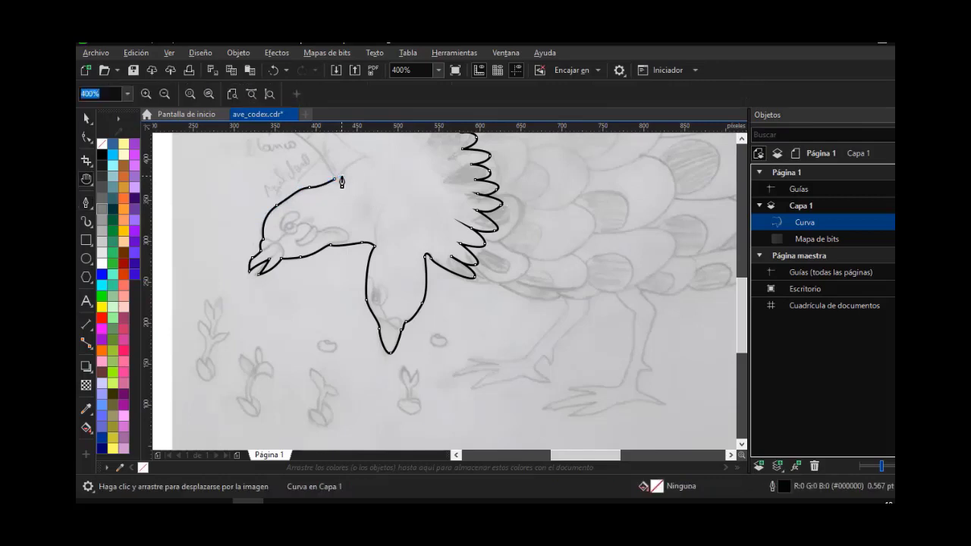
pyautogui.moveTo(365, 136); pyautogui.dragTo(390, 267)
pyautogui.click(86, 203)
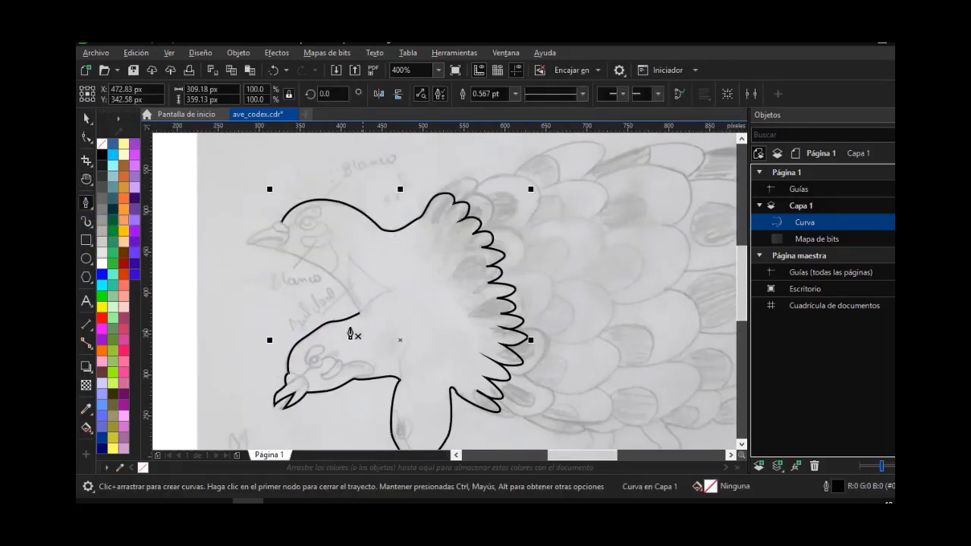
pyautogui.click(359, 313)
pyautogui.moveTo(352, 296); pyautogui.dragTo(349, 289)
pyautogui.moveTo(307, 260); pyautogui.dragTo(277, 221)
pyautogui.click(261, 246)
pyautogui.keyDown('alt'); pyautogui.click(272, 227); pyautogui.keyUp('alt')
# Reshape the underside of the upper head's beak with the Shape tool and delete the extra node near its tip
pyautogui.click(86, 120)
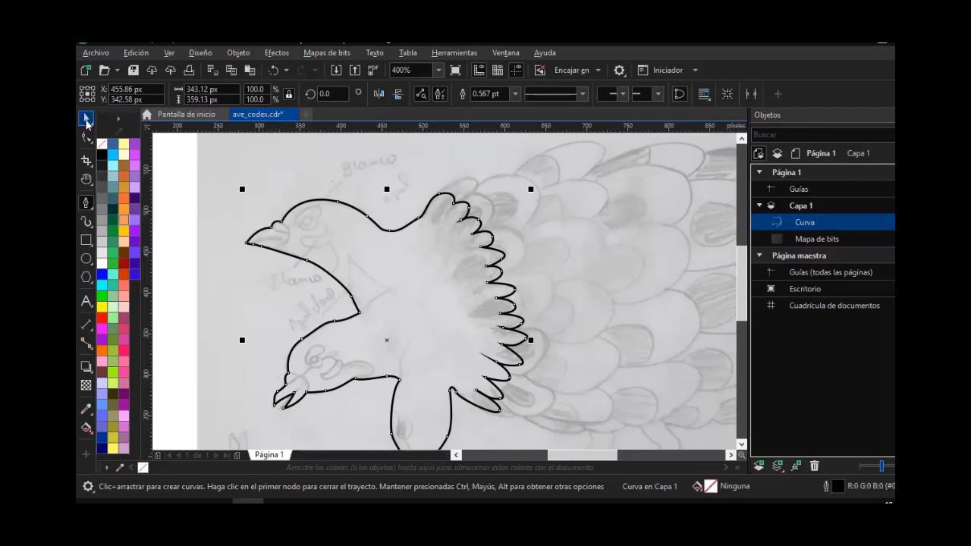
pyautogui.click(86, 137)
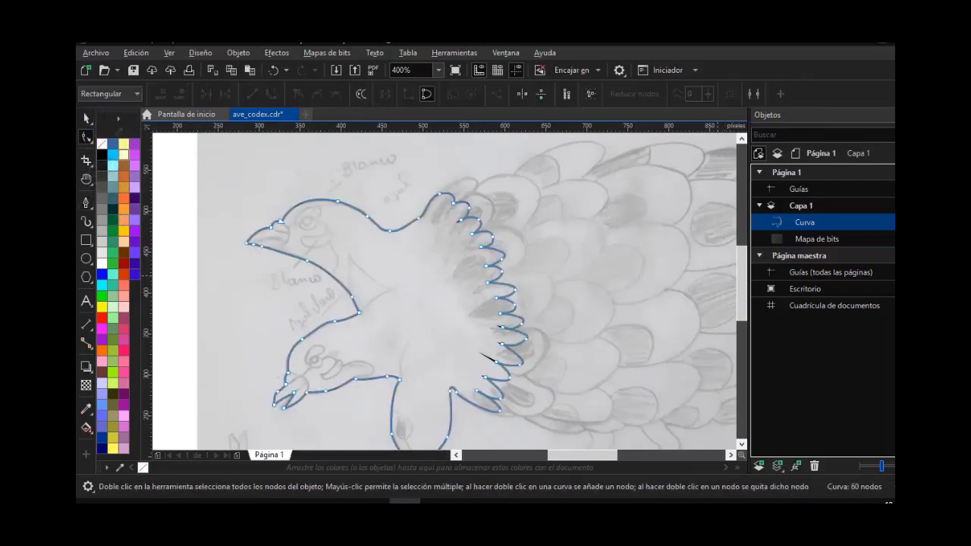
pyautogui.press('z')
pyautogui.moveTo(233, 192); pyautogui.dragTo(338, 298)
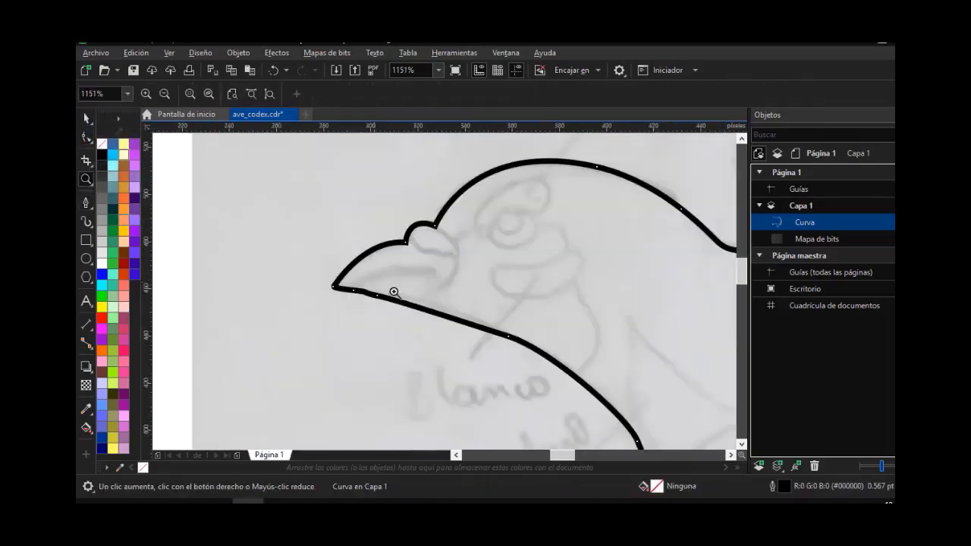
pyautogui.press('F10')
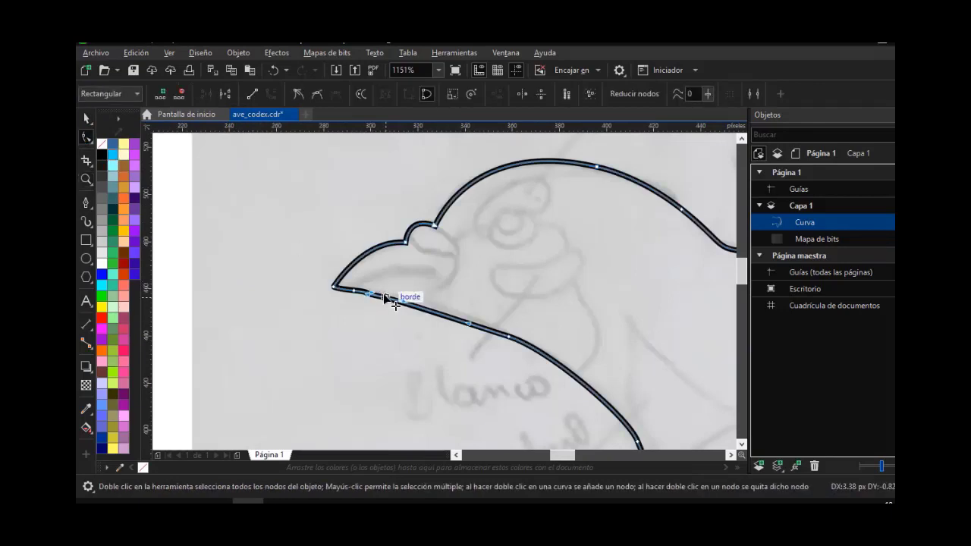
pyautogui.moveTo(428, 305); pyautogui.dragTo(429, 303)
pyautogui.doubleClick(354, 291)
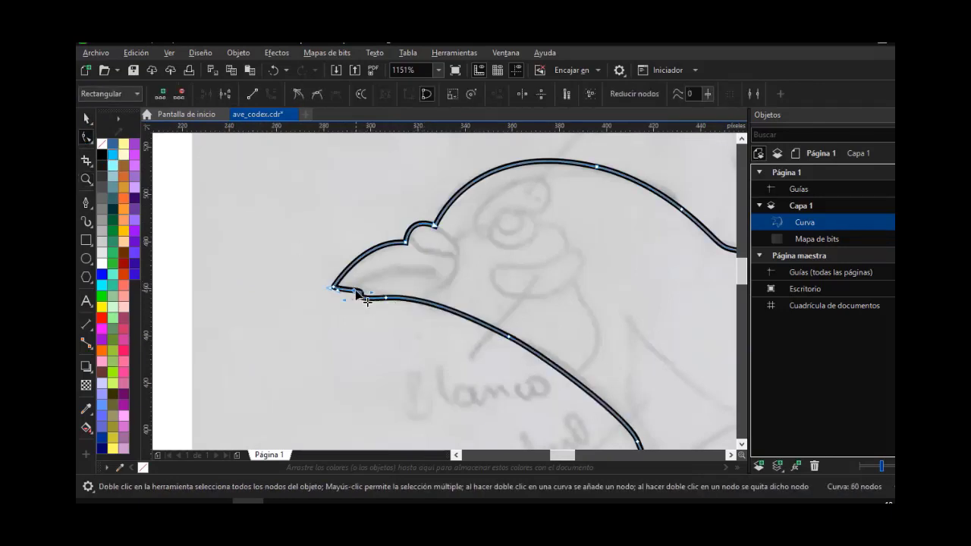
# Adjust the nodes where the upper head's throat meets the middle head's neck so the corner matches the sketch
pyautogui.press('h')
pyautogui.moveTo(599, 338); pyautogui.dragTo(503, 263)
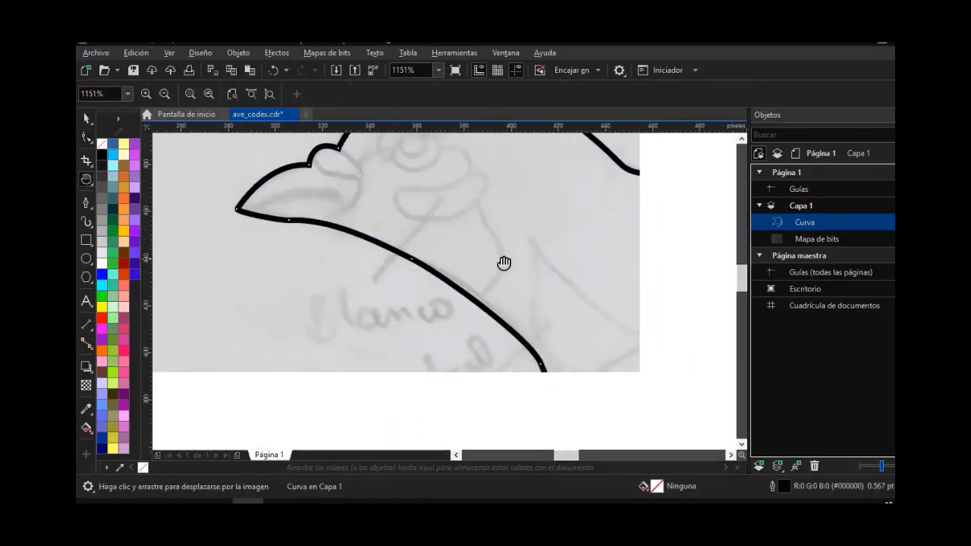
pyautogui.moveTo(557, 311); pyautogui.dragTo(533, 286)
pyautogui.press('F10')
pyautogui.doubleClick(516, 335)
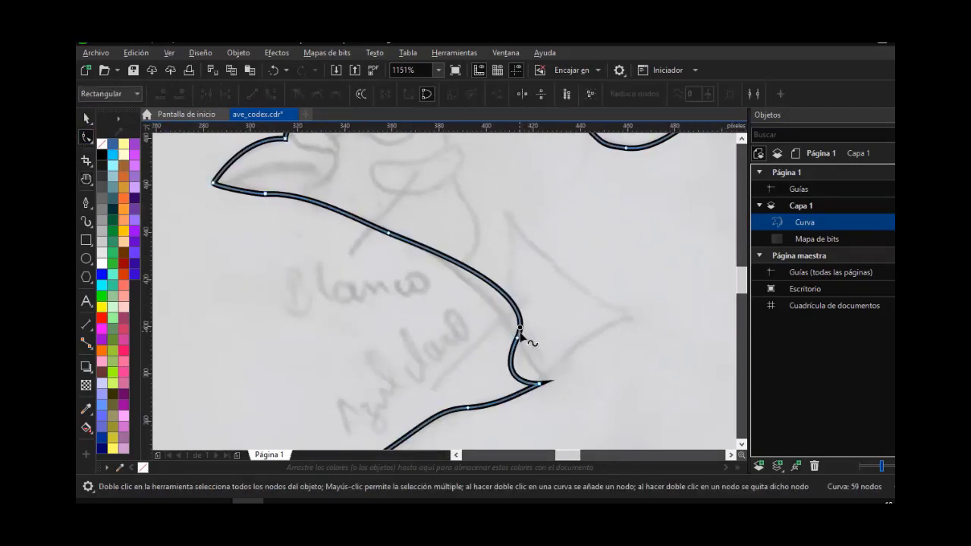
pyautogui.hotkey('ctrl', 'z')
pyautogui.moveTo(545, 388); pyautogui.dragTo(551, 385)
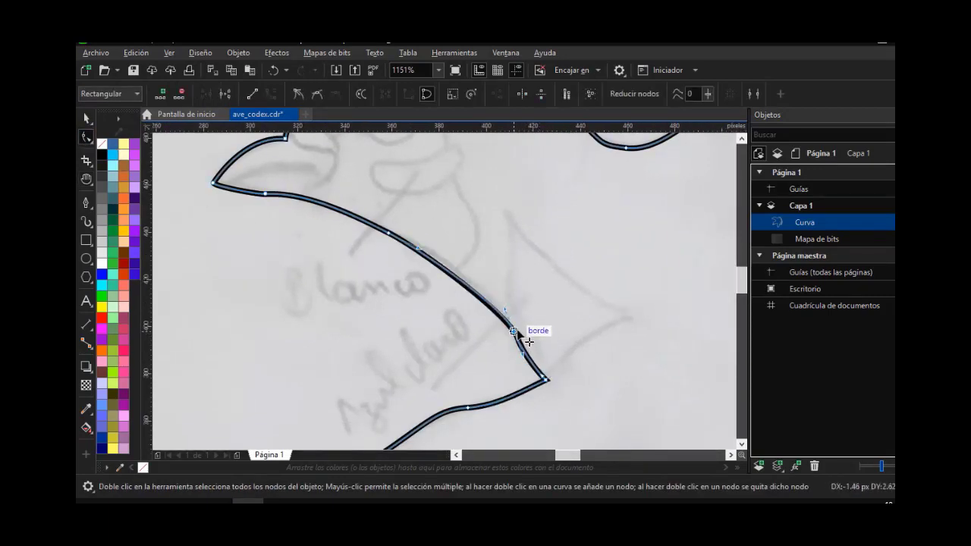
# Smooth the curve over the middle head's crown and forehead to follow the sketch
pyautogui.press('h')
pyautogui.moveTo(439, 317); pyautogui.dragTo(457, 248)
pyautogui.press('F10')
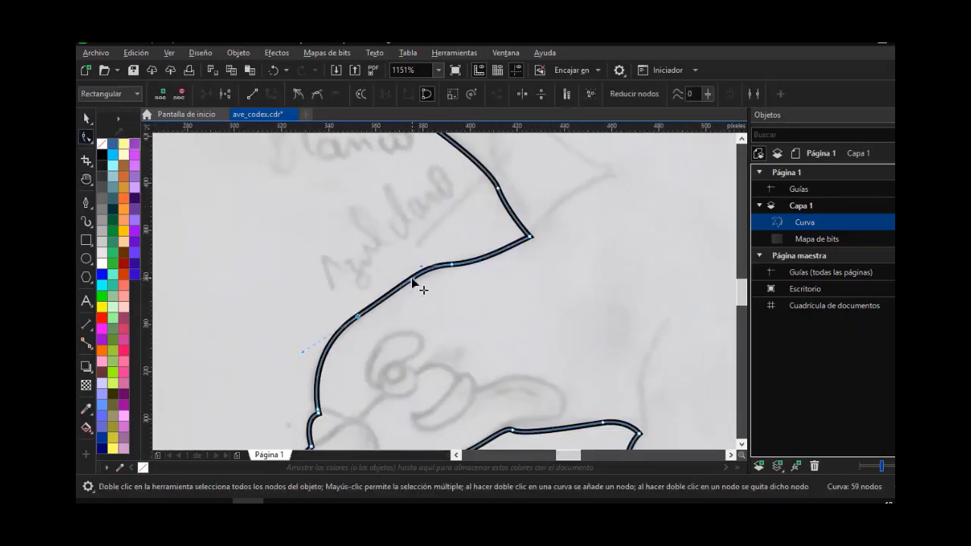
pyautogui.click(356, 314)
pyautogui.click(318, 412)
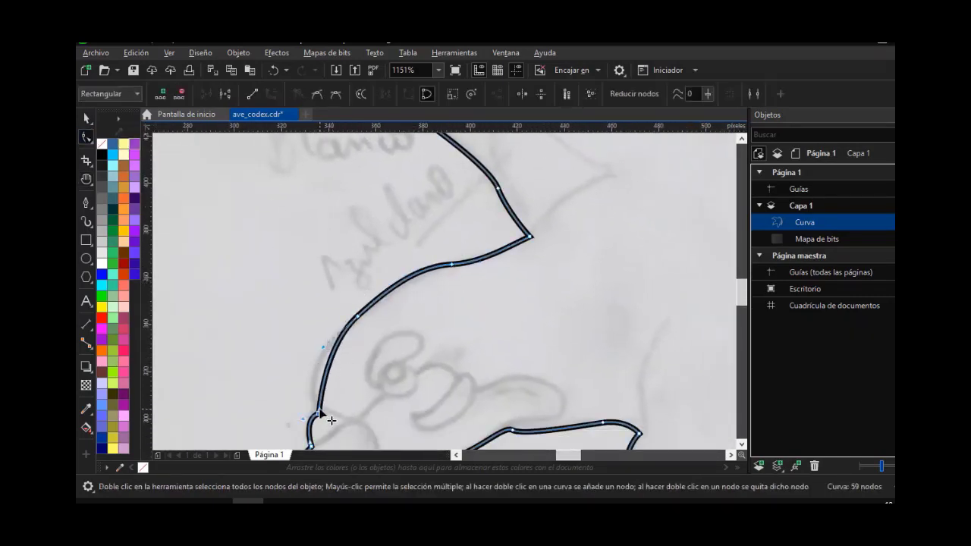
pyautogui.moveTo(323, 385); pyautogui.dragTo(305, 387)
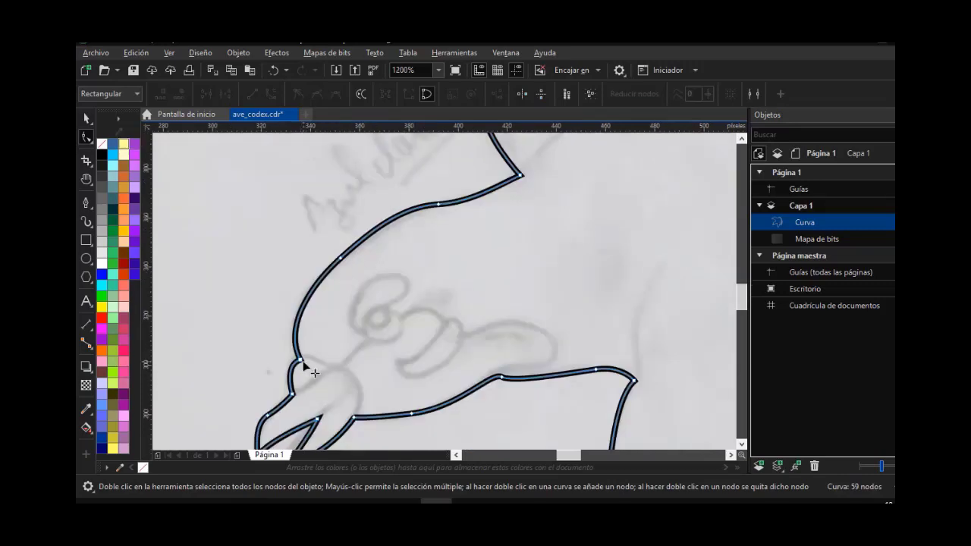
pyautogui.click(340, 259)
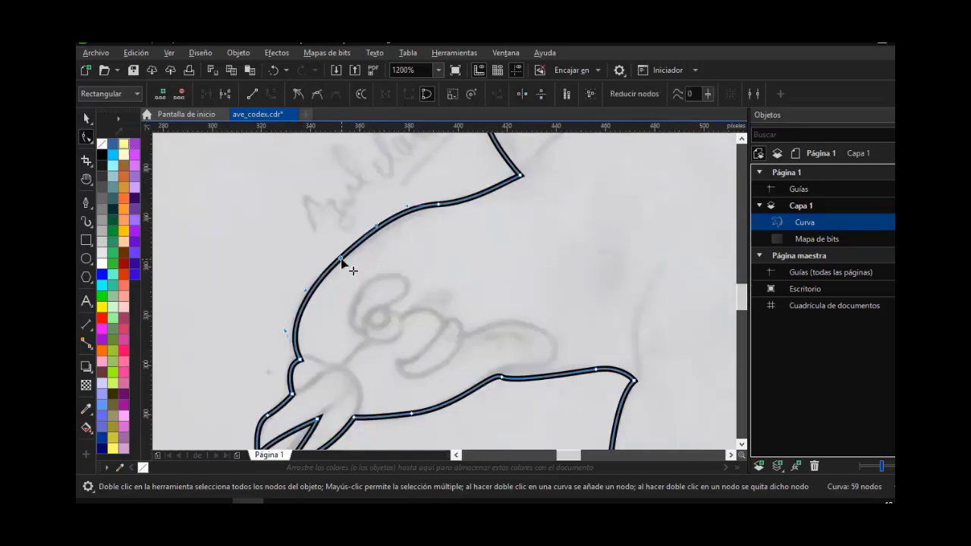
# Refine the nodes and curvature of the small bump above the middle head's beak
pyautogui.press('h')
pyautogui.moveTo(389, 342); pyautogui.dragTo(388, 278)
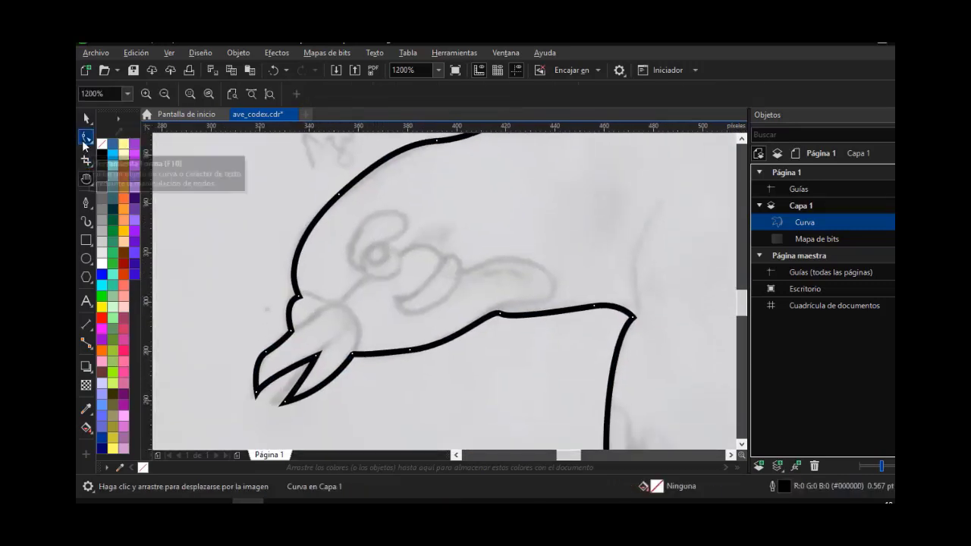
pyautogui.click(87, 137)
pyautogui.click(300, 295)
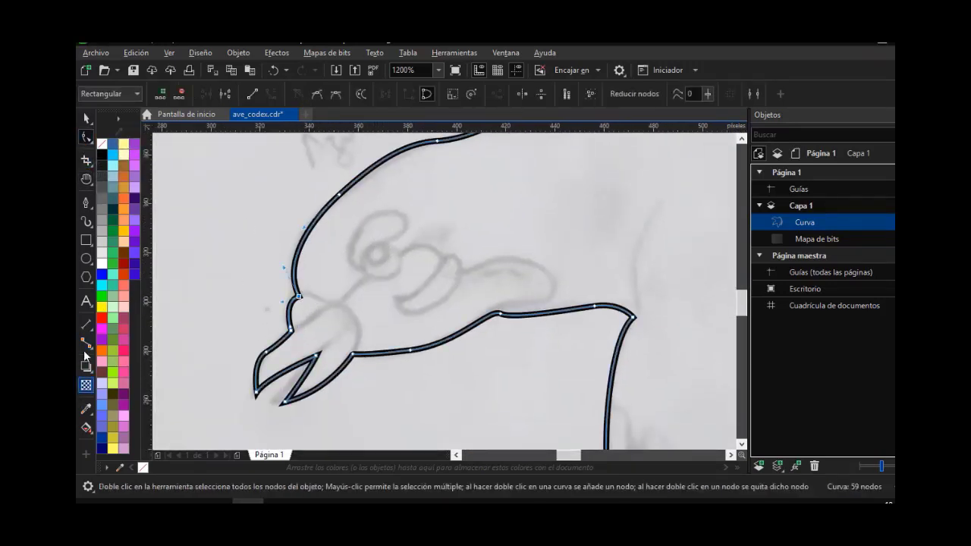
pyautogui.press('z')
pyautogui.moveTo(251, 275); pyautogui.dragTo(423, 427)
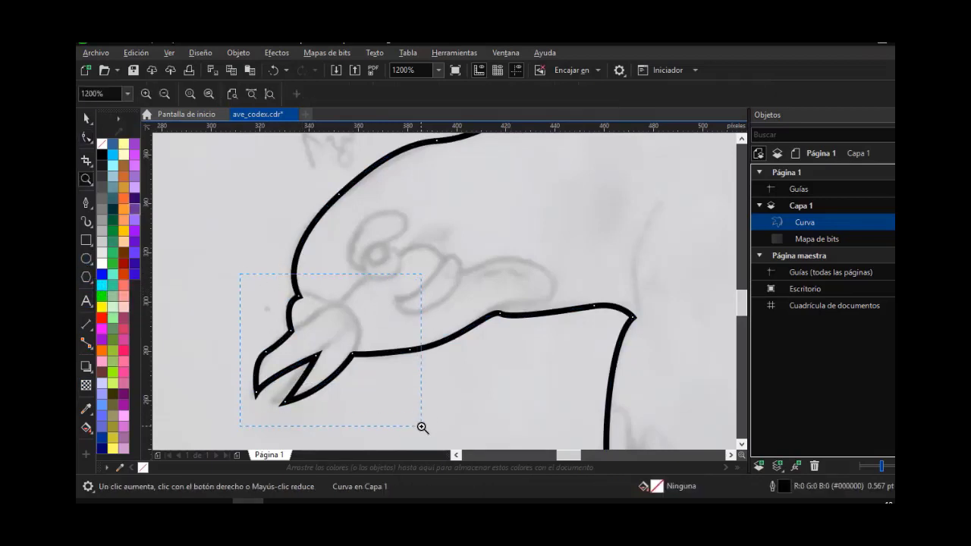
pyautogui.click(86, 137)
pyautogui.moveTo(382, 183); pyautogui.dragTo(387, 173)
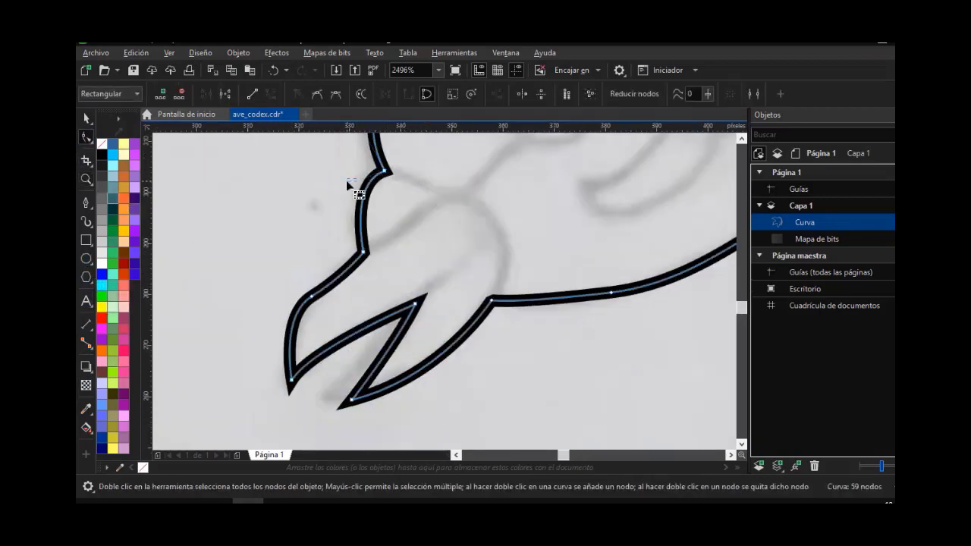
pyautogui.click(313, 297)
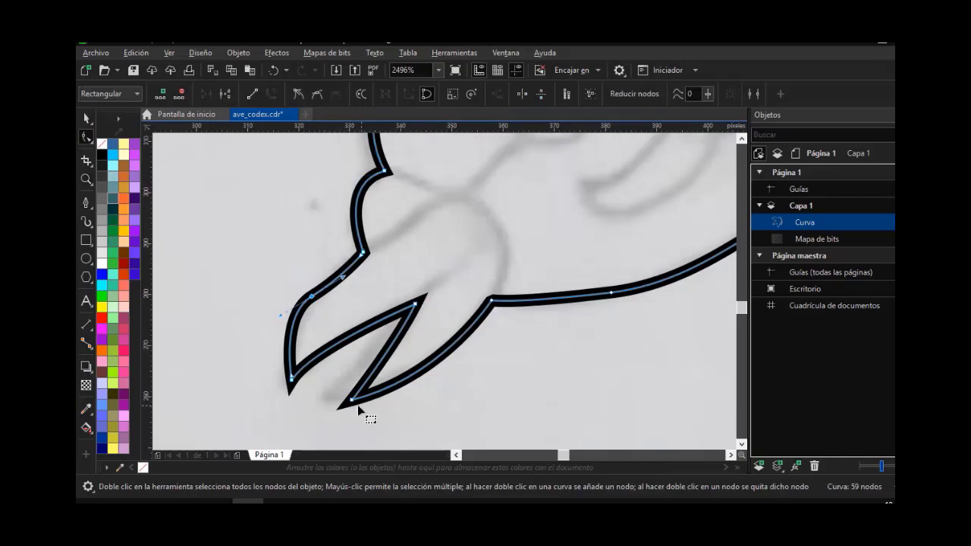
# Move the tip of the middle head's lower beak onto the sketch and bow its outer edge to match
pyautogui.moveTo(353, 400); pyautogui.dragTo(330, 404)
pyautogui.moveTo(422, 381); pyautogui.dragTo(447, 384)
pyautogui.moveTo(329, 403); pyautogui.dragTo(336, 397)
# Adjust the node and segment along the middle head's underside to smooth the throat line
pyautogui.press('h')
pyautogui.moveTo(582, 321); pyautogui.dragTo(386, 338)
pyautogui.moveTo(614, 288); pyautogui.dragTo(428, 310)
pyautogui.press('z')
pyautogui.rightClick(460, 277)
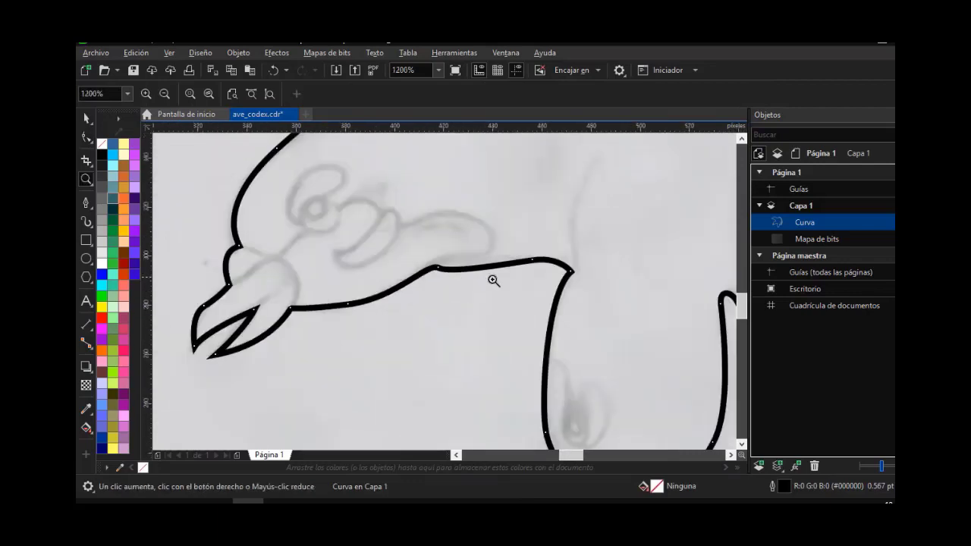
pyautogui.click(86, 138)
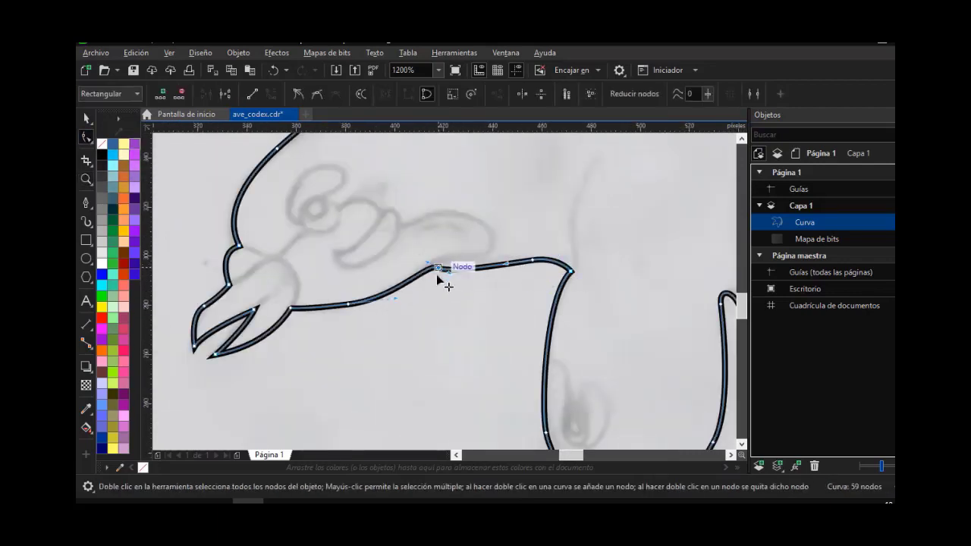
pyautogui.moveTo(441, 274)
pyautogui.mouseDown()
pyautogui.moveTo(445, 287)
pyautogui.moveTo(438, 261)
pyautogui.mouseUp()
pyautogui.moveTo(508, 263); pyautogui.dragTo(509, 260)
# Reposition the two nodes at the base of the downward-facing head's beak and round the bump between them
pyautogui.press('h')
pyautogui.moveTo(570, 289); pyautogui.dragTo(486, 212)
pyautogui.moveTo(556, 300); pyautogui.dragTo(487, 245)
pyautogui.moveTo(516, 289)
pyautogui.mouseDown()
pyautogui.moveTo(488, 227)
pyautogui.moveTo(490, 303)
pyautogui.mouseUp()
pyautogui.press('z')
pyautogui.moveTo(271, 304); pyautogui.dragTo(645, 425)
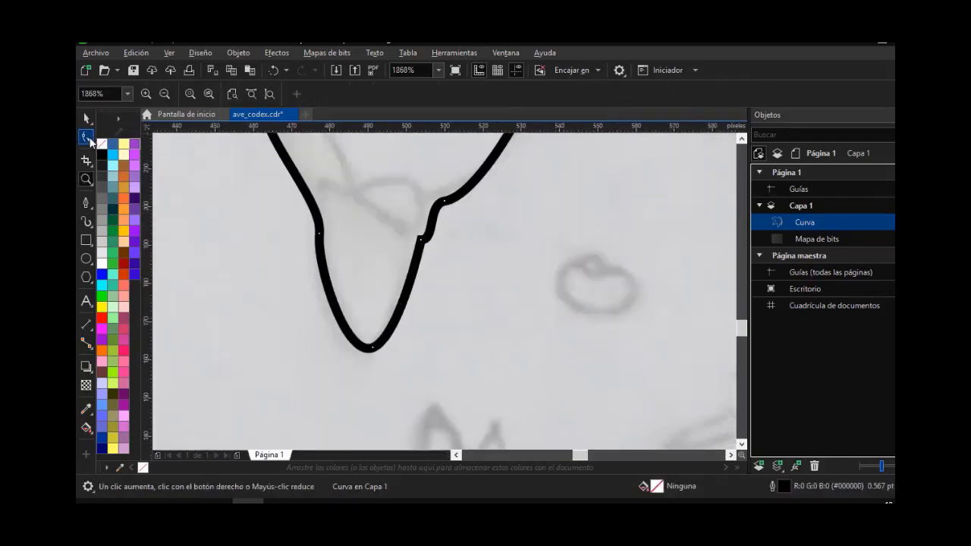
pyautogui.click(87, 137)
pyautogui.moveTo(421, 241); pyautogui.dragTo(414, 231)
pyautogui.moveTo(445, 201); pyautogui.dragTo(430, 227)
pyautogui.keyDown('shift'); pyautogui.click(414, 231); pyautogui.keyUp('shift')
pyautogui.click(427, 200)
pyautogui.click(434, 226)
# Reposition the rounded ends of the two lowest feathers and widen the second-lowest feather's curve with its node handles
pyautogui.press('z')
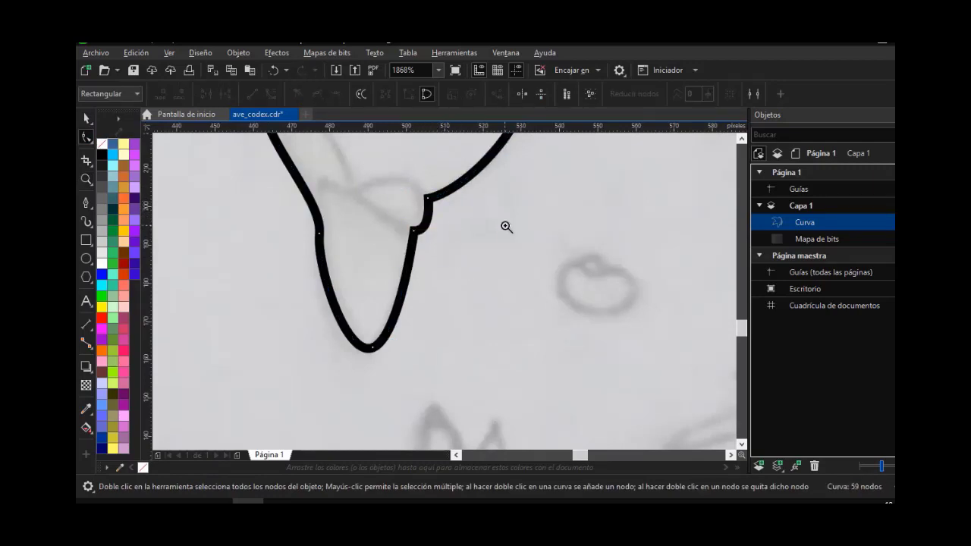
pyautogui.rightClick(505, 224)
pyautogui.rightClick(505, 225)
pyautogui.tripleClick(743, 139)
pyautogui.moveTo(457, 203); pyautogui.dragTo(648, 294)
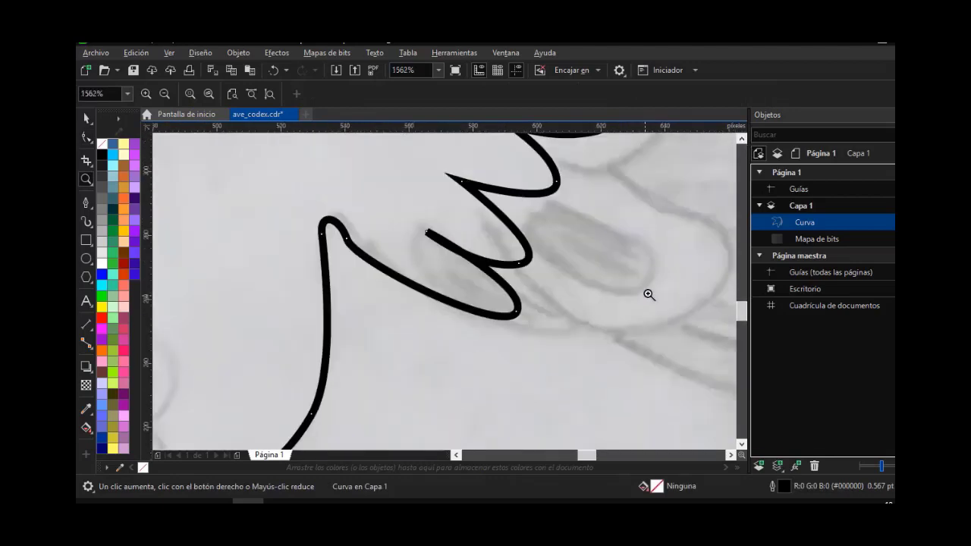
pyautogui.click(85, 138)
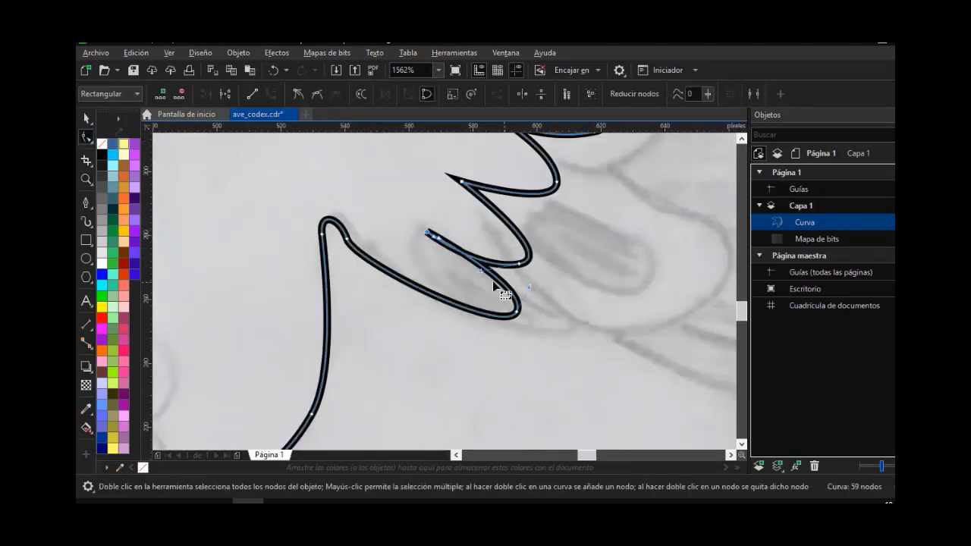
pyautogui.moveTo(477, 264); pyautogui.dragTo(479, 256)
pyautogui.moveTo(378, 163); pyautogui.dragTo(600, 364)
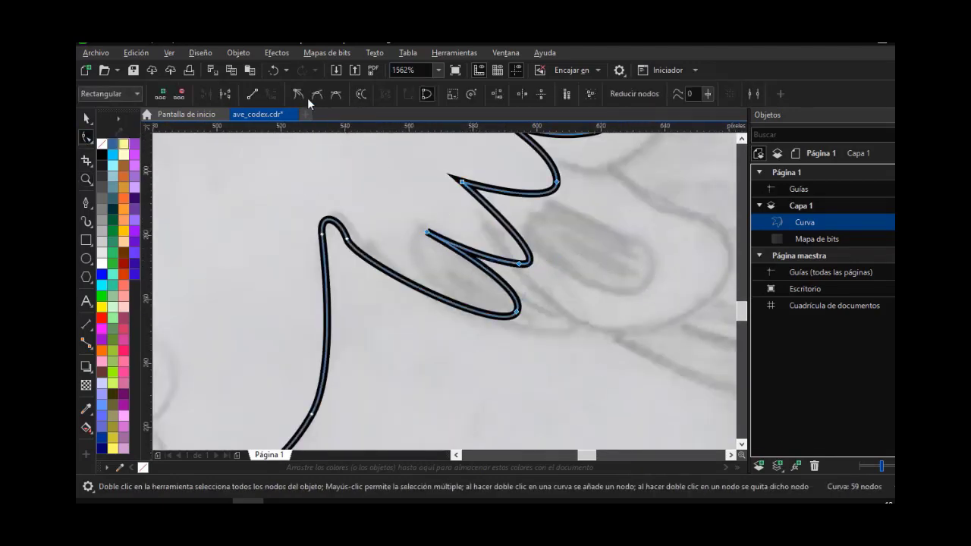
pyautogui.moveTo(517, 311); pyautogui.dragTo(591, 250)
pyautogui.click(519, 263)
pyautogui.moveTo(480, 271); pyautogui.dragTo(533, 263)
pyautogui.moveTo(605, 248); pyautogui.dragTo(607, 237)
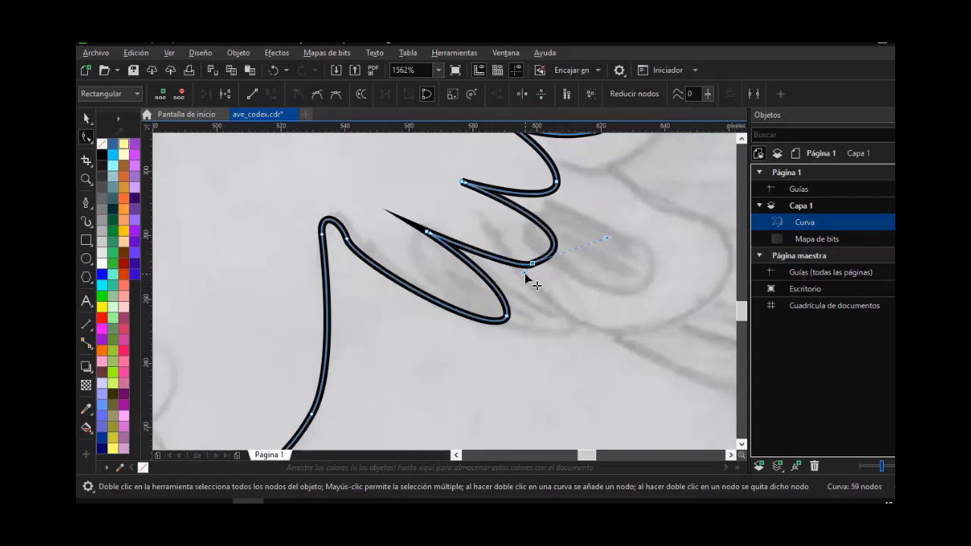
# Refine the handles at the notch between the two lowest feathers and pull the lowest feather's rounded end inward
pyautogui.moveTo(524, 269); pyautogui.dragTo(512, 271)
pyautogui.moveTo(431, 239); pyautogui.dragTo(438, 243)
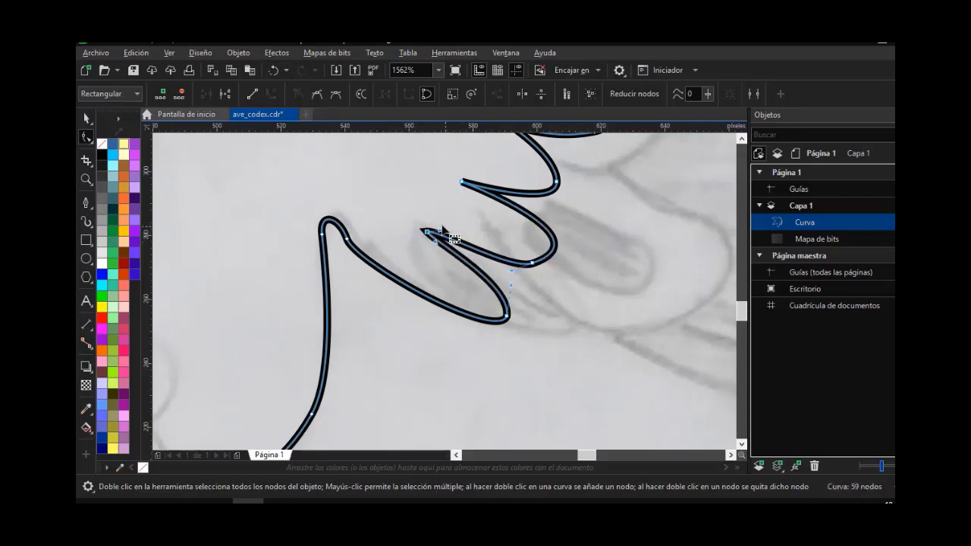
pyautogui.moveTo(503, 326); pyautogui.dragTo(507, 322)
pyautogui.moveTo(443, 242); pyautogui.dragTo(455, 223)
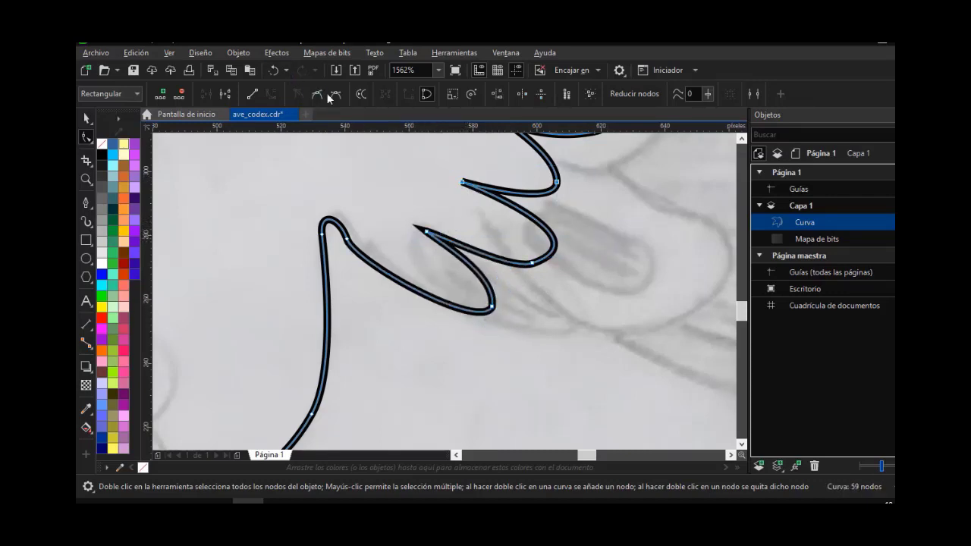
pyautogui.moveTo(480, 196)
pyautogui.mouseDown()
pyautogui.moveTo(503, 199)
pyautogui.moveTo(487, 191)
pyautogui.mouseUp()
pyautogui.hotkey('ctrl', 'z')
# Adjust the notch between the third and fourth feathers from the lowest and round out the curves of both feathers
pyautogui.press('h')
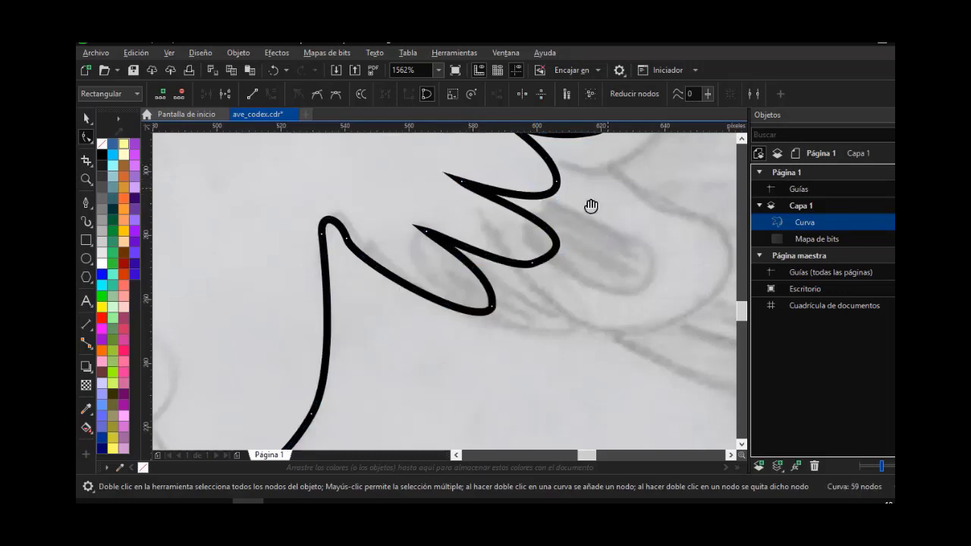
pyautogui.moveTo(590, 206); pyautogui.dragTo(580, 333)
pyautogui.moveTo(613, 250); pyautogui.dragTo(611, 308)
pyautogui.press('F10')
pyautogui.click(494, 306)
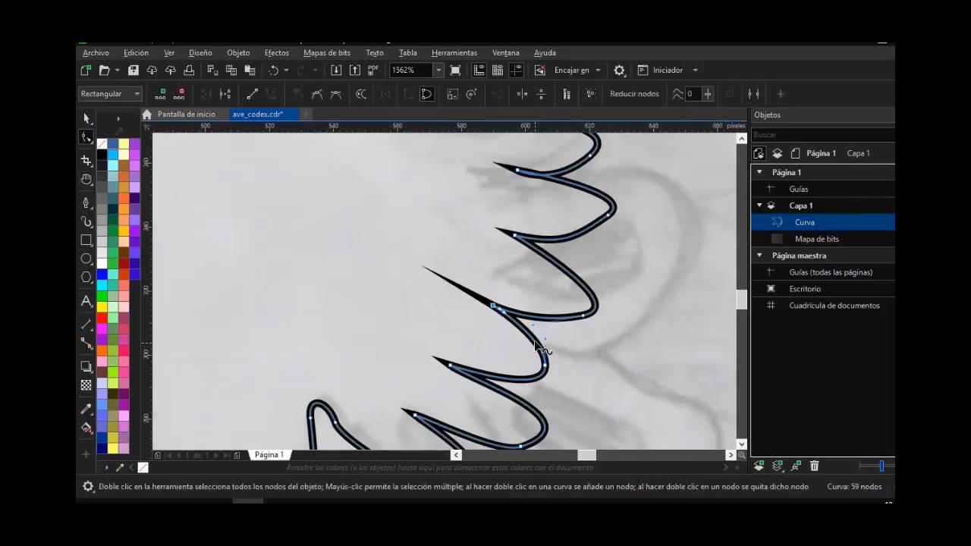
pyautogui.moveTo(504, 311); pyautogui.dragTo(506, 307)
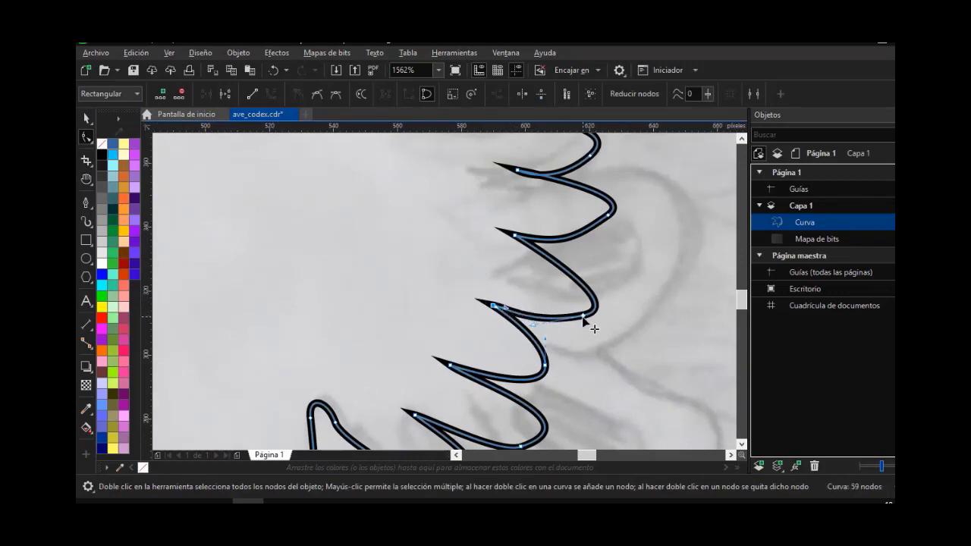
pyautogui.moveTo(632, 306); pyautogui.dragTo(642, 294)
pyautogui.moveTo(523, 337)
pyautogui.mouseDown()
pyautogui.moveTo(549, 330)
pyautogui.moveTo(538, 332)
pyautogui.mouseUp()
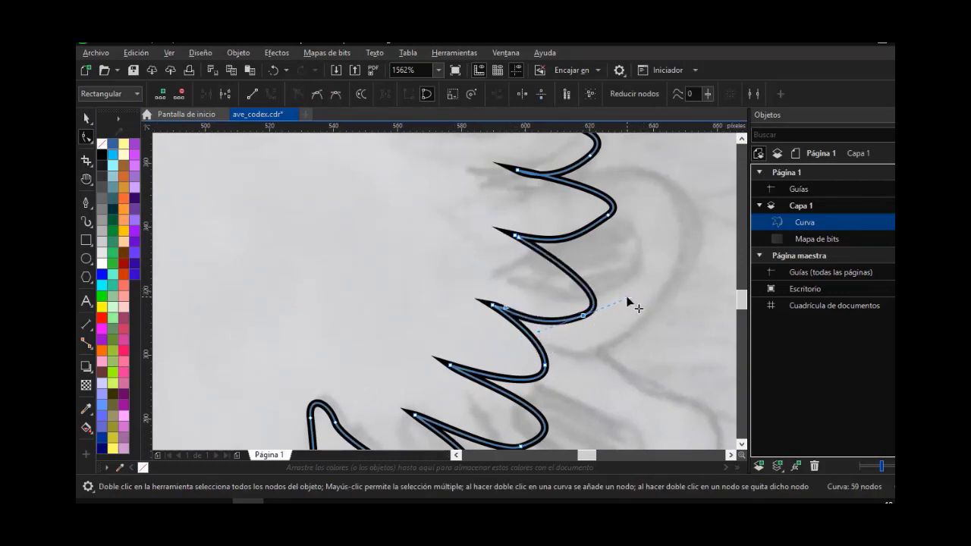
pyautogui.moveTo(627, 298); pyautogui.dragTo(642, 282)
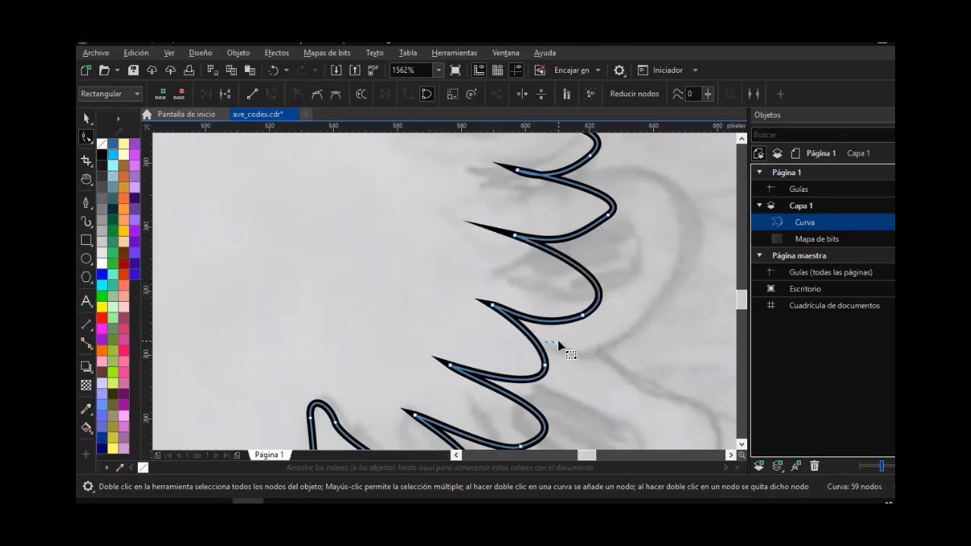
pyautogui.moveTo(545, 365); pyautogui.dragTo(519, 386)
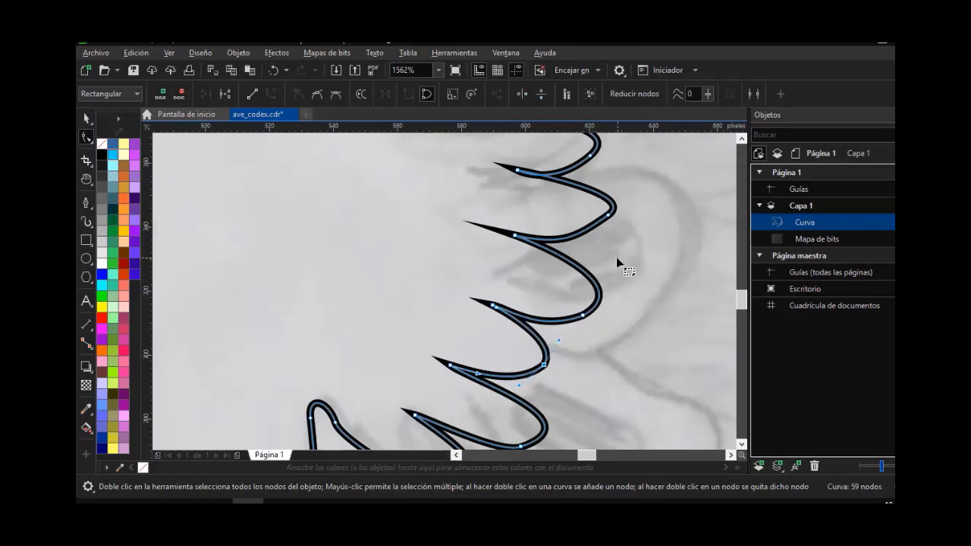
# Adjust the notch between the fifth and sixth feathers from the lowest and round the sixth feather's outer curve
pyautogui.press('h')
pyautogui.moveTo(634, 219); pyautogui.dragTo(603, 299)
pyautogui.click(86, 140)
pyautogui.click(485, 251)
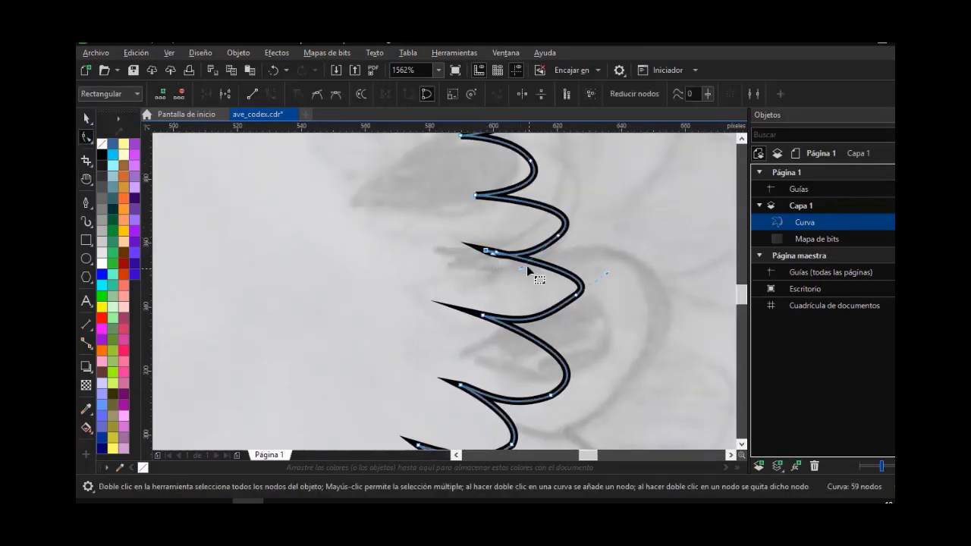
pyautogui.moveTo(498, 254)
pyautogui.mouseDown()
pyautogui.moveTo(510, 262)
pyautogui.moveTo(498, 261)
pyautogui.moveTo(501, 246)
pyautogui.moveTo(488, 256)
pyautogui.mouseUp()
pyautogui.click(559, 237)
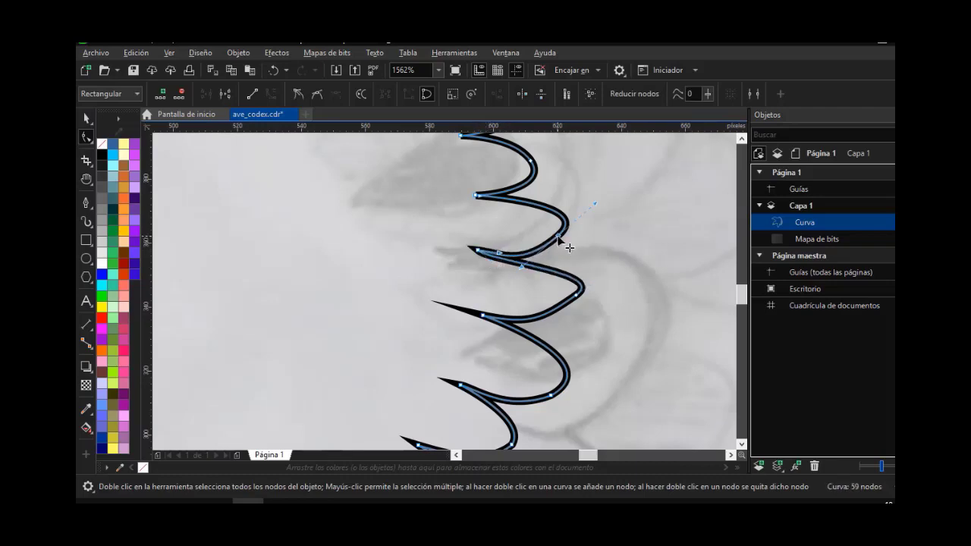
pyautogui.click(298, 95)
pyautogui.moveTo(595, 204); pyautogui.dragTo(593, 185)
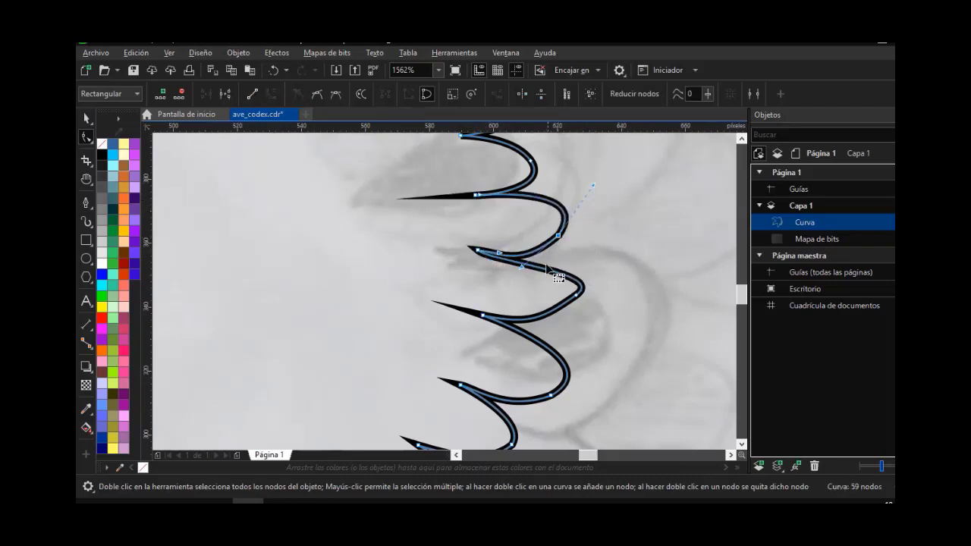
# Shift and reshape the notch between the sixth and seventh feathers and move the seventh feather's rounded end outward
pyautogui.moveTo(478, 198); pyautogui.dragTo(489, 203)
pyautogui.moveTo(531, 161); pyautogui.dragTo(542, 153)
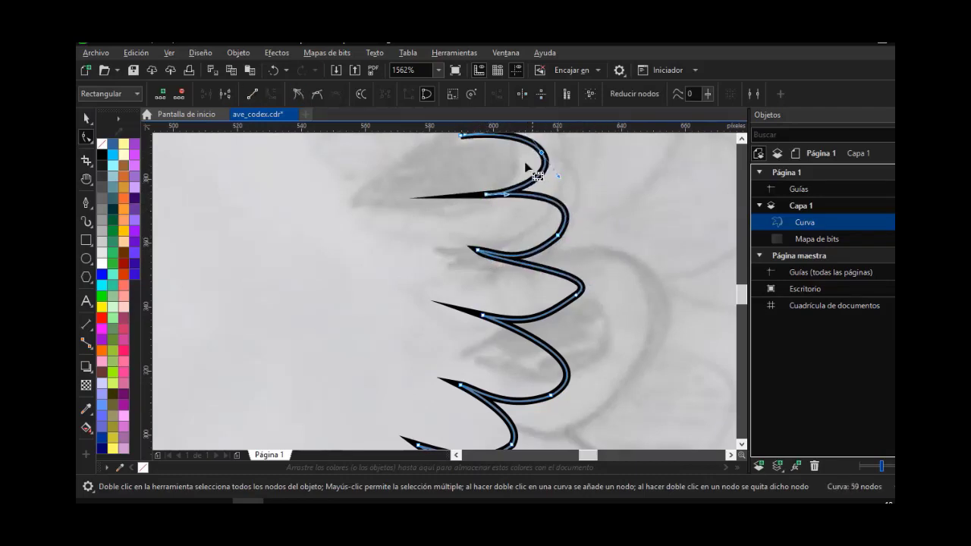
pyautogui.moveTo(506, 195)
pyautogui.mouseDown()
pyautogui.moveTo(516, 201)
pyautogui.moveTo(497, 184)
pyautogui.moveTo(502, 204)
pyautogui.mouseUp()
pyautogui.moveTo(513, 200); pyautogui.dragTo(515, 192)
# Refine the notch above the seventh feather and move the ninth feather's rounded end outward to match the sketch
pyautogui.press('h')
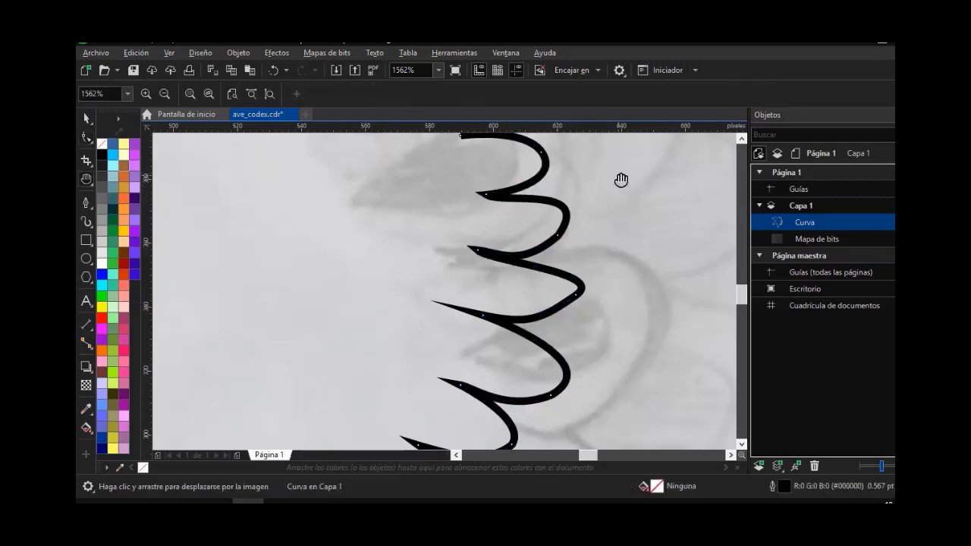
pyautogui.moveTo(619, 180); pyautogui.dragTo(603, 254)
pyautogui.click(87, 137)
pyautogui.click(486, 294)
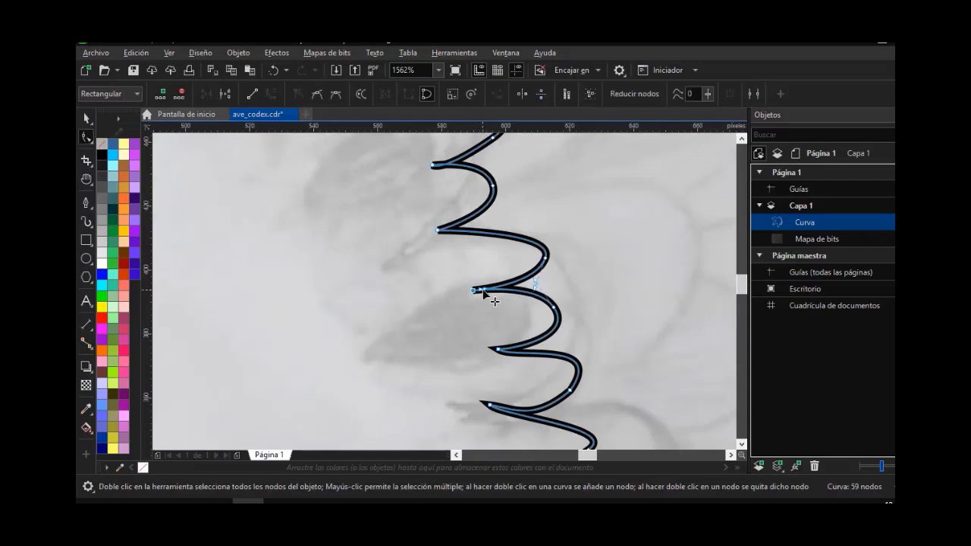
pyautogui.moveTo(486, 282); pyautogui.dragTo(488, 284)
pyautogui.moveTo(493, 185); pyautogui.dragTo(513, 184)
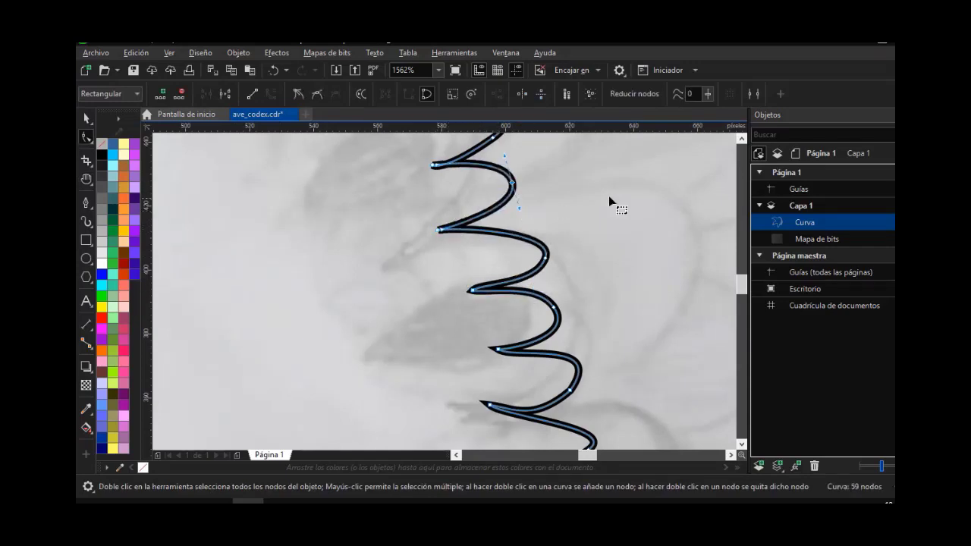
pyautogui.click(741, 139)
pyautogui.scroll(5, 719, 154)
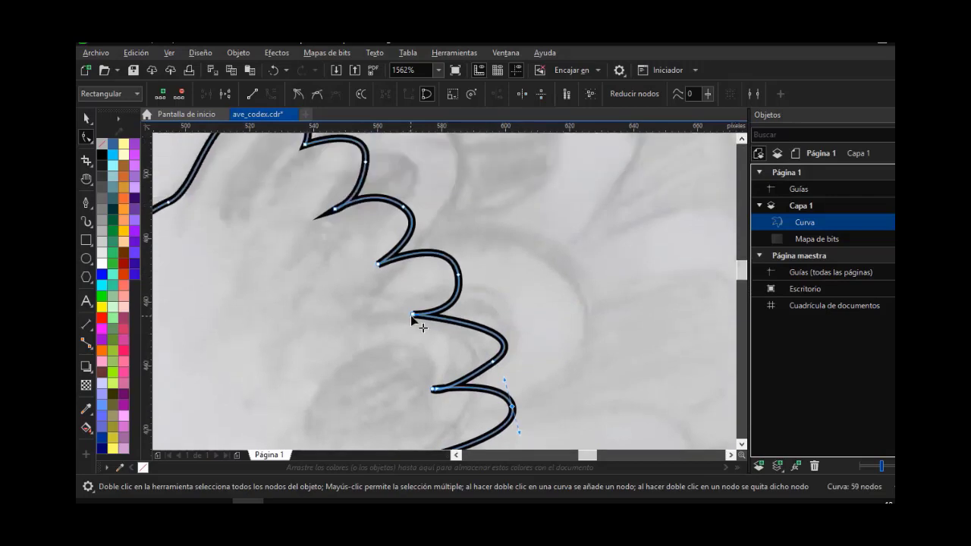
pyautogui.scroll(-4, 464, 278)
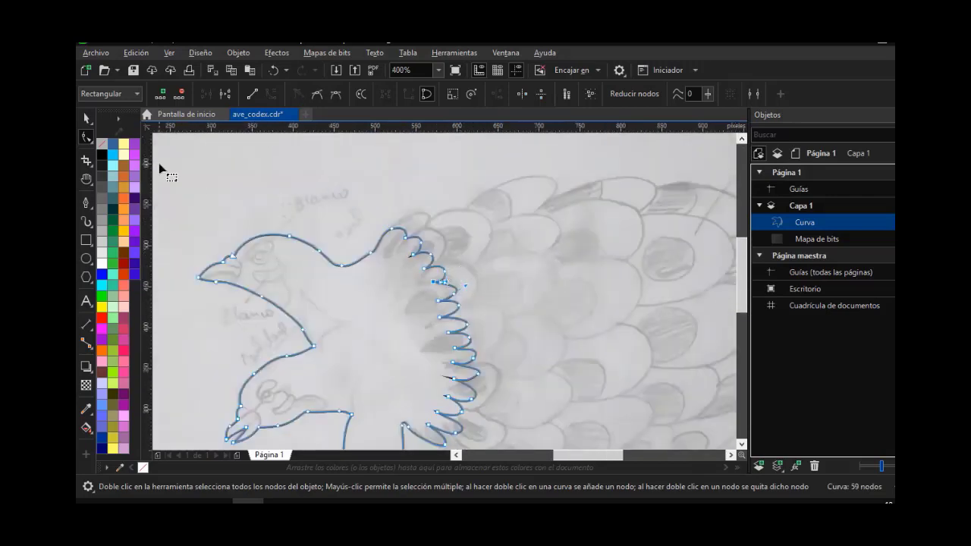
# Reposition the outline node where the upper head's beak meets the small bump behind it
pyautogui.press('space')
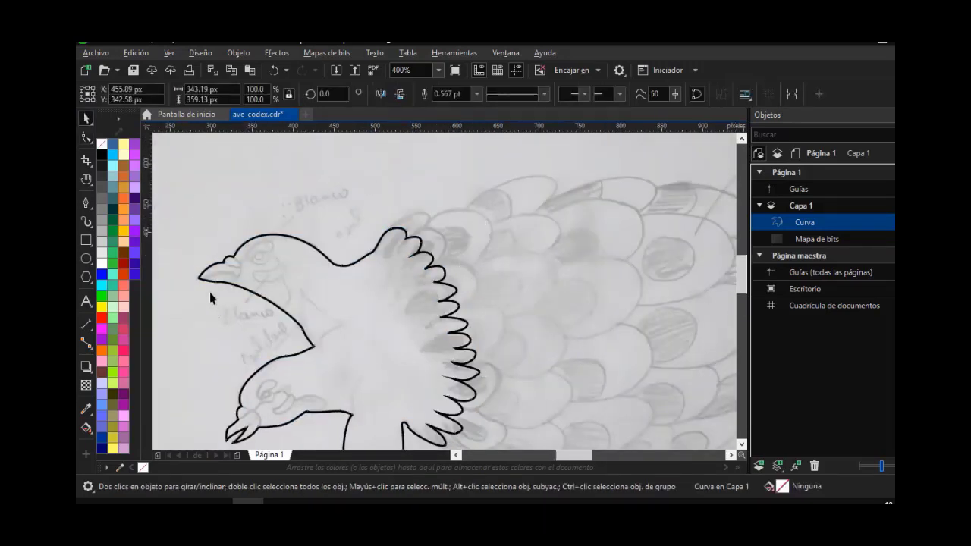
pyautogui.scroll(2, 210, 292)
pyautogui.click(197, 230)
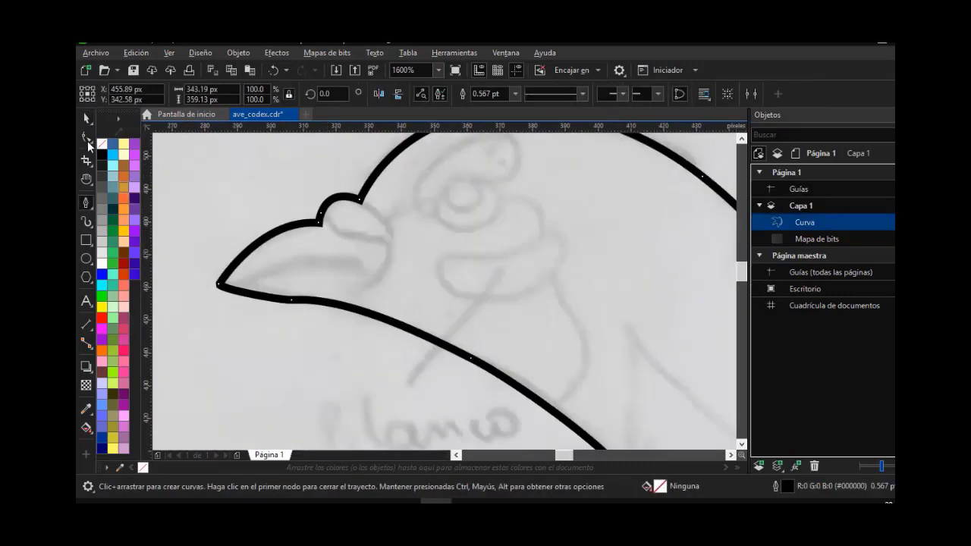
pyautogui.click(88, 141)
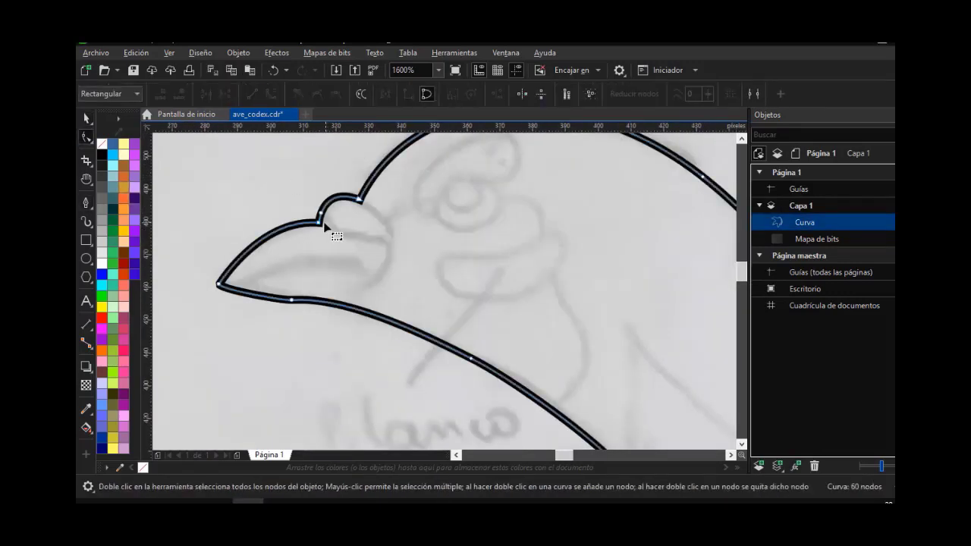
pyautogui.click(320, 219)
pyautogui.click(306, 208)
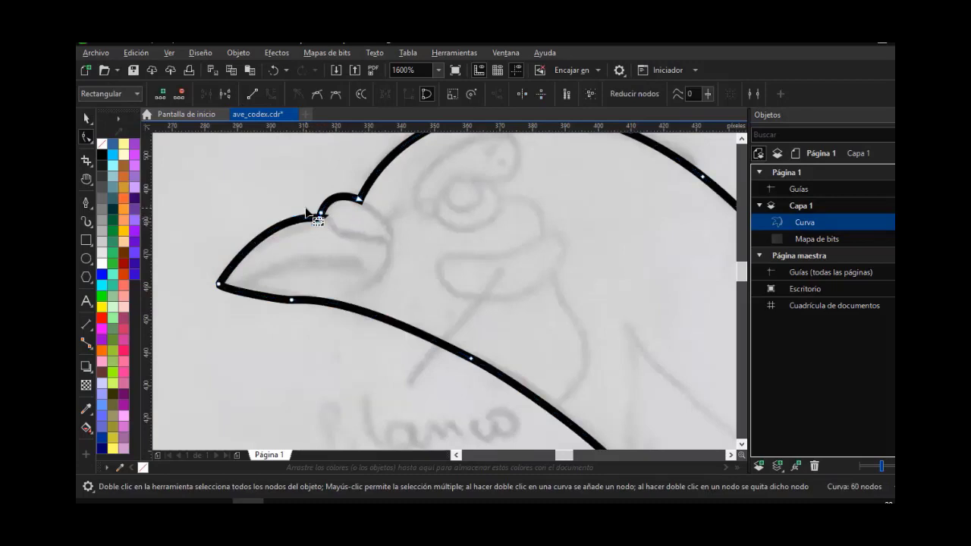
# Draw an open Pen curve extending the upper head's small bump into a teardrop, with its ends overshooting the outline
pyautogui.click(91, 206)
pyautogui.click(92, 207)
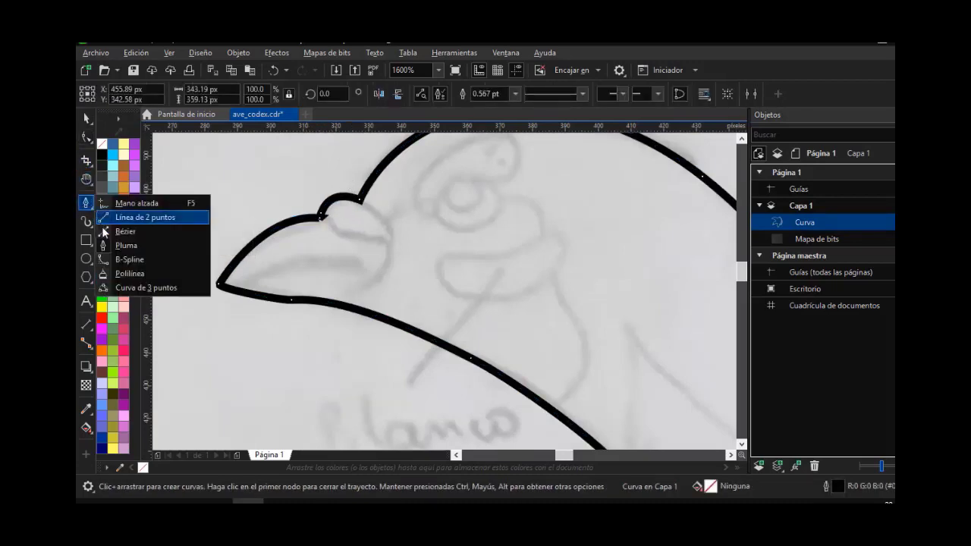
pyautogui.click(87, 204)
pyautogui.click(320, 177)
pyautogui.moveTo(340, 234); pyautogui.dragTo(372, 242)
pyautogui.click(389, 241)
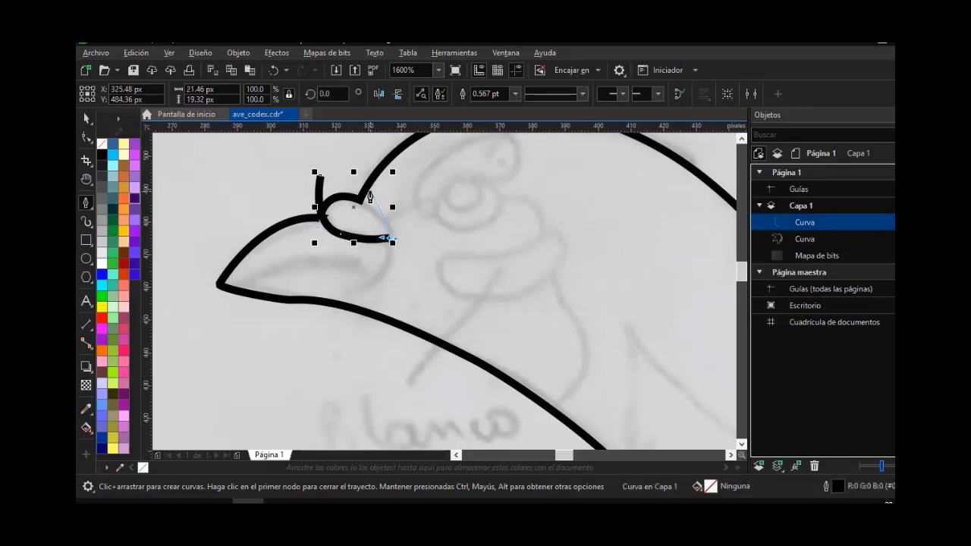
pyautogui.click(319, 163)
pyautogui.press('F10')
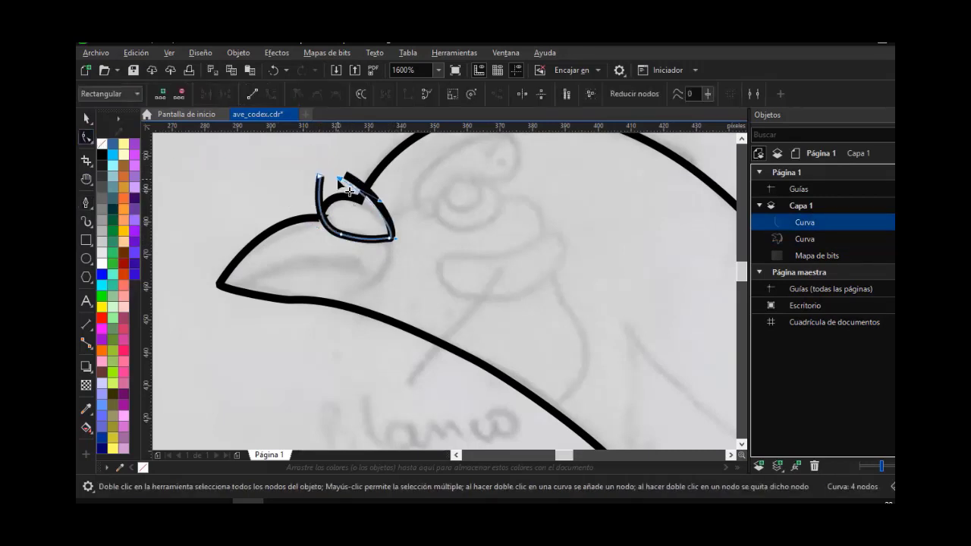
# Nudge the outline node at the junction of the upper head's beak and bump to tidy the corner
pyautogui.scroll(2, 321, 217)
pyautogui.click(315, 222)
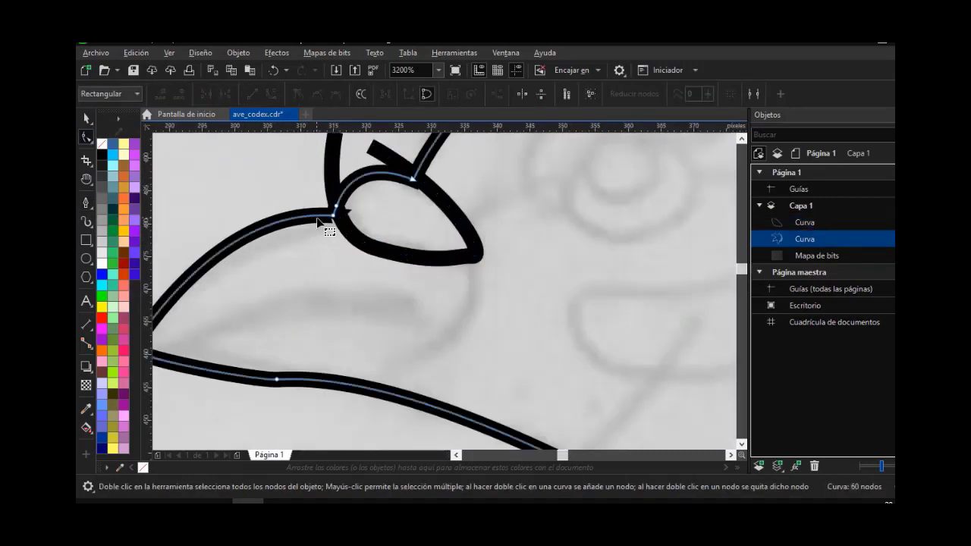
pyautogui.moveTo(333, 217); pyautogui.dragTo(332, 215)
pyautogui.scroll(-3, 335, 214)
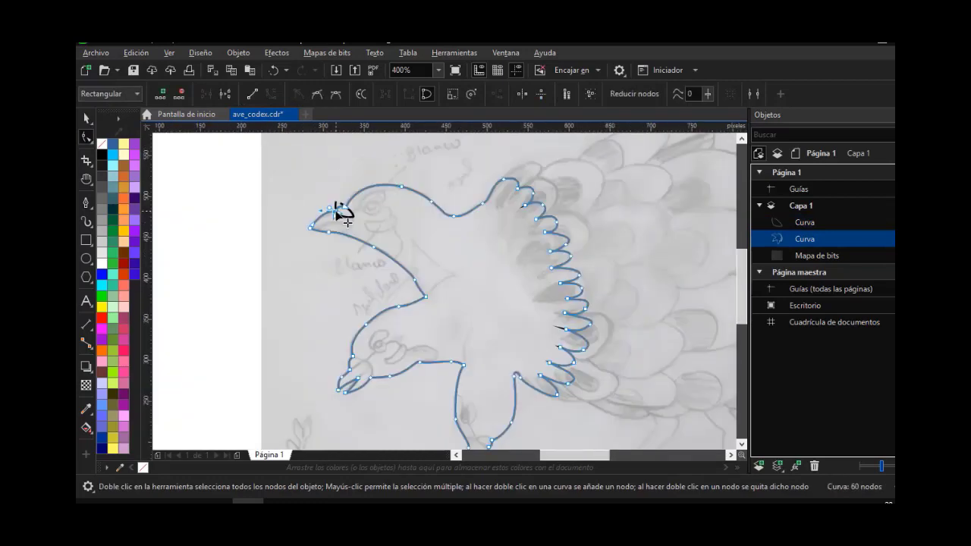
pyautogui.scroll(1, 334, 213)
pyautogui.scroll(2, 347, 226)
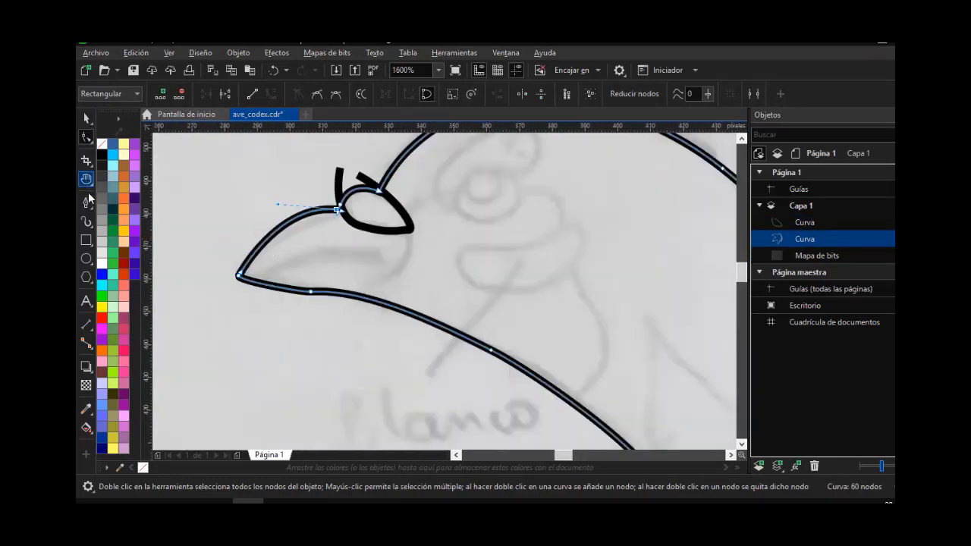
# Draw a Pen curve for the rear edge of the upper head's beak and move its upper end onto the teardrop shape
pyautogui.click(86, 202)
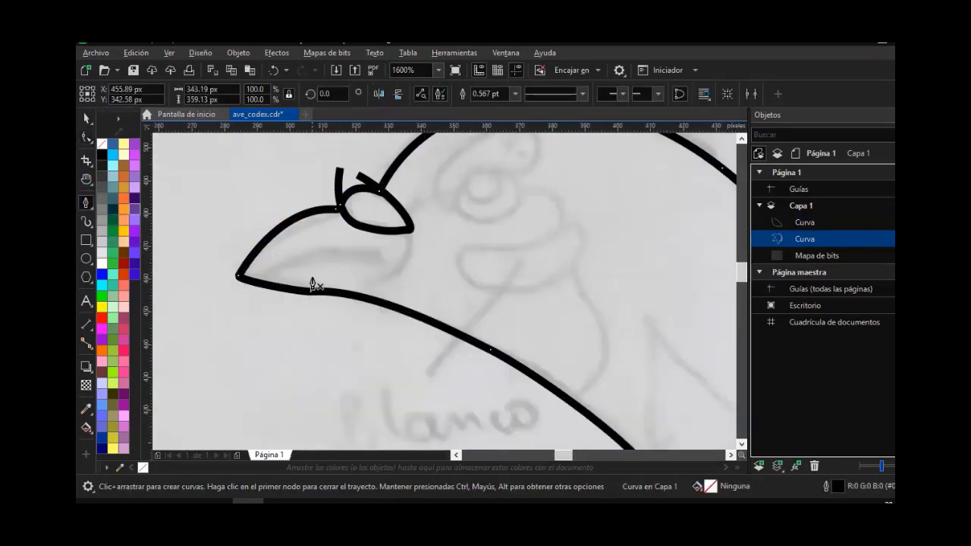
pyautogui.click(304, 317)
pyautogui.moveTo(415, 215); pyautogui.dragTo(372, 157)
pyautogui.press('Escape')
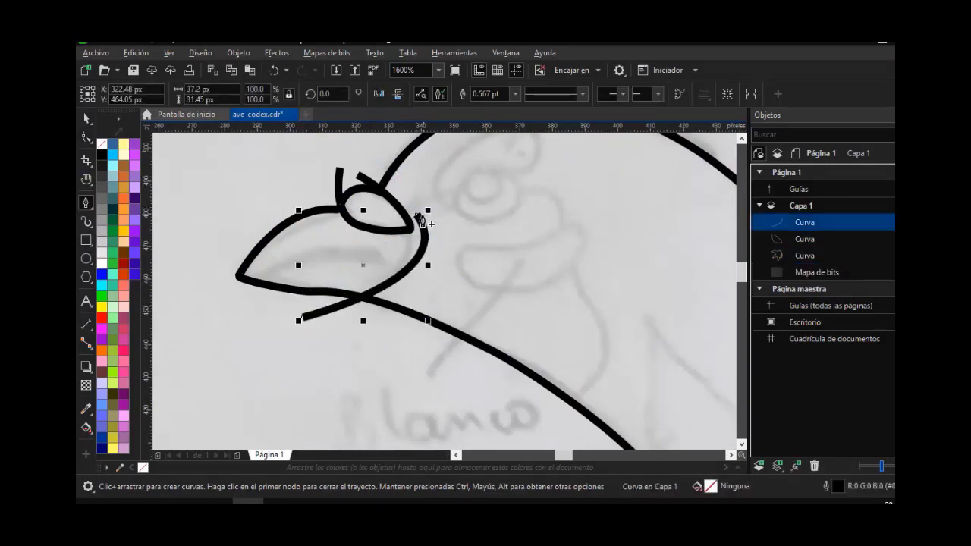
pyautogui.click(86, 137)
pyautogui.moveTo(418, 217); pyautogui.dragTo(407, 218)
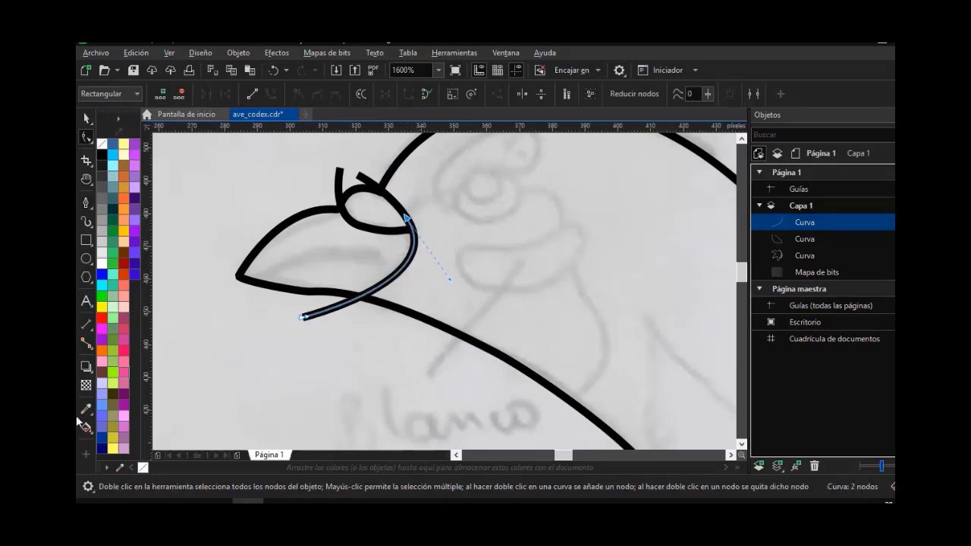
# Create separate closed shapes for the upper head's beak and the small bump with Smart Fill
pyautogui.click(85, 427)
pyautogui.click(152, 445)
pyautogui.click(372, 213)
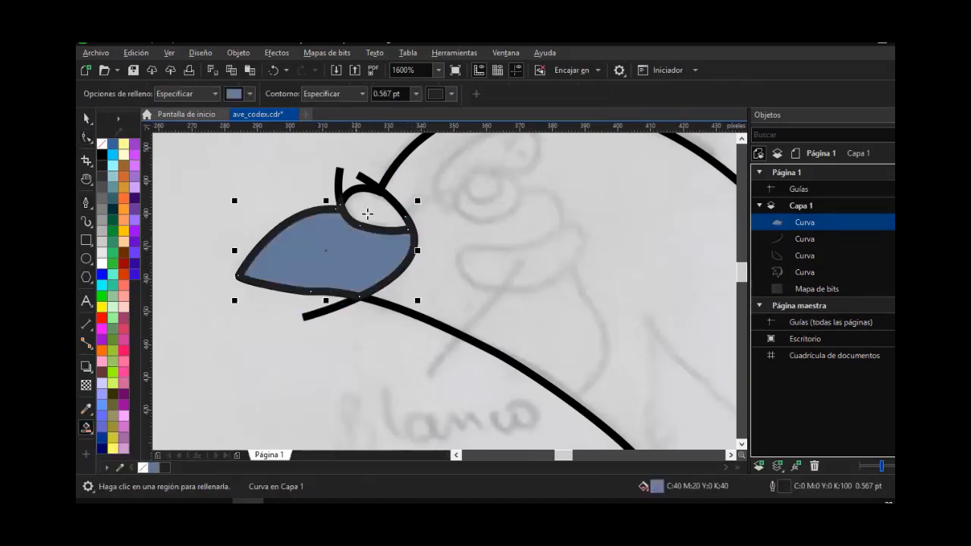
# Delete the two open guide curves whose ends overshoot the beak and bump shapes
pyautogui.click(85, 120)
pyautogui.click(359, 177)
pyautogui.press('Delete')
pyautogui.click(341, 308)
pyautogui.press('Delete')
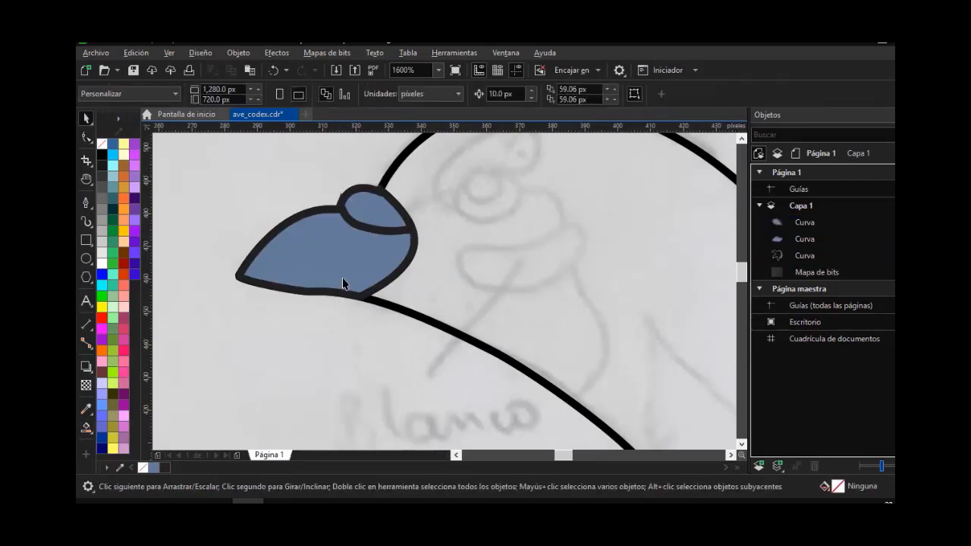
# Remove the fill from the beak and bump shapes and give both a black outline
pyautogui.click(342, 281)
pyautogui.click(102, 155)
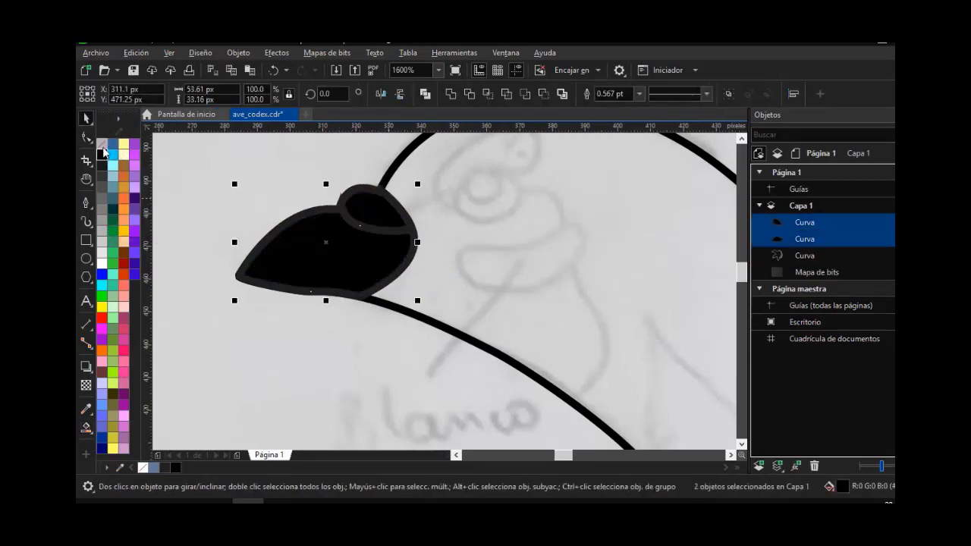
pyautogui.click(101, 144)
pyautogui.rightClick(101, 155)
pyautogui.click(230, 188)
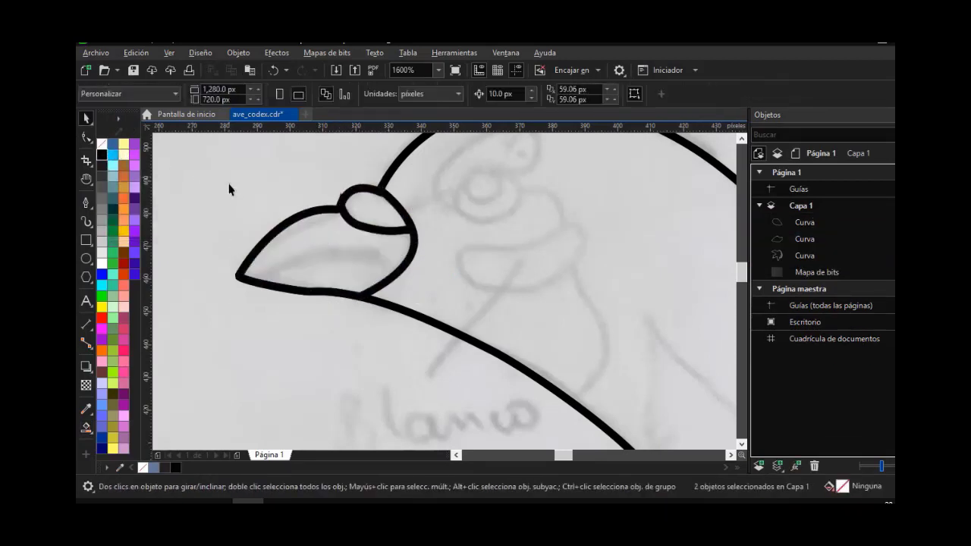
# Draw a curved Pen line for the mouth inside the beak and move its front end onto the beak tip
pyautogui.click(88, 205)
pyautogui.click(222, 293)
pyautogui.moveTo(366, 252); pyautogui.dragTo(448, 281)
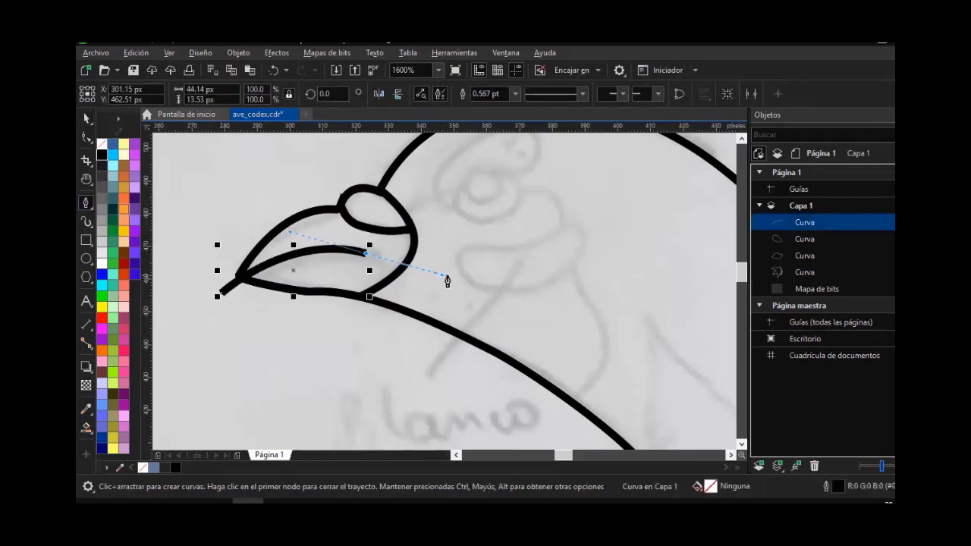
pyautogui.click(87, 137)
pyautogui.moveTo(218, 291); pyautogui.dragTo(241, 278)
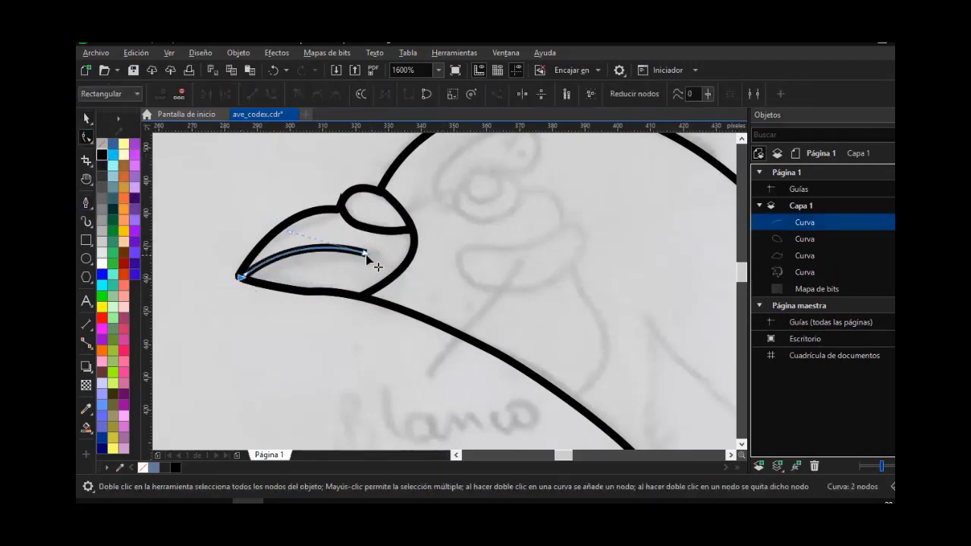
pyautogui.moveTo(371, 256); pyautogui.dragTo(377, 254)
# Adjust the beak shape's corner node and curve handle where it meets the small bump
pyautogui.click(350, 191)
pyautogui.scroll(2, 350, 191)
pyautogui.moveTo(316, 247); pyautogui.dragTo(320, 277)
pyautogui.click(332, 195)
pyautogui.click(278, 260)
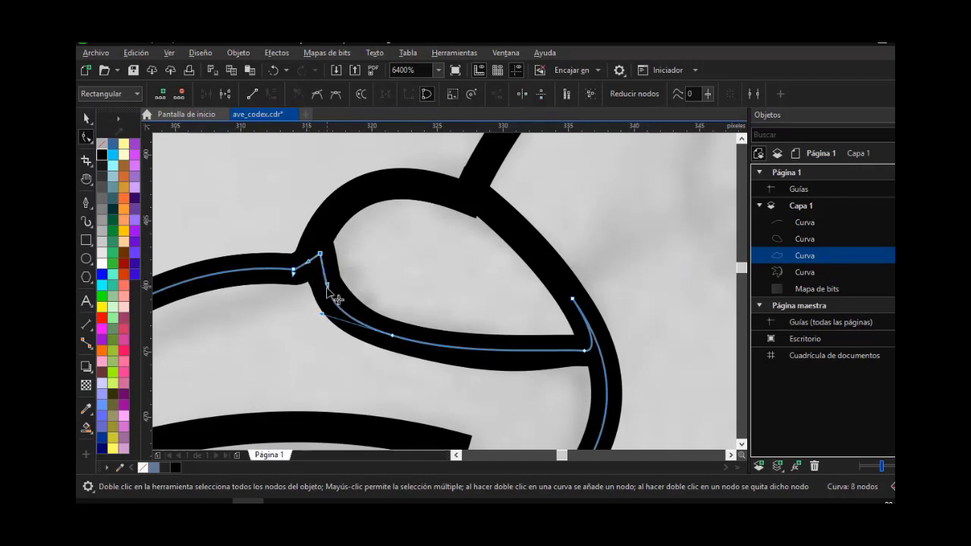
pyautogui.scroll(-3, 433, 225)
pyautogui.scroll(1, 501, 230)
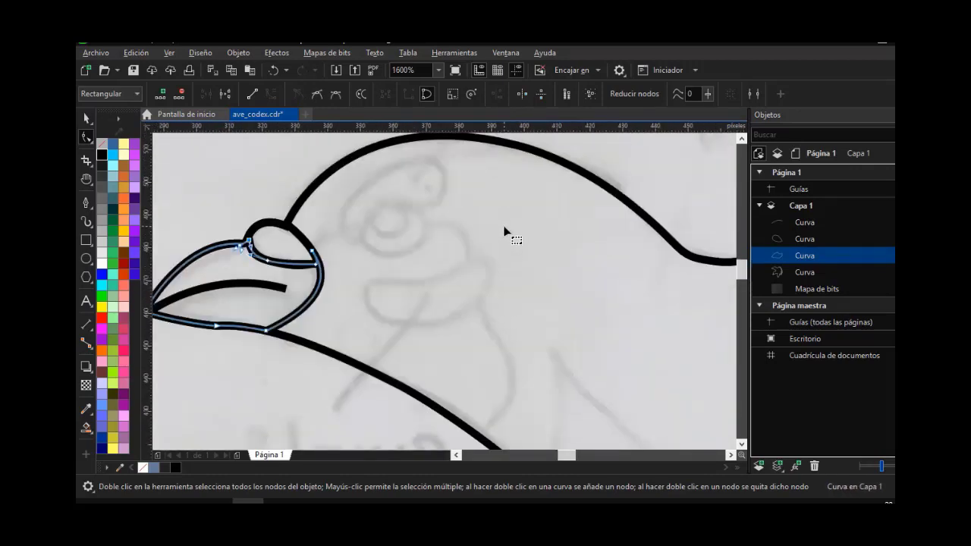
# Draw an open Pen curve around the upper head's face, from below the neck outline up and over to the small bump
pyautogui.click(87, 204)
pyautogui.scroll(-1, 385, 343)
pyautogui.scroll(1, 428, 379)
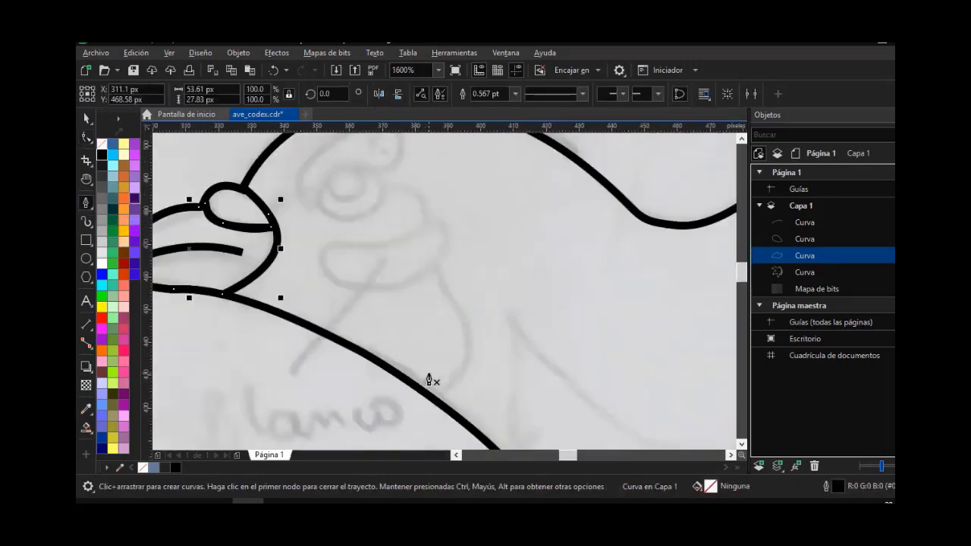
pyautogui.click(391, 427)
pyautogui.moveTo(472, 335); pyautogui.dragTo(445, 271)
pyautogui.moveTo(424, 209); pyautogui.dragTo(428, 174)
pyautogui.moveTo(239, 205); pyautogui.dragTo(190, 249)
# Reshape the back of the face curve by repositioning its upper rear and lower bend nodes to follow the sketch
pyautogui.press('F10')
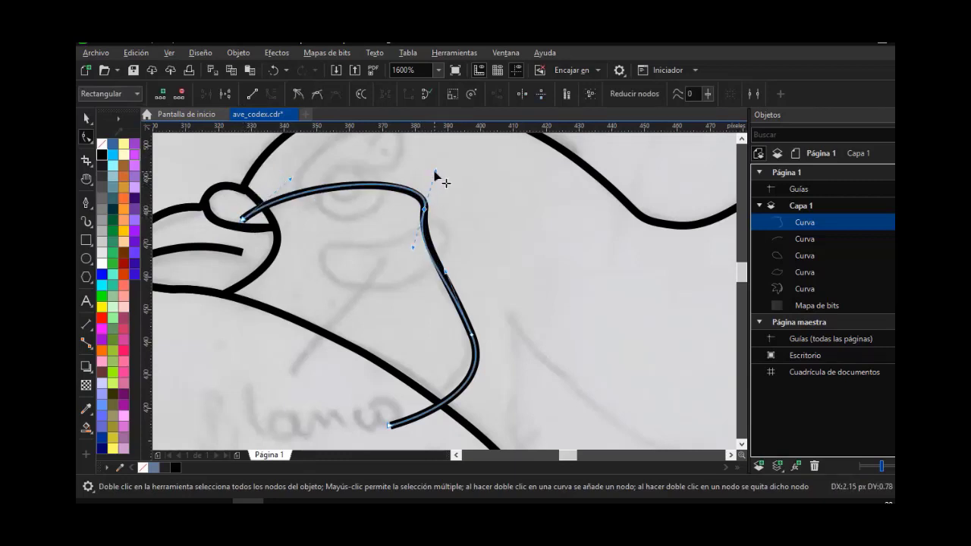
pyautogui.click(86, 119)
pyautogui.click(87, 139)
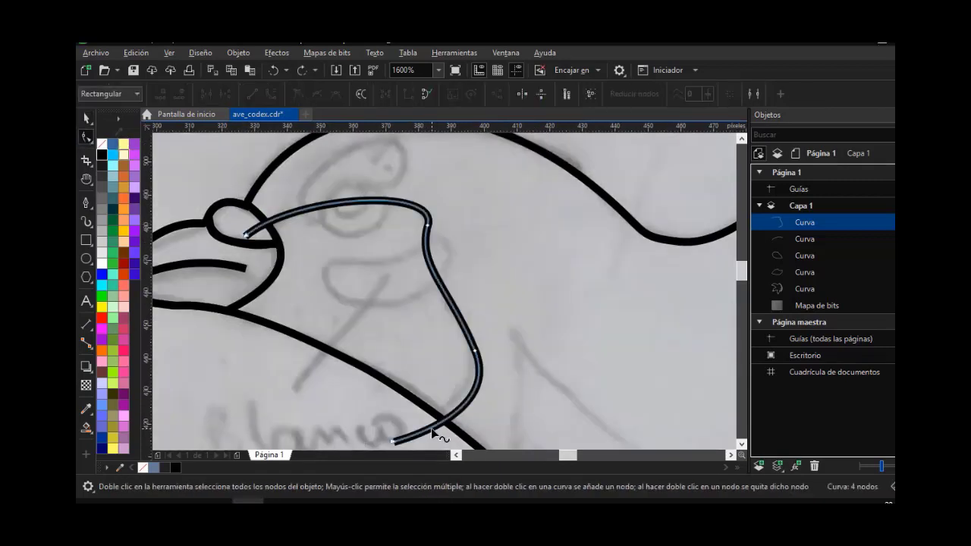
pyautogui.moveTo(429, 225); pyautogui.dragTo(472, 215)
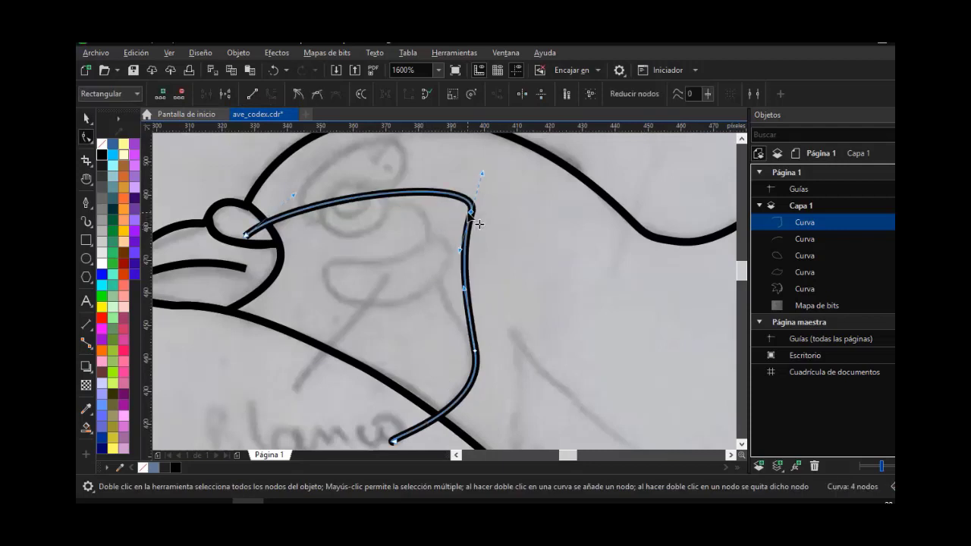
pyautogui.moveTo(465, 293); pyautogui.dragTo(448, 294)
pyautogui.moveTo(476, 352); pyautogui.dragTo(470, 343)
pyautogui.moveTo(446, 294); pyautogui.dragTo(442, 277)
pyautogui.moveTo(474, 213); pyautogui.dragTo(436, 217)
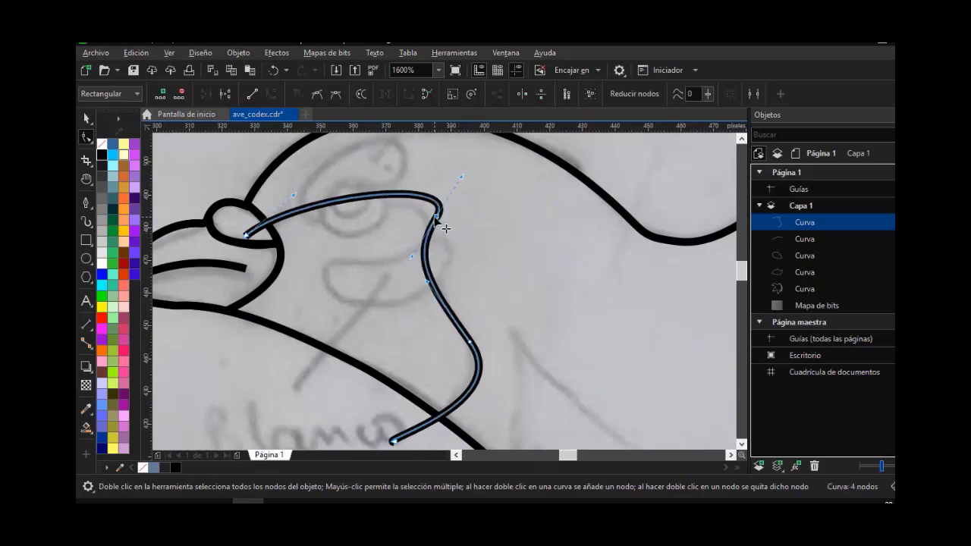
# Refine the top of the face curve by adding and moving nodes and handles, and shift its front end inside the bump
pyautogui.moveTo(461, 179); pyautogui.dragTo(400, 177)
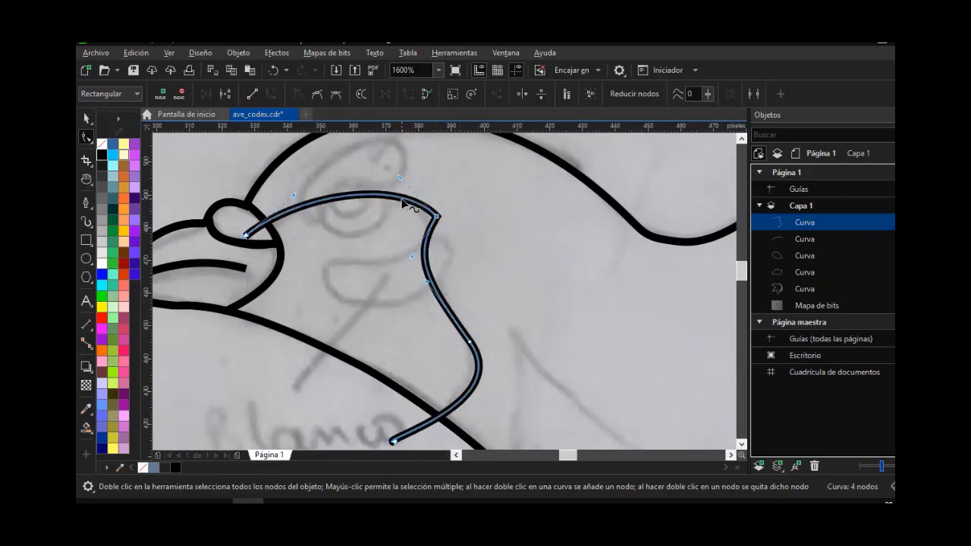
pyautogui.doubleClick(427, 235)
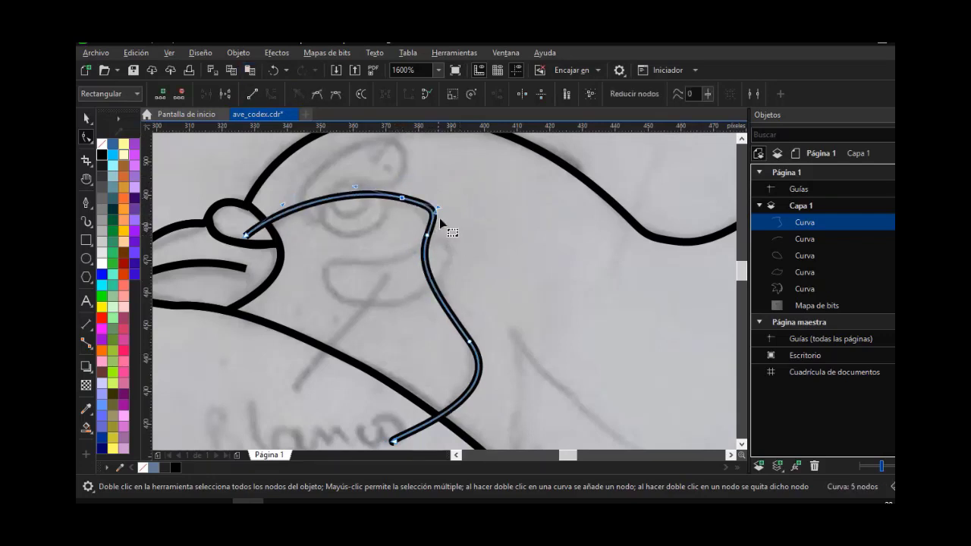
pyautogui.moveTo(354, 187); pyautogui.dragTo(344, 181)
pyautogui.moveTo(246, 235); pyautogui.dragTo(248, 244)
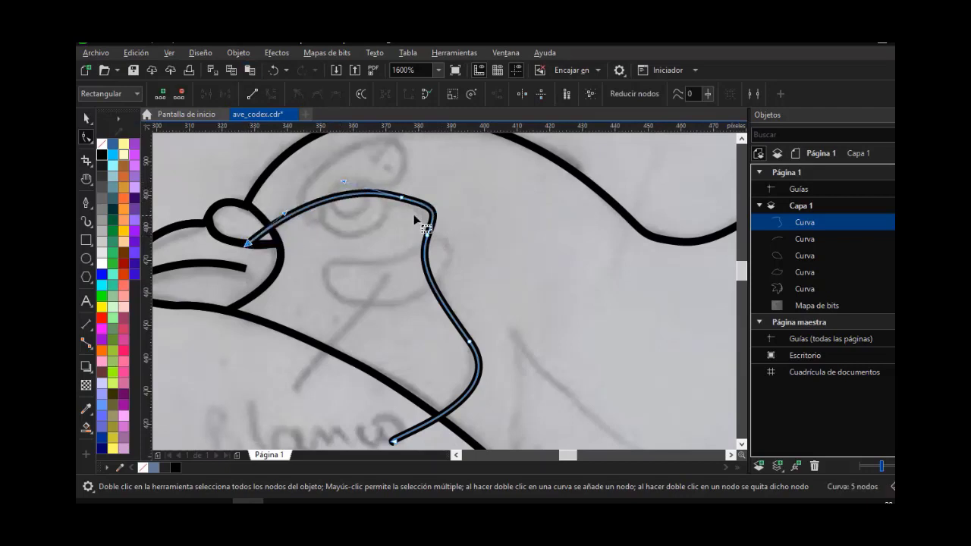
pyautogui.doubleClick(367, 193)
pyautogui.moveTo(401, 199); pyautogui.dragTo(427, 236)
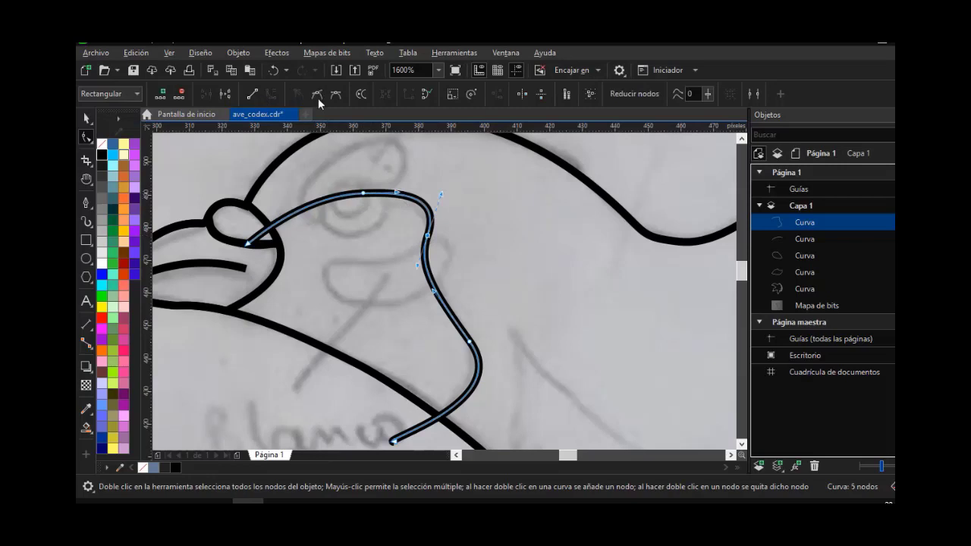
# Create a closed face shape with Smart Fill, then give it no fill and a black outline
pyautogui.click(86, 119)
pyautogui.click(85, 427)
pyautogui.click(358, 321)
pyautogui.click(86, 119)
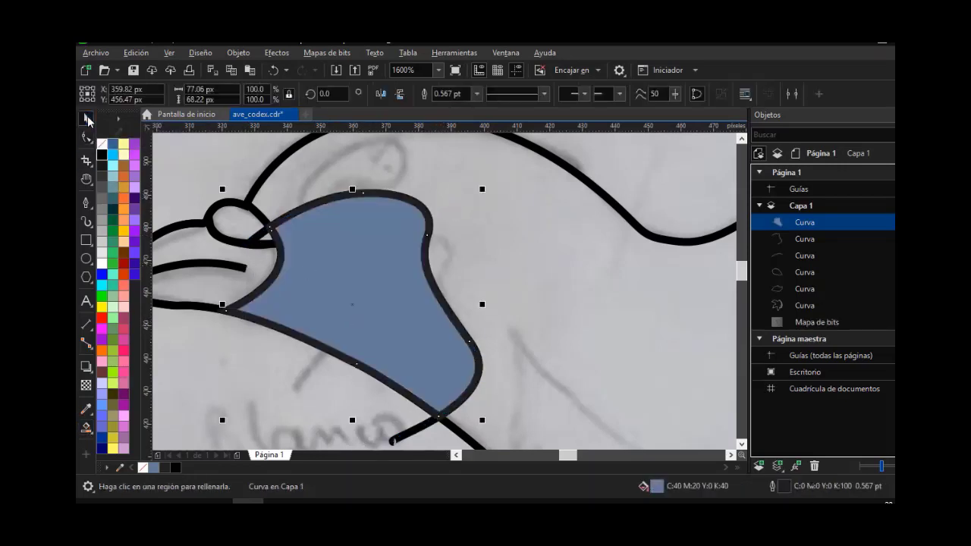
pyautogui.click(102, 144)
pyautogui.rightClick(102, 154)
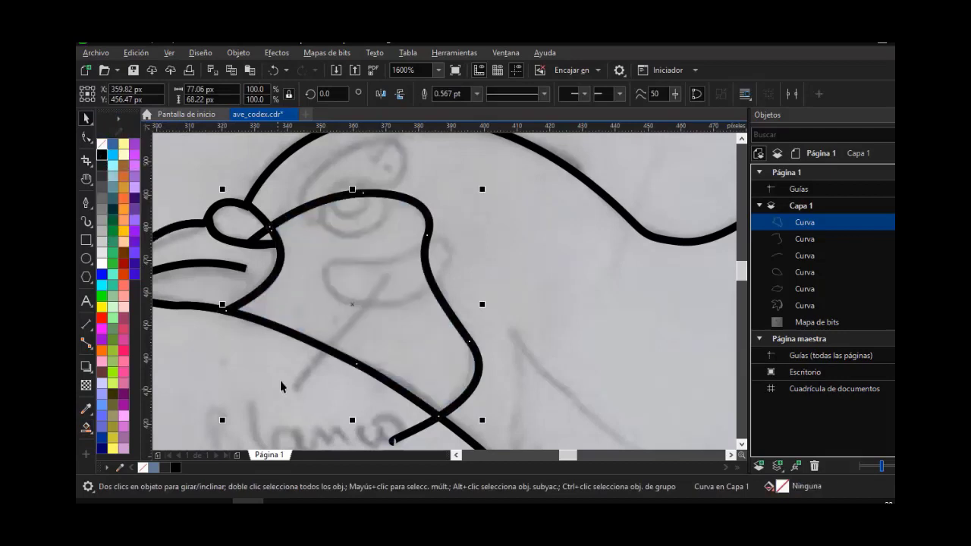
# Delete the open guide curve that overshoots the closed face shape
pyautogui.click(281, 383)
pyautogui.click(411, 436)
pyautogui.press('Delete')
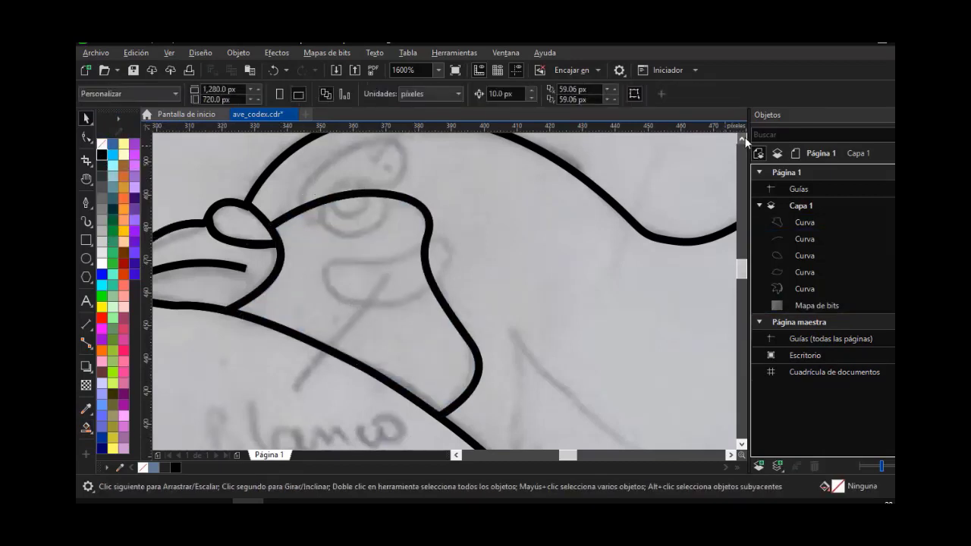
# Draw a closed elongated Pen shape for the cheek patch, extending past the rear edge of the face
pyautogui.scroll(2, 274, 248)
pyautogui.click(85, 203)
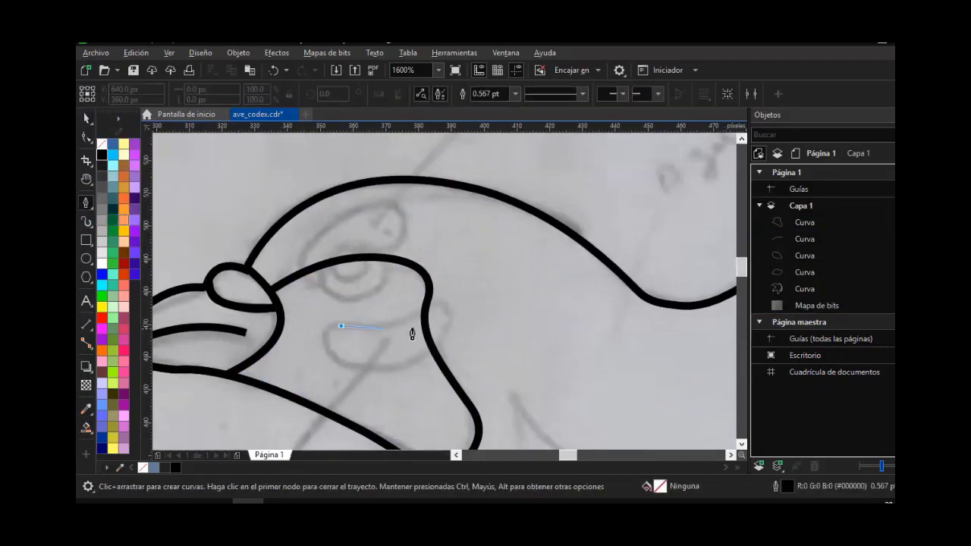
pyautogui.moveTo(453, 312); pyautogui.dragTo(446, 329)
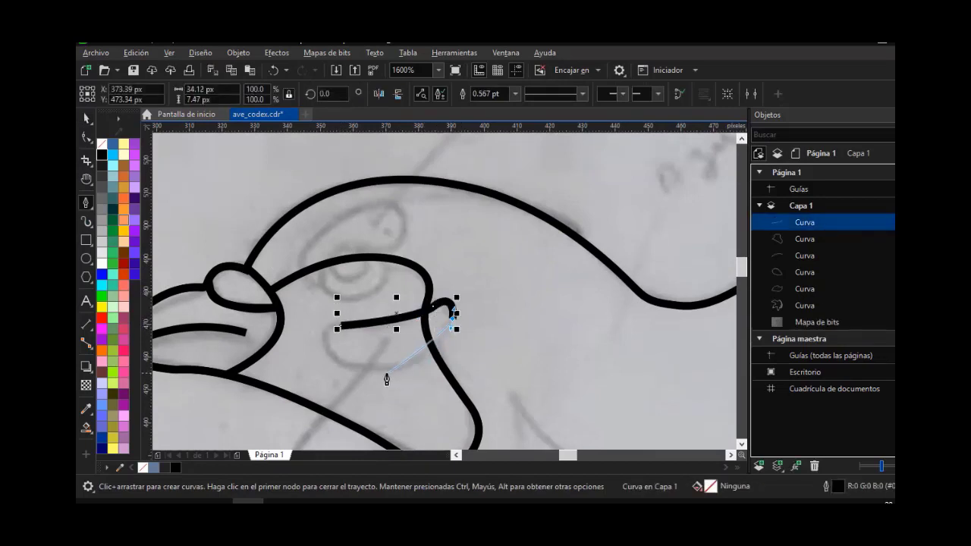
pyautogui.moveTo(387, 377); pyautogui.dragTo(327, 368)
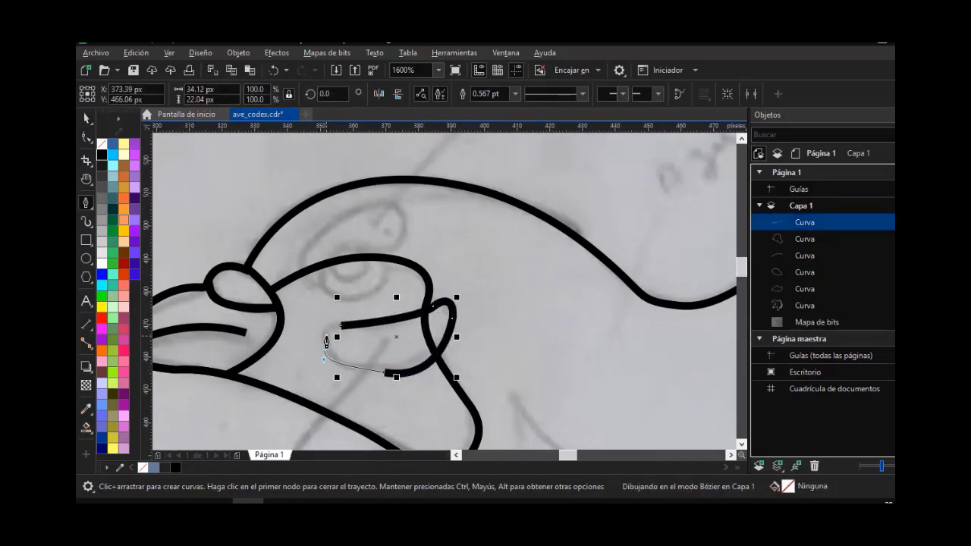
pyautogui.click(339, 328)
# Smooth the cheek patch by adjusting its lower node, rear handle and upper front node
pyautogui.press('F10')
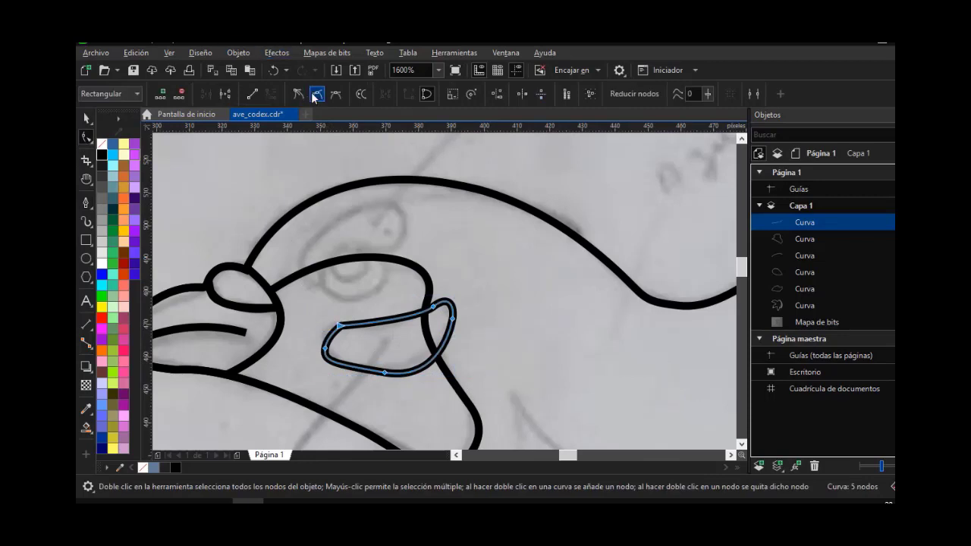
pyautogui.click(347, 295)
pyautogui.click(408, 375)
pyautogui.moveTo(385, 373); pyautogui.dragTo(371, 370)
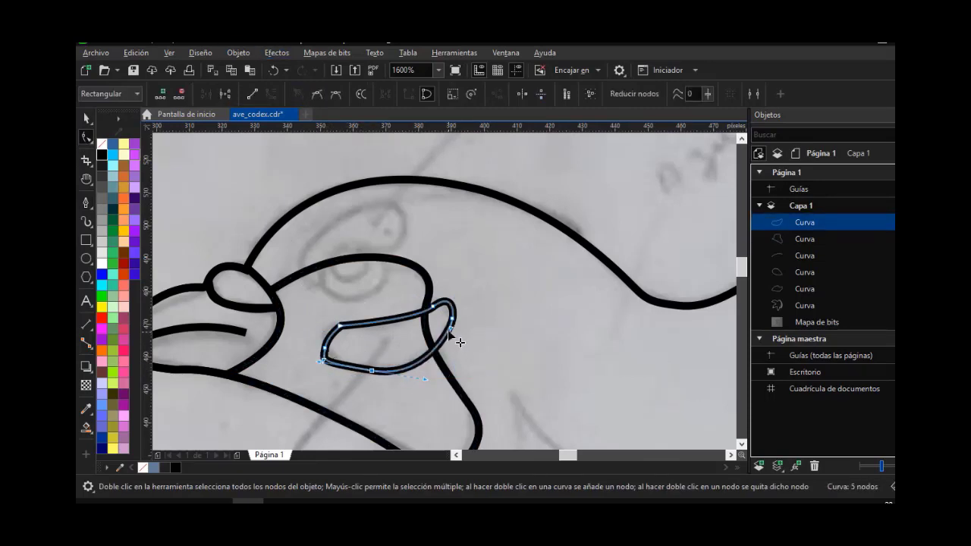
pyautogui.moveTo(449, 331); pyautogui.dragTo(453, 328)
pyautogui.click(337, 329)
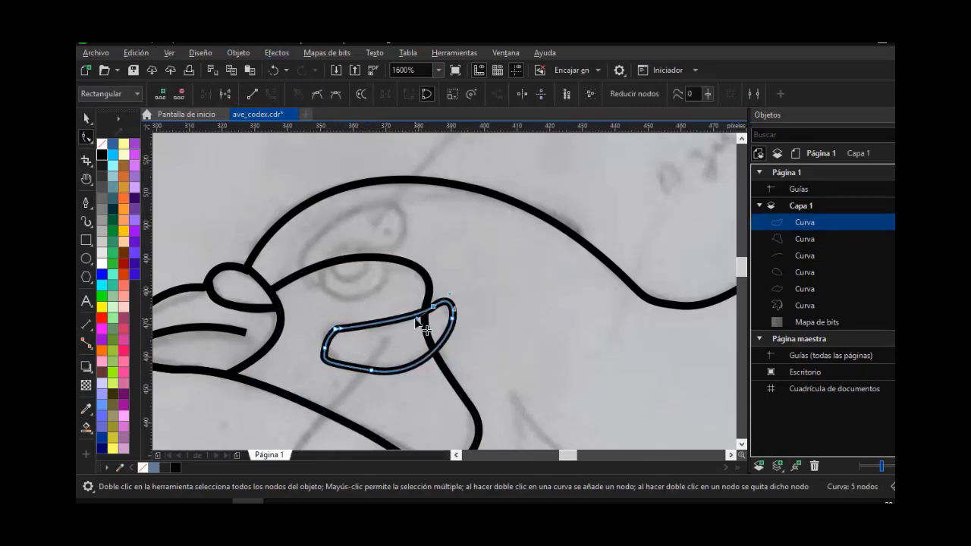
# Round the cheek patch's front end by simplifying its nodes, and lower the node near the face's rear edge
pyautogui.scroll(1, 336, 368)
pyautogui.moveTo(303, 357); pyautogui.dragTo(343, 365)
pyautogui.doubleClick(315, 330)
pyautogui.click(337, 292)
pyautogui.doubleClick(322, 303)
pyautogui.doubleClick(338, 292)
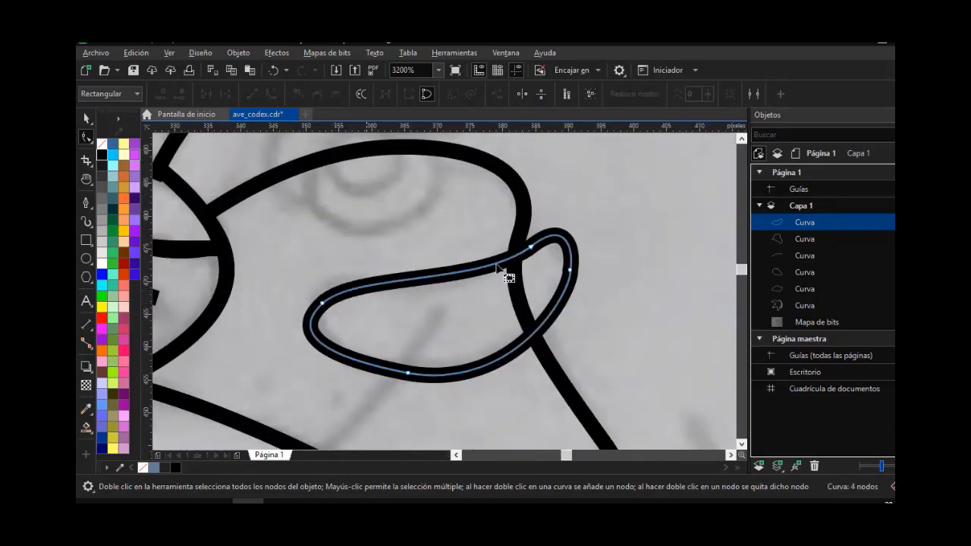
pyautogui.moveTo(530, 247); pyautogui.dragTo(526, 259)
pyautogui.scroll(-2, 510, 248)
pyautogui.scroll(1, 495, 201)
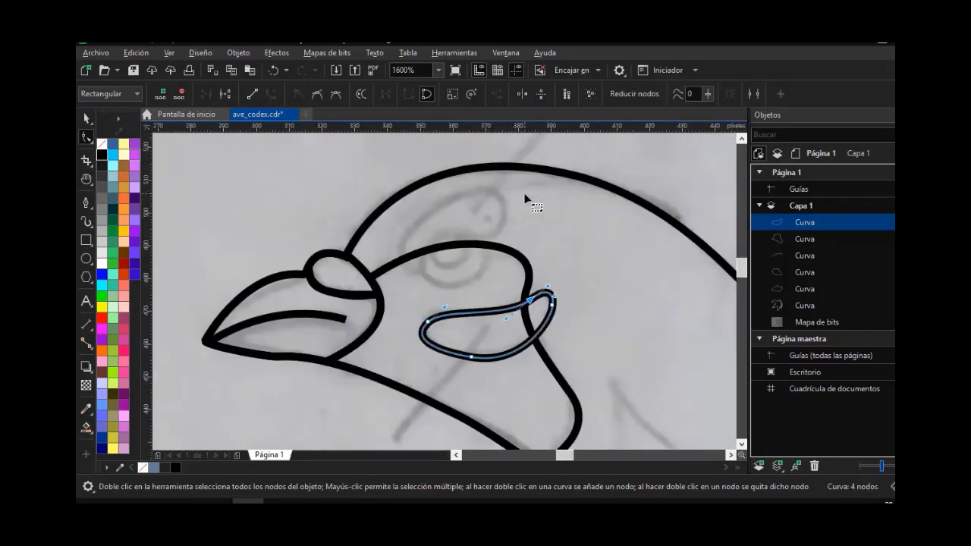
# Draw an ellipse about 21 by 16 px over the sketched eye
pyautogui.click(84, 203)
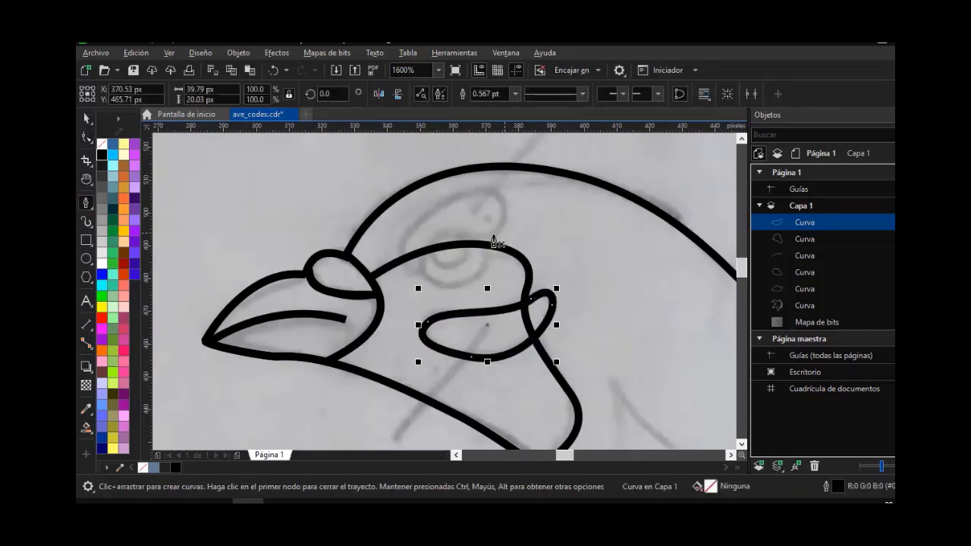
pyautogui.click(85, 261)
pyautogui.moveTo(417, 235); pyautogui.dragTo(489, 290)
pyautogui.press('space')
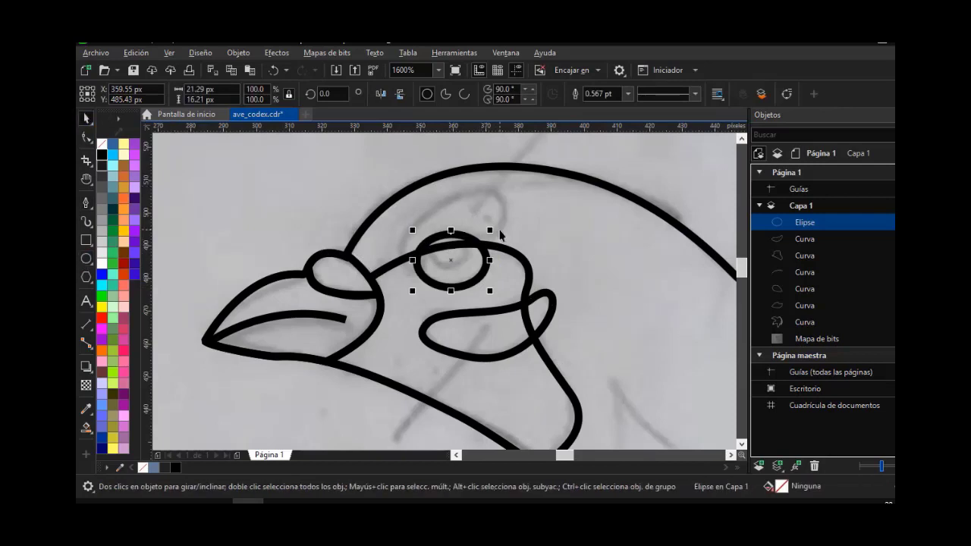
# Duplicate the eye ellipse, scale the copy to 62.5% against the upper edge, and fill it white
pyautogui.press('+')
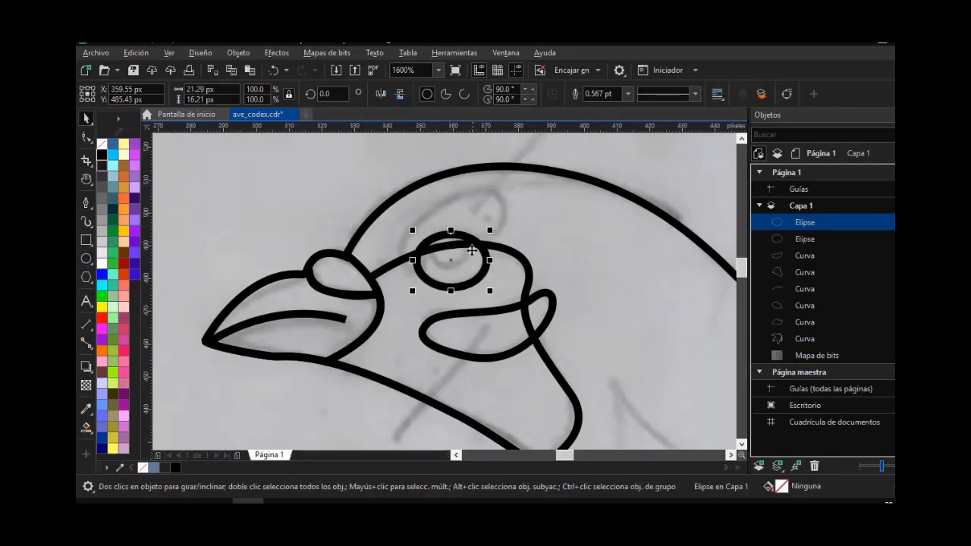
pyautogui.moveTo(489, 229); pyautogui.dragTo(452, 257)
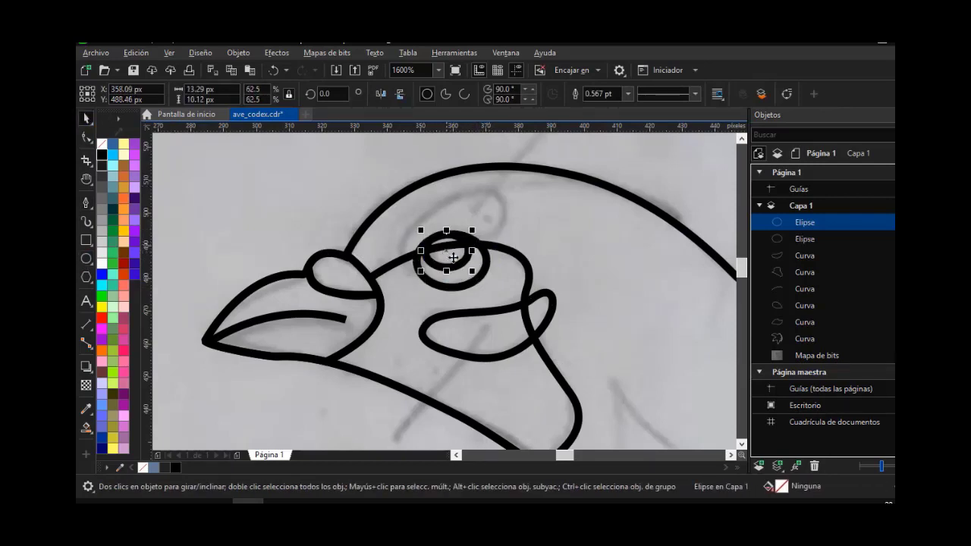
pyautogui.click(100, 261)
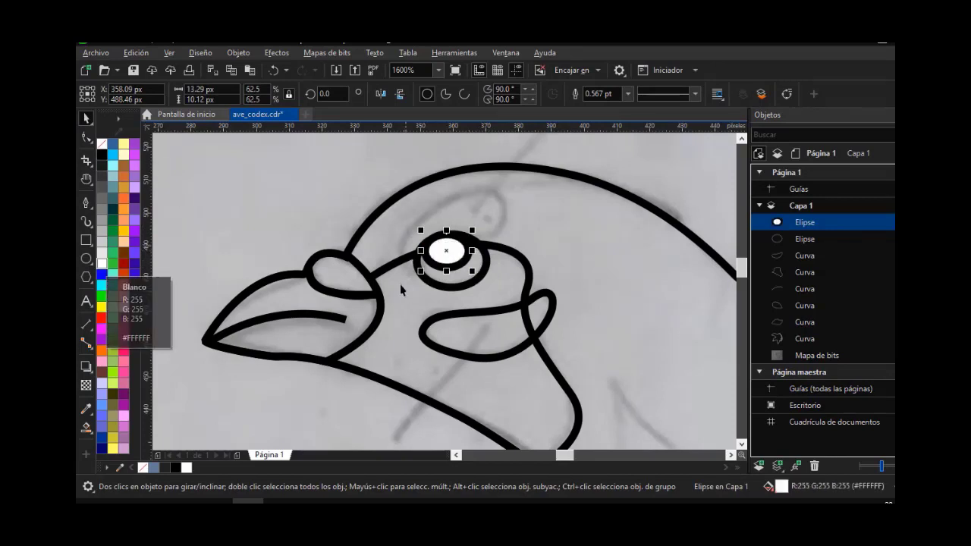
# Fill the larger eye ellipse with black
pyautogui.click(483, 273)
pyautogui.click(100, 157)
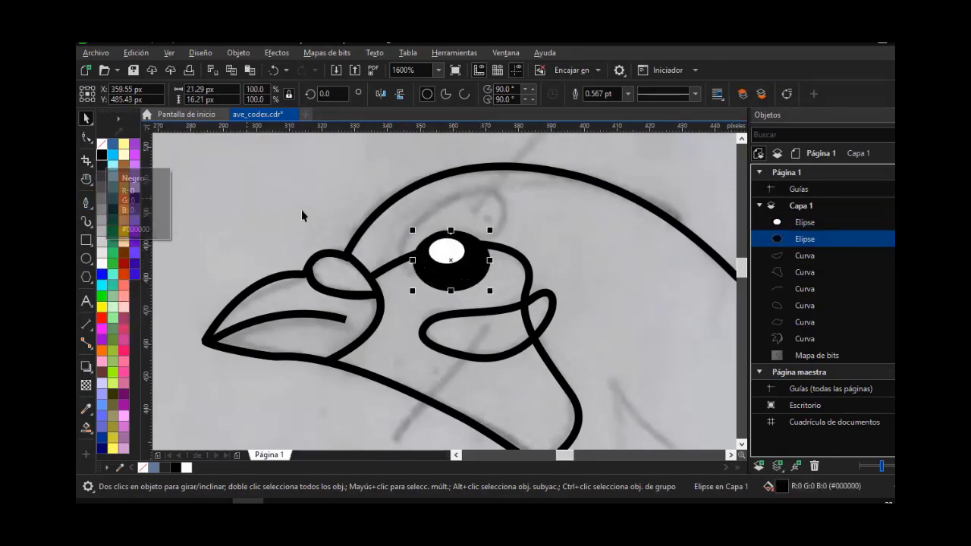
pyautogui.click(398, 200)
pyautogui.click(85, 202)
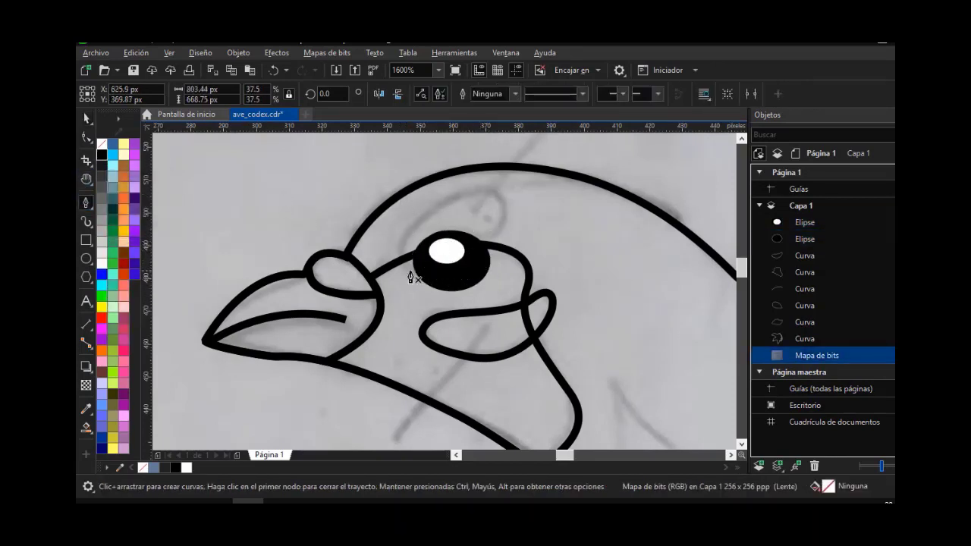
# Draw a closed brow shape about 31 by 29 px above the eye with the Pen tool, following the sketch
pyautogui.click(417, 289)
pyautogui.moveTo(494, 233); pyautogui.dragTo(541, 237)
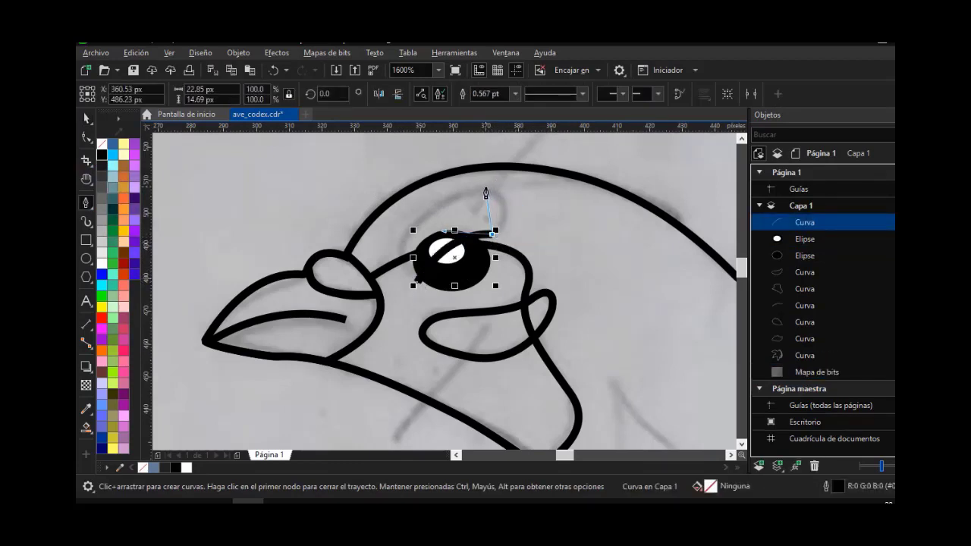
pyautogui.moveTo(486, 187); pyautogui.dragTo(439, 199)
pyautogui.click(404, 270)
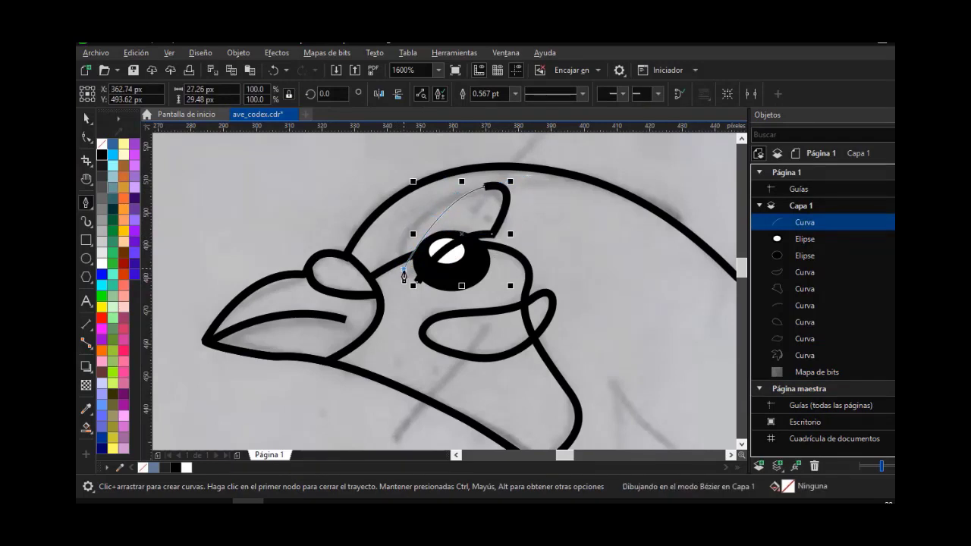
pyautogui.click(416, 286)
# Move the brow shape's top node slightly toward the beak and pull its rear edge in over the sketch
pyautogui.click(86, 137)
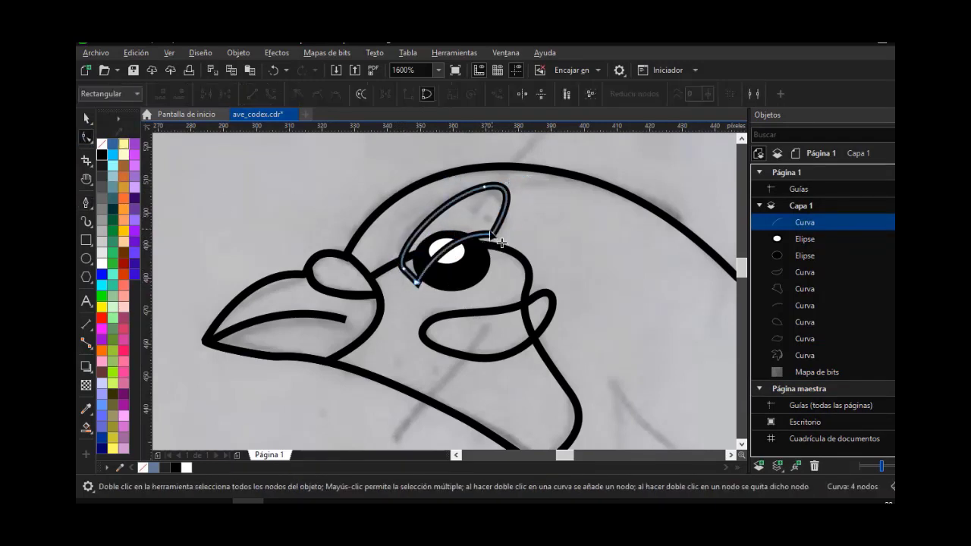
pyautogui.moveTo(528, 289); pyautogui.dragTo(531, 292)
pyautogui.moveTo(484, 187); pyautogui.dragTo(478, 188)
pyautogui.hotkey('ctrl', 'z')
pyautogui.click(511, 186)
pyautogui.click(503, 190)
# Thin the brow shape's outline to Muy fina and move its rear lower corner node slightly back
pyautogui.click(86, 119)
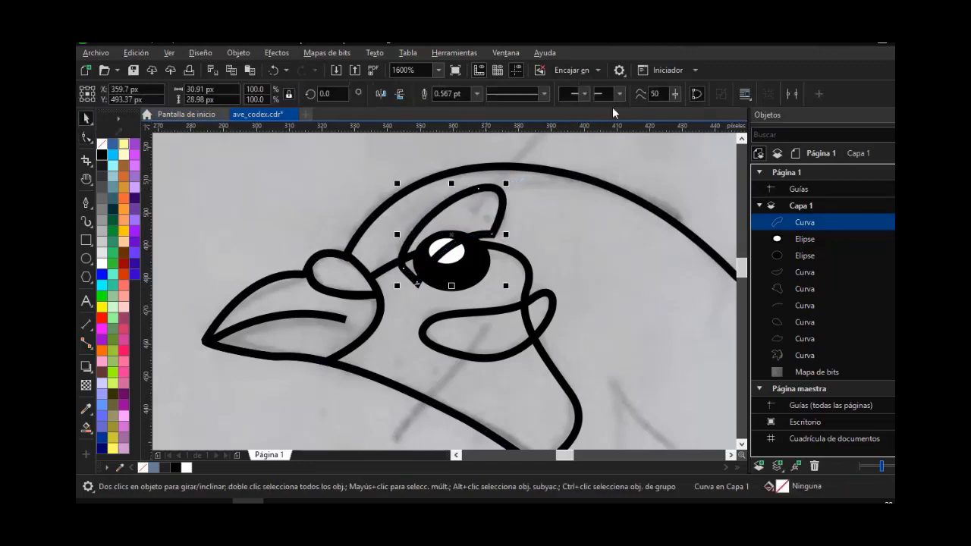
pyautogui.click(476, 94)
pyautogui.click(456, 116)
pyautogui.click(86, 137)
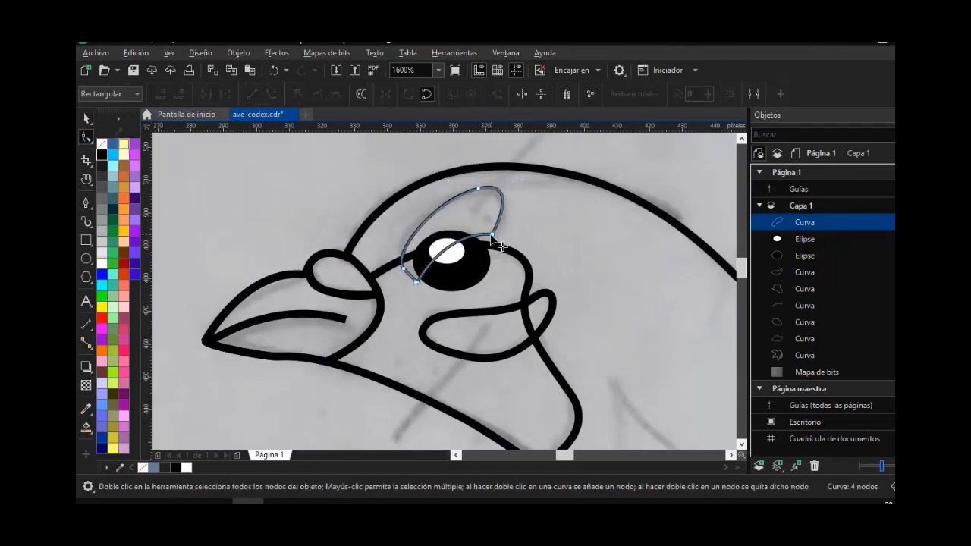
pyautogui.moveTo(491, 236); pyautogui.dragTo(498, 235)
pyautogui.moveTo(521, 179); pyautogui.dragTo(518, 180)
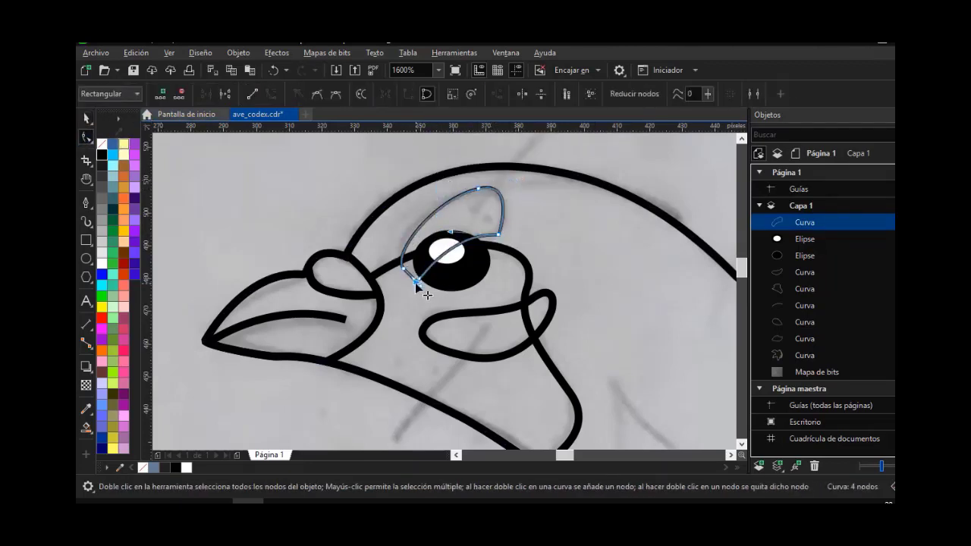
# Round the brow shape's lower front end by repositioning its front node and adjusting the curve handles
pyautogui.scroll(1, 426, 294)
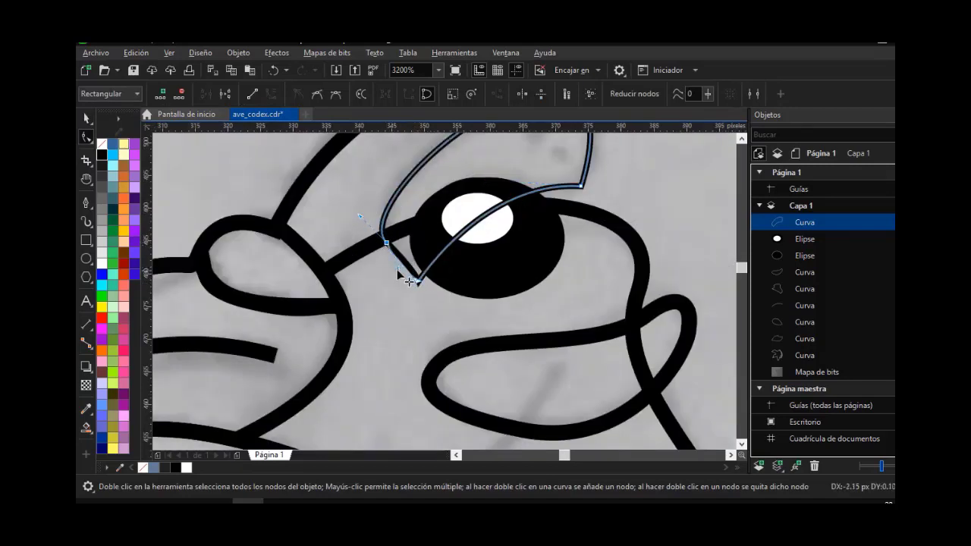
pyautogui.moveTo(397, 270); pyautogui.dragTo(423, 275)
pyautogui.moveTo(421, 277); pyautogui.dragTo(409, 280)
pyautogui.doubleClick(386, 213)
pyautogui.click(420, 277)
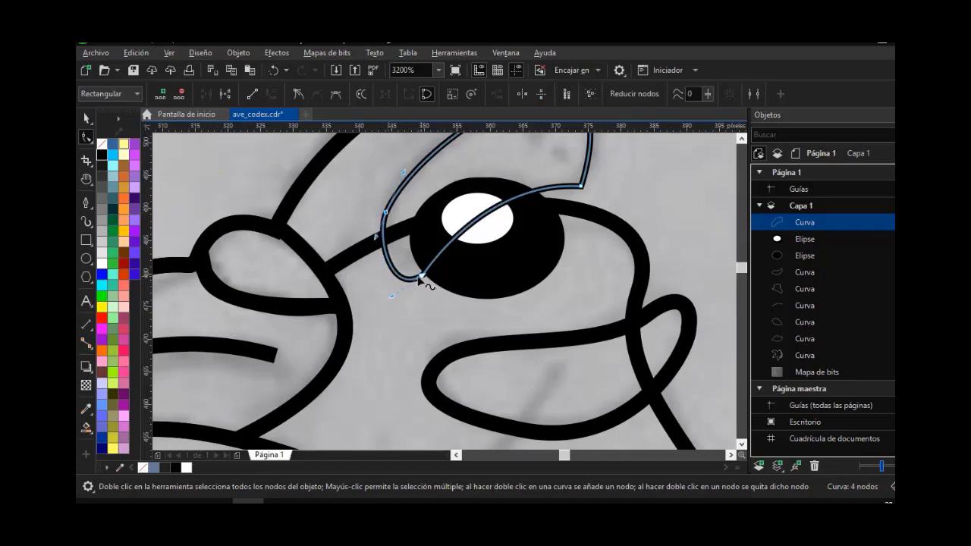
pyautogui.click(388, 288)
pyautogui.click(423, 276)
pyautogui.moveTo(396, 288); pyautogui.dragTo(379, 288)
pyautogui.moveTo(376, 237); pyautogui.dragTo(372, 240)
# Round the brow shape's rear lower corner by replacing the corner node, and move its top node toward the beak
pyautogui.scroll(-1, 373, 241)
pyautogui.scroll(1, 454, 168)
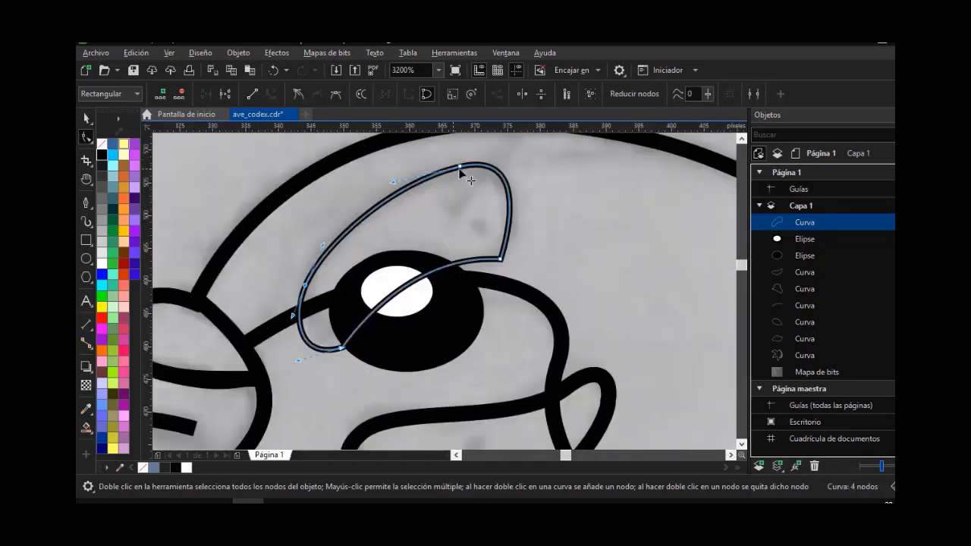
pyautogui.moveTo(460, 166); pyautogui.dragTo(449, 169)
pyautogui.doubleClick(473, 259)
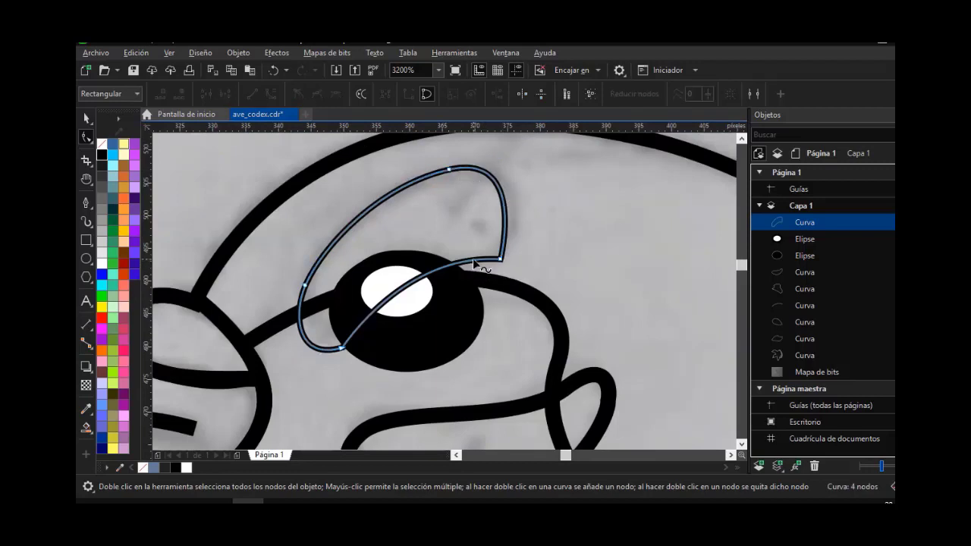
pyautogui.doubleClick(500, 260)
pyautogui.moveTo(504, 219); pyautogui.dragTo(514, 208)
# Place both eye ellipses above the brow shape in the stacking order
pyautogui.click(85, 119)
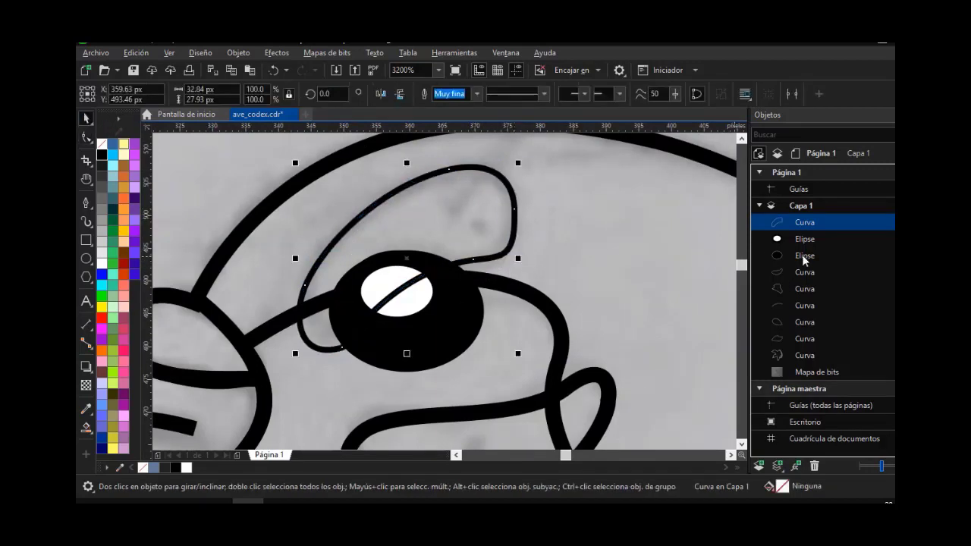
pyautogui.click(804, 256)
pyautogui.keyDown('shift'); pyautogui.click(810, 243); pyautogui.keyUp('shift')
pyautogui.moveTo(819, 220); pyautogui.dragTo(811, 216)
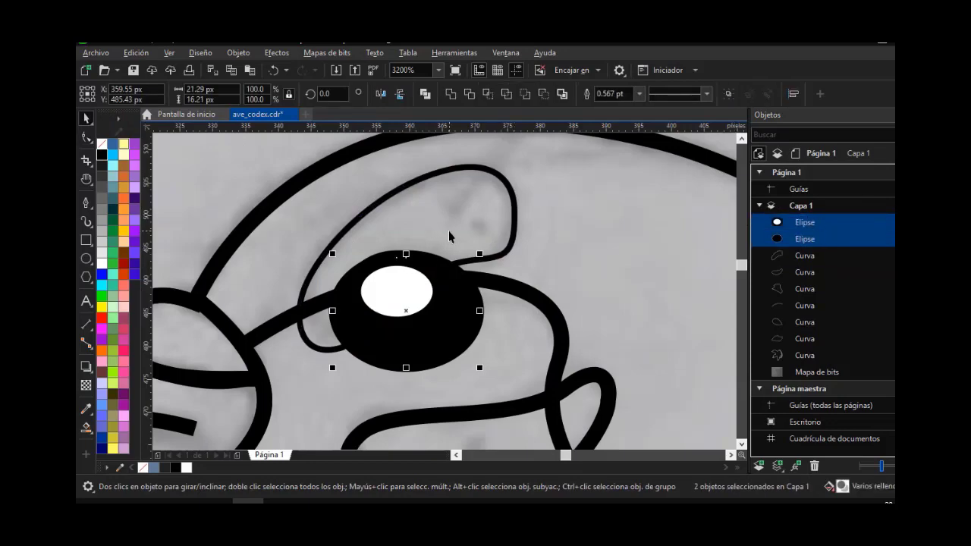
# Set the brow shape's outline width back to 0.567 pt
pyautogui.scroll(-1, 449, 232)
pyautogui.click(465, 200)
pyautogui.click(477, 93)
pyautogui.click(406, 196)
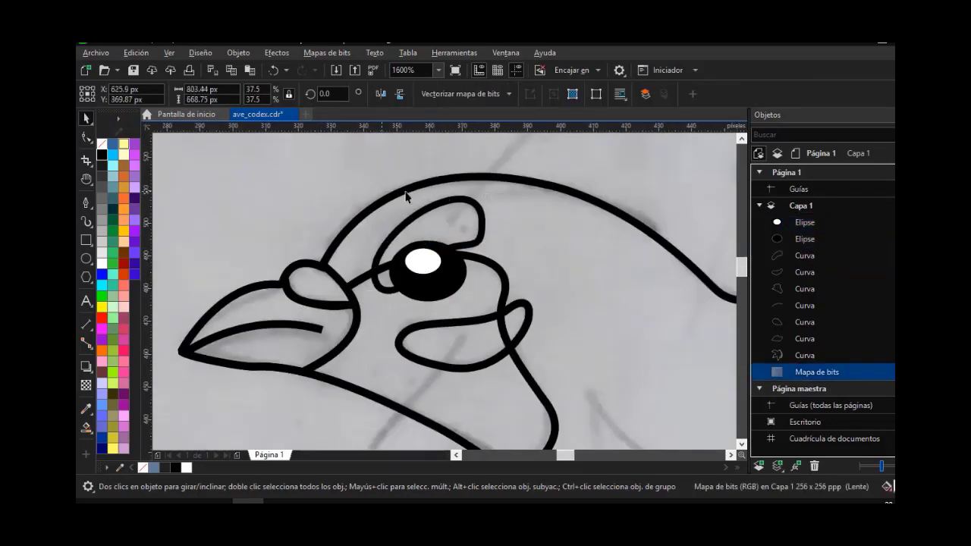
# Draw a closed pointed neck marking about 53 by 74 px over the sketch with the Pen tool, starting at its upper tip
pyautogui.scroll(-4, 406, 196)
pyautogui.scroll(2, 451, 250)
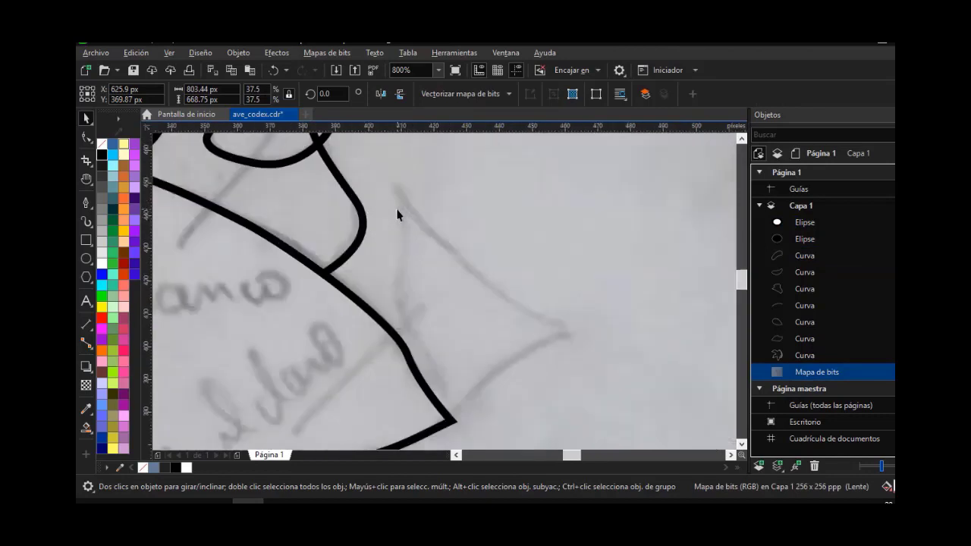
pyautogui.scroll(-1, 662, 340)
pyautogui.click(88, 202)
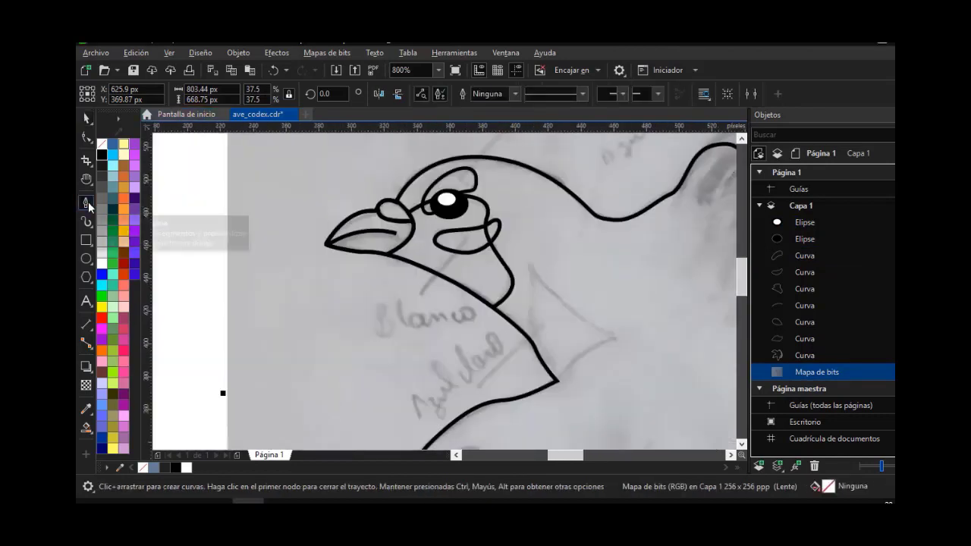
pyautogui.click(526, 257)
pyautogui.moveTo(616, 337); pyautogui.dragTo(674, 355)
pyautogui.click(614, 336)
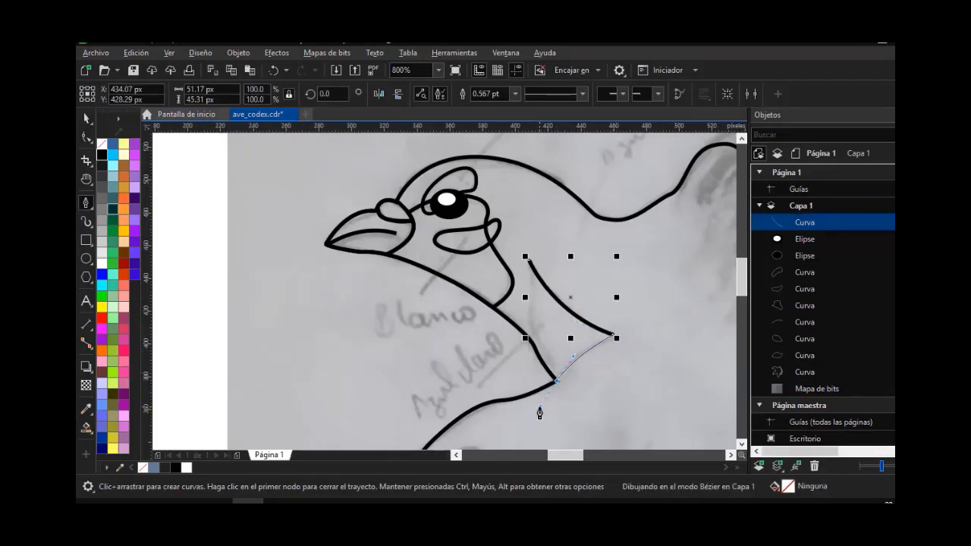
pyautogui.click(557, 382)
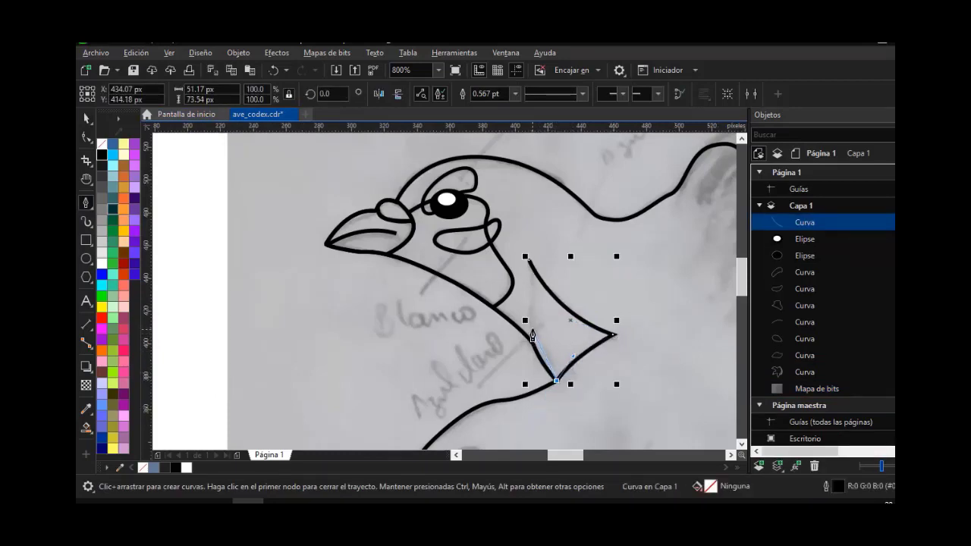
pyautogui.click(528, 308)
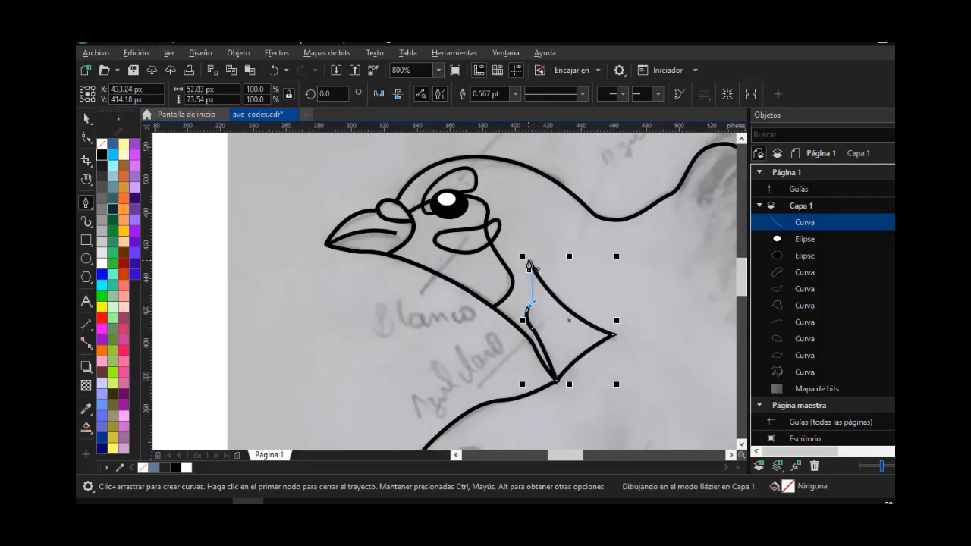
pyautogui.moveTo(530, 248); pyautogui.dragTo(532, 278)
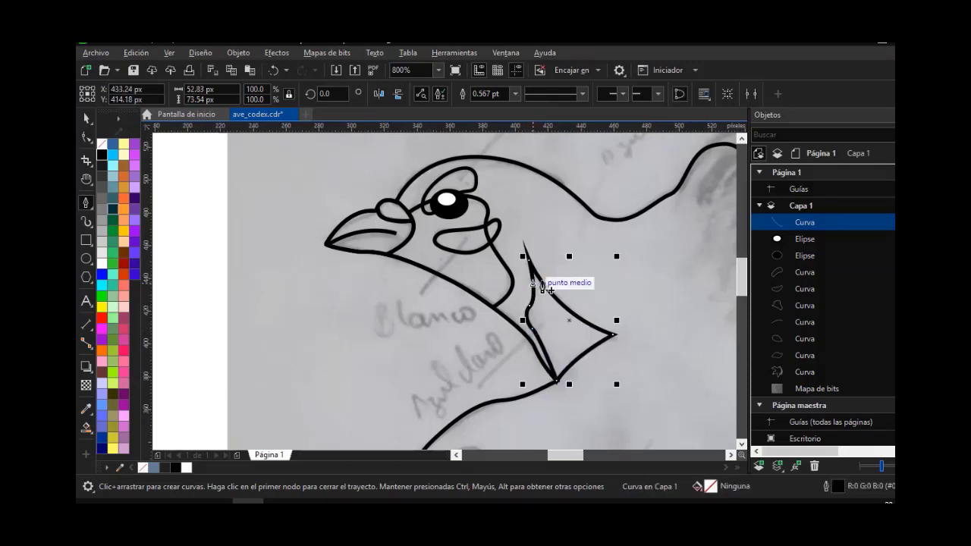
# Refine the neck marking's upper tip and shift the node of its front edge slightly toward the beak
pyautogui.click(87, 137)
pyautogui.click(532, 265)
pyautogui.scroll(2, 533, 267)
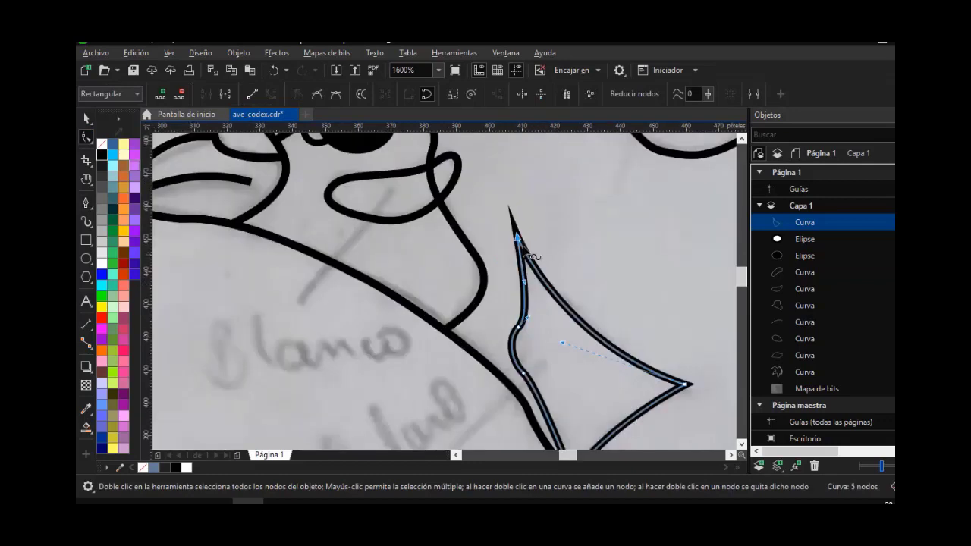
pyautogui.moveTo(518, 327); pyautogui.dragTo(512, 326)
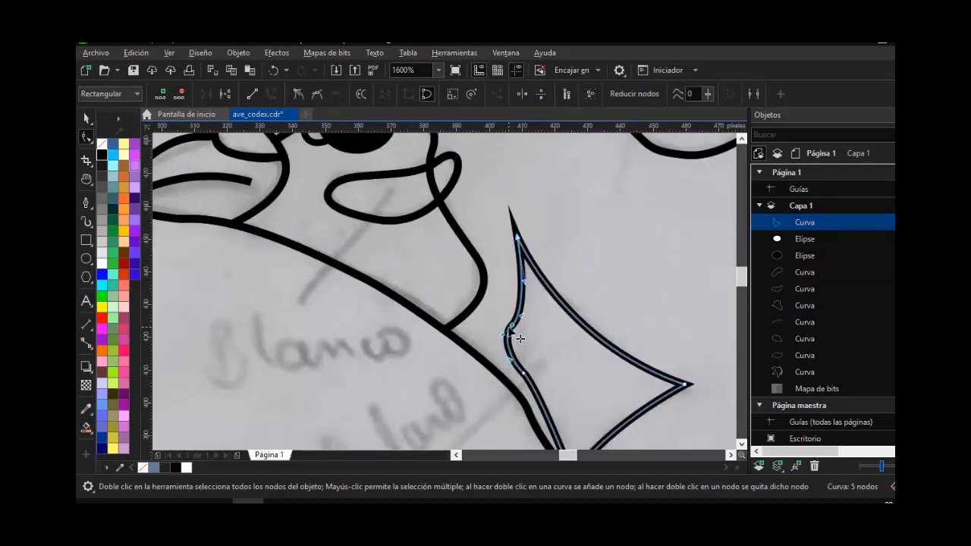
pyautogui.click(518, 238)
pyautogui.click(493, 243)
# Bulge the body outline outward at the small bump above the beak of the head below
pyautogui.click(88, 180)
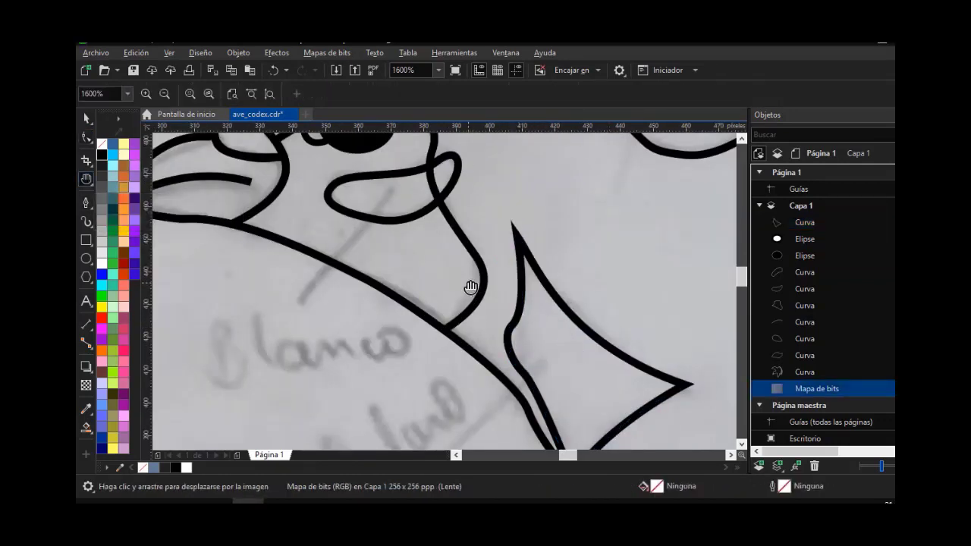
pyautogui.scroll(-1, 470, 287)
pyautogui.moveTo(516, 364); pyautogui.dragTo(472, 256)
pyautogui.moveTo(550, 271); pyautogui.dragTo(539, 232)
pyautogui.scroll(2, 334, 379)
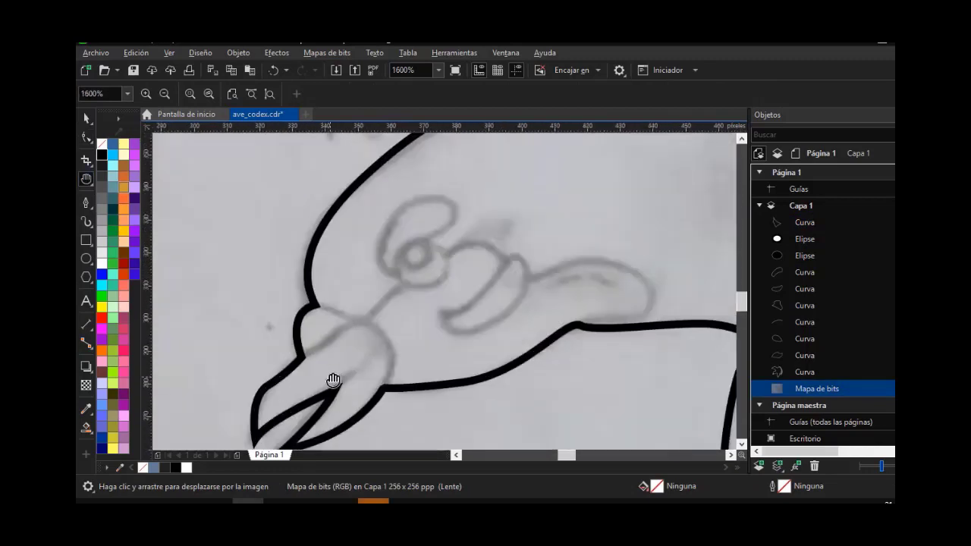
pyautogui.click(97, 141)
pyautogui.click(301, 358)
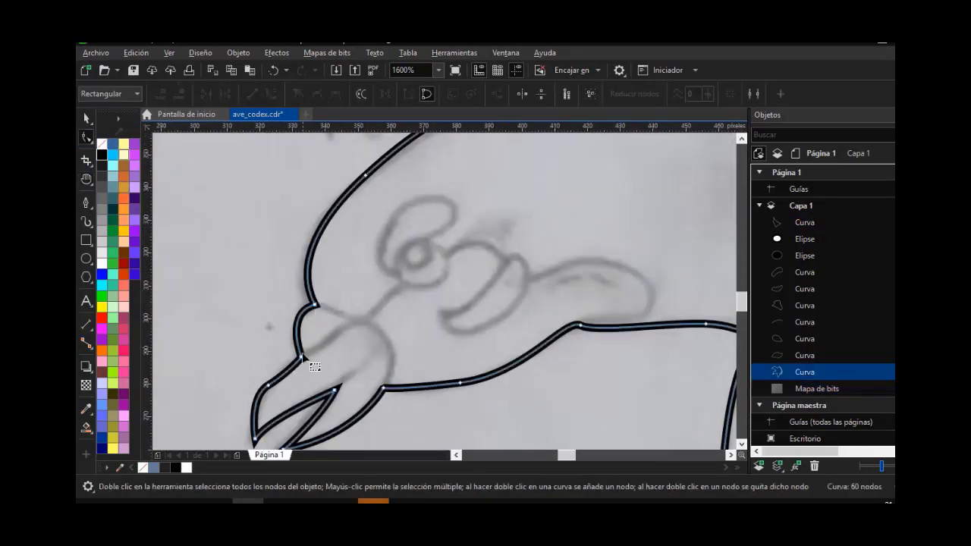
pyautogui.click(301, 360)
pyautogui.moveTo(301, 360); pyautogui.dragTo(287, 351)
# Draw two overlapping Pen curves at the lower head's beak, one around its base and one separating the bump from the beak
pyautogui.click(86, 203)
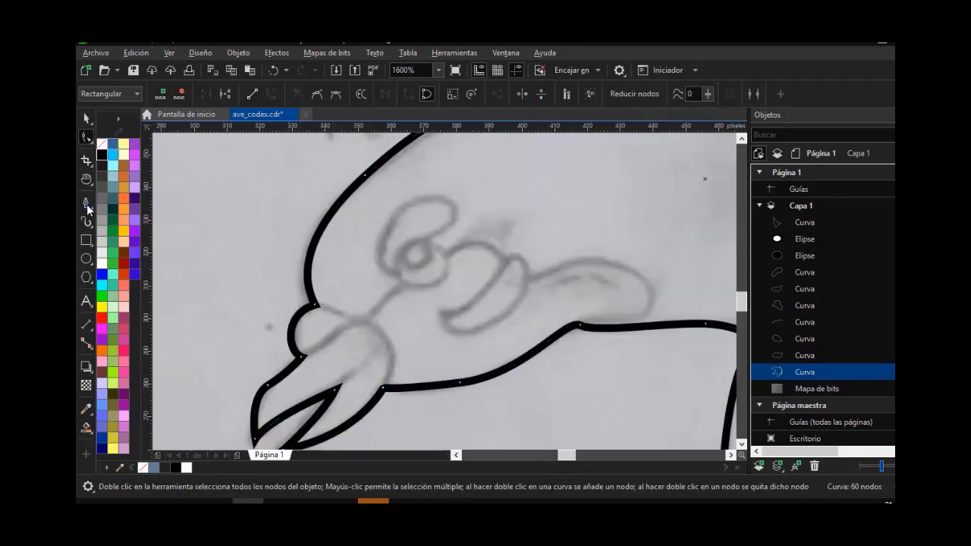
pyautogui.click(230, 298)
pyautogui.moveTo(354, 319); pyautogui.dragTo(365, 341)
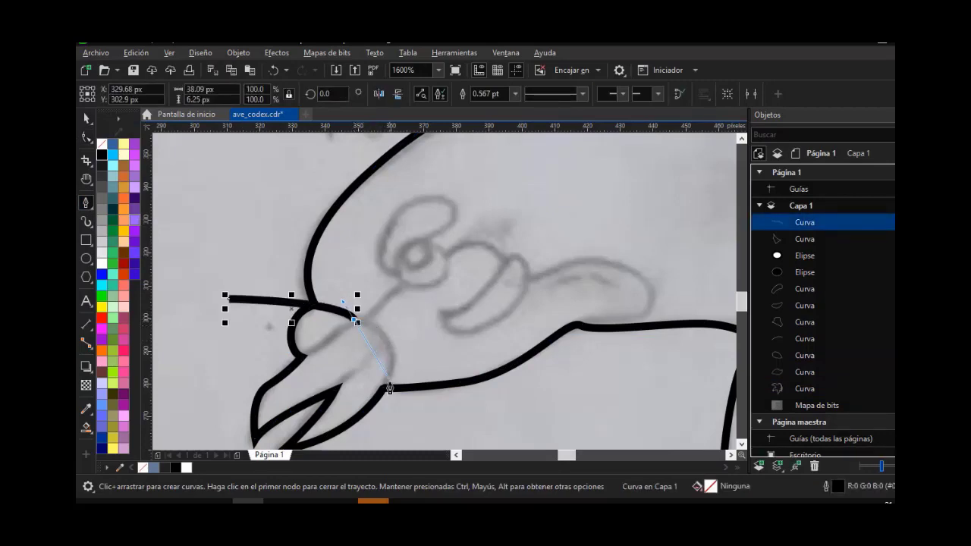
pyautogui.click(390, 351)
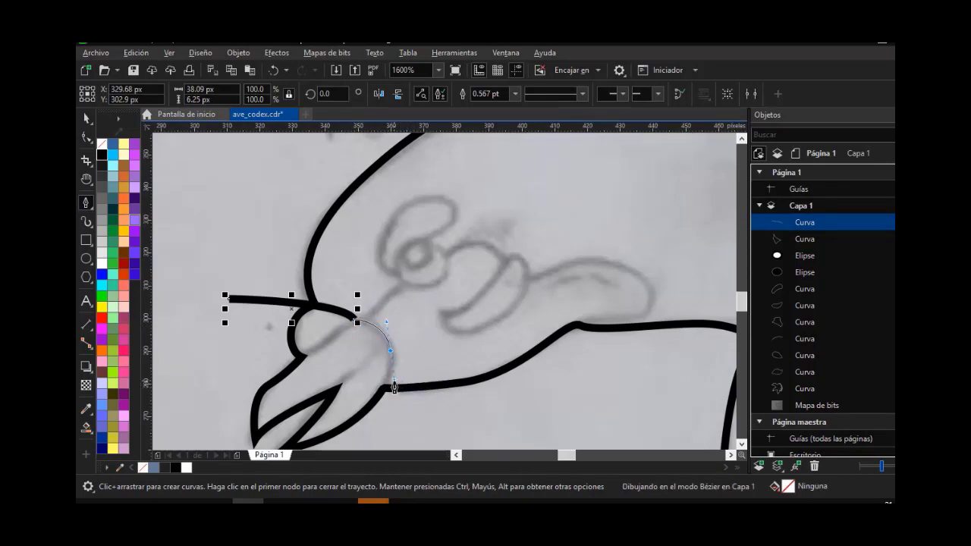
pyautogui.moveTo(394, 387); pyautogui.dragTo(393, 384)
pyautogui.moveTo(353, 448); pyautogui.dragTo(370, 413)
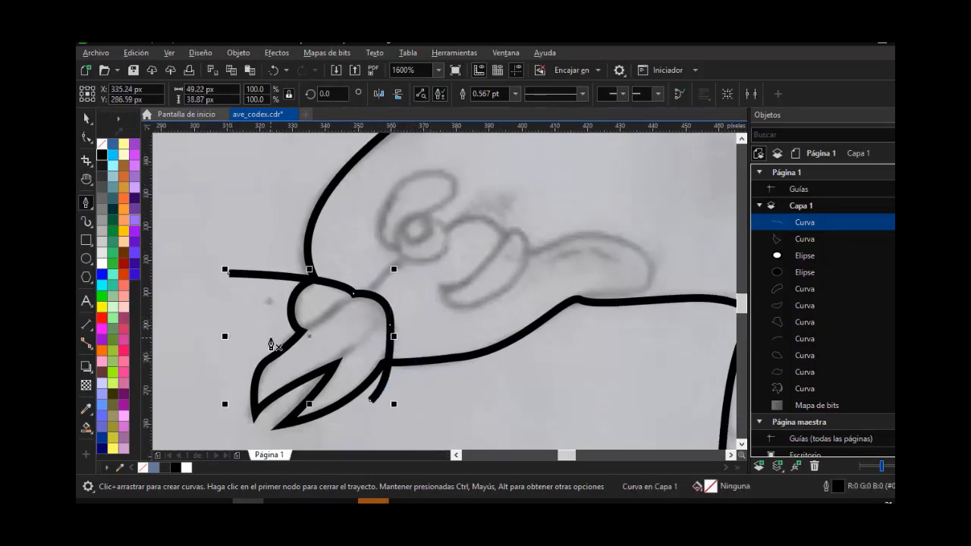
pyautogui.click(237, 332)
pyautogui.moveTo(372, 278)
pyautogui.mouseDown()
pyautogui.moveTo(456, 207)
pyautogui.moveTo(461, 185)
pyautogui.mouseUp()
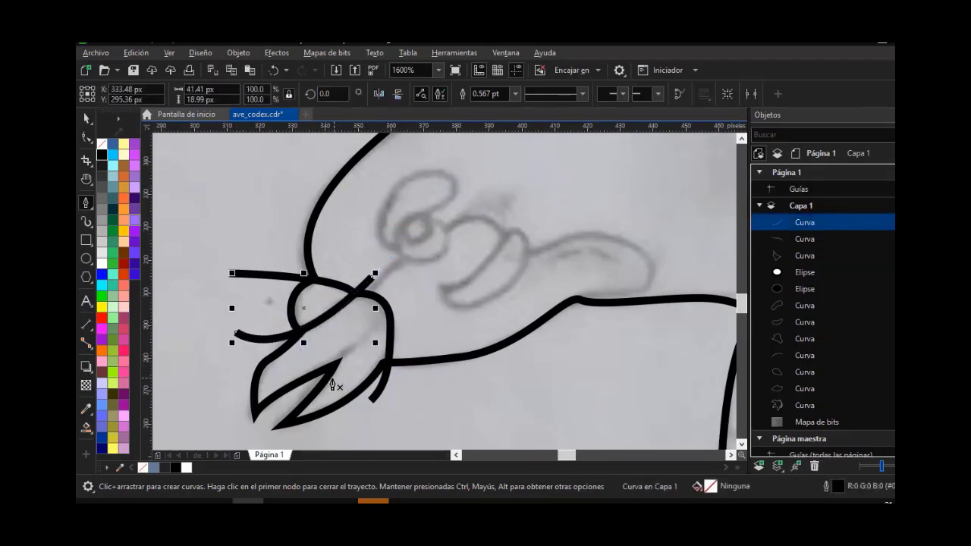
# Create closed shapes from the bump and beak regions of the lower head with Smart Fill
pyautogui.click(85, 427)
pyautogui.click(318, 300)
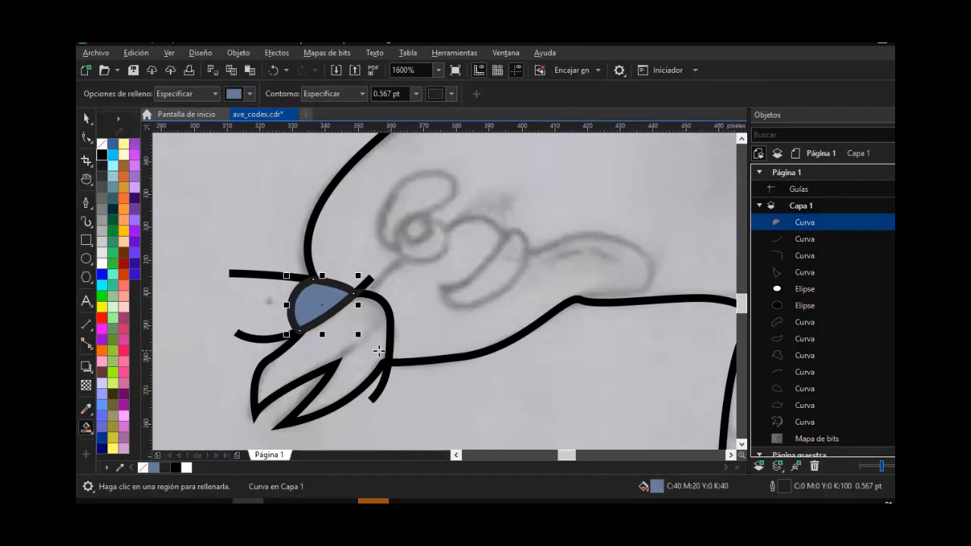
pyautogui.click(379, 352)
# Delete the two overlapping construction curves and remove the fill from the new bump and beak shapes
pyautogui.press('space')
pyautogui.click(267, 275)
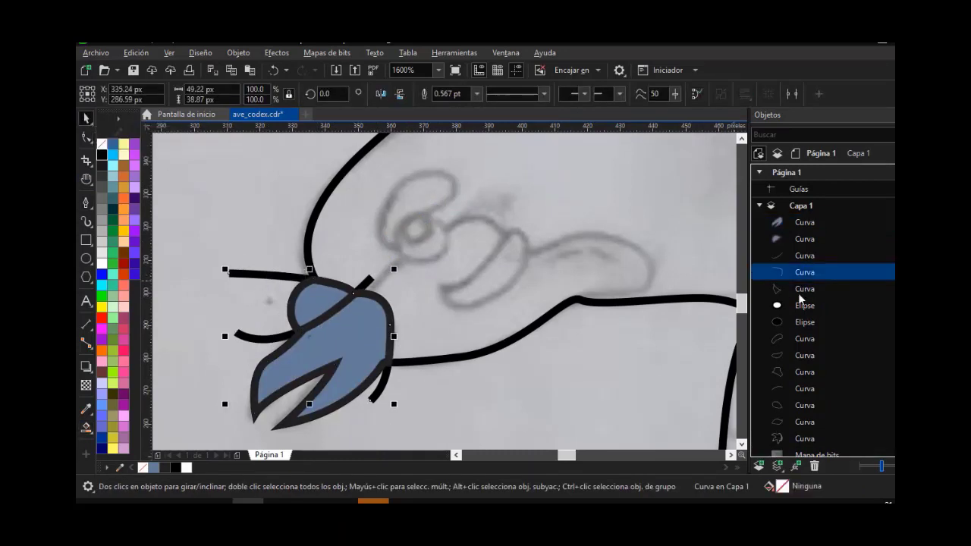
pyautogui.keyDown('shift'); pyautogui.click(801, 255); pyautogui.keyUp('shift')
pyautogui.press('Delete')
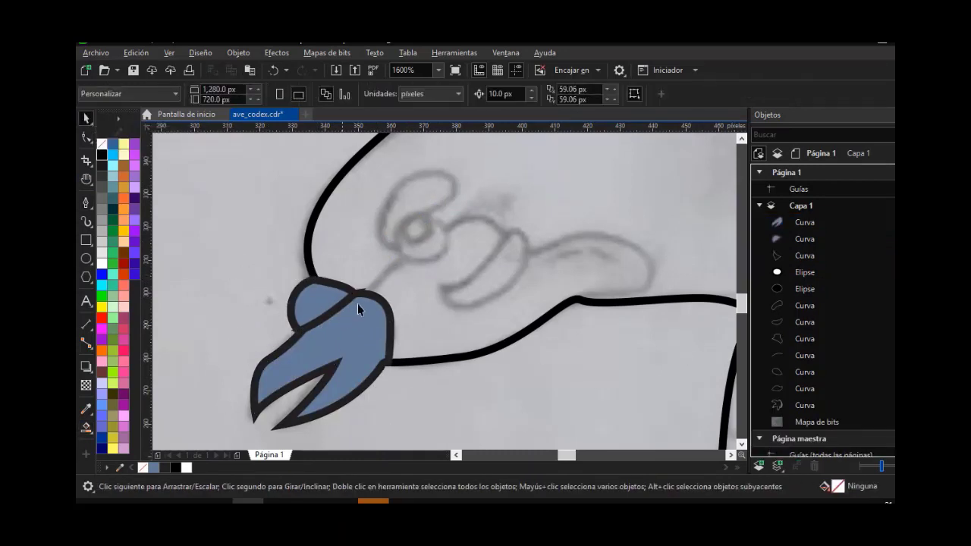
pyautogui.keyDown('shift'); pyautogui.click(797, 226); pyautogui.keyUp('shift')
pyautogui.click(102, 143)
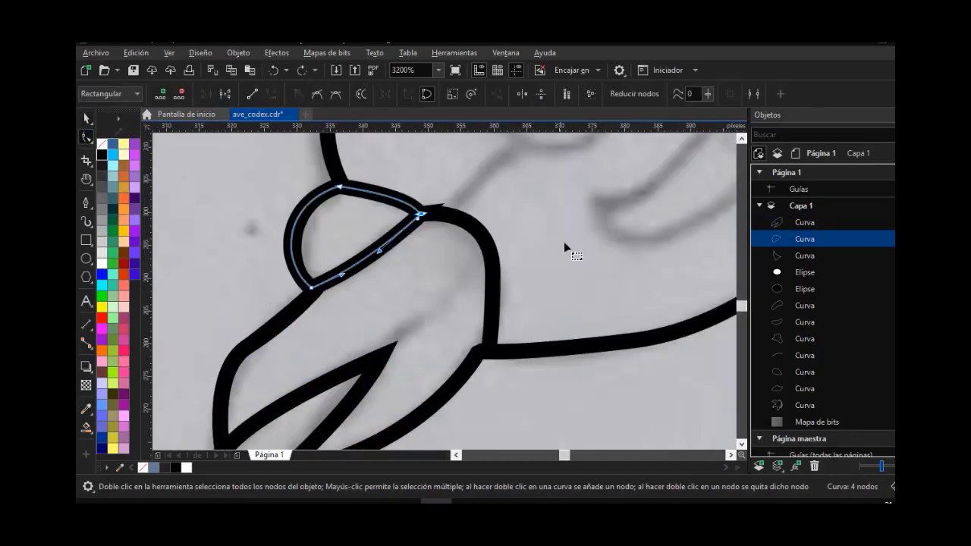
# Draw a short curved mouth line inside the lower head's beak with the Pen and adjust its end to meet the mouth corner
pyautogui.click(446, 293)
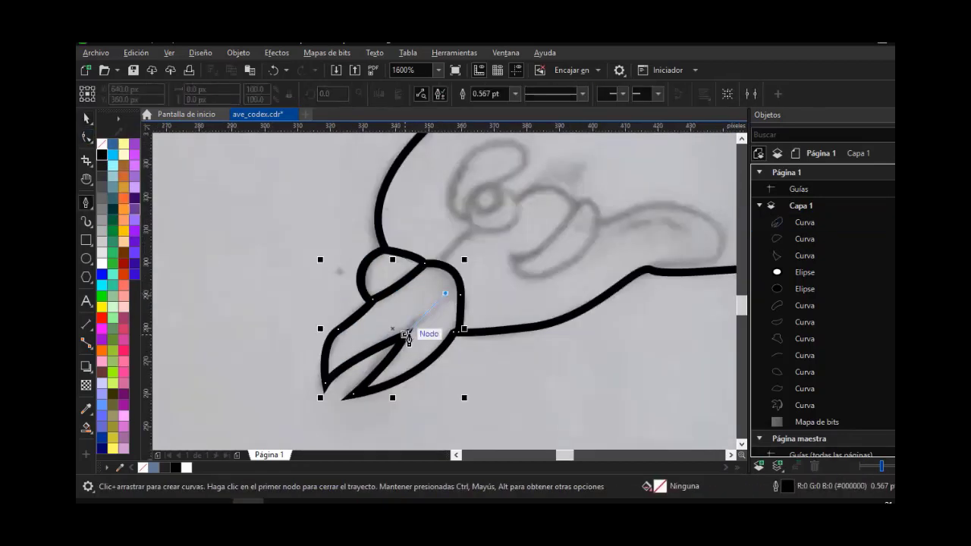
pyautogui.moveTo(405, 334); pyautogui.dragTo(387, 349)
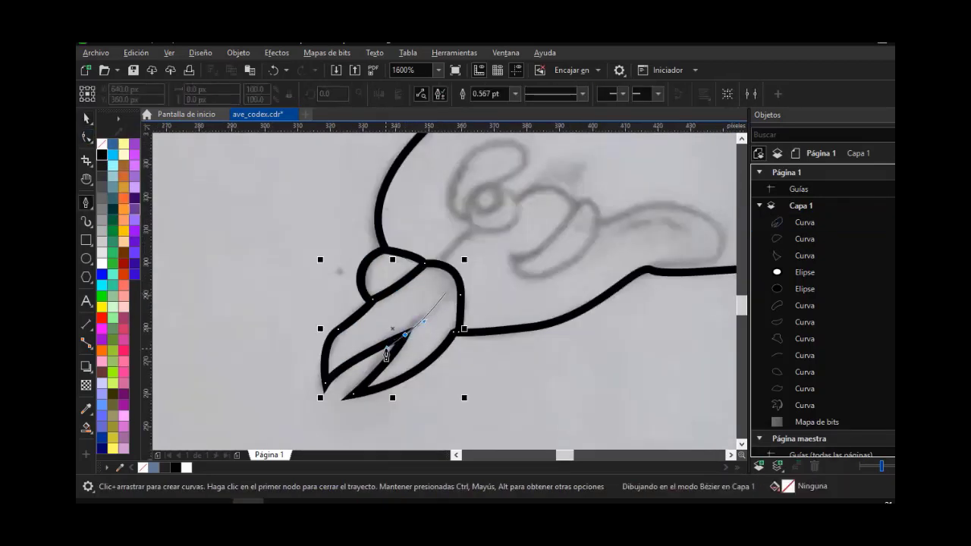
pyautogui.press('F10')
pyautogui.scroll(2, 416, 341)
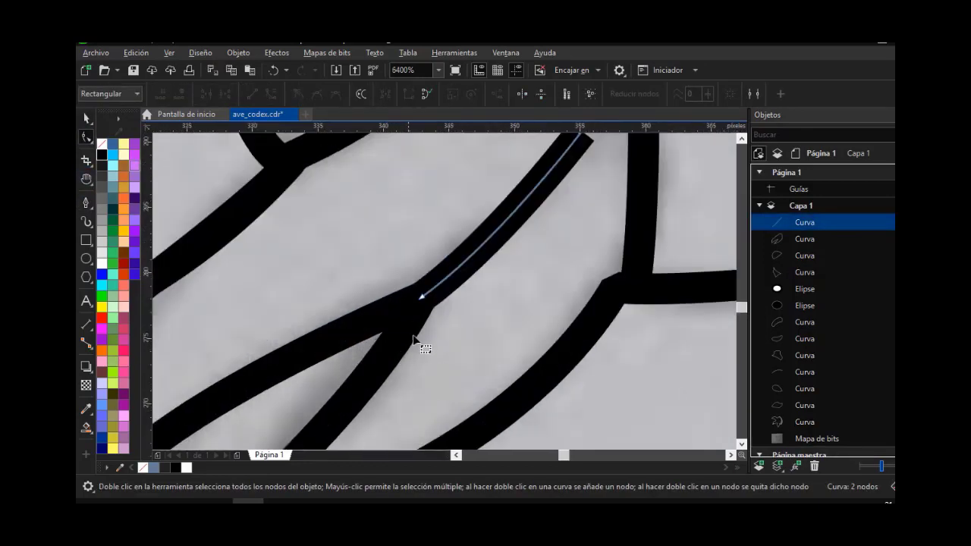
pyautogui.click(433, 290)
pyautogui.moveTo(434, 293); pyautogui.dragTo(412, 312)
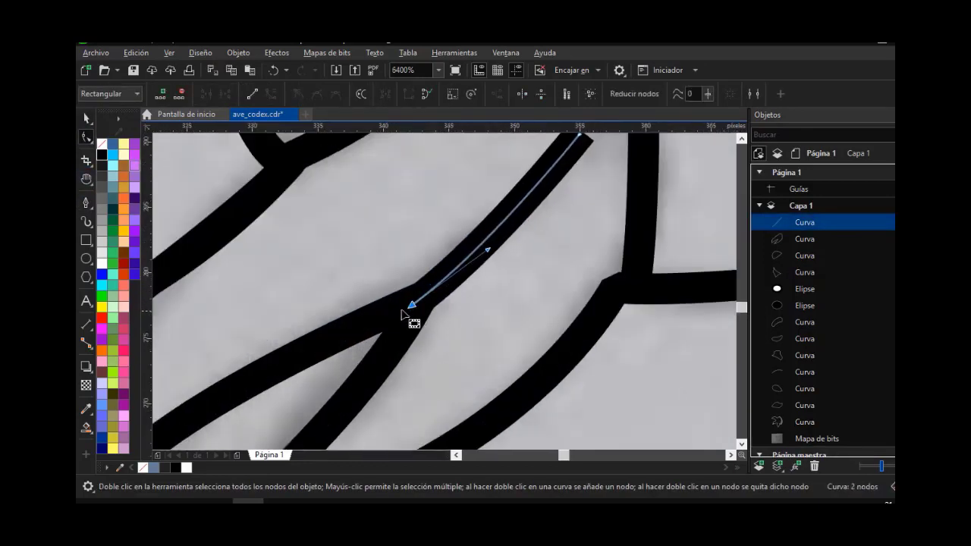
# Trace the lower head's face patch with an open Pen curve from the throat outline, around the rounded rear lobe, to the beak base
pyautogui.scroll(-2, 401, 312)
pyautogui.scroll(1, 399, 312)
pyautogui.scroll(-1, 550, 286)
pyautogui.moveTo(561, 456)
pyautogui.mouseDown()
pyautogui.moveTo(569, 441)
pyautogui.moveTo(573, 455)
pyautogui.mouseUp()
pyautogui.click(742, 139)
pyautogui.click(742, 139)
pyautogui.click(742, 140)
pyautogui.click(742, 140)
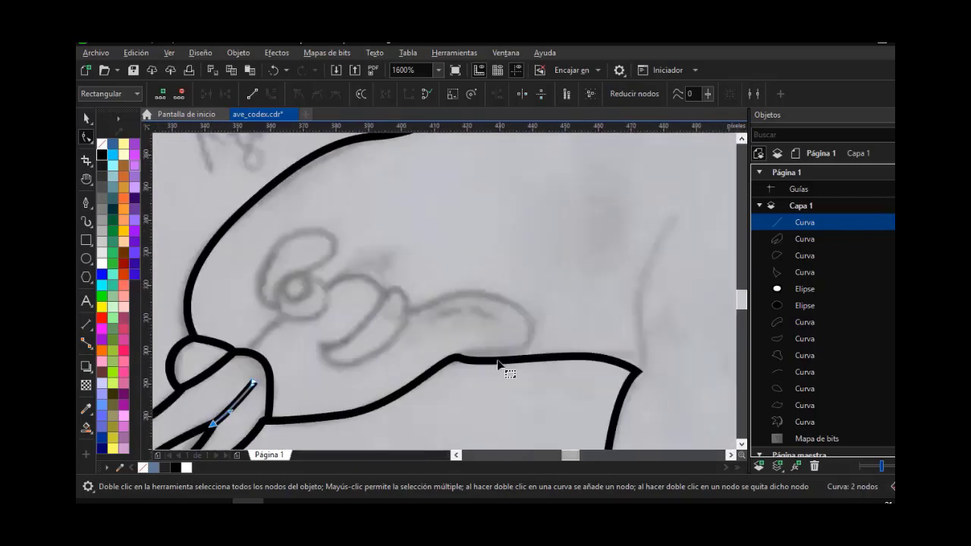
pyautogui.click(498, 361)
pyautogui.click(86, 203)
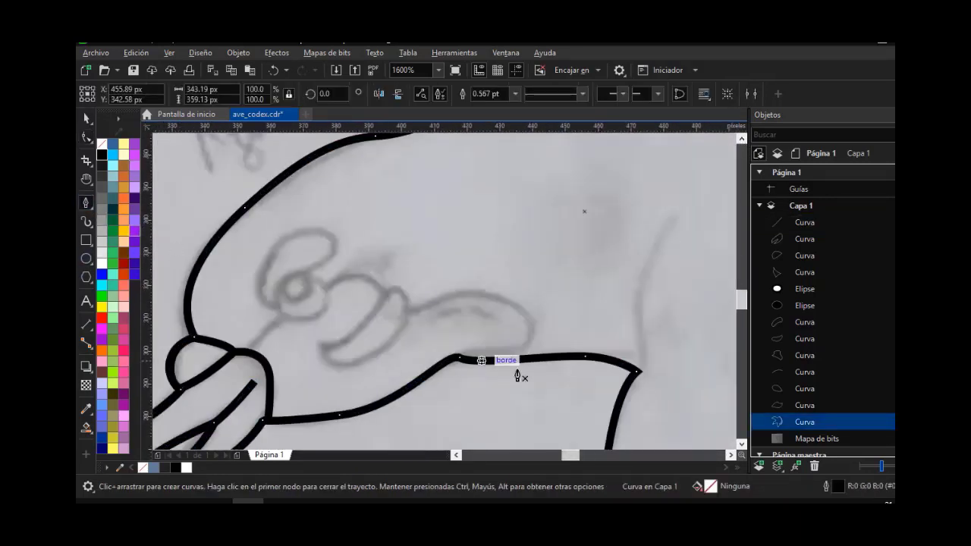
pyautogui.click(448, 384)
pyautogui.moveTo(506, 348); pyautogui.dragTo(526, 348)
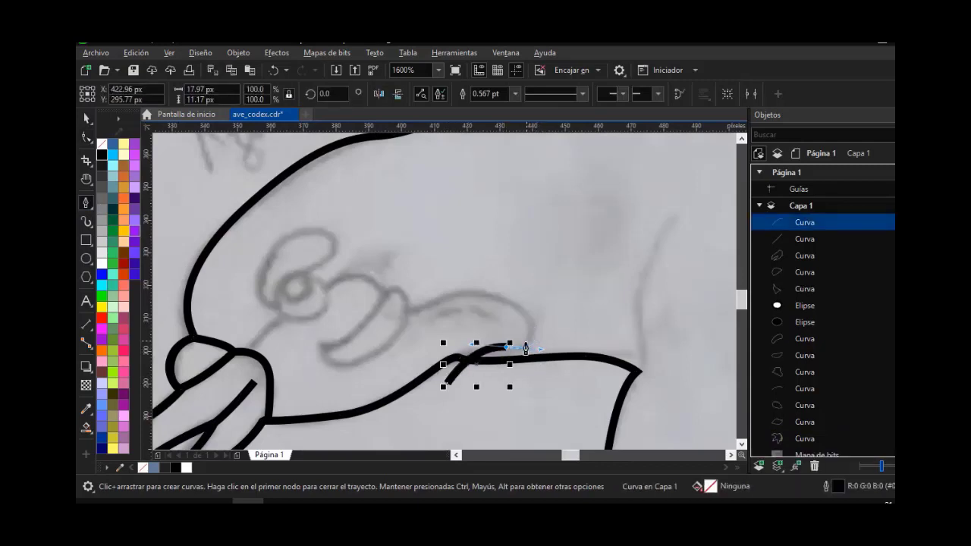
pyautogui.moveTo(526, 310); pyautogui.dragTo(505, 269)
pyautogui.moveTo(422, 305); pyautogui.dragTo(324, 293)
pyautogui.moveTo(234, 361); pyautogui.dragTo(218, 394)
pyautogui.press('Escape')
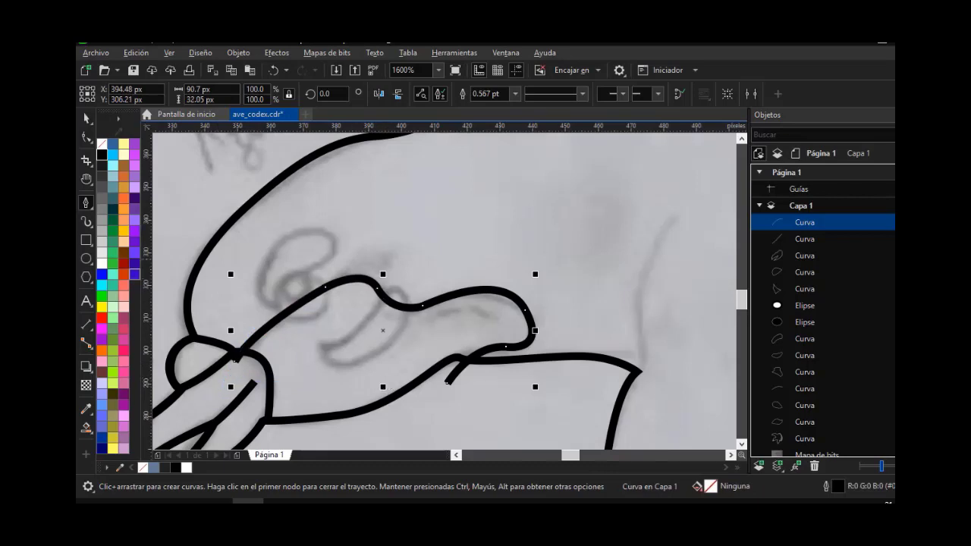
# Set the face patch curve's outline to Muy fina and reshape its front part between the beak base and the eye
pyautogui.click(514, 95)
pyautogui.click(504, 118)
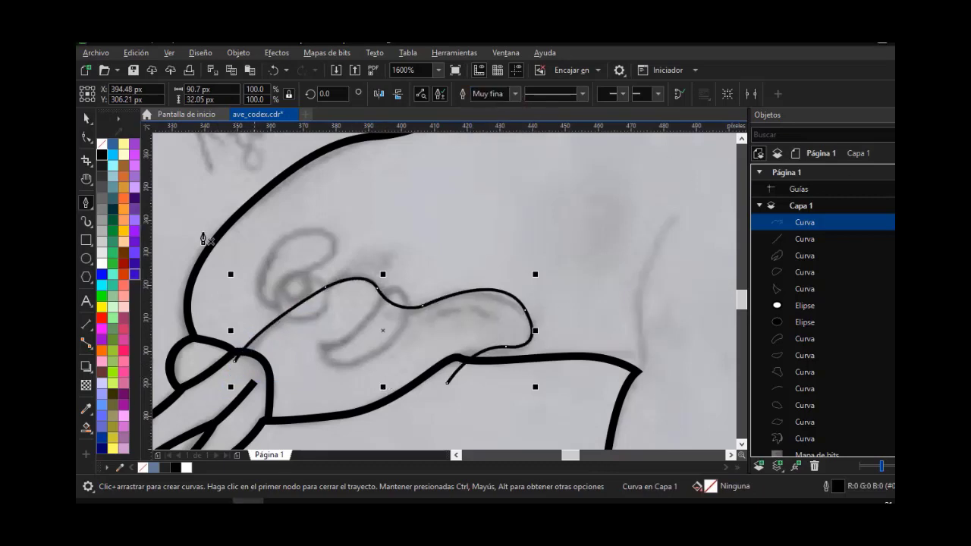
pyautogui.click(86, 137)
pyautogui.moveTo(236, 360); pyautogui.dragTo(236, 365)
pyautogui.moveTo(326, 289); pyautogui.dragTo(332, 282)
pyautogui.click(377, 289)
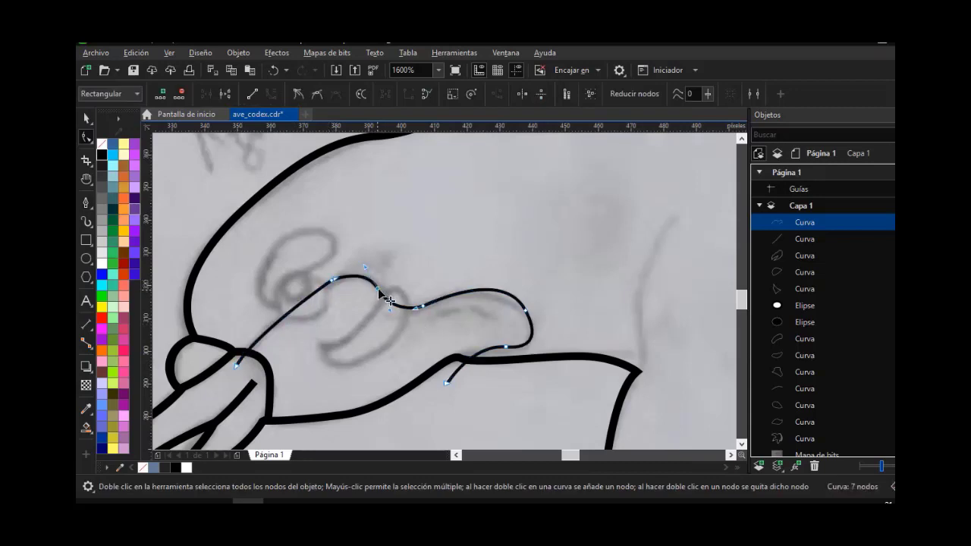
# Reshape the rounded rear lobe of the face patch curve to follow the sketch by adjusting its nodes and handles
pyautogui.click(525, 311)
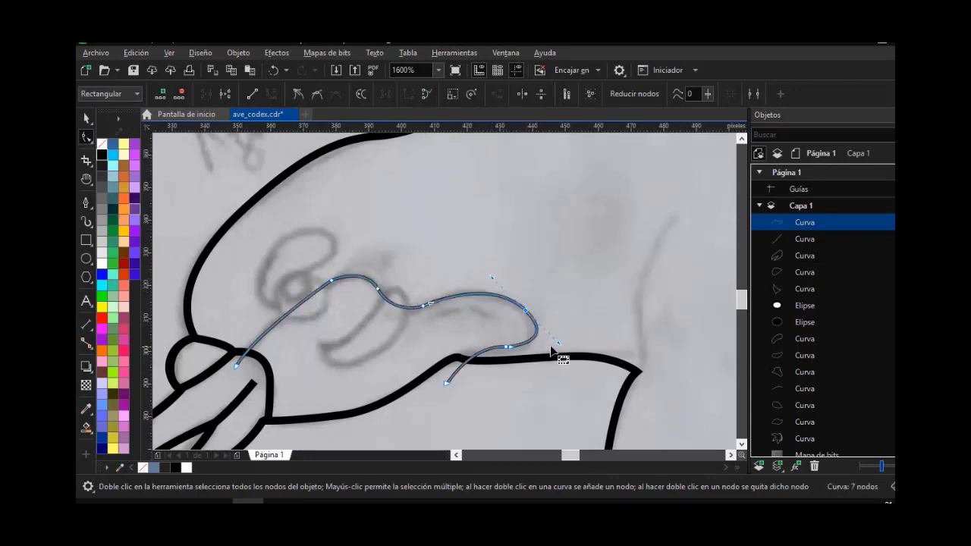
pyautogui.moveTo(506, 347); pyautogui.dragTo(511, 353)
pyautogui.moveTo(559, 344); pyautogui.dragTo(546, 341)
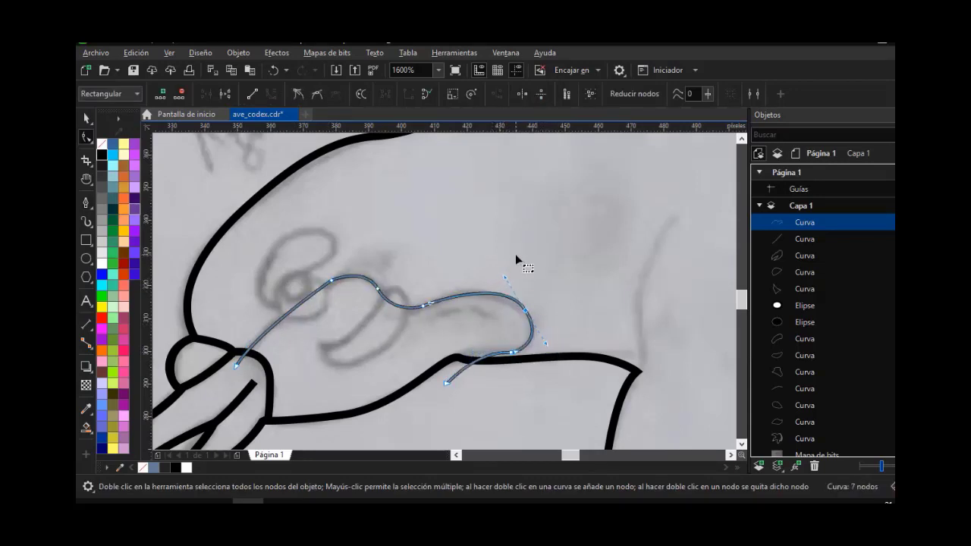
pyautogui.moveTo(502, 280); pyautogui.dragTo(475, 277)
pyautogui.moveTo(511, 353); pyautogui.dragTo(503, 352)
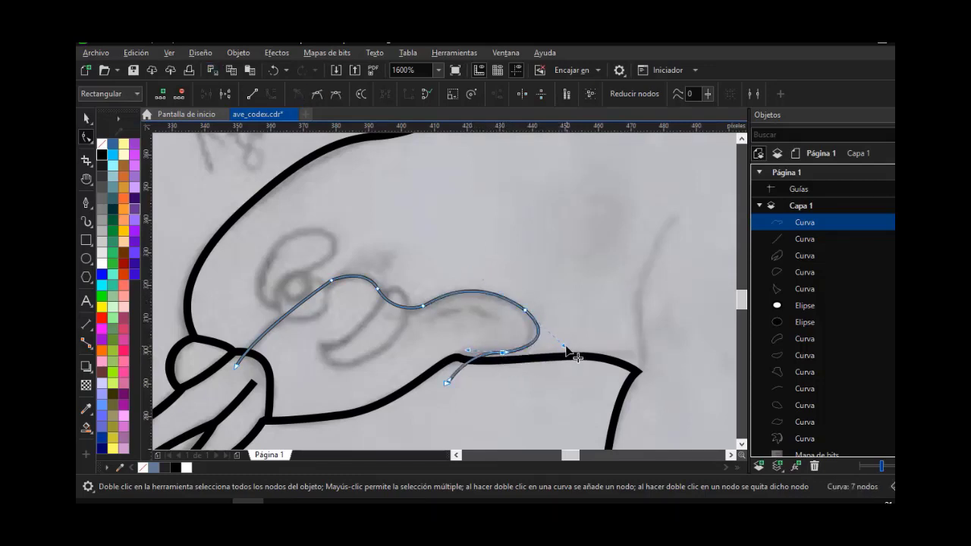
pyautogui.moveTo(564, 346); pyautogui.dragTo(550, 344)
# Refine the face patch curve's lower end where it crosses the throat outline, removing the extra node and smoothing the rear lobe
pyautogui.moveTo(448, 384); pyautogui.dragTo(440, 379)
pyautogui.moveTo(480, 354); pyautogui.dragTo(455, 341)
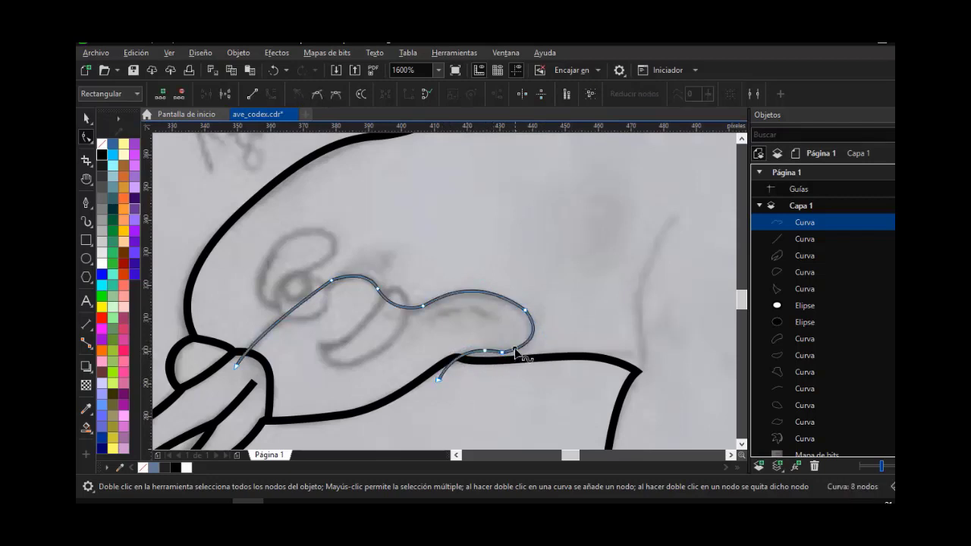
pyautogui.click(516, 355)
pyautogui.click(514, 350)
pyautogui.doubleClick(515, 350)
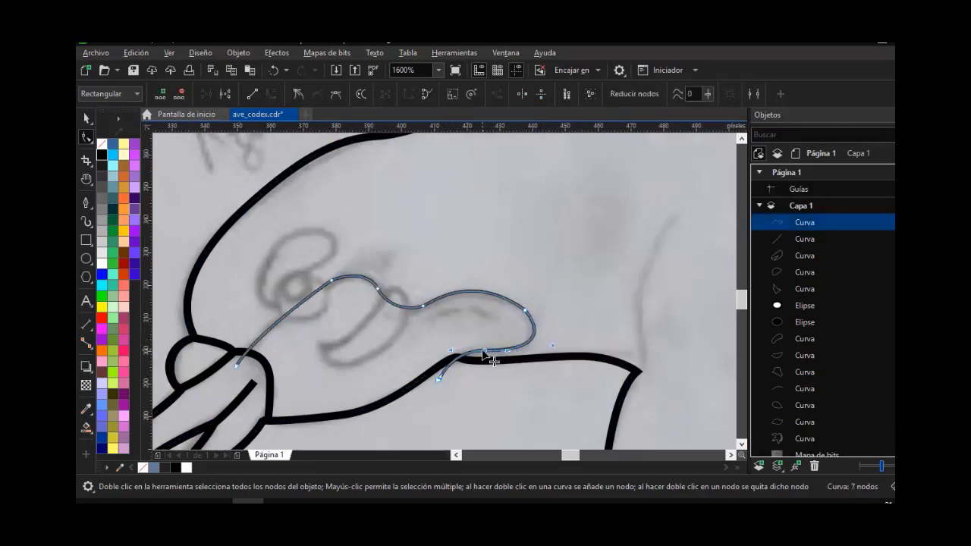
pyautogui.click(484, 350)
pyautogui.moveTo(512, 350); pyautogui.dragTo(515, 351)
pyautogui.click(510, 302)
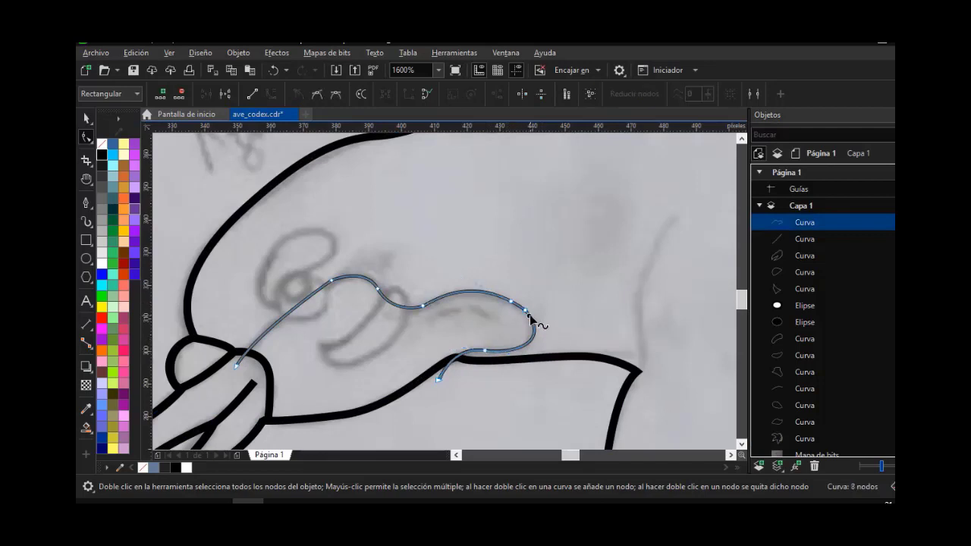
pyautogui.click(551, 293)
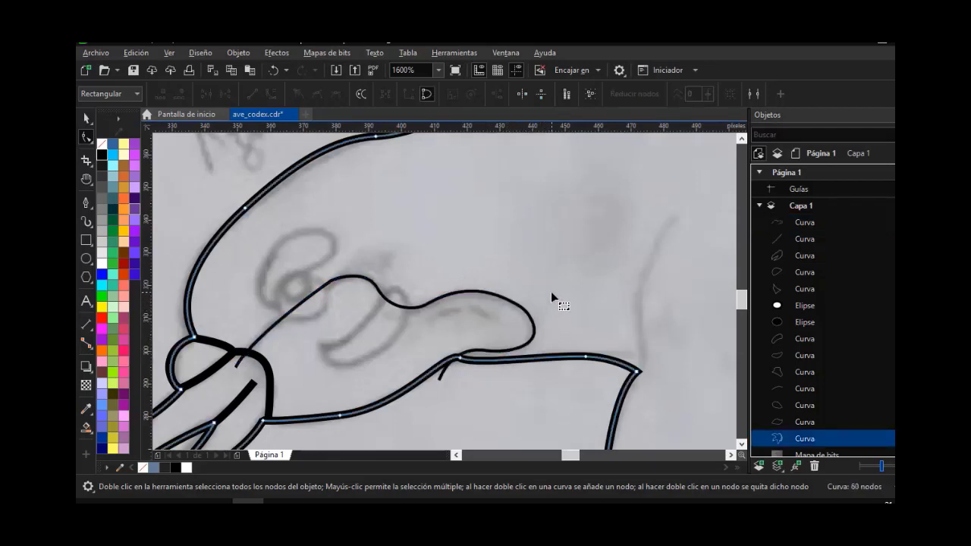
# Create a closed face patch shape on the lower head with Smart Fill and delete the open construction curve
pyautogui.click(86, 427)
pyautogui.click(405, 371)
pyautogui.click(91, 122)
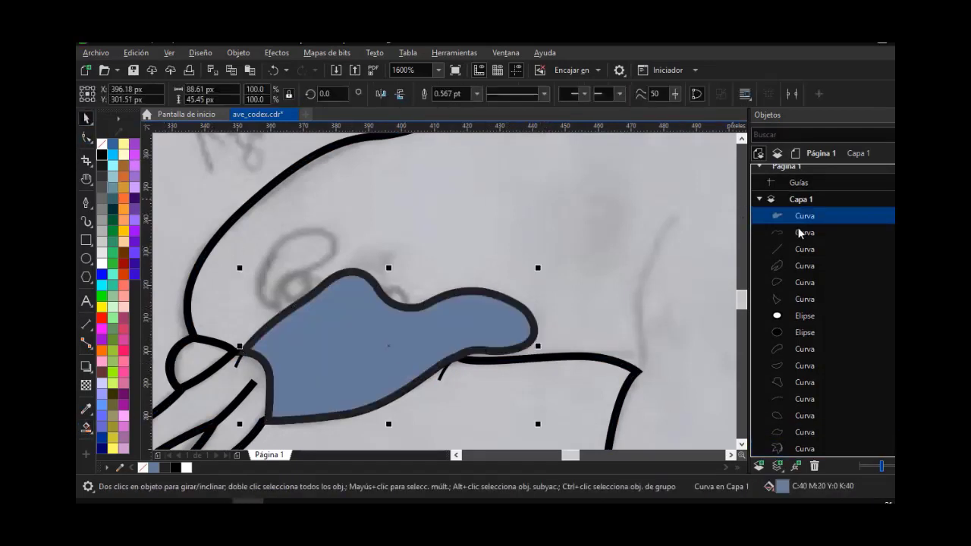
pyautogui.click(799, 232)
pyautogui.press('Delete')
# Remove the fill from the lower head's face patch and set its outline to Muy fina
pyautogui.click(443, 324)
pyautogui.click(102, 144)
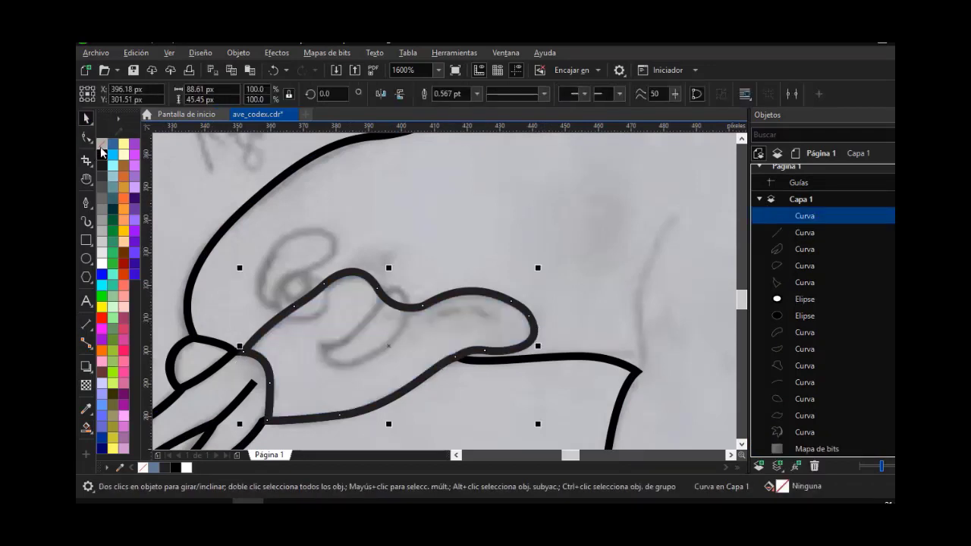
pyautogui.click(476, 93)
pyautogui.click(449, 116)
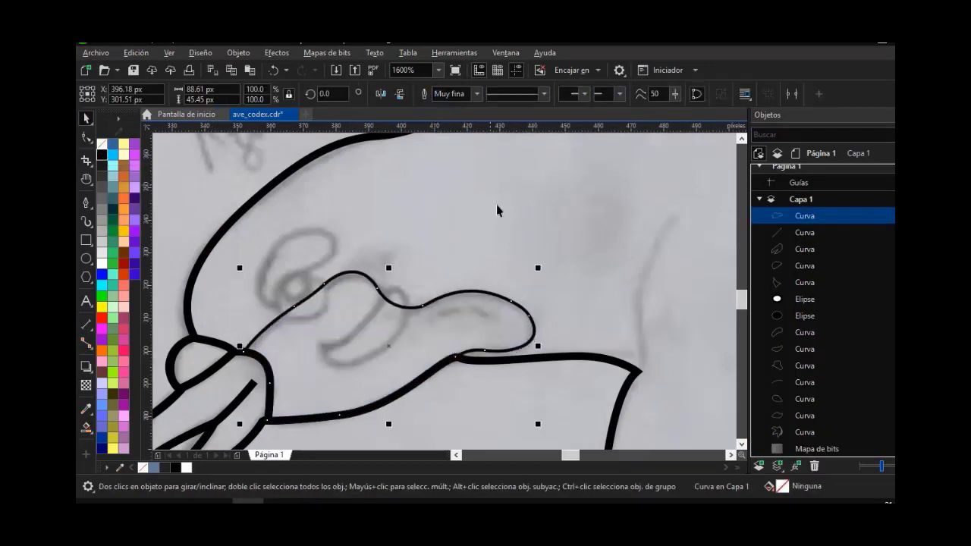
# Trace the crescent-shaped cheek marking behind the lower head's eye with the Pen
pyautogui.click(85, 204)
pyautogui.click(320, 343)
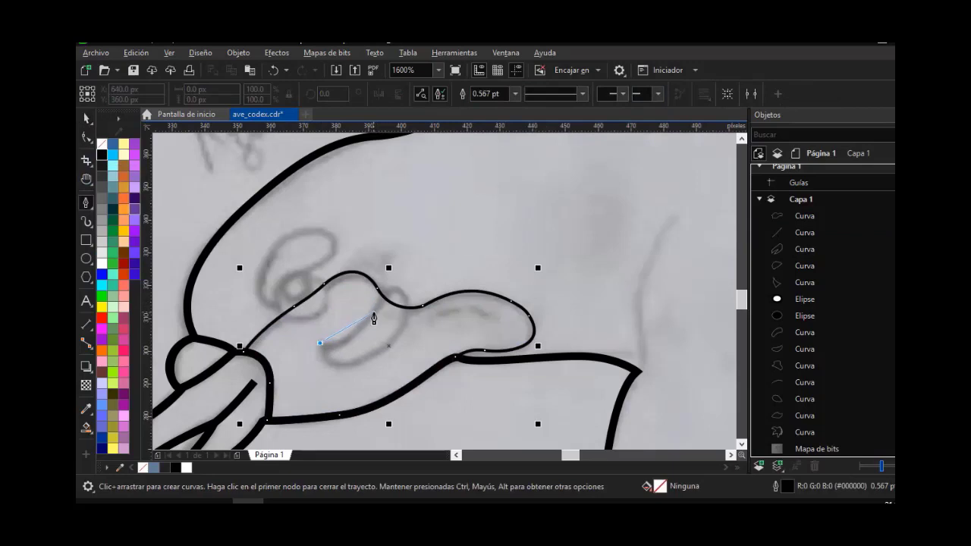
pyautogui.moveTo(373, 312); pyautogui.dragTo(402, 289)
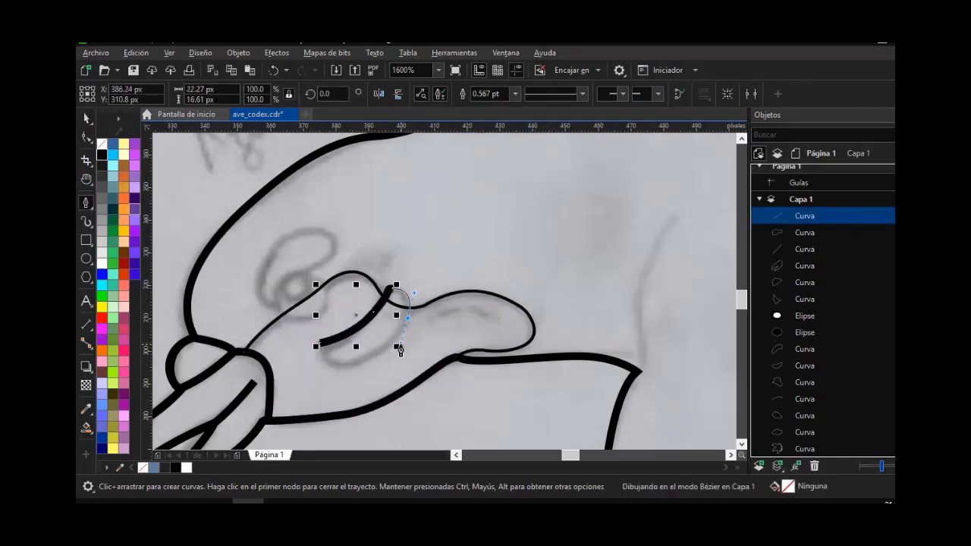
pyautogui.moveTo(400, 344); pyautogui.dragTo(400, 347)
pyautogui.moveTo(351, 365); pyautogui.dragTo(306, 358)
pyautogui.click(88, 119)
pyautogui.click(372, 182)
pyautogui.click(481, 305)
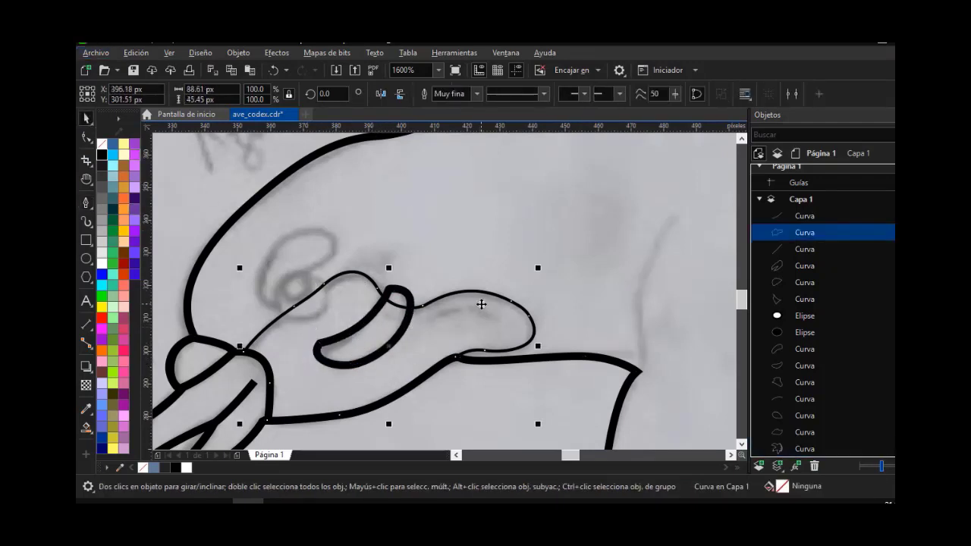
# Place a copy of the upper head's two eye ellipses over the lower head's sketched eye
pyautogui.scroll(1, 450, 267)
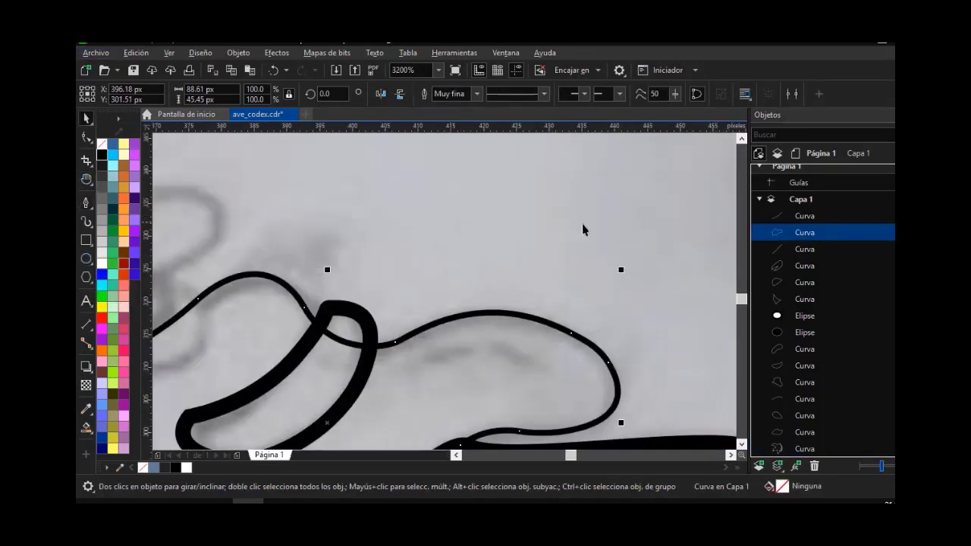
pyautogui.scroll(-3, 520, 249)
pyautogui.scroll(2, 560, 194)
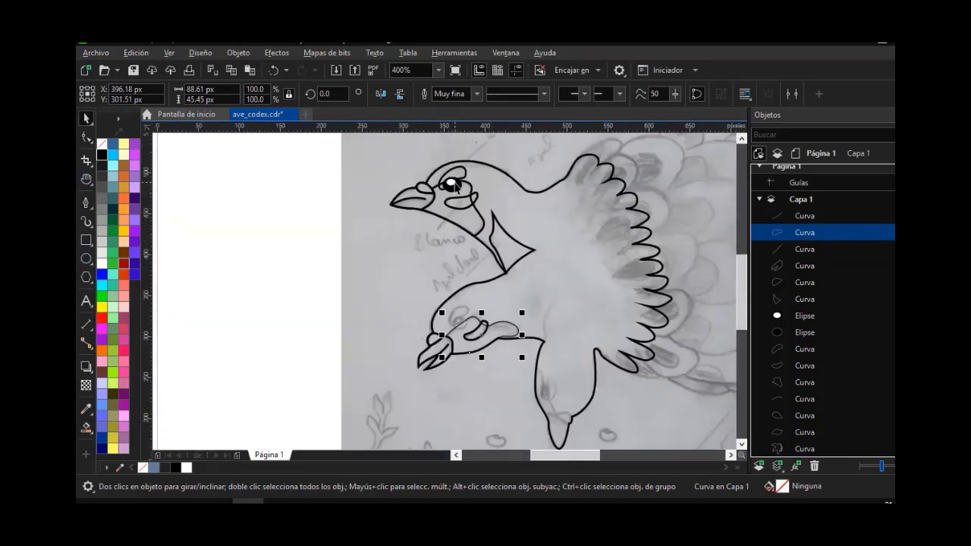
pyautogui.click(817, 318)
pyautogui.keyDown('shift'); pyautogui.click(803, 332); pyautogui.keyUp('shift')
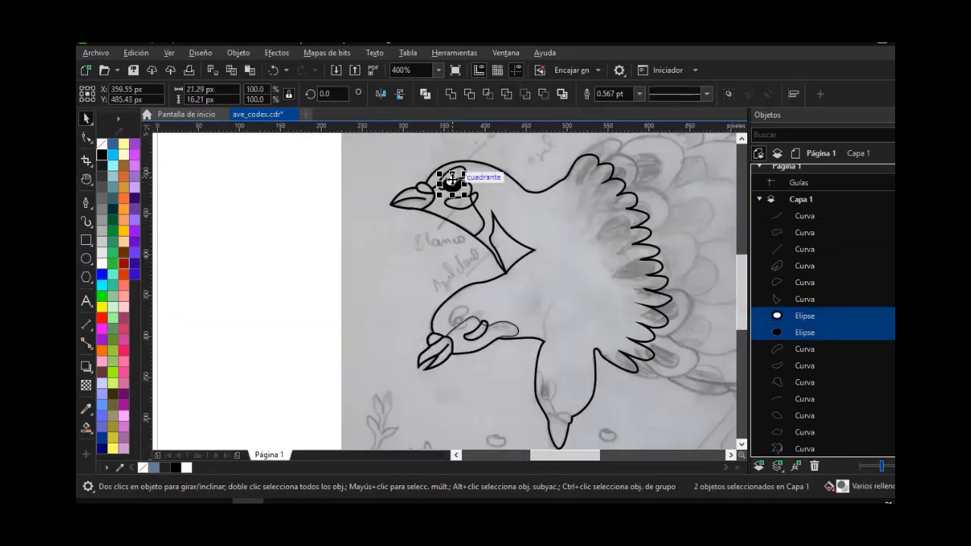
pyautogui.moveTo(452, 180); pyautogui.dragTo(506, 276)
pyautogui.rightClick(458, 327)
pyautogui.scroll(2, 459, 324)
pyautogui.scroll(1, 462, 339)
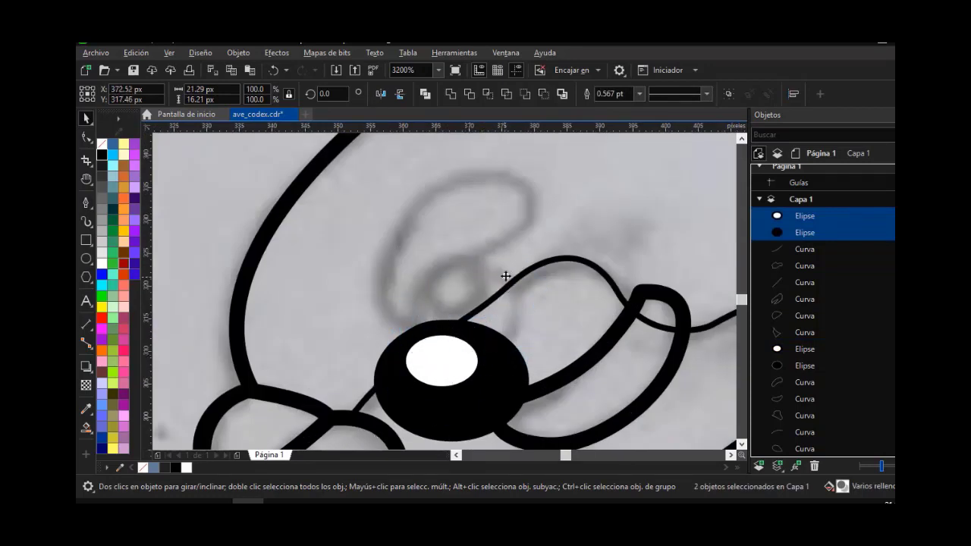
# Scale the copied eye to about 19.56 × 14.9 px, remove its fill and set its outlines to Muy fina
pyautogui.moveTo(559, 245); pyautogui.dragTo(528, 270)
pyautogui.hotkey('ctrl', 'z')
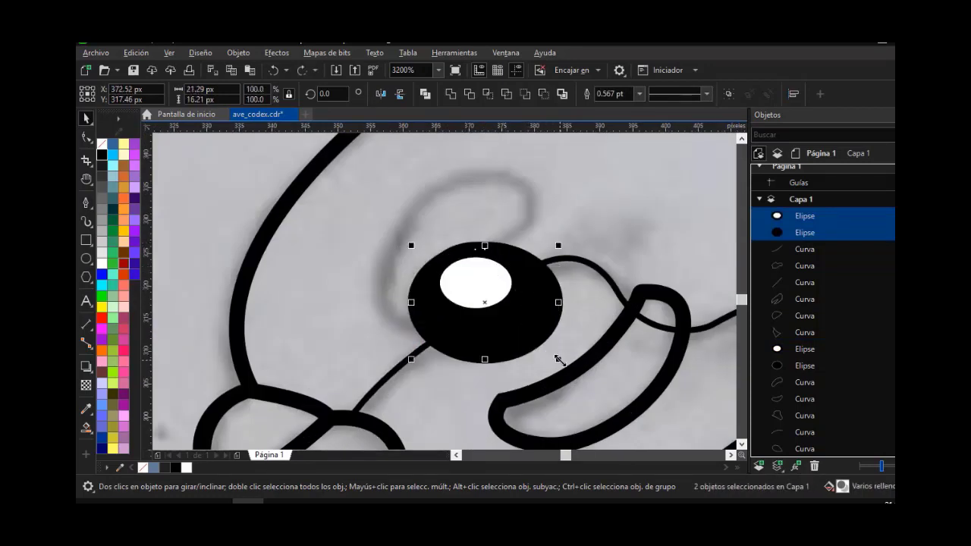
pyautogui.moveTo(559, 360); pyautogui.dragTo(553, 355)
pyautogui.click(101, 143)
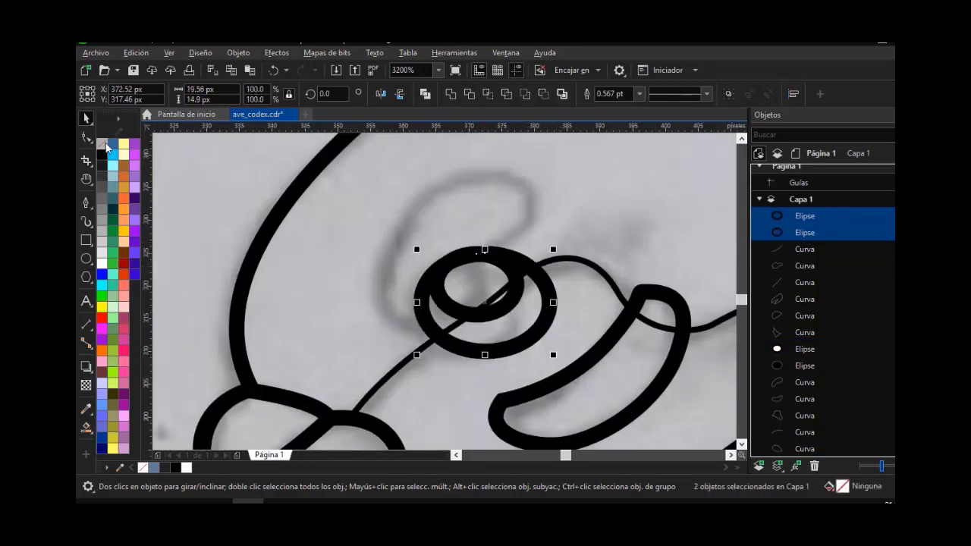
pyautogui.click(640, 93)
pyautogui.click(611, 108)
# Position the eye ellipses over the sketch and shrink the inner ellipse to about 8.98 × 6.84 px
pyautogui.moveTo(504, 258); pyautogui.dragTo(489, 264)
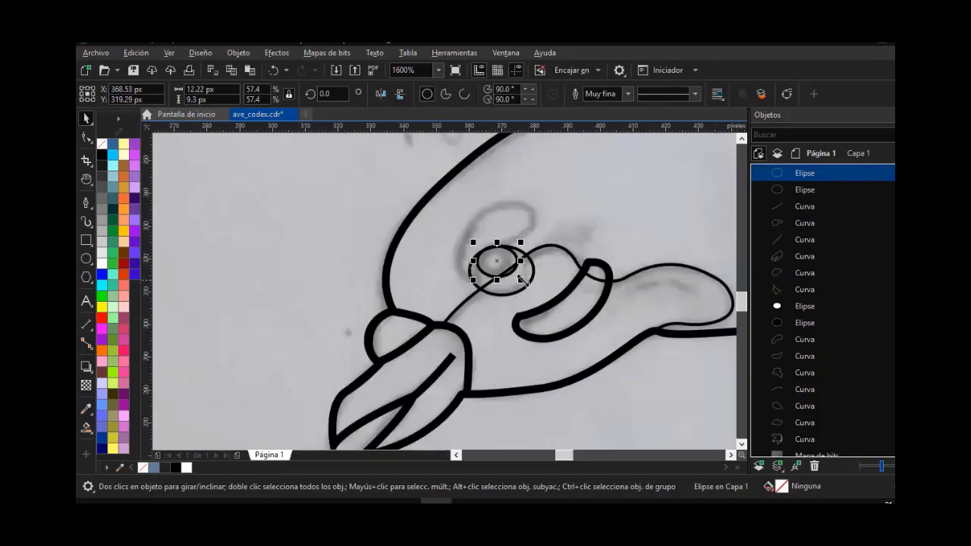
pyautogui.moveTo(521, 281); pyautogui.dragTo(495, 245)
pyautogui.scroll(1, 496, 252)
# Duplicate the upper head's brow shape and move the copy above the lower head's eye
pyautogui.scroll(-2, 493, 246)
pyautogui.scroll(-1, 491, 249)
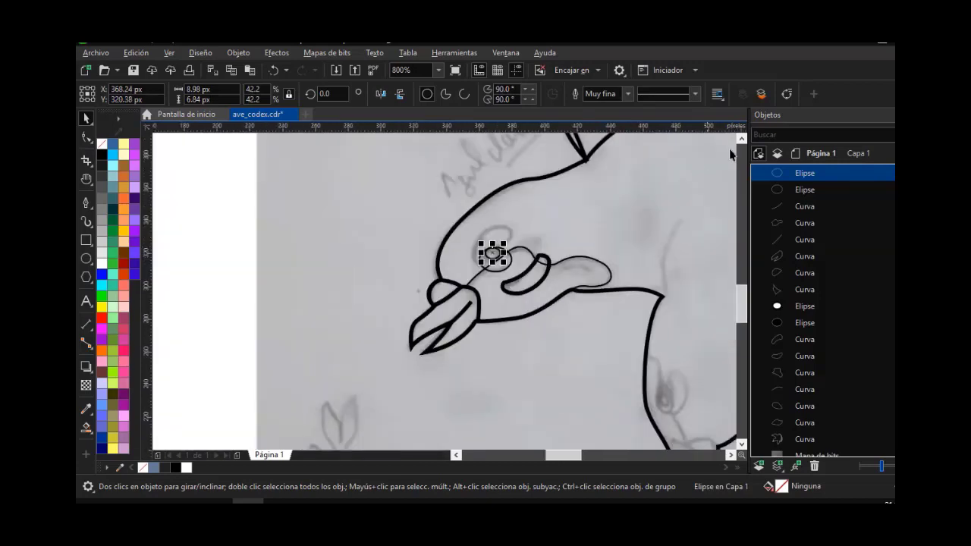
pyautogui.click(744, 139)
pyautogui.click(504, 181)
pyautogui.moveTo(504, 180); pyautogui.dragTo(460, 367)
pyautogui.rightClick(461, 367)
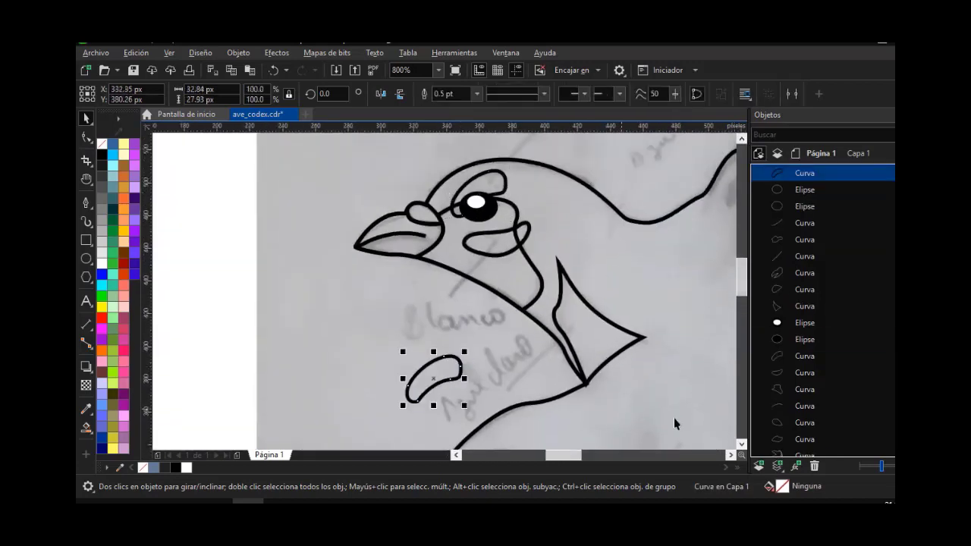
pyautogui.click(741, 445)
pyautogui.moveTo(434, 251); pyautogui.dragTo(497, 334)
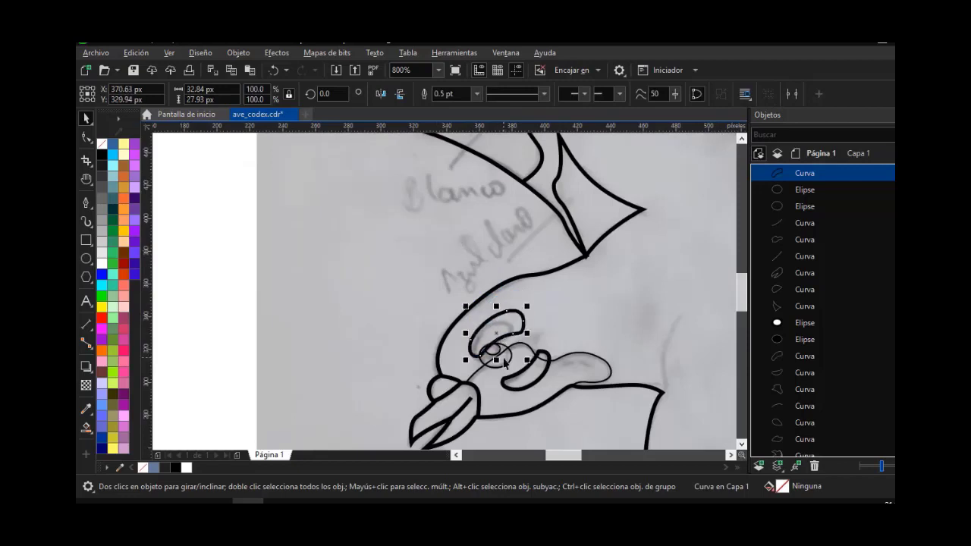
# Scale the copied brow down to about 25.4 × 21.6 px and fit it against the lower head's eye
pyautogui.scroll(2, 486, 345)
pyautogui.moveTo(544, 268); pyautogui.dragTo(531, 281)
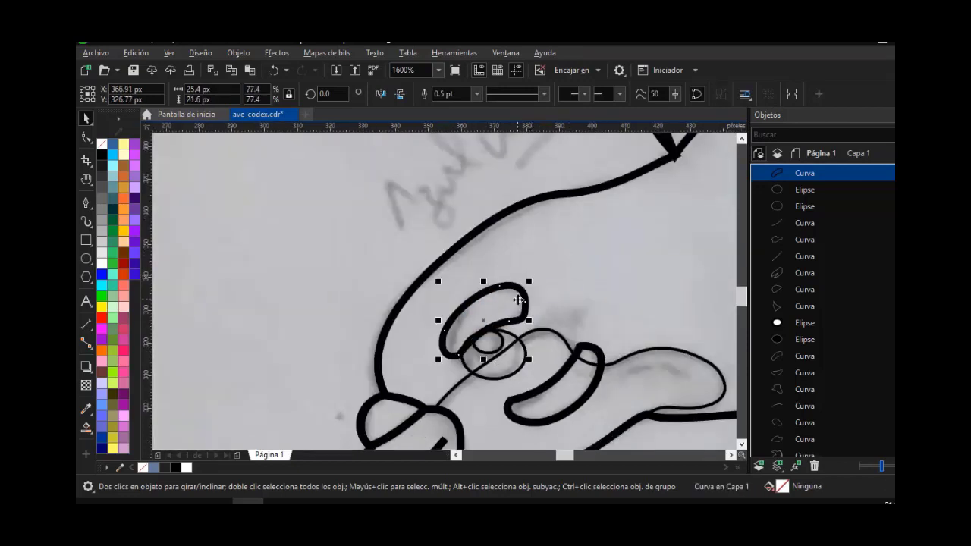
pyautogui.click(493, 350)
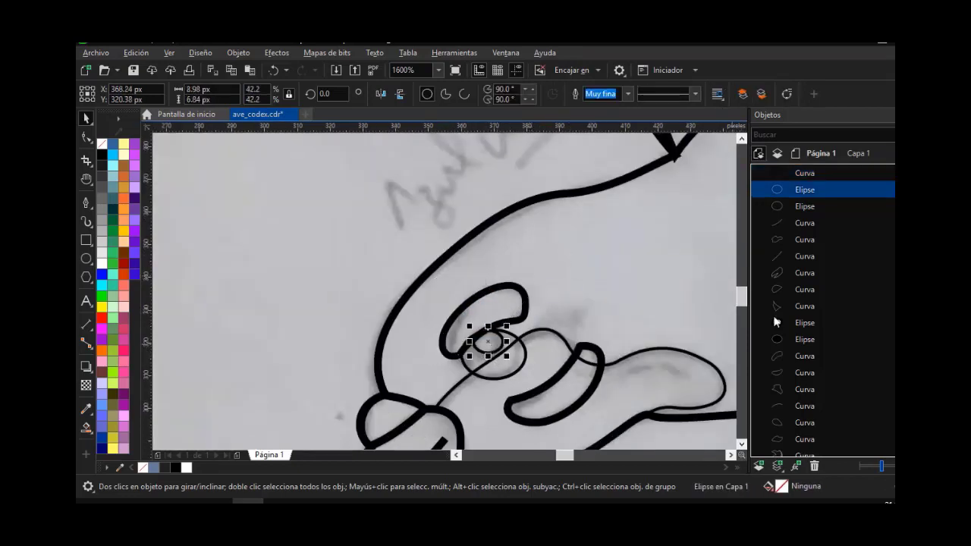
# Fill the lower head's inner eye ellipse with white and its outer ellipse with black
pyautogui.click(101, 259)
pyautogui.click(466, 334)
pyautogui.click(101, 154)
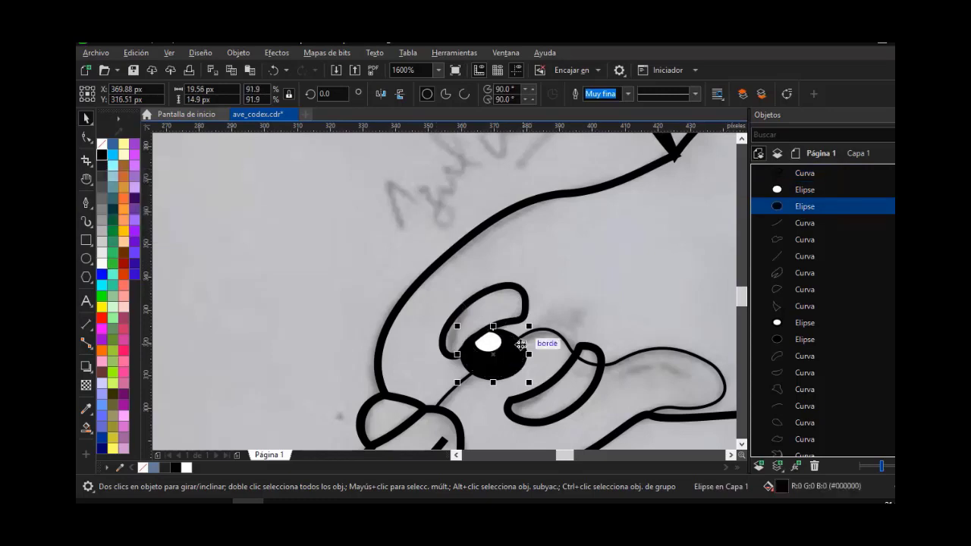
# Group the two eye ellipses on each head and stack the lower head's eye group above its brow
pyautogui.scroll(-1, 820, 303)
pyautogui.keyDown('shift'); pyautogui.click(805, 173); pyautogui.keyUp('shift')
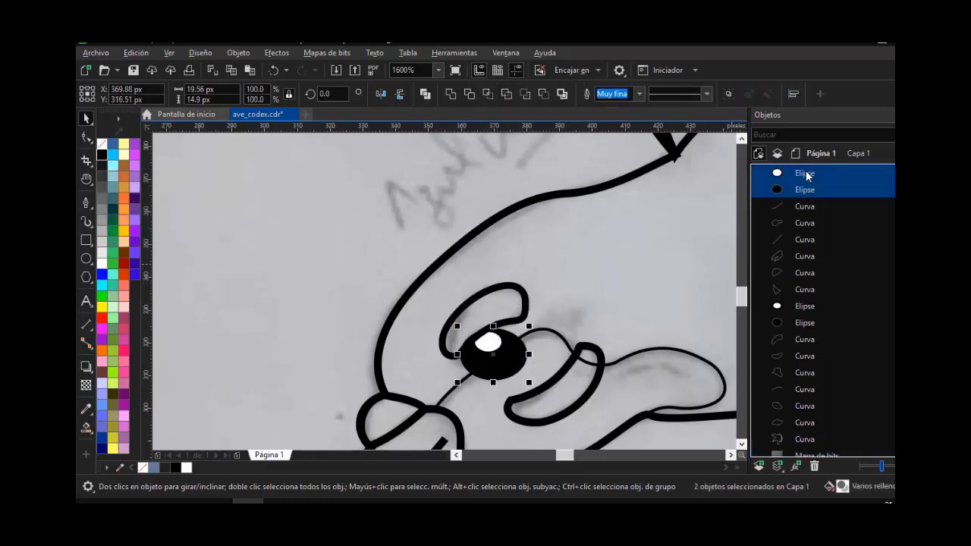
pyautogui.hotkey('ctrl', 'g')
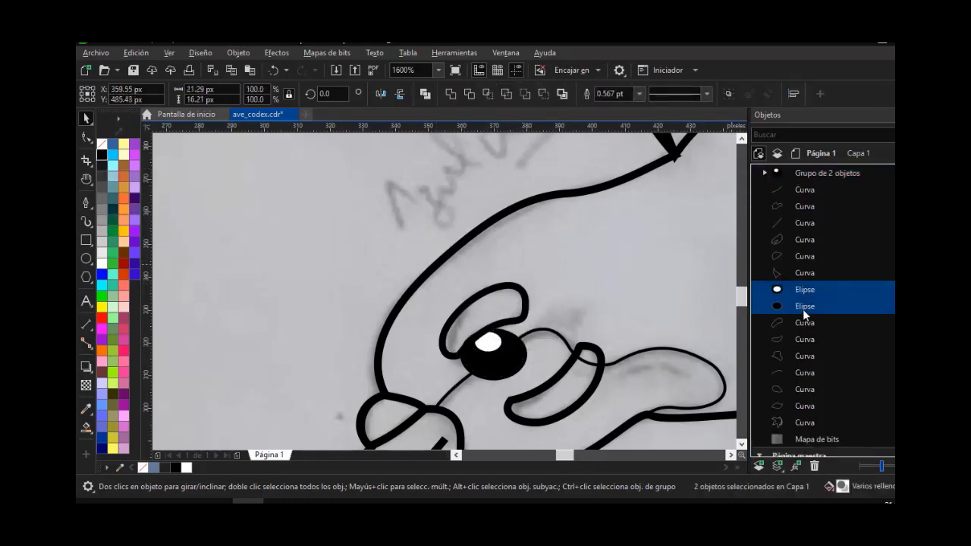
pyautogui.click(508, 320)
pyautogui.moveTo(818, 191); pyautogui.dragTo(806, 221)
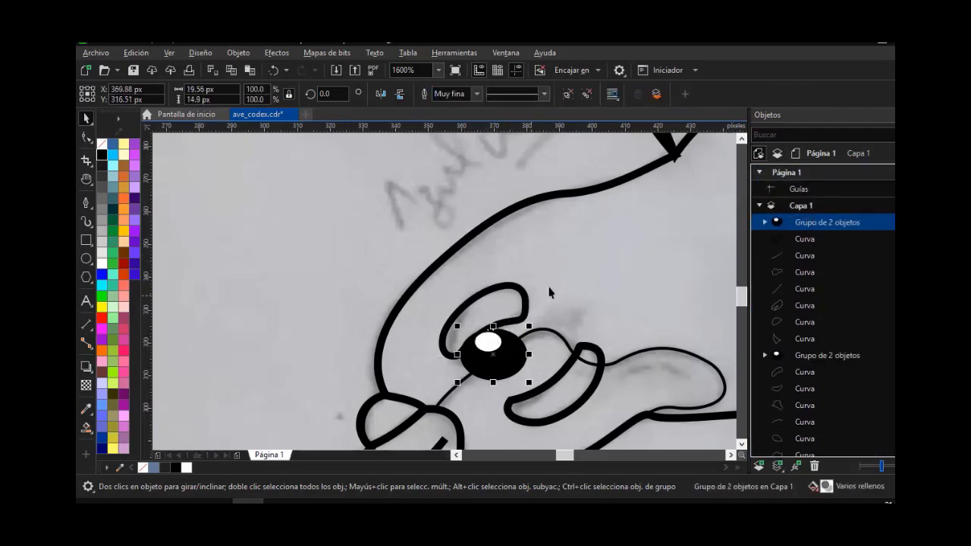
pyautogui.click(366, 262)
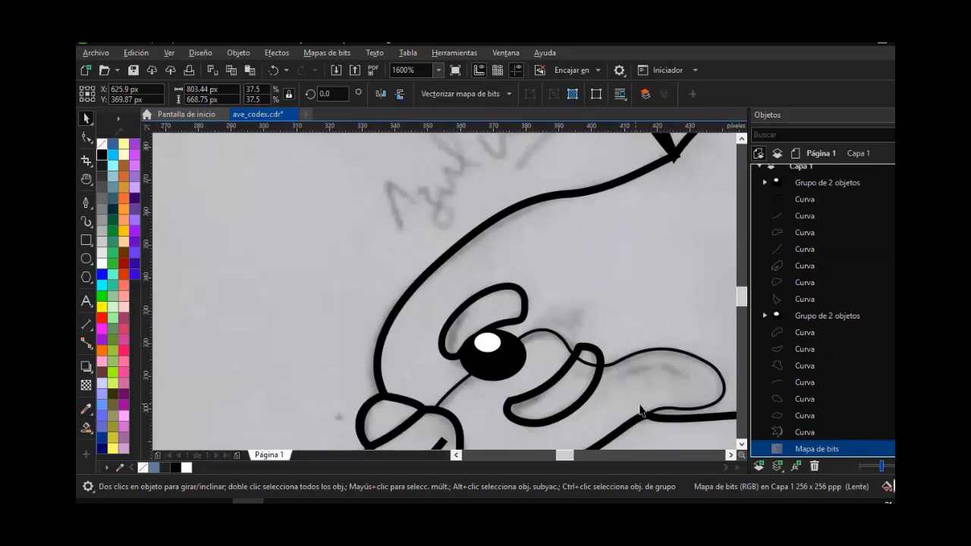
# Select all the traced curves and eye groups, excluding the sketch bitmap, and set their outline width to Muy fina
pyautogui.click(640, 411)
pyautogui.scroll(-1, 613, 191)
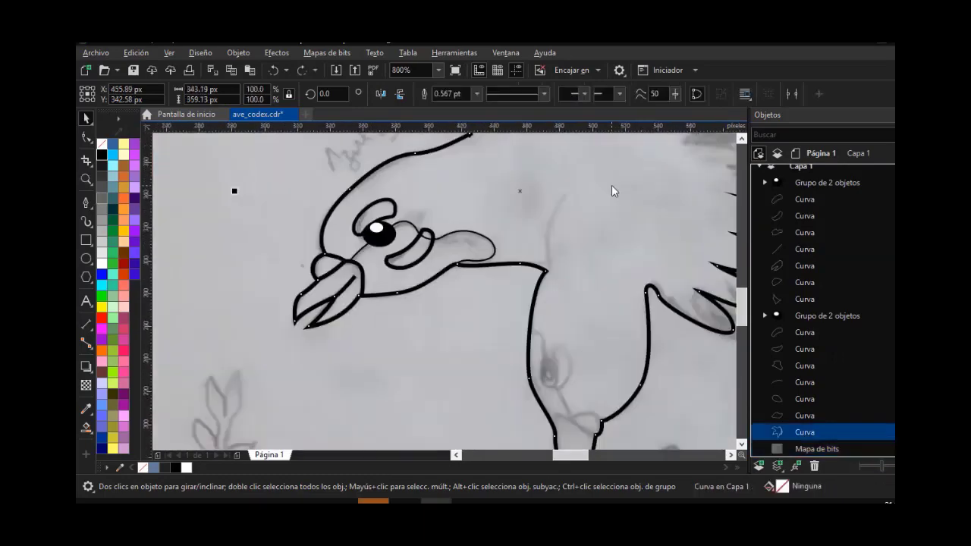
pyautogui.keyDown('shift'); pyautogui.click(806, 185); pyautogui.keyUp('shift')
pyautogui.click(640, 94)
pyautogui.click(616, 114)
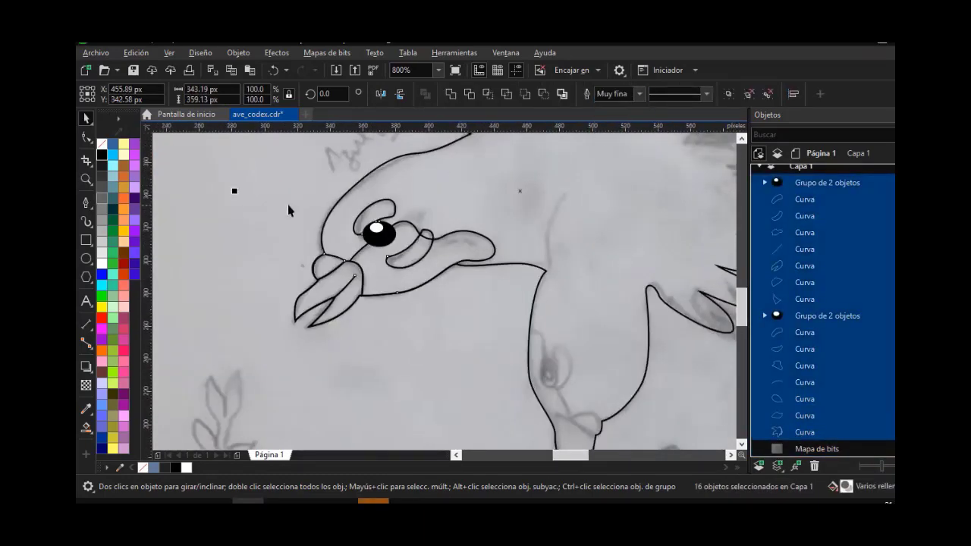
# Move the outer-edge node of the lower head's brow slightly inward to match the sketch
pyautogui.click(361, 207)
pyautogui.scroll(1, 362, 207)
pyautogui.click(86, 138)
pyautogui.click(384, 198)
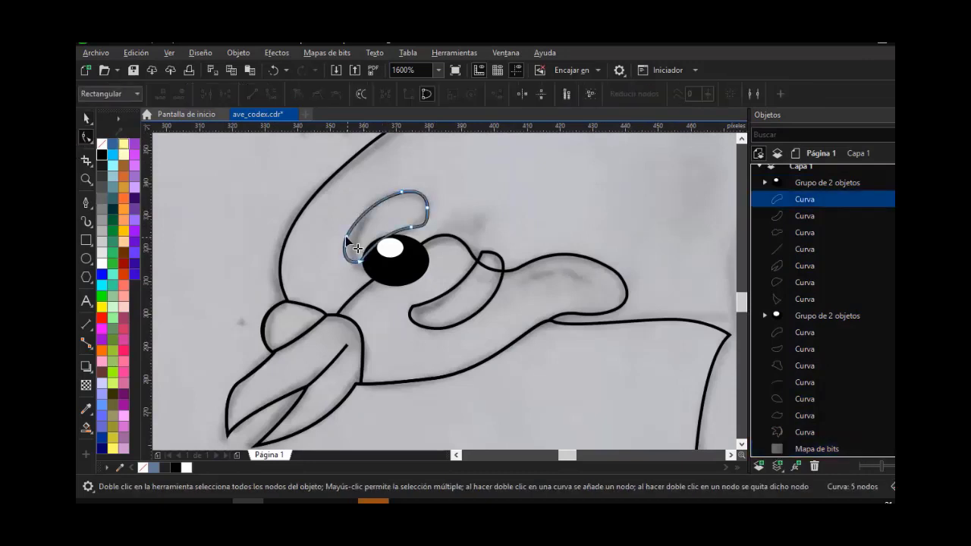
pyautogui.moveTo(348, 237); pyautogui.dragTo(355, 232)
pyautogui.click(86, 118)
# Draw a Pen guide curve about 46 × 33 px across the top of the third, downward-pointing head's beak
pyautogui.scroll(-1, 251, 231)
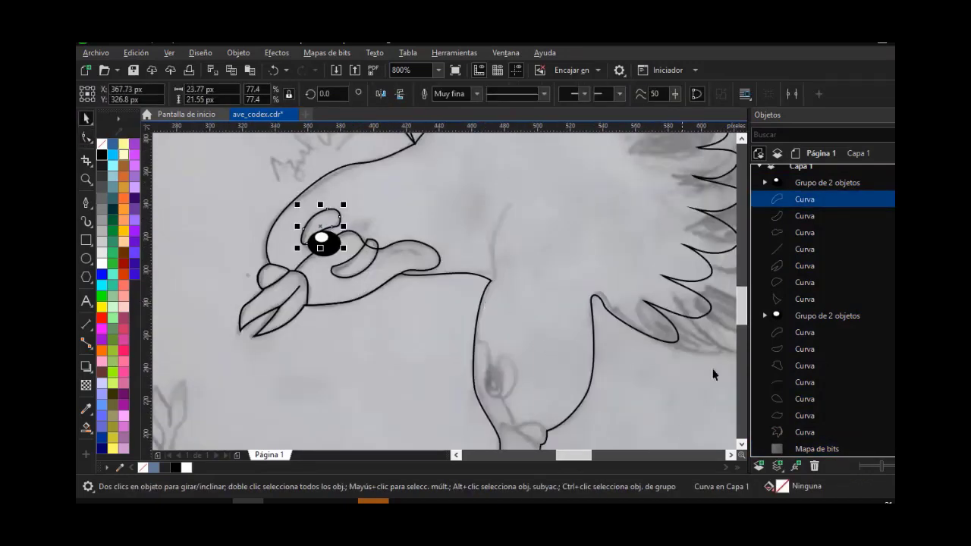
pyautogui.moveTo(744, 311); pyautogui.dragTo(743, 322)
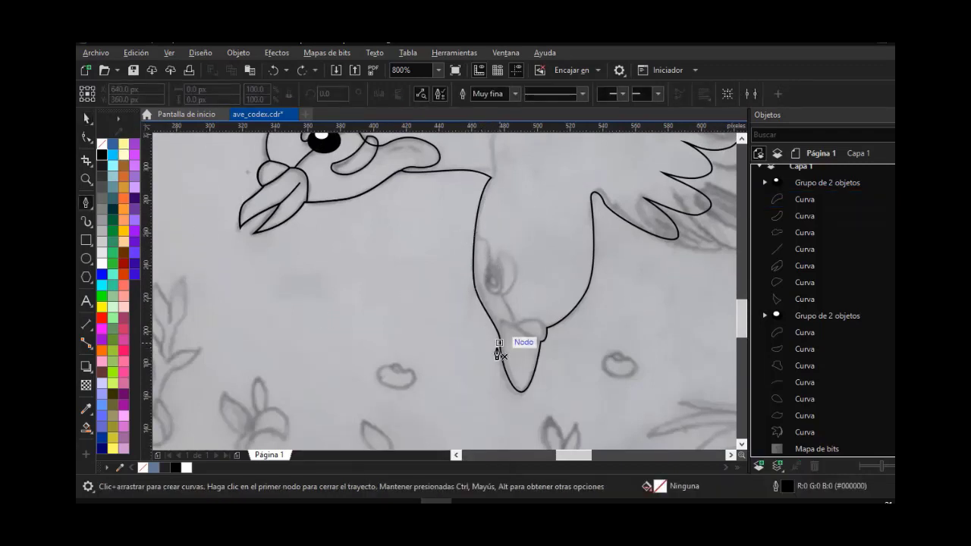
pyautogui.click(572, 373)
pyautogui.click(496, 313)
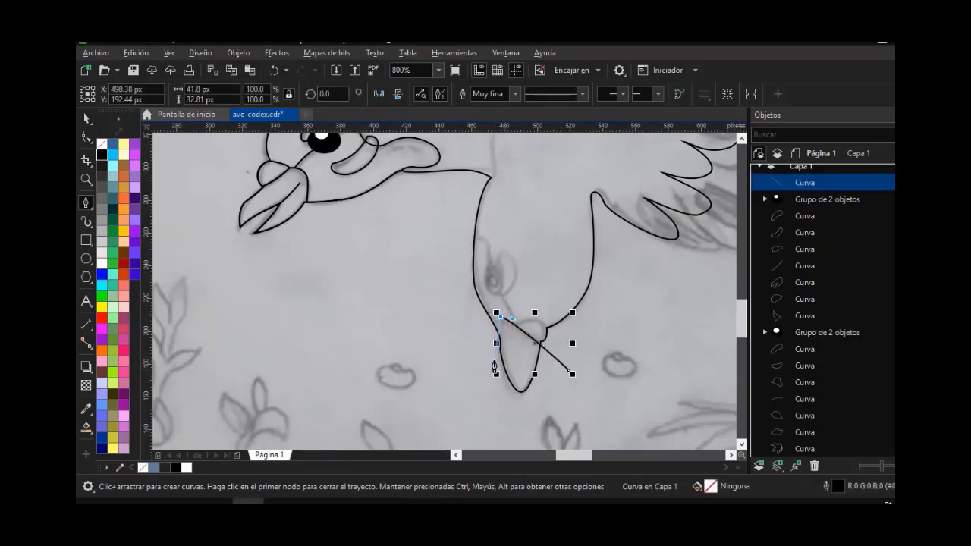
pyautogui.moveTo(494, 367); pyautogui.dragTo(494, 391)
pyautogui.scroll(1, 526, 360)
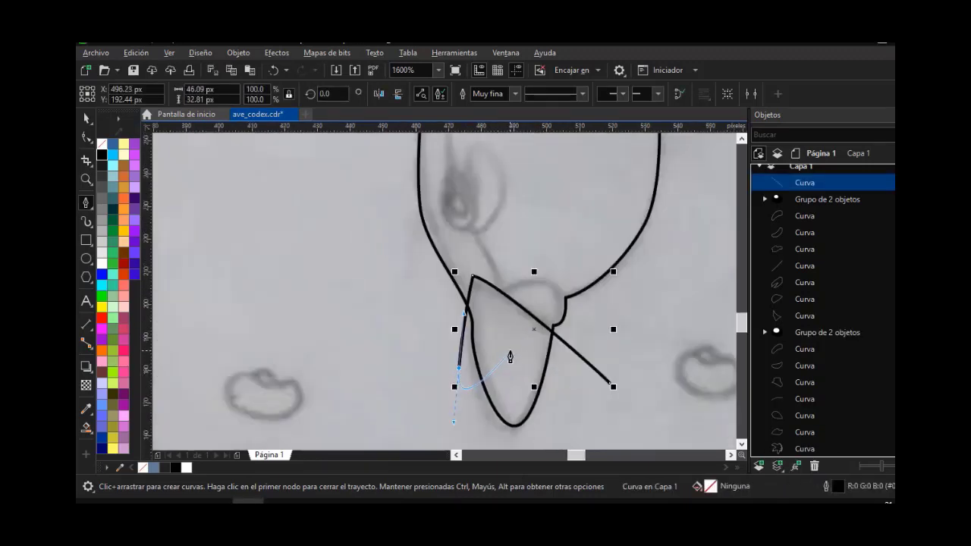
# Adjust the beak guide curve's nodes and add one where it crosses the beak outline, bending it to fit the sketch
pyautogui.press('F10')
pyautogui.click(474, 278)
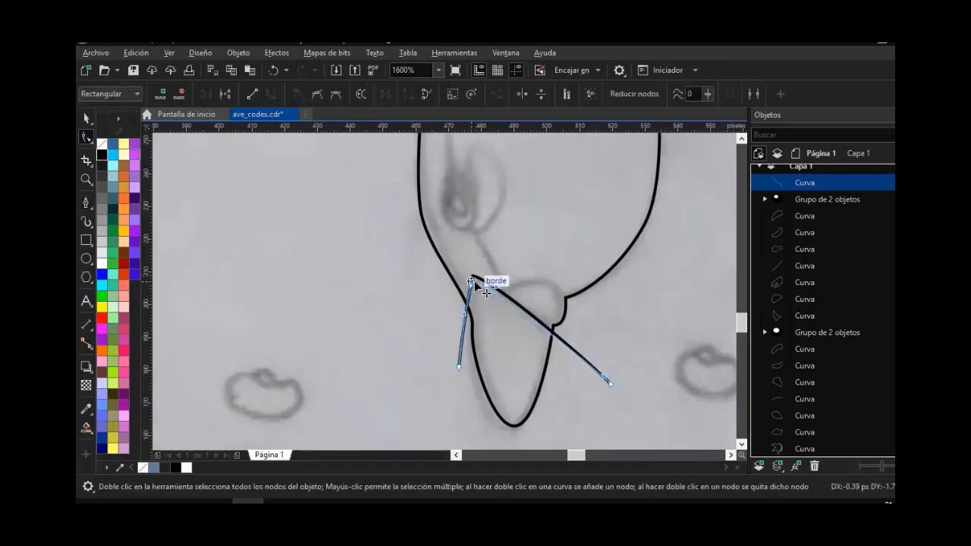
pyautogui.moveTo(471, 324); pyautogui.dragTo(470, 318)
pyautogui.moveTo(548, 333); pyautogui.dragTo(553, 327)
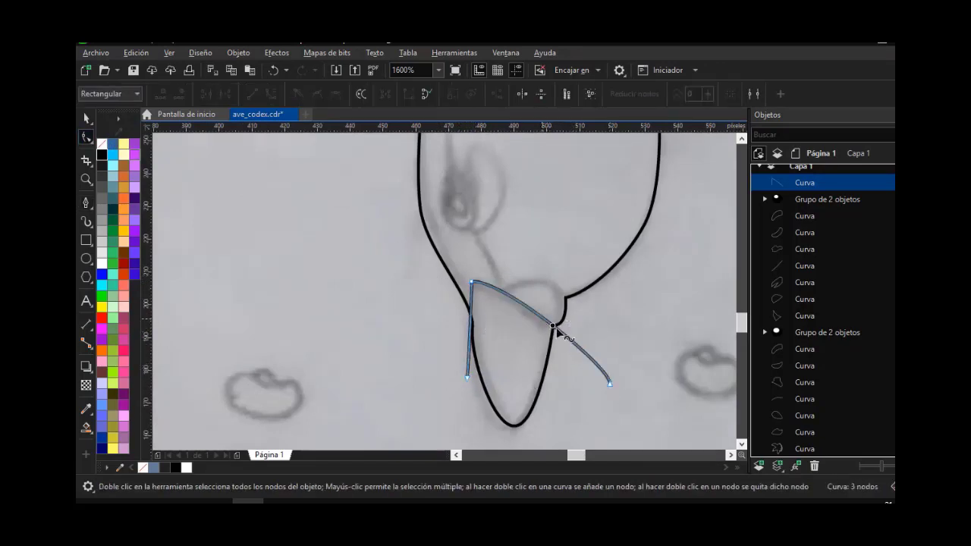
pyautogui.doubleClick(554, 329)
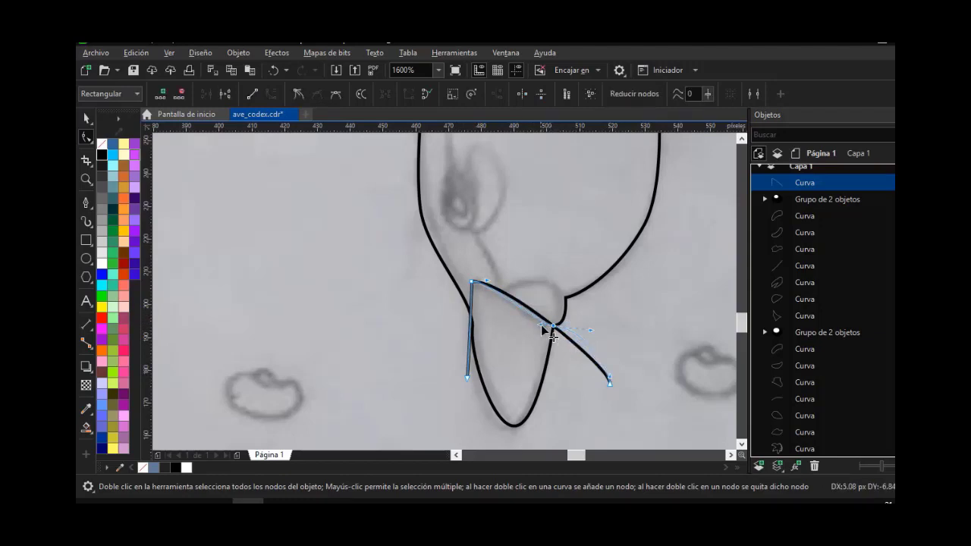
# Draw a second Pen arc about 26 × 10 px along the rounded upper edge of the third head's beak base
pyautogui.click(86, 202)
pyautogui.moveTo(527, 281); pyautogui.dragTo(486, 317)
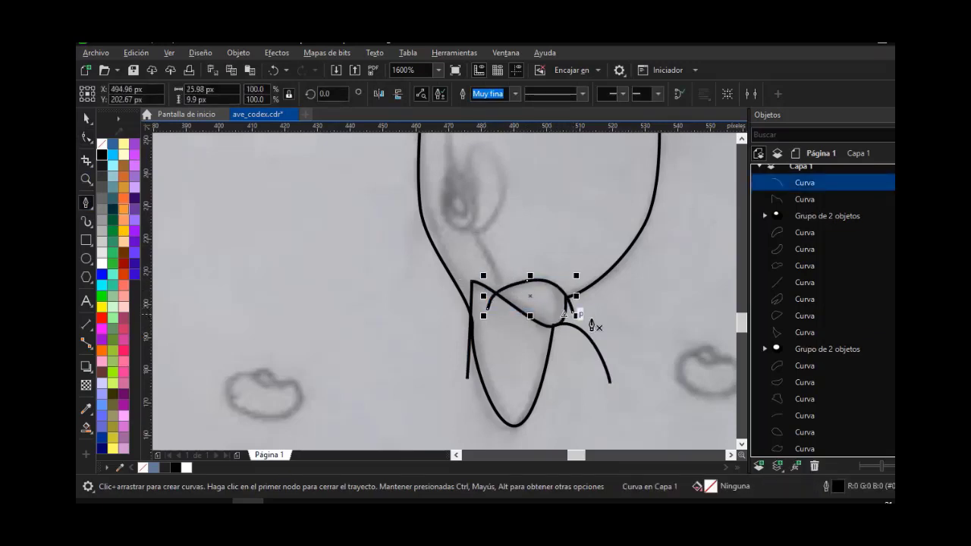
pyautogui.click(84, 120)
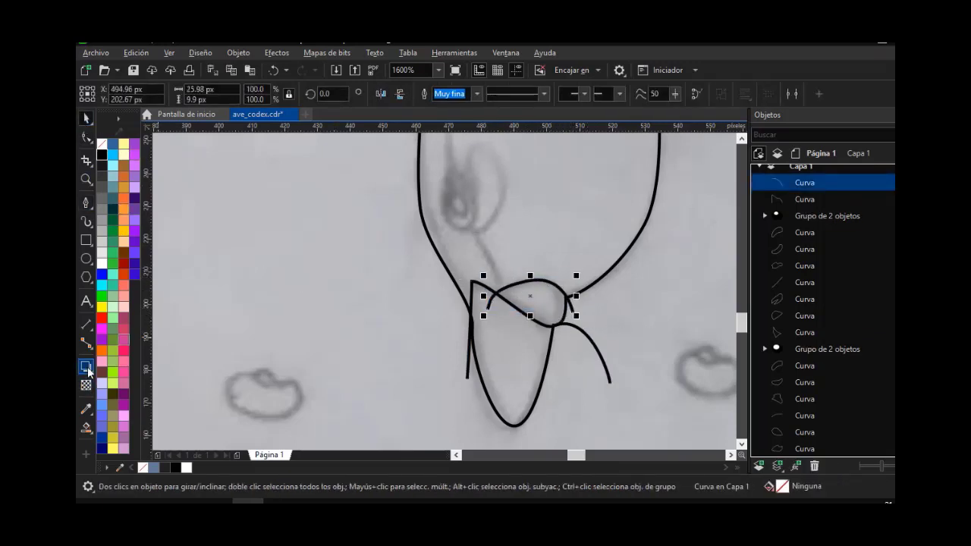
# Create closed shapes from the third head's beak and rounded beak-base areas with Smart Fill
pyautogui.click(86, 428)
pyautogui.click(510, 346)
pyautogui.click(546, 305)
# Set the outlines of the two new beak shapes to Muy fina and remove their fill
pyautogui.click(86, 119)
pyautogui.keyDown('shift'); pyautogui.click(543, 341); pyautogui.keyUp('shift')
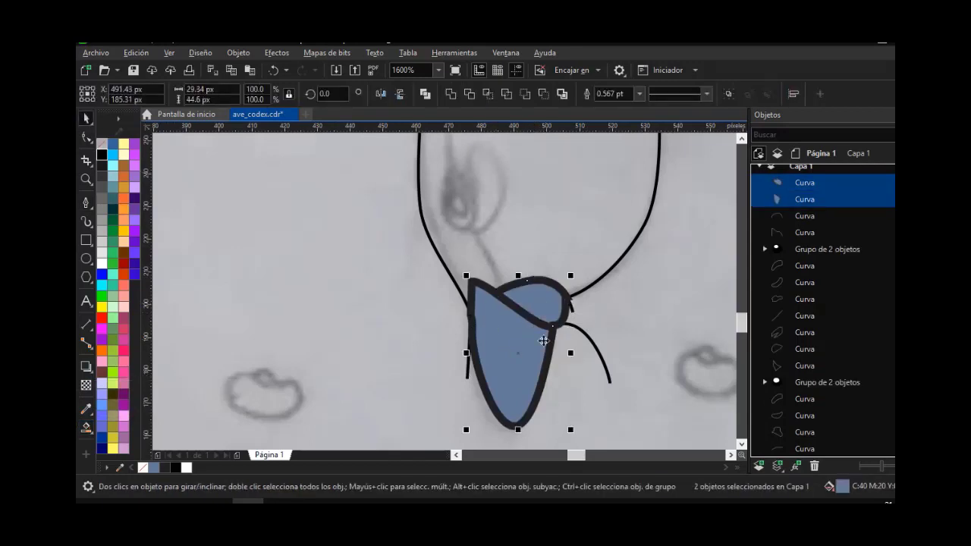
pyautogui.click(639, 93)
pyautogui.click(607, 108)
pyautogui.click(102, 143)
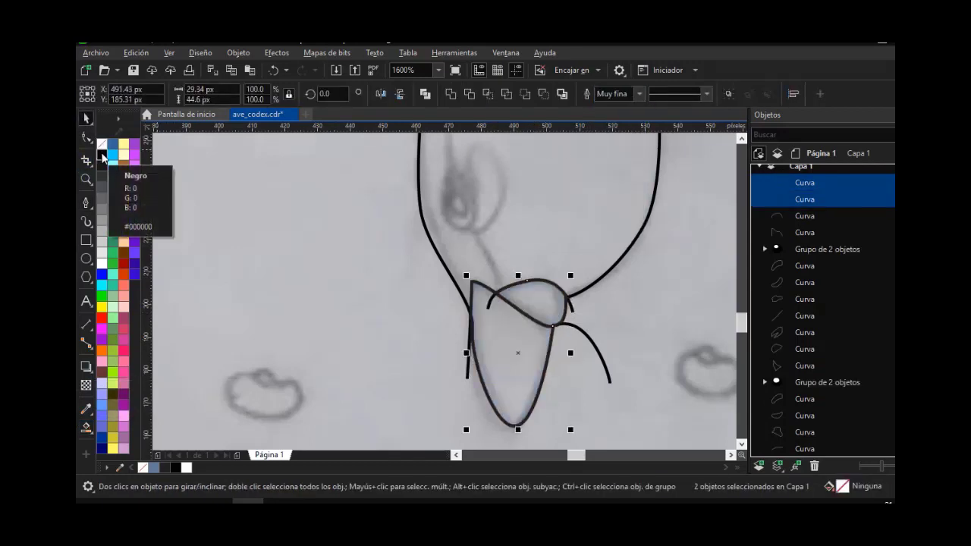
pyautogui.click(273, 304)
# Delete the two guide curves used to build the third head's beak shapes
pyautogui.scroll(3, 826, 360)
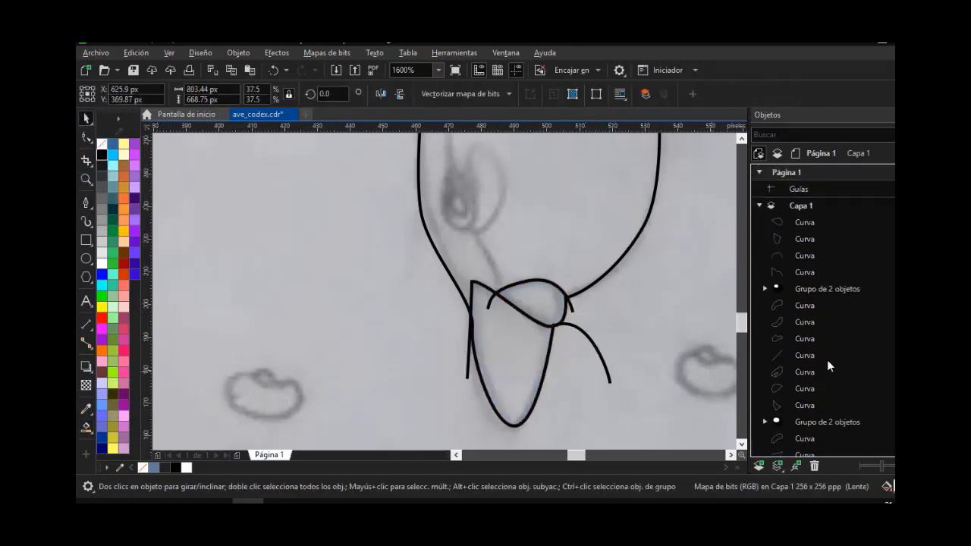
pyautogui.click(793, 254)
pyautogui.press('Delete')
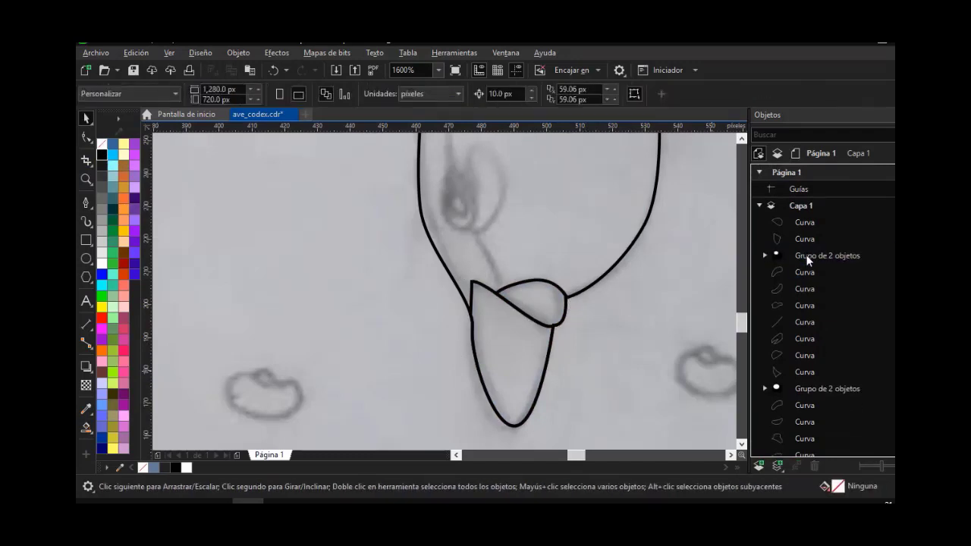
# Draw a Pen guide curve about 36 × 70 px from the third head's beak past the eye to beyond the head outline
pyautogui.click(87, 137)
pyautogui.click(569, 324)
pyautogui.moveTo(569, 323); pyautogui.dragTo(401, 392)
pyautogui.click(86, 204)
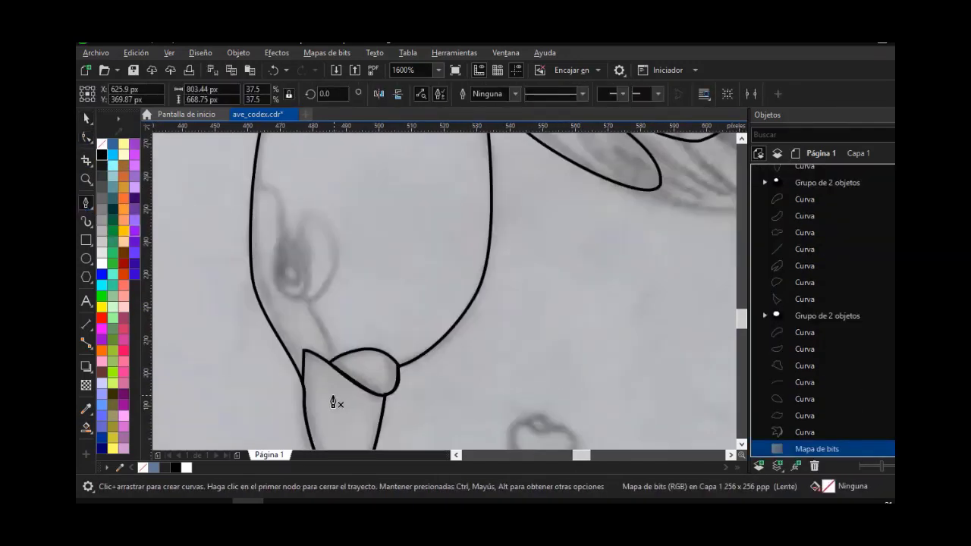
pyautogui.click(332, 395)
pyautogui.moveTo(329, 339); pyautogui.dragTo(329, 329)
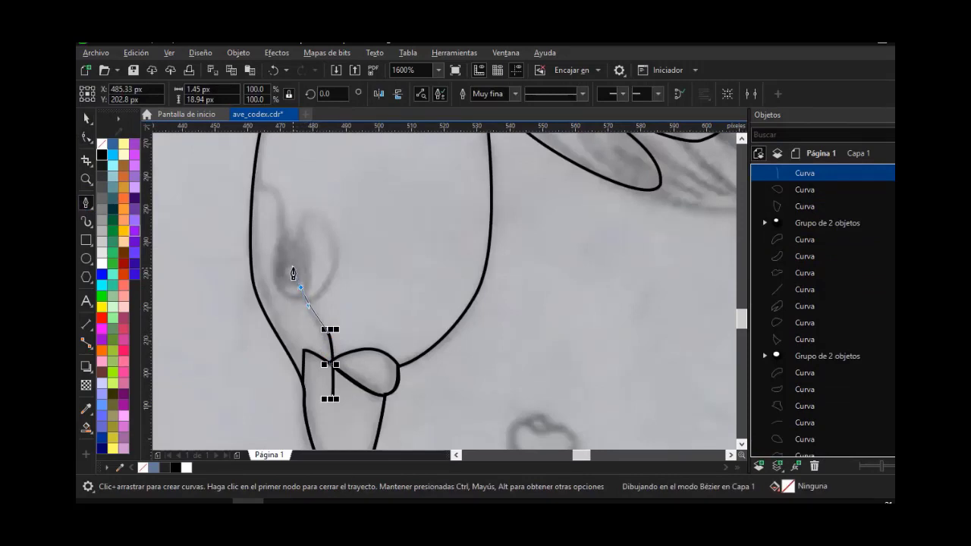
pyautogui.moveTo(300, 287); pyautogui.dragTo(253, 179)
pyautogui.click(216, 168)
pyautogui.press('Escape')
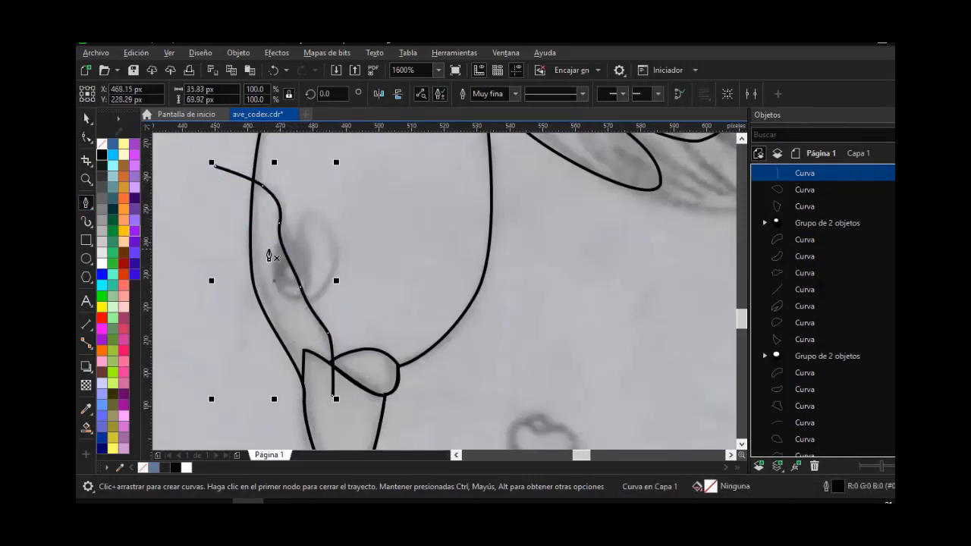
# Extend the face guide curve's lower end into the beak and create the enclosed face patch with Smart Fill
pyautogui.press('F10')
pyautogui.moveTo(332, 396); pyautogui.dragTo(329, 405)
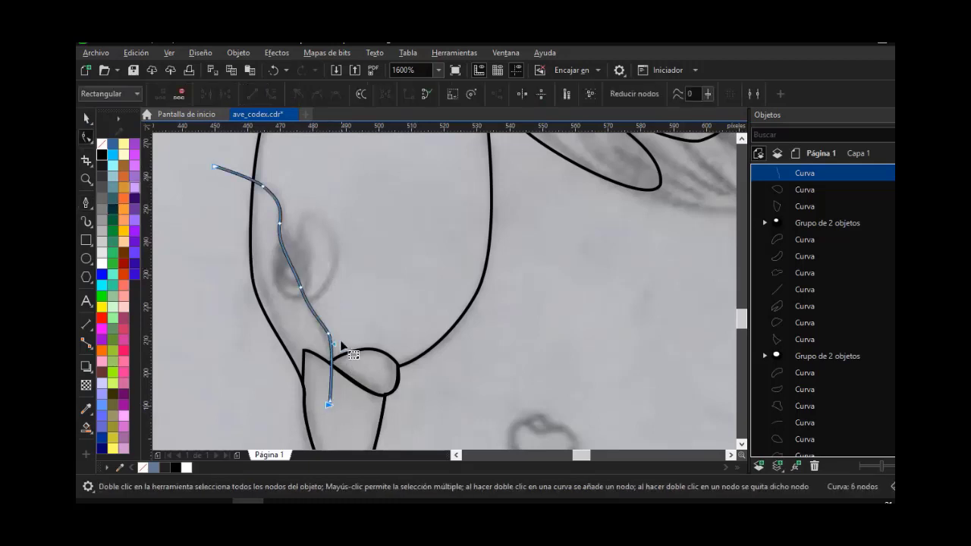
pyautogui.click(89, 430)
pyautogui.click(269, 258)
pyautogui.click(87, 120)
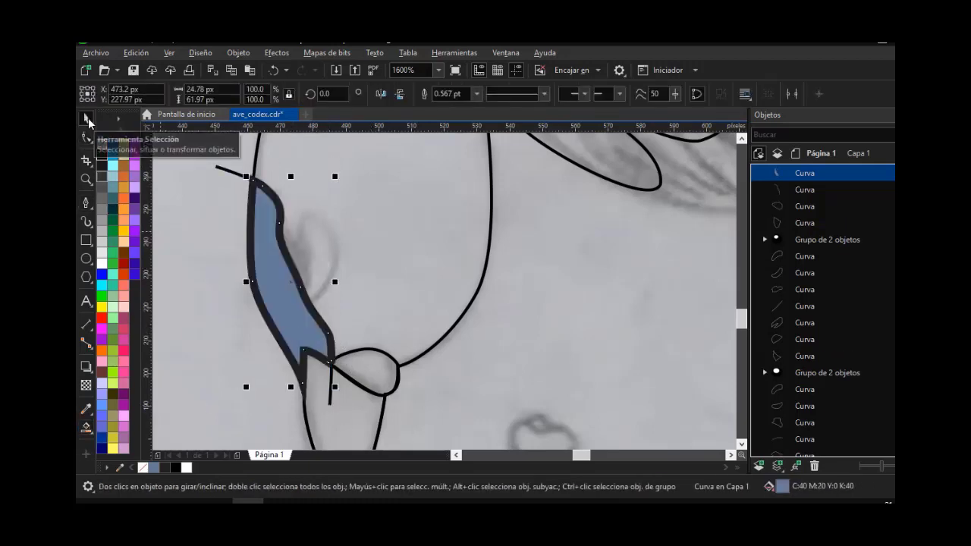
# Give the third head's face patch a Muy fina outline without fill, and delete its guide curve
pyautogui.click(543, 97)
pyautogui.click(477, 96)
pyautogui.click(457, 121)
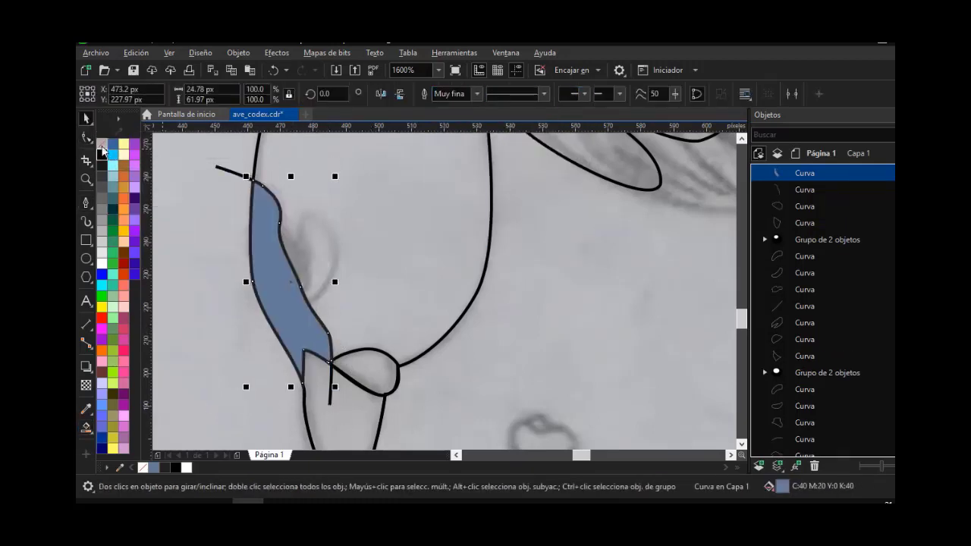
pyautogui.click(101, 145)
pyautogui.press('Delete')
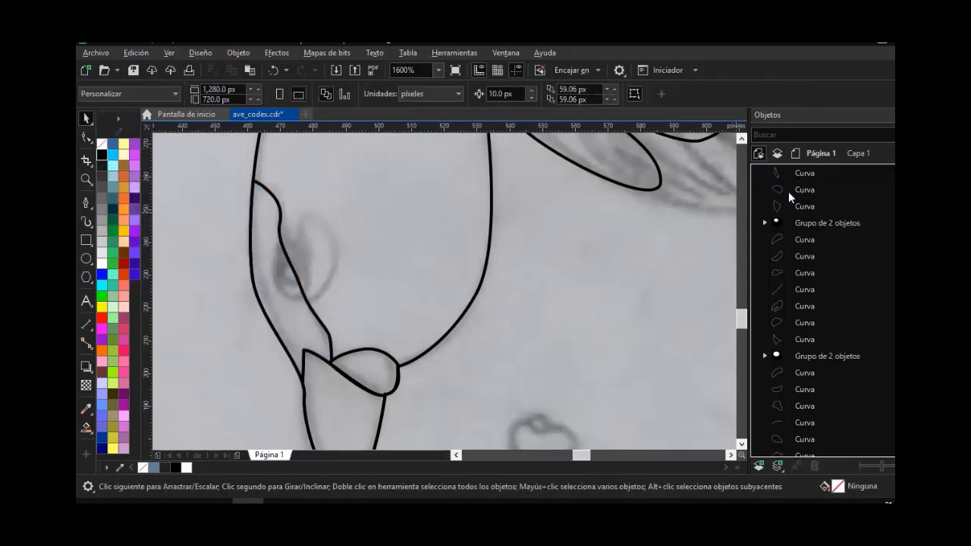
# Reshape the upper bend of the third head's face patch and remove the extra node near its top corner
pyautogui.click(278, 207)
pyautogui.press('F10')
pyautogui.click(280, 207)
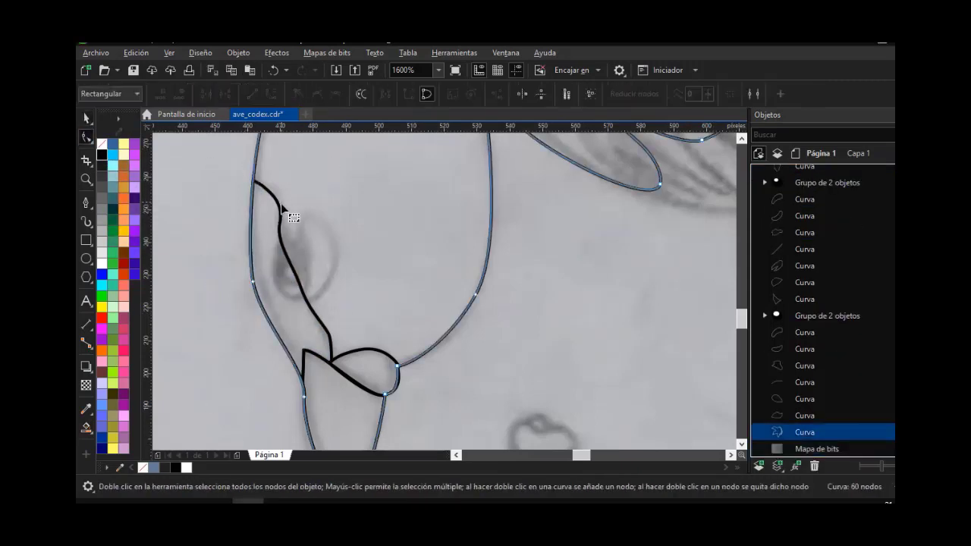
pyautogui.click(279, 217)
pyautogui.click(281, 226)
pyautogui.scroll(1, 266, 214)
pyautogui.moveTo(302, 198); pyautogui.dragTo(309, 195)
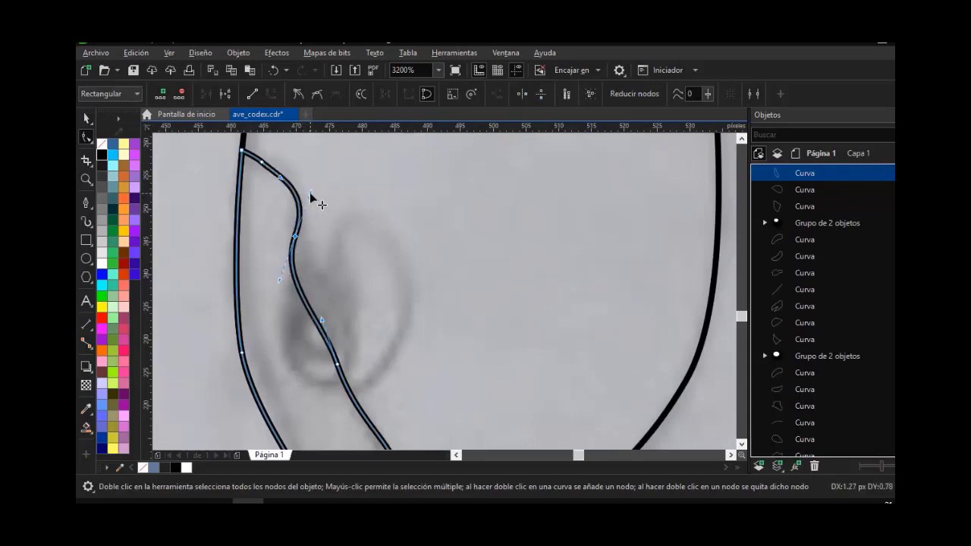
pyautogui.doubleClick(262, 162)
pyautogui.click(242, 151)
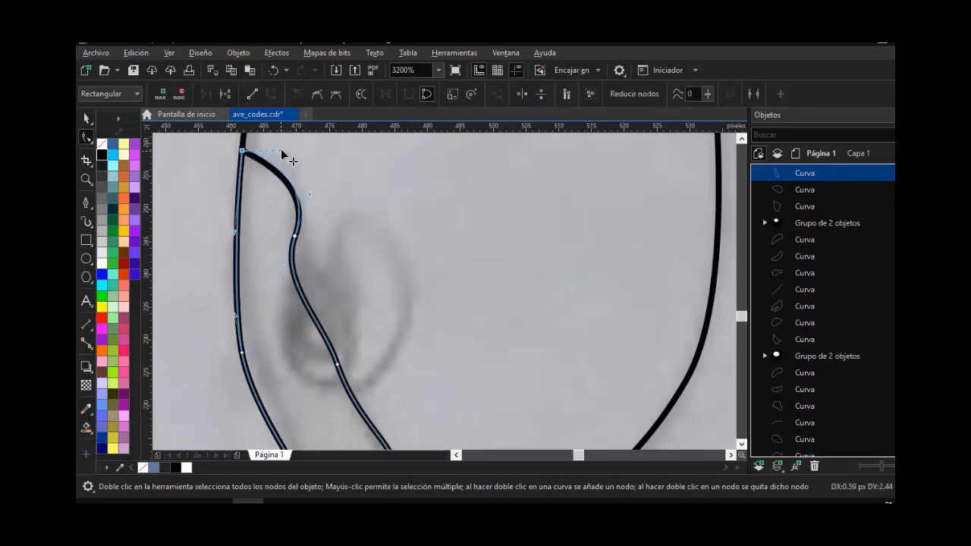
# Smooth the face patch's inner edge just above the point where it meets the beak
pyautogui.scroll(-1, 290, 233)
pyautogui.scroll(1, 337, 377)
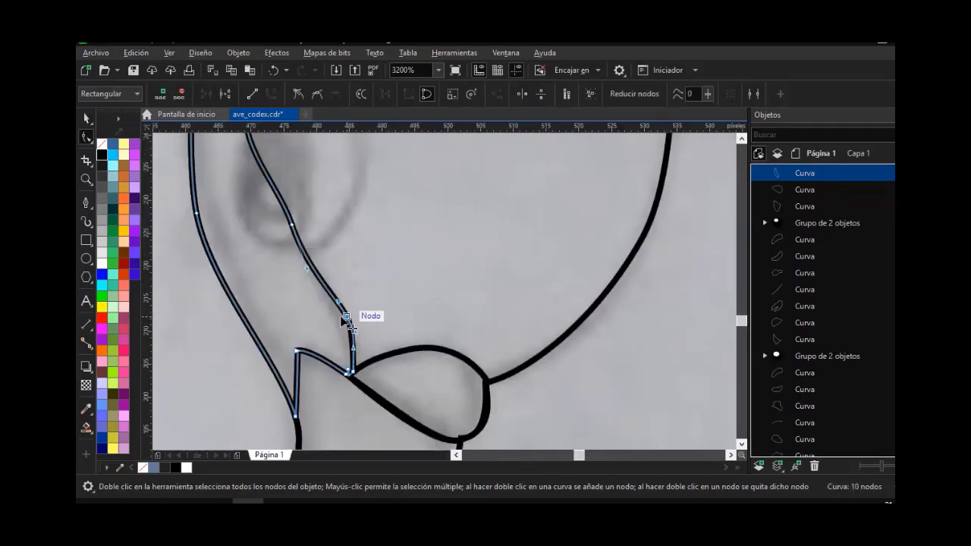
pyautogui.click(362, 248)
pyautogui.scroll(-1, 361, 249)
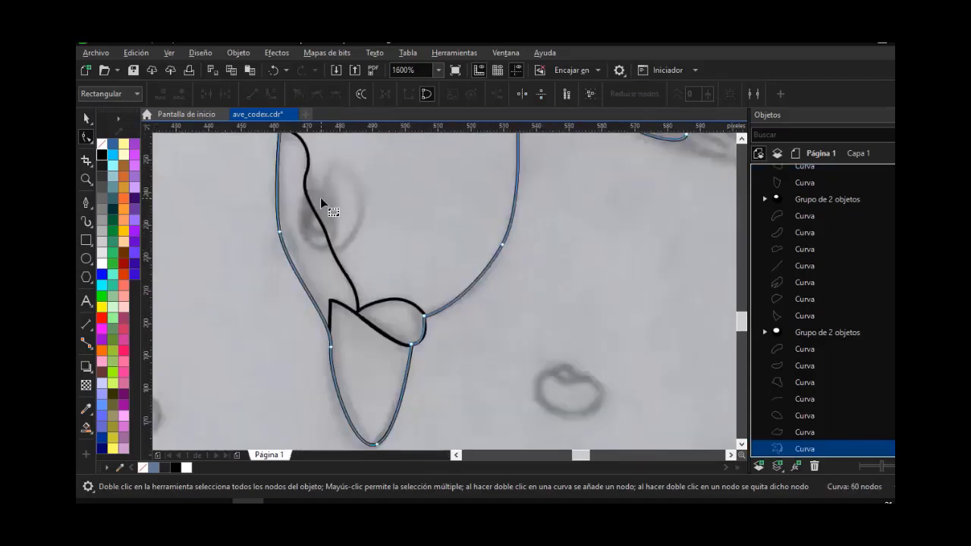
# Place a copy of the middle head's eye group on the third head, over its face patch
pyautogui.click(782, 198)
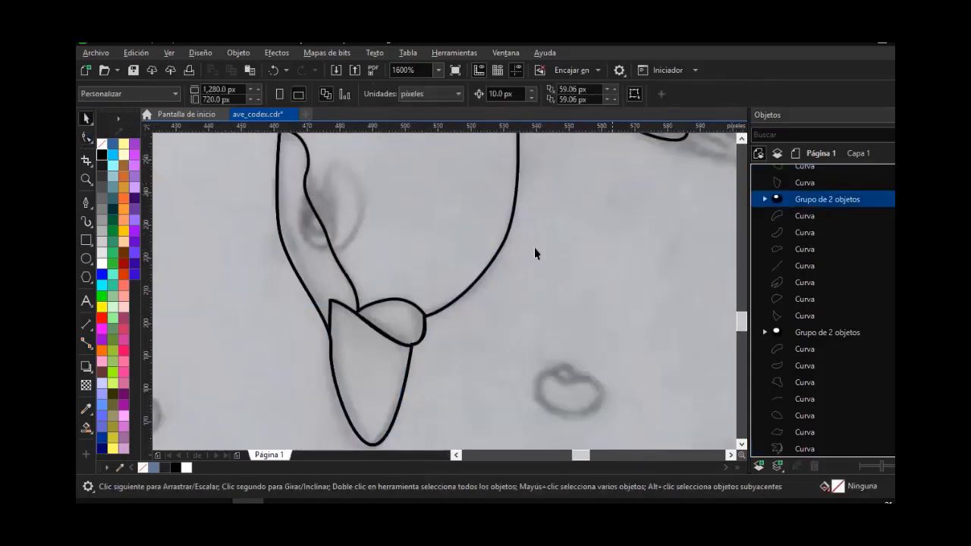
pyautogui.press('h')
pyautogui.moveTo(547, 288); pyautogui.dragTo(623, 425)
pyautogui.moveTo(476, 223); pyautogui.dragTo(706, 334)
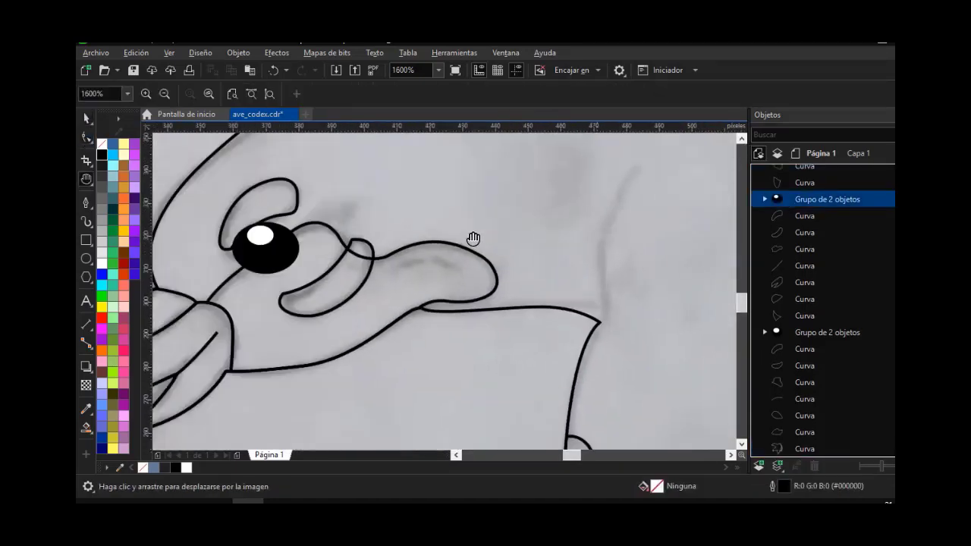
pyautogui.click(86, 119)
pyautogui.moveTo(270, 258); pyautogui.dragTo(481, 398)
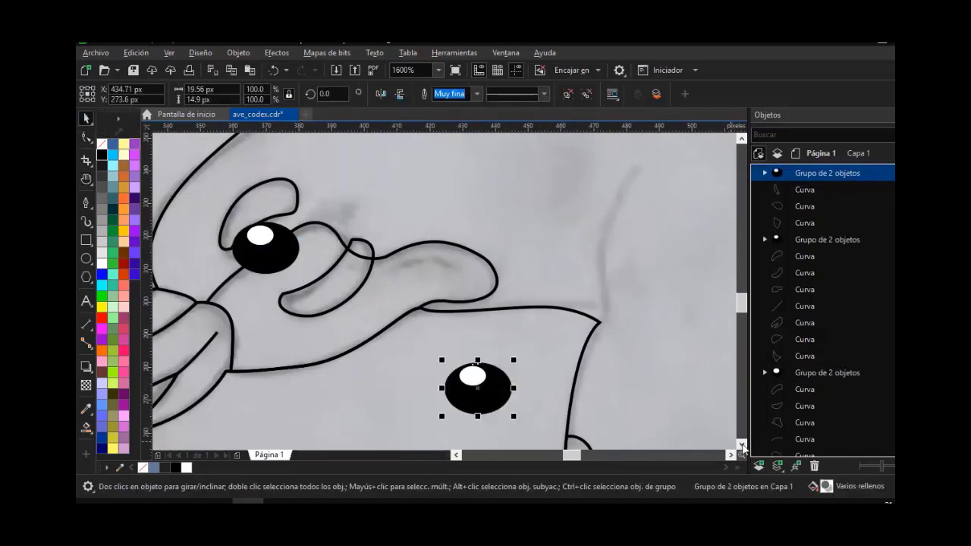
pyautogui.click(742, 445)
pyautogui.click(742, 446)
pyautogui.moveTo(477, 228); pyautogui.dragTo(578, 363)
# Rotate the third head's eye to about 281° and scale it to about 11 by 14 px, fitted over the sketched eye
pyautogui.click(577, 363)
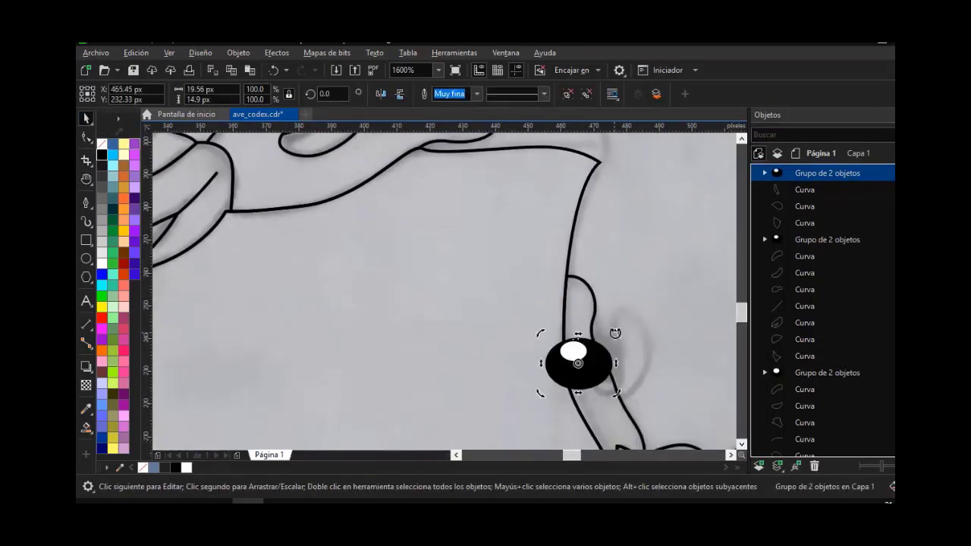
pyautogui.moveTo(615, 332); pyautogui.dragTo(610, 399)
pyautogui.click(594, 397)
pyautogui.click(599, 375)
pyautogui.scroll(2, 629, 373)
pyautogui.moveTo(610, 324); pyautogui.dragTo(557, 324)
pyautogui.click(556, 324)
pyautogui.moveTo(592, 287); pyautogui.dragTo(584, 275)
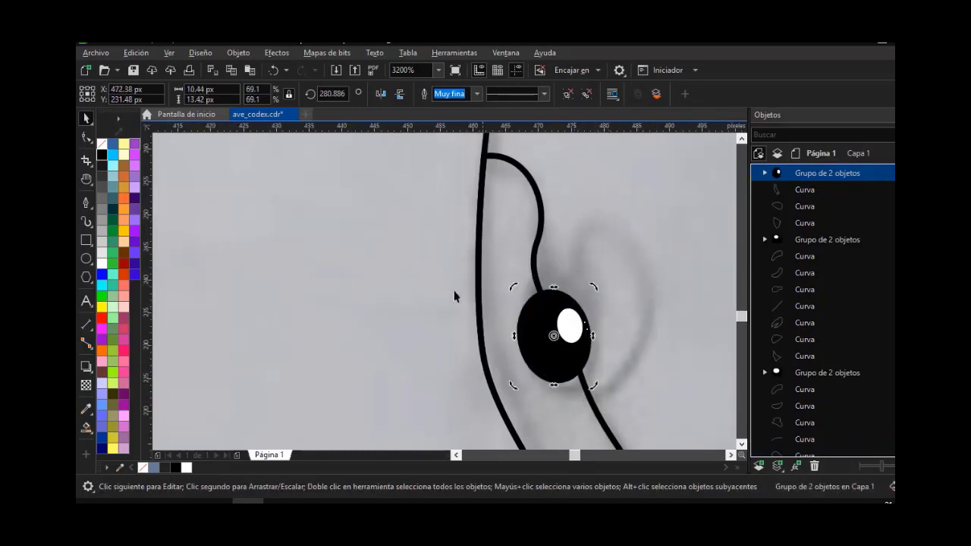
pyautogui.click(455, 297)
pyautogui.click(556, 294)
pyautogui.scroll(-2, 594, 282)
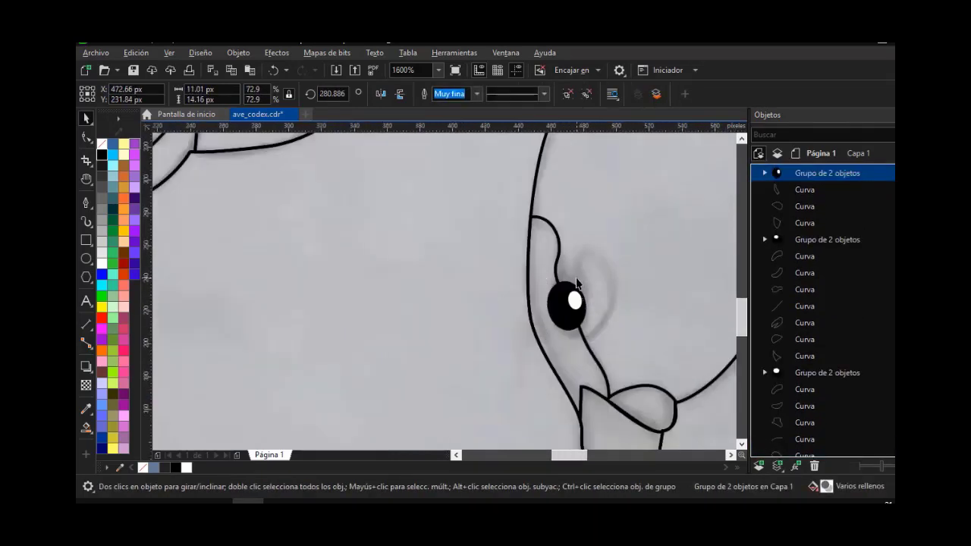
# Place a copy of the middle head's brow curve beside the third head's eye and mirror it horizontally
pyautogui.moveTo(392, 138); pyautogui.dragTo(595, 282)
pyautogui.rightClick(596, 283)
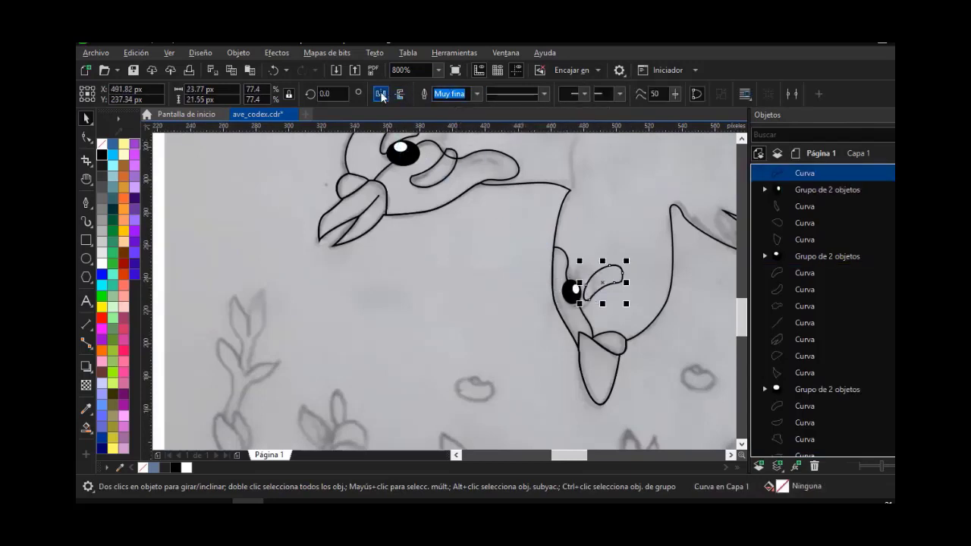
pyautogui.click(381, 94)
# Rotate the copied brow to about 118° and scale it to about 11 by 29 px, aligned with the sketched shape beside the eye
pyautogui.scroll(2, 601, 286)
pyautogui.scroll(1, 600, 286)
pyautogui.click(601, 286)
pyautogui.moveTo(694, 352); pyautogui.dragTo(624, 379)
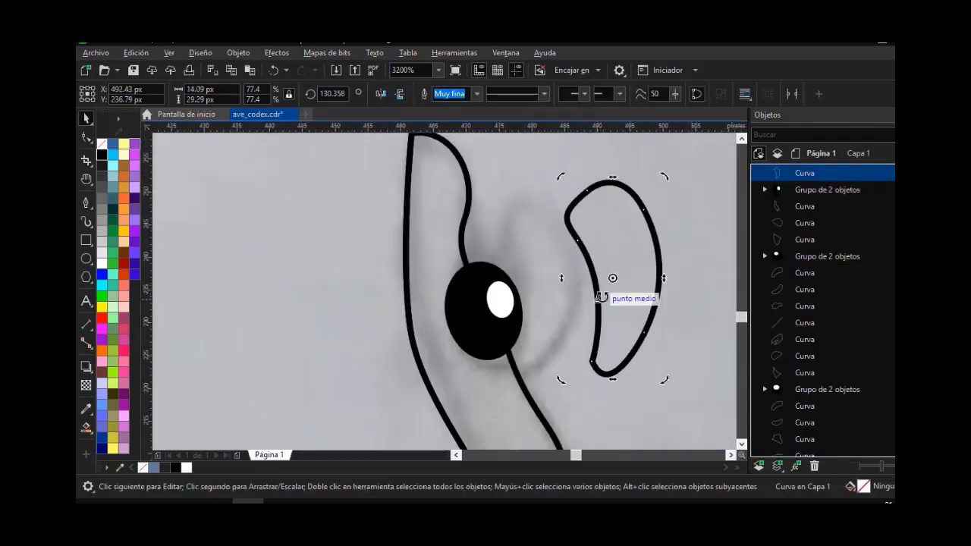
pyautogui.moveTo(561, 379)
pyautogui.mouseDown()
pyautogui.moveTo(588, 304)
pyautogui.moveTo(520, 312)
pyautogui.mouseUp()
pyautogui.moveTo(593, 295)
pyautogui.mouseDown()
pyautogui.moveTo(581, 284)
pyautogui.moveTo(580, 292)
pyautogui.mouseUp()
pyautogui.scroll(-2, 436, 276)
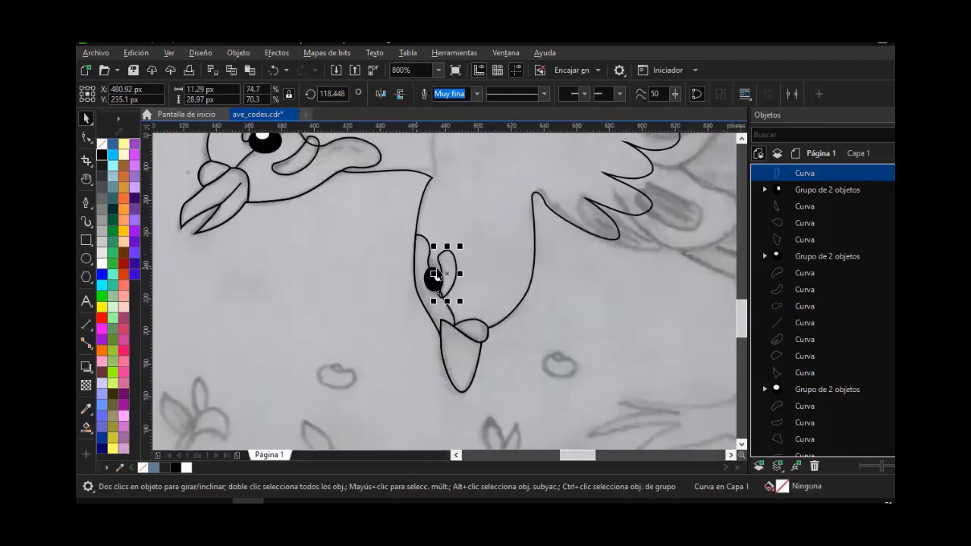
# Move the brow's lower end node onto the edge of the third head's eye and reshape its rounded tip
pyautogui.click(742, 139)
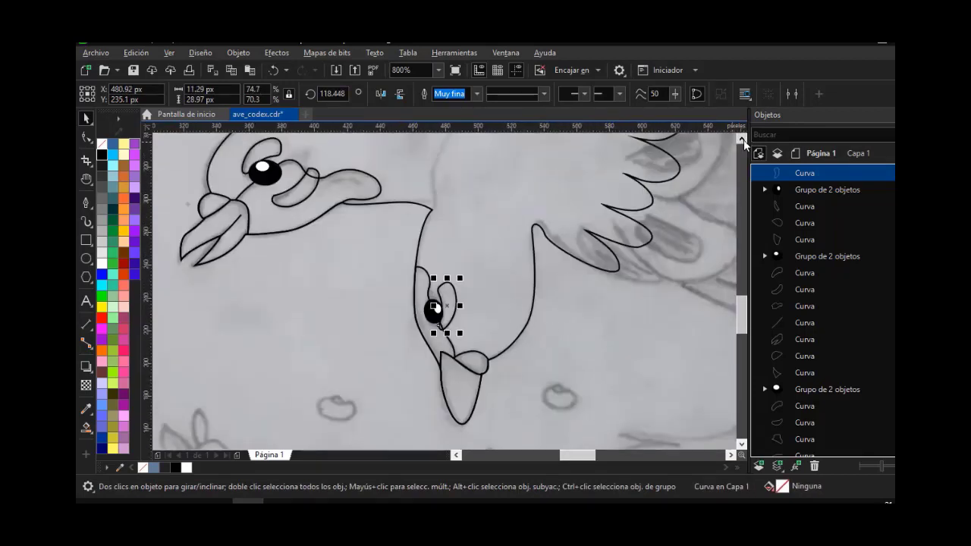
pyautogui.click(743, 140)
pyautogui.scroll(3, 439, 357)
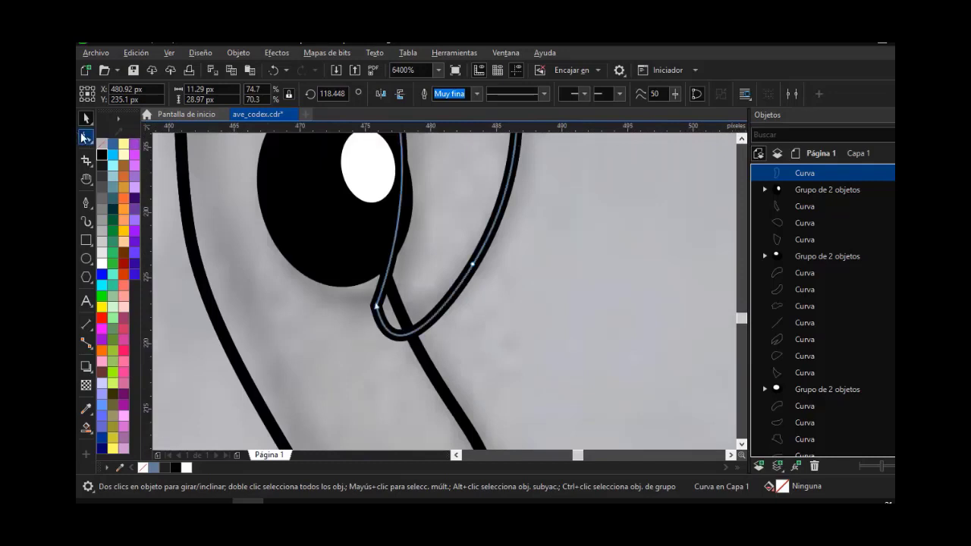
pyautogui.click(86, 137)
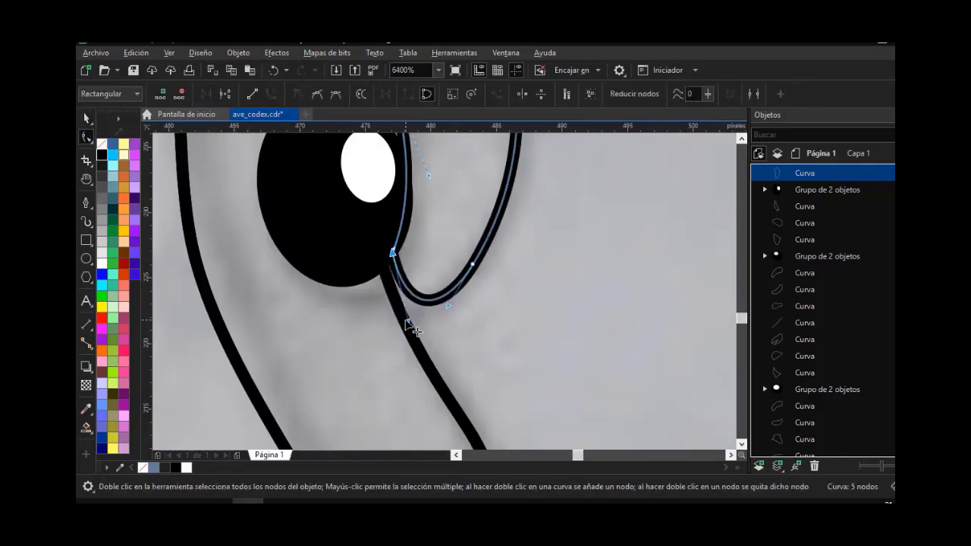
pyautogui.scroll(-3, 439, 313)
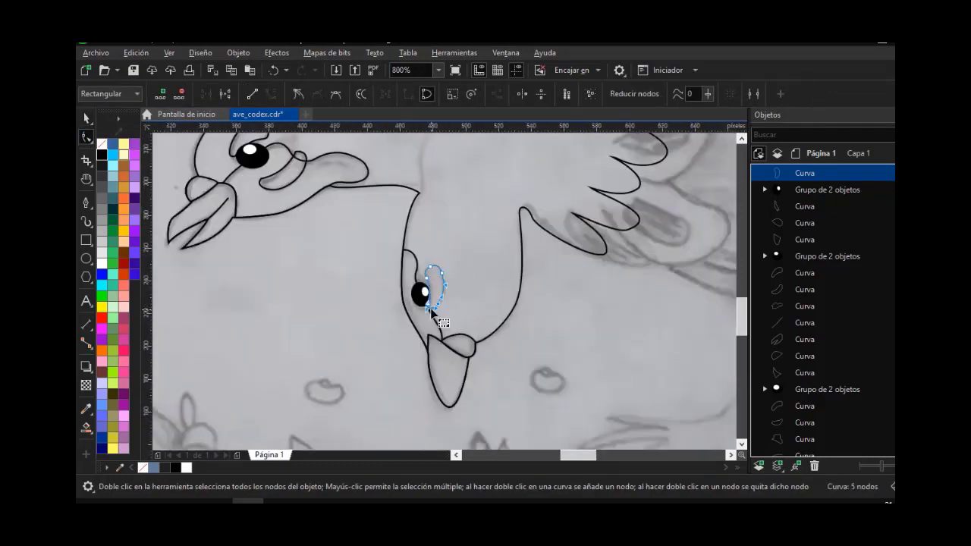
pyautogui.press('space')
pyautogui.click(384, 318)
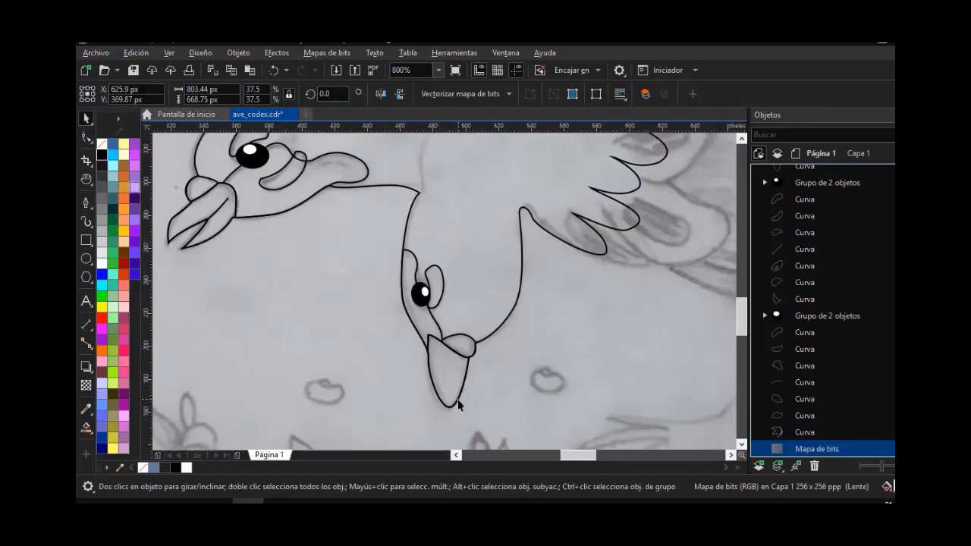
# Draw a curve with the Pen tool from just past the third head's beak tip up to the beak's base
pyautogui.scroll(1, 459, 404)
pyautogui.click(86, 202)
pyautogui.click(471, 422)
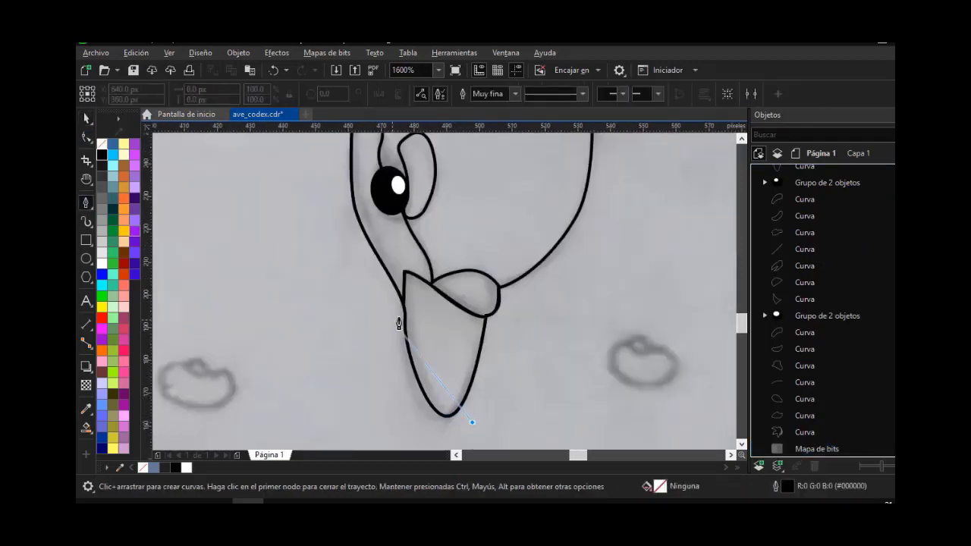
pyautogui.moveTo(401, 299); pyautogui.dragTo(389, 190)
pyautogui.press('F10')
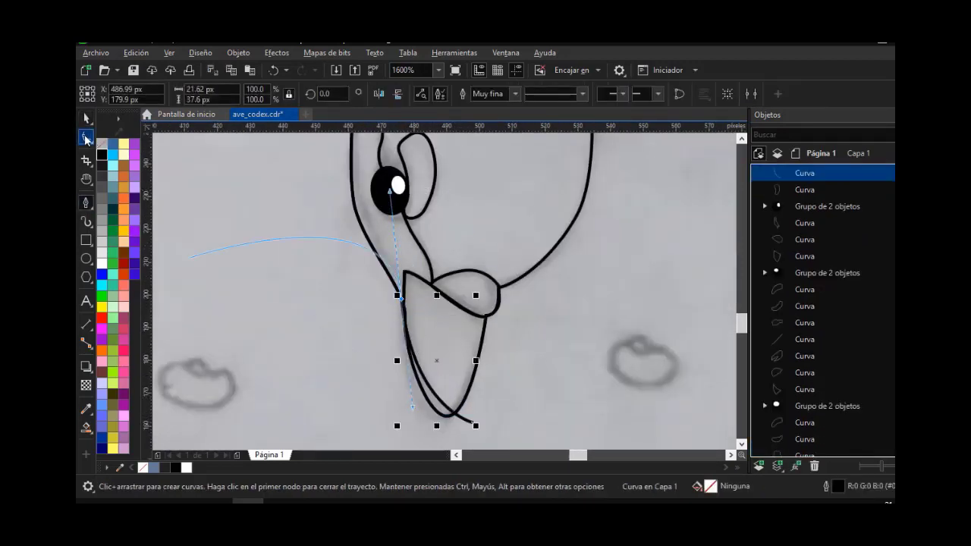
# Fit the beak curve's lower end to the beak tip and adjust its upper end and bend to follow the sketch
pyautogui.scroll(1, 455, 438)
pyautogui.moveTo(488, 410); pyautogui.dragTo(445, 396)
pyautogui.moveTo(348, 165); pyautogui.dragTo(363, 173)
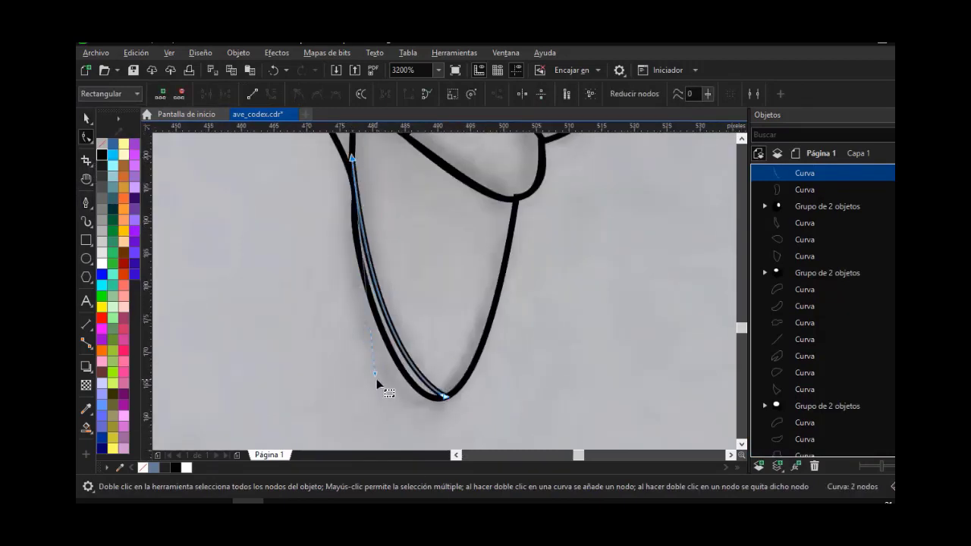
pyautogui.moveTo(377, 379); pyautogui.dragTo(362, 324)
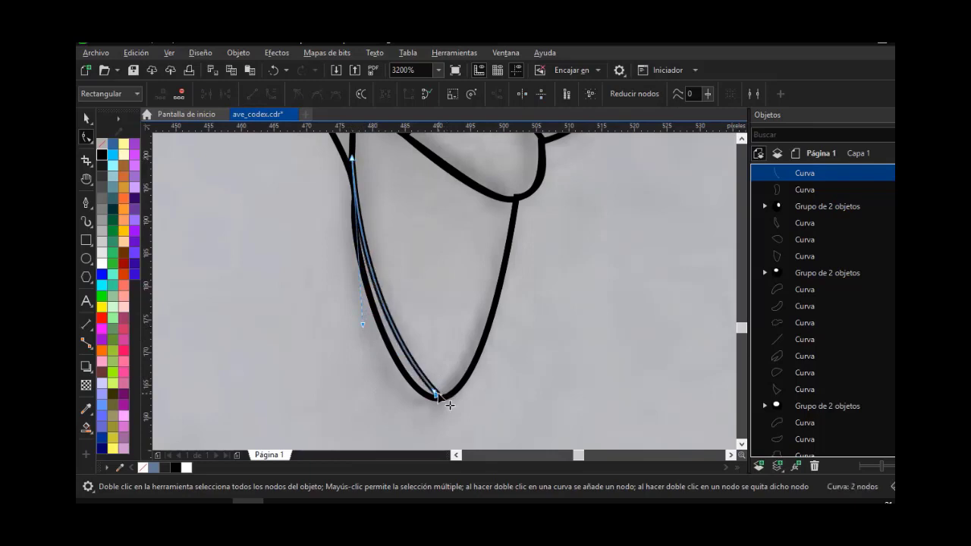
pyautogui.moveTo(438, 395); pyautogui.dragTo(442, 398)
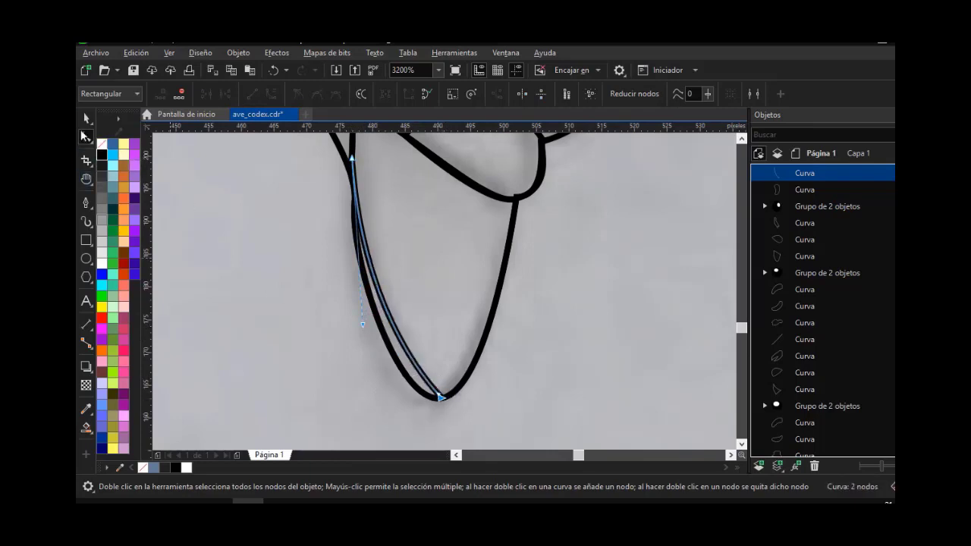
pyautogui.click(86, 119)
pyautogui.click(303, 296)
# Rework the nodes of the body outline at the corner where the middle and third heads' necks meet, rounding its sharp point
pyautogui.scroll(1, 309, 311)
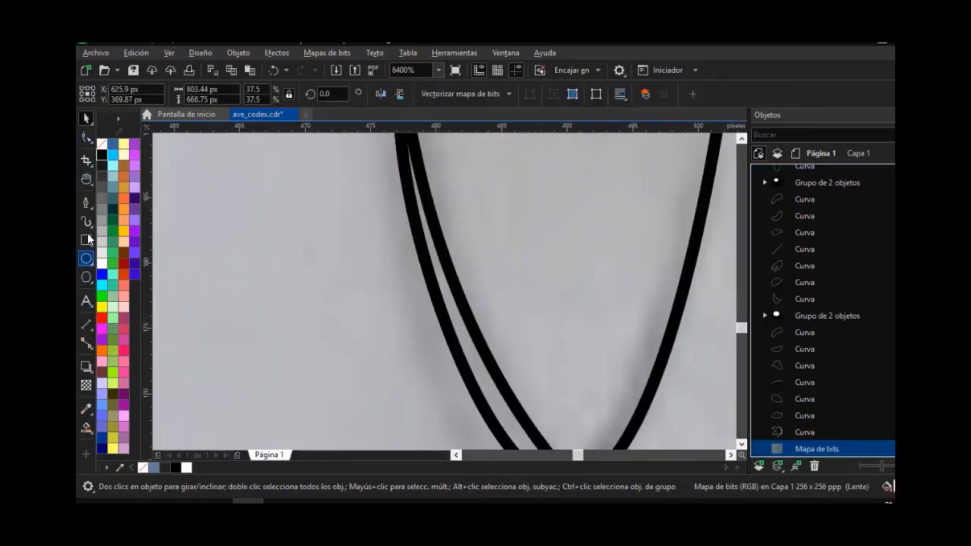
pyautogui.press('z')
pyautogui.scroll(1, 368, 322)
pyautogui.scroll(-4, 365, 326)
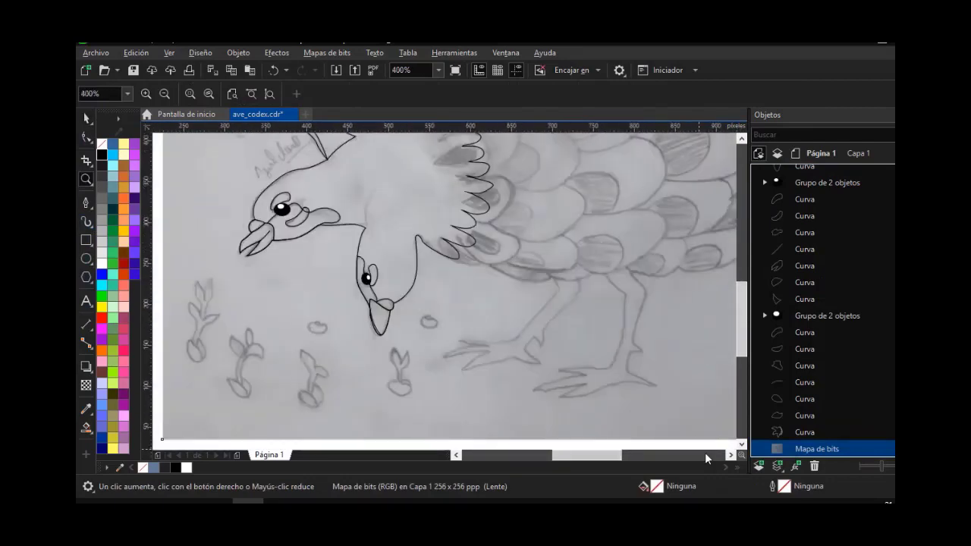
pyautogui.click(731, 455)
pyautogui.moveTo(743, 293); pyautogui.dragTo(743, 261)
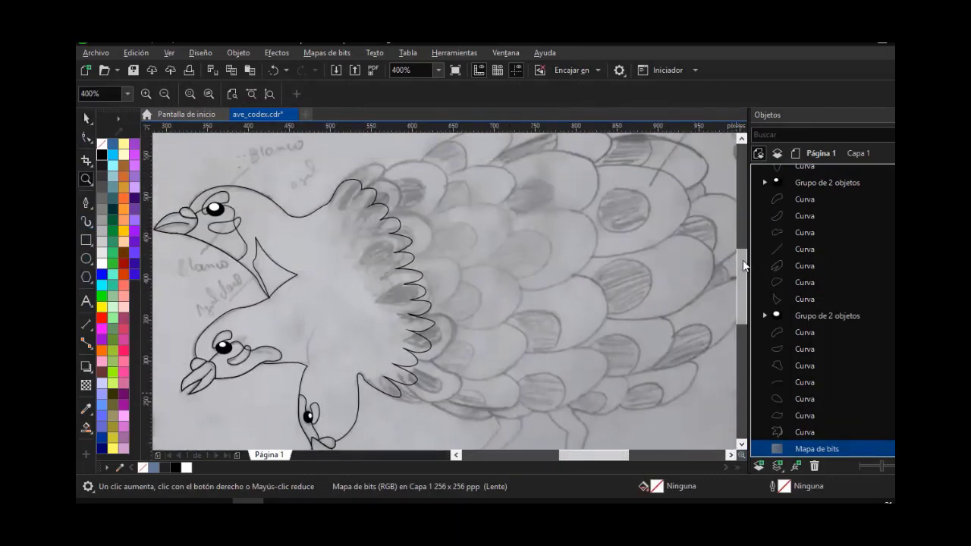
pyautogui.click(86, 202)
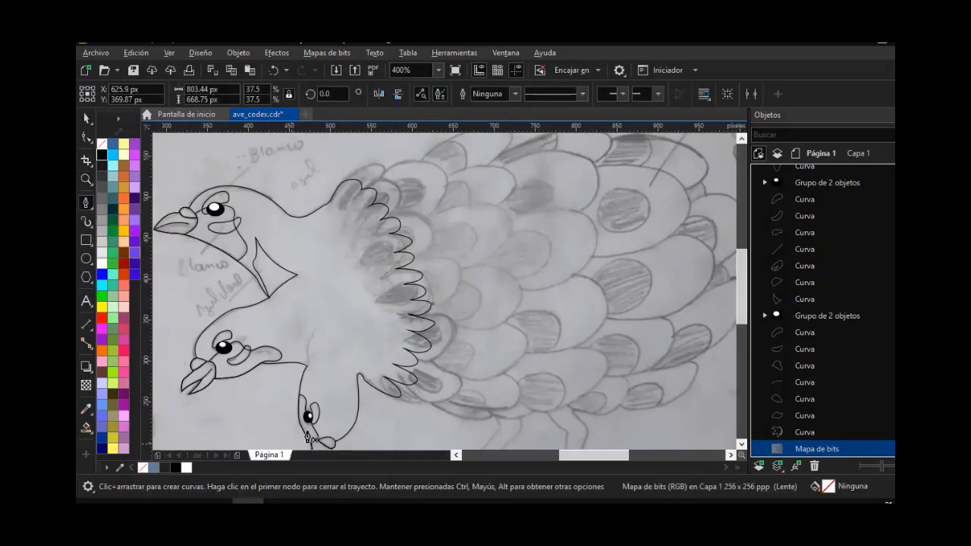
pyautogui.scroll(2, 304, 377)
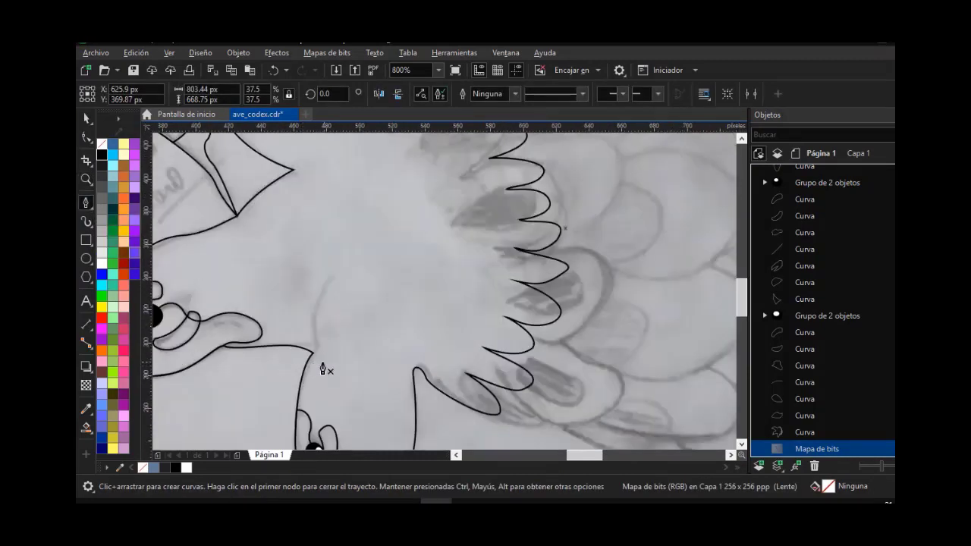
pyautogui.press('F10')
pyautogui.click(312, 354)
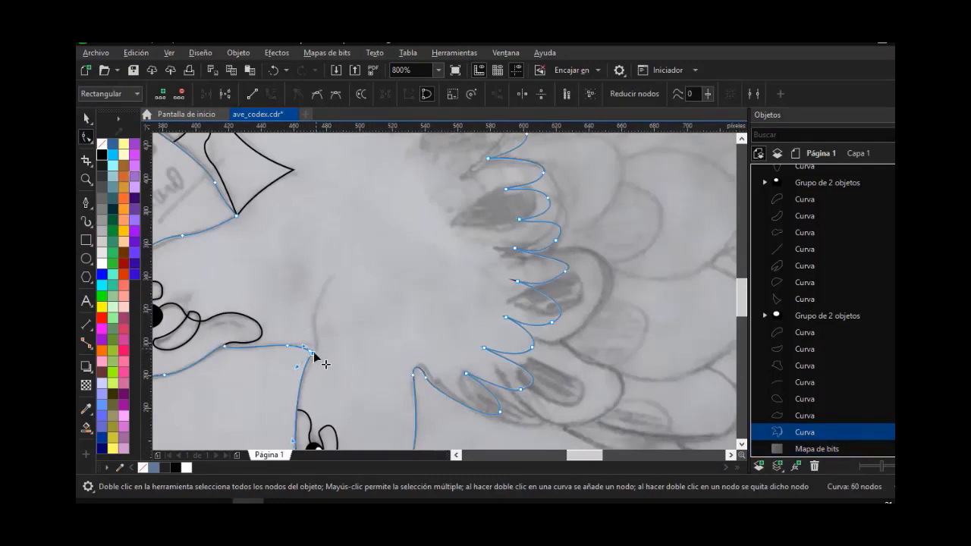
pyautogui.scroll(4, 314, 352)
pyautogui.moveTo(318, 339); pyautogui.dragTo(284, 311)
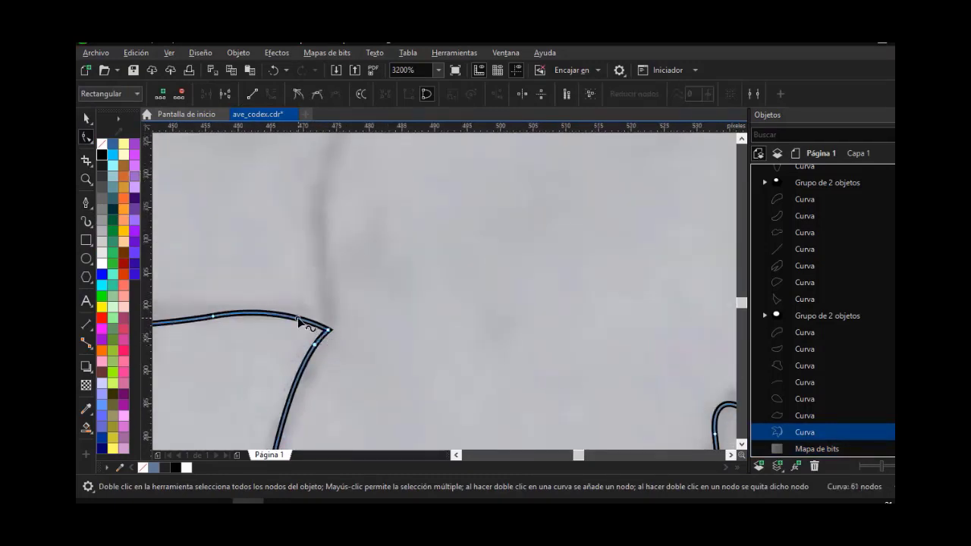
pyautogui.doubleClick(298, 319)
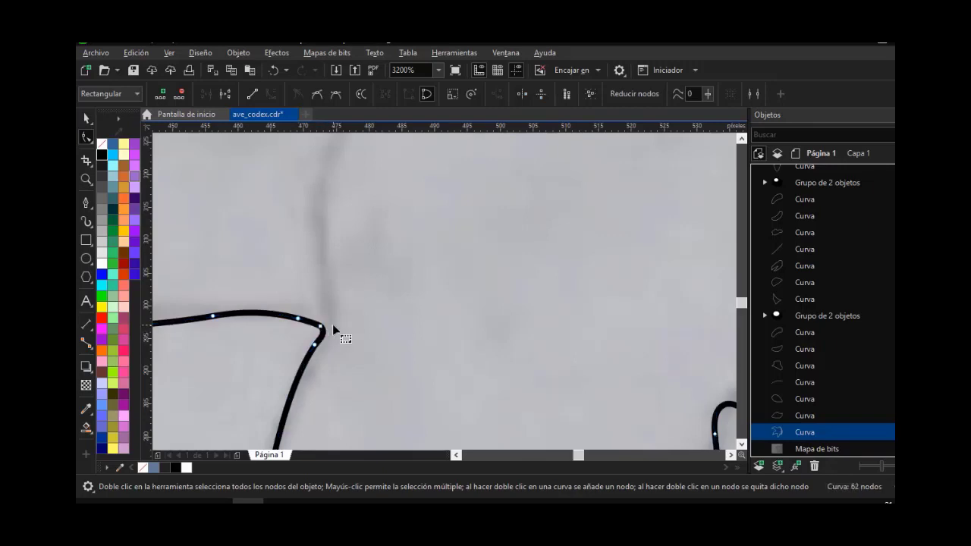
pyautogui.click(315, 346)
pyautogui.doubleClick(321, 327)
pyautogui.scroll(-2, 327, 322)
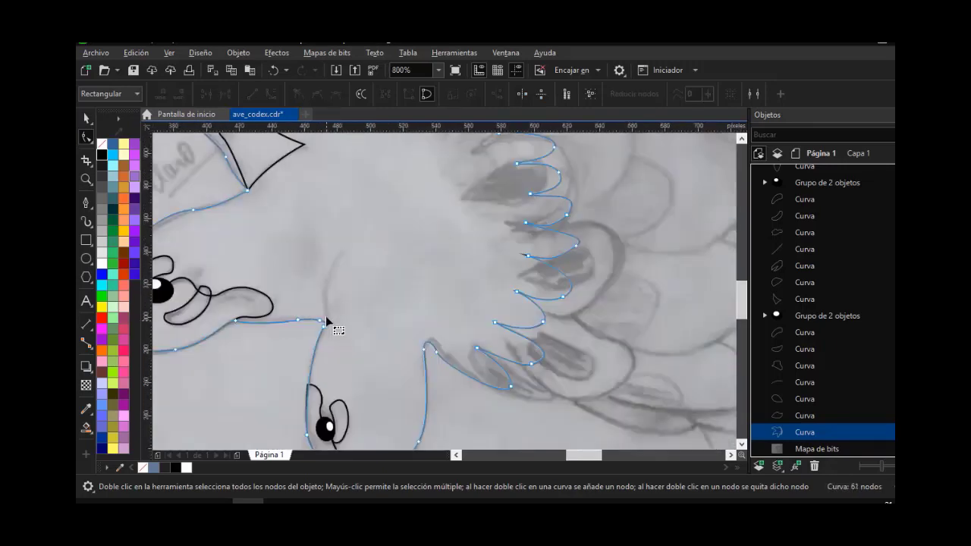
# Trace the sketched neck line with the Pen tool, from its upper end down to the corner between the middle and third necks
pyautogui.scroll(1, 327, 264)
pyautogui.click(87, 203)
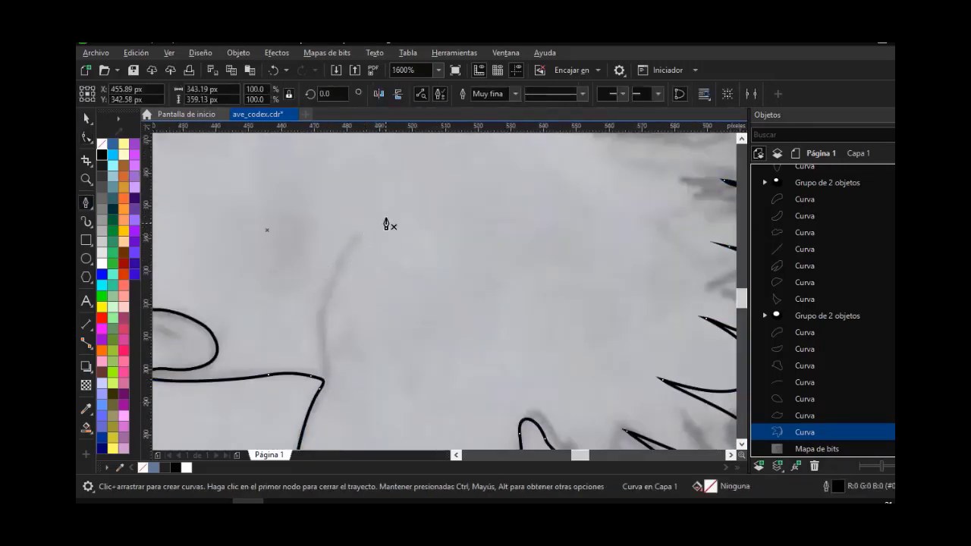
pyautogui.click(386, 216)
pyautogui.moveTo(324, 356); pyautogui.dragTo(329, 438)
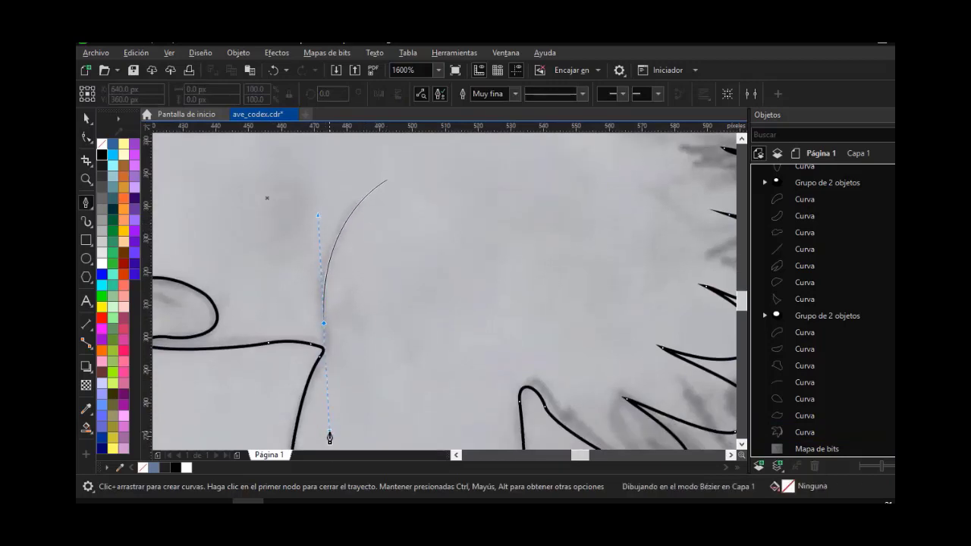
pyautogui.doubleClick(323, 324)
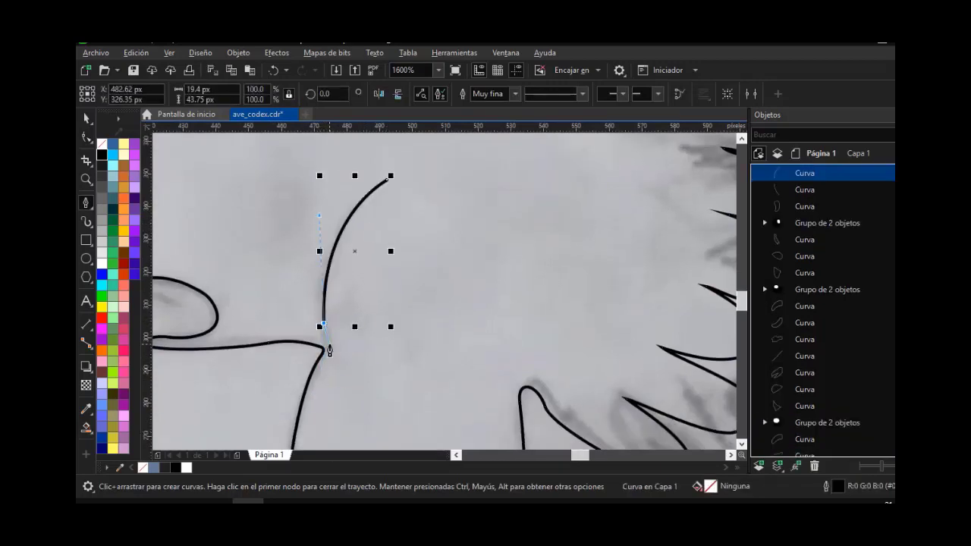
pyautogui.moveTo(319, 357)
pyautogui.mouseDown()
pyautogui.moveTo(304, 379)
pyautogui.moveTo(314, 368)
pyautogui.mouseUp()
pyautogui.press('Escape')
# Raise the neck line's middle node and adjust its lower handle for a smooth bend into the neck corner
pyautogui.click(87, 137)
pyautogui.click(319, 357)
pyautogui.scroll(1, 320, 357)
pyautogui.moveTo(326, 292); pyautogui.dragTo(327, 262)
pyautogui.moveTo(330, 265); pyautogui.dragTo(326, 309)
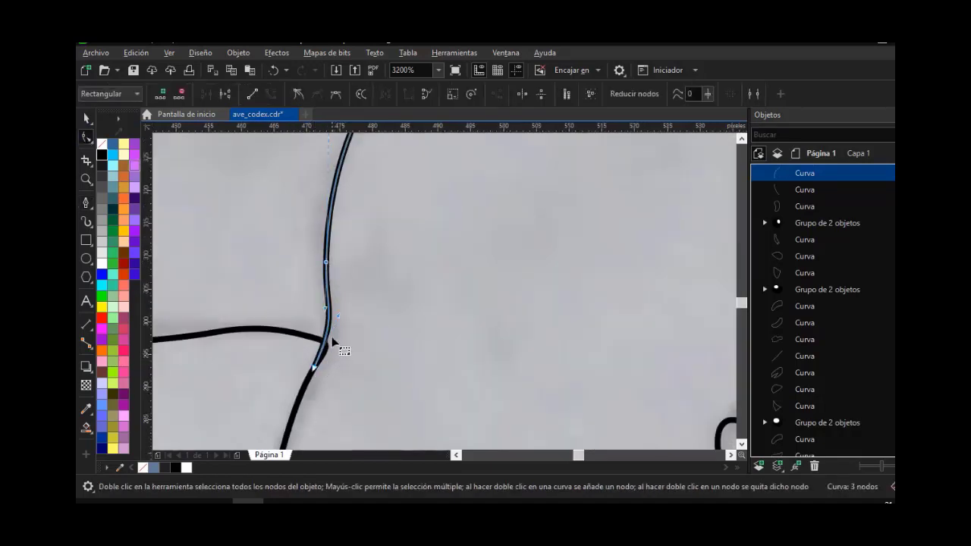
# Adjust the nodes and handles of the body outline's neck corner so it blends with the new neck line
pyautogui.click(326, 355)
pyautogui.scroll(1, 327, 355)
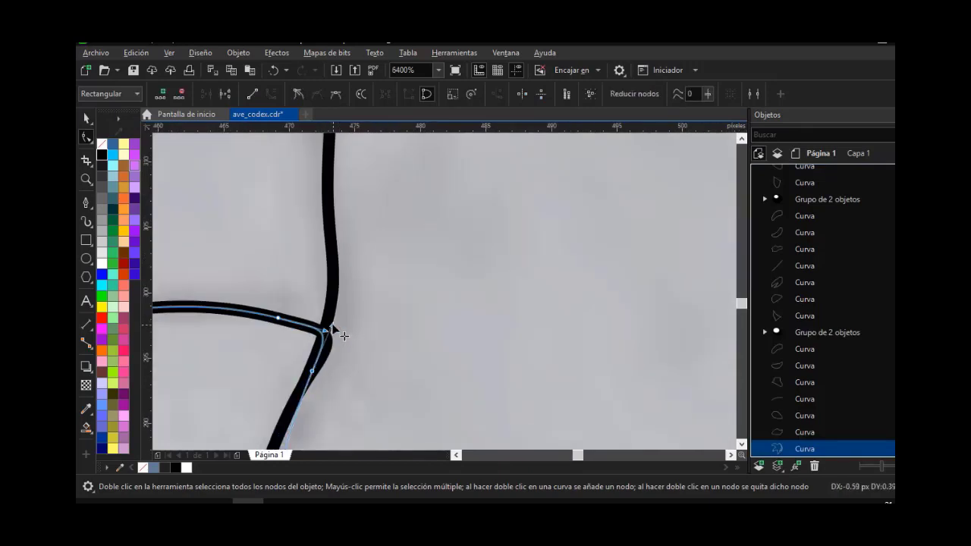
pyautogui.click(334, 332)
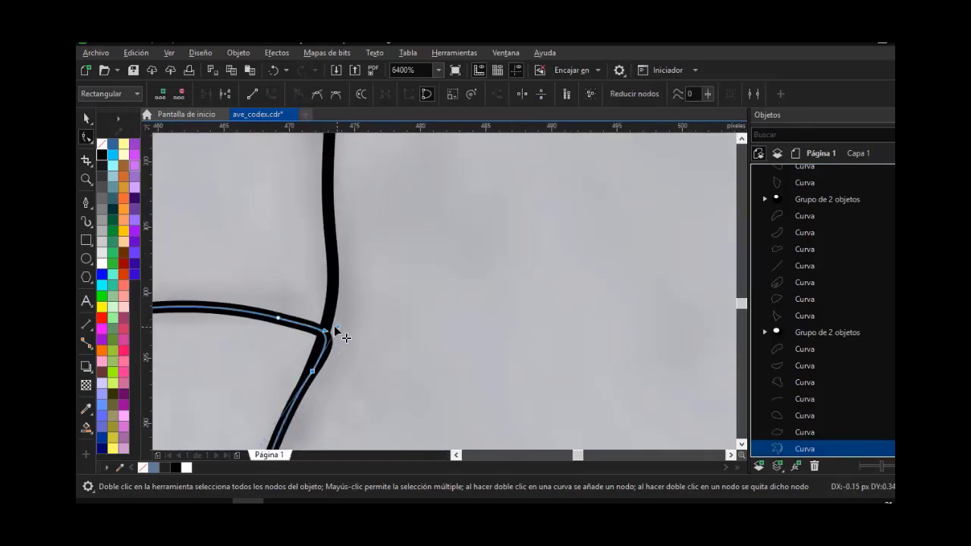
pyautogui.moveTo(335, 327); pyautogui.dragTo(334, 325)
pyautogui.moveTo(278, 318); pyautogui.dragTo(272, 317)
pyautogui.moveTo(312, 371); pyautogui.dragTo(295, 399)
pyautogui.click(321, 364)
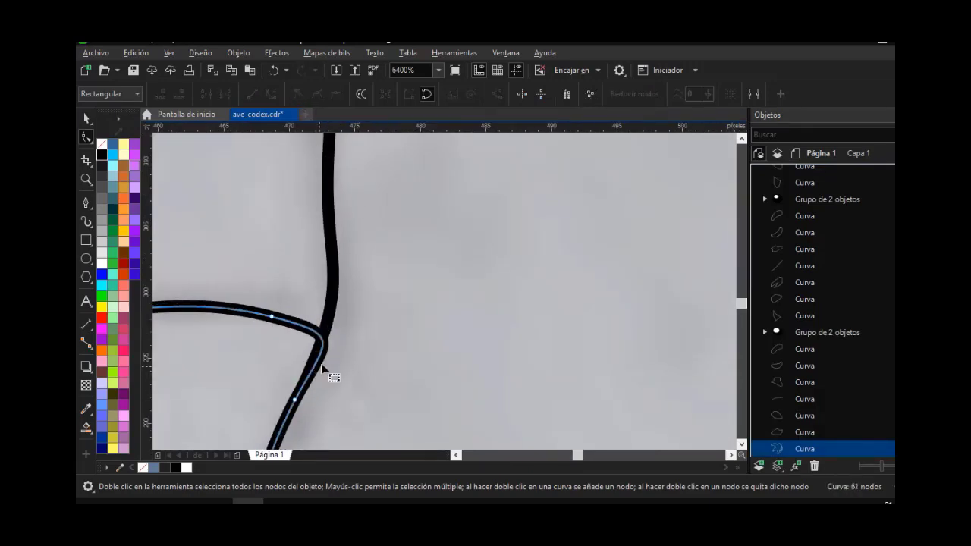
# Refine the body outline's corner between the middle and third necks by repositioning its nodes and converting the upper one to a cusp
pyautogui.click(323, 358)
pyautogui.click(292, 329)
pyautogui.moveTo(322, 351); pyautogui.dragTo(324, 346)
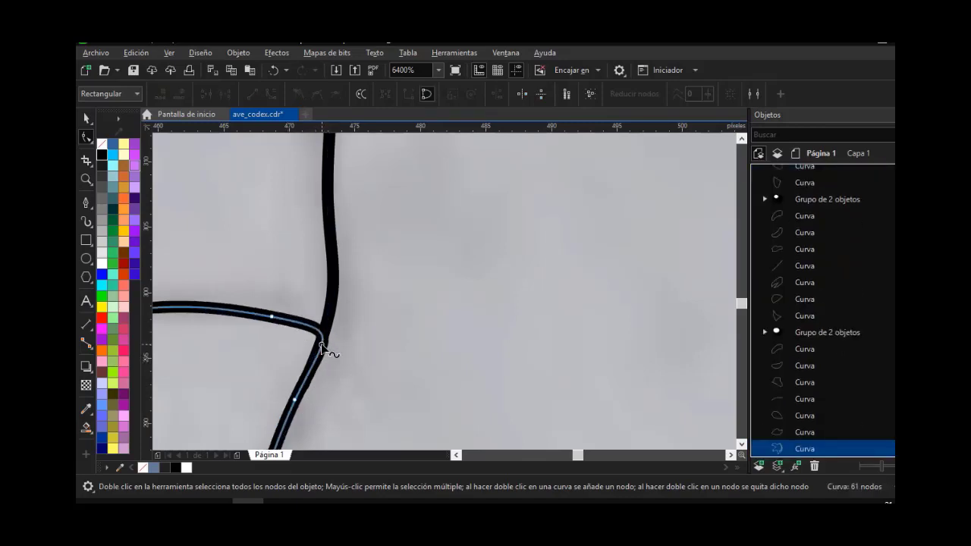
pyautogui.click(294, 400)
pyautogui.click(297, 95)
pyautogui.click(323, 341)
pyautogui.click(272, 317)
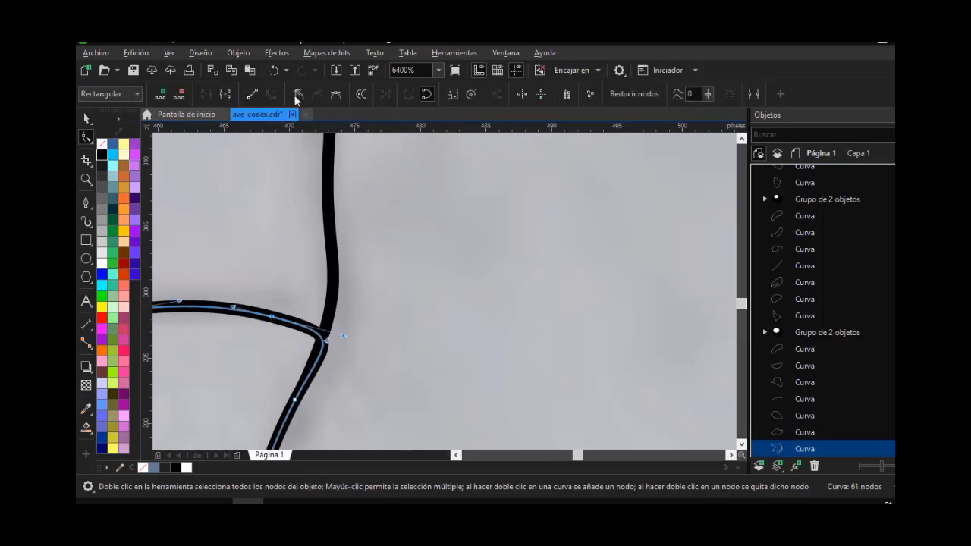
pyautogui.click(297, 96)
pyautogui.scroll(-5, 338, 339)
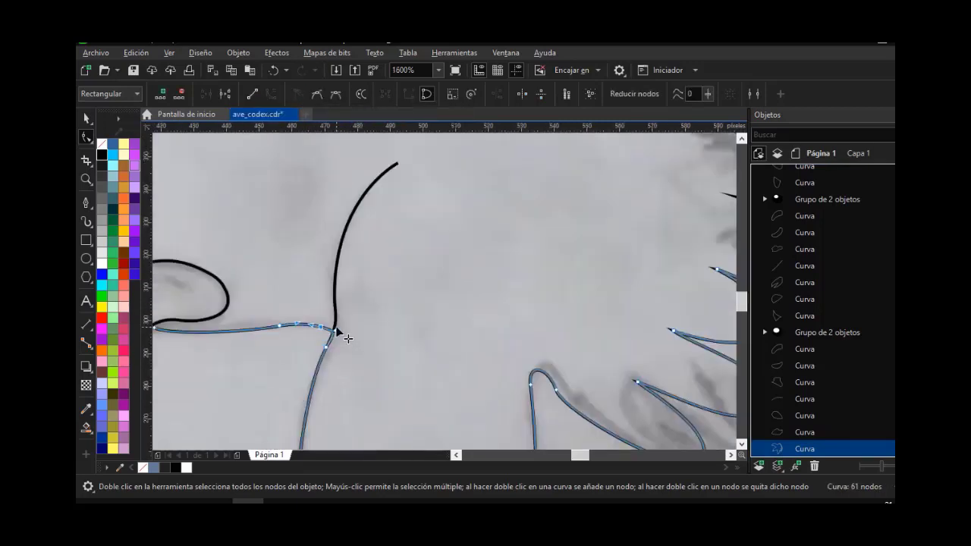
# Reshape the rear end of the middle head's face patch by deleting its extra upper node and adjusting the neighbouring nodes and handles
pyautogui.click(91, 121)
pyautogui.scroll(-1, 302, 250)
pyautogui.click(686, 395)
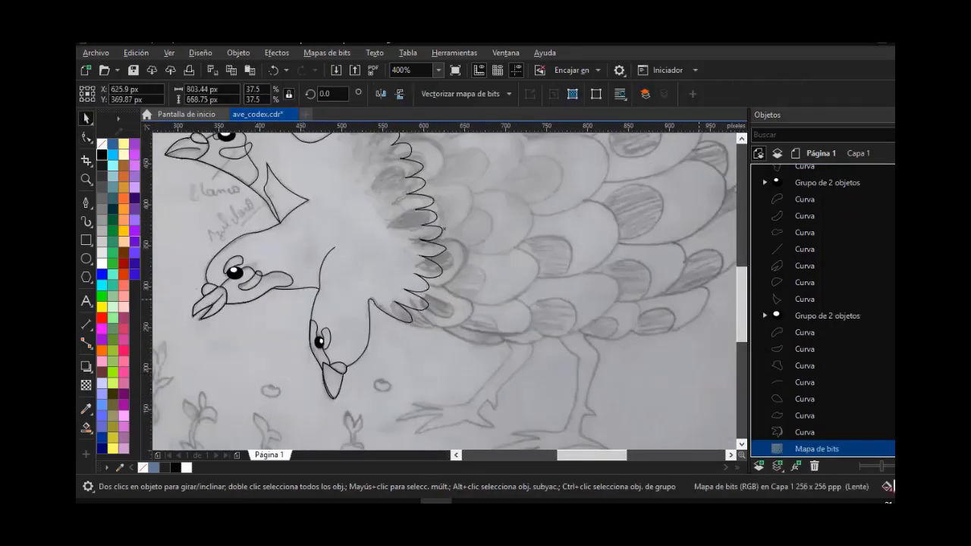
pyautogui.click(86, 179)
pyautogui.click(361, 321)
pyautogui.click(87, 138)
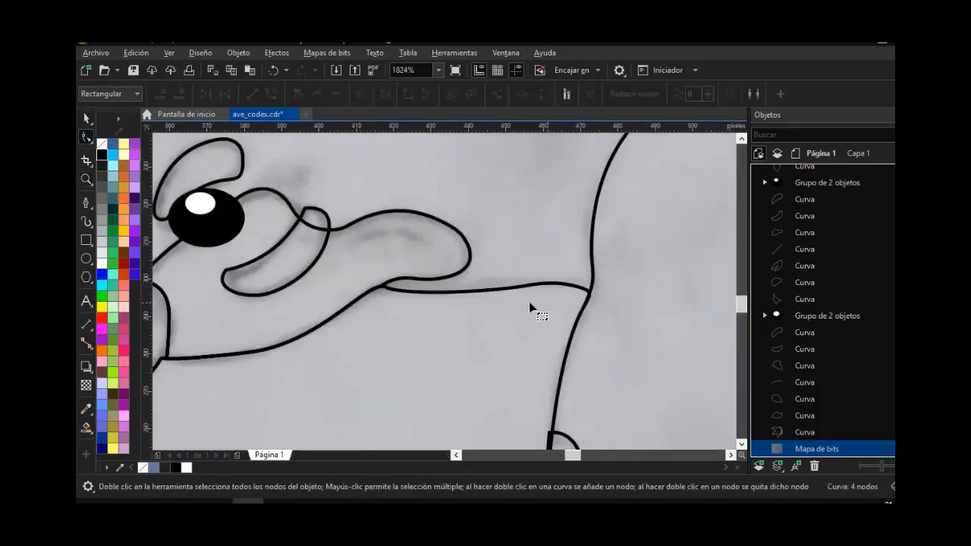
pyautogui.click(423, 291)
pyautogui.click(412, 283)
pyautogui.moveTo(414, 281); pyautogui.dragTo(436, 287)
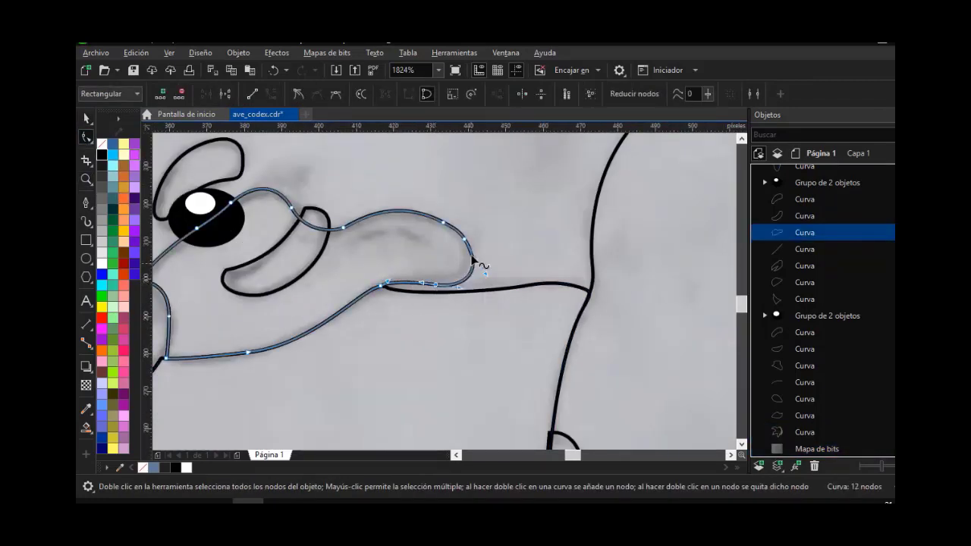
pyautogui.doubleClick(445, 226)
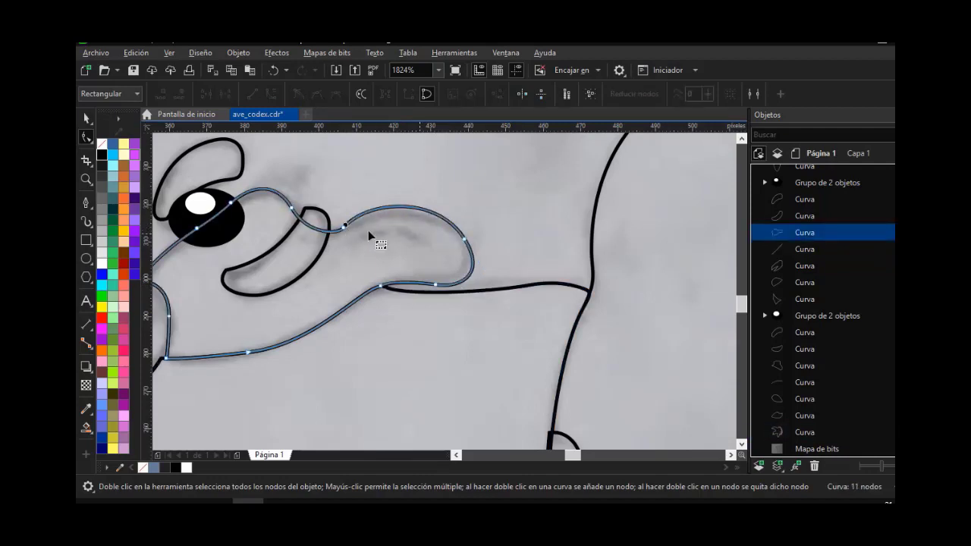
pyautogui.click(344, 227)
pyautogui.moveTo(437, 200); pyautogui.dragTo(377, 208)
pyautogui.moveTo(435, 285); pyautogui.dragTo(406, 291)
# Adjust the body outline's node beneath the middle head's face patch so both curves follow the same edge
pyautogui.click(431, 293)
pyautogui.click(385, 287)
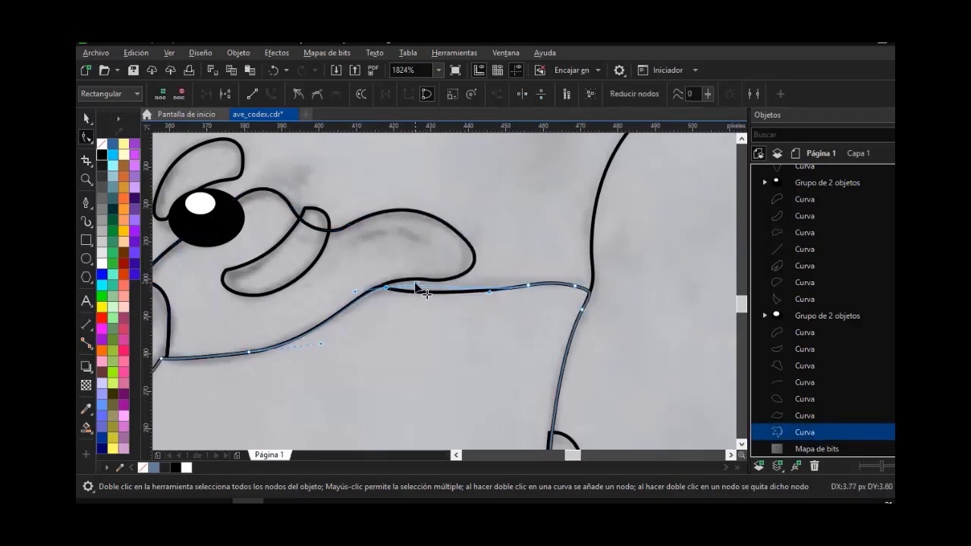
pyautogui.click(461, 302)
# Copy the pointed neck patch from the top neck onto the middle neck, over the new neck line
pyautogui.scroll(1, 510, 281)
pyautogui.scroll(-3, 510, 281)
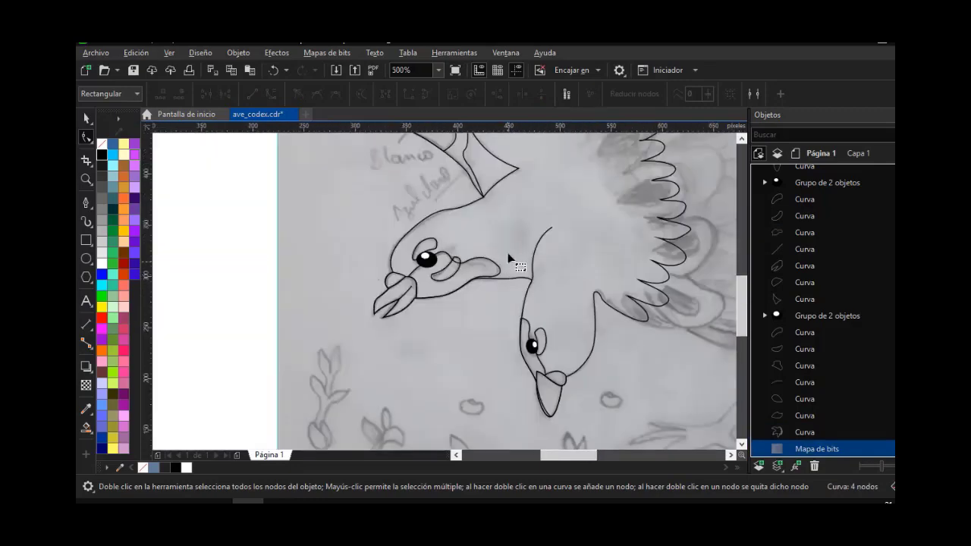
pyautogui.scroll(2, 523, 280)
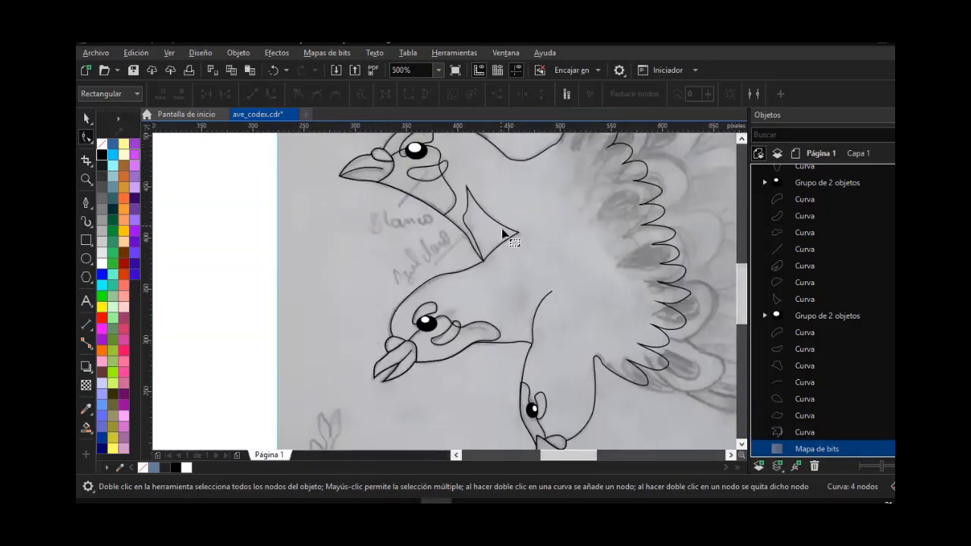
pyautogui.click(86, 120)
pyautogui.click(485, 218)
pyautogui.click(527, 322)
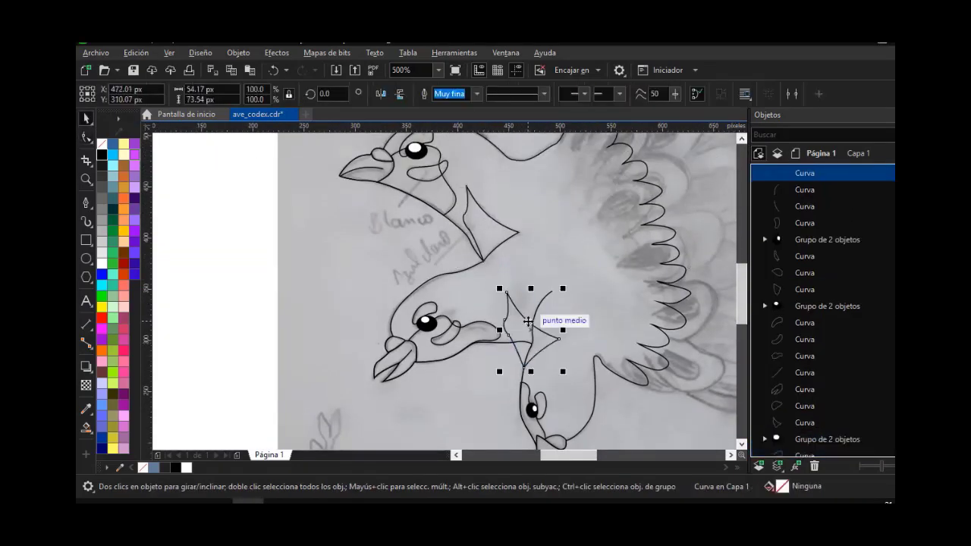
# Rotate the copied neck patch by about 47 degrees and position its narrow side across the middle neck's corner
pyautogui.click(528, 322)
pyautogui.moveTo(566, 372); pyautogui.dragTo(579, 338)
pyautogui.scroll(1, 527, 352)
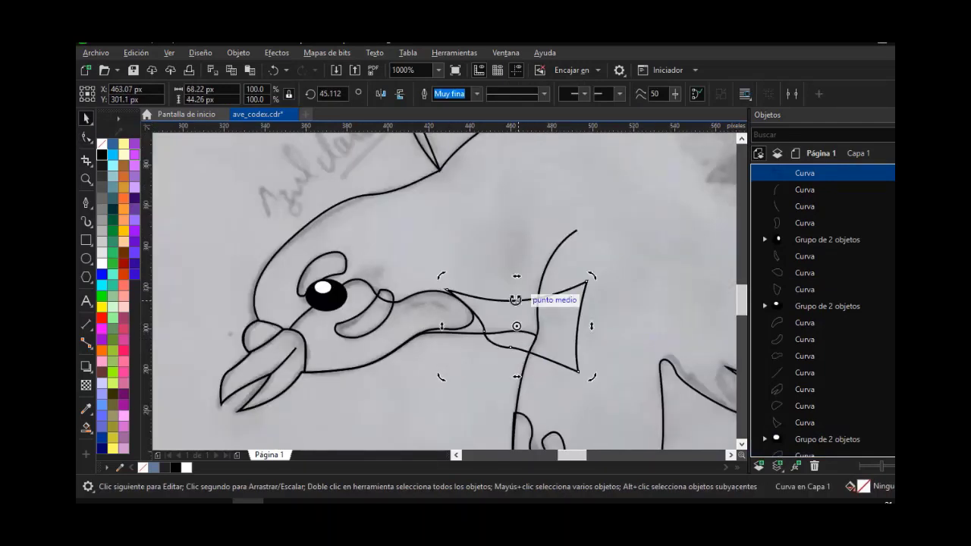
pyautogui.moveTo(517, 301); pyautogui.dragTo(553, 298)
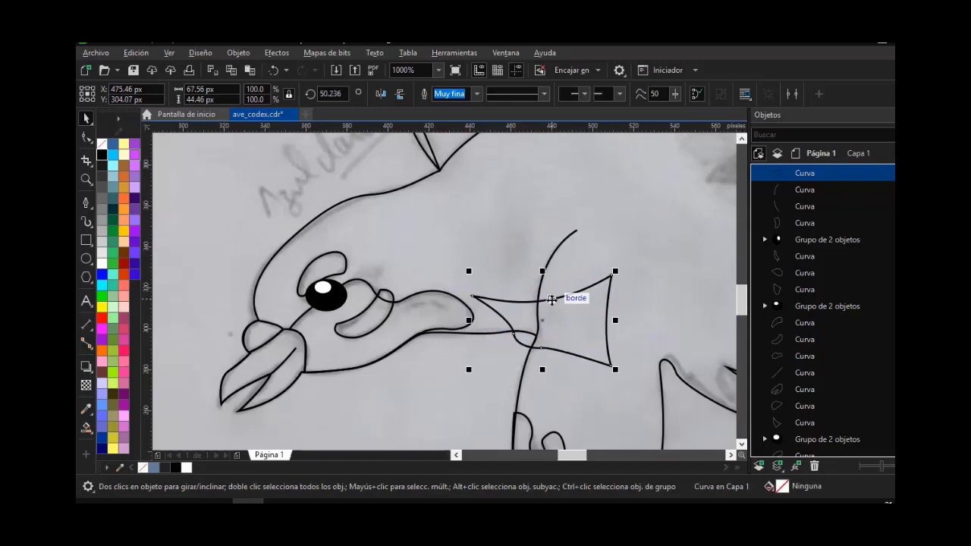
pyautogui.moveTo(558, 300)
pyautogui.mouseDown()
pyautogui.moveTo(568, 307)
pyautogui.moveTo(570, 297)
pyautogui.mouseUp()
pyautogui.click(569, 296)
pyautogui.moveTo(628, 276); pyautogui.dragTo(633, 274)
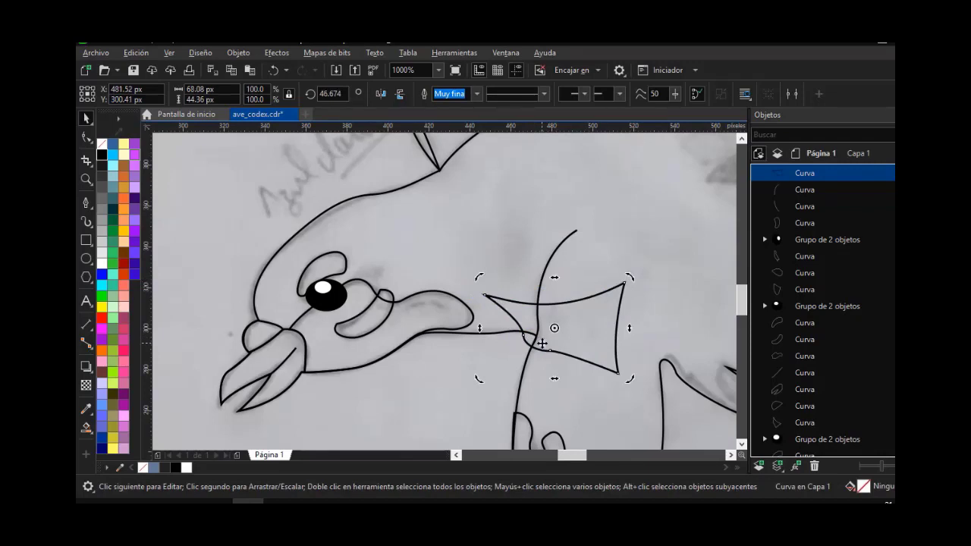
# Reshape the copied patch's nodes so its point extends into the middle neck and its lower edge meets the neck corner
pyautogui.press('F10')
pyautogui.scroll(2, 516, 326)
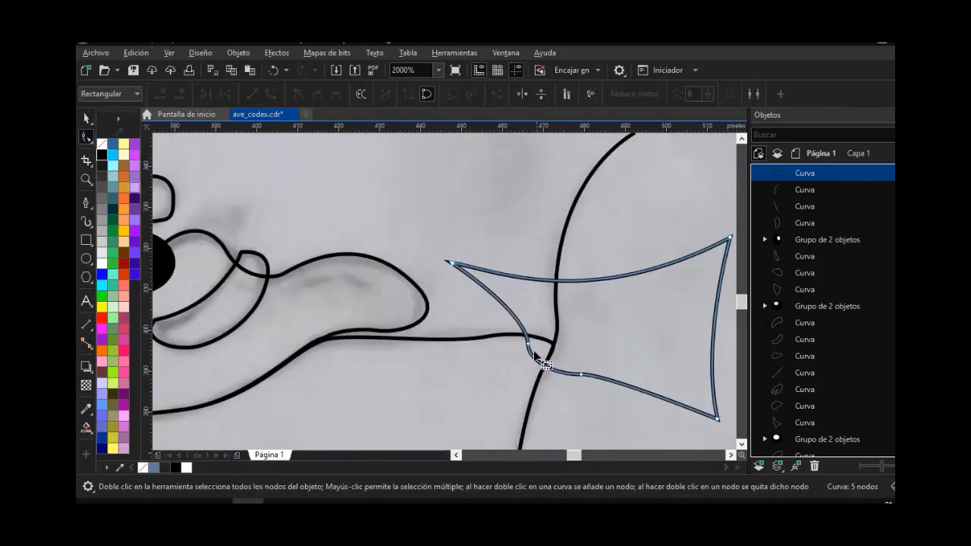
pyautogui.moveTo(450, 263); pyautogui.dragTo(436, 262)
pyautogui.moveTo(581, 374); pyautogui.dragTo(602, 354)
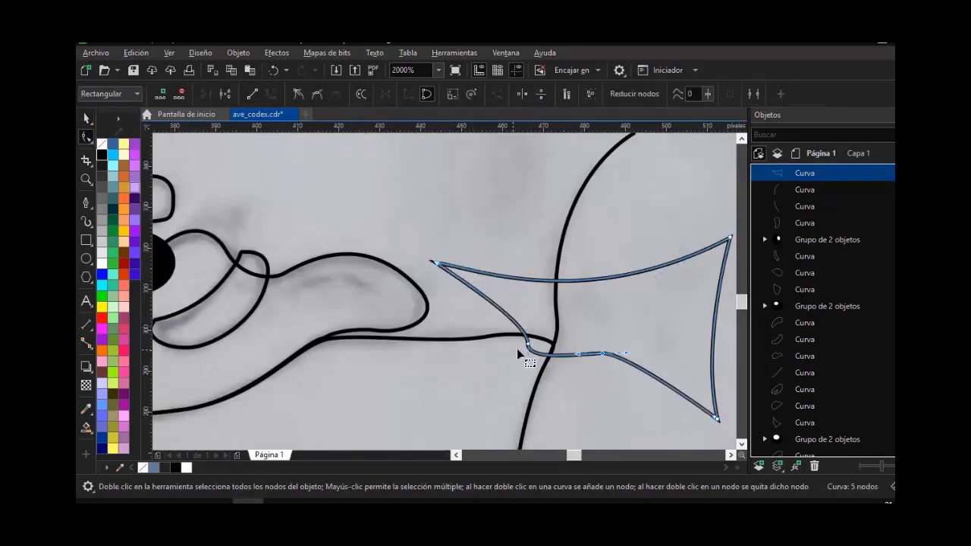
pyautogui.moveTo(528, 343); pyautogui.dragTo(511, 301)
pyautogui.moveTo(603, 353); pyautogui.dragTo(613, 330)
# Create a separate shape from the patch area in front of the neck line with Smart Fill, and delete the overlapping copied patch
pyautogui.click(88, 444)
pyautogui.click(514, 288)
pyautogui.press('space')
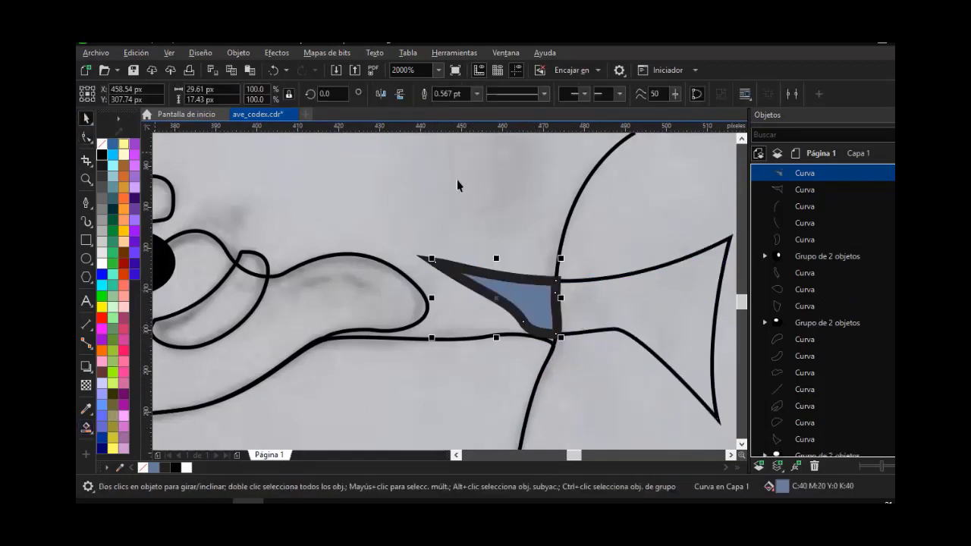
pyautogui.click(804, 193)
pyautogui.press('Delete')
# Give the new middle-neck patch a Muy fina outline and no fill
pyautogui.click(545, 284)
pyautogui.click(476, 94)
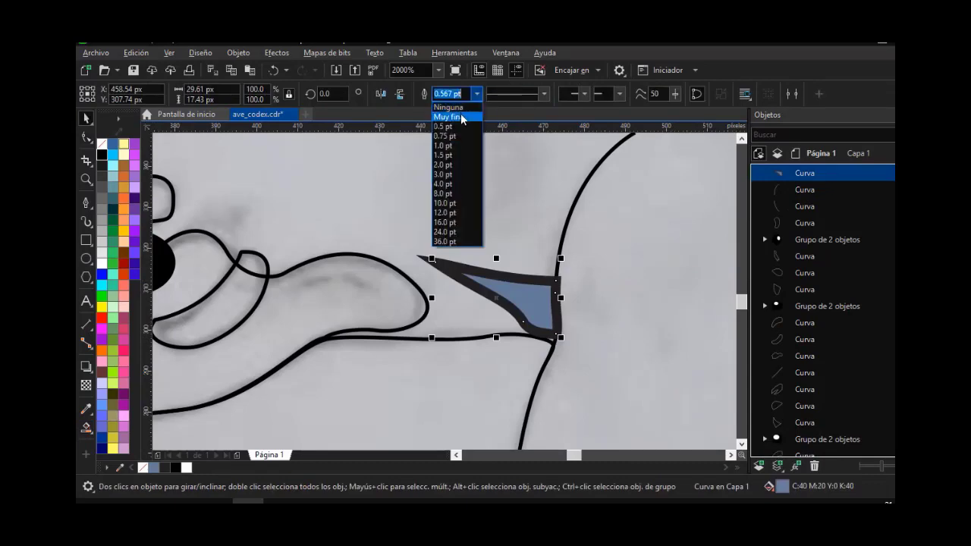
pyautogui.click(461, 118)
pyautogui.click(102, 144)
# Fill the bird's body outline with the saturated blue from the document palette
pyautogui.click(484, 295)
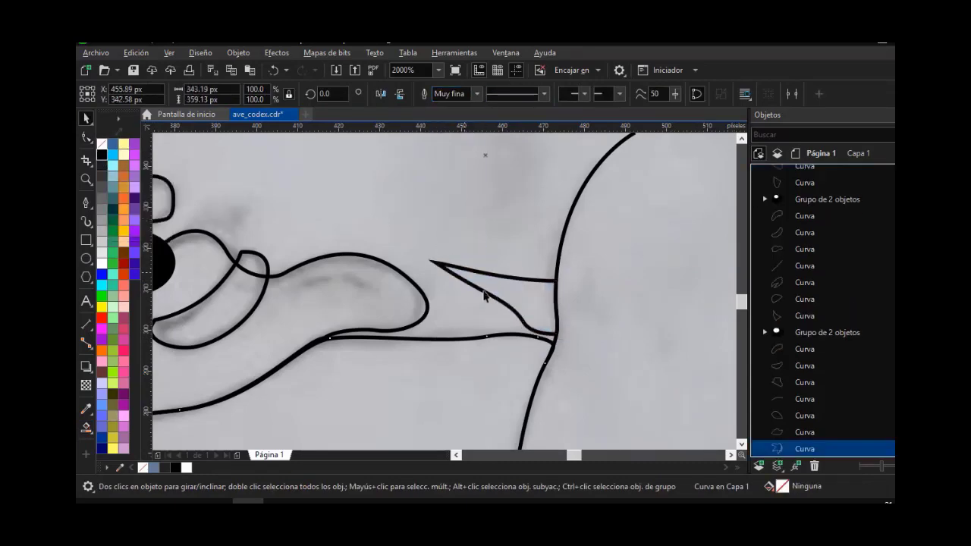
pyautogui.scroll(-2, 467, 281)
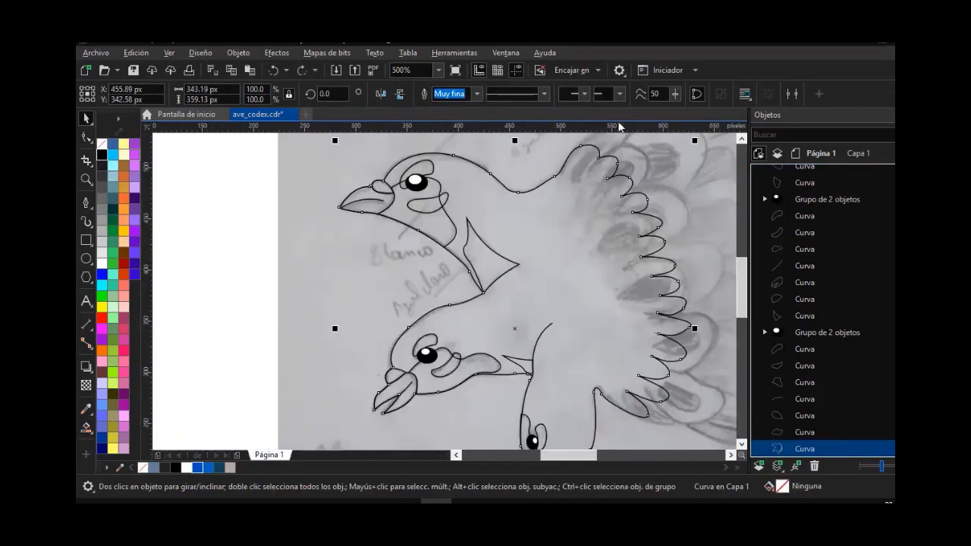
pyautogui.click(197, 467)
pyautogui.click(232, 346)
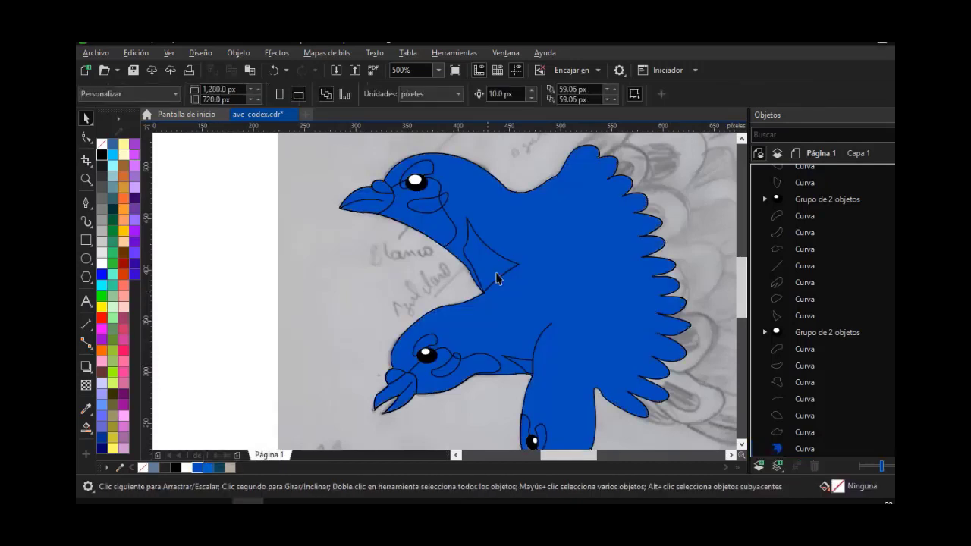
# Fill the top and middle neck patches with the lighter blue R1 G102 B194 and remove their outlines
pyautogui.click(474, 287)
pyautogui.keyDown('shift'); pyautogui.click(526, 367); pyautogui.keyUp('shift')
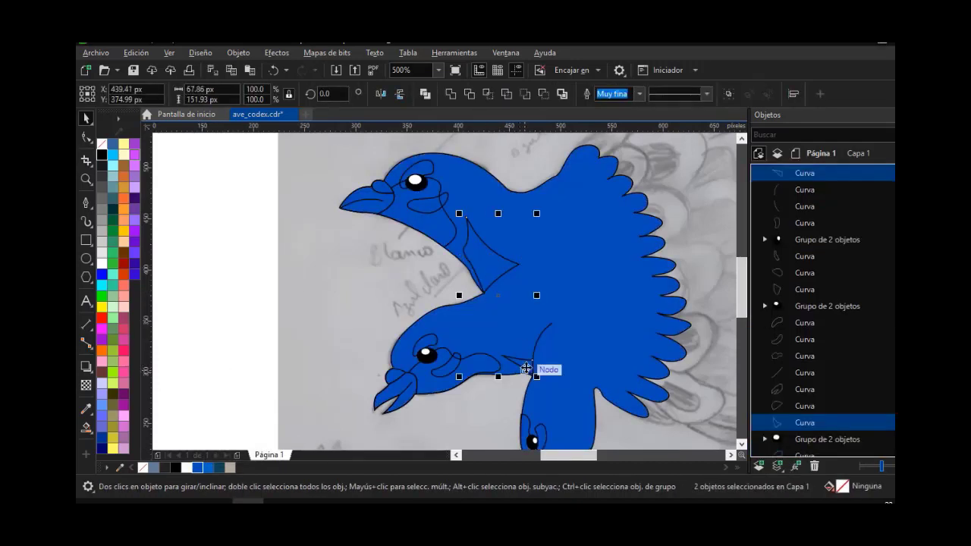
pyautogui.click(207, 468)
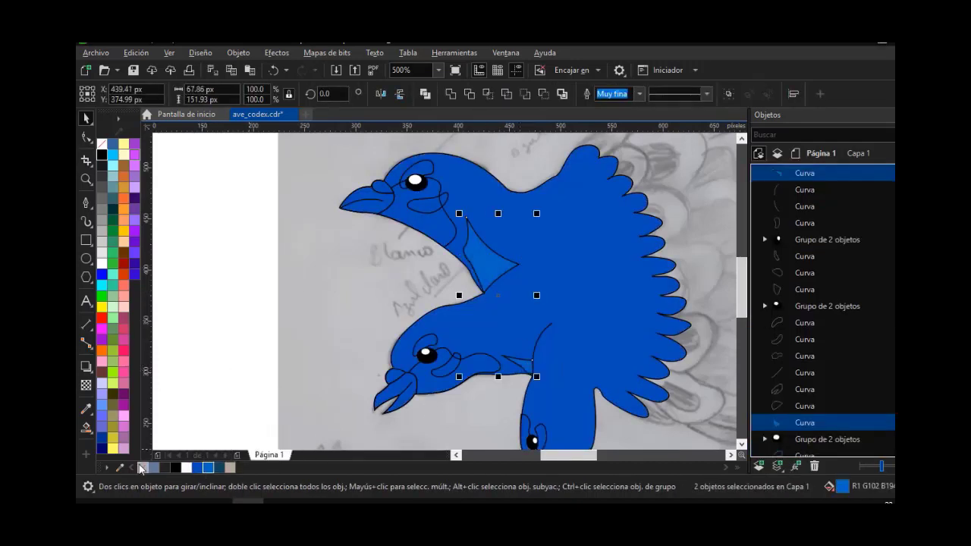
# Fill the face patches of all three heads with dark teal #144458 and no outline
pyautogui.click(443, 237)
pyautogui.click(223, 468)
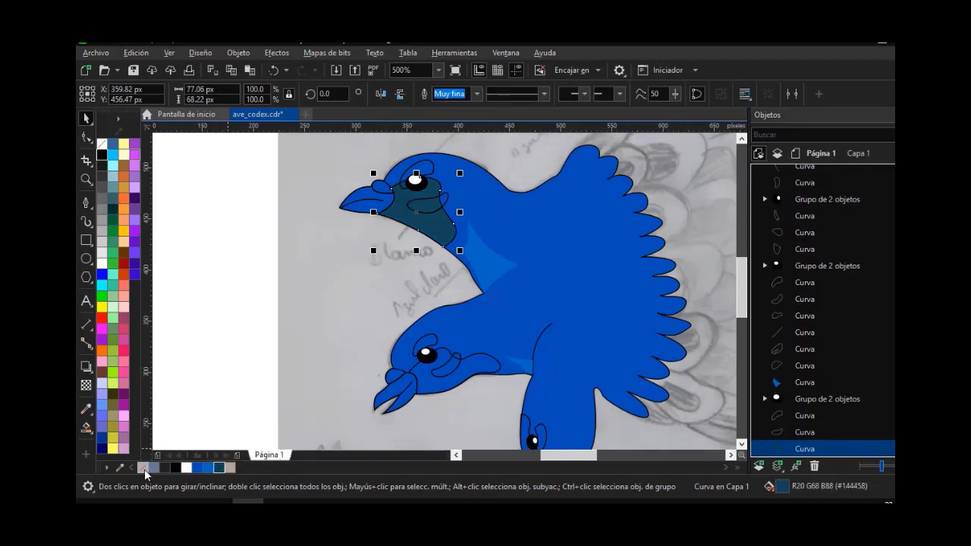
pyautogui.click(463, 377)
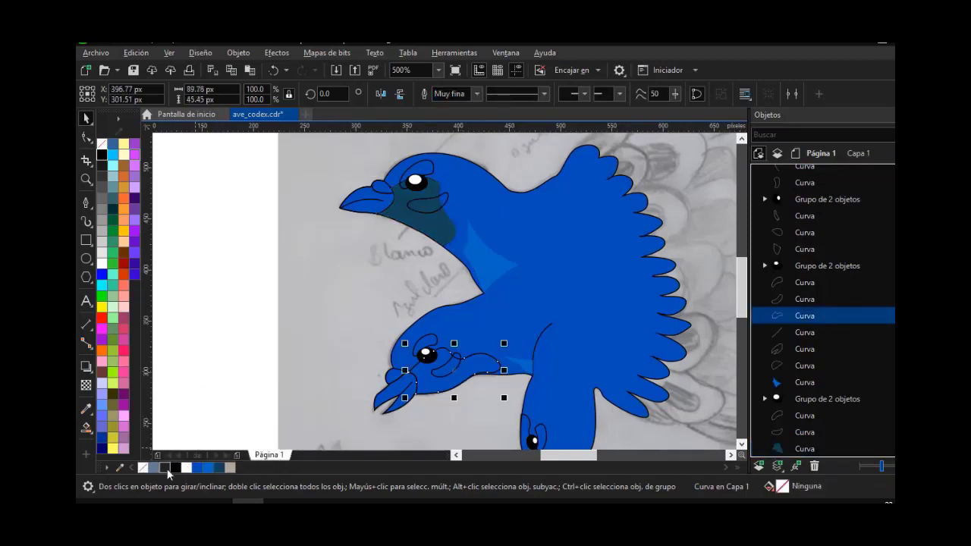
pyautogui.click(220, 467)
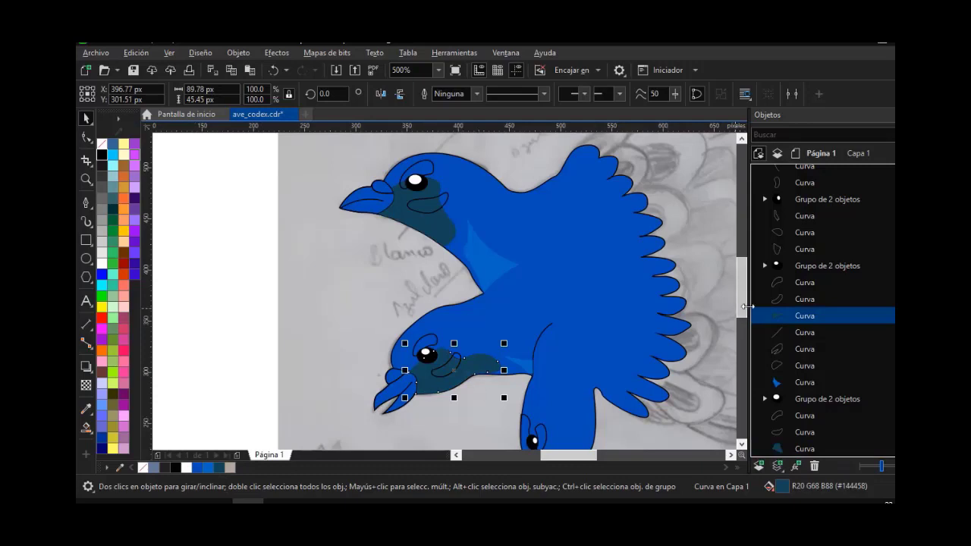
pyautogui.scroll(-1, 528, 398)
pyautogui.click(529, 398)
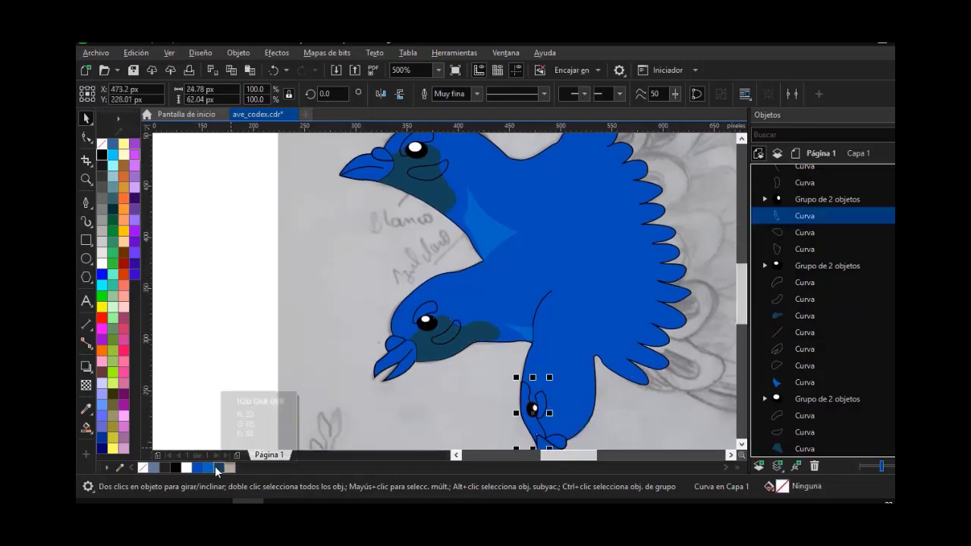
# Fill the brow and cheek markings around the three heads' eyes with white and remove their outlines
pyautogui.click(428, 313)
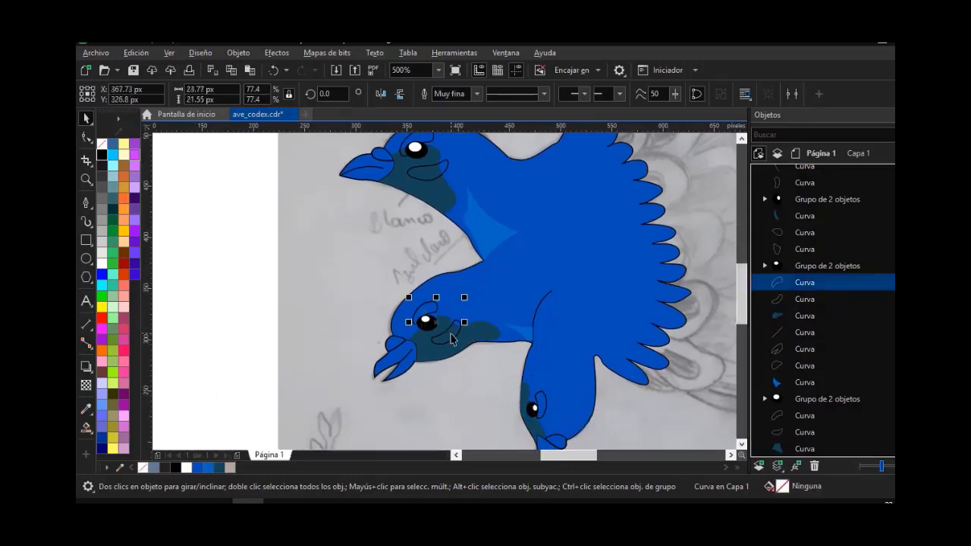
pyautogui.keyDown('shift'); pyautogui.click(454, 335); pyautogui.keyUp('shift')
pyautogui.keyDown('shift'); pyautogui.click(542, 401); pyautogui.keyUp('shift')
pyautogui.keyDown('shift'); pyautogui.click(438, 174); pyautogui.keyUp('shift')
pyautogui.keyDown('shift'); pyautogui.click(433, 147); pyautogui.keyUp('shift')
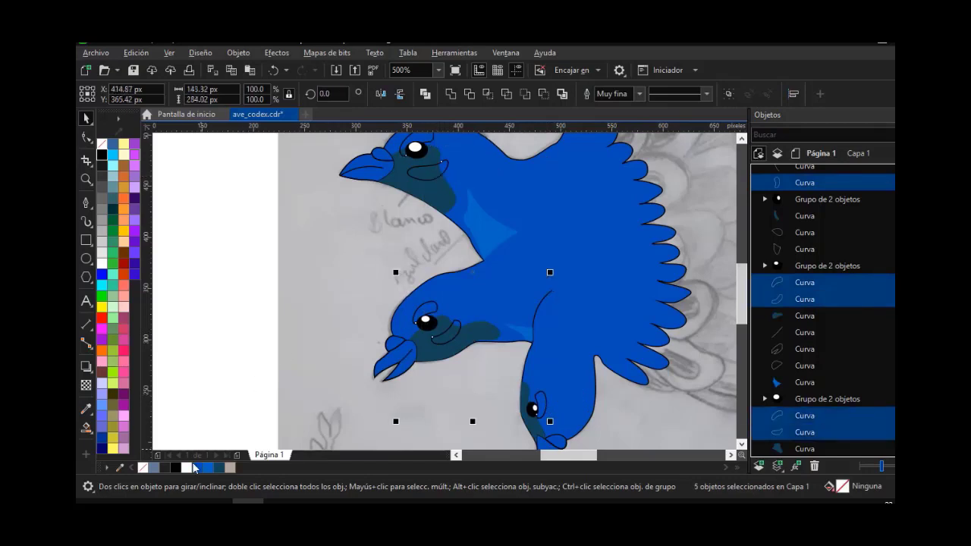
pyautogui.click(186, 467)
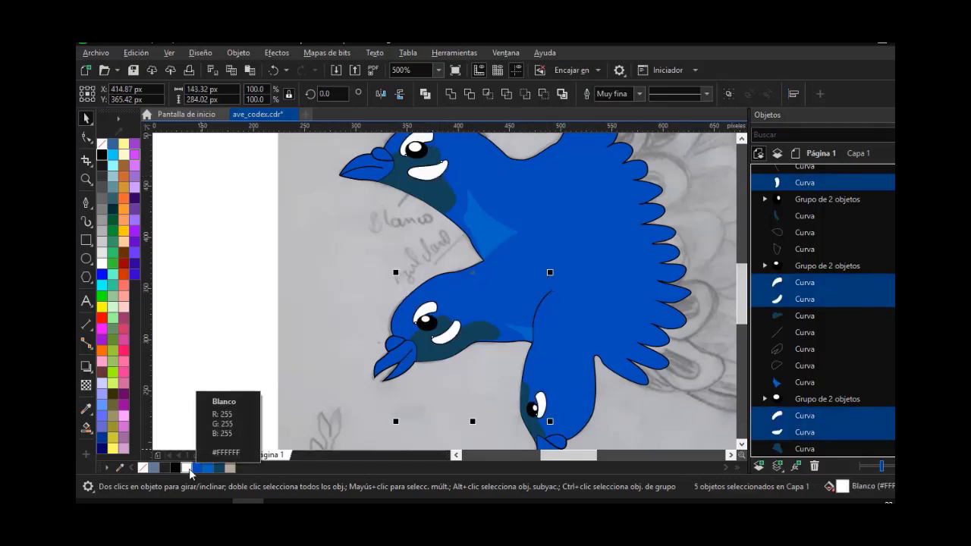
# Fill the small bumps at the base of all three beaks with Azul infantil (#6699FF), leaving the top head's bump without an outline
pyautogui.click(384, 158)
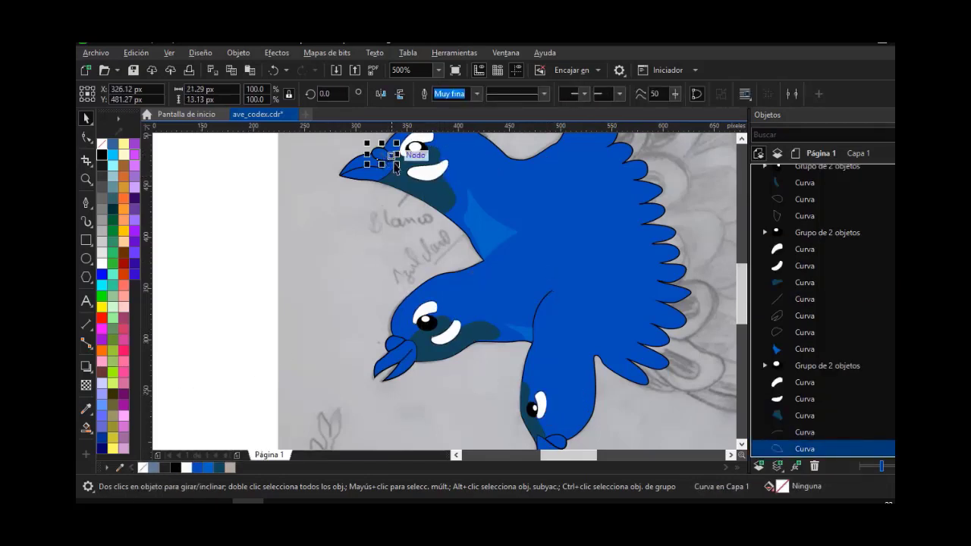
pyautogui.click(219, 468)
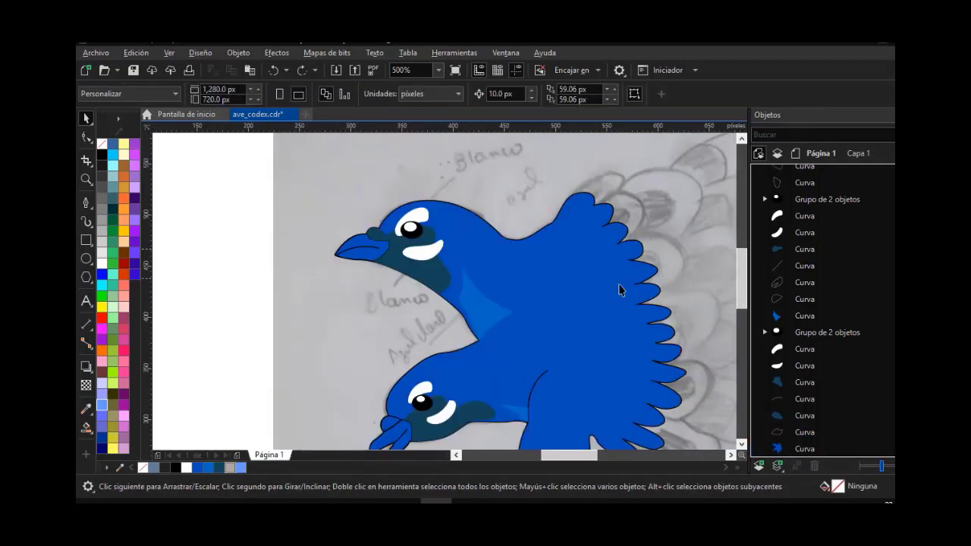
pyautogui.click(382, 239)
pyautogui.click(240, 467)
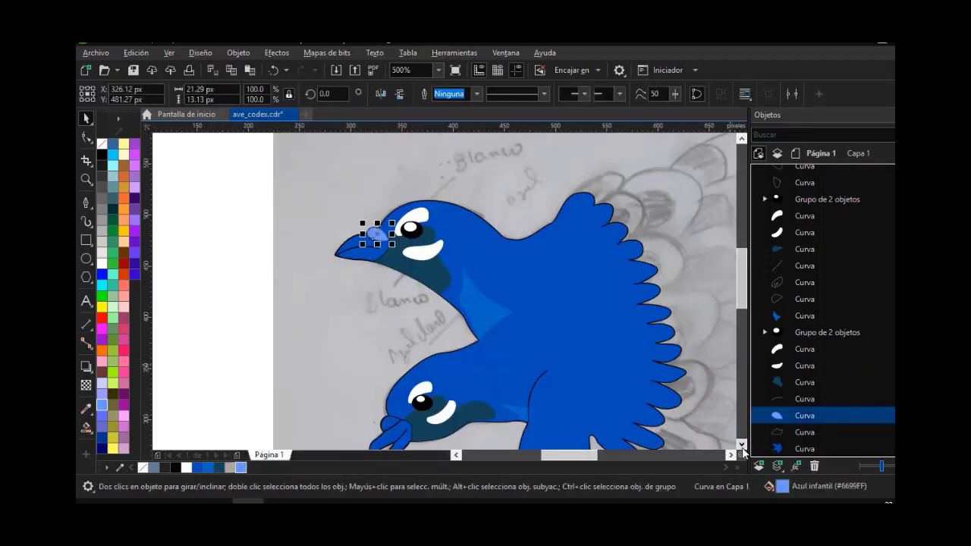
pyautogui.scroll(-3, 649, 431)
pyautogui.click(554, 431)
pyautogui.keyDown('shift'); pyautogui.click(389, 328); pyautogui.keyUp('shift')
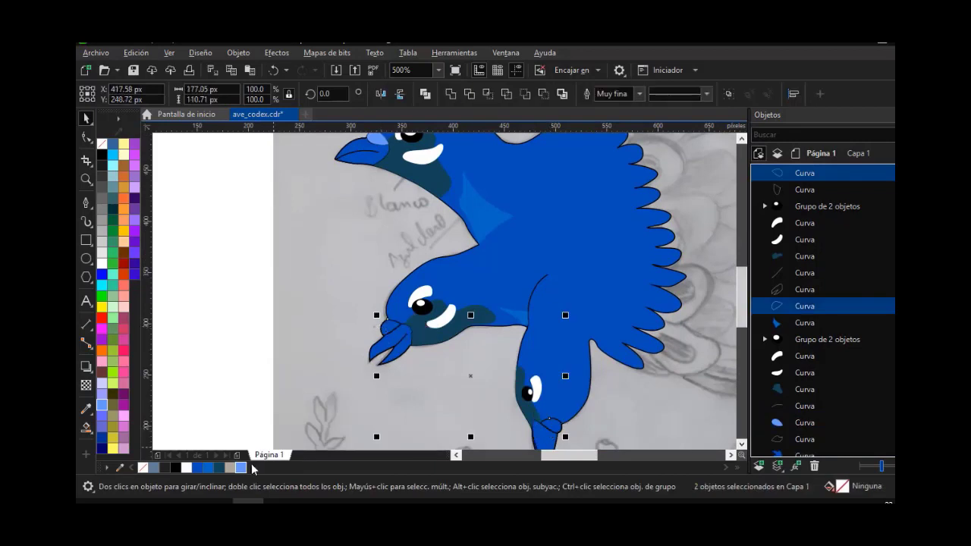
pyautogui.click(240, 468)
pyautogui.click(245, 346)
# Fill the beaks of all three heads with the beige-grey R176 G170 B156
pyautogui.click(370, 163)
pyautogui.keyDown('shift'); pyautogui.click(545, 440); pyautogui.keyUp('shift')
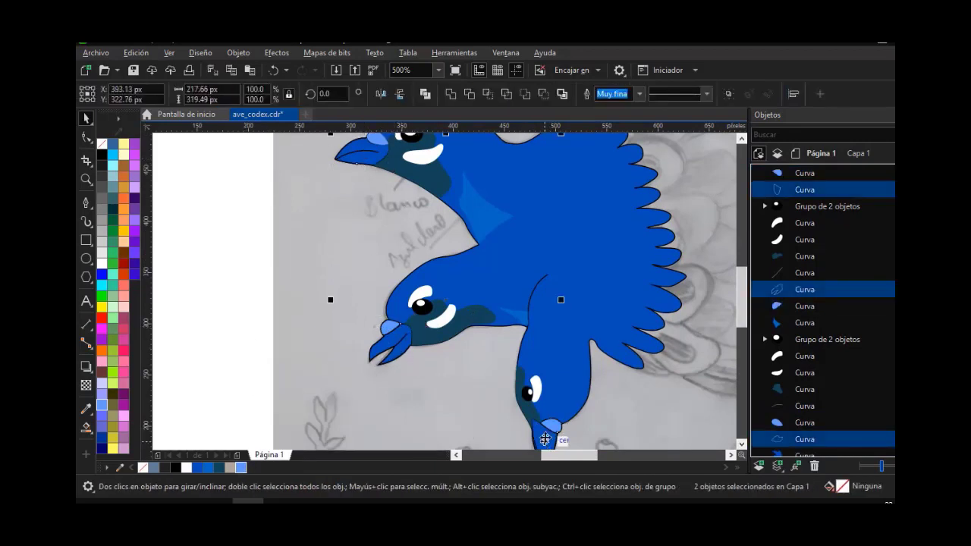
pyautogui.click(232, 468)
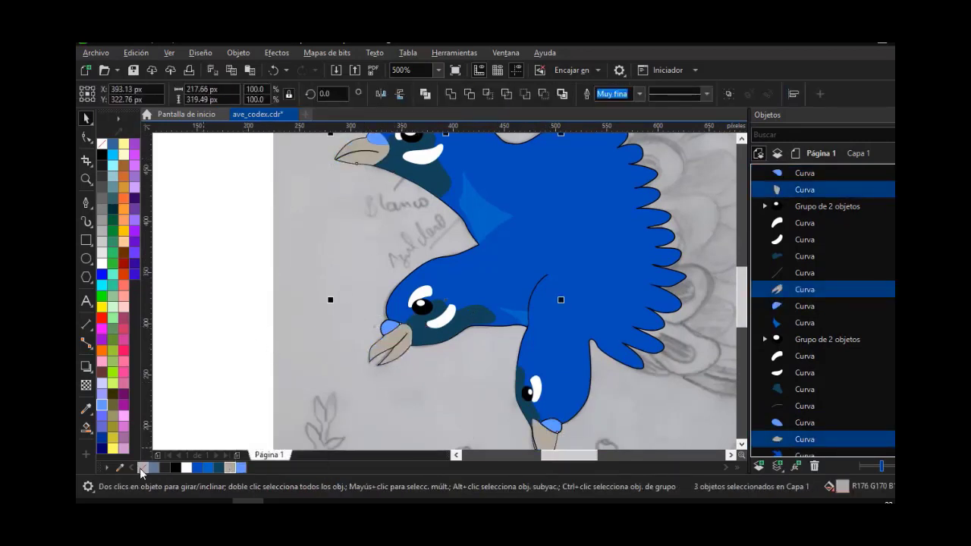
# Remove the outlines from the blue bumps at the base of the middle and bottom heads' beaks
pyautogui.doubleClick(389, 327)
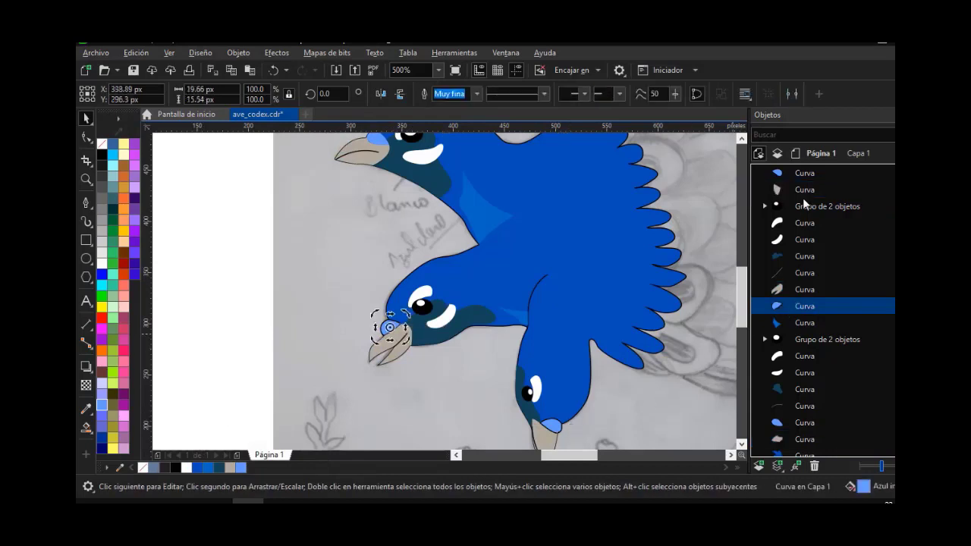
pyautogui.click(806, 175)
pyautogui.keyDown('ctrl'); pyautogui.click(798, 306); pyautogui.keyUp('ctrl')
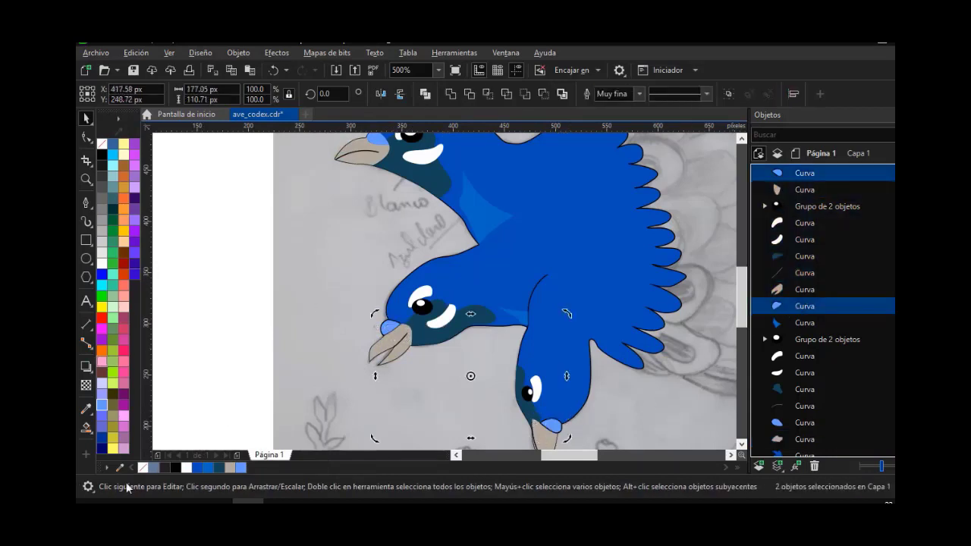
pyautogui.click(236, 330)
# Remove the outlines from the bird's blue body and its beaks
pyautogui.click(744, 139)
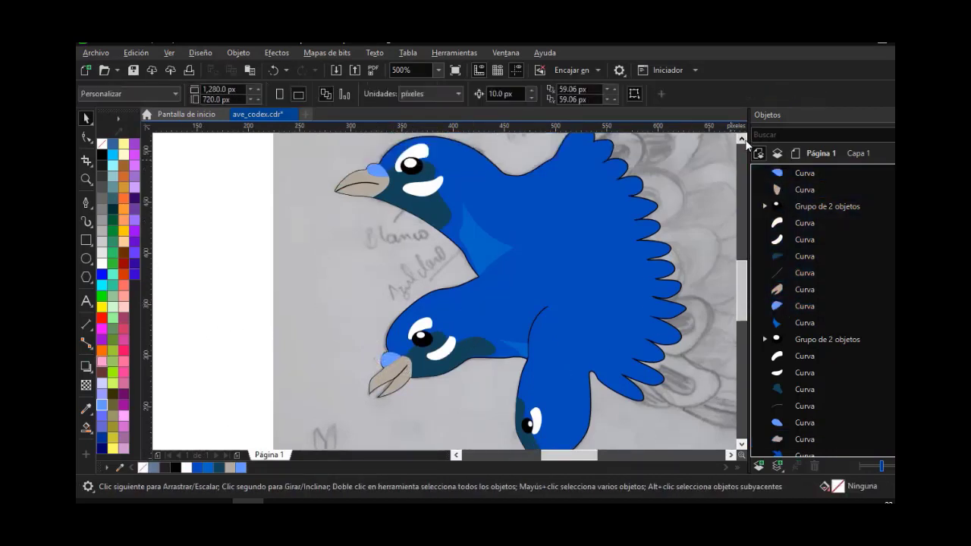
pyautogui.click(583, 263)
pyautogui.click(210, 334)
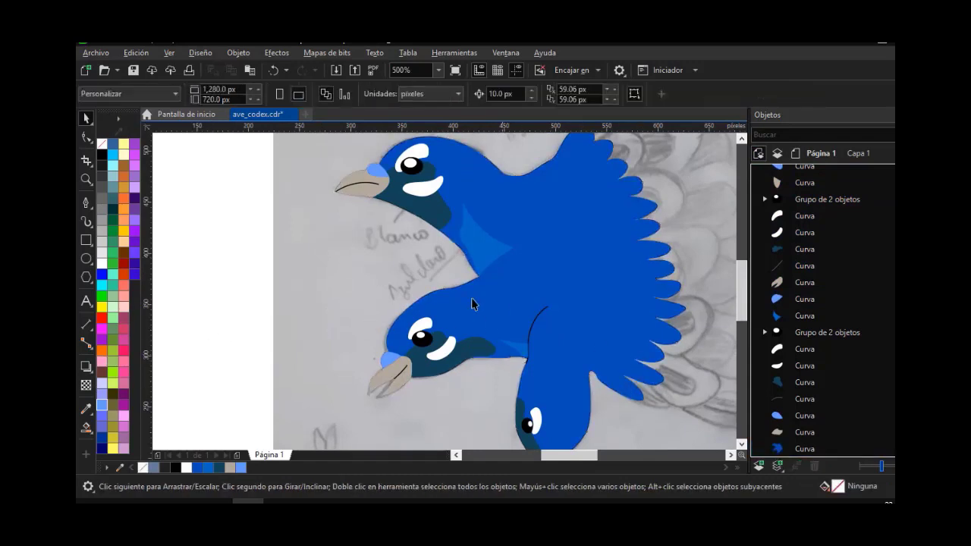
# Recolour the mouth line on the top head's beak with a darker grey shade of the beak colour
pyautogui.click(364, 197)
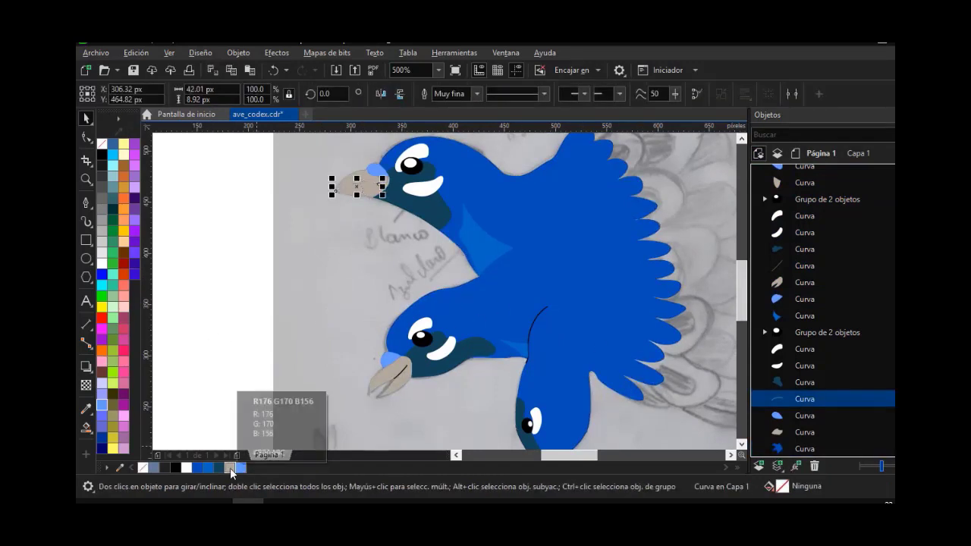
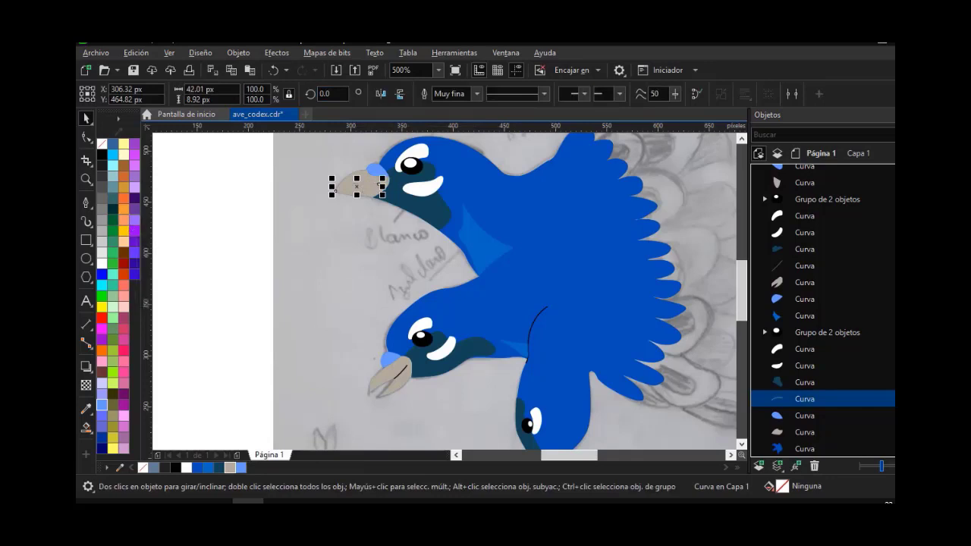
pyautogui.press('F12')
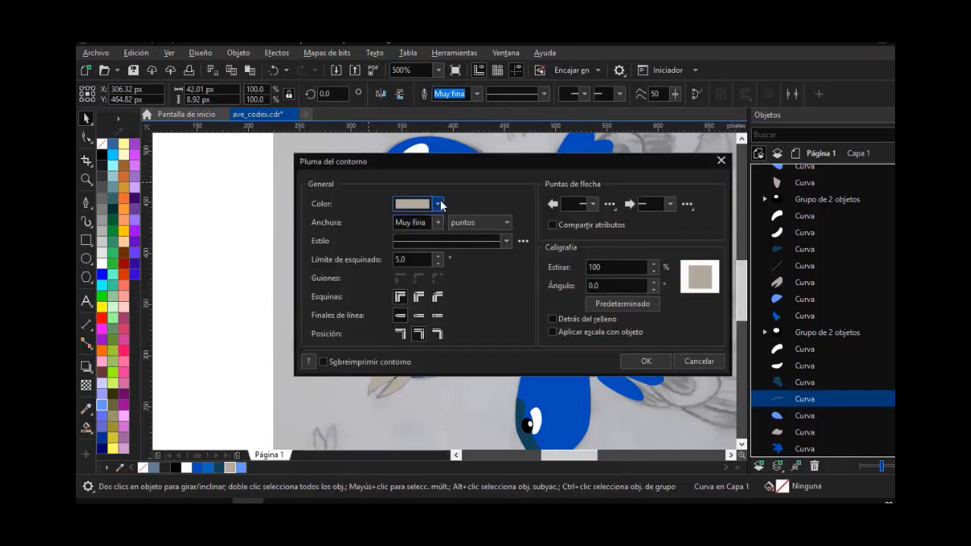
pyautogui.click(438, 204)
pyautogui.click(407, 230)
pyautogui.moveTo(413, 286); pyautogui.dragTo(408, 308)
pyautogui.click(635, 362)
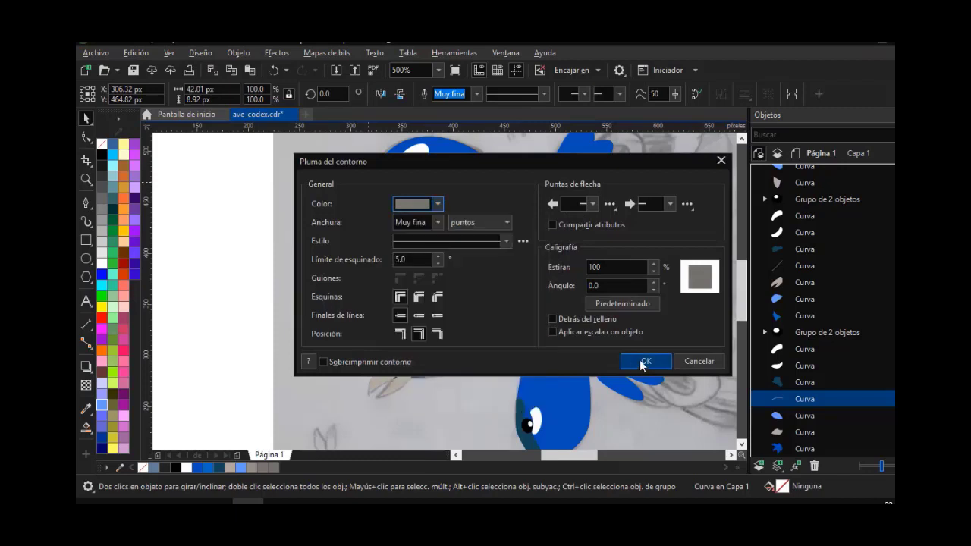
pyautogui.click(642, 363)
pyautogui.click(266, 332)
# Apply the same dark grey to the mouth lines on the middle and bottom heads' beaks
pyautogui.click(404, 373)
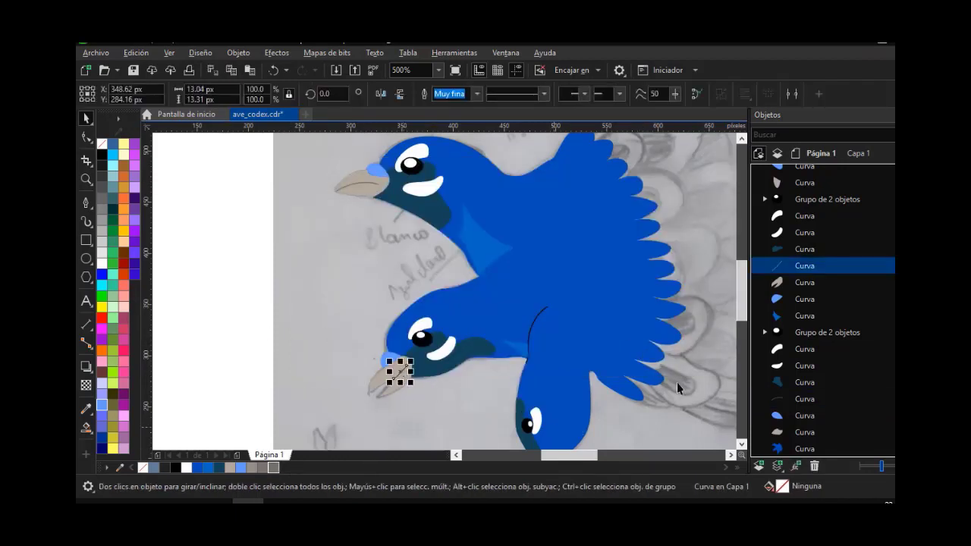
pyautogui.scroll(-3, 678, 388)
pyautogui.click(543, 383)
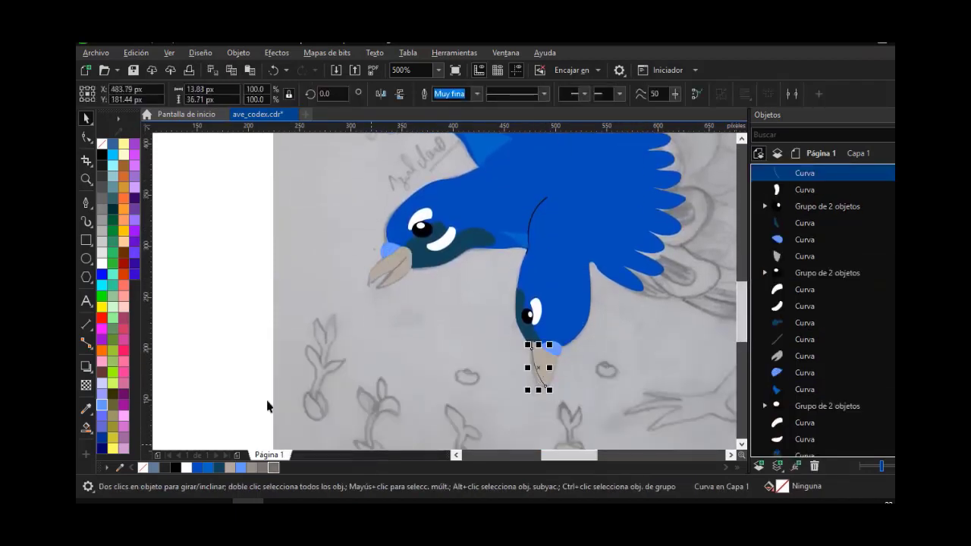
pyautogui.click(267, 406)
pyautogui.click(536, 219)
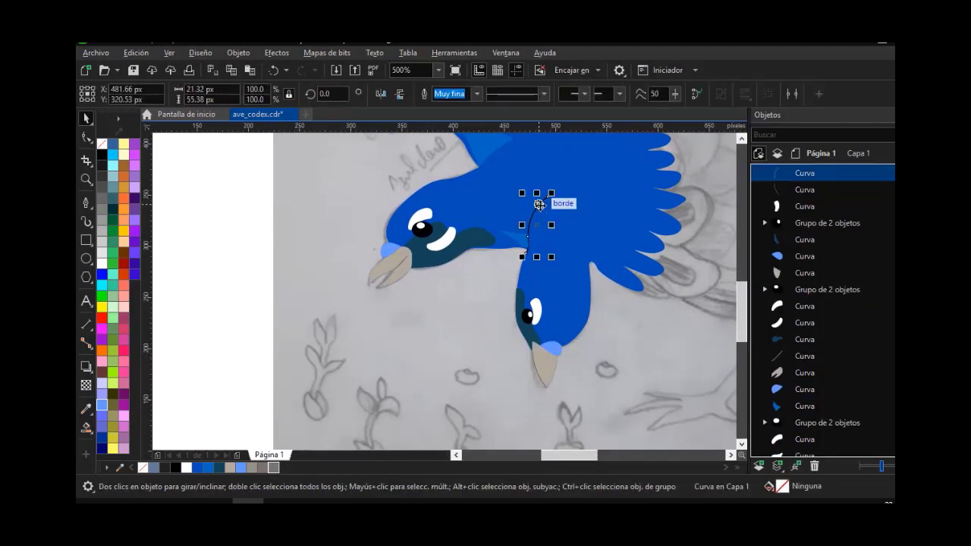
pyautogui.scroll(3, 742, 136)
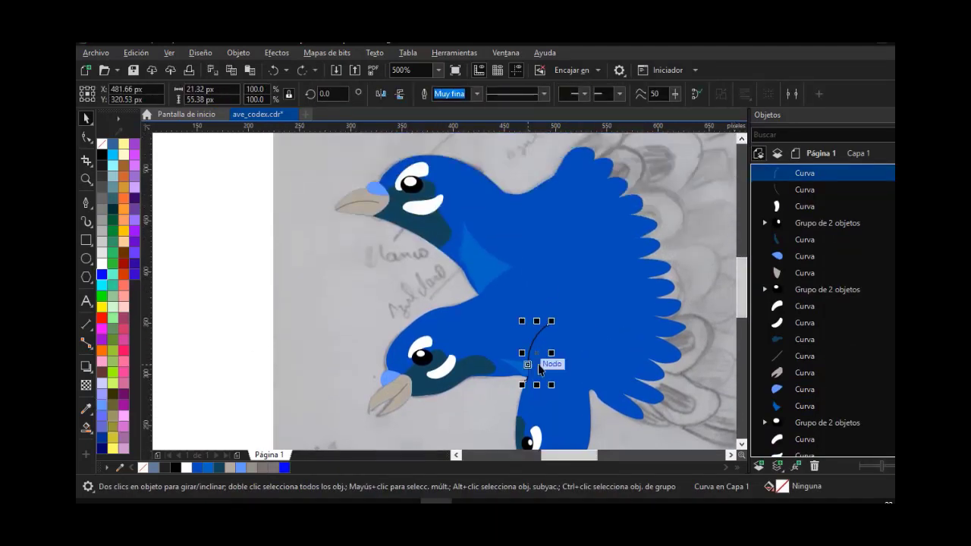
pyautogui.click(543, 373)
pyautogui.scroll(1, 543, 373)
pyautogui.press('F10')
pyautogui.click(551, 277)
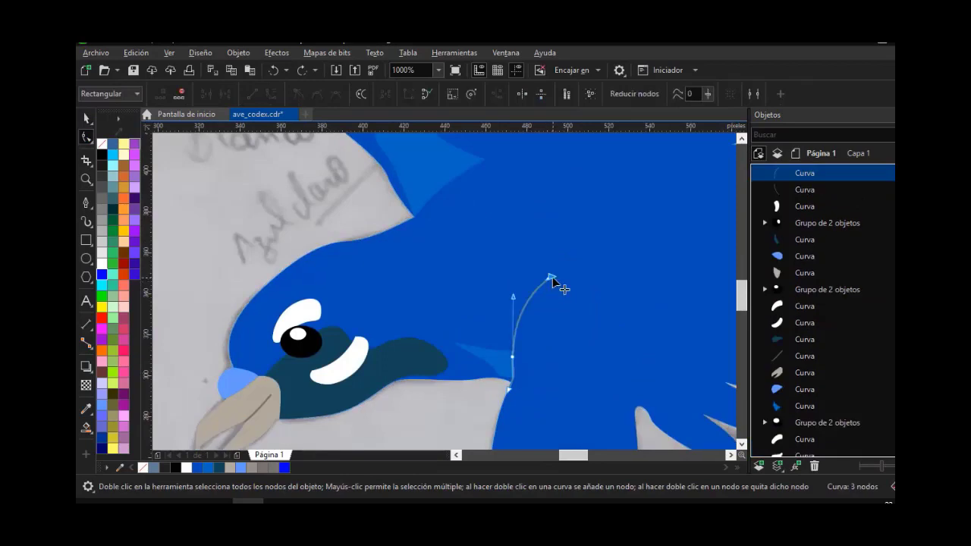
pyautogui.press('space')
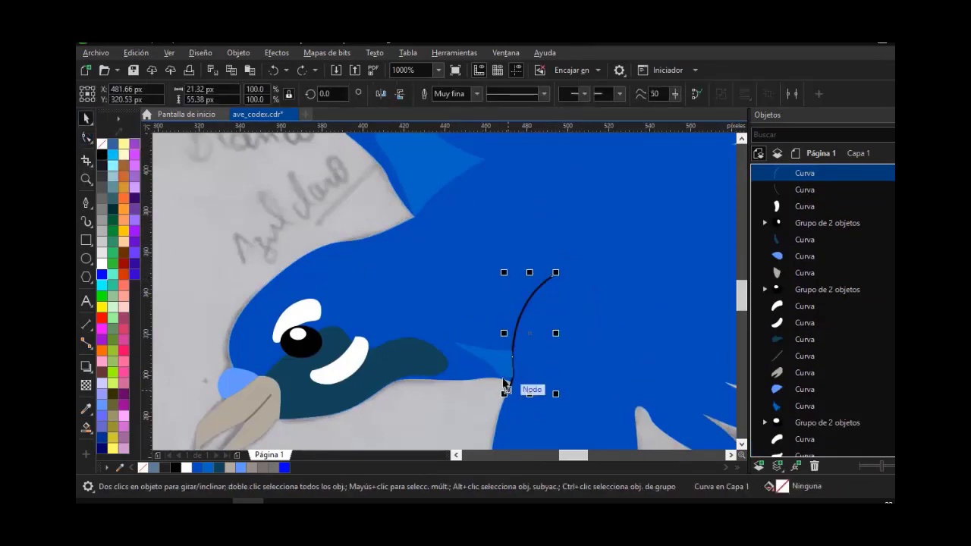
# Place a rotated copy of the middle neck's lighter blue patch over the curved neck line and reshape its nodes so it bulges beyond the line
pyautogui.rightClick(553, 315)
pyautogui.moveTo(518, 334); pyautogui.dragTo(551, 371)
pyautogui.click(550, 324)
pyautogui.click(86, 138)
pyautogui.moveTo(556, 297); pyautogui.dragTo(496, 286)
pyautogui.moveTo(519, 333); pyautogui.dragTo(526, 351)
pyautogui.doubleClick(509, 350)
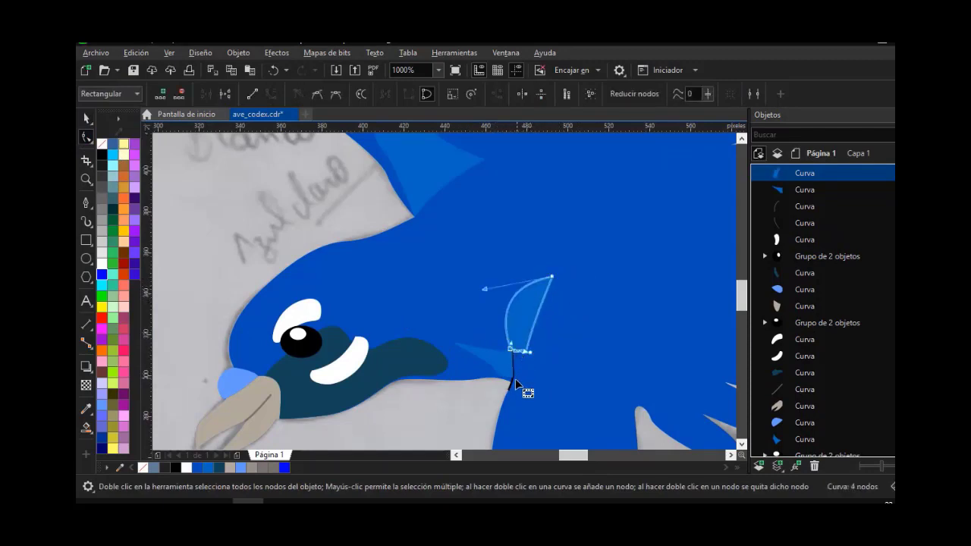
# Create a crescent with Smart Fill between the curved neck line and the overlapping patch copy, and delete the copy
pyautogui.click(86, 119)
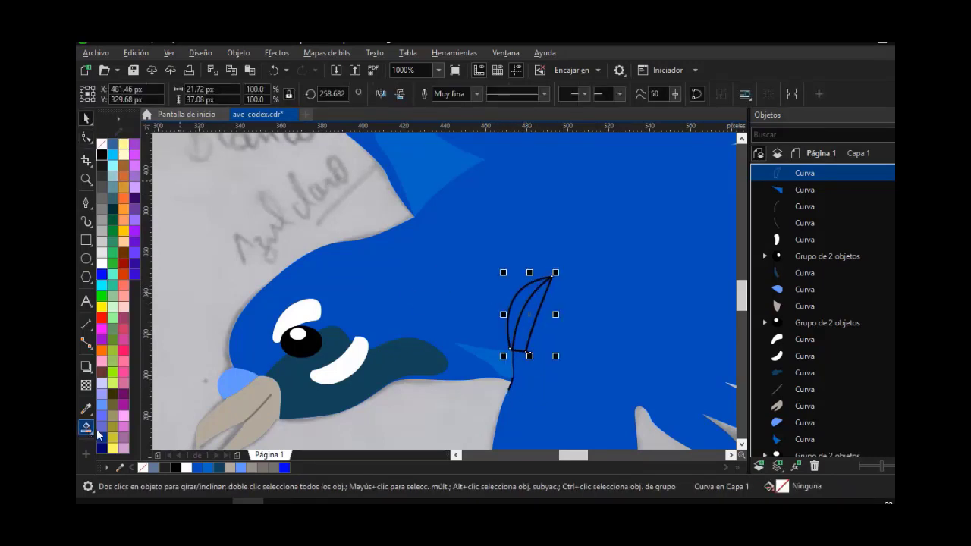
pyautogui.click(87, 427)
pyautogui.click(525, 294)
pyautogui.click(85, 120)
pyautogui.click(541, 311)
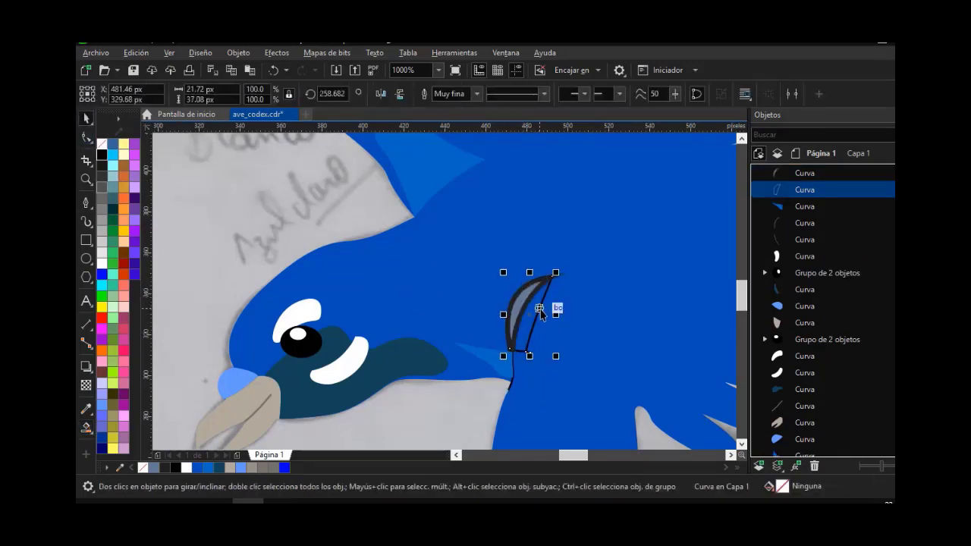
pyautogui.press('Delete')
# Fill the crescent with the lighter blue R1 G102 B194 sampled from the artwork and remove its outline
pyautogui.click(526, 313)
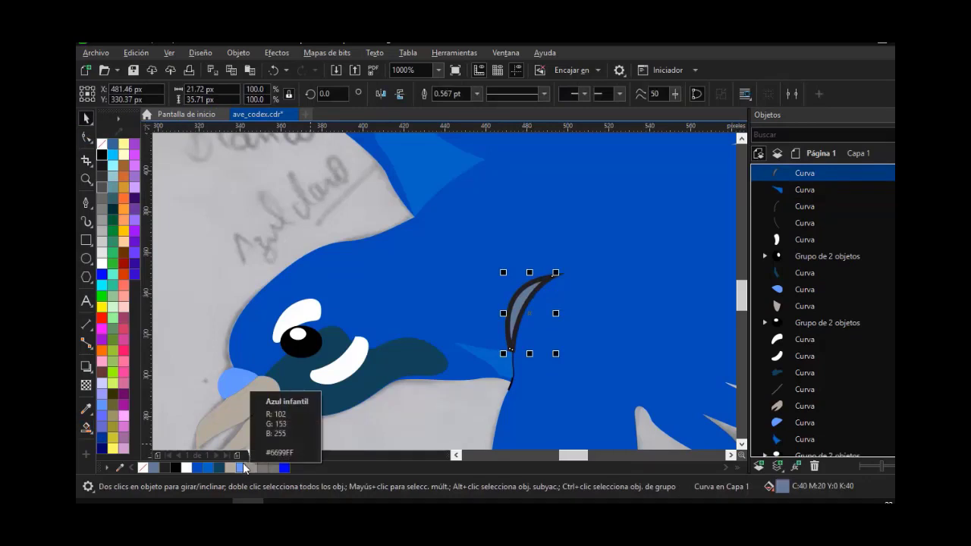
pyautogui.click(245, 468)
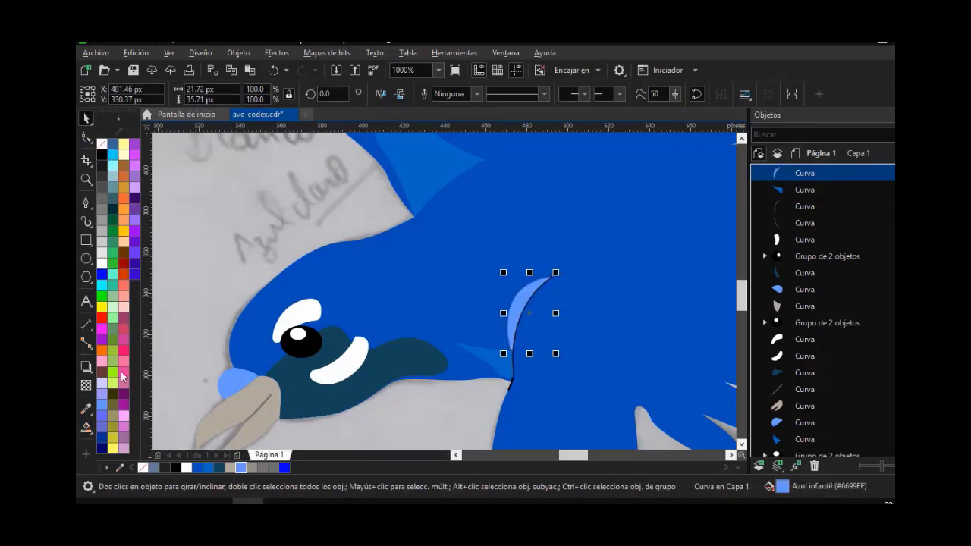
pyautogui.press('i')
pyautogui.click(567, 355)
pyautogui.click(545, 301)
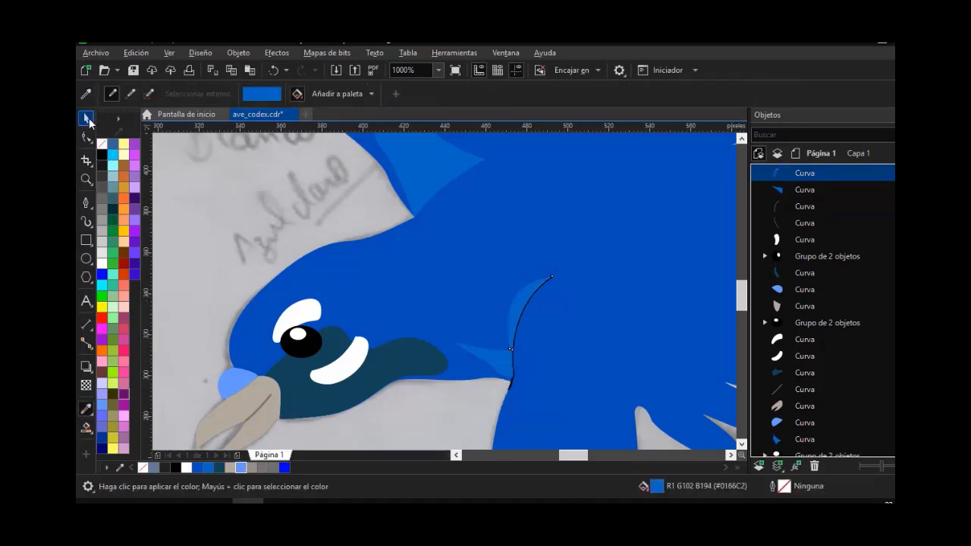
pyautogui.click(88, 120)
# Delete the curved black line at the base of the bottom head's neck
pyautogui.press('F10')
pyautogui.click(509, 388)
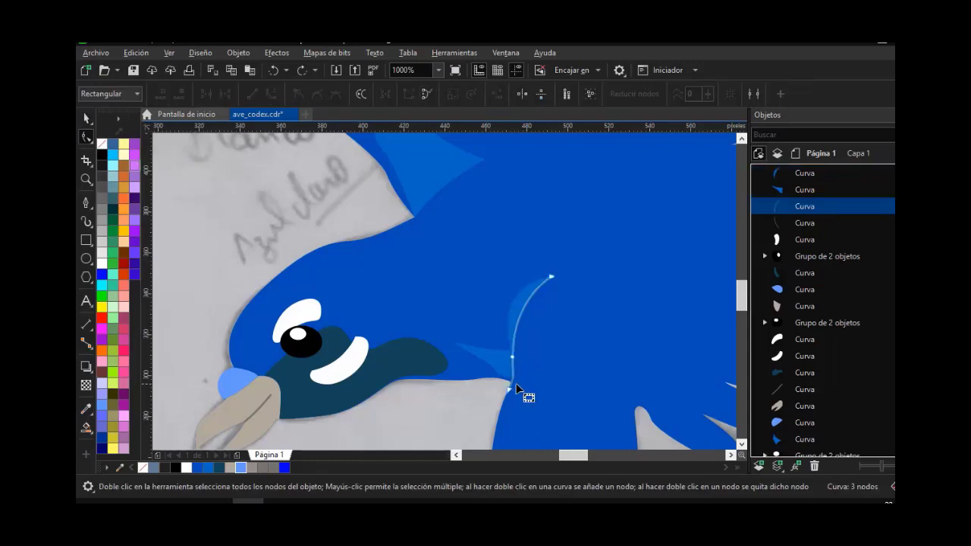
pyautogui.press('Delete')
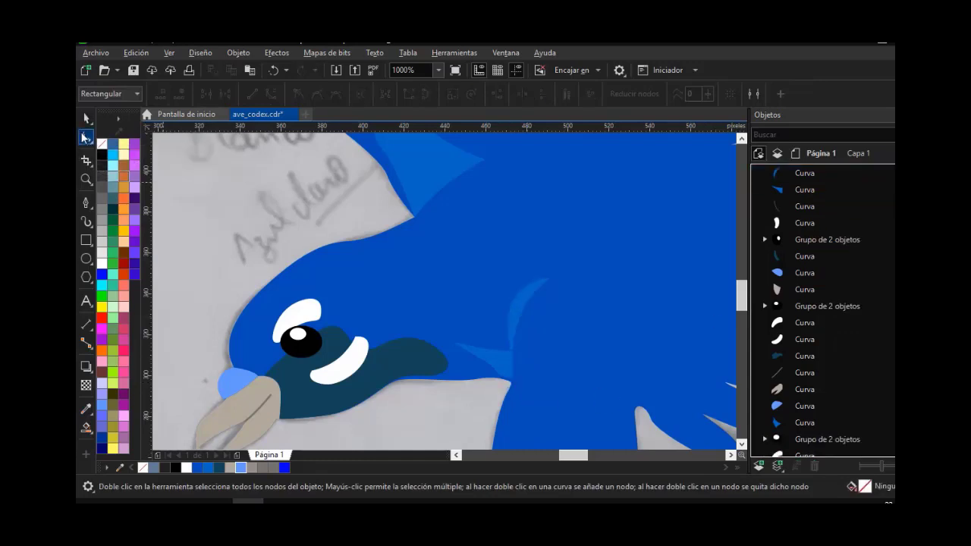
# Adjust the crescent's lower nodes so its tip meets the middle neck's lighter blue patch
pyautogui.click(521, 348)
pyautogui.scroll(3, 510, 352)
pyautogui.moveTo(531, 343); pyautogui.dragTo(510, 361)
pyautogui.click(520, 347)
pyautogui.scroll(-3, 525, 305)
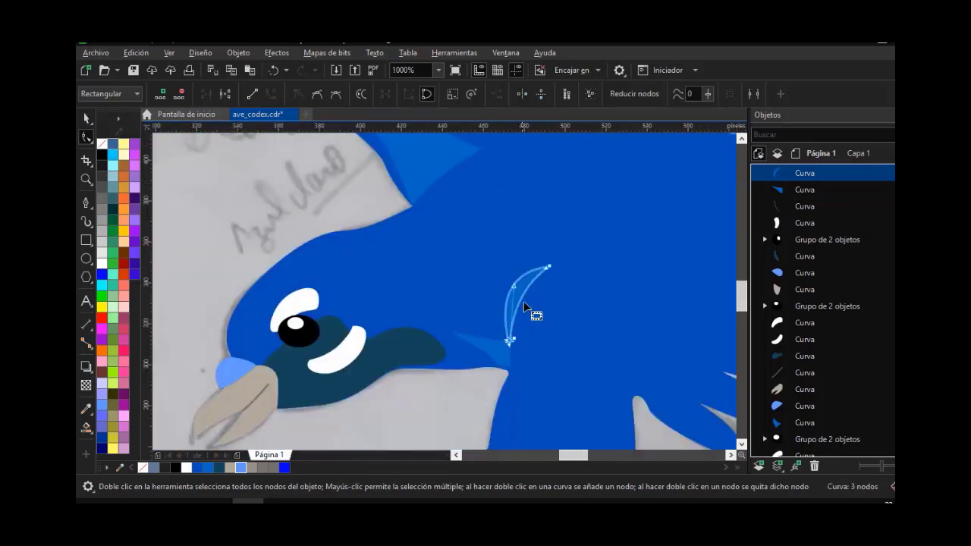
pyautogui.click(86, 119)
pyautogui.click(220, 201)
pyautogui.scroll(-1, 414, 294)
pyautogui.moveTo(429, 326); pyautogui.dragTo(294, 368)
pyautogui.scroll(2, 294, 371)
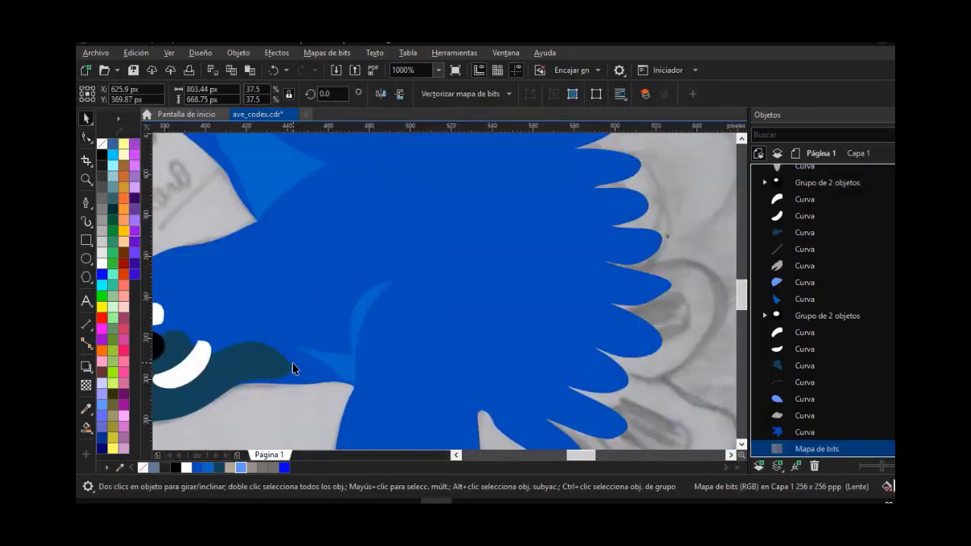
# Reshape the crescent highlight on the lower neck with the Shape tool, widening its lower end and refining its outer curve
pyautogui.press('space')
pyautogui.click(497, 201)
pyautogui.click(496, 201)
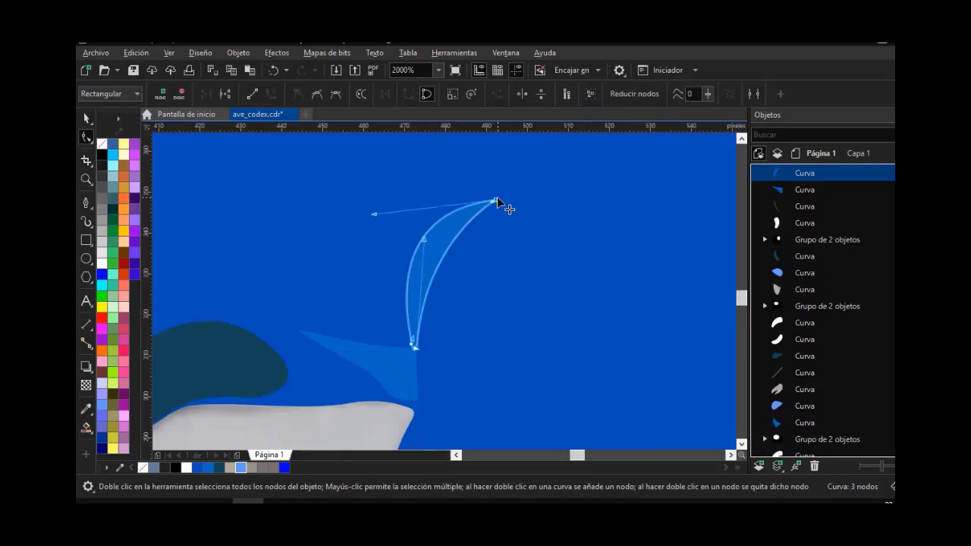
pyautogui.click(351, 215)
pyautogui.click(495, 200)
pyautogui.click(362, 215)
pyautogui.moveTo(410, 347); pyautogui.dragTo(392, 347)
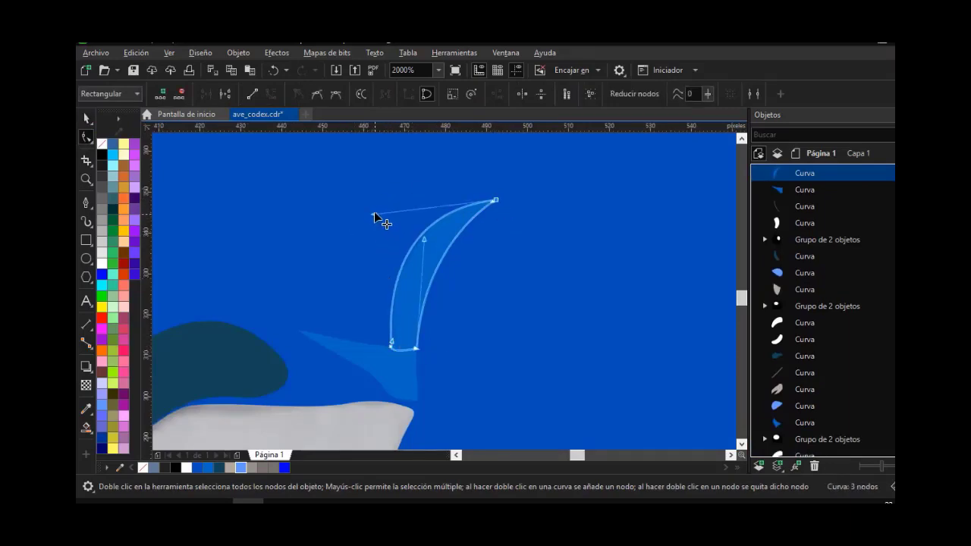
pyautogui.moveTo(374, 214); pyautogui.dragTo(373, 206)
# Weld the crescent highlight and the light-blue pointed shape beneath it into one shape
pyautogui.click(88, 121)
pyautogui.keyDown('shift'); pyautogui.click(406, 384); pyautogui.keyUp('shift')
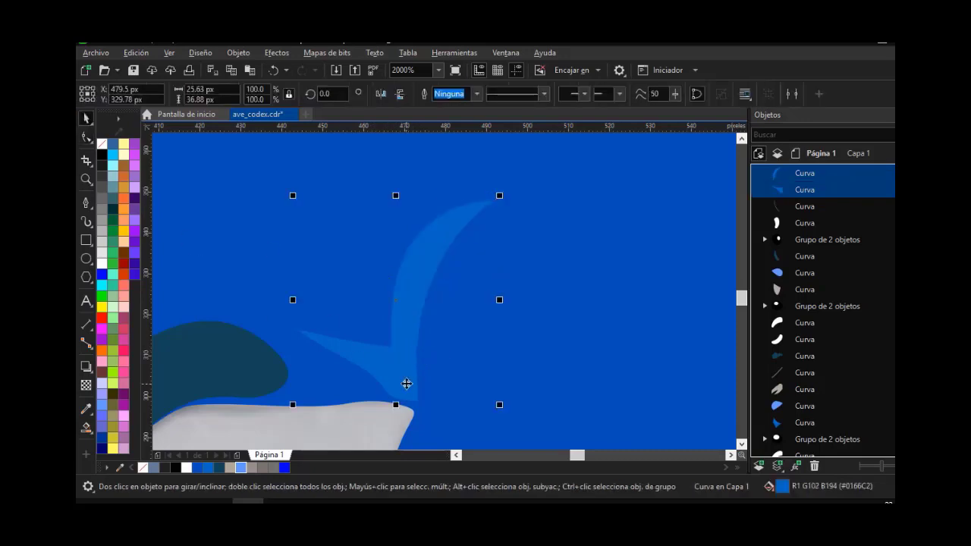
pyautogui.click(451, 96)
# Extend the upper tip of the merged neck highlight and adjust its outer curve
pyautogui.click(88, 138)
pyautogui.click(391, 342)
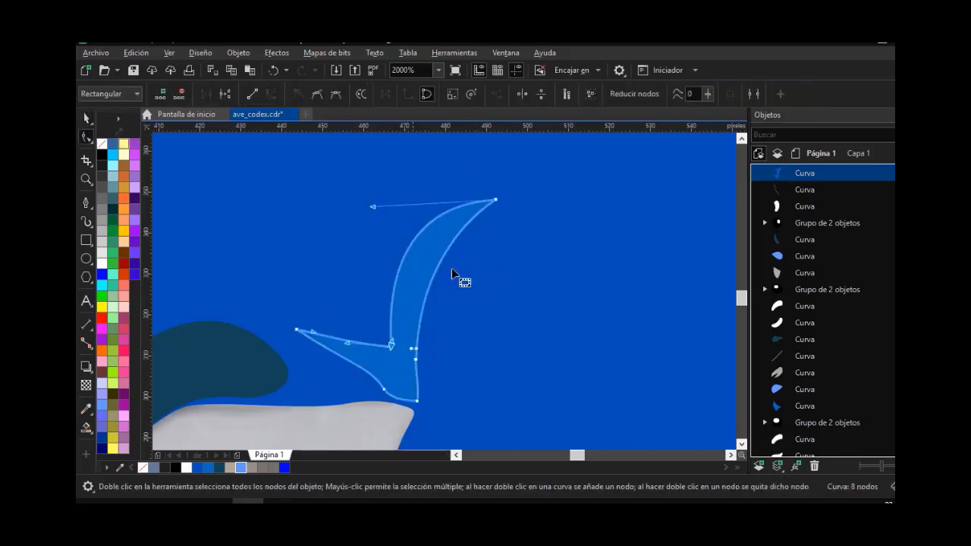
pyautogui.moveTo(494, 200); pyautogui.dragTo(481, 190)
pyautogui.moveTo(359, 197); pyautogui.dragTo(367, 238)
pyautogui.scroll(-1, 396, 232)
pyautogui.press('space')
# Give the blue body a linear gradient ending in dark blue #003C8F, running from the chest to the feathered edge
pyautogui.scroll(-2, 442, 201)
pyautogui.click(288, 237)
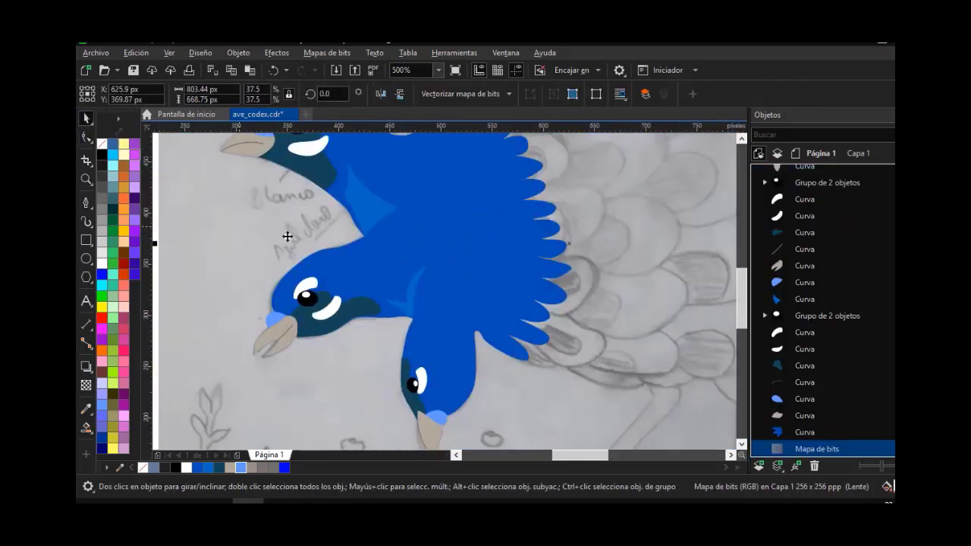
pyautogui.scroll(-2, 468, 305)
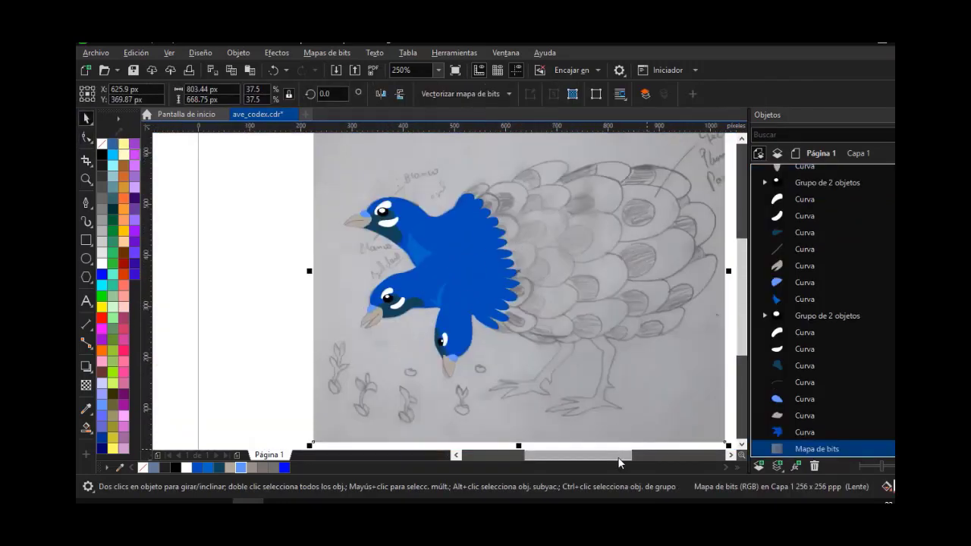
pyautogui.moveTo(618, 457); pyautogui.dragTo(634, 457)
pyautogui.click(186, 297)
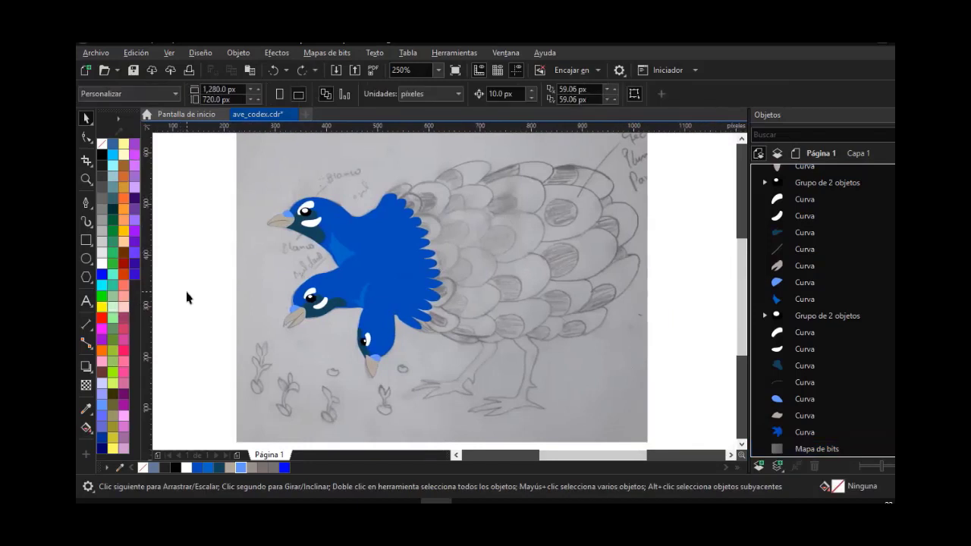
pyautogui.click(390, 271)
pyautogui.click(86, 428)
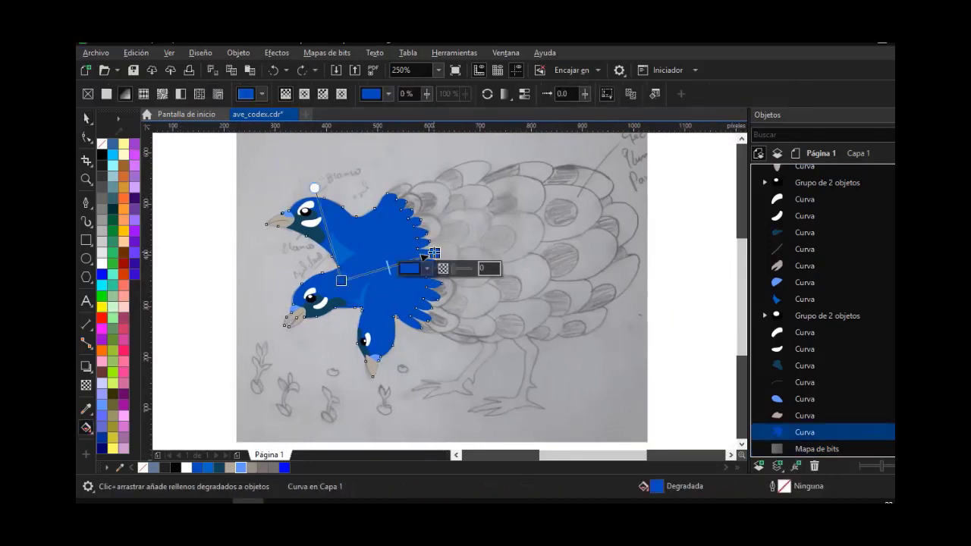
pyautogui.click(374, 94)
pyautogui.click(454, 183)
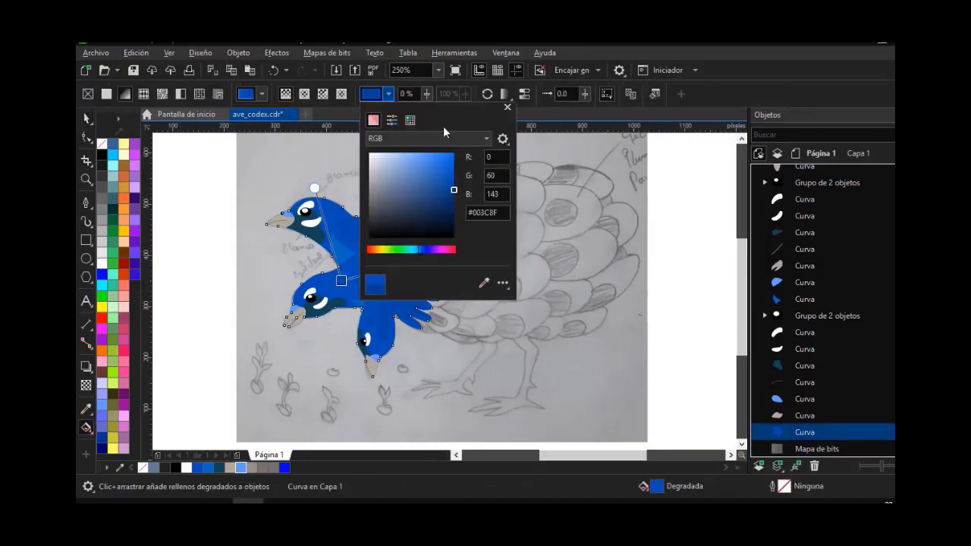
pyautogui.moveTo(443, 126); pyautogui.dragTo(579, 128)
pyautogui.click(435, 252)
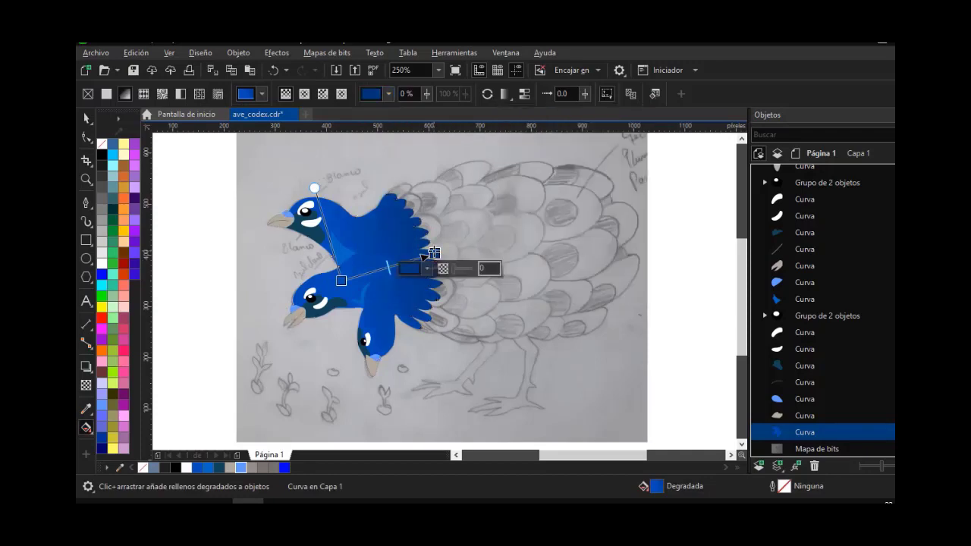
pyautogui.moveTo(341, 280); pyautogui.dragTo(361, 271)
pyautogui.moveTo(435, 254); pyautogui.dragTo(432, 258)
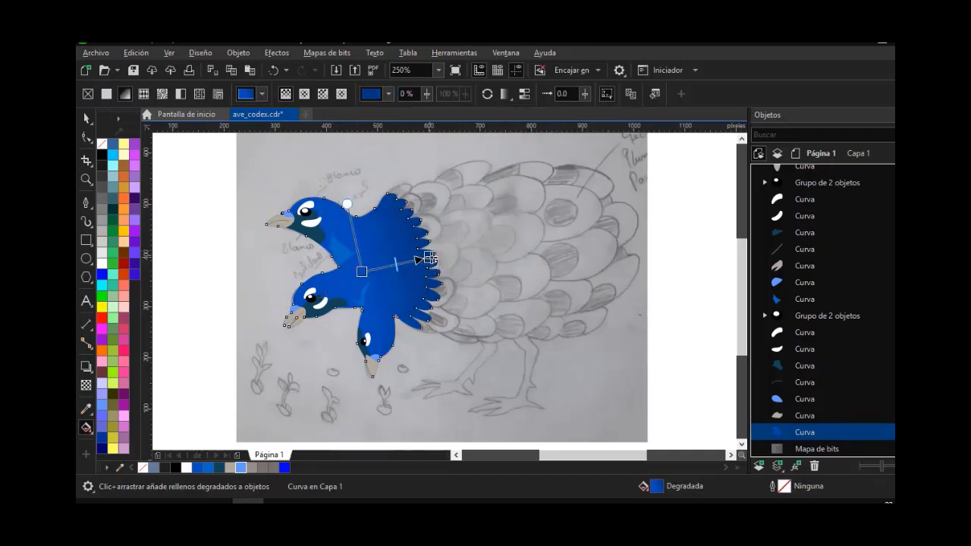
# Adjust the body outline at the nape and raise the topmost feather lobe with the Shape tool
pyautogui.click(86, 119)
pyautogui.scroll(2, 384, 196)
pyautogui.click(87, 137)
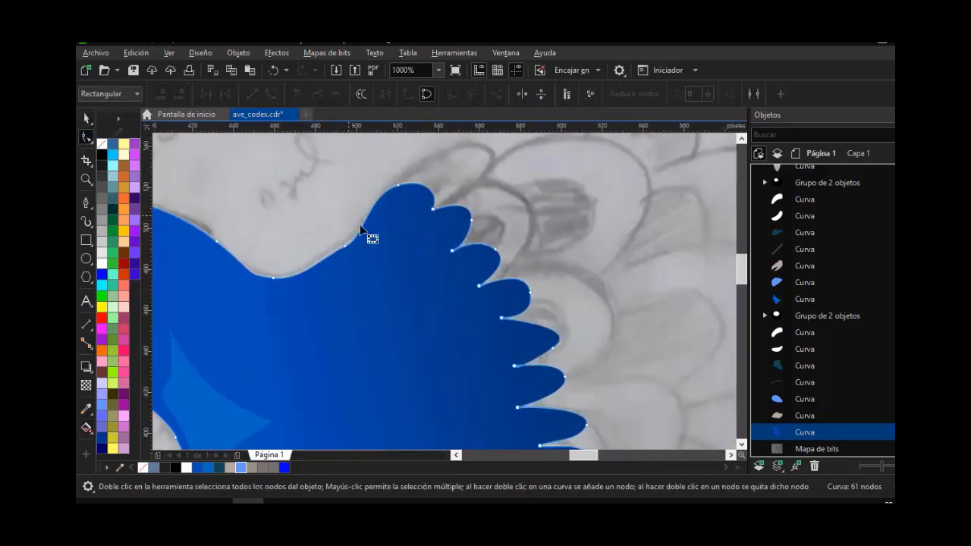
pyautogui.click(346, 253)
pyautogui.moveTo(399, 186); pyautogui.dragTo(399, 174)
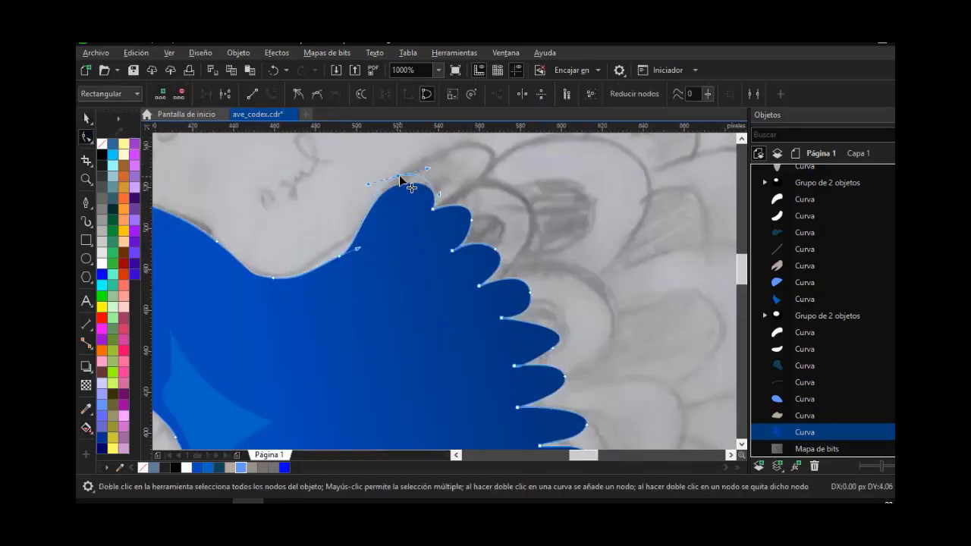
pyautogui.scroll(-4, 272, 270)
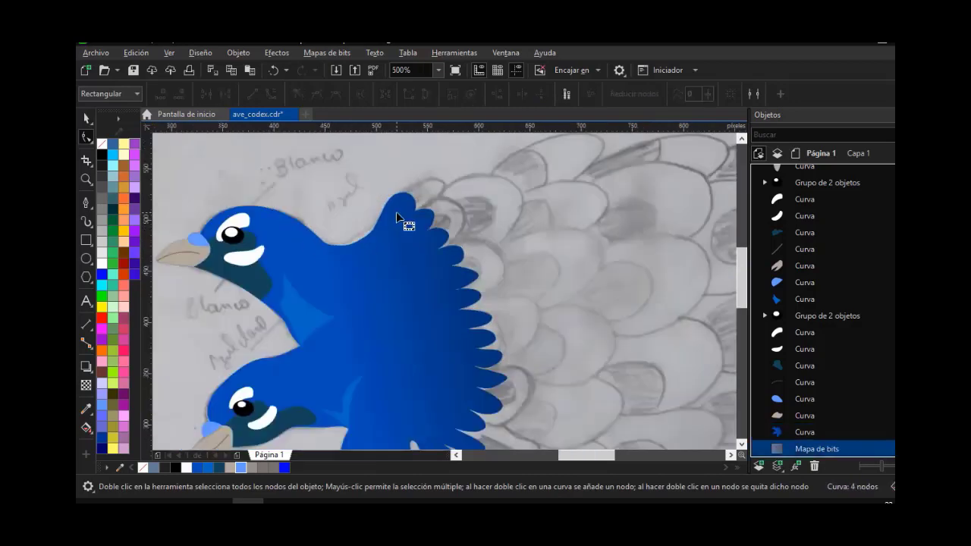
# Round out the pointed feather lobes on the upper part of the body's scalloped edge by editing their nodes
pyautogui.scroll(5, 423, 230)
pyautogui.doubleClick(457, 286)
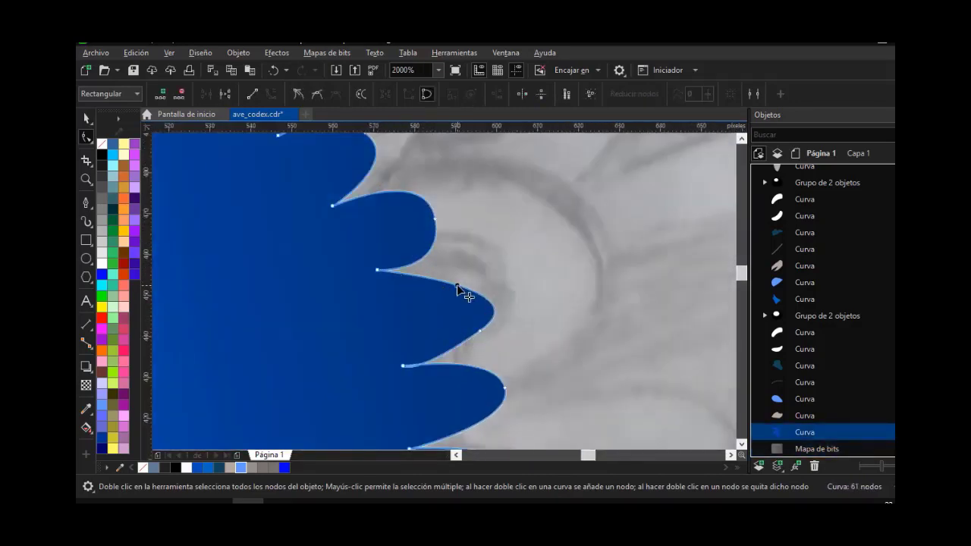
pyautogui.moveTo(458, 286); pyautogui.dragTo(450, 274)
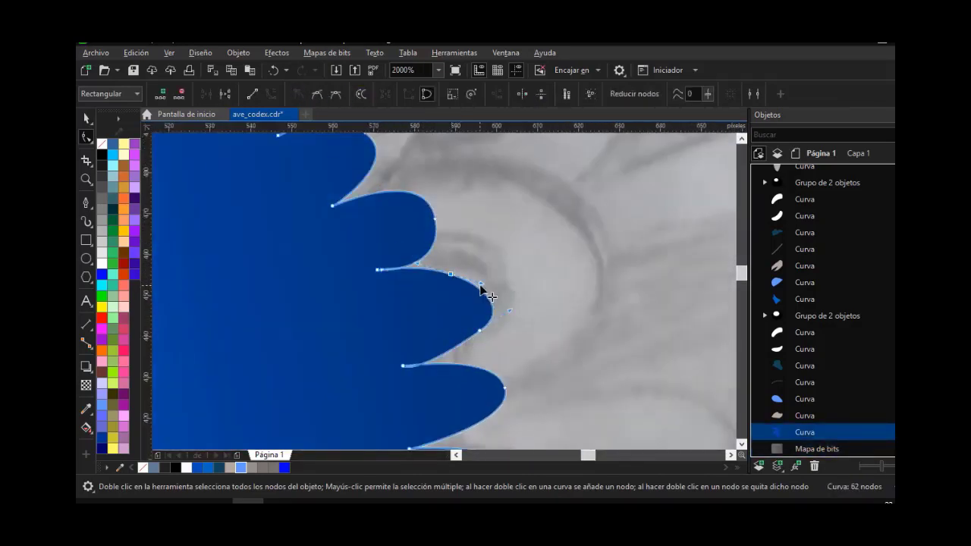
pyautogui.moveTo(479, 330); pyautogui.dragTo(501, 317)
pyautogui.moveTo(407, 371); pyautogui.dragTo(468, 355)
pyautogui.moveTo(377, 368); pyautogui.dragTo(430, 351)
pyautogui.scroll(2, 441, 376)
pyautogui.moveTo(497, 337); pyautogui.dragTo(433, 341)
pyautogui.doubleClick(508, 300)
pyautogui.scroll(-2, 449, 217)
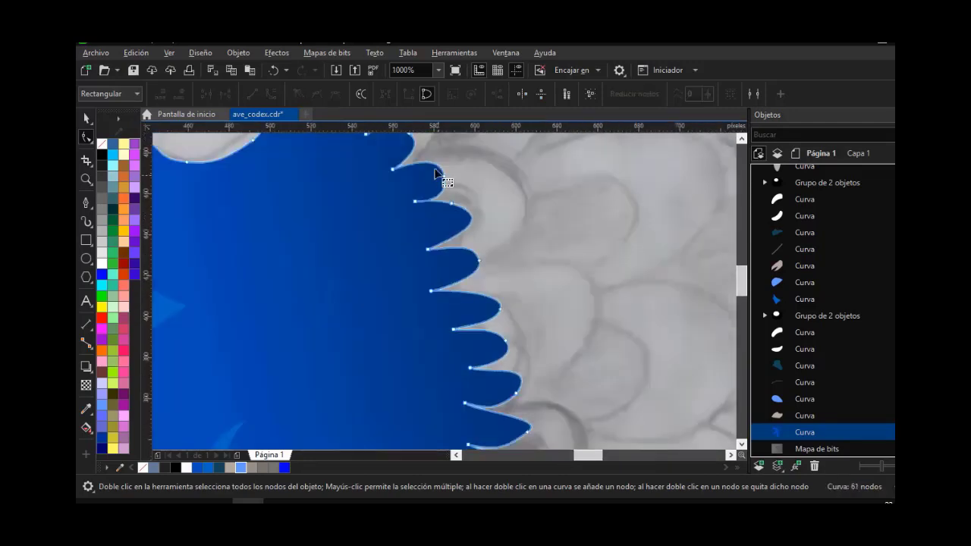
# Round out the two pointed feather lobes on the lower part of the body's scalloped edge
pyautogui.scroll(1, 458, 190)
pyautogui.scroll(-1, 452, 174)
pyautogui.scroll(-1, 442, 205)
pyautogui.scroll(2, 465, 331)
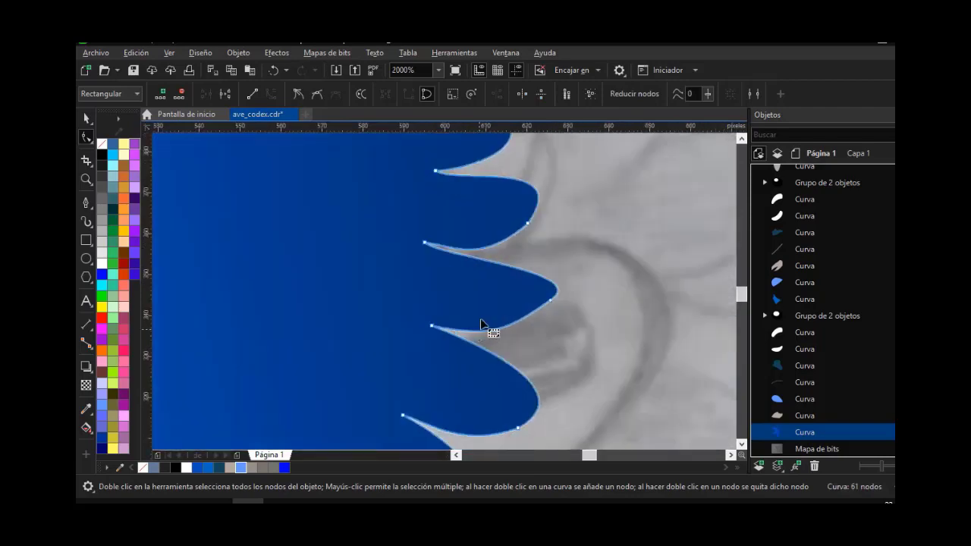
pyautogui.moveTo(552, 300); pyautogui.dragTo(552, 316)
pyautogui.moveTo(592, 287); pyautogui.dragTo(540, 223)
pyautogui.moveTo(583, 157); pyautogui.dragTo(574, 145)
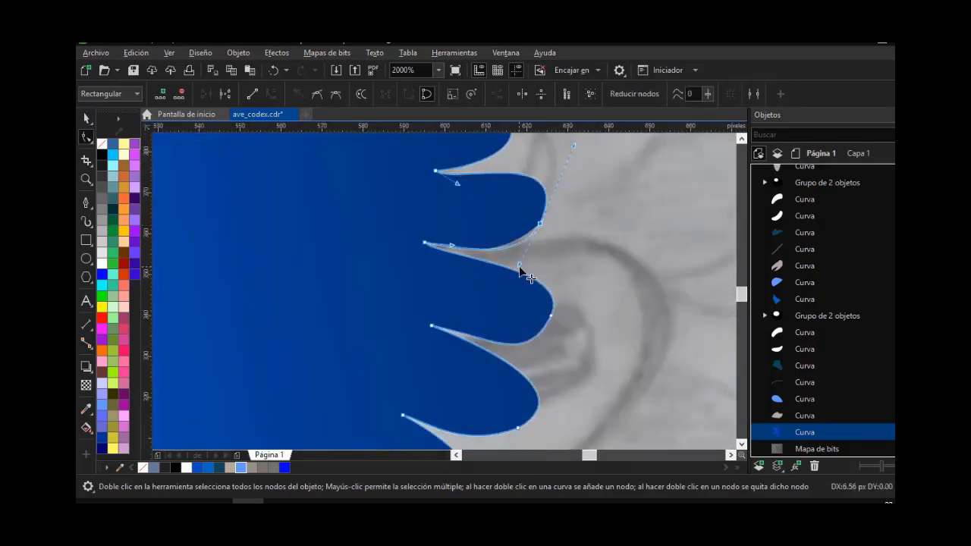
pyautogui.scroll(-2, 515, 279)
pyautogui.click(87, 119)
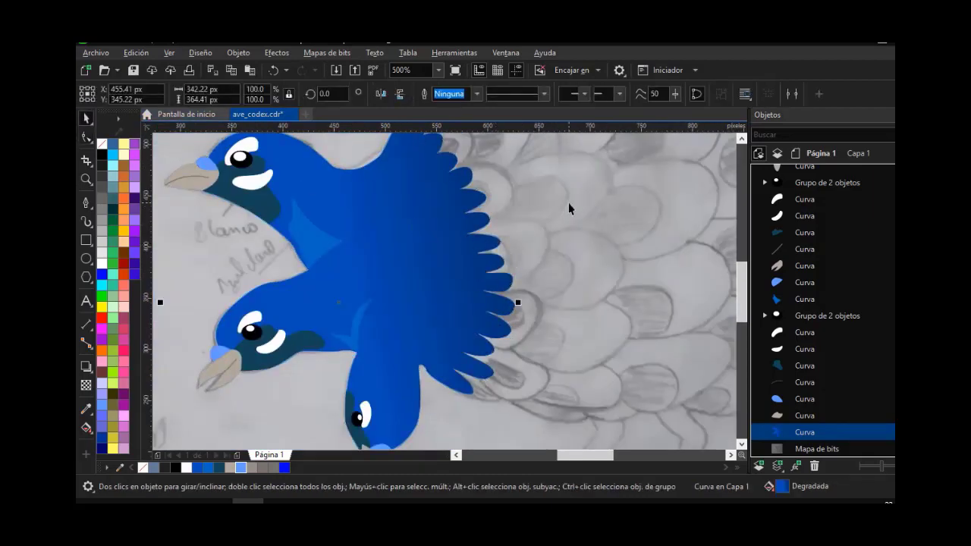
pyautogui.scroll(2, 159, 311)
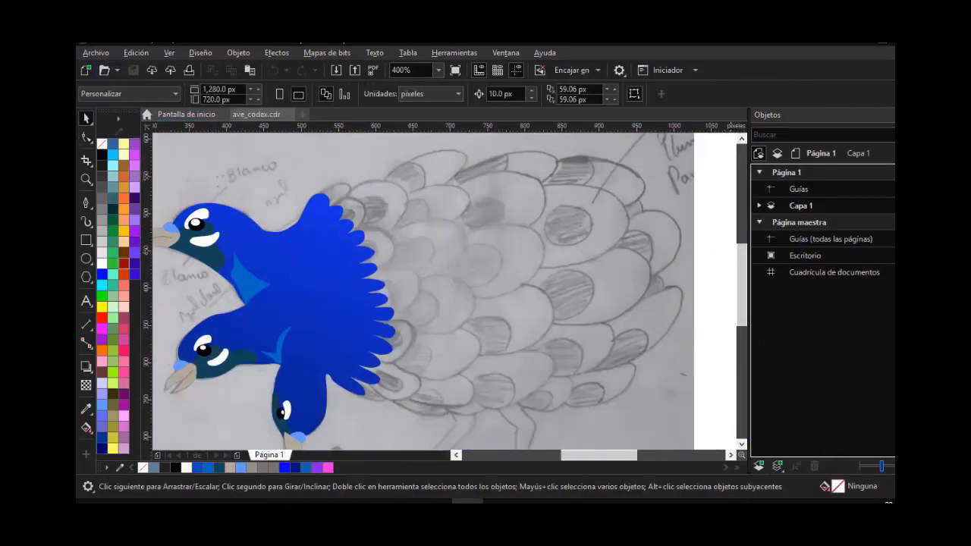
# Draw a vertical ellipse about 174 × 270 px over the middle of the sketched tail feathers
pyautogui.click(85, 258)
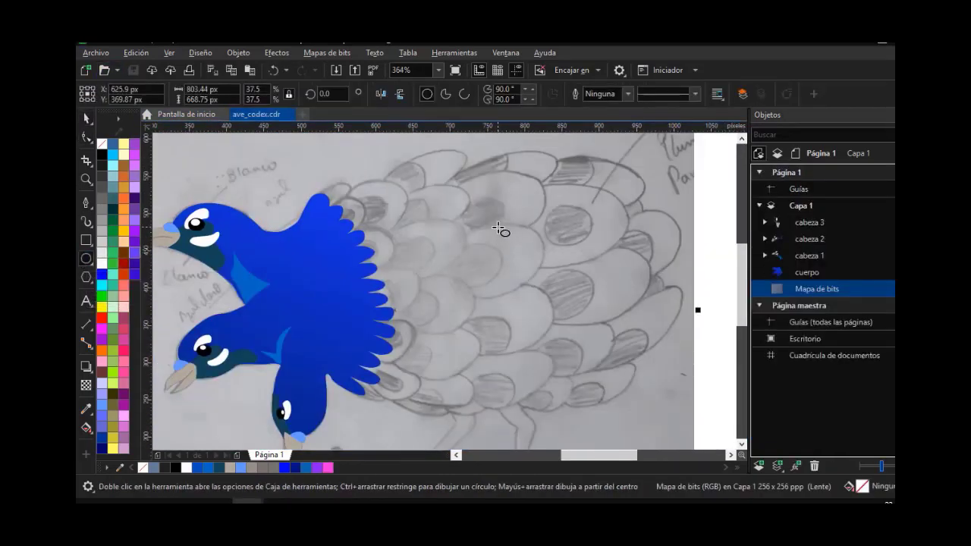
pyautogui.moveTo(498, 228); pyautogui.dragTo(661, 374)
pyautogui.press('space')
# Duplicate the ellipse and shrink the copy to about 166 × 248 px, keeping the bottoms aligned
pyautogui.hotkey('ctrl', 'c')
pyautogui.hotkey('ctrl', 'v')
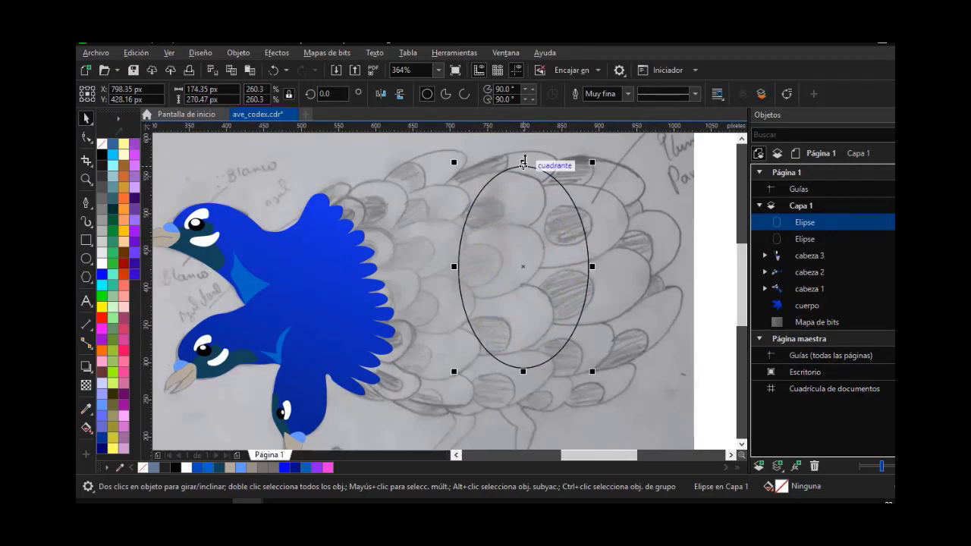
pyautogui.moveTo(524, 162); pyautogui.dragTo(527, 182)
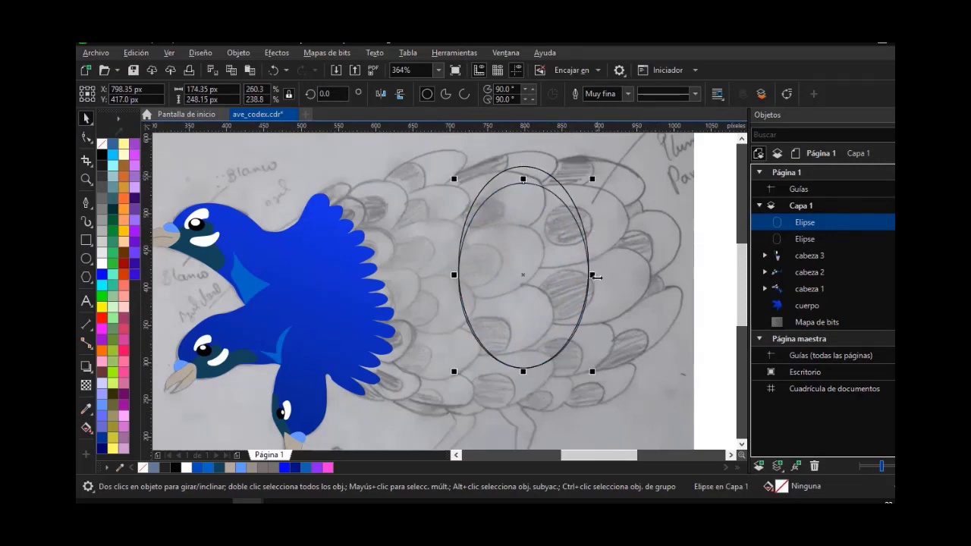
pyautogui.scroll(3, 585, 275)
pyautogui.moveTo(582, 273); pyautogui.dragTo(581, 273)
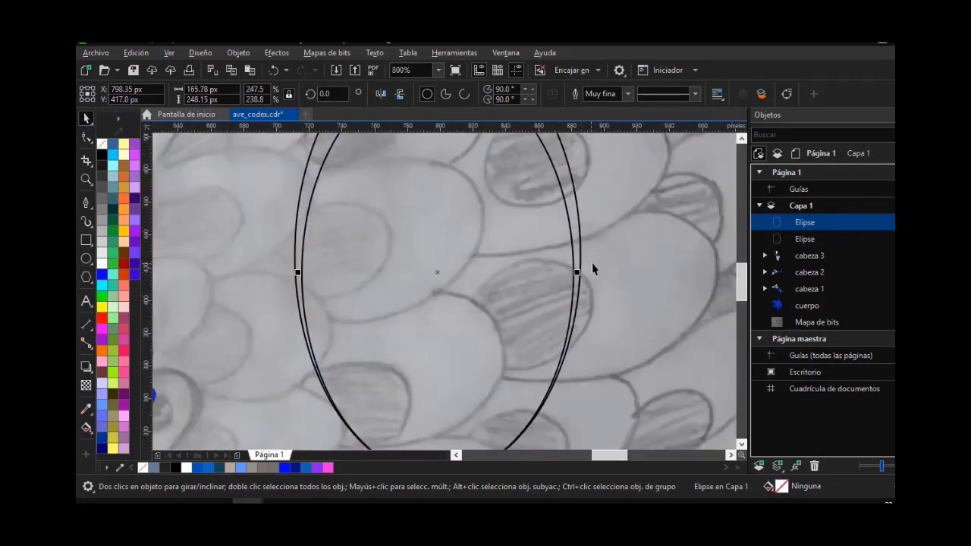
# Duplicate the second ellipse and reduce the copy to about 100 × 175 px, keeping it centred near the base
pyautogui.scroll(-3, 587, 365)
pyautogui.hotkey('ctrl', 'c')
pyautogui.hotkey('ctrl', 'v')
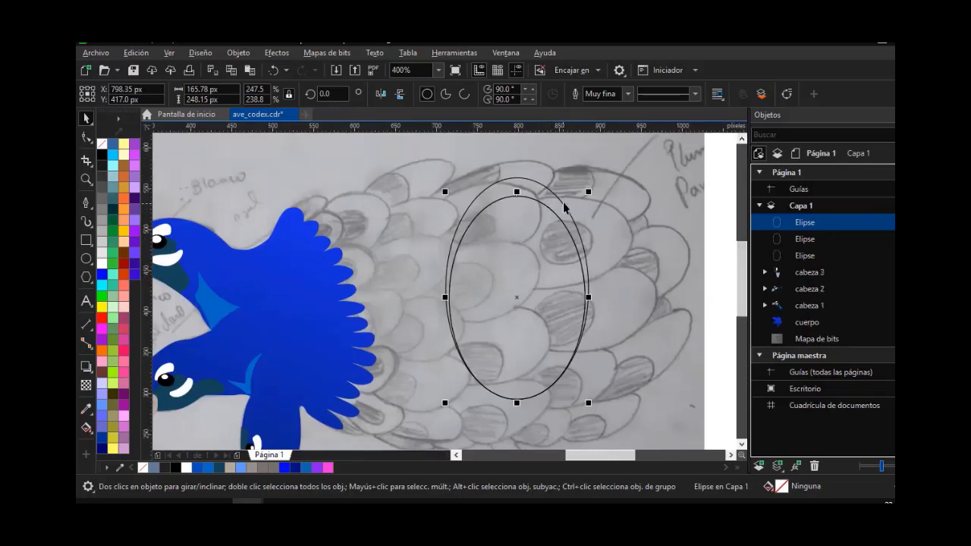
pyautogui.moveTo(519, 200); pyautogui.dragTo(517, 258)
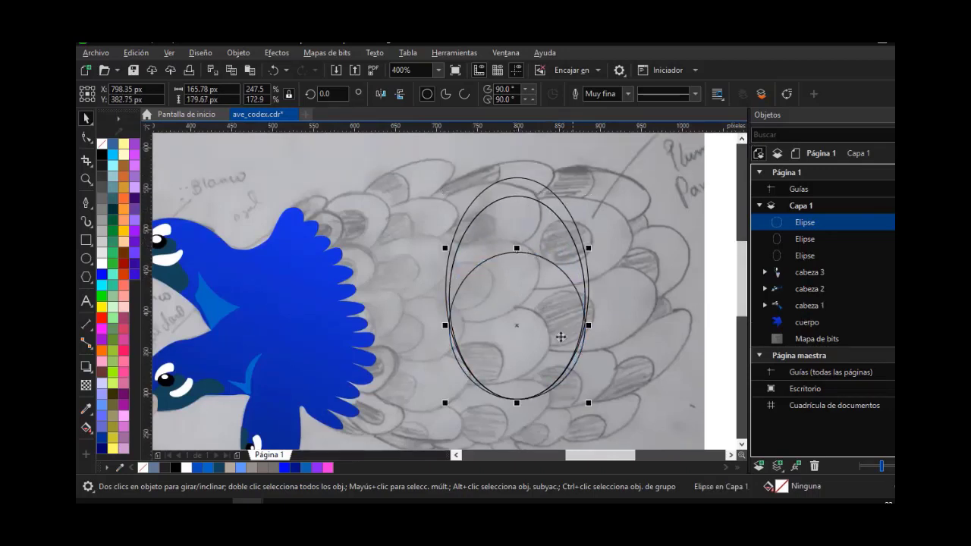
pyautogui.scroll(3, 559, 339)
pyautogui.moveTo(613, 314); pyautogui.dragTo(559, 314)
pyautogui.moveTo(474, 163); pyautogui.dragTo(475, 176)
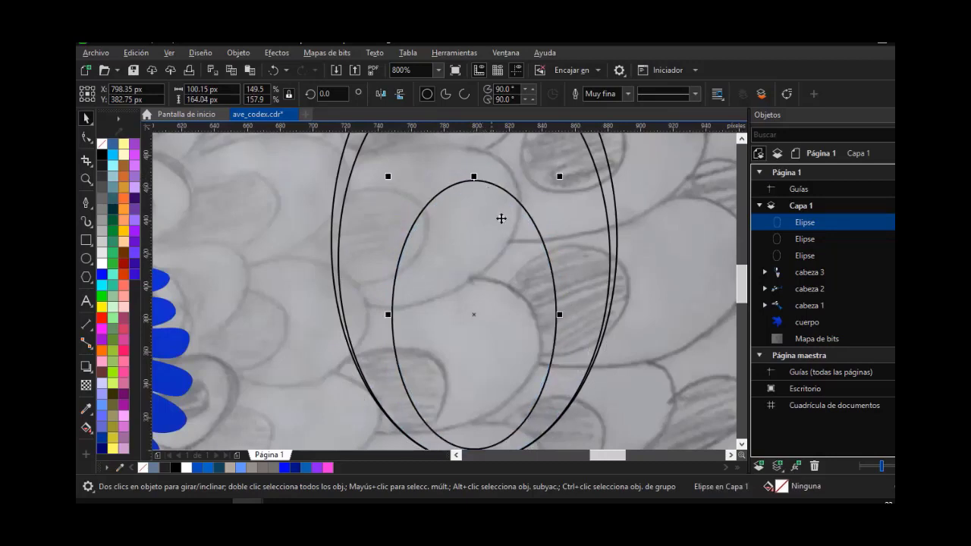
pyautogui.hotkey('ctrl', 'z')
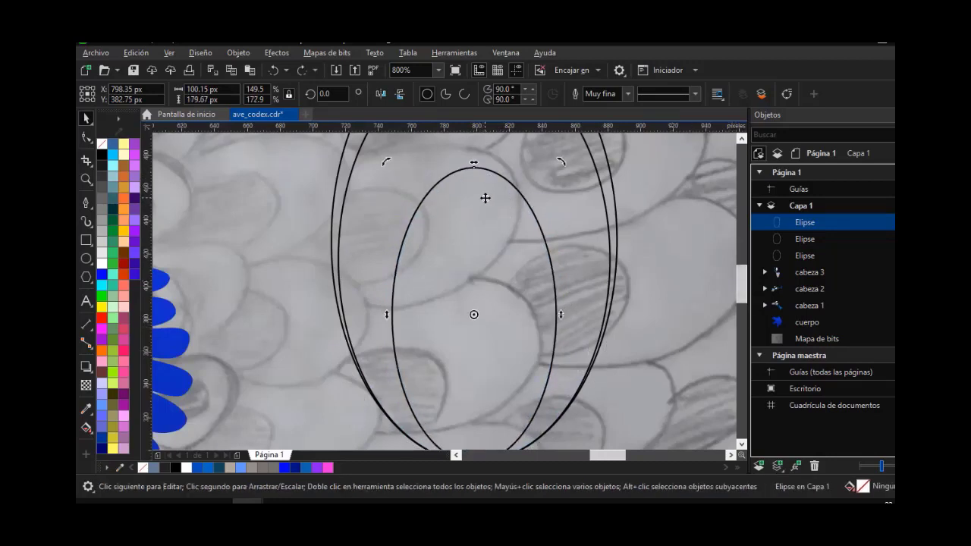
pyautogui.moveTo(475, 166)
pyautogui.mouseDown()
pyautogui.moveTo(474, 186)
pyautogui.moveTo(474, 175)
pyautogui.mouseUp()
# Duplicate the third ellipse and reduce the copy to about 79 × 118 px, keeping the bottoms aligned
pyautogui.scroll(-1, 484, 182)
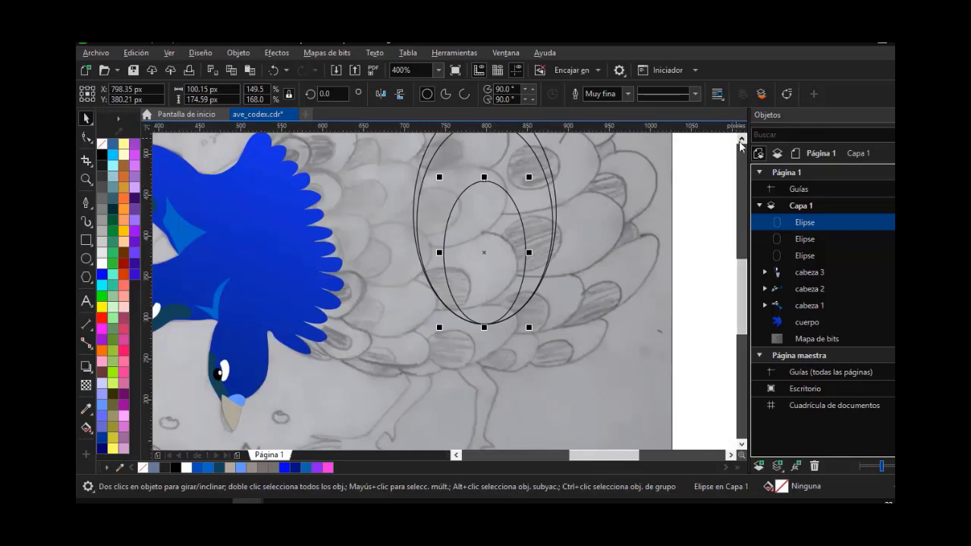
pyautogui.scroll(1, 491, 353)
pyautogui.press('KP_Add')
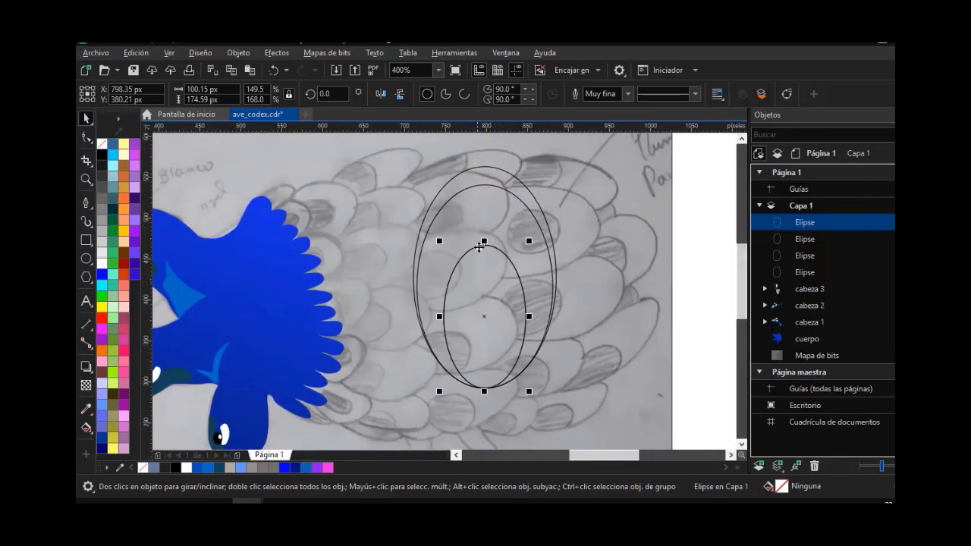
pyautogui.moveTo(484, 241); pyautogui.dragTo(485, 284)
pyautogui.scroll(1, 511, 360)
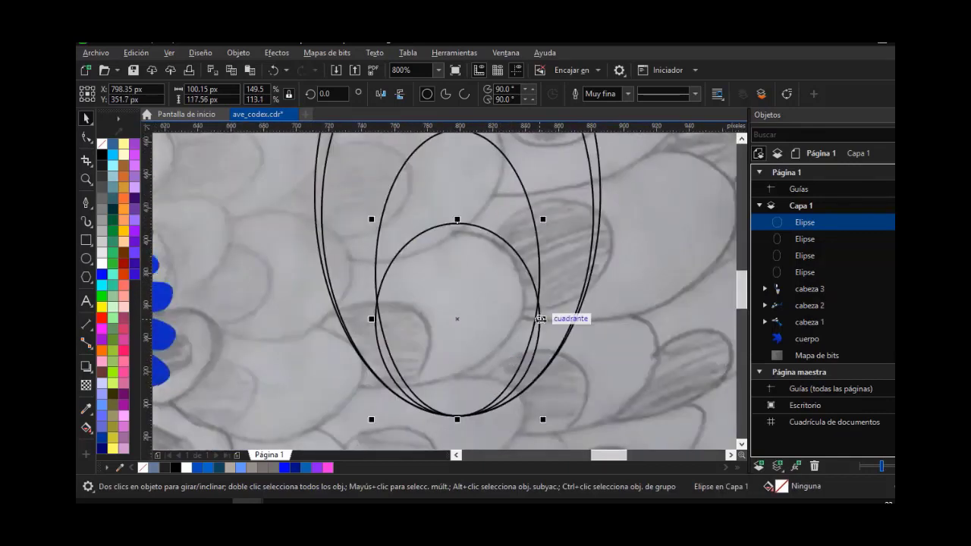
pyautogui.moveTo(540, 319); pyautogui.dragTo(527, 319)
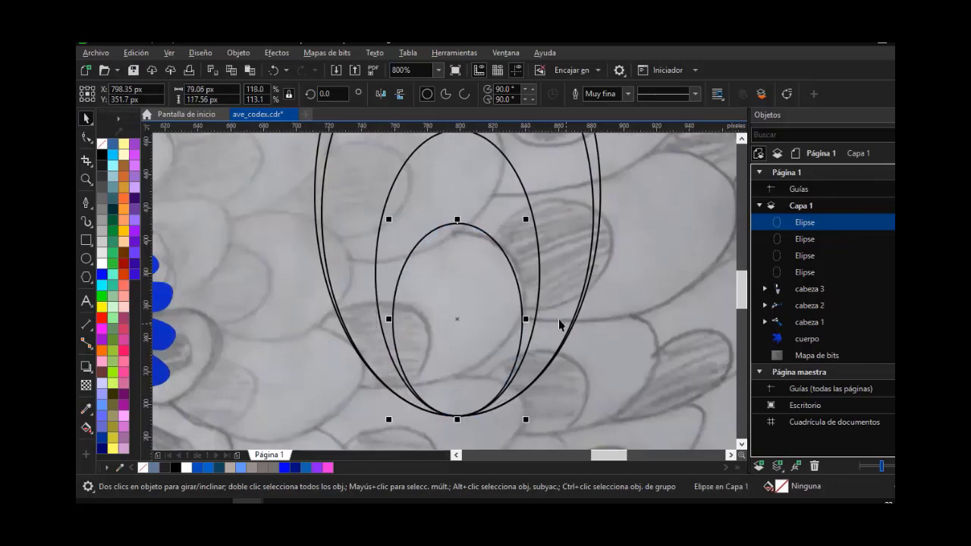
# Fill the smallest ellipse with a vertical linear gradient from its top to its base, and reverse the gradient
pyautogui.scroll(-1, 551, 318)
pyautogui.click(741, 139)
pyautogui.click(727, 166)
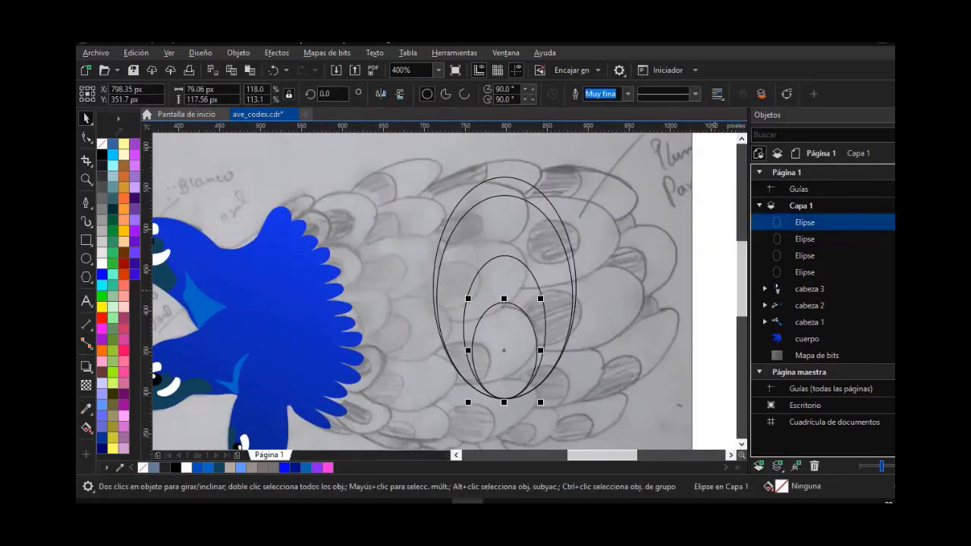
pyautogui.click(85, 429)
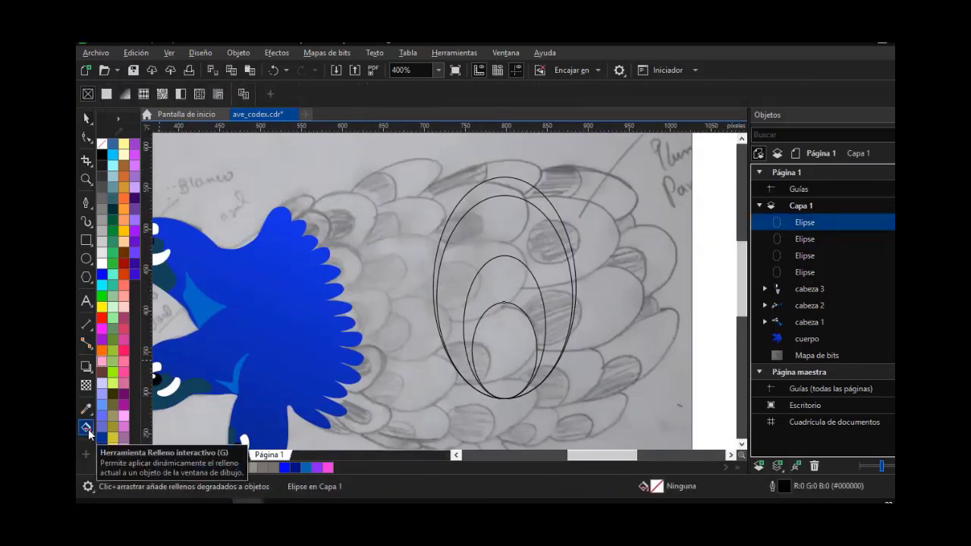
pyautogui.moveTo(504, 302); pyautogui.dragTo(504, 396)
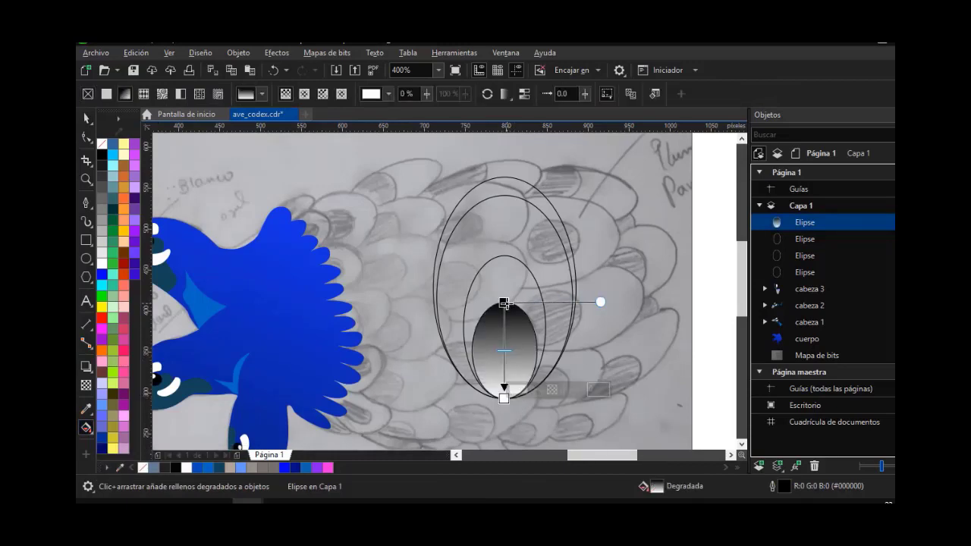
pyautogui.click(487, 94)
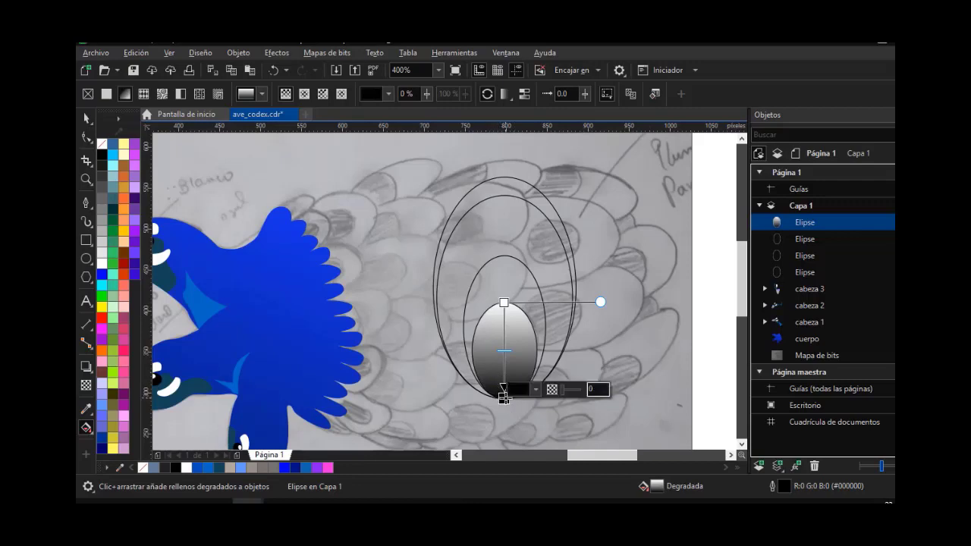
# Set the bottom gradient colour of the smallest ellipse to #092693
pyautogui.click(533, 390)
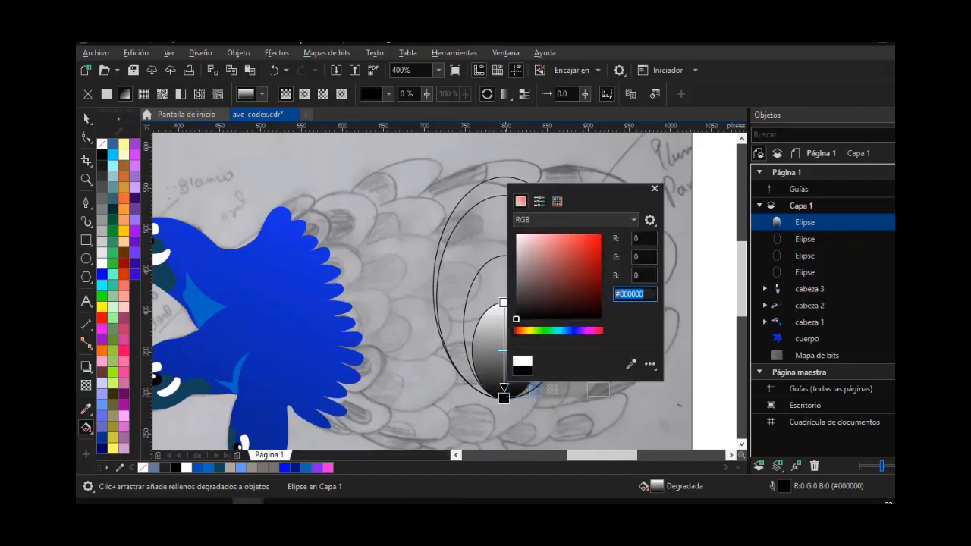
pyautogui.press('Escape')
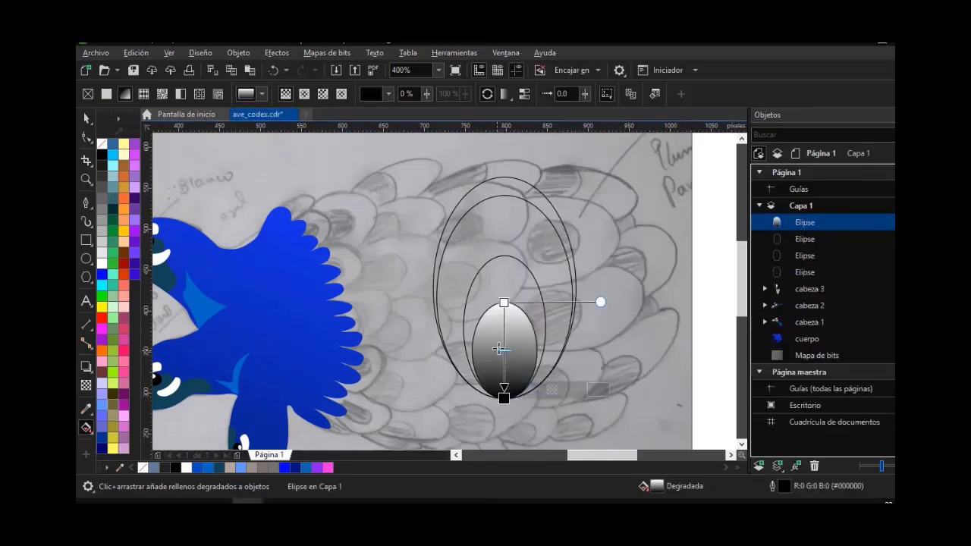
pyautogui.click(504, 397)
pyautogui.click(524, 394)
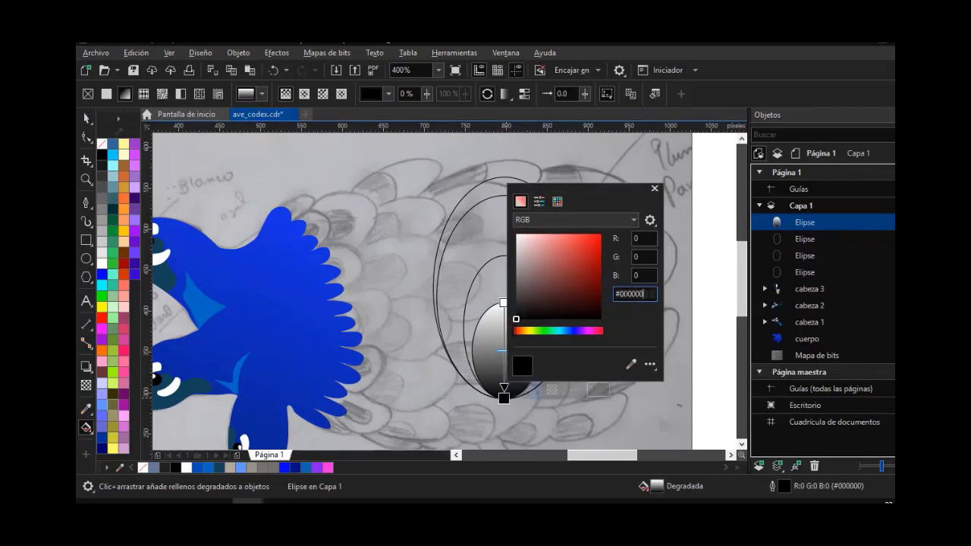
pyautogui.write('092693')
pyautogui.press('Return')
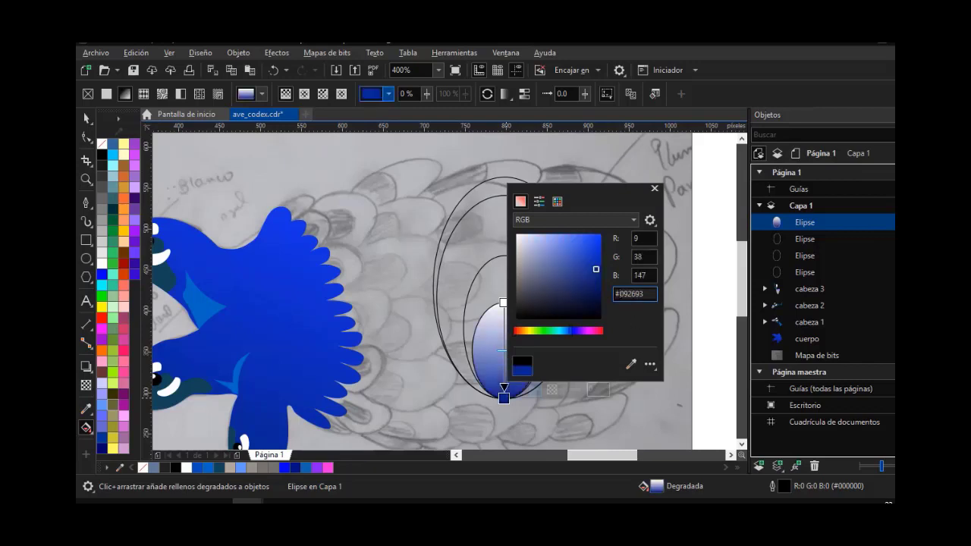
# Set the top gradient colour of the smallest ellipse to #0A2EFA
pyautogui.click(504, 302)
pyautogui.click(517, 292)
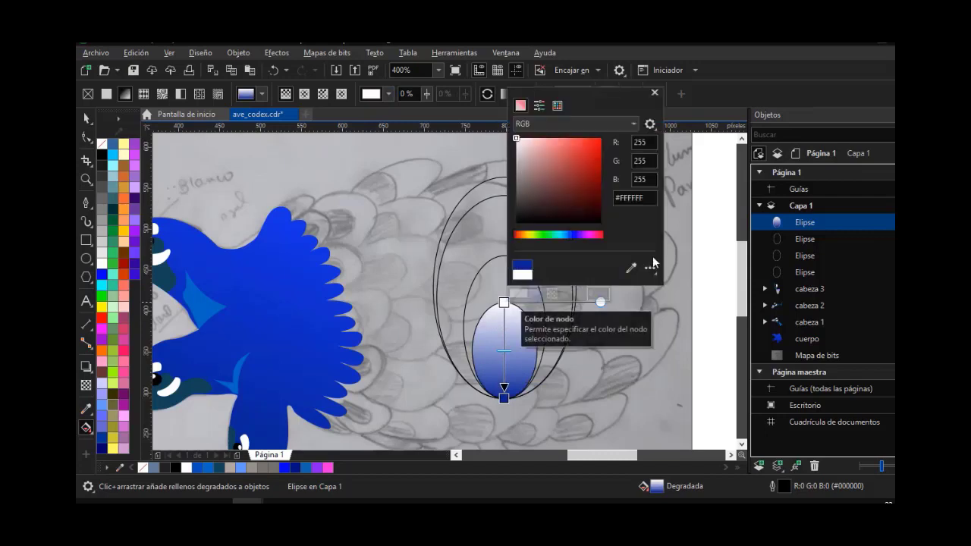
pyautogui.moveTo(653, 198); pyautogui.dragTo(606, 202)
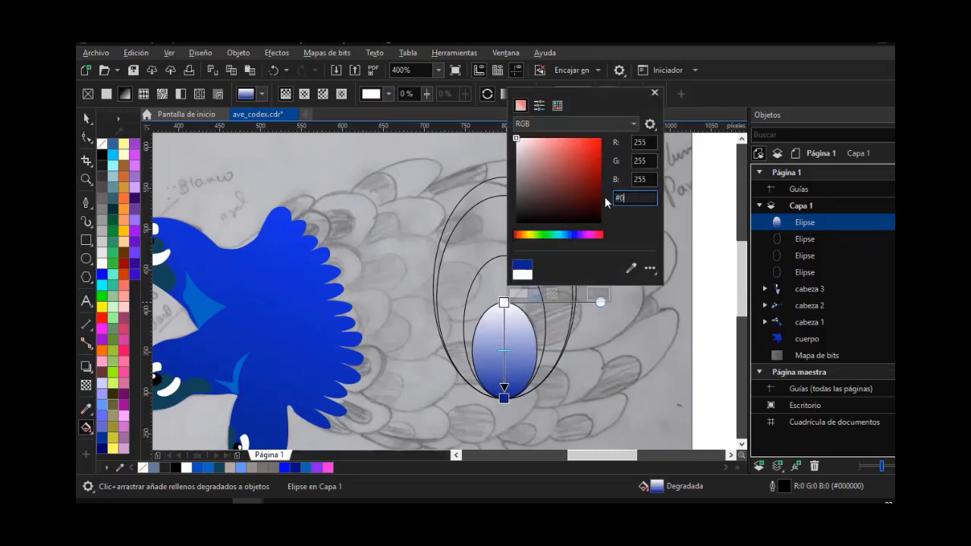
pyautogui.write('#0A2EFA')
pyautogui.press('Return')
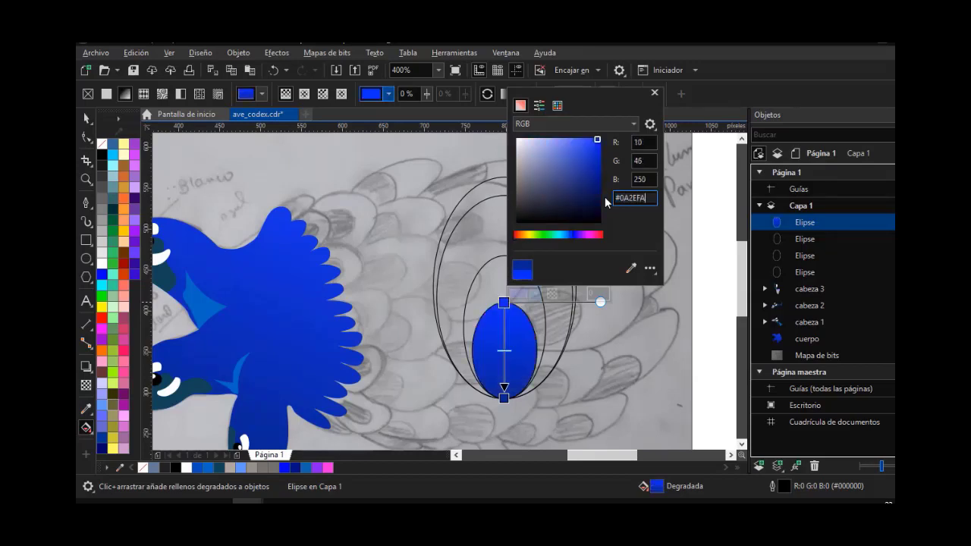
# Apply a vertical linear gradient to the second-smallest ellipse and set its bottom colour to #DE0B4B
pyautogui.click(503, 291)
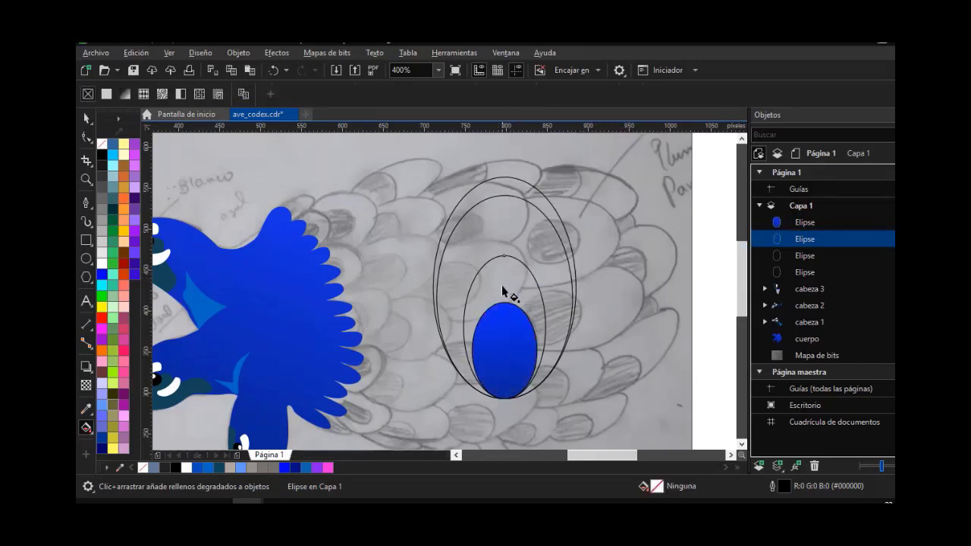
pyautogui.moveTo(504, 256); pyautogui.dragTo(505, 397)
pyautogui.click(518, 390)
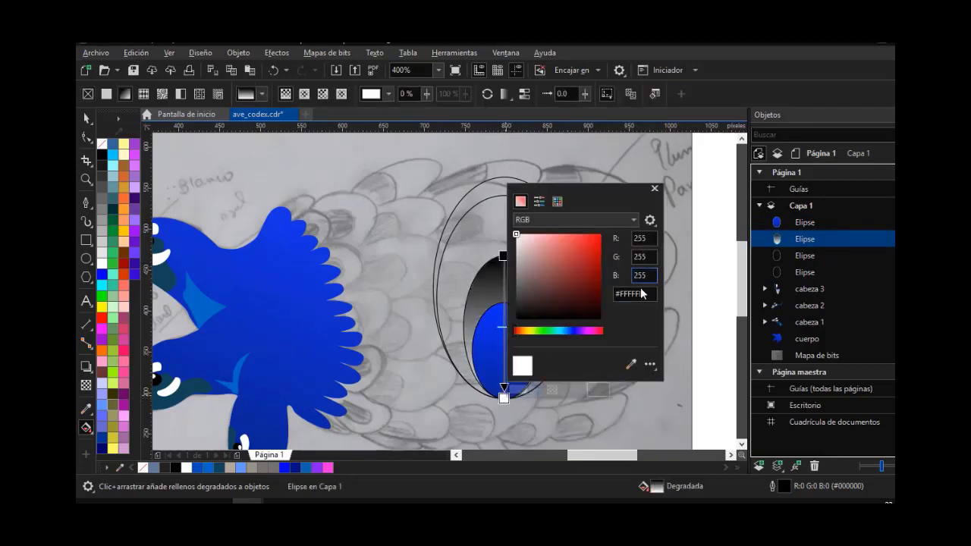
pyautogui.doubleClick(634, 293)
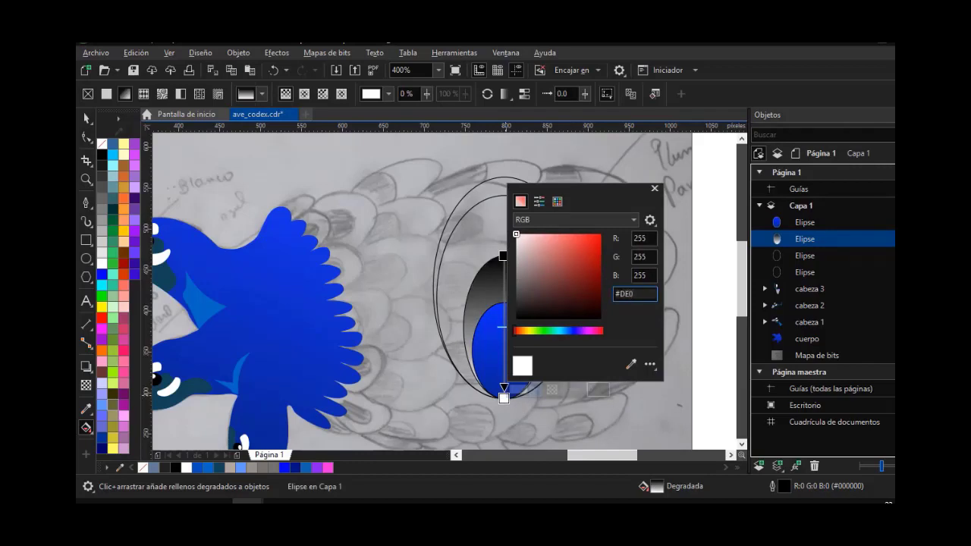
pyautogui.press('Return')
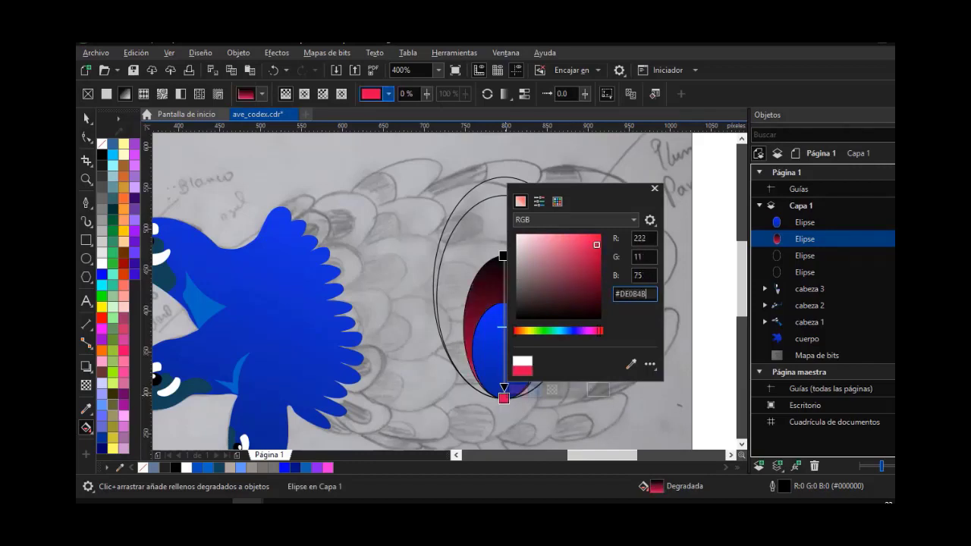
# Set the top gradient colour of the second-smallest ellipse to #EA00FF
pyautogui.click(502, 256)
pyautogui.click(517, 246)
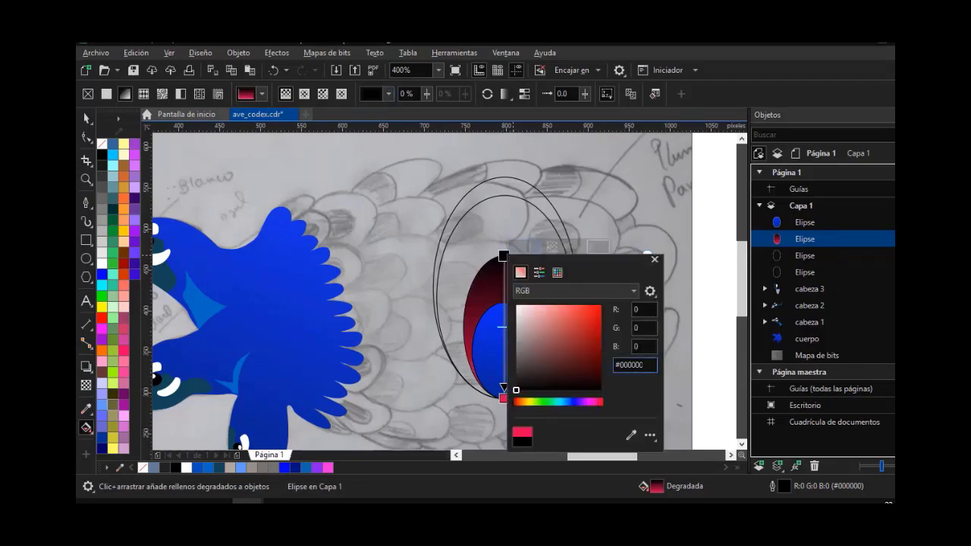
pyautogui.doubleClick(634, 365)
pyautogui.write('#EA00FF')
pyautogui.press('Return')
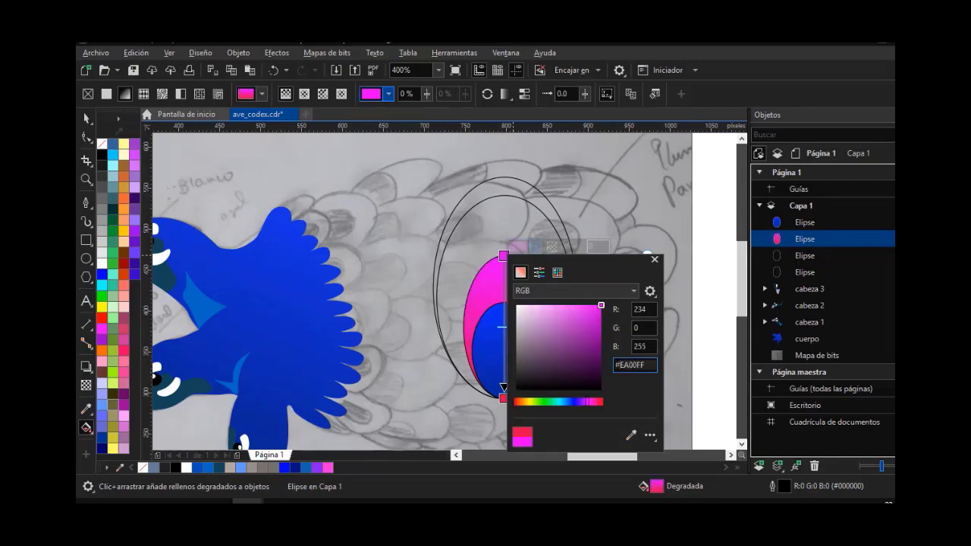
# Apply a vertical linear gradient to the second-largest ellipse and set its top colour to #0CEBB7
pyautogui.moveTo(503, 256); pyautogui.dragTo(504, 397)
pyautogui.click(503, 398)
pyautogui.click(520, 217)
pyautogui.click(507, 204)
pyautogui.click(521, 196)
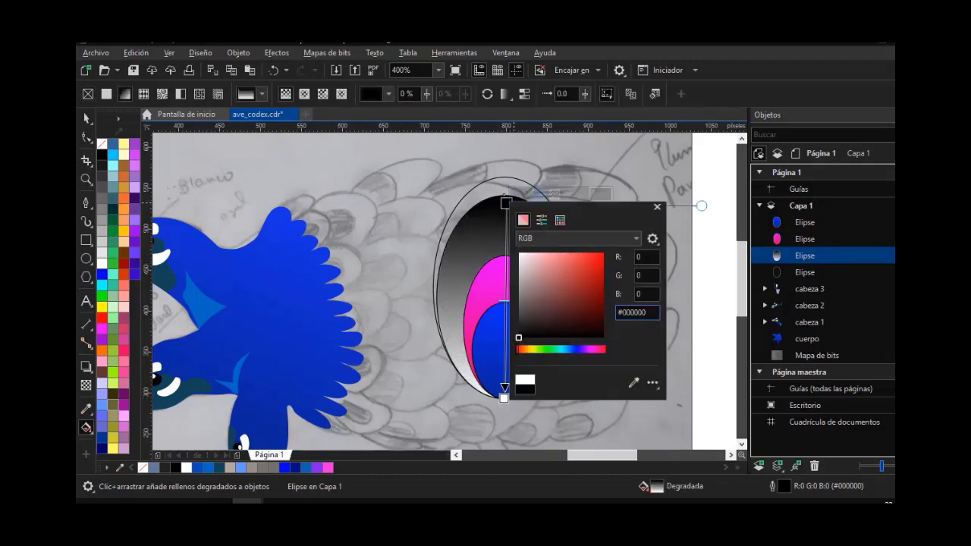
pyautogui.doubleClick(632, 313)
pyautogui.press('Return')
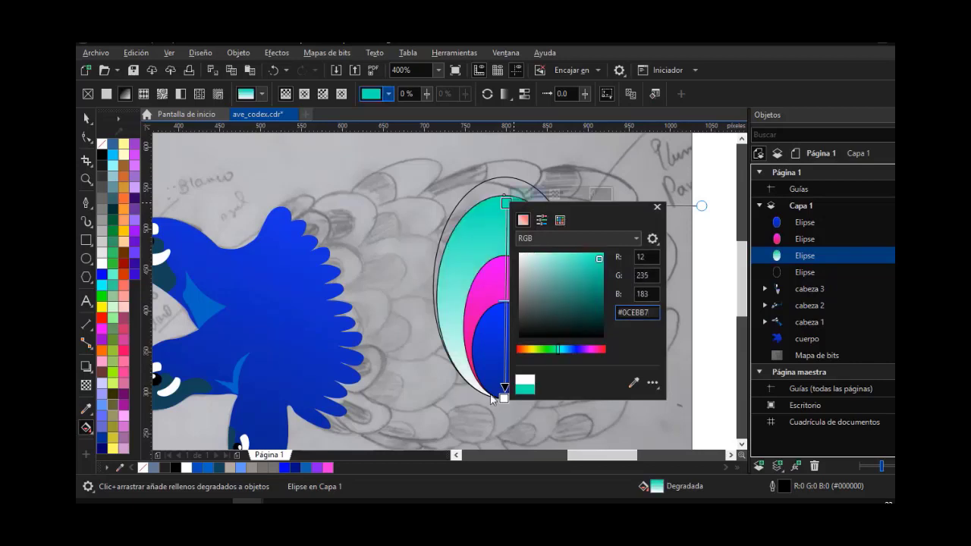
# Set the bottom gradient colour of the second-largest ellipse to #4463FC
pyautogui.click(505, 397)
pyautogui.click(521, 390)
pyautogui.moveTo(647, 295); pyautogui.dragTo(631, 294)
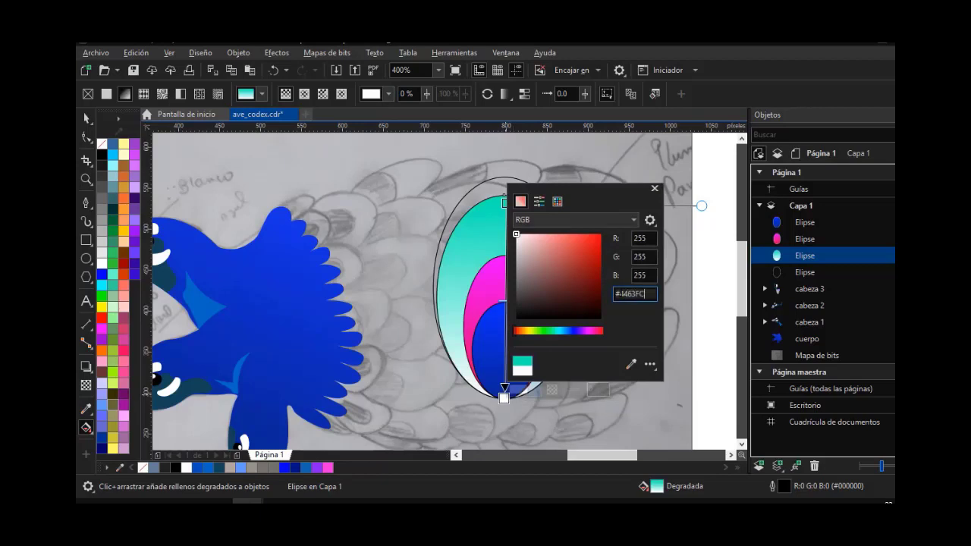
pyautogui.write('4463FC')
pyautogui.press('Return')
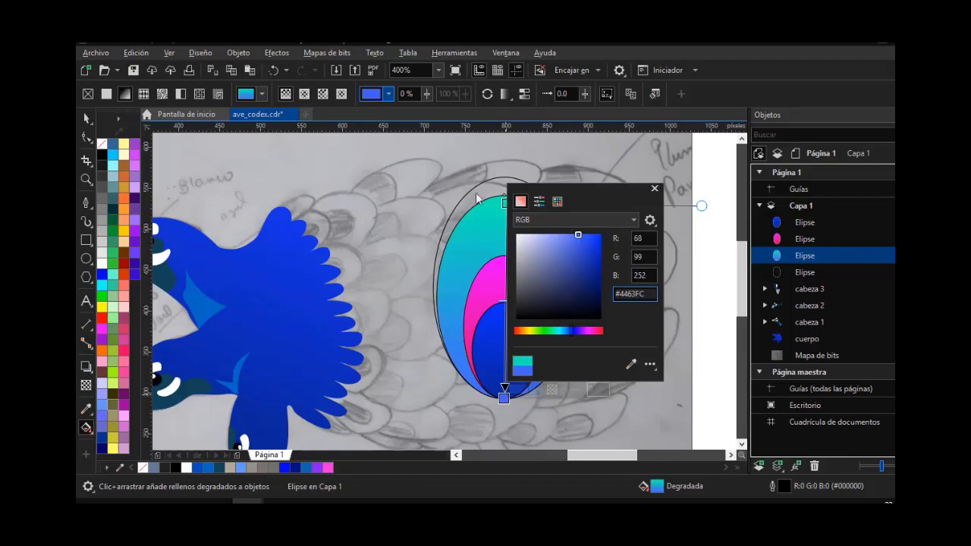
# Apply a vertical linear gradient to the outermost ellipse and set its bottom colour to #011183
pyautogui.click(476, 192)
pyautogui.moveTo(503, 176); pyautogui.dragTo(505, 399)
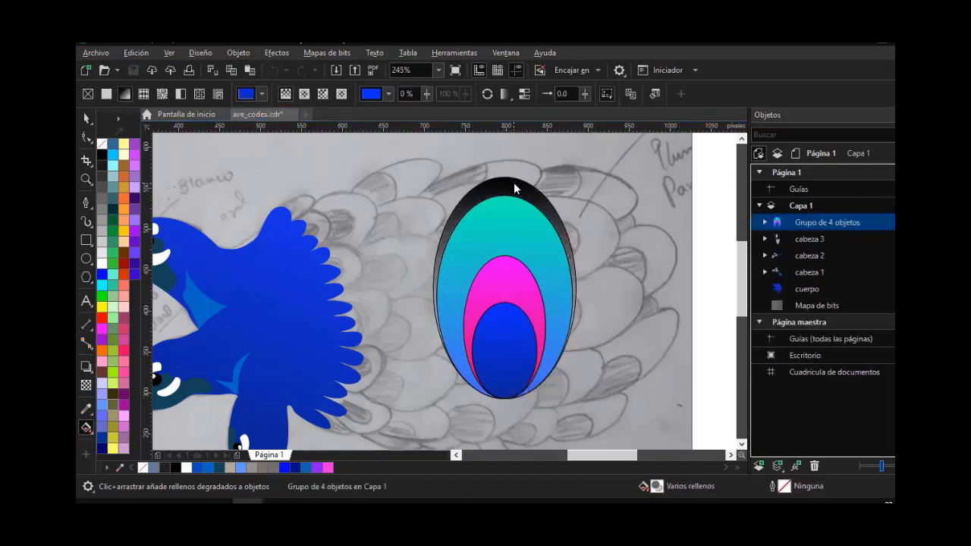
pyautogui.hotkey('ctrl', 'z')
pyautogui.click(503, 398)
pyautogui.click(519, 389)
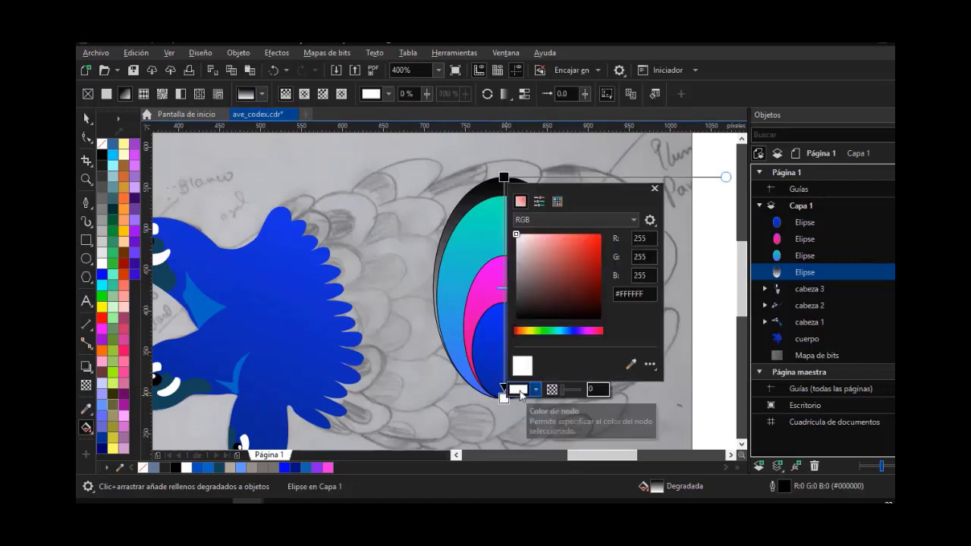
pyautogui.click(641, 294)
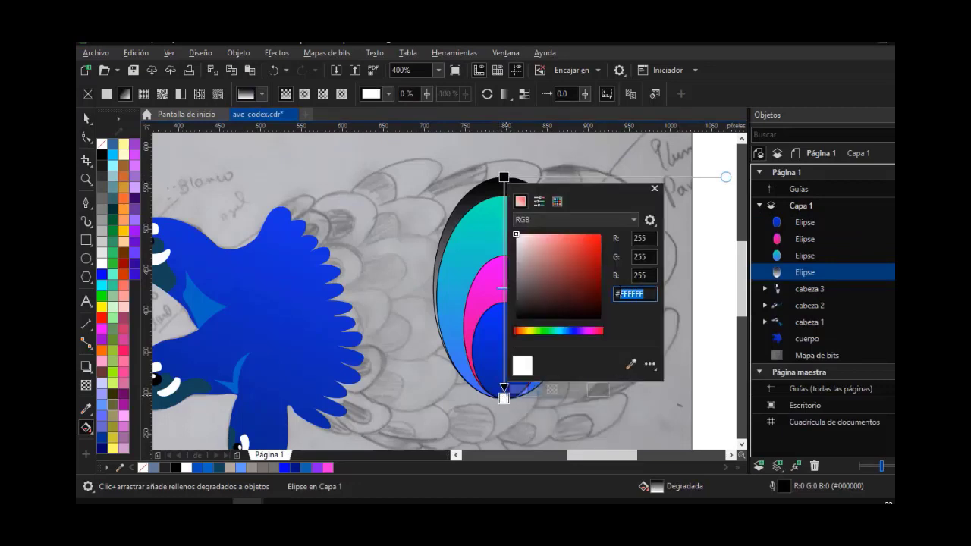
pyautogui.write('011183')
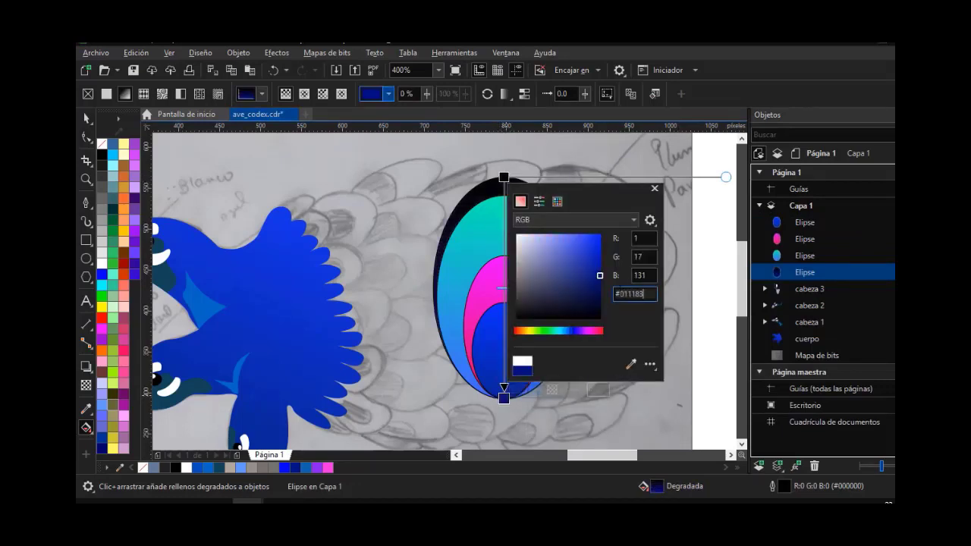
# Set the top gradient colour of the outermost ellipse to #2344FA and close the colour picker
pyautogui.click(504, 176)
pyautogui.click(523, 168)
pyautogui.moveTo(644, 286); pyautogui.dragTo(639, 287)
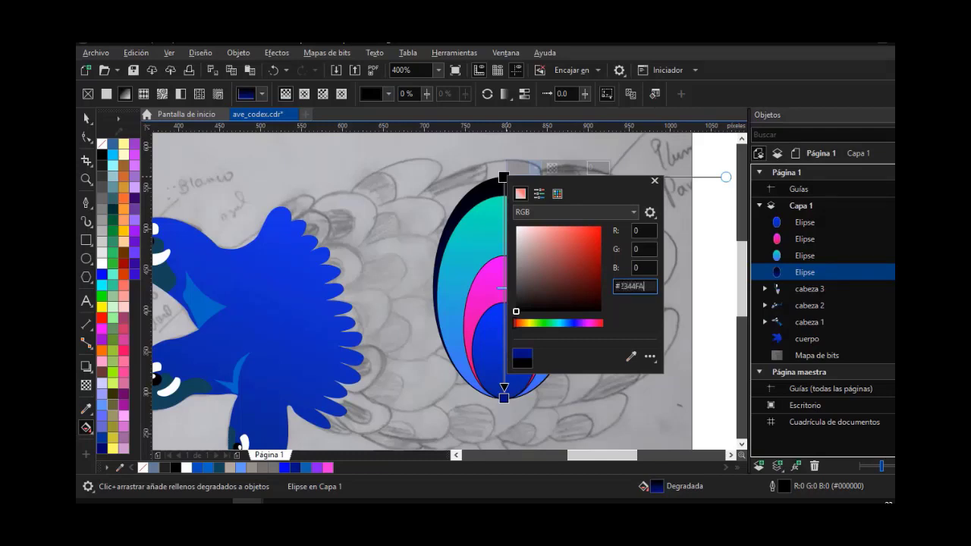
pyautogui.write('2344FA')
pyautogui.press('Return')
pyautogui.click(657, 182)
# Select all four feather ellipses and remove their outlines
pyautogui.click(87, 118)
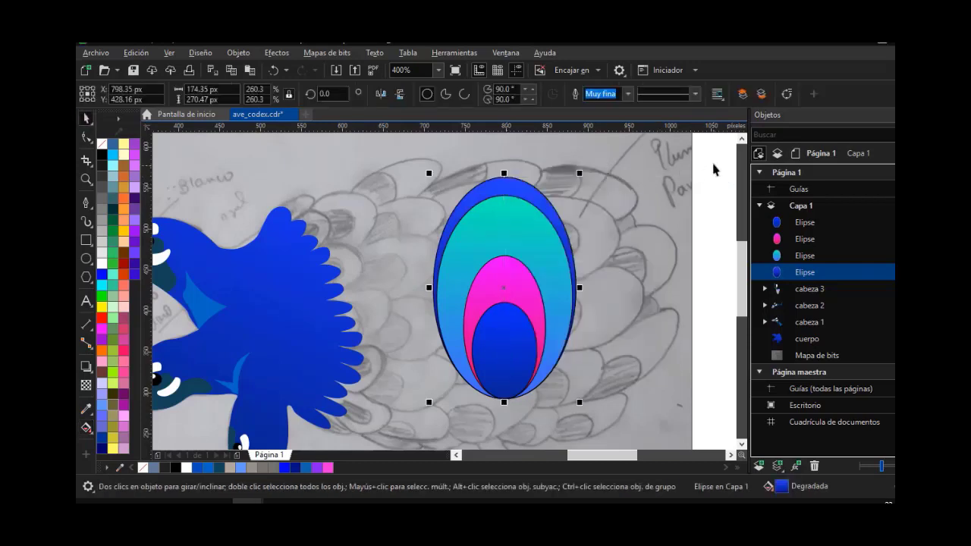
pyautogui.moveTo(713, 163); pyautogui.dragTo(418, 419)
pyautogui.rightClick(104, 144)
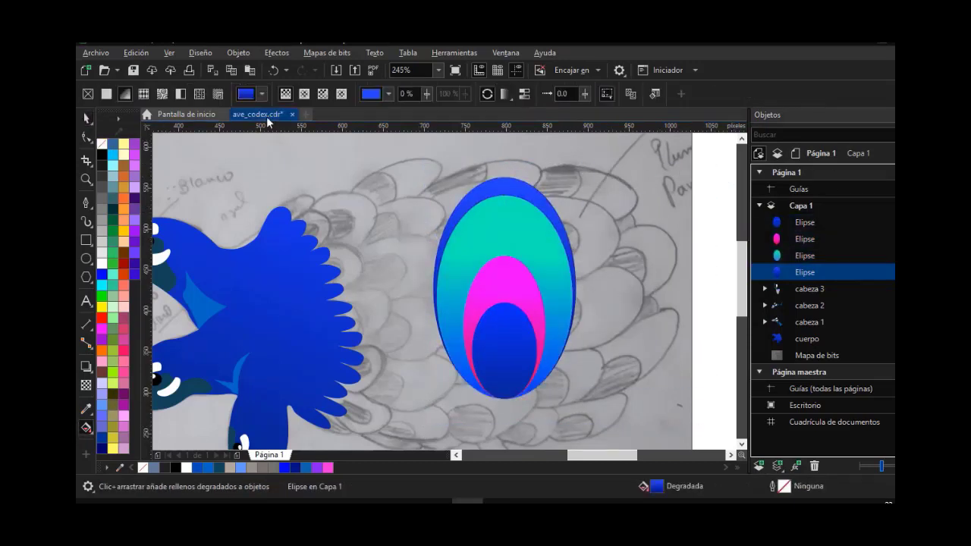
pyautogui.click(496, 182)
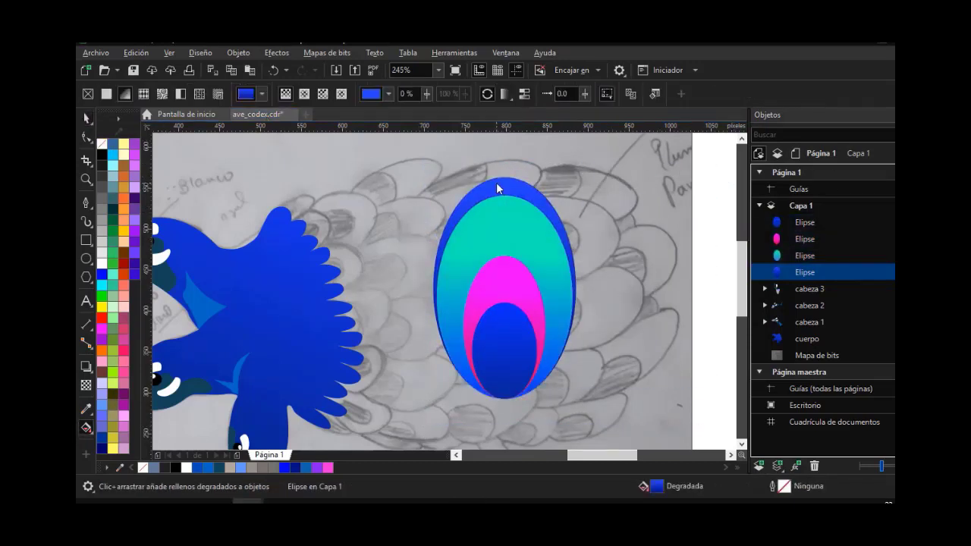
# Narrow the four feather ellipses together to about 156 px wide, keeping them centred and their height unchanged
pyautogui.click(87, 118)
pyautogui.moveTo(708, 158); pyautogui.dragTo(417, 426)
pyautogui.moveTo(580, 288); pyautogui.dragTo(574, 288)
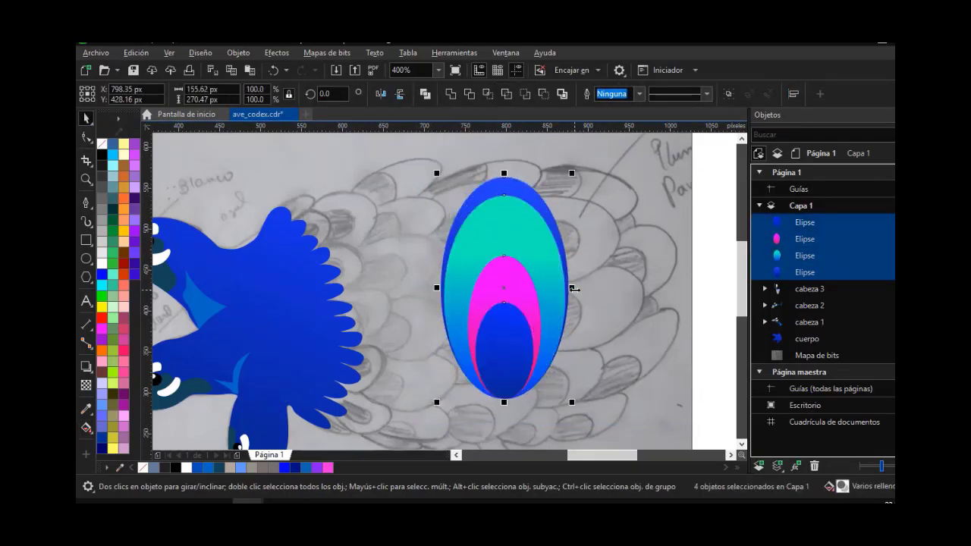
# Save the drawing and group the four feather ellipses
pyautogui.click(133, 69)
pyautogui.hotkey('ctrl', 'g')
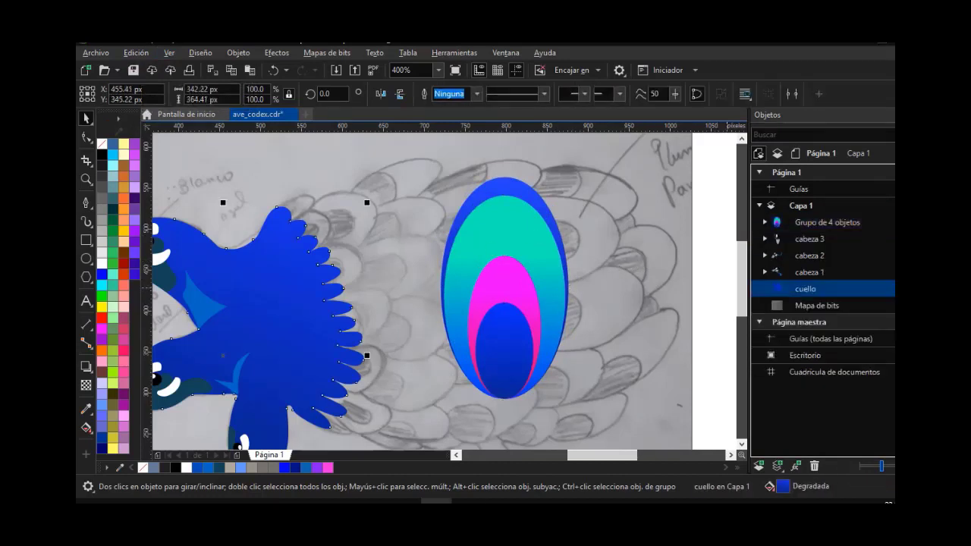
# Create a new layer and move cabeza 3, cabeza 2, cabeza 1 and cuello into it
pyautogui.click(760, 468)
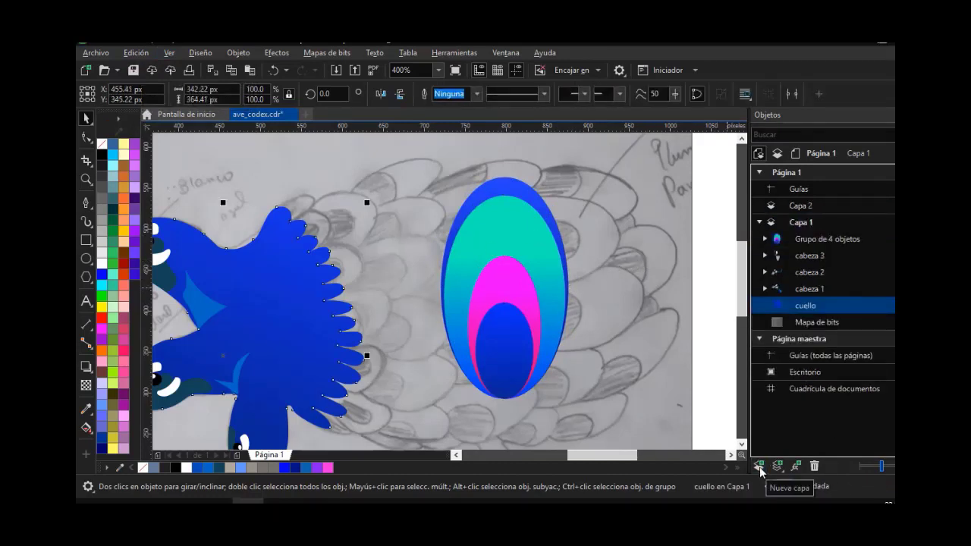
pyautogui.click(810, 256)
pyautogui.keyDown('shift'); pyautogui.click(810, 273); pyautogui.keyUp('shift')
pyautogui.keyDown('shift'); pyautogui.click(809, 307); pyautogui.keyUp('shift')
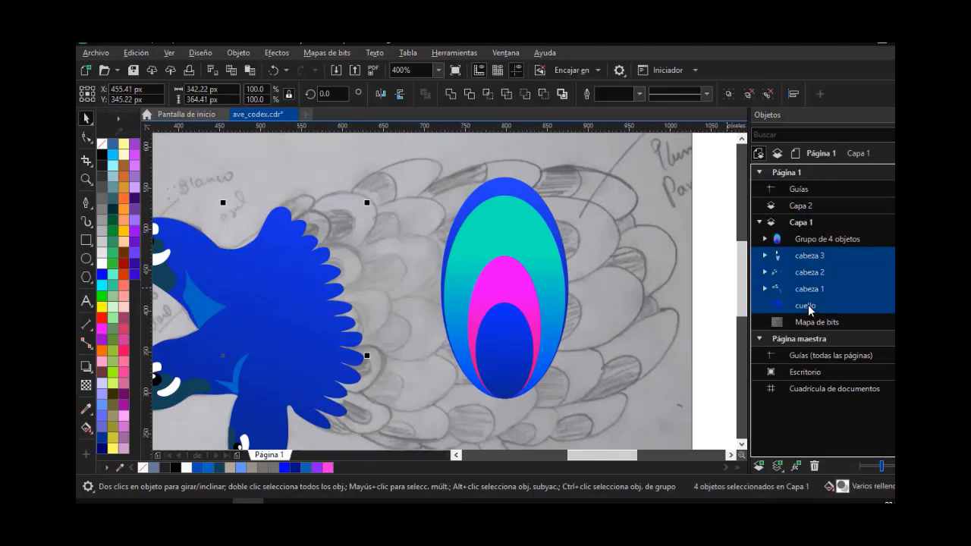
pyautogui.moveTo(808, 308); pyautogui.dragTo(814, 205)
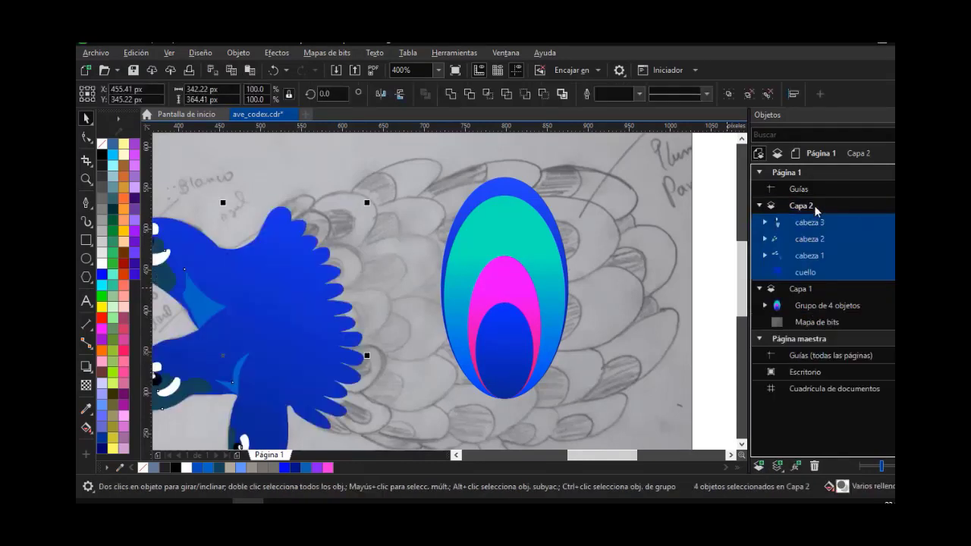
# Rotate the grouped feather to about 289° and scale it down proportionally to about 164 × 107 px
pyautogui.click(820, 306)
pyautogui.click(535, 207)
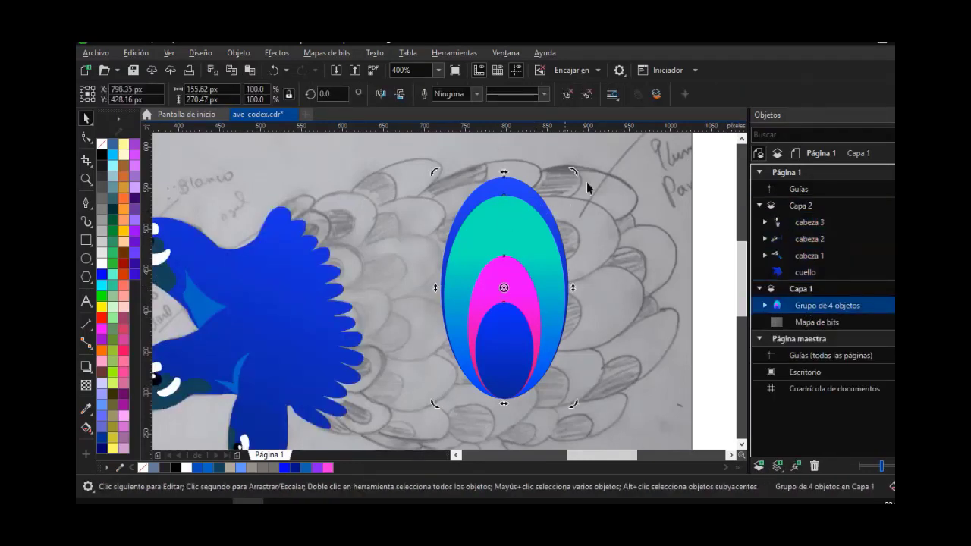
pyautogui.moveTo(587, 182); pyautogui.dragTo(677, 327)
pyautogui.click(700, 264)
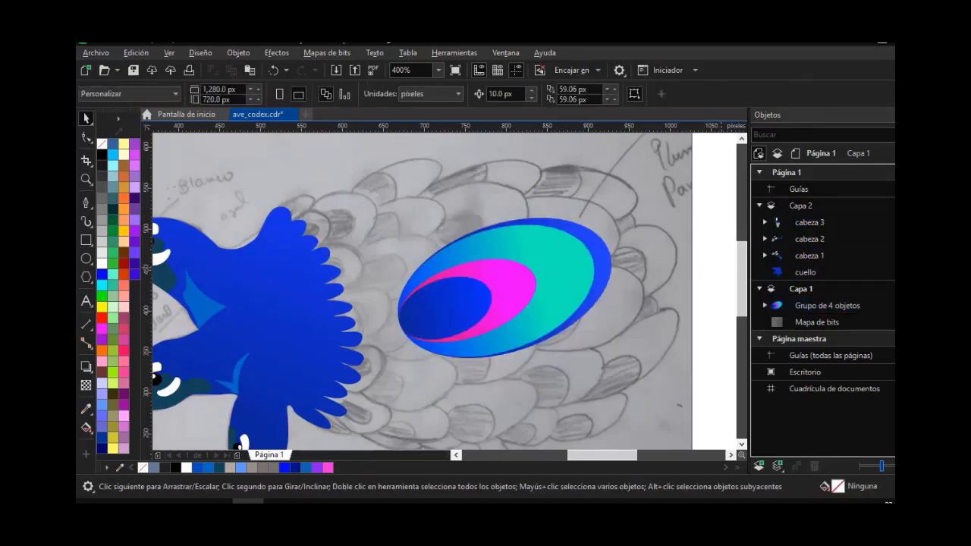
pyautogui.click(510, 241)
pyautogui.moveTo(614, 215); pyautogui.dragTo(535, 265)
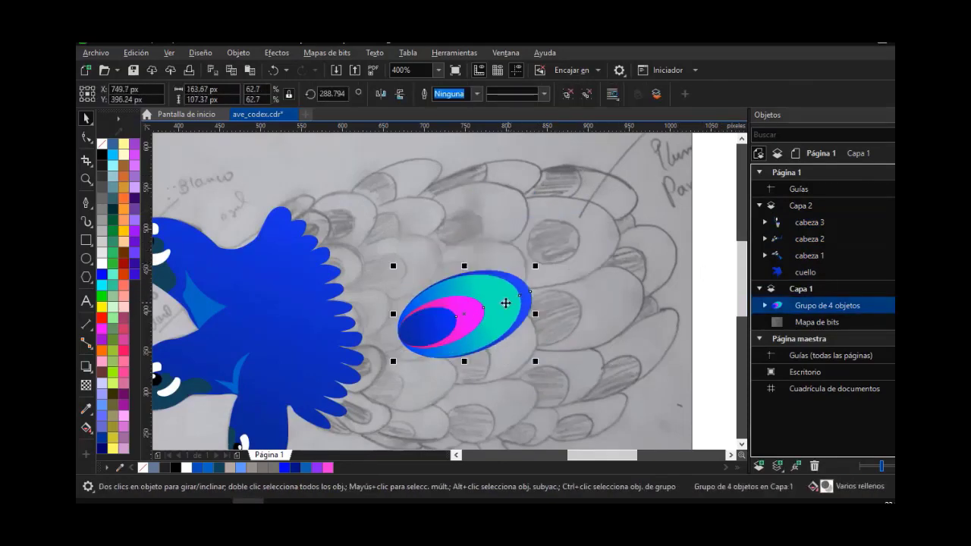
# Move the feather against the neck's fringe, place a copy above it and rotate that copy to about 301°
pyautogui.moveTo(505, 302); pyautogui.dragTo(344, 223)
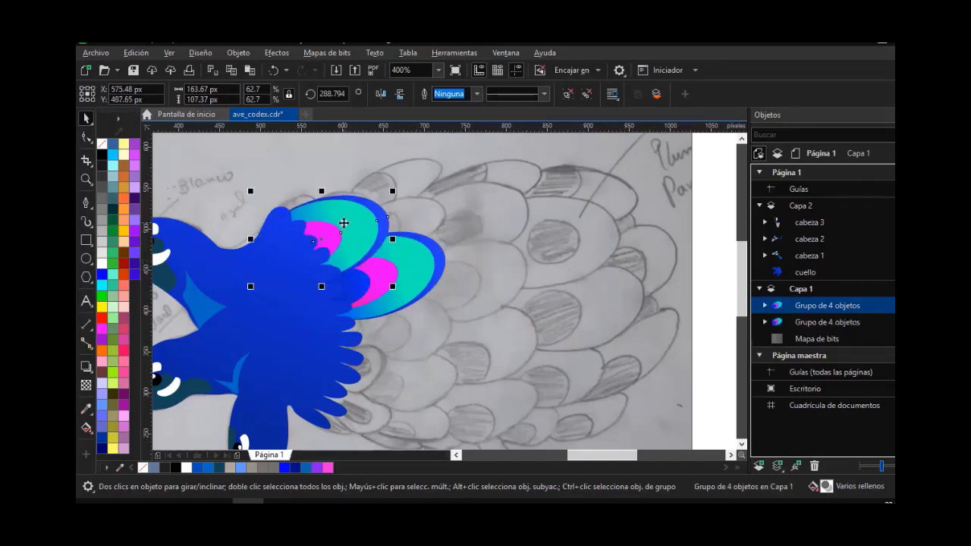
pyautogui.click(343, 223)
pyautogui.moveTo(394, 288); pyautogui.dragTo(402, 267)
pyautogui.click(315, 170)
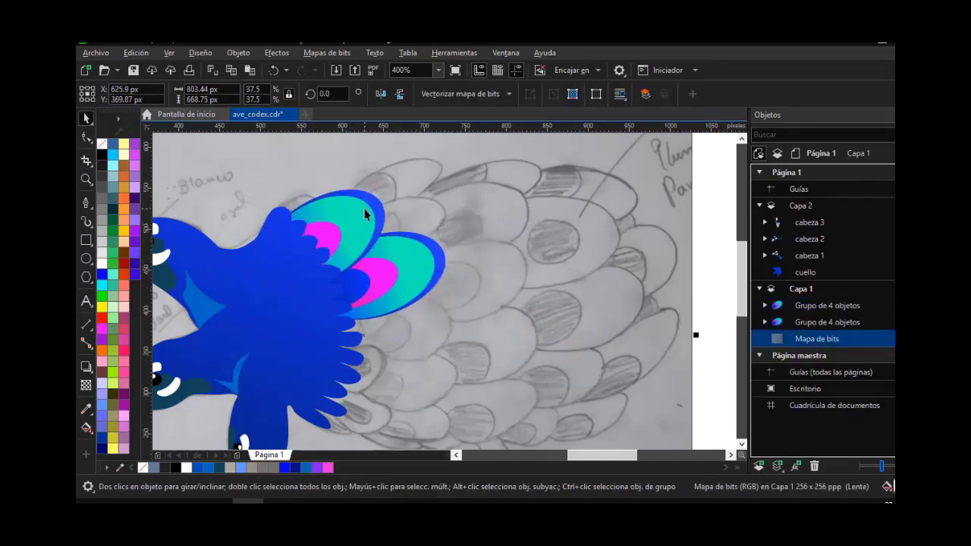
# Resize the upper feather copy to about 141 × 111 px and place it behind the neighbouring feather
pyautogui.click(365, 215)
pyautogui.moveTo(388, 185); pyautogui.dragTo(374, 210)
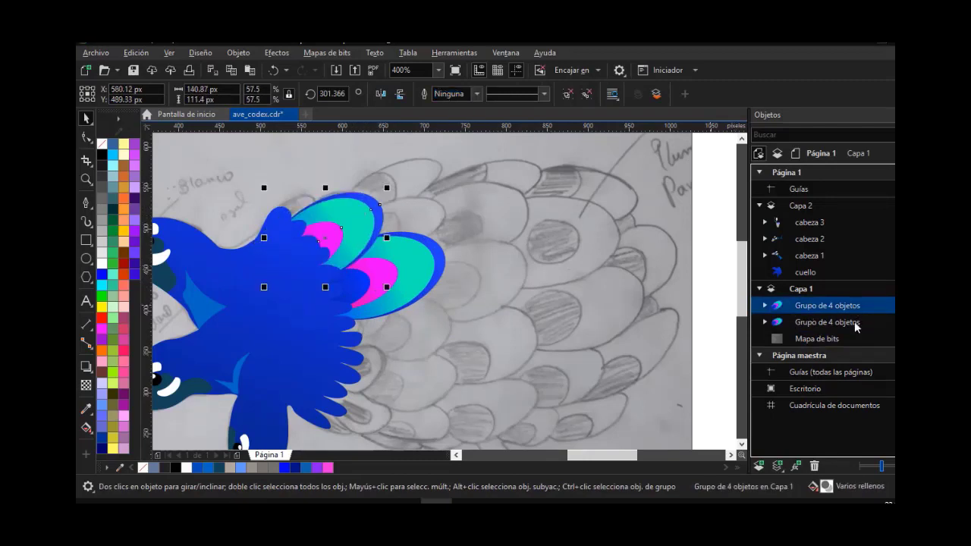
pyautogui.click(846, 322)
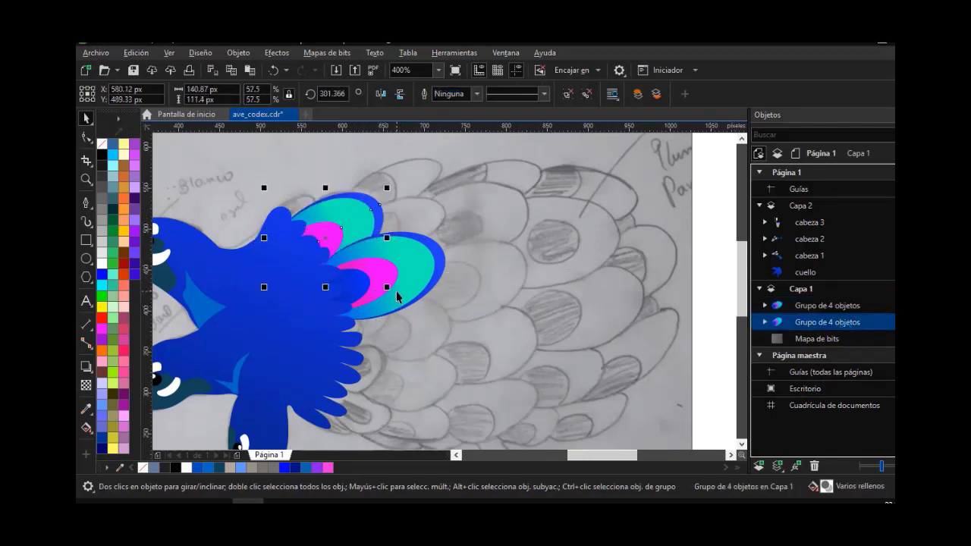
# Place another feather copy below the larger one along the neck's fringe and rotate it to about 279°
pyautogui.click(397, 292)
pyautogui.moveTo(385, 267); pyautogui.dragTo(390, 329)
pyautogui.rightClick(390, 329)
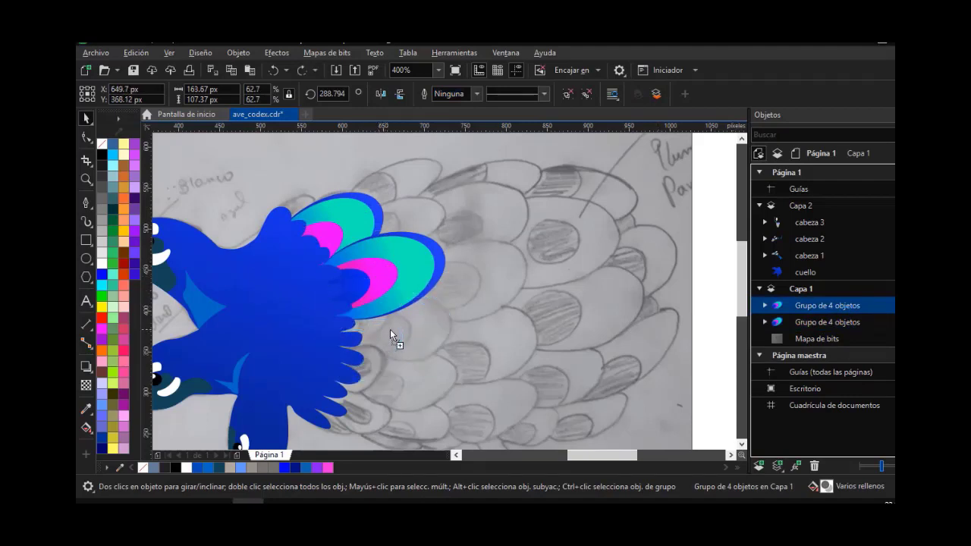
pyautogui.click(410, 314)
pyautogui.moveTo(454, 289); pyautogui.dragTo(470, 298)
pyautogui.click(453, 350)
pyautogui.click(442, 350)
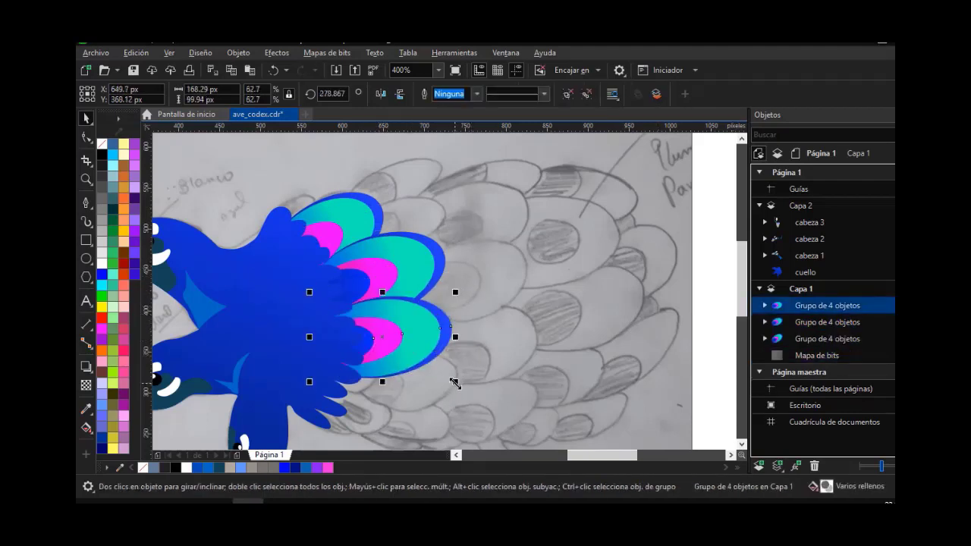
# Shrink the third feather to about 151 × 90 px, align it with the fringe and place it behind the feather above
pyautogui.moveTo(455, 384); pyautogui.dragTo(441, 374)
pyautogui.moveTo(409, 342); pyautogui.dragTo(419, 340)
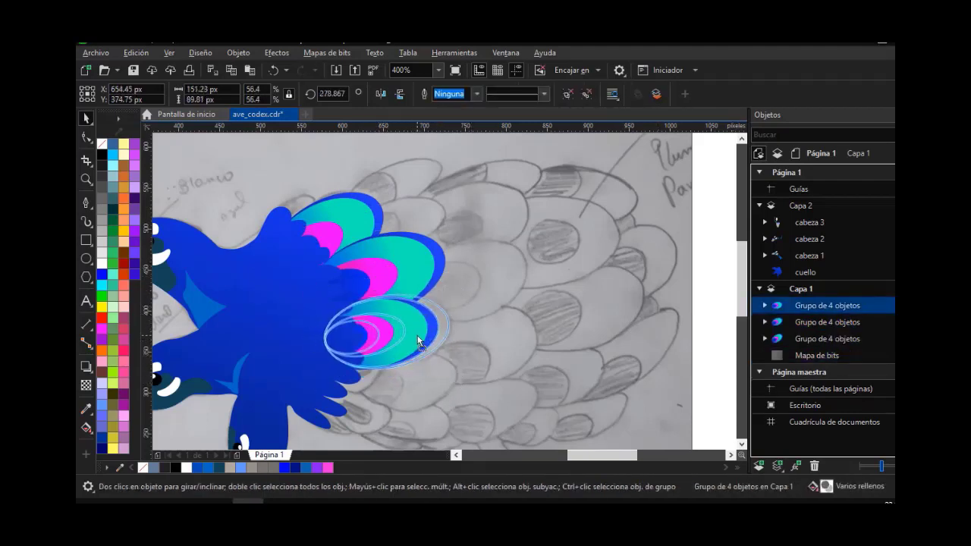
pyautogui.click(813, 326)
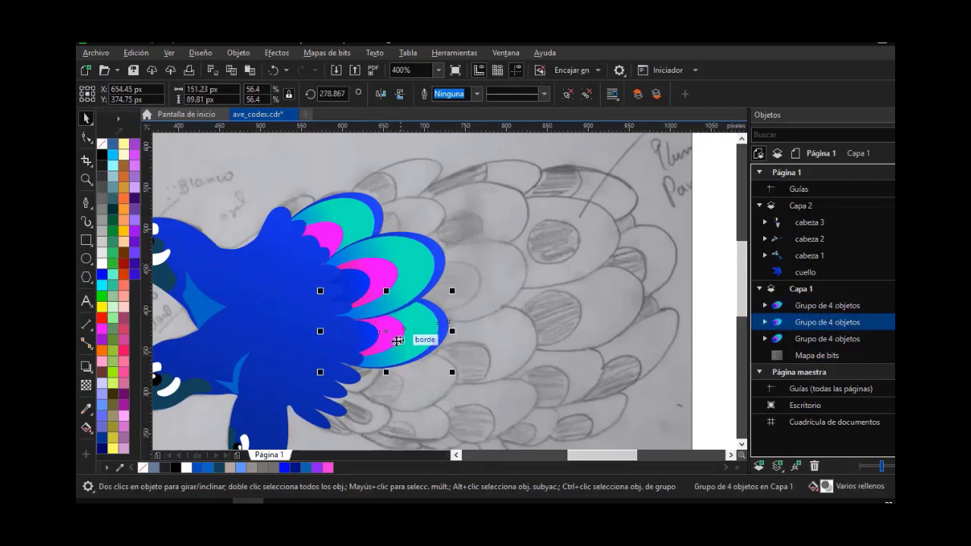
# Add a fourth feather below the third, rotated to about 270° and about 152 × 80 px, stacked behind the third
pyautogui.moveTo(742, 260); pyautogui.dragTo(746, 274)
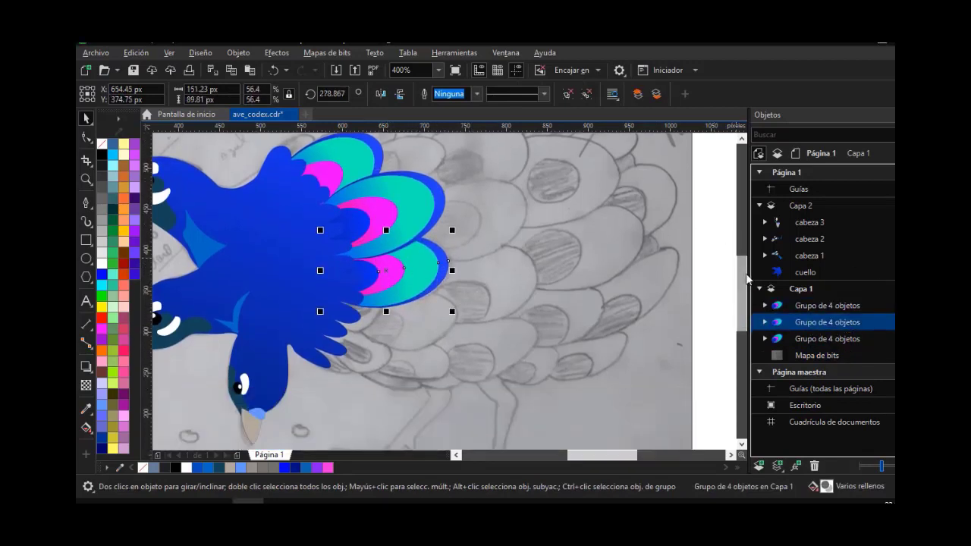
pyautogui.moveTo(416, 274); pyautogui.dragTo(423, 321)
pyautogui.rightClick(424, 321)
pyautogui.click(417, 316)
pyautogui.moveTo(464, 275); pyautogui.dragTo(468, 276)
pyautogui.moveTo(426, 304); pyautogui.dragTo(401, 351)
pyautogui.click(764, 334)
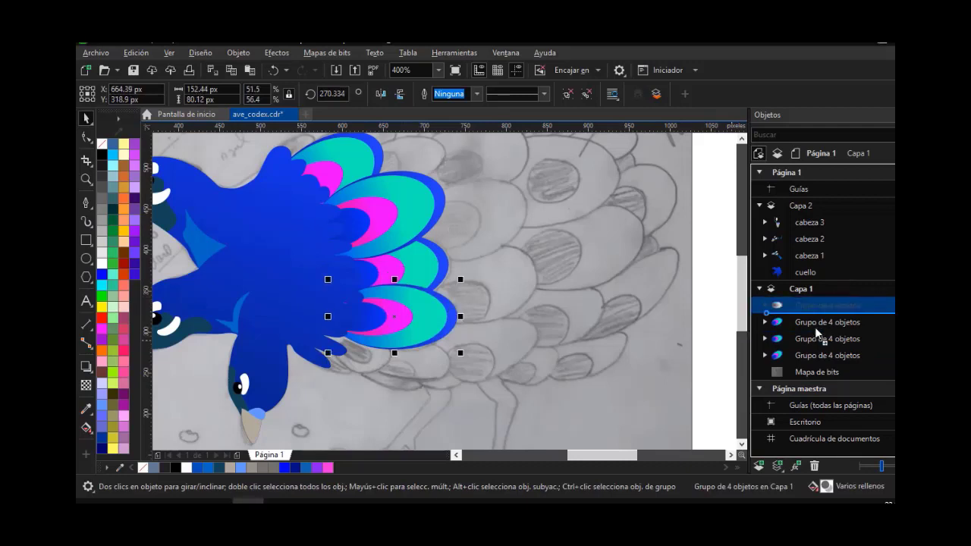
# Add a small feather copy of about 91 × 54 px at the fringe's lower end, rotated to about 253° and behind the other feathers
pyautogui.click(477, 328)
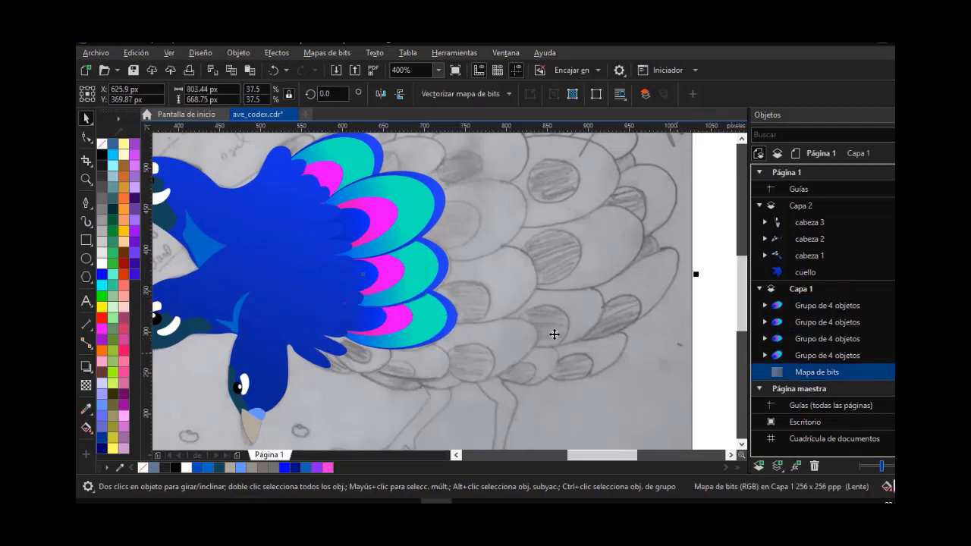
pyautogui.click(433, 333)
pyautogui.hotkey('ctrl', 'c')
pyautogui.hotkey('ctrl', 'v')
pyautogui.moveTo(461, 279); pyautogui.dragTo(424, 371)
pyautogui.click(390, 346)
pyautogui.click(441, 366)
pyautogui.scroll(1, 364, 369)
pyautogui.click(377, 356)
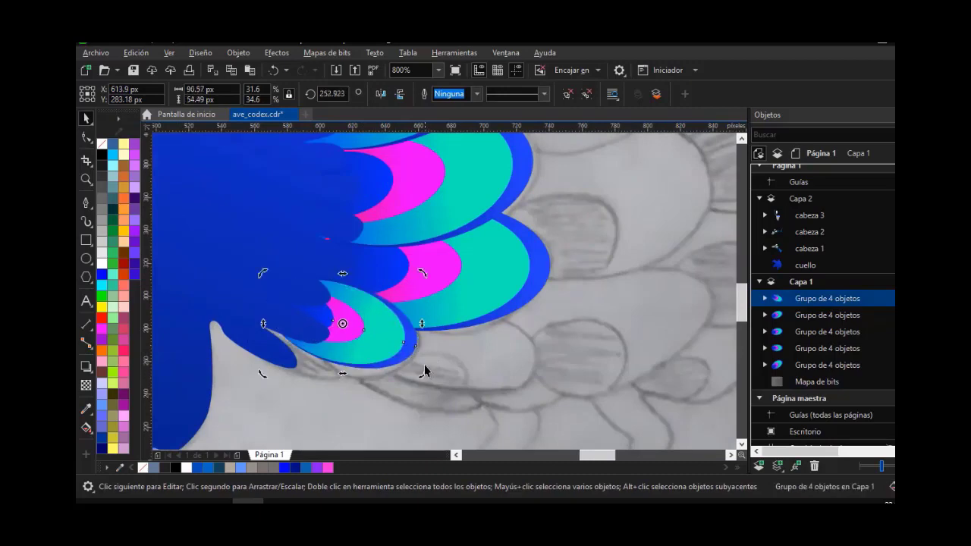
pyautogui.moveTo(833, 302); pyautogui.dragTo(841, 364)
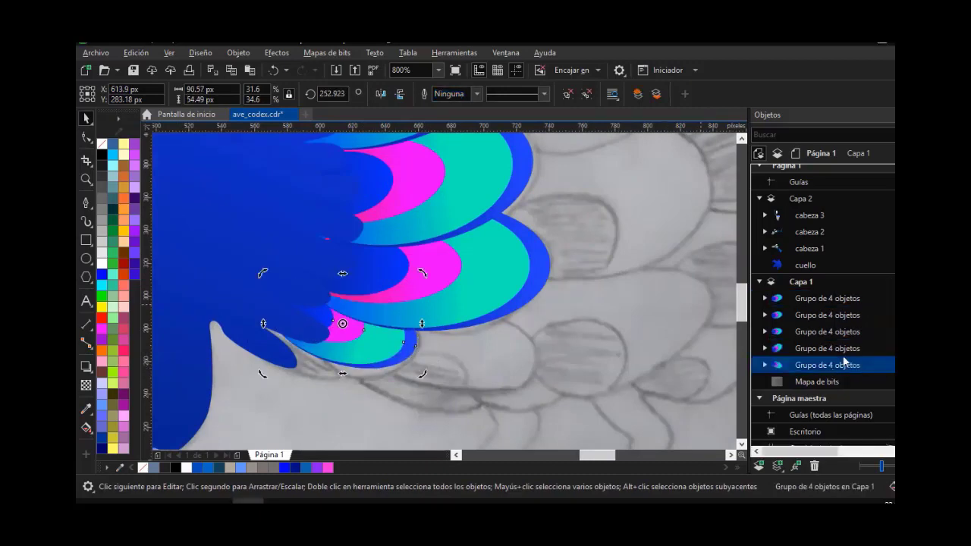
pyautogui.click(485, 348)
# Scale the second feather from the top down to about 148 × 97 px and realign it with the neck's fringe
pyautogui.scroll(-6, 464, 337)
pyautogui.scroll(4, 483, 240)
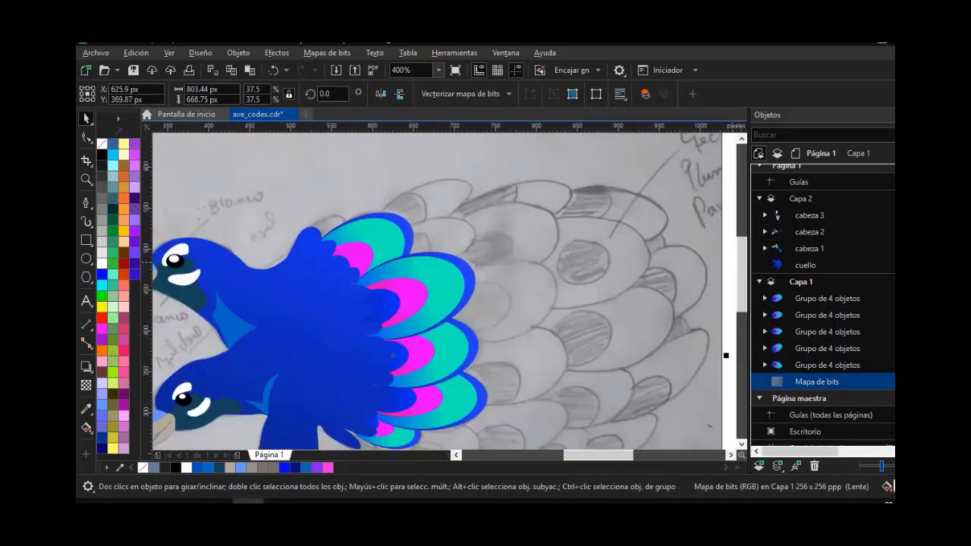
pyautogui.click(454, 263)
pyautogui.moveTo(478, 249); pyautogui.dragTo(471, 254)
pyautogui.moveTo(436, 285); pyautogui.dragTo(443, 281)
pyautogui.moveTo(355, 332); pyautogui.dragTo(346, 338)
# Copy the second feather into the sketch's second row and send the copy behind all the other feathers
pyautogui.moveTo(425, 288); pyautogui.dragTo(539, 308)
pyautogui.scroll(1, 438, 273)
pyautogui.scroll(-1, 464, 279)
pyautogui.rightClick(539, 308)
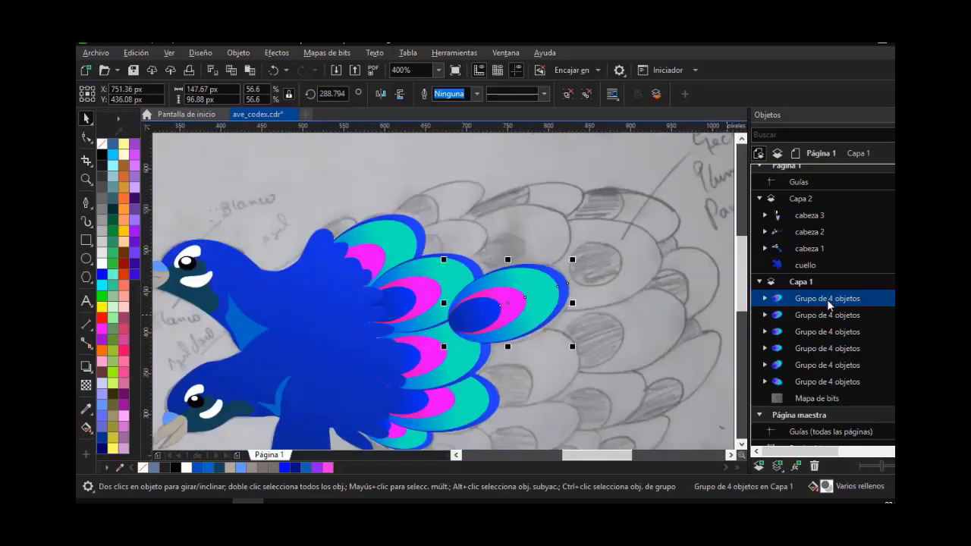
pyautogui.click(831, 381)
# Enlarge the second-row feather to about 154 × 104 px to cover the sketched feather
pyautogui.moveTo(572, 346); pyautogui.dragTo(578, 351)
pyautogui.scroll(2, 526, 319)
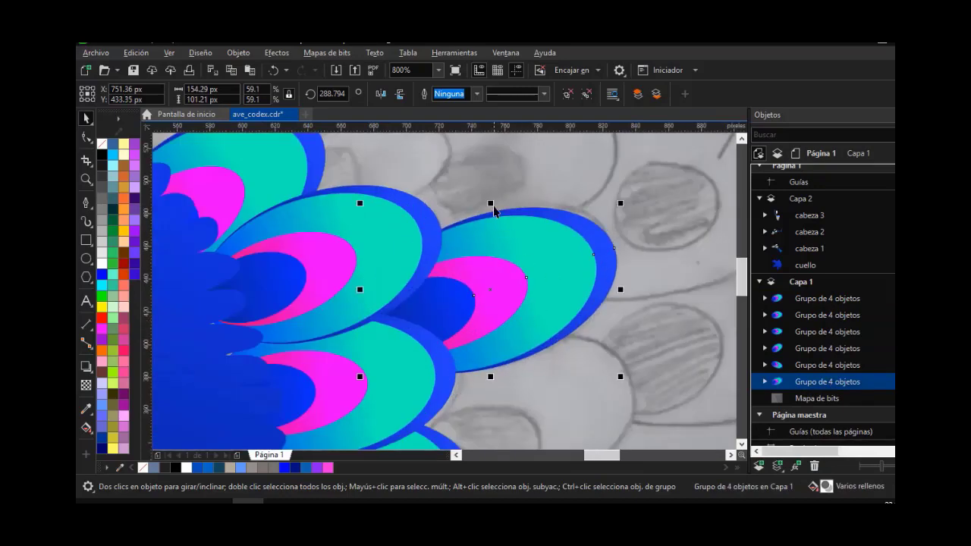
pyautogui.moveTo(491, 205); pyautogui.dragTo(489, 194)
pyautogui.scroll(-2, 491, 220)
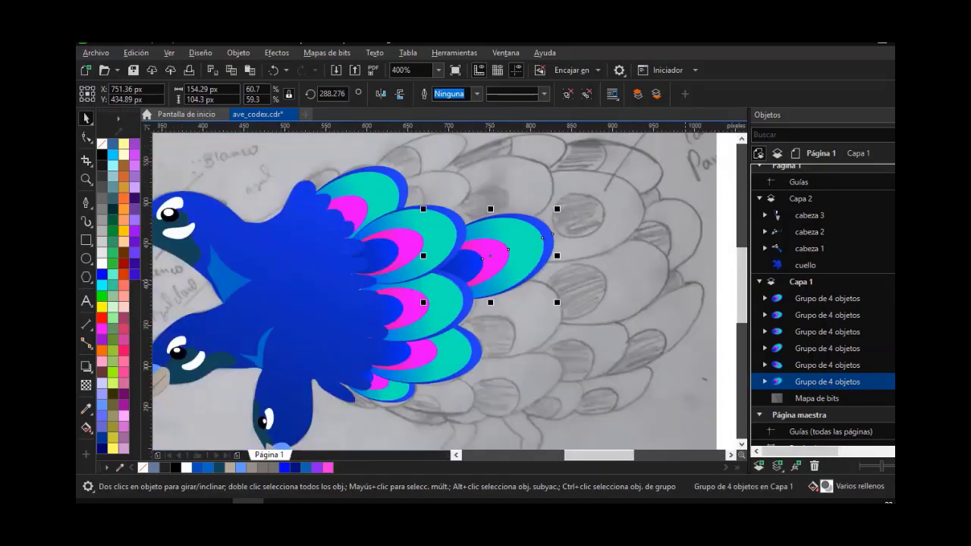
# Copy the second-row feather over the upper tail sketch and give the copy no fill and a black outline
pyautogui.click(743, 139)
pyautogui.click(742, 140)
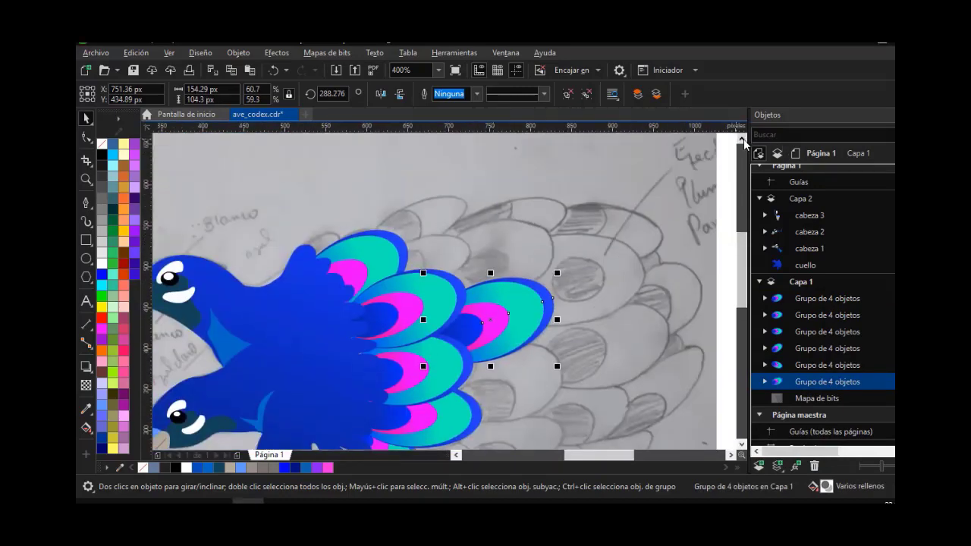
pyautogui.moveTo(531, 310); pyautogui.dragTo(572, 212)
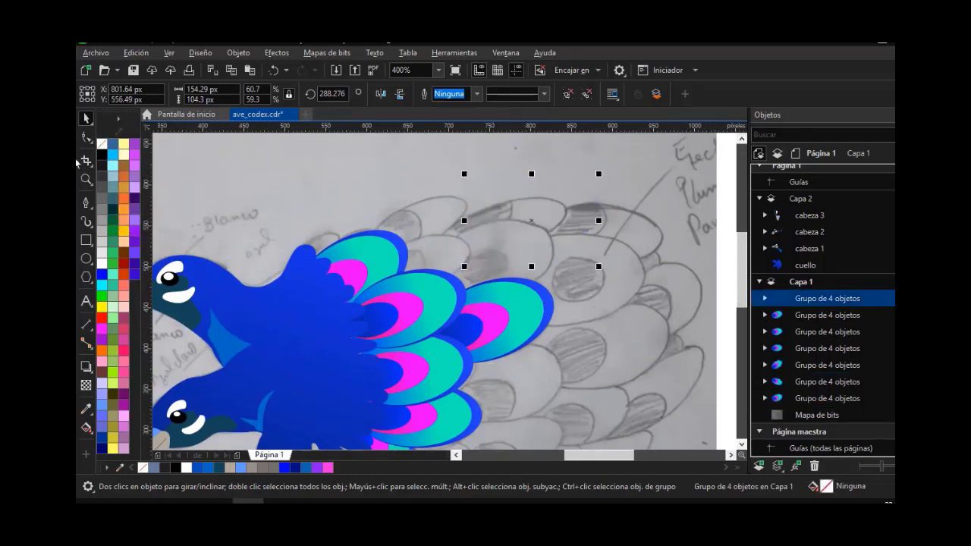
pyautogui.rightClick(101, 155)
# Ungroup the outlined feather and fit its largest ellipse over the small upper sketched feather, about 130 × 88 px
pyautogui.rightClick(551, 204)
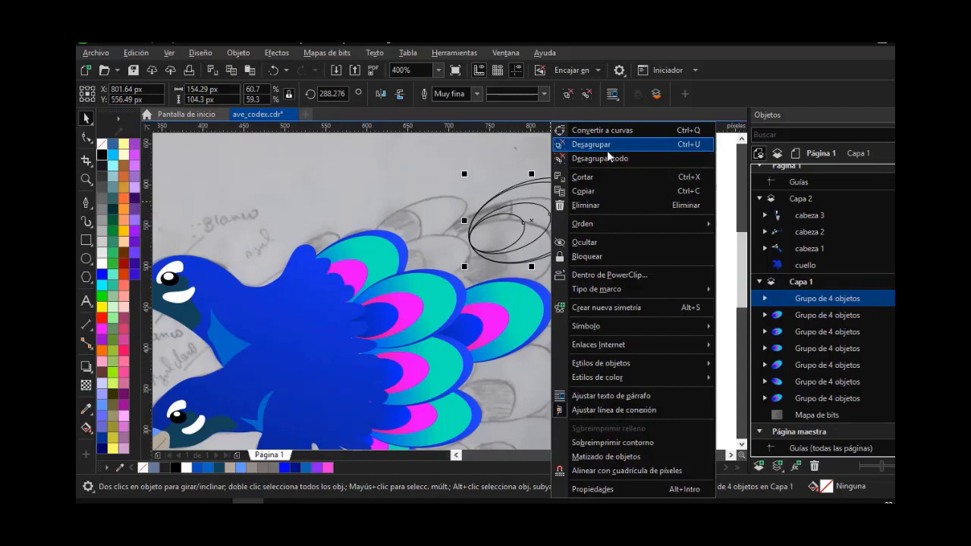
pyautogui.click(607, 153)
pyautogui.scroll(2, 502, 168)
pyautogui.moveTo(706, 179); pyautogui.dragTo(505, 199)
pyautogui.moveTo(544, 375); pyautogui.dragTo(507, 351)
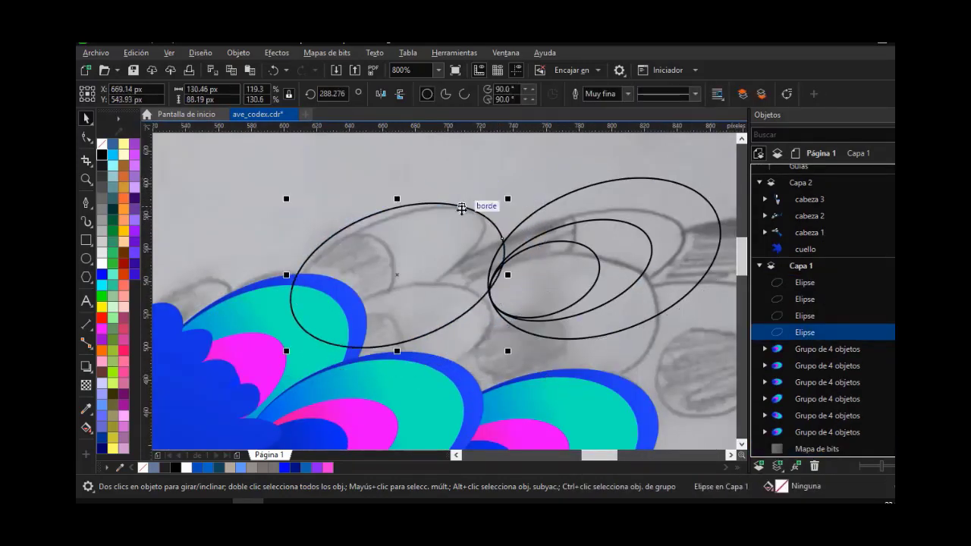
pyautogui.moveTo(462, 208); pyautogui.dragTo(469, 215)
# Convert the fitted ellipse to curves and reshape its nodes to follow the small upper sketched feather
pyautogui.click(86, 137)
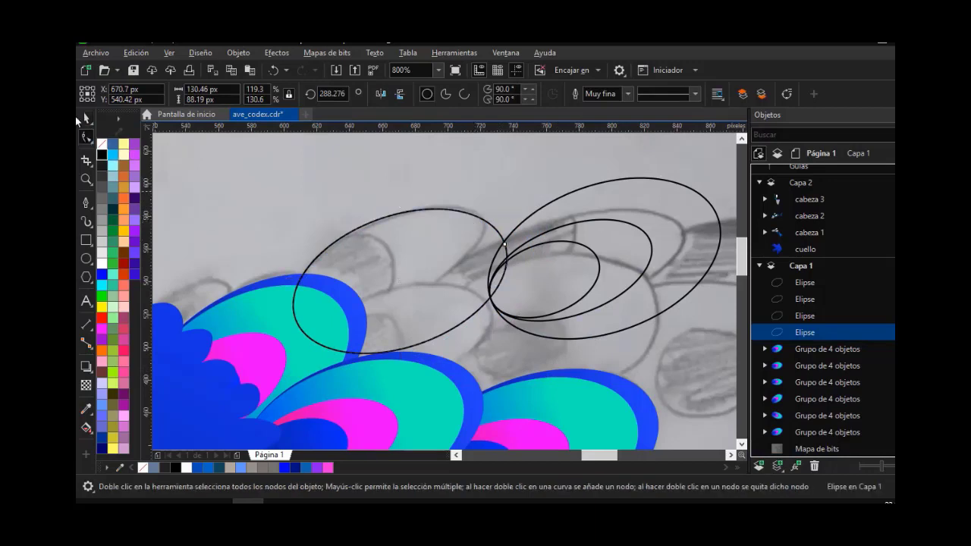
pyautogui.click(86, 118)
pyautogui.rightClick(399, 214)
pyautogui.click(432, 144)
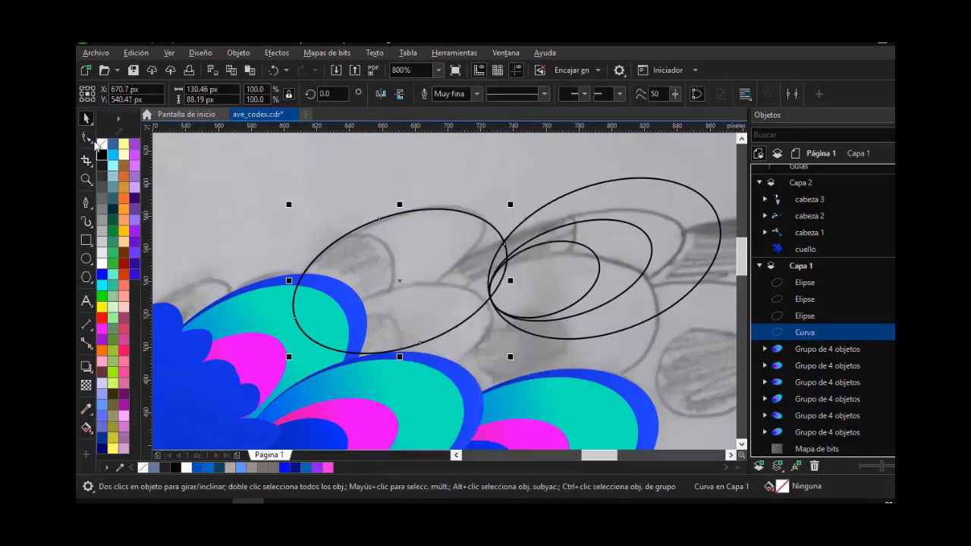
pyautogui.press('F10')
pyautogui.moveTo(421, 344); pyautogui.dragTo(380, 307)
pyautogui.moveTo(520, 280); pyautogui.dragTo(487, 227)
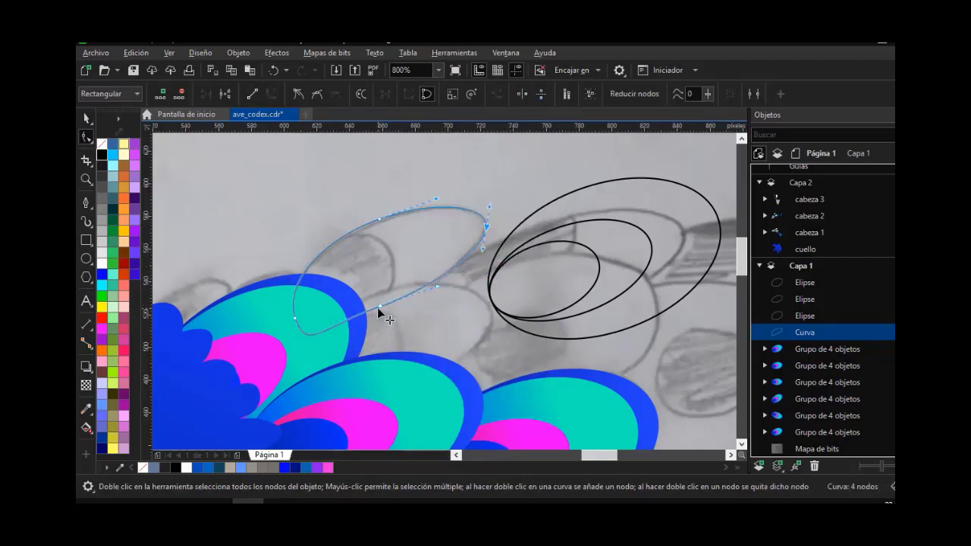
pyautogui.click(86, 118)
# Duplicate the reshaped curve several times, offsetting the copies toward the neck to form the feather's inner bands
pyautogui.click(641, 250)
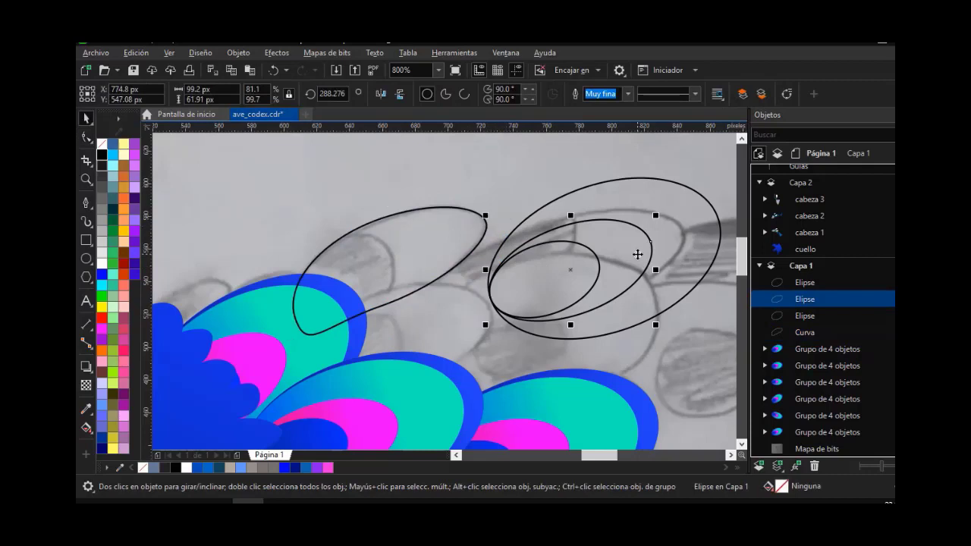
pyautogui.keyDown('shift'); pyautogui.click(667, 202); pyautogui.keyUp('shift')
pyautogui.click(611, 172)
pyautogui.click(422, 230)
pyautogui.moveTo(431, 228); pyautogui.dragTo(364, 285)
pyautogui.rightClick(400, 252)
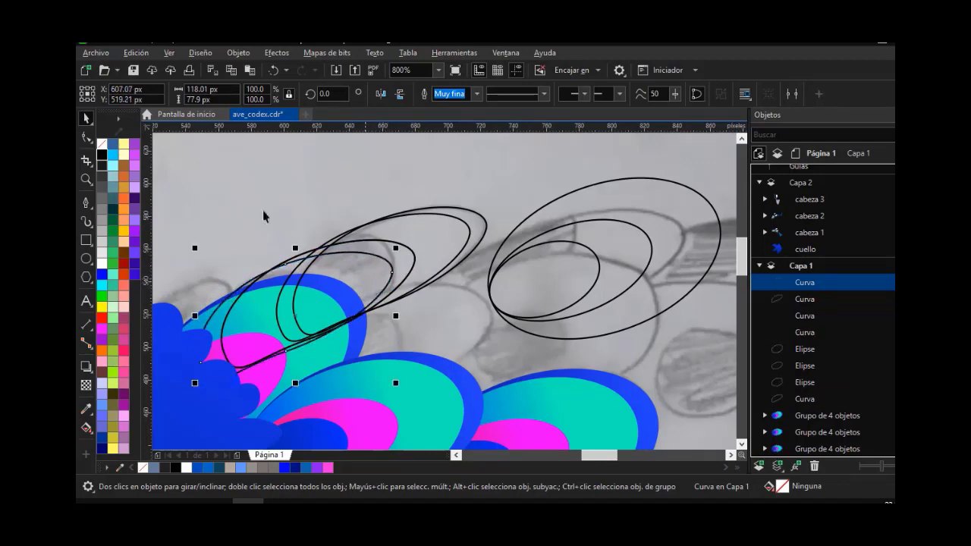
# Reshape the nodes of the two innermost band curves to follow the sketched eye of the feather
pyautogui.press('F10')
pyautogui.scroll(1, 281, 264)
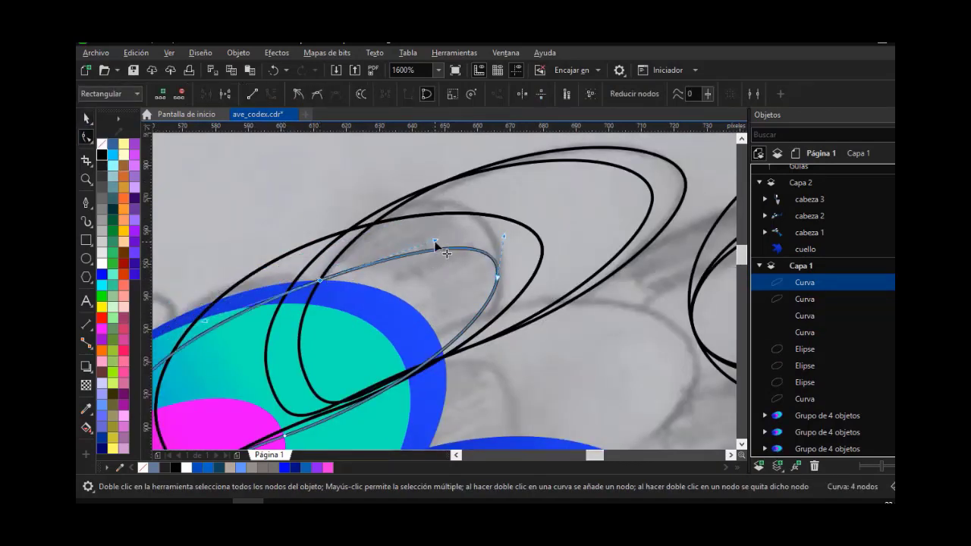
pyautogui.click(342, 248)
pyautogui.moveTo(343, 248); pyautogui.dragTo(471, 187)
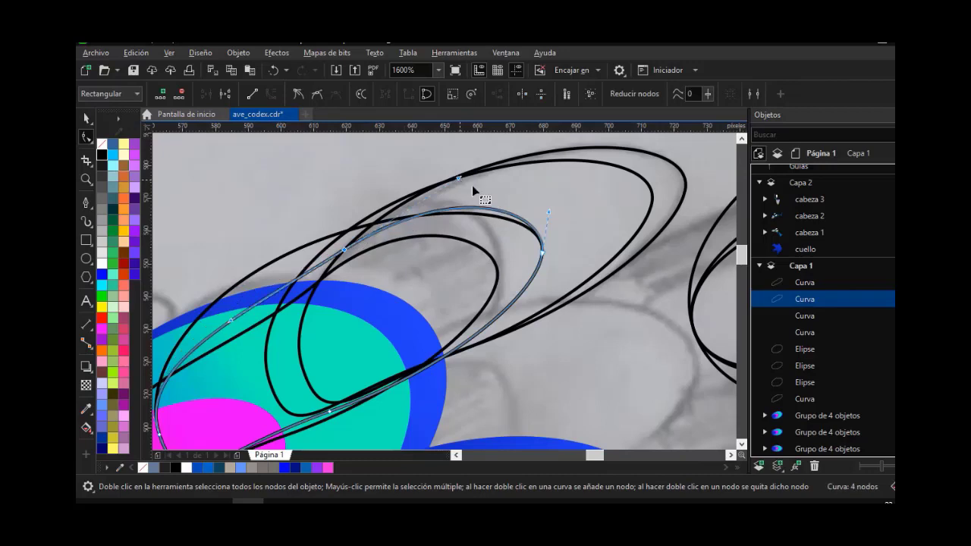
# Delete the surplus curve lying beside the second-innermost band
pyautogui.click(550, 258)
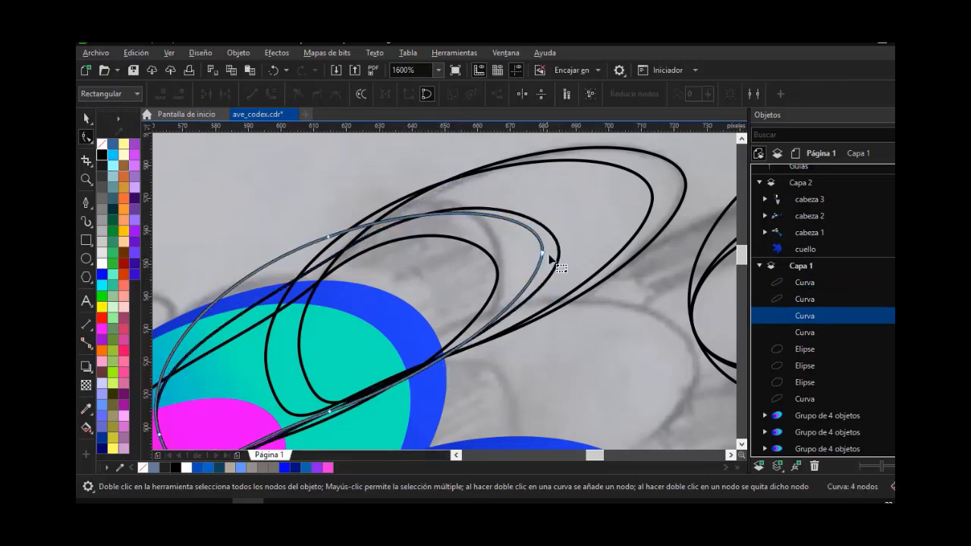
pyautogui.click(86, 118)
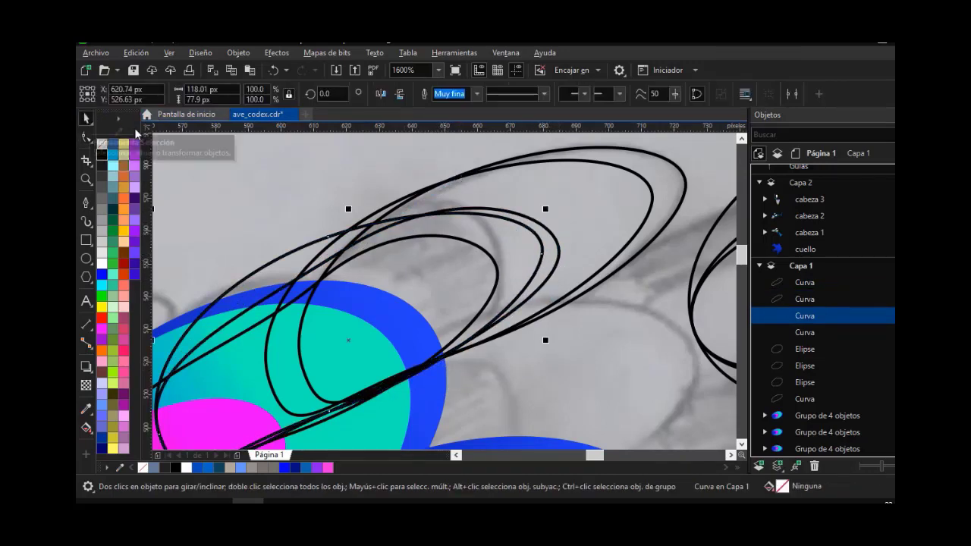
pyautogui.press('Delete')
# Color the outline of the small upper feather's outermost curve red
pyautogui.scroll(-2, 444, 230)
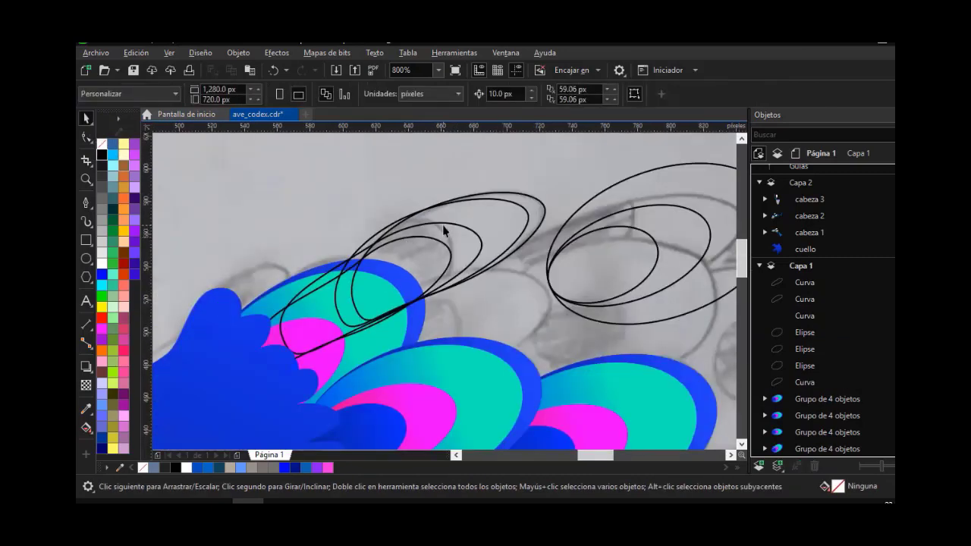
pyautogui.scroll(2, 443, 229)
pyautogui.click(606, 165)
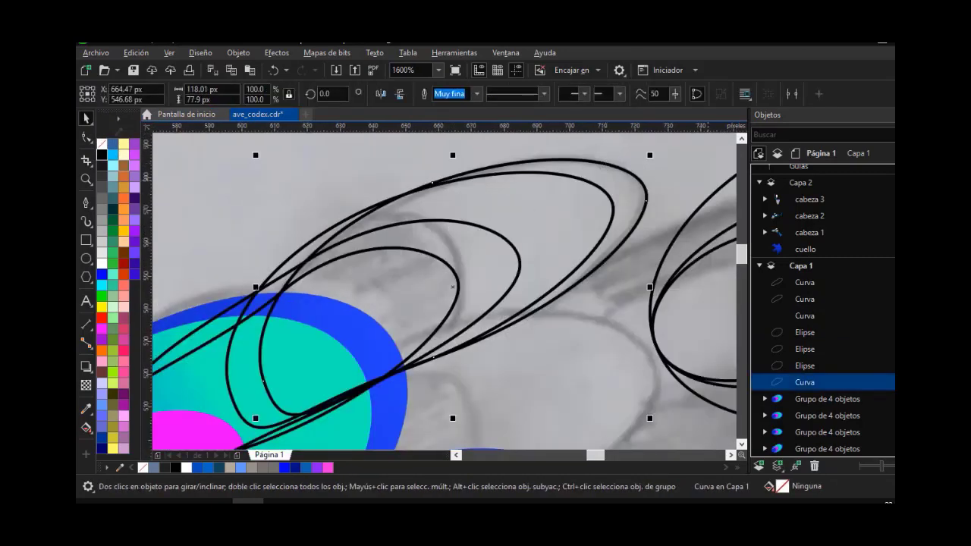
pyautogui.rightClick(103, 319)
# Use Smart Fill to create filled shapes from the overlapping band regions inside the red feather outline
pyautogui.click(88, 429)
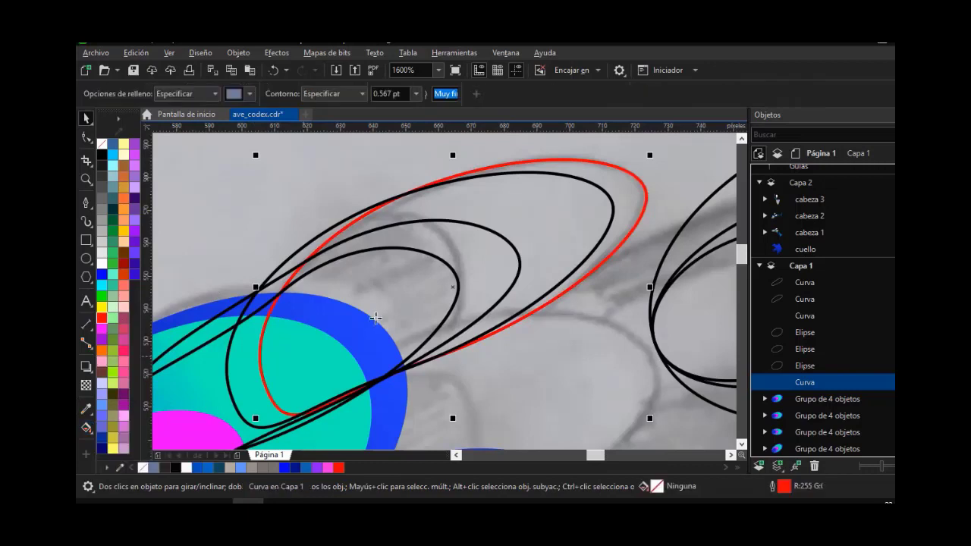
pyautogui.click(418, 276)
pyautogui.click(486, 254)
pyautogui.click(514, 223)
pyautogui.click(354, 316)
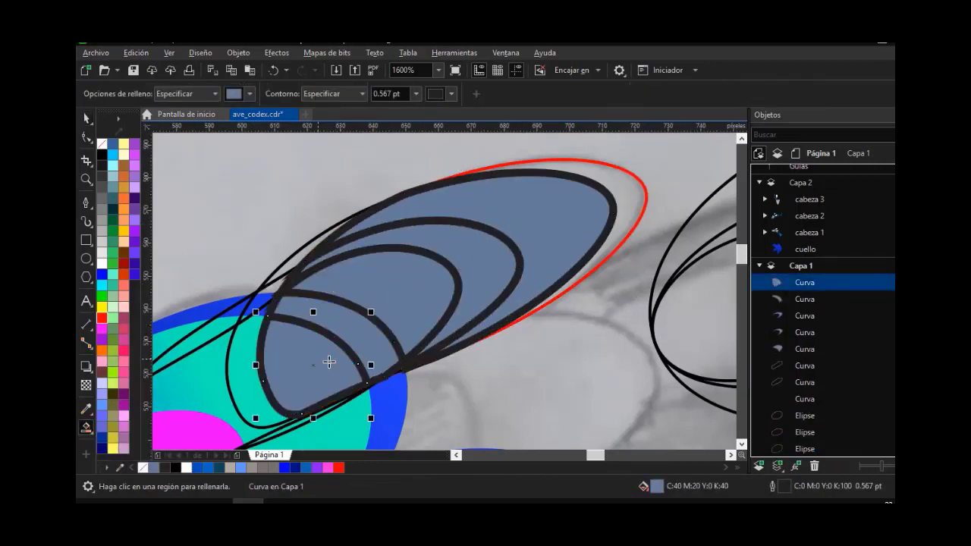
# Weld the three filled pieces nearest the neck into a single innermost shape
pyautogui.click(86, 119)
pyautogui.keyDown('shift'); pyautogui.click(340, 319); pyautogui.keyUp('shift')
pyautogui.keyDown('shift'); pyautogui.click(365, 287); pyautogui.keyUp('shift')
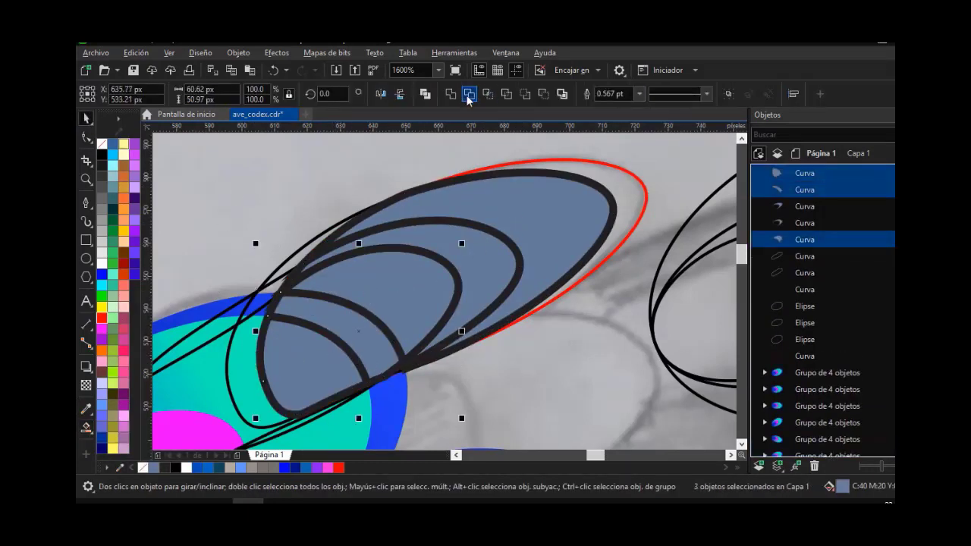
pyautogui.click(449, 93)
# Delete the three leftover black construction curves behind the filled bands of the upper feather
pyautogui.click(523, 151)
pyautogui.click(292, 263)
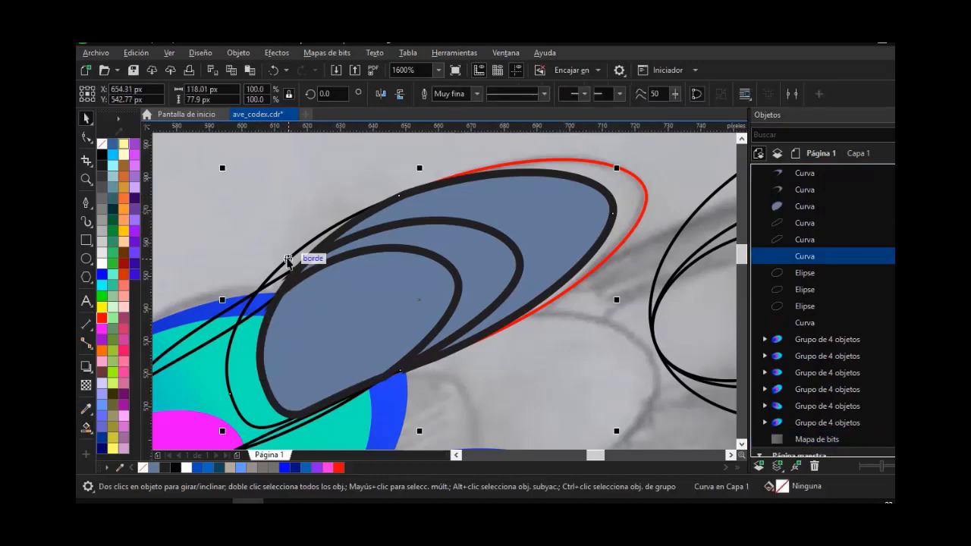
pyautogui.press('Delete')
pyautogui.click(266, 287)
pyautogui.press('Delete')
pyautogui.click(259, 310)
pyautogui.press('Delete')
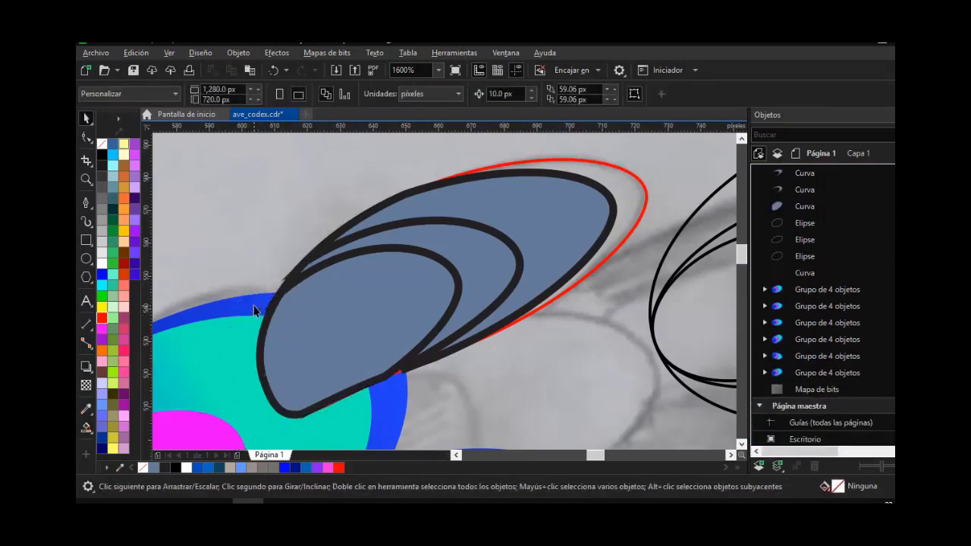
# Set the outline width of the three filled band shapes to Muy fina
pyautogui.click(474, 199)
pyautogui.keyDown('shift'); pyautogui.click(449, 244); pyautogui.keyUp('shift')
pyautogui.keyDown('shift'); pyautogui.click(391, 294); pyautogui.keyUp('shift')
pyautogui.click(639, 94)
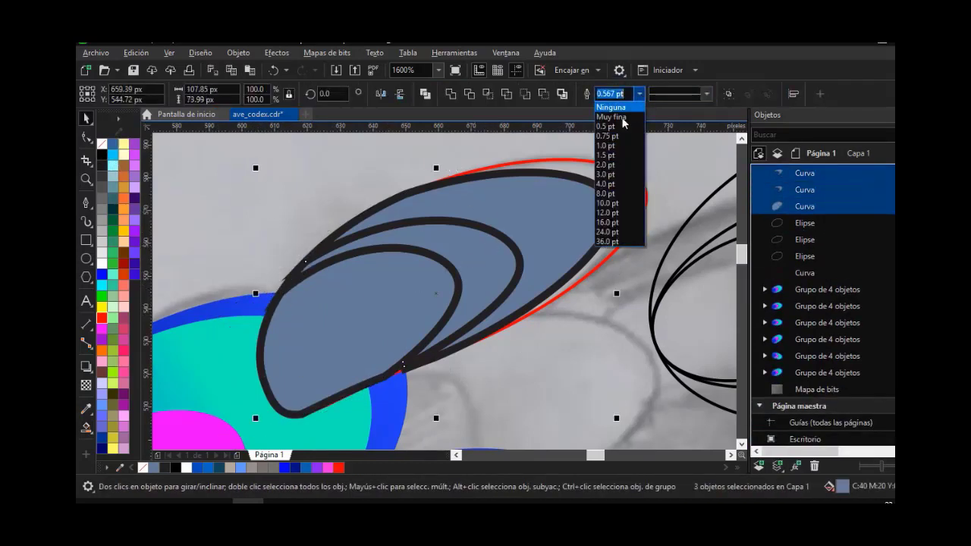
pyautogui.click(630, 127)
pyautogui.click(323, 195)
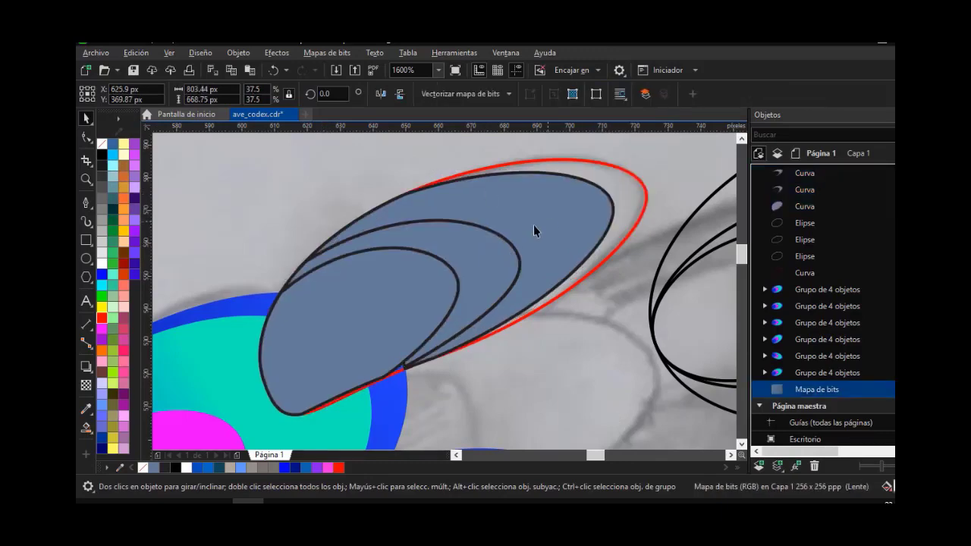
# Delete the three spare unfilled ellipses beside the new feather
pyautogui.scroll(-2, 536, 232)
pyautogui.click(639, 199)
pyautogui.press('Delete')
pyautogui.click(627, 196)
pyautogui.press('Delete')
pyautogui.click(622, 220)
pyautogui.press('Delete')
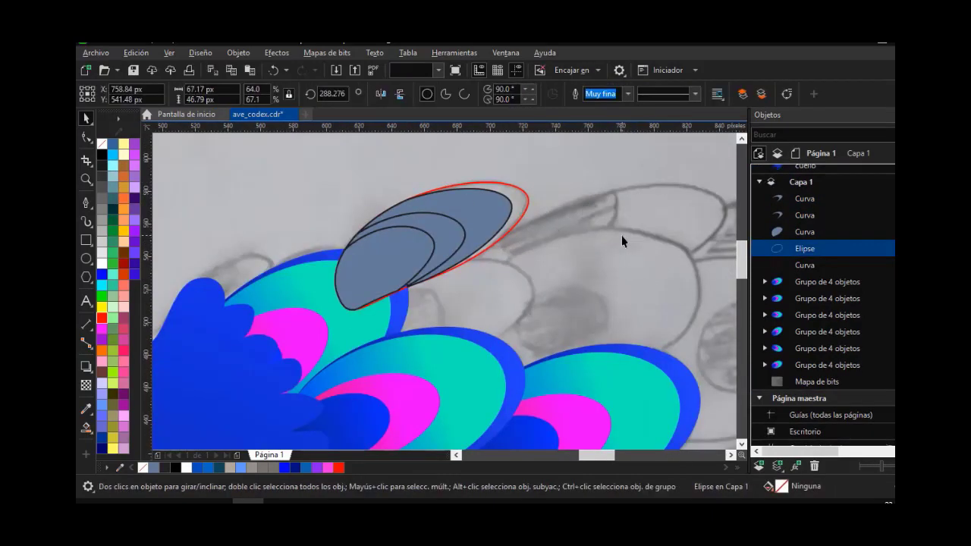
# Copy the outermost finished feather to the empty area beside the new feather and ungroup the copy into separate ellipses
pyautogui.moveTo(624, 425); pyautogui.dragTo(679, 246)
pyautogui.rightClick(679, 246)
pyautogui.scroll(-1, 497, 185)
pyautogui.scroll(1, 583, 169)
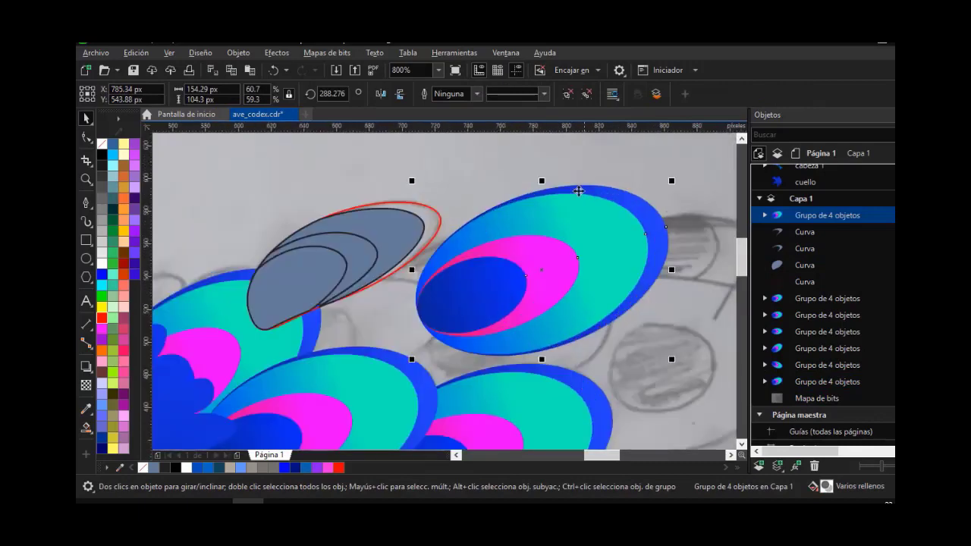
pyautogui.rightClick(576, 189)
pyautogui.click(645, 159)
pyautogui.click(551, 179)
# Fill the red-outlined outer curve with the blue gradient of the copied feather's outer ellipse using Interactive Fill
pyautogui.click(436, 212)
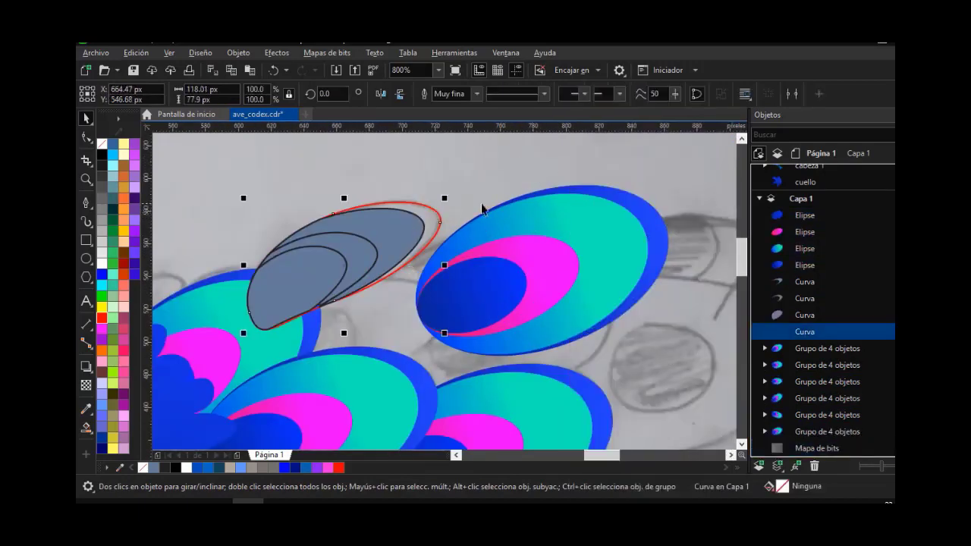
pyautogui.click(86, 428)
pyautogui.click(89, 432)
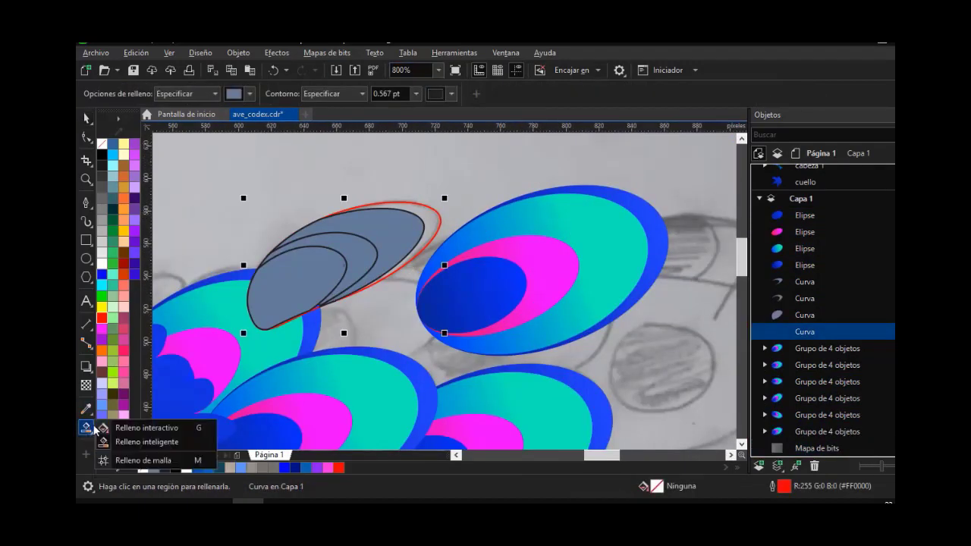
pyautogui.click(151, 427)
pyautogui.moveTo(344, 202); pyautogui.dragTo(435, 211)
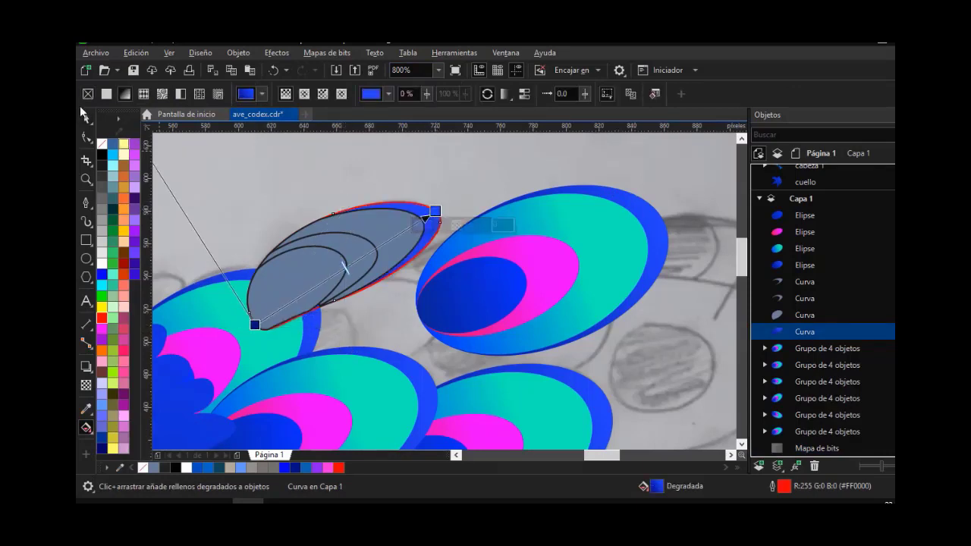
# Fill the outer band with the copied feather's teal-blue gradient, stretching the gradient from the feather's base toward its tip
pyautogui.click(87, 118)
pyautogui.click(346, 182)
pyautogui.click(379, 214)
pyautogui.click(87, 428)
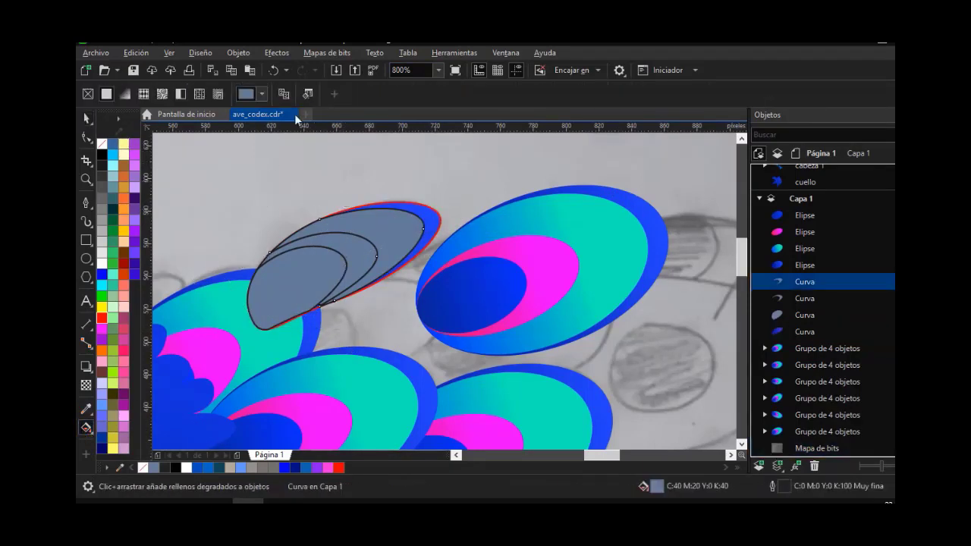
pyautogui.click(578, 215)
pyautogui.moveTo(346, 306); pyautogui.dragTo(263, 329)
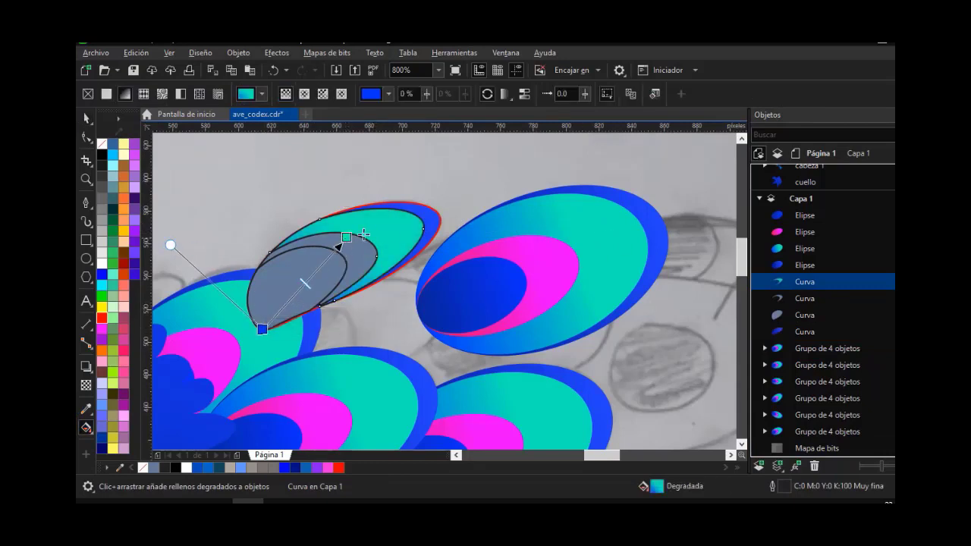
pyautogui.moveTo(346, 238); pyautogui.dragTo(372, 243)
pyautogui.click(613, 248)
pyautogui.click(358, 223)
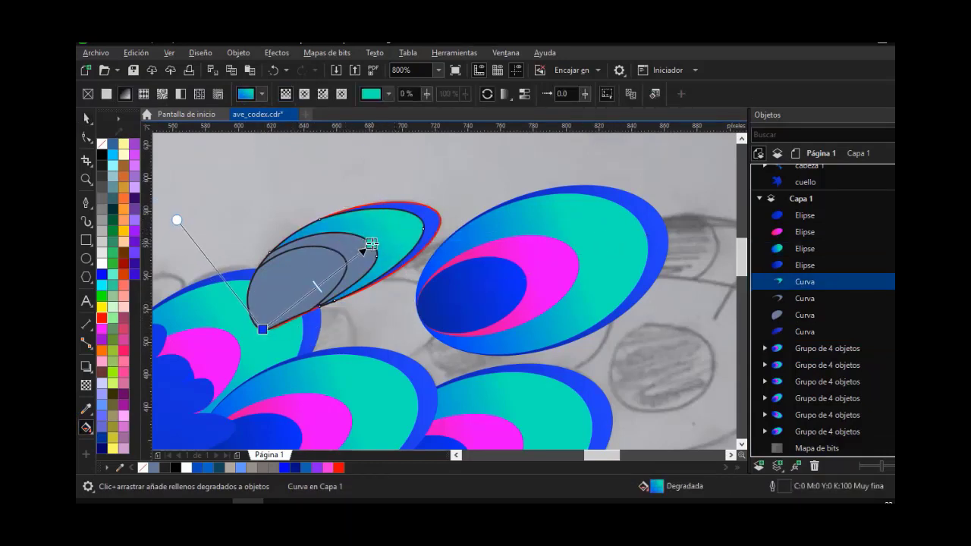
# Fill the second band with the copied feather's magenta gradient and realign it from the feather's base toward its tip
pyautogui.click(317, 279)
pyautogui.click(544, 259)
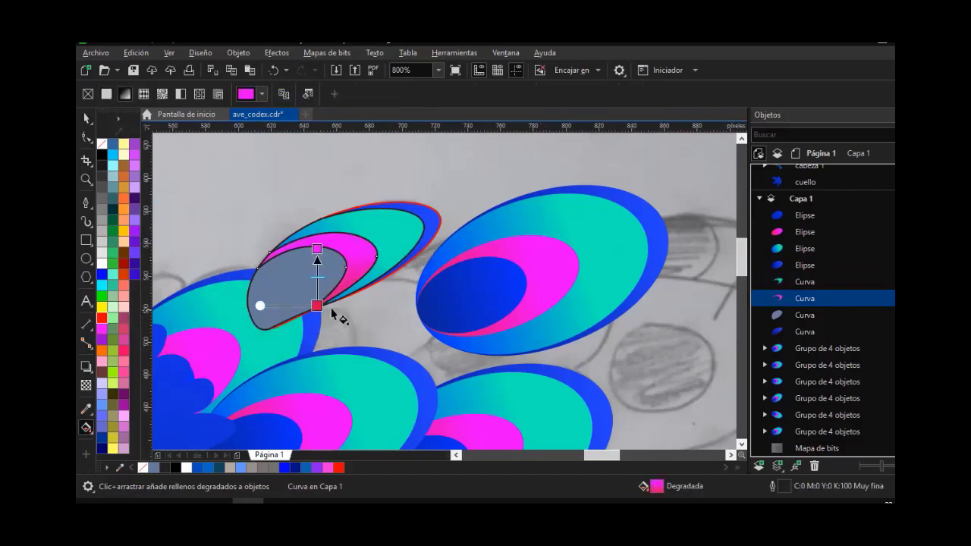
pyautogui.click(544, 259)
pyautogui.click(352, 261)
pyautogui.moveTo(317, 306); pyautogui.dragTo(250, 317)
pyautogui.moveTo(317, 248); pyautogui.dragTo(347, 257)
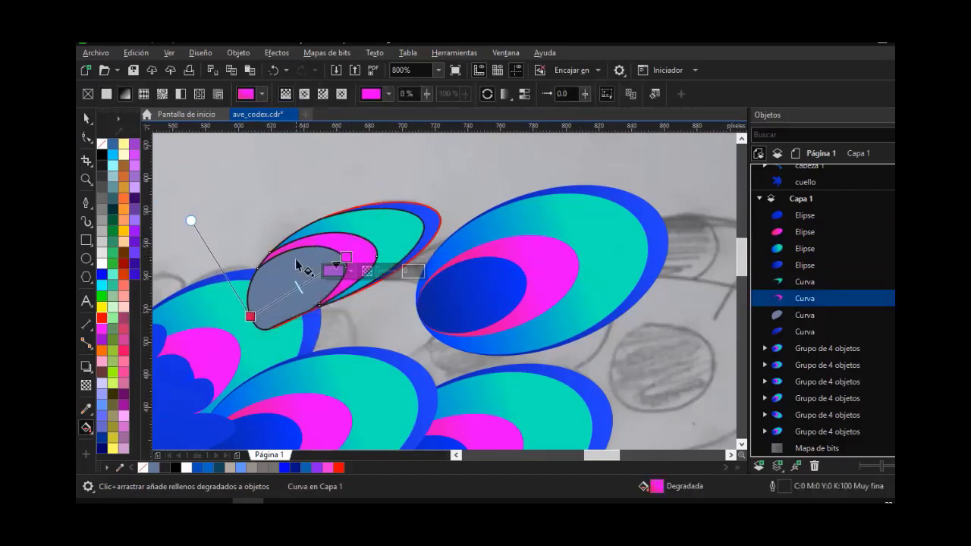
# Fill the innermost shape with the copied feather's dark blue gradient, running from its base to its upper edge
pyautogui.click(297, 264)
pyautogui.click(284, 94)
pyautogui.click(487, 301)
pyautogui.moveTo(250, 312); pyautogui.dragTo(336, 260)
pyautogui.click(494, 321)
pyautogui.click(342, 261)
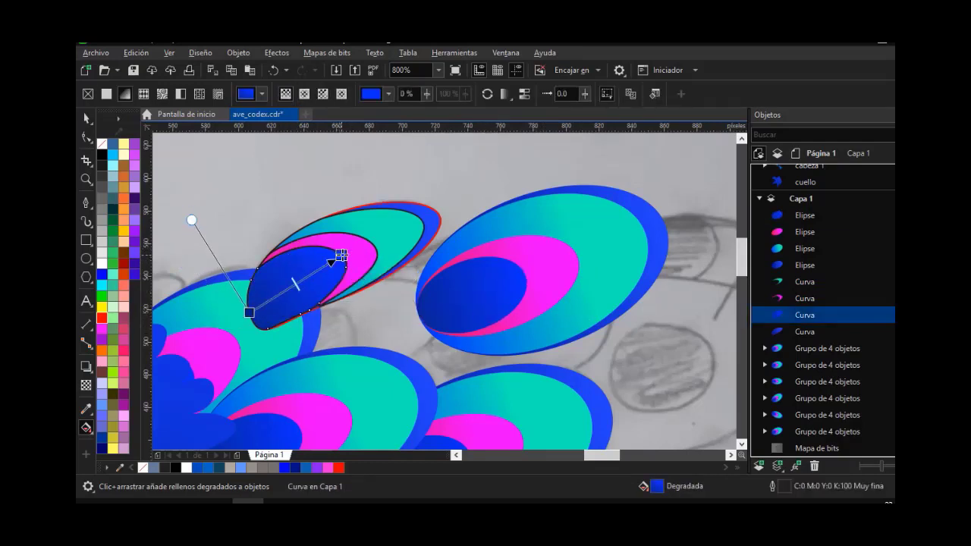
# Remove the outlines from the four curves of the new feather
pyautogui.press('space')
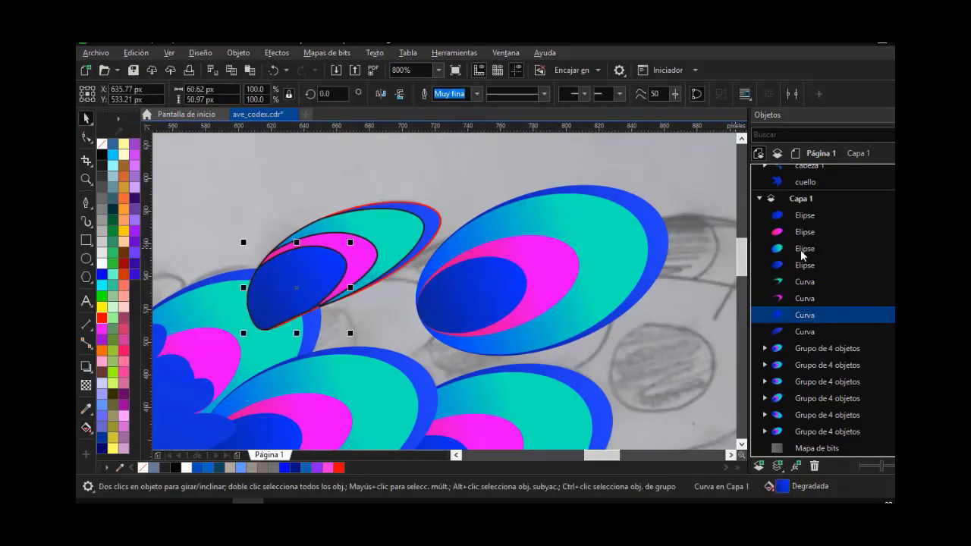
pyautogui.keyDown('shift'); pyautogui.click(801, 284); pyautogui.keyUp('shift')
pyautogui.keyDown('shift'); pyautogui.click(806, 331); pyautogui.keyUp('shift')
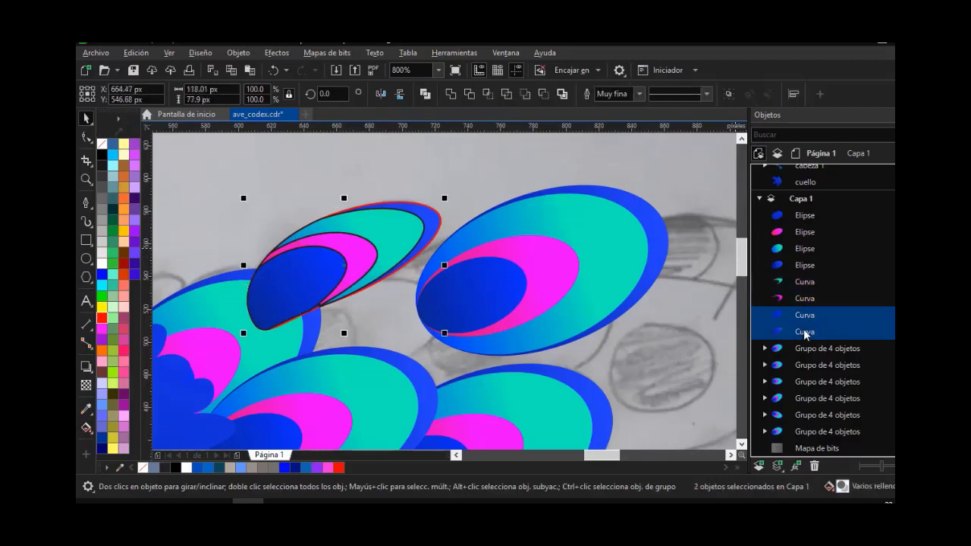
pyautogui.rightClick(102, 145)
pyautogui.click(764, 282)
pyautogui.keyDown('shift'); pyautogui.click(773, 299); pyautogui.keyUp('shift')
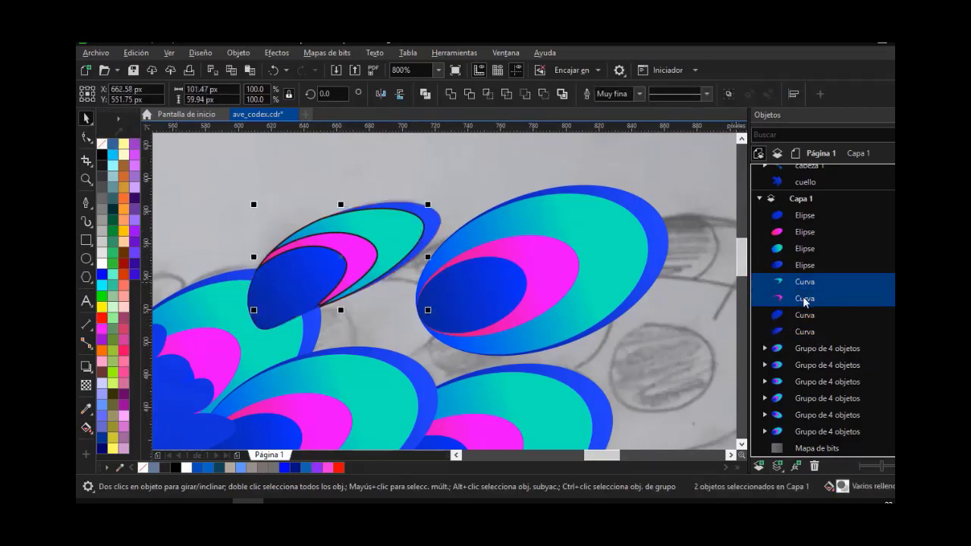
# Group the four ellipses of the copied feather, and separately group the four curves of the custom feather
pyautogui.click(775, 248)
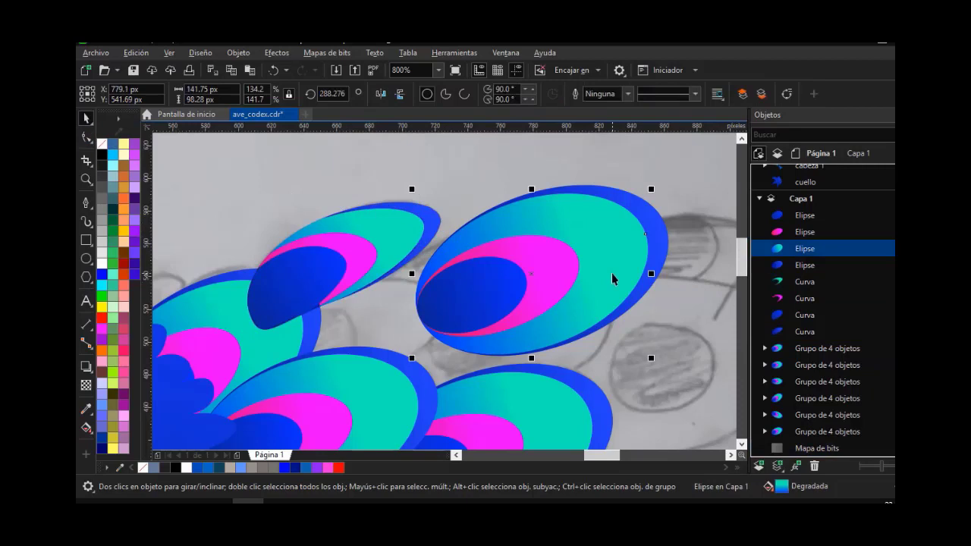
pyautogui.click(811, 266)
pyautogui.keyDown('shift'); pyautogui.click(804, 215); pyautogui.keyUp('shift')
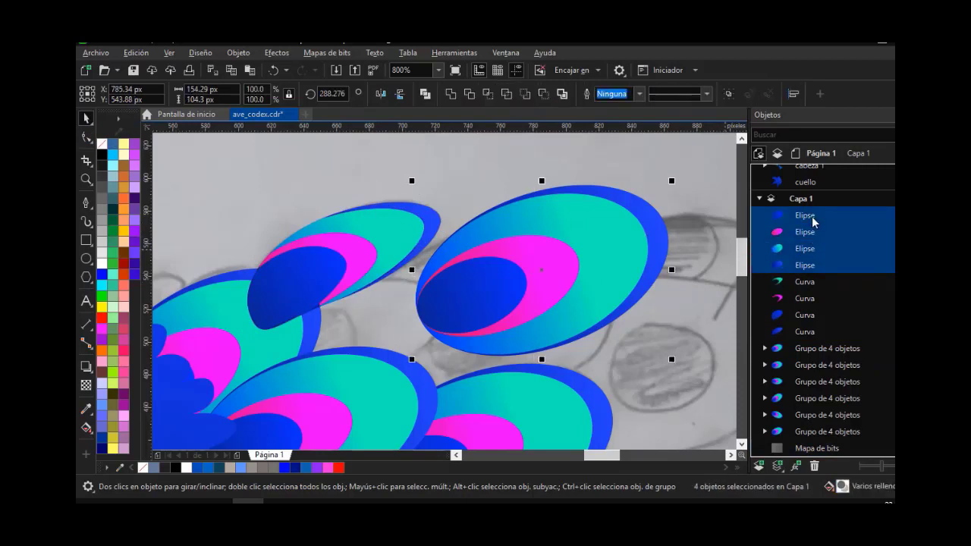
pyautogui.hotkey('ctrl', 'g')
pyautogui.click(805, 232)
pyautogui.keyDown('shift'); pyautogui.click(804, 281); pyautogui.keyUp('shift')
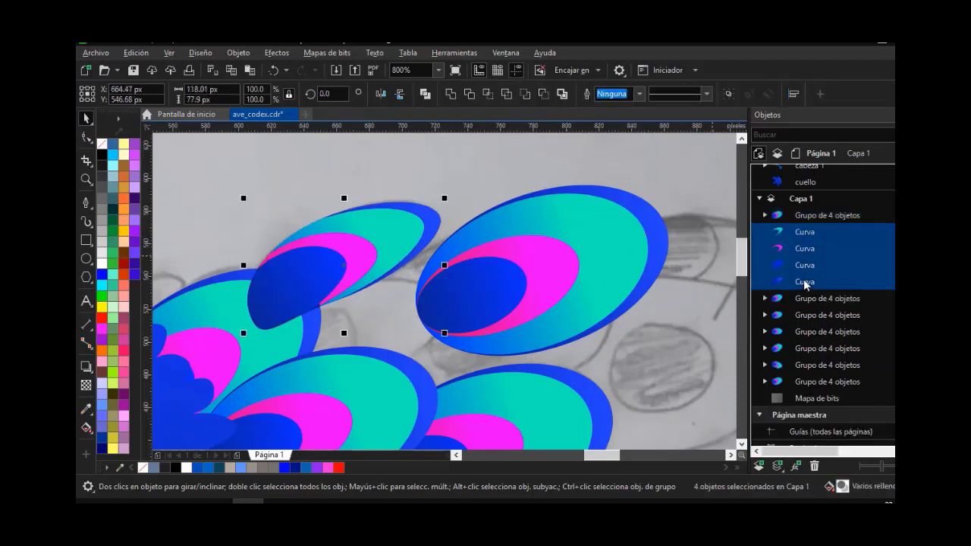
pyautogui.hotkey('ctrl', 'g')
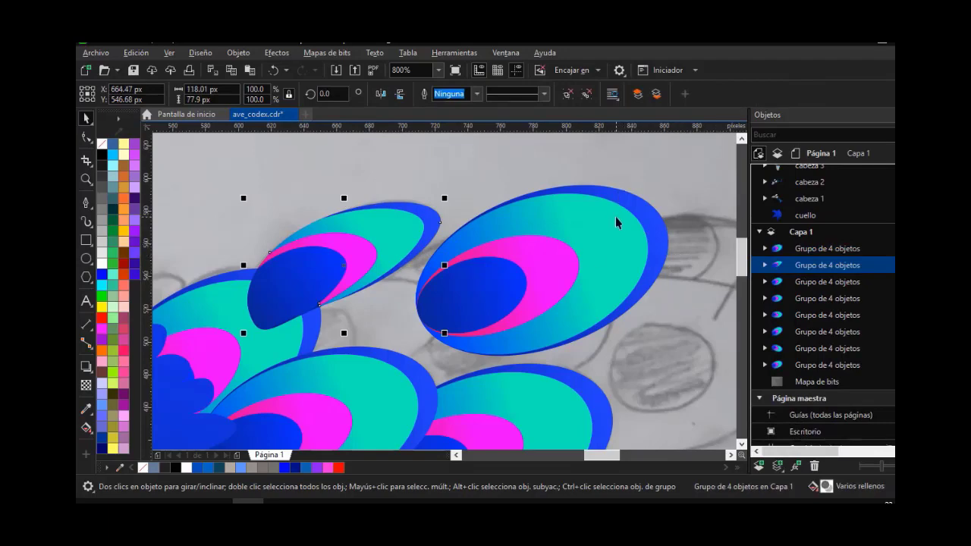
# Nudge the custom feather, then scale the copied feather to about 73% and place it over the sketched feather just below
pyautogui.moveTo(384, 245)
pyautogui.mouseDown()
pyautogui.moveTo(325, 197)
pyautogui.moveTo(364, 264)
pyautogui.moveTo(395, 251)
pyautogui.mouseUp()
pyautogui.click(569, 290)
pyautogui.moveTo(671, 179); pyautogui.dragTo(598, 234)
pyautogui.moveTo(511, 272); pyautogui.dragTo(603, 199)
pyautogui.moveTo(592, 213); pyautogui.dragTo(346, 335)
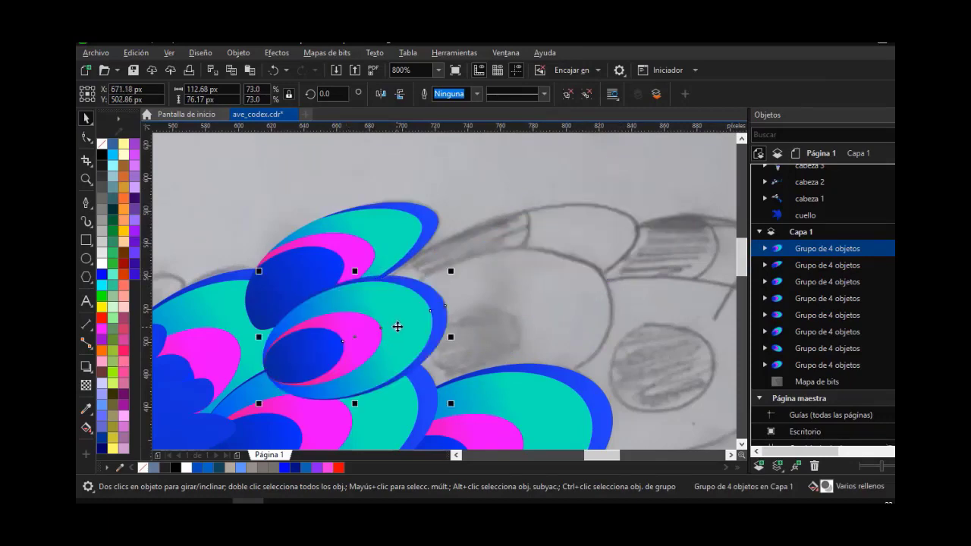
# Move the custom feather and the scaled copy behind all other feathers, just above the sketch bitmap
pyautogui.keyDown('shift'); pyautogui.click(816, 265); pyautogui.keyUp('shift')
pyautogui.moveTo(823, 252); pyautogui.dragTo(823, 371)
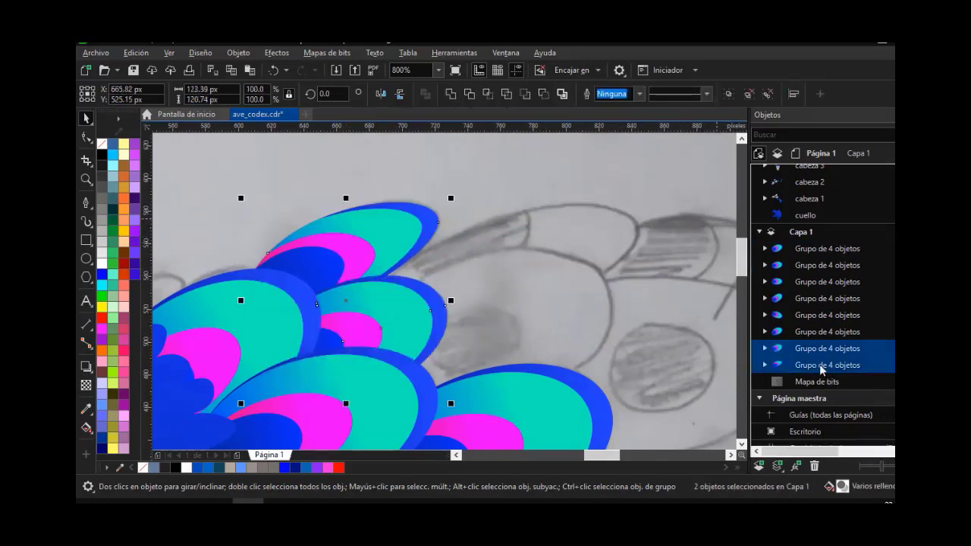
pyautogui.click(467, 170)
# Group the five feathers of the first row beside the neck and name the group "fila 1"
pyautogui.scroll(-2, 493, 232)
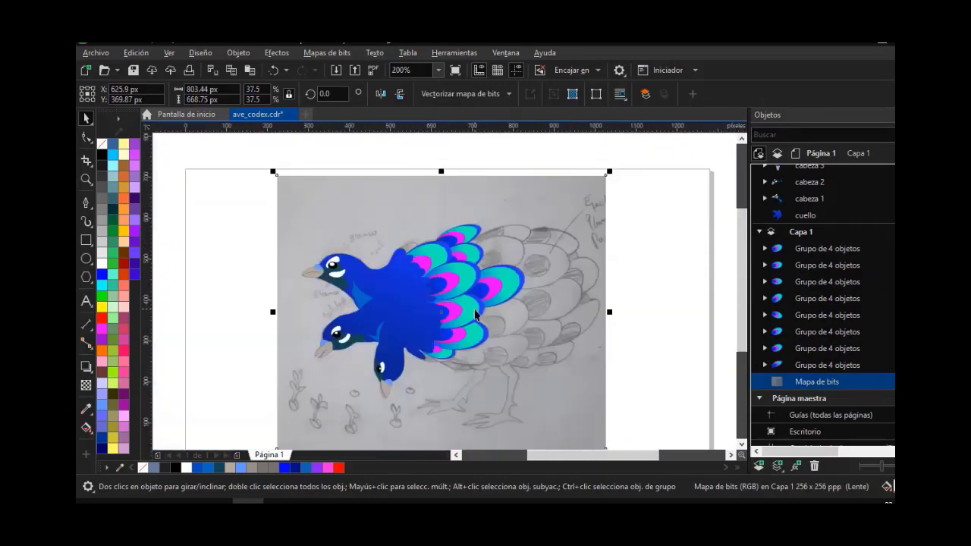
pyautogui.scroll(1, 476, 313)
pyautogui.click(384, 213)
pyautogui.keyDown('shift'); pyautogui.click(460, 254); pyautogui.keyUp('shift')
pyautogui.keyDown('shift'); pyautogui.click(467, 307); pyautogui.keyUp('shift')
pyautogui.keyDown('shift'); pyautogui.click(477, 361); pyautogui.keyUp('shift')
pyautogui.keyDown('shift'); pyautogui.click(408, 402); pyautogui.keyUp('shift')
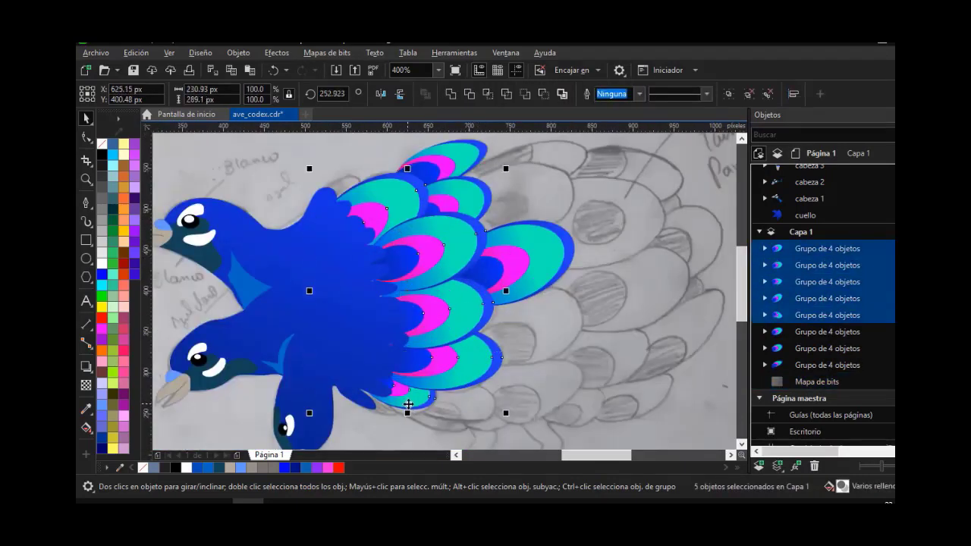
pyautogui.hotkey('ctrl', 'g')
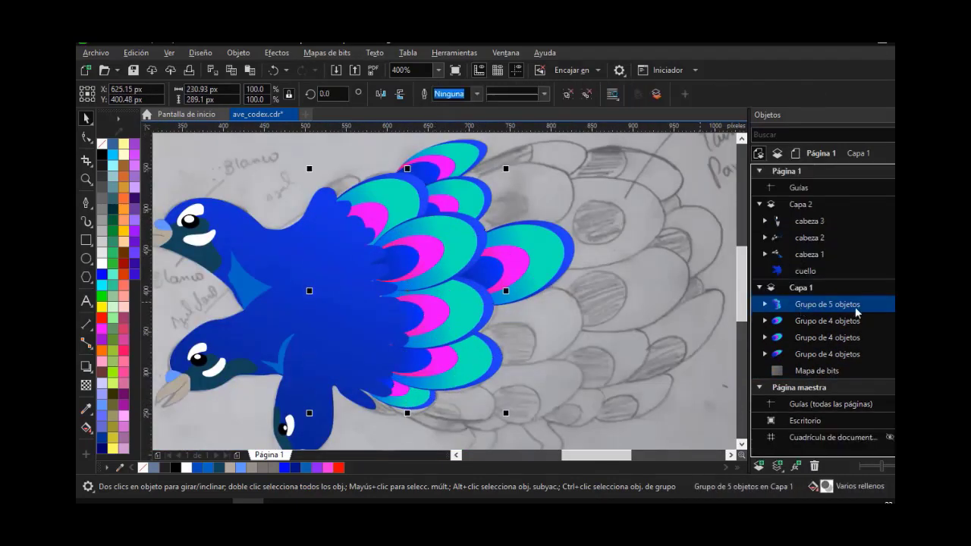
pyautogui.doubleClick(832, 308)
pyautogui.write('fila 1')
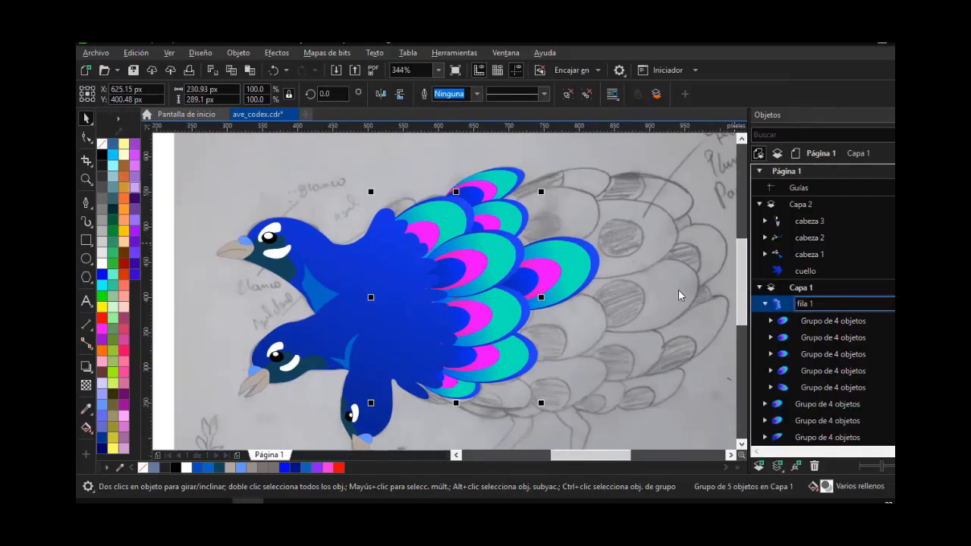
pyautogui.press('Return')
# Rotate the uppermost tail feather slightly clockwise, to about 354.7°, to follow the sketch
pyautogui.click(504, 184)
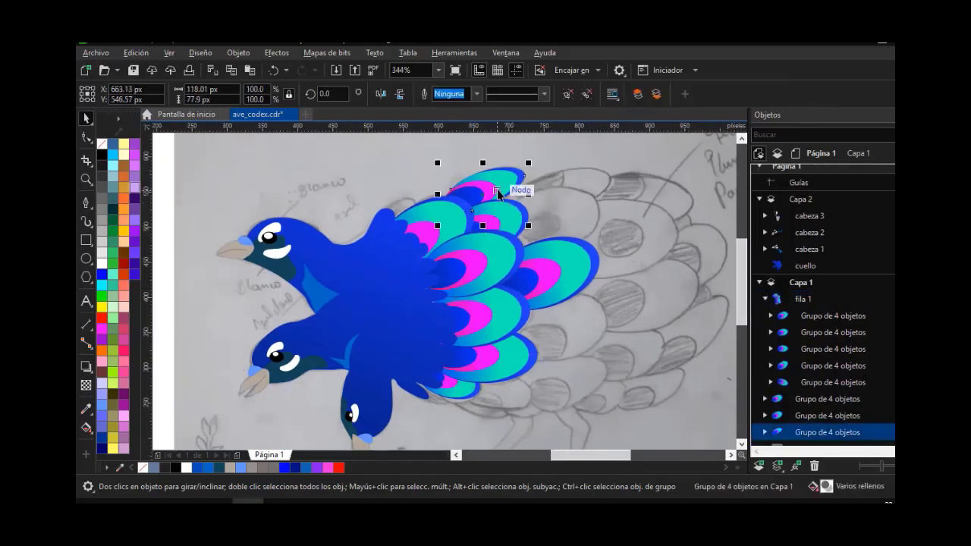
pyautogui.scroll(2, 498, 182)
pyautogui.click(509, 169)
pyautogui.scroll(2, 476, 176)
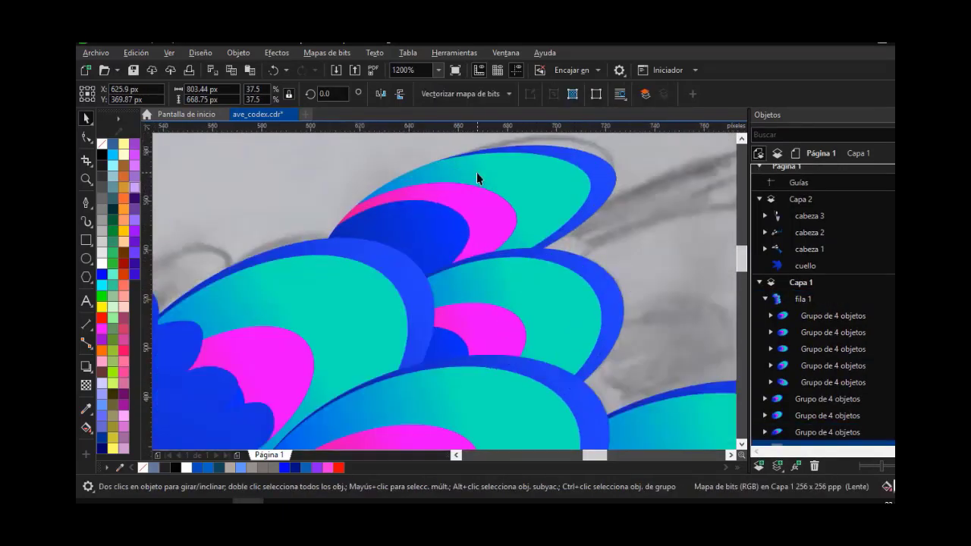
pyautogui.click(476, 182)
pyautogui.scroll(-3, 449, 176)
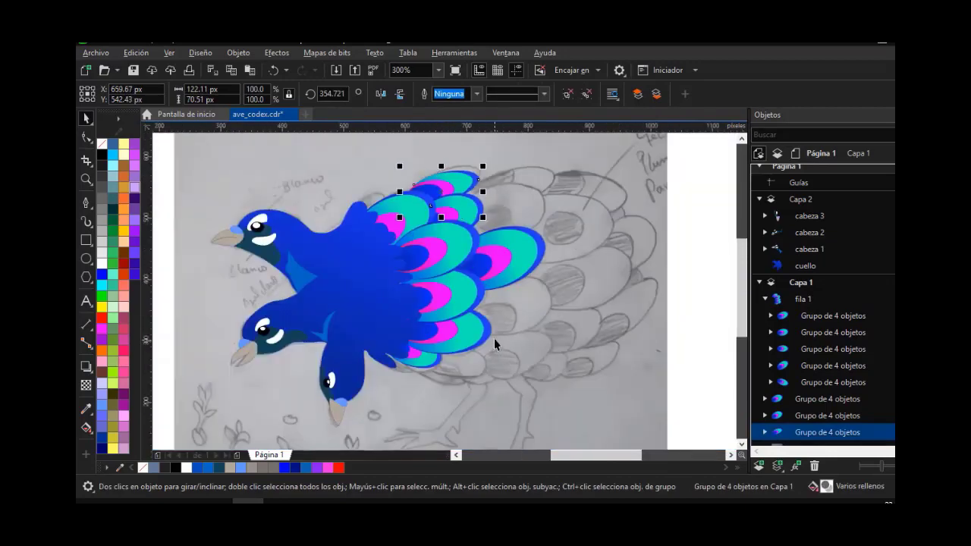
# Copy the uppermost tail feather into the second row below the large feather, stretch it, mirror it vertically and rotate it to about 70°
pyautogui.moveTo(450, 203); pyautogui.dragTo(526, 362)
pyautogui.click(542, 332)
pyautogui.moveTo(574, 291); pyautogui.dragTo(585, 316)
pyautogui.click(543, 339)
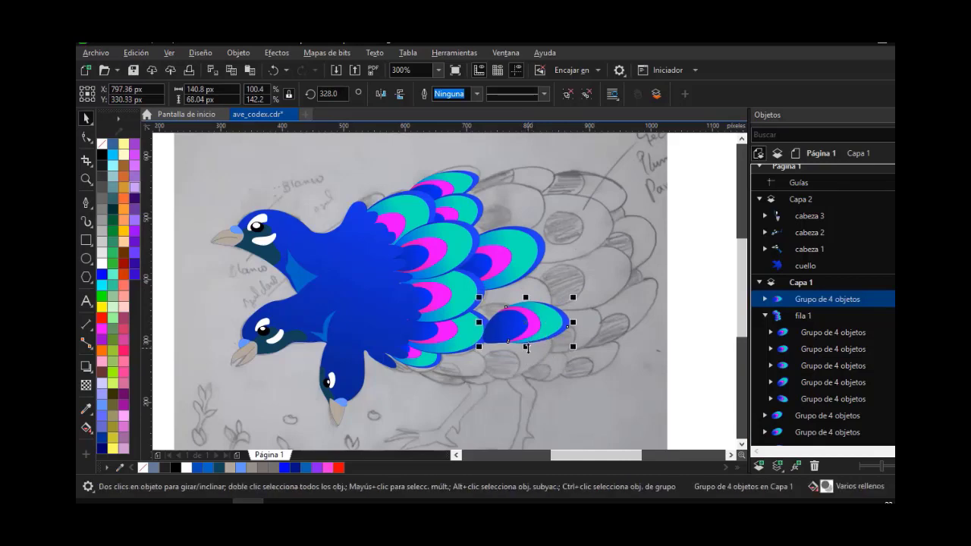
pyautogui.moveTo(527, 348); pyautogui.dragTo(580, 332)
pyautogui.click(400, 94)
pyautogui.click(544, 342)
pyautogui.scroll(1, 516, 318)
pyautogui.moveTo(620, 274); pyautogui.dragTo(601, 279)
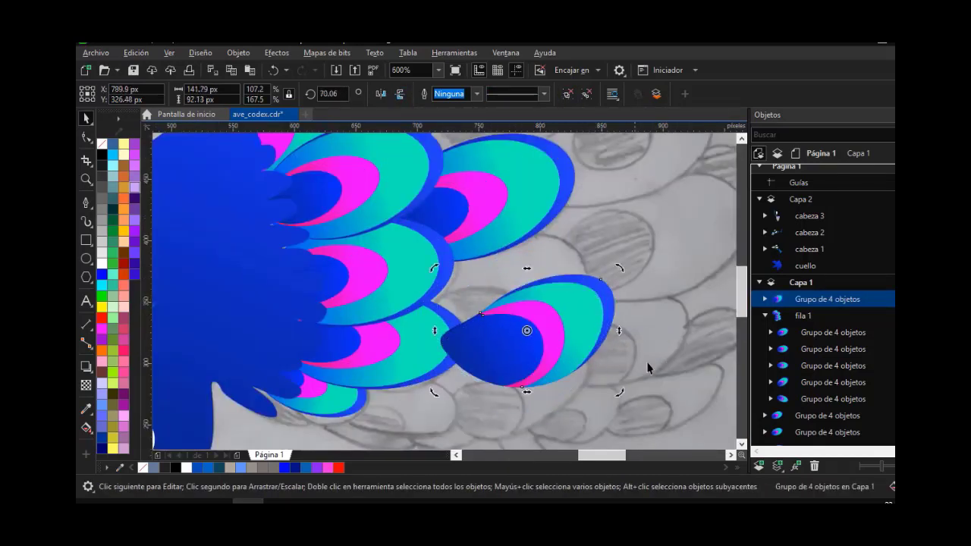
# Fit the copied feather under the large second-row feather, scaling it to about 120% by 188% and rotating it to about 64.2°
pyautogui.moveTo(559, 352); pyautogui.dragTo(528, 315)
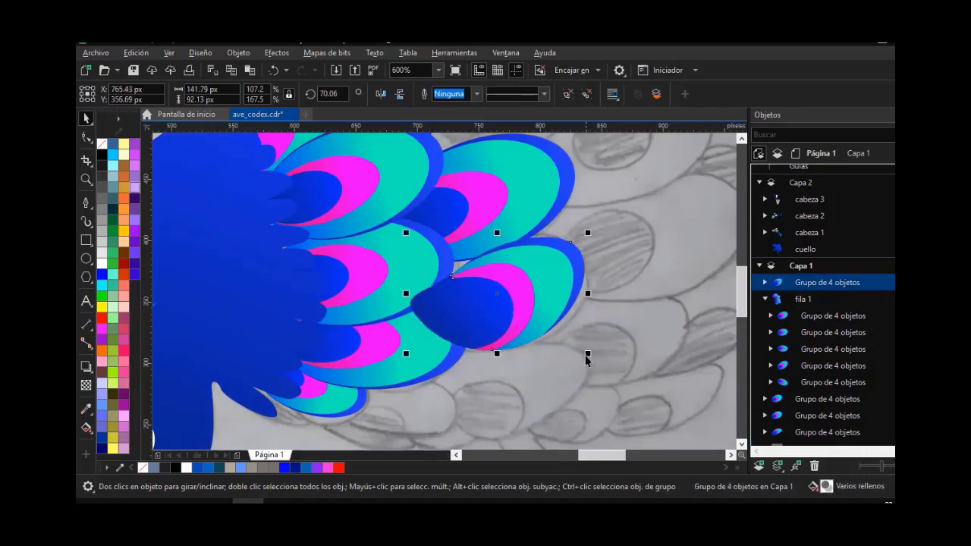
pyautogui.moveTo(405, 232); pyautogui.dragTo(370, 224)
pyautogui.click(534, 304)
pyautogui.moveTo(596, 220); pyautogui.dragTo(612, 230)
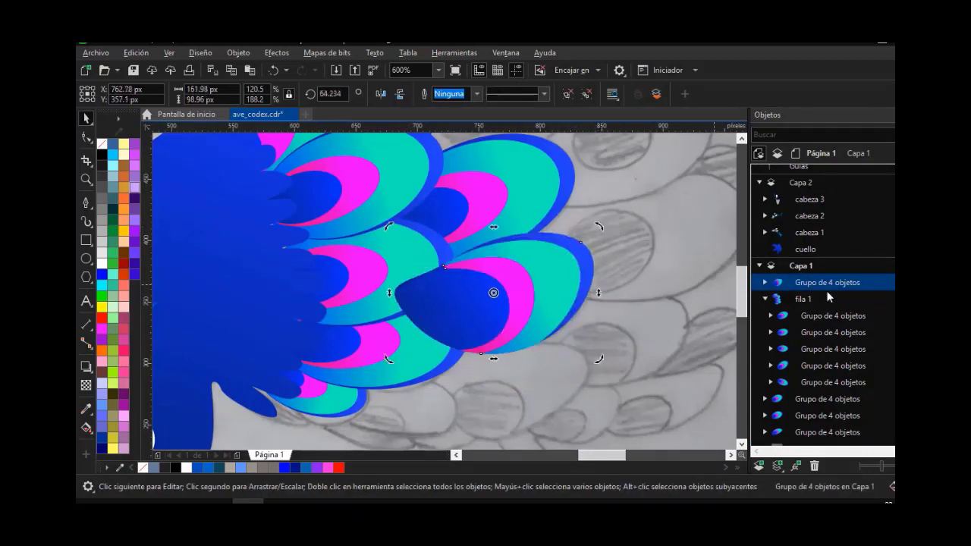
# Move the new second-row feather out of the "fila 1" group and behind all other feathers, just above the sketch bitmap
pyautogui.moveTo(826, 302); pyautogui.dragTo(826, 307)
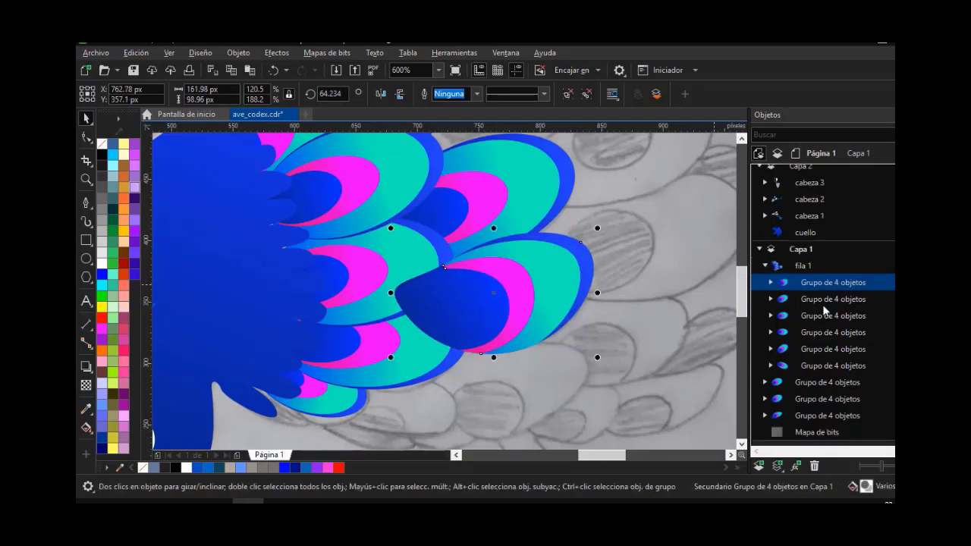
pyautogui.scroll(-1, 823, 304)
pyautogui.scroll(-1, 805, 272)
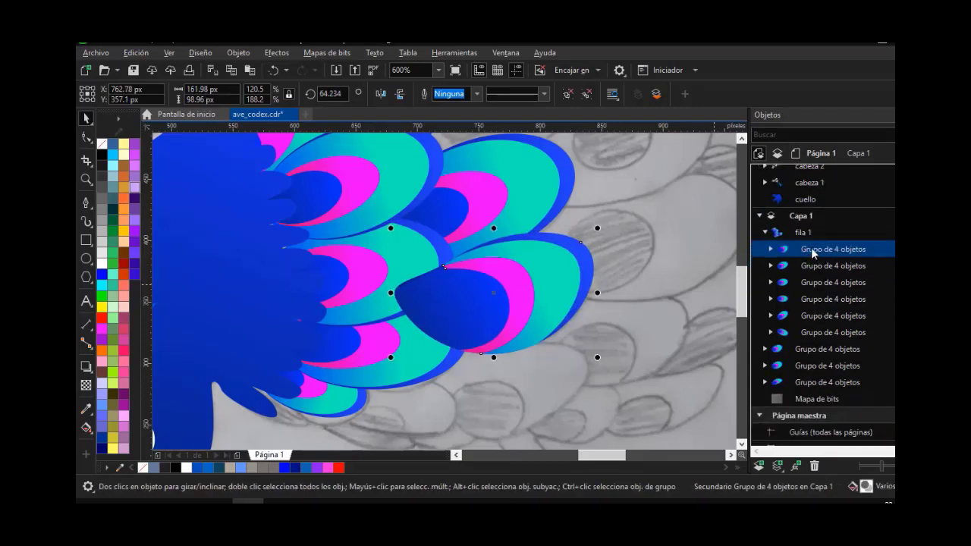
pyautogui.moveTo(811, 247); pyautogui.dragTo(810, 390)
pyautogui.click(644, 271)
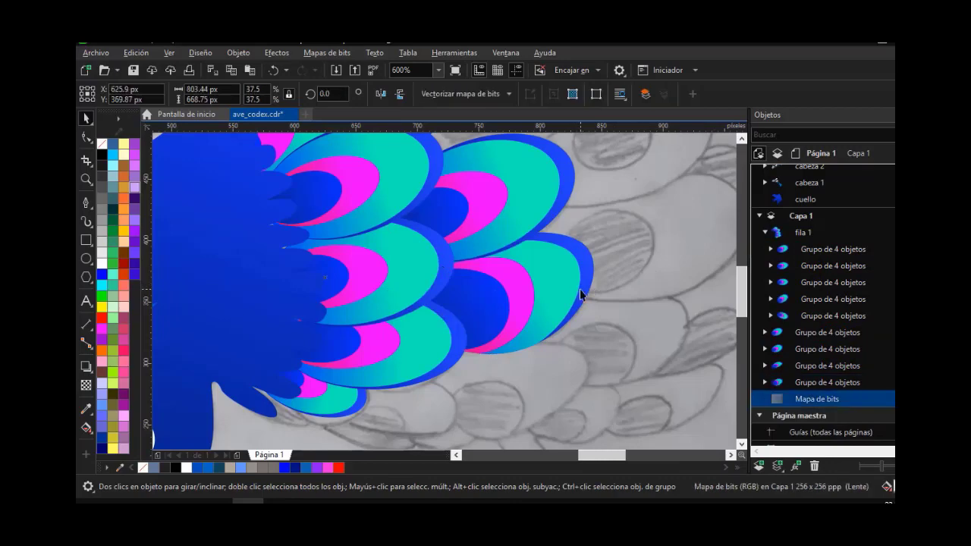
pyautogui.scroll(-2, 581, 294)
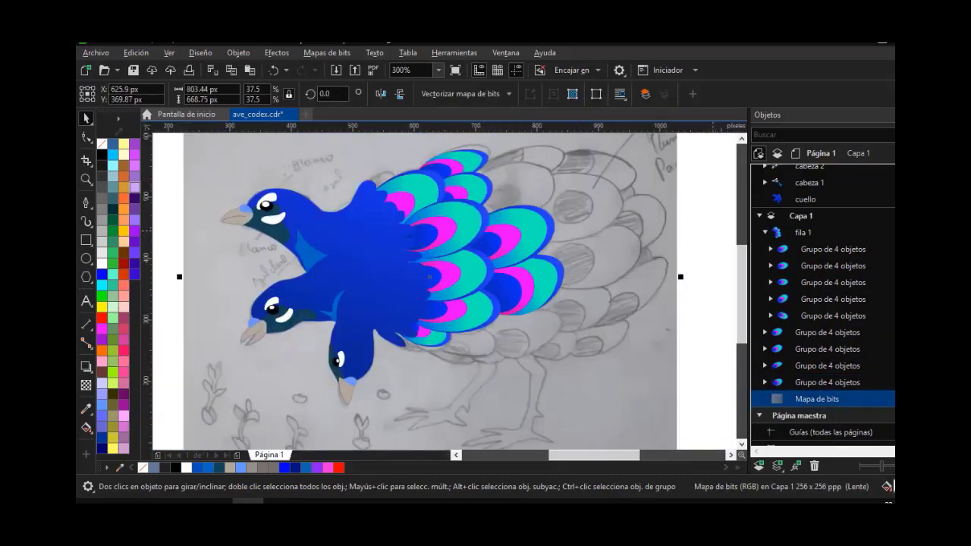
pyautogui.click(713, 230)
# Copy the uppermost tail feather to the first row's lower end, mirror it vertically, scale it to about 57.9% and rotate it to about 359.3°
pyautogui.moveTo(464, 162); pyautogui.dragTo(429, 340)
pyautogui.rightClick(429, 340)
pyautogui.scroll(2, 399, 368)
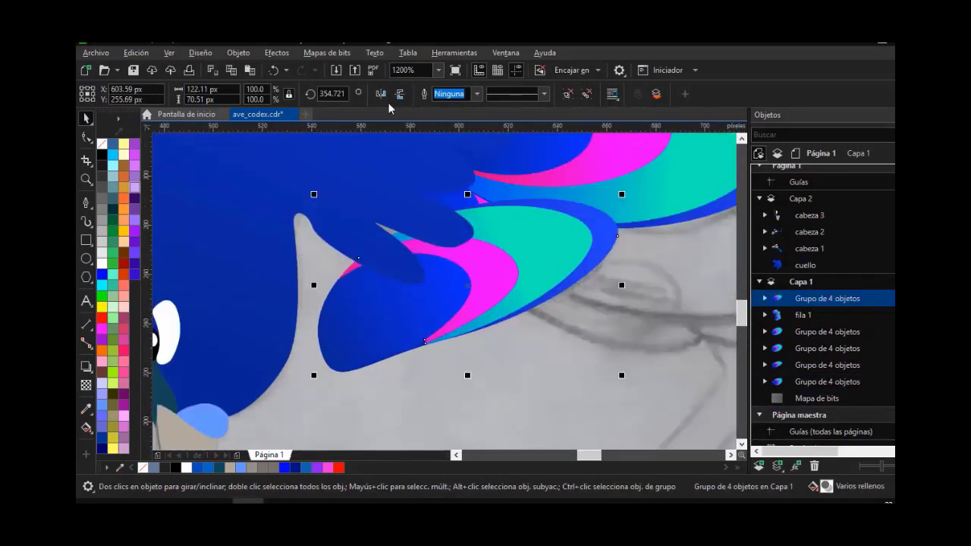
pyautogui.click(400, 94)
pyautogui.moveTo(622, 375); pyautogui.dragTo(495, 300)
pyautogui.moveTo(446, 280); pyautogui.dragTo(442, 323)
pyautogui.moveTo(449, 320); pyautogui.dragTo(467, 289)
pyautogui.click(467, 289)
pyautogui.moveTo(511, 314); pyautogui.dragTo(478, 299)
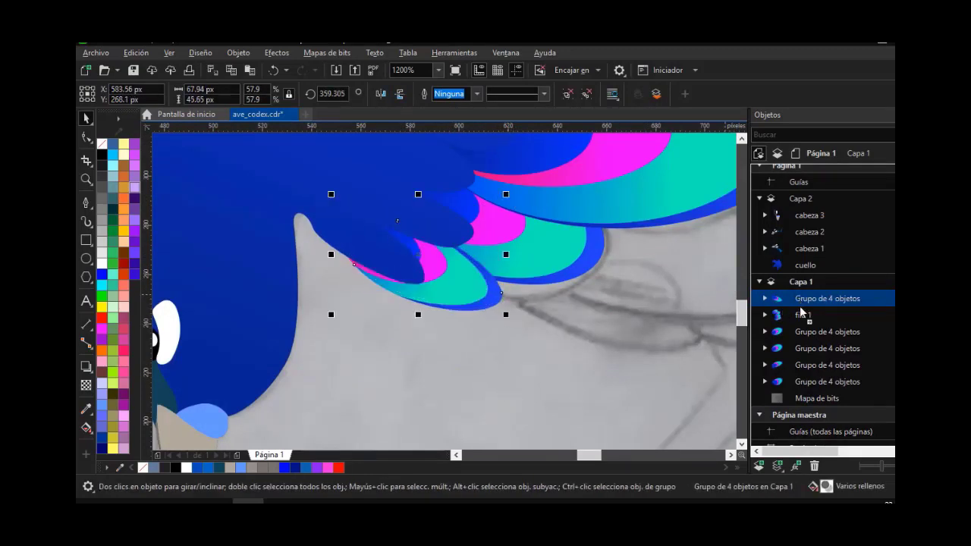
# Place the small copied feather inside the "fila 1" group, below its other feathers
pyautogui.moveTo(802, 312); pyautogui.dragTo(803, 322)
pyautogui.click(765, 298)
pyautogui.click(810, 399)
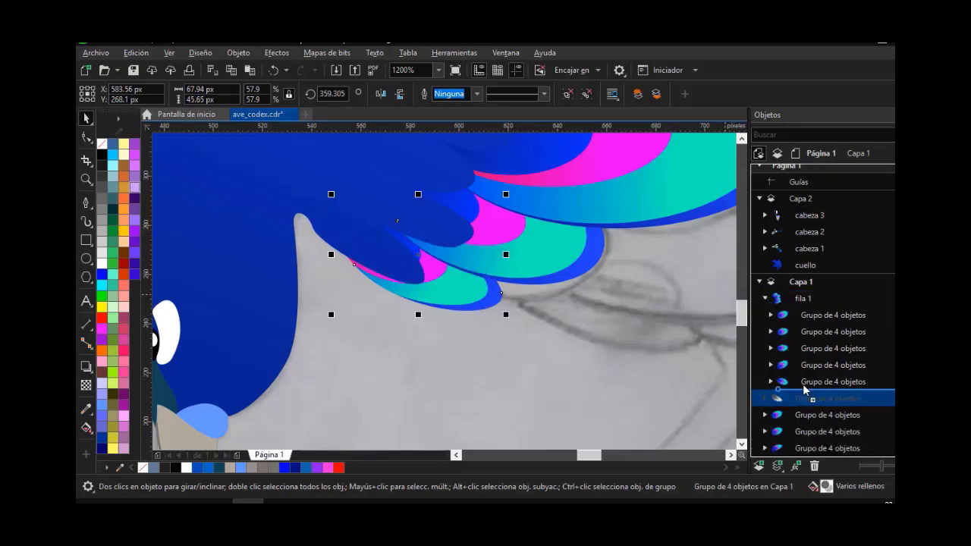
pyautogui.click(766, 298)
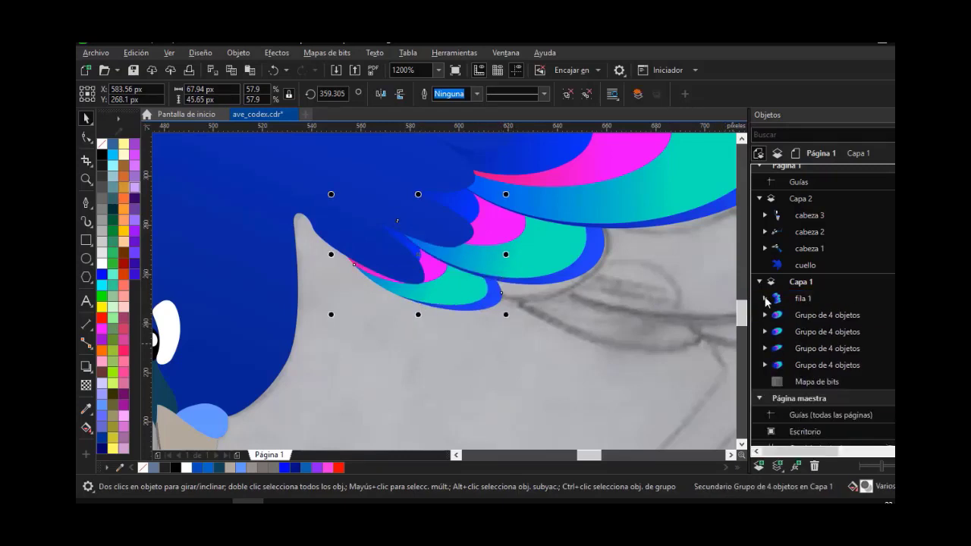
pyautogui.scroll(-2, 413, 334)
pyautogui.click(804, 298)
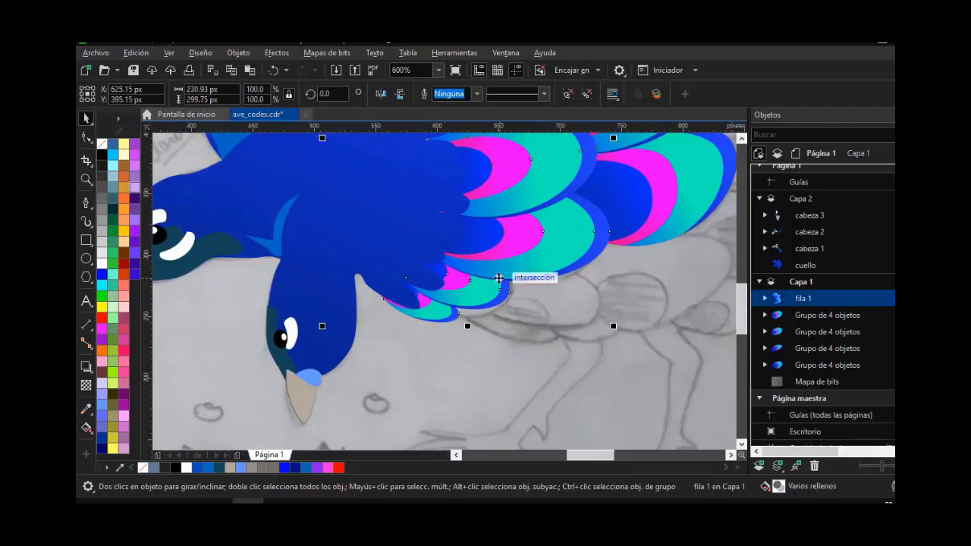
# Reshape the "cuello" curve's scalloped edge with the Shape tool, moving a notch and the scallop above it to cover the feather bases
pyautogui.scroll(-4, 501, 250)
pyautogui.scroll(4, 497, 248)
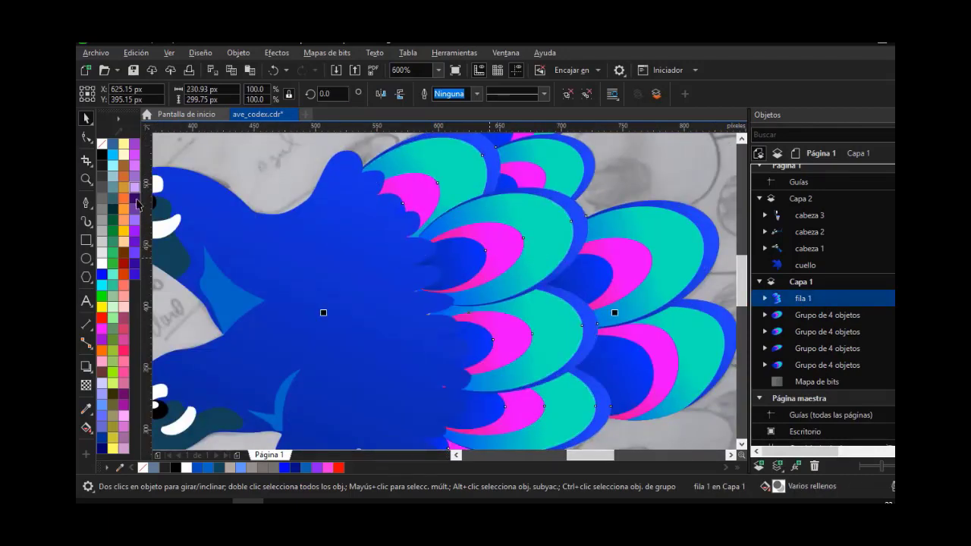
pyautogui.press('F10')
pyautogui.click(423, 319)
pyautogui.scroll(2, 430, 315)
pyautogui.moveTo(412, 324); pyautogui.dragTo(426, 324)
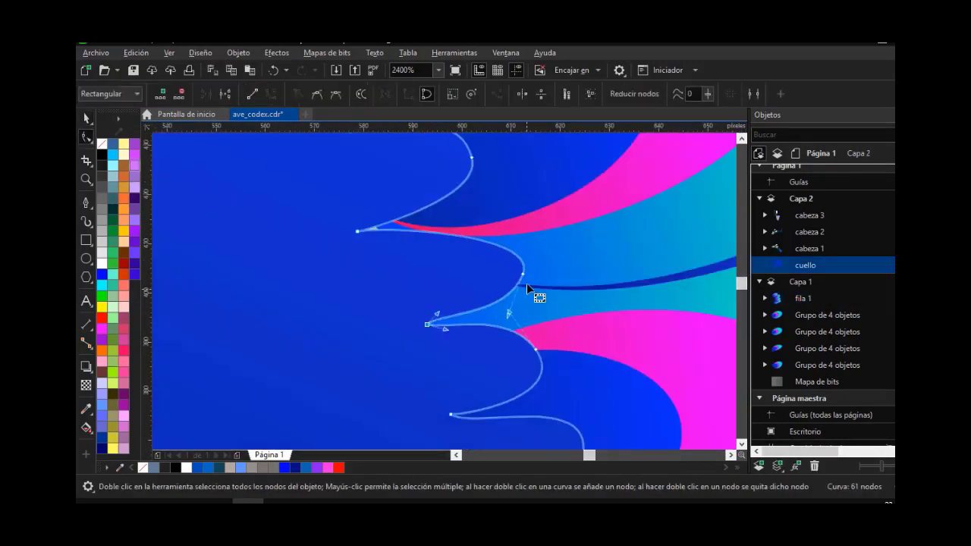
pyautogui.moveTo(523, 274); pyautogui.dragTo(529, 260)
pyautogui.moveTo(543, 215); pyautogui.dragTo(532, 201)
pyautogui.click(432, 327)
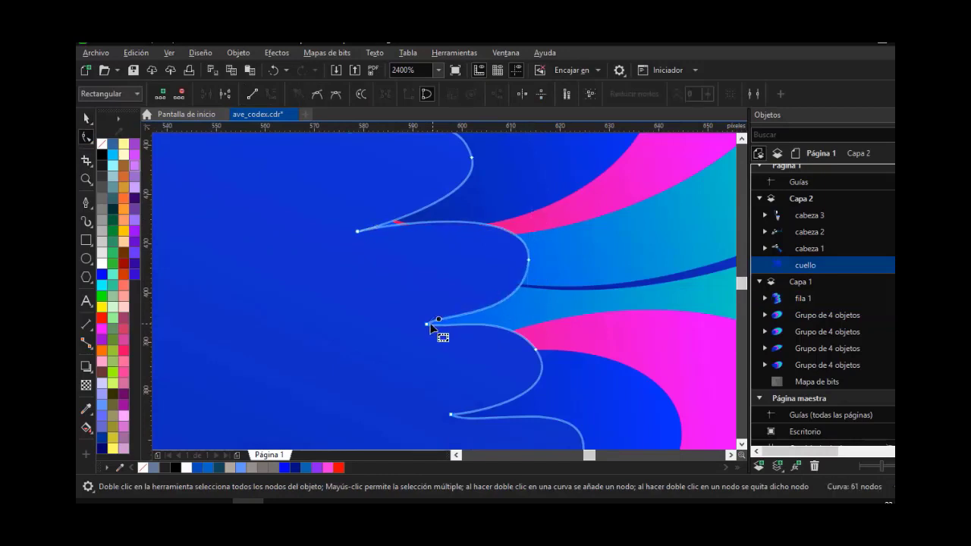
pyautogui.click(427, 325)
pyautogui.moveTo(427, 324)
pyautogui.mouseDown()
pyautogui.moveTo(415, 312)
pyautogui.moveTo(440, 317)
pyautogui.mouseUp()
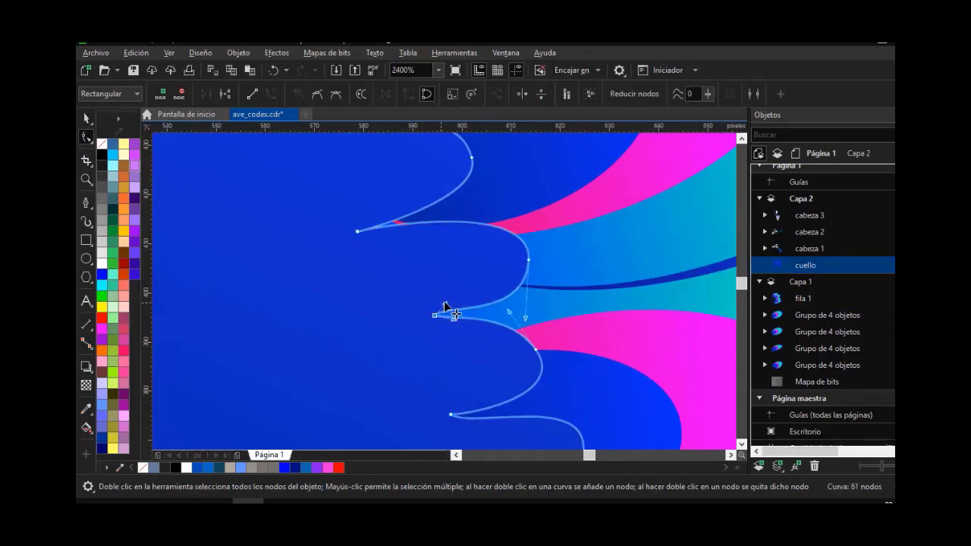
# Adjust a lower notch of the "cuello" edge and replace the scallop's tip node with a new node on its underside
pyautogui.scroll(-4, 473, 267)
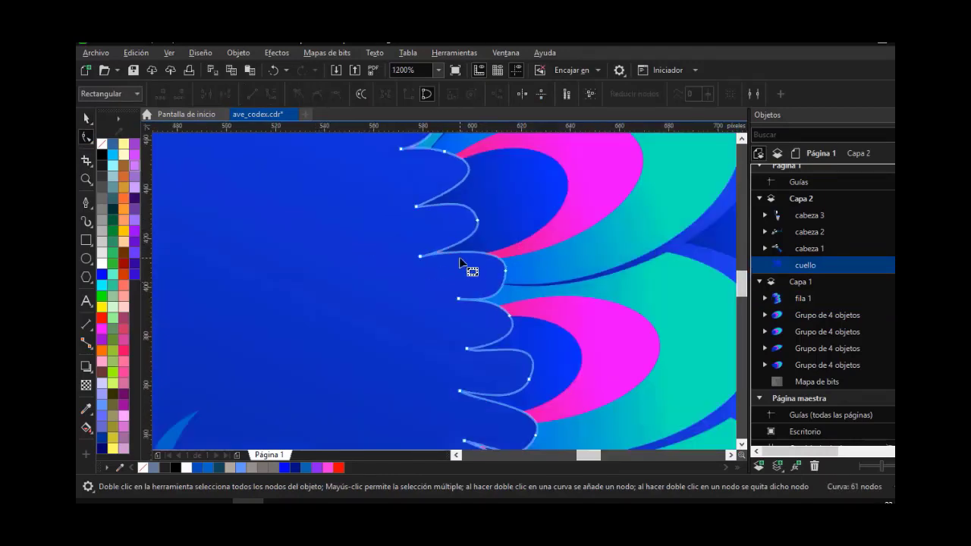
pyautogui.scroll(4, 457, 248)
pyautogui.moveTo(444, 257); pyautogui.dragTo(439, 271)
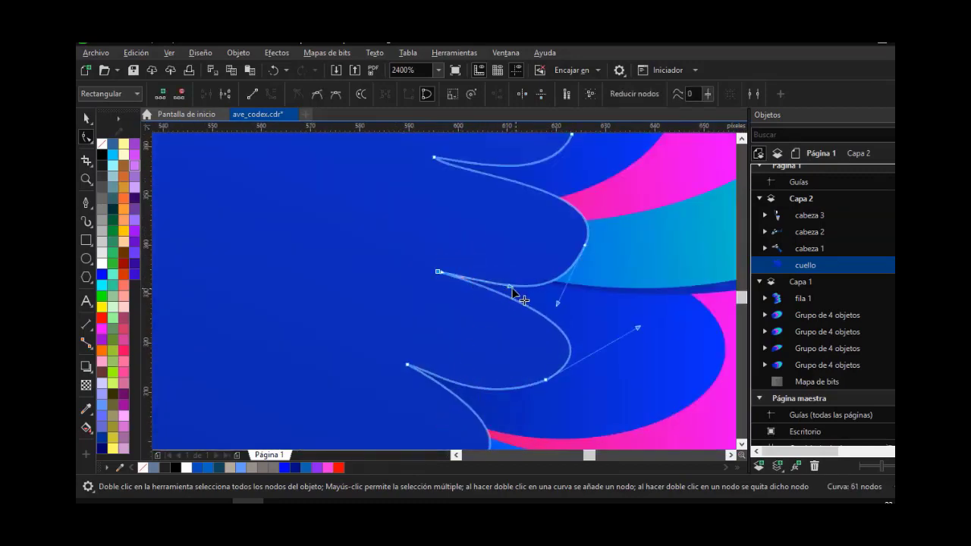
pyautogui.moveTo(586, 246); pyautogui.dragTo(639, 180)
pyautogui.moveTo(545, 311); pyautogui.dragTo(588, 320)
pyautogui.doubleClick(557, 290)
pyautogui.doubleClick(584, 245)
pyautogui.moveTo(570, 287); pyautogui.dragTo(652, 226)
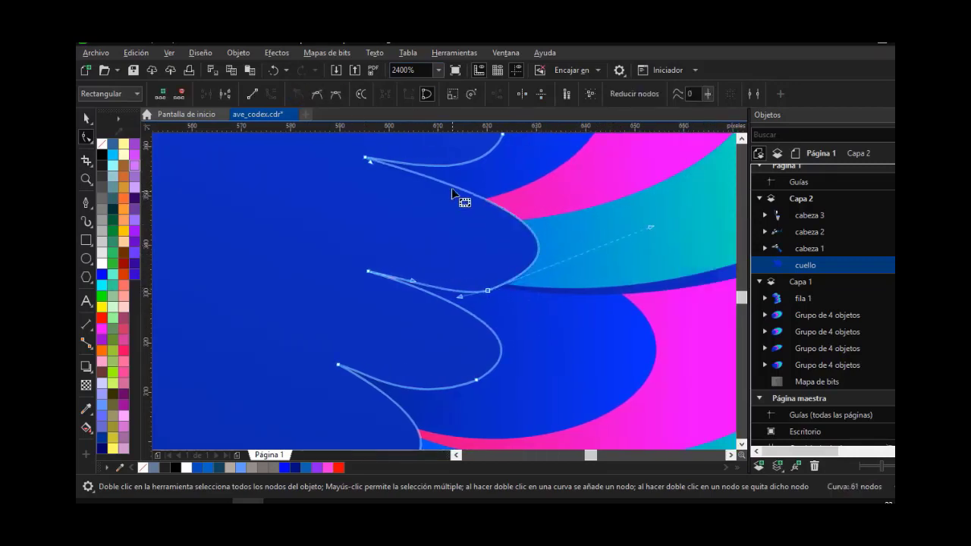
# Add a node on the upper side of that scallop and adjust its nodes and handles to round the curve
pyautogui.moveTo(398, 161); pyautogui.dragTo(422, 170)
pyautogui.moveTo(651, 227); pyautogui.dragTo(633, 210)
pyautogui.doubleClick(485, 189)
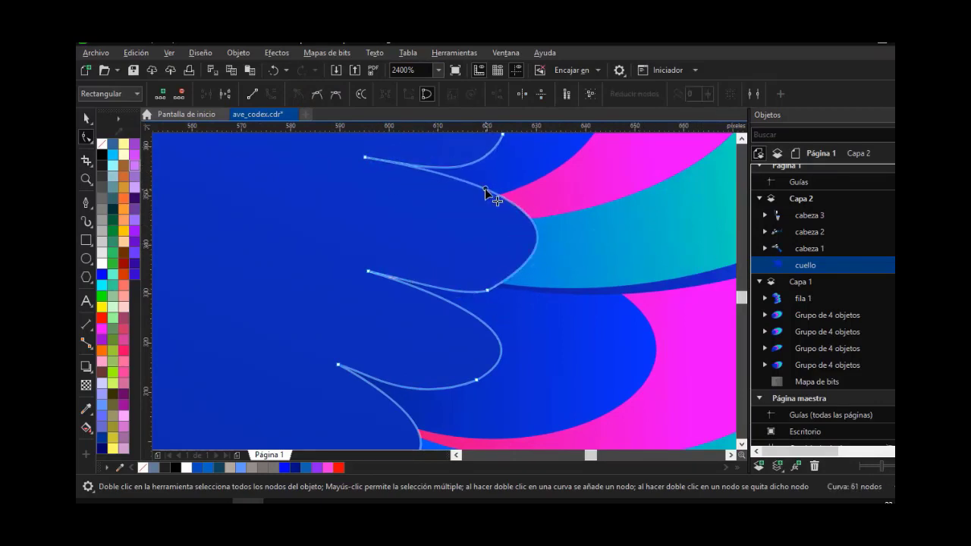
pyautogui.moveTo(492, 290); pyautogui.dragTo(460, 292)
pyautogui.moveTo(537, 211); pyautogui.dragTo(594, 216)
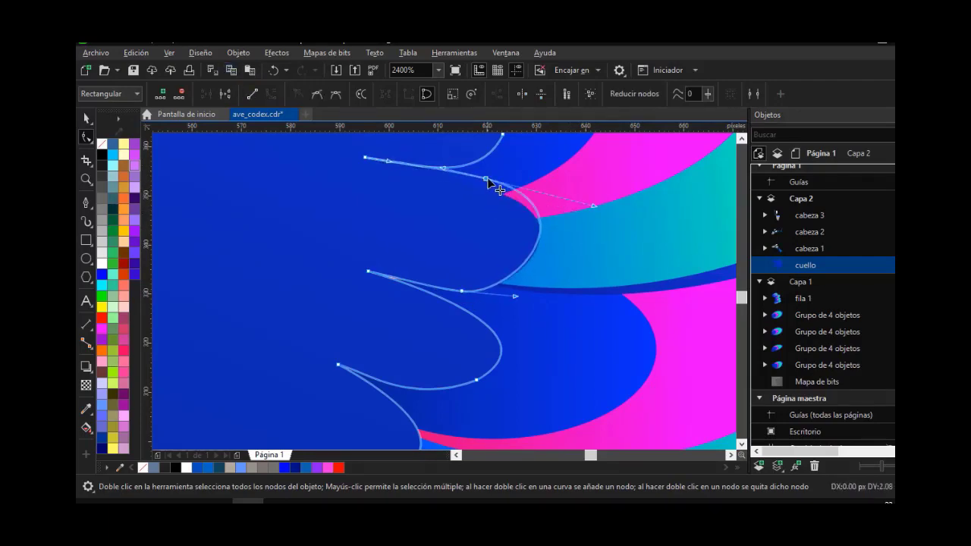
# Finish the node editing, deselect the neck curve and save the document
pyautogui.scroll(-6, 502, 252)
pyautogui.scroll(1, 492, 160)
pyautogui.press('space')
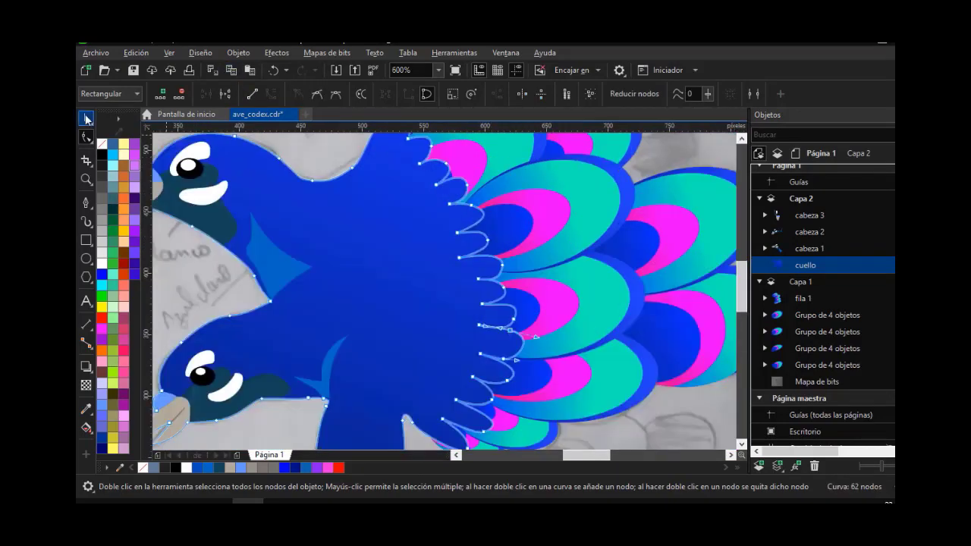
pyautogui.scroll(-1, 442, 264)
pyautogui.click(203, 281)
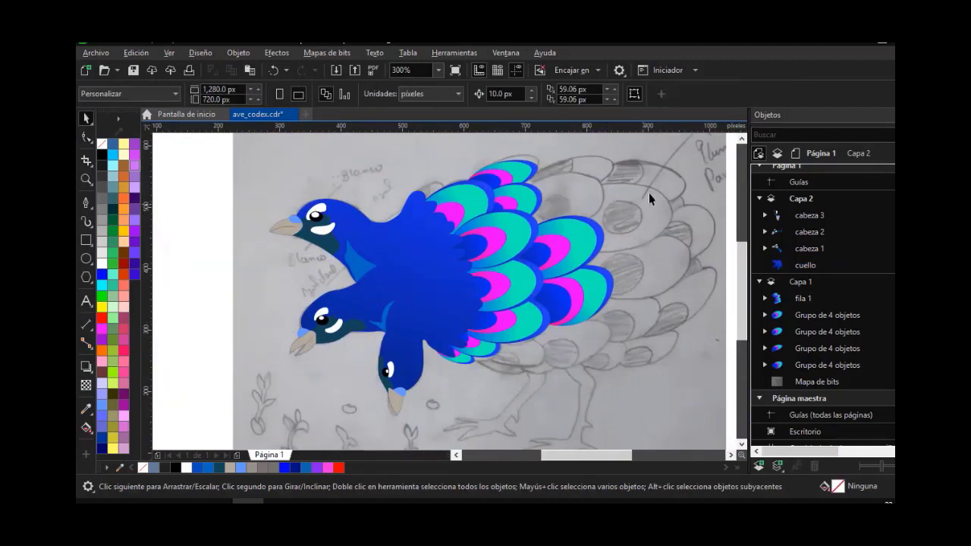
pyautogui.hotkey('ctrl', 's')
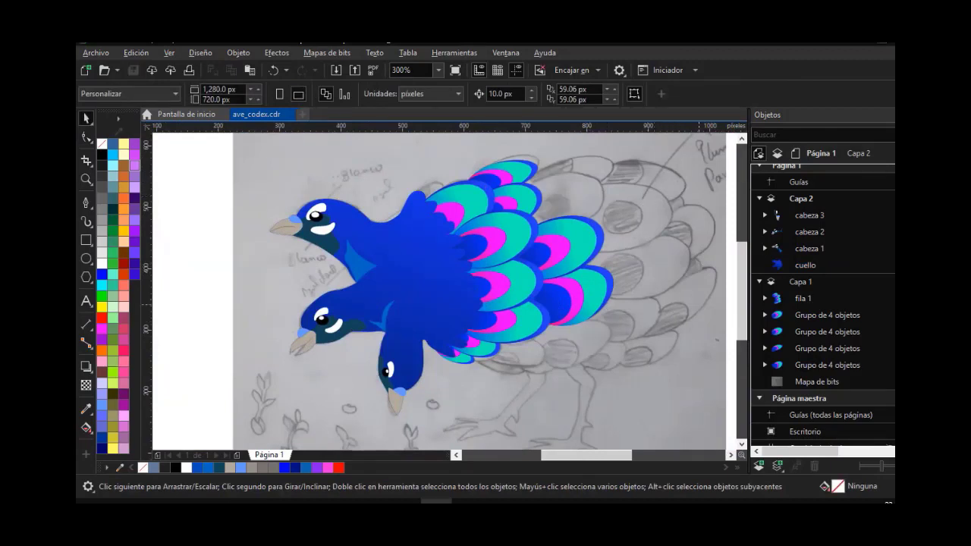
# Copy the uppermost tail feather below the first row's lower feathers, rotate it and mirror it vertically to an angle of about 29.4°
pyautogui.scroll(1, 512, 369)
pyautogui.click(510, 305)
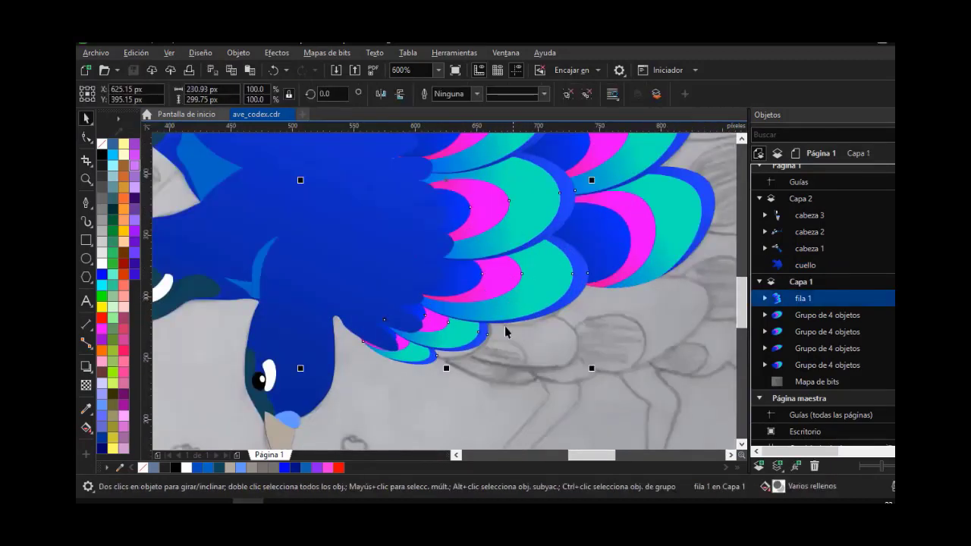
pyautogui.click(451, 368)
pyautogui.click(493, 309)
pyautogui.click(790, 348)
pyautogui.scroll(-1, 594, 323)
pyautogui.click(570, 337)
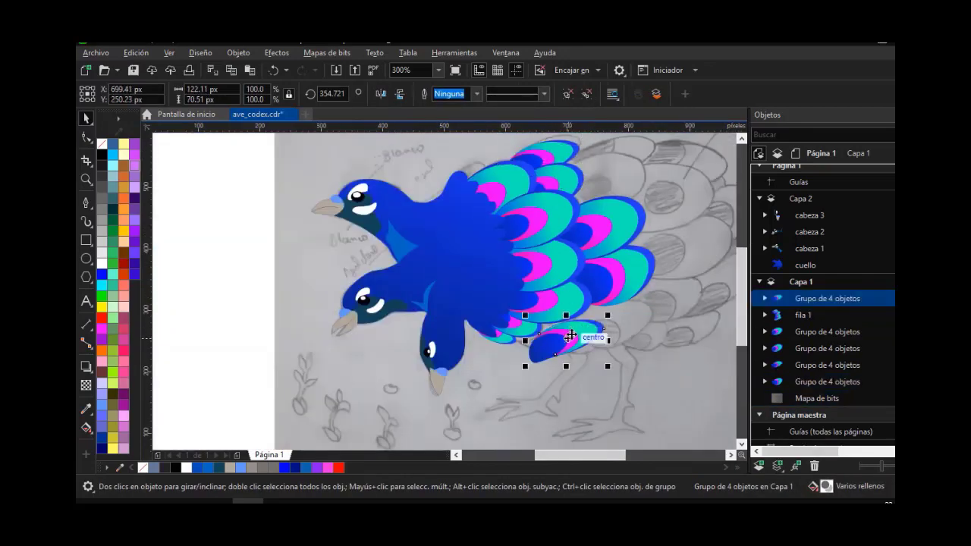
pyautogui.scroll(1, 571, 337)
pyautogui.click(571, 338)
pyautogui.click(400, 92)
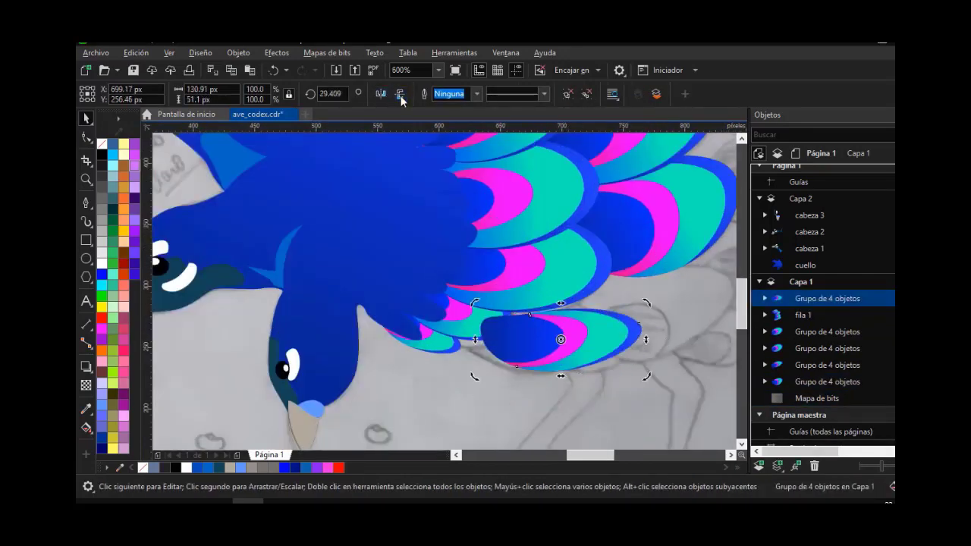
# Shrink the mirrored feather to about 78.4% by 91.2%, rotate it to about 37.3° and move it against the first row
pyautogui.moveTo(538, 340); pyautogui.dragTo(522, 339)
pyautogui.moveTo(629, 372)
pyautogui.mouseDown()
pyautogui.moveTo(560, 347)
pyautogui.moveTo(627, 370)
pyautogui.mouseUp()
pyautogui.moveTo(539, 369); pyautogui.dragTo(538, 390)
pyautogui.moveTo(539, 332); pyautogui.dragTo(558, 312)
pyautogui.moveTo(624, 364); pyautogui.dragTo(595, 356)
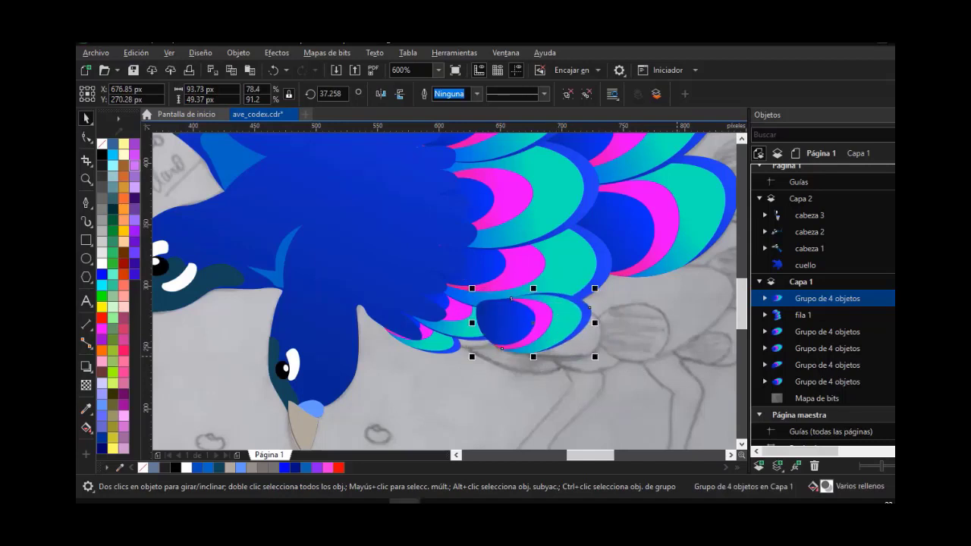
# Refine the lower feather's position, angle to about 25.4° and scale to about 79.5% by 99.2%, and send it just above the sketch bitmap
pyautogui.moveTo(530, 322); pyautogui.dragTo(546, 331)
pyautogui.click(546, 332)
pyautogui.moveTo(613, 299); pyautogui.dragTo(620, 314)
pyautogui.click(561, 312)
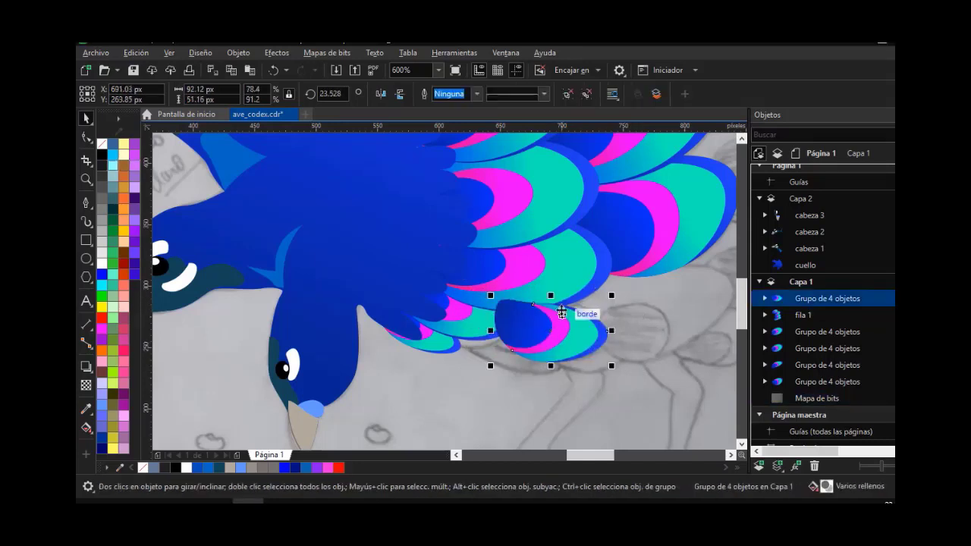
pyautogui.moveTo(550, 295); pyautogui.dragTo(551, 289)
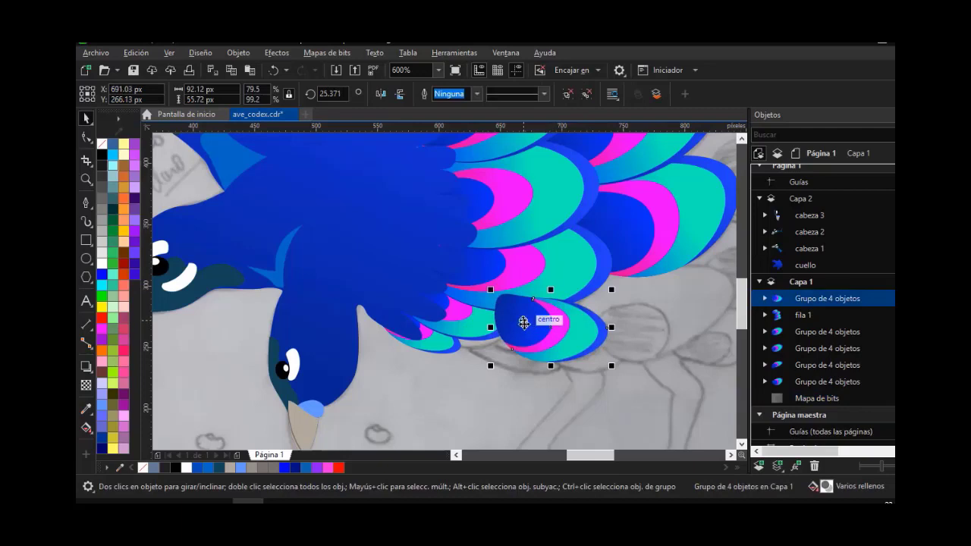
pyautogui.moveTo(811, 298); pyautogui.dragTo(819, 379)
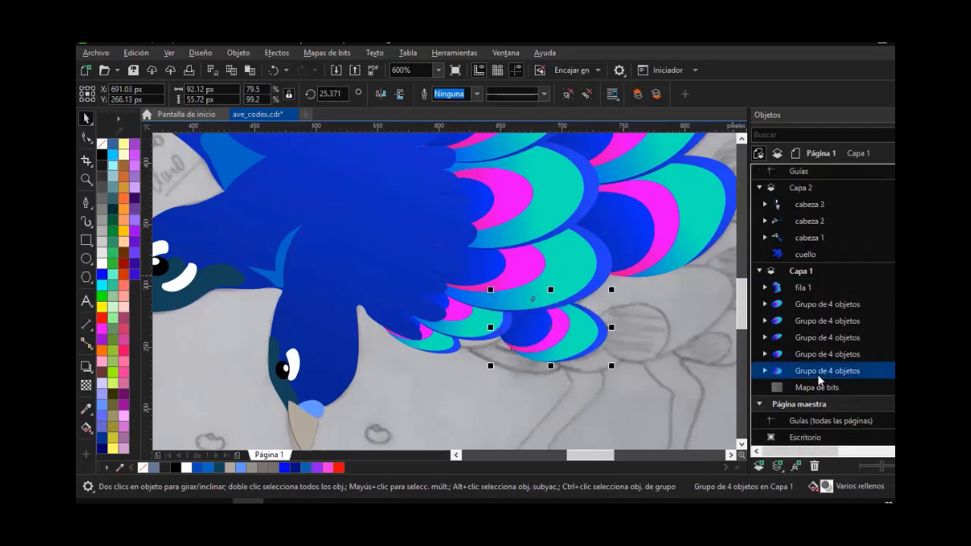
# Nudge the lowest second-row feather slightly outward and move the second-lowest feather inside group fila 1 slightly down
pyautogui.click(585, 329)
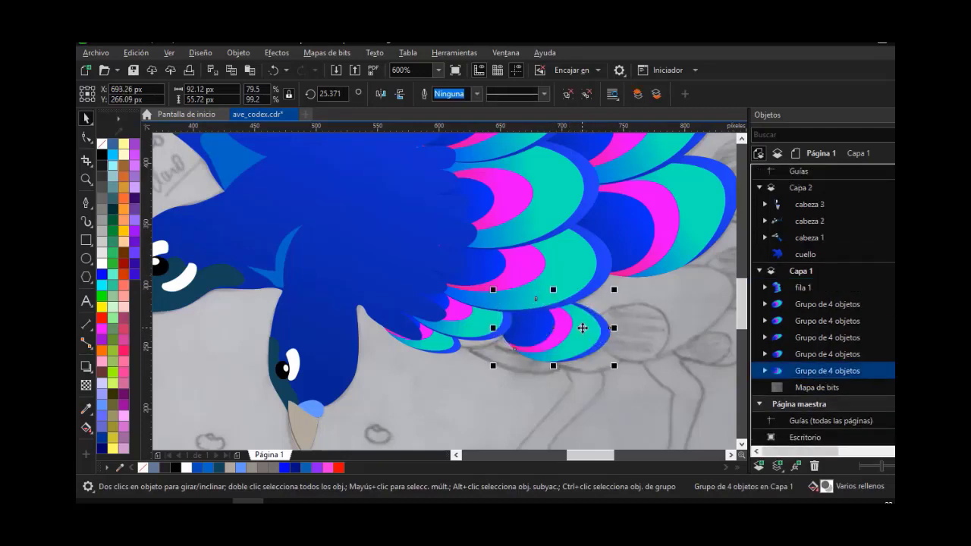
pyautogui.click(442, 348)
pyautogui.click(480, 347)
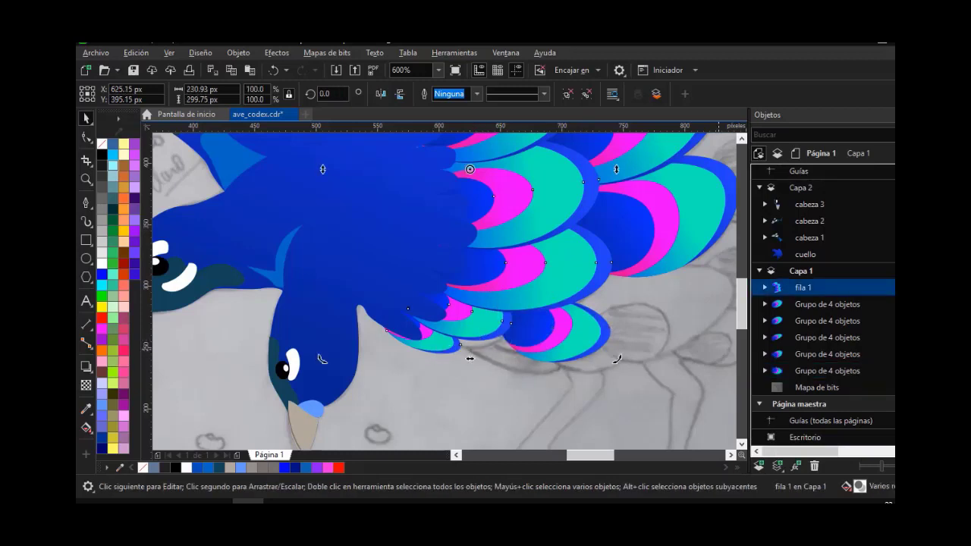
pyautogui.click(764, 288)
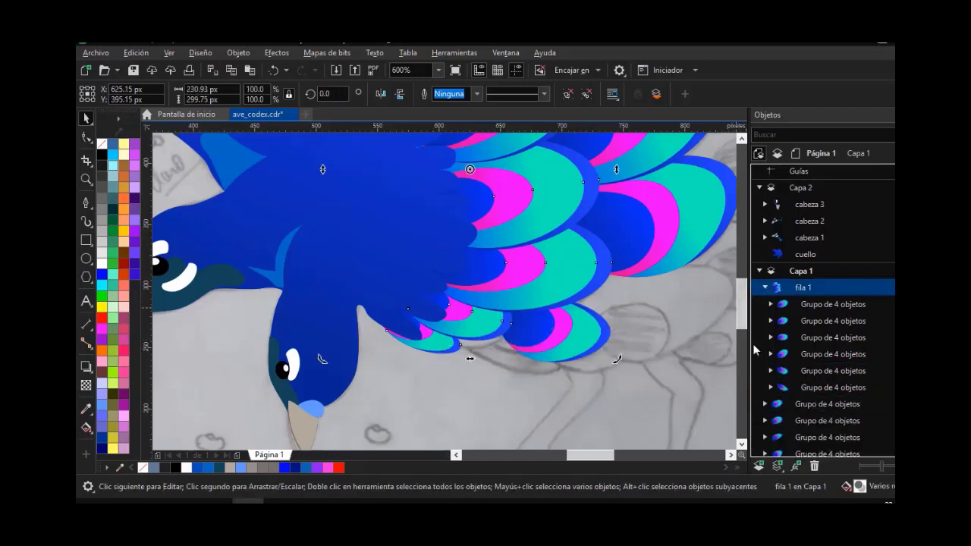
pyautogui.click(793, 376)
pyautogui.click(470, 316)
pyautogui.click(785, 375)
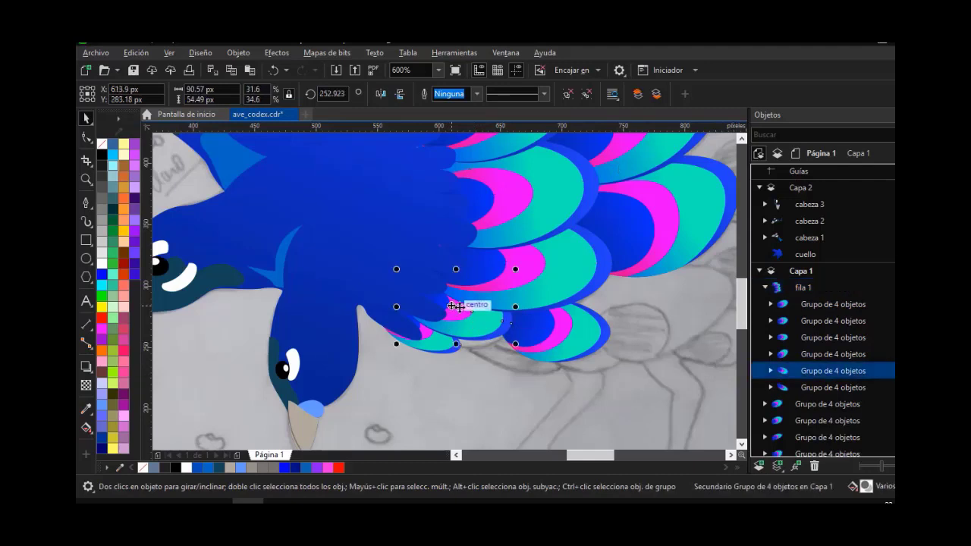
pyautogui.moveTo(456, 307); pyautogui.dragTo(453, 312)
# Duplicate the lowest feather of fila 1 and stack the copy below the second-row feathers, just above the sketch bitmap
pyautogui.click(798, 388)
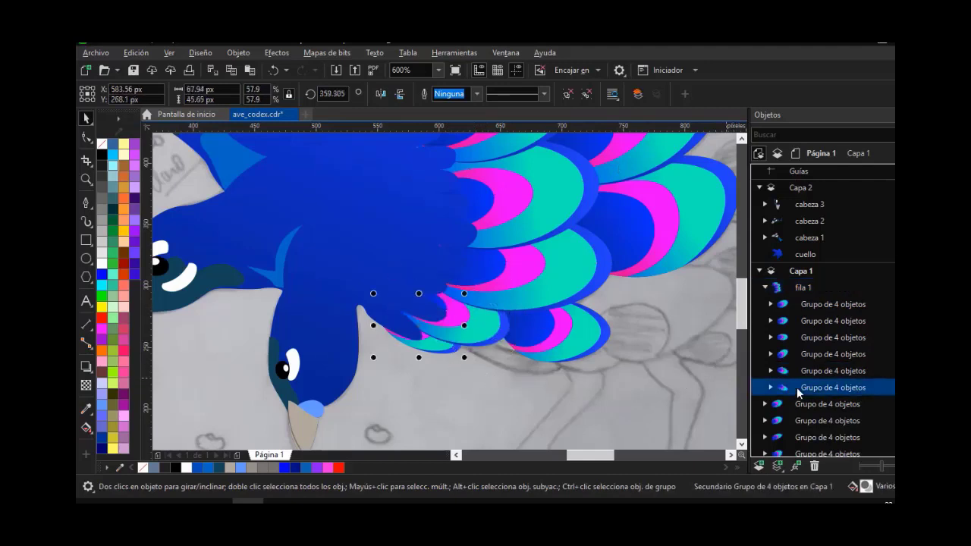
pyautogui.click(566, 331)
pyautogui.click(438, 350)
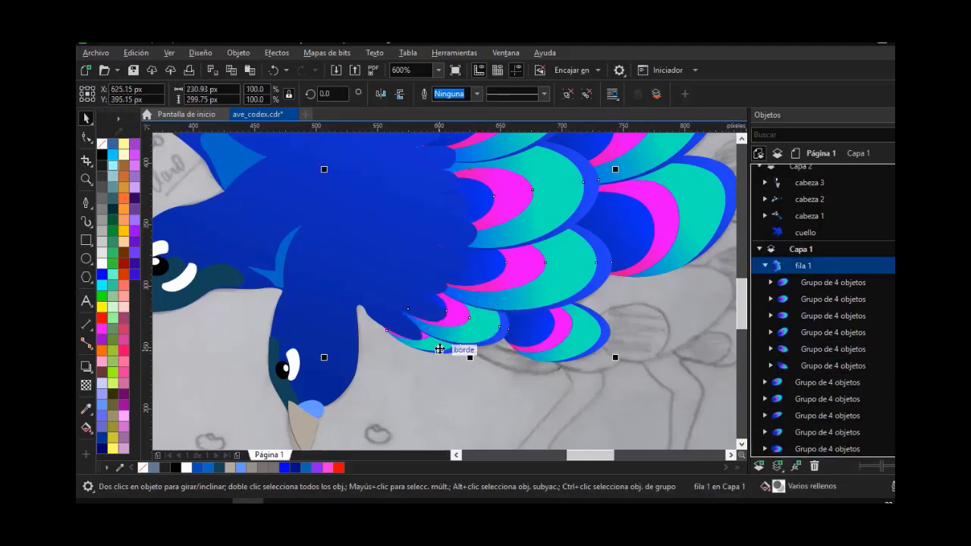
pyautogui.click(799, 367)
pyautogui.hotkey('ctrl', 'c')
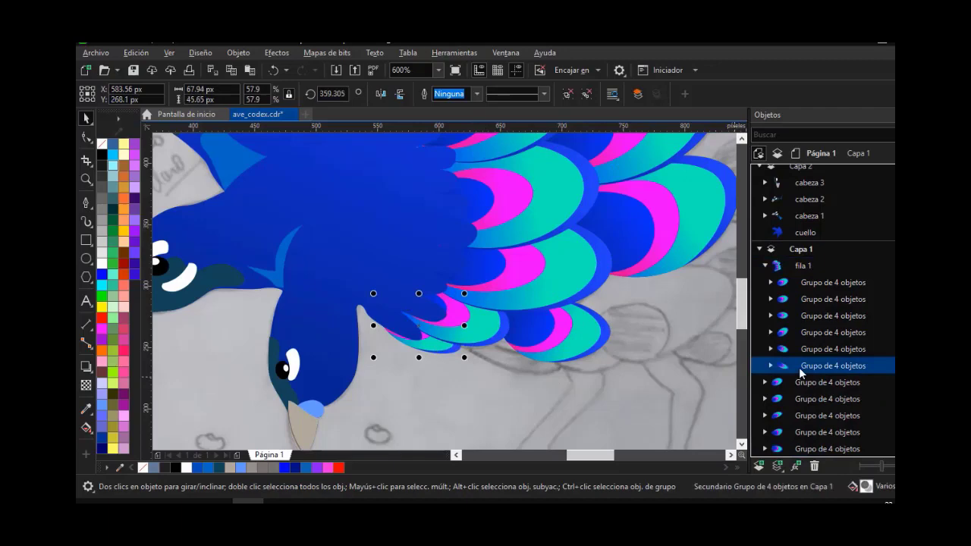
pyautogui.hotkey('ctrl', 'v')
pyautogui.moveTo(791, 264); pyautogui.dragTo(777, 377)
pyautogui.click(478, 330)
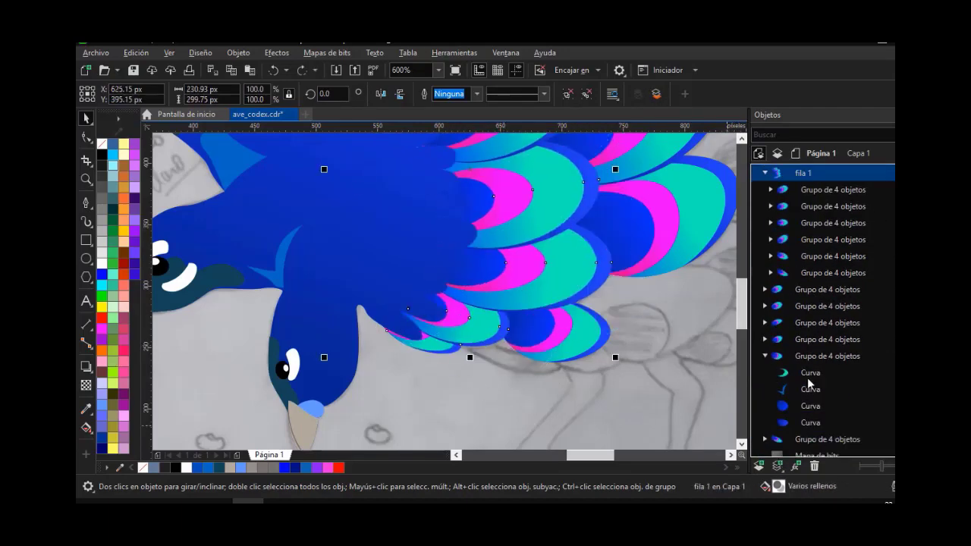
# Move the duplicated feather under the tail's lower edge, scale it to 69.5% and rotate it to about 9.7°
pyautogui.click(765, 357)
pyautogui.click(796, 374)
pyautogui.moveTo(420, 324); pyautogui.dragTo(568, 378)
pyautogui.click(524, 367)
pyautogui.click(531, 376)
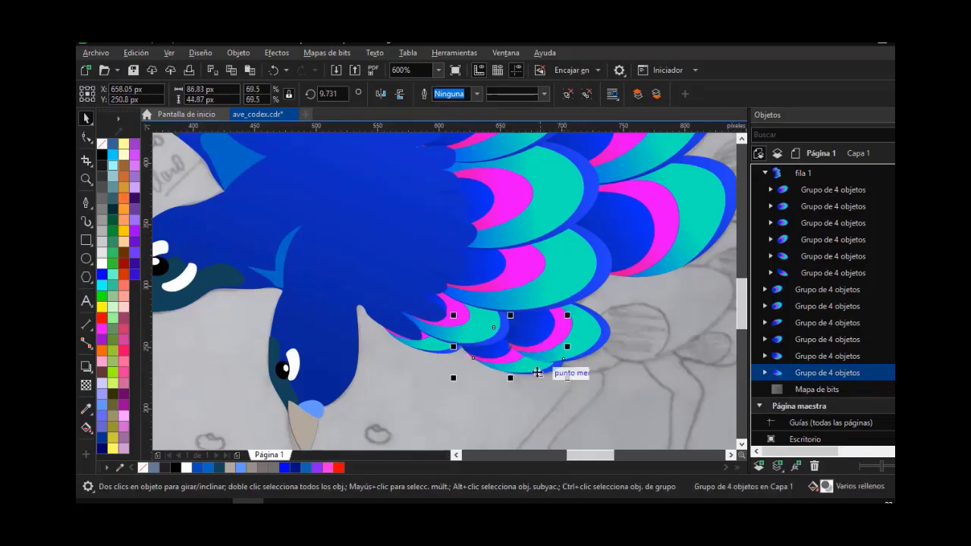
pyautogui.click(588, 371)
pyautogui.click(498, 353)
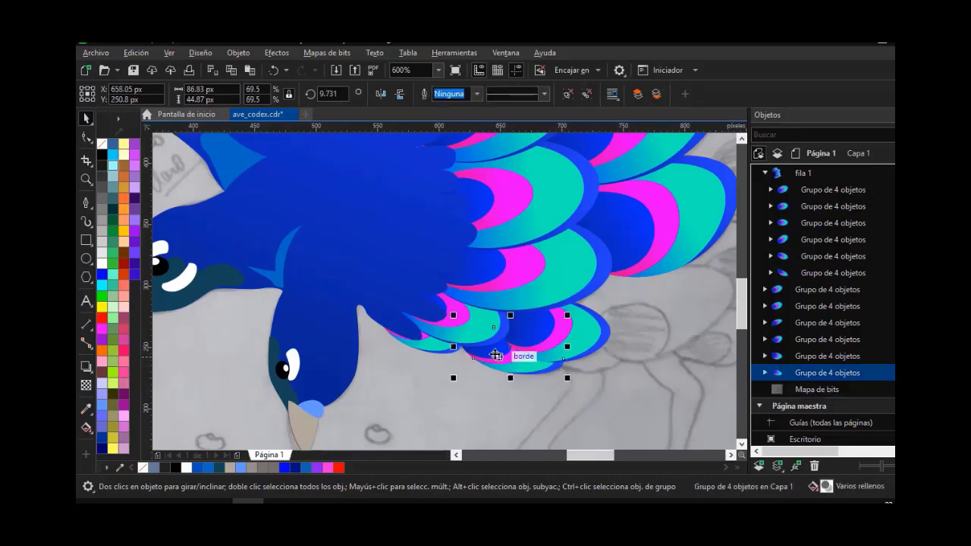
pyautogui.scroll(-3, 498, 353)
pyautogui.scroll(3, 498, 353)
pyautogui.press('Left')
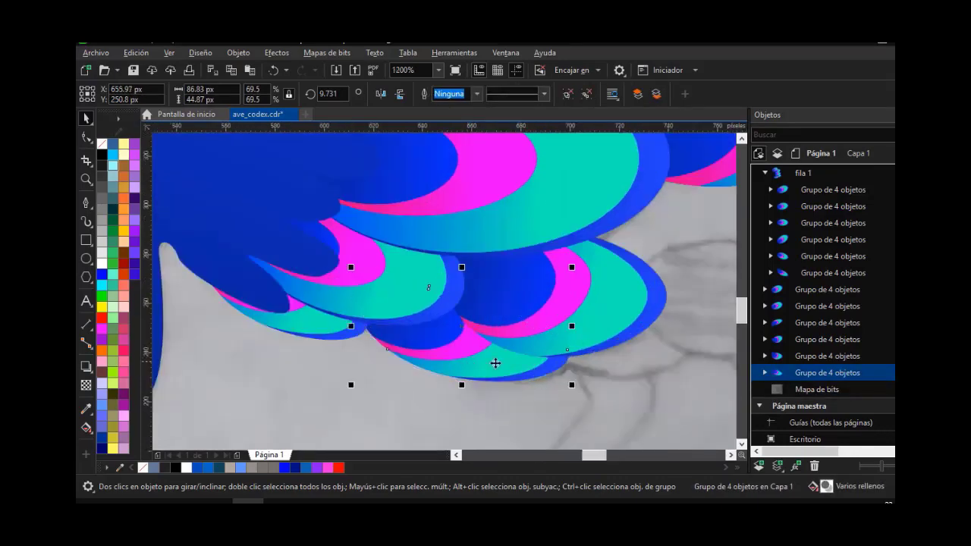
pyautogui.click(521, 373)
pyautogui.press('Escape')
# Copy the lowest large second-row feather below itself and stack the copy just above the sketch bitmap
pyautogui.scroll(-2, 480, 317)
pyautogui.moveTo(548, 260); pyautogui.dragTo(543, 304)
pyautogui.rightClick(542, 304)
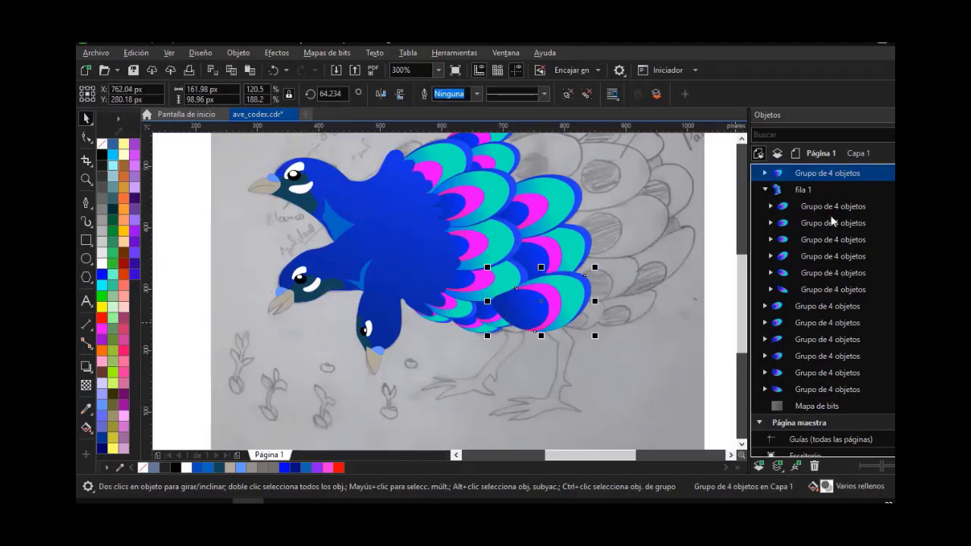
pyautogui.moveTo(785, 412); pyautogui.dragTo(785, 413)
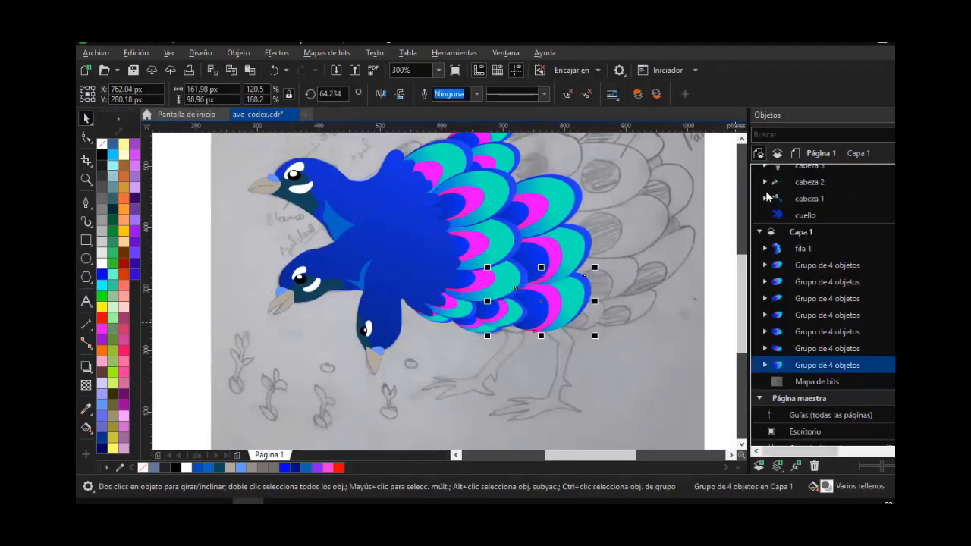
# Move, rotate and resize the copied large feather to follow the sketched feather at the second row's lower end
pyautogui.scroll(2, 547, 301)
pyautogui.click(546, 301)
pyautogui.moveTo(640, 236); pyautogui.dragTo(563, 295)
pyautogui.click(661, 270)
pyautogui.click(595, 316)
pyautogui.moveTo(550, 321); pyautogui.dragTo(591, 294)
pyautogui.click(591, 294)
pyautogui.moveTo(606, 343); pyautogui.dragTo(639, 364)
pyautogui.click(629, 330)
pyautogui.click(549, 322)
# Fine-tune the large lower feather's position, angle and size against the sketch, and deselect it
pyautogui.moveTo(606, 318); pyautogui.dragTo(590, 307)
pyautogui.moveTo(625, 354); pyautogui.dragTo(638, 363)
pyautogui.moveTo(585, 321); pyautogui.dragTo(580, 320)
pyautogui.moveTo(453, 362); pyautogui.dragTo(430, 375)
pyautogui.moveTo(565, 326); pyautogui.dragTo(563, 322)
pyautogui.moveTo(626, 361); pyautogui.dragTo(636, 367)
pyautogui.moveTo(561, 342); pyautogui.dragTo(584, 338)
pyautogui.click(492, 365)
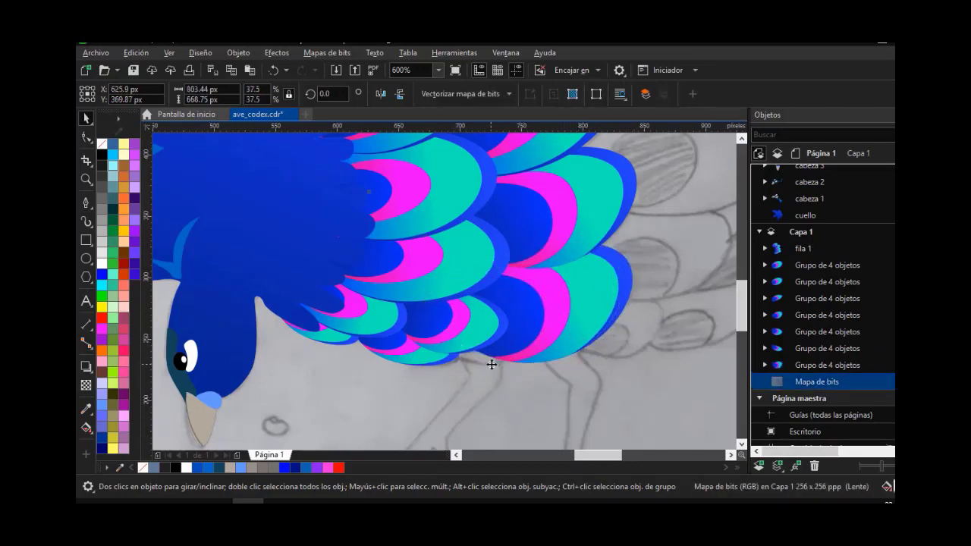
# Copy the small feather on the tail's lower edge outward and stack the copy just above the sketch bitmap
pyautogui.click(427, 361)
pyautogui.moveTo(421, 359); pyautogui.dragTo(493, 359)
pyautogui.rightClick(492, 359)
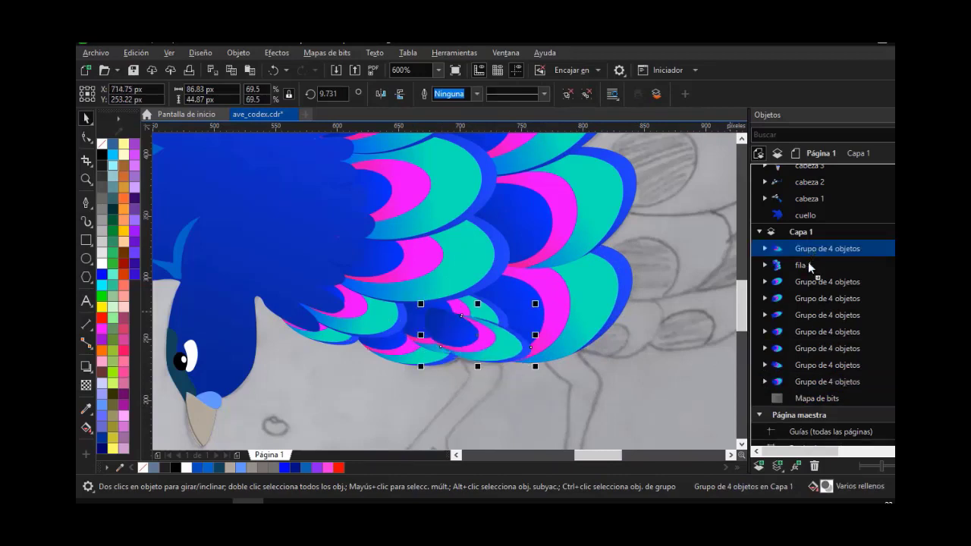
pyautogui.hotkey('shift', 'pagedown')
pyautogui.scroll(2, 484, 366)
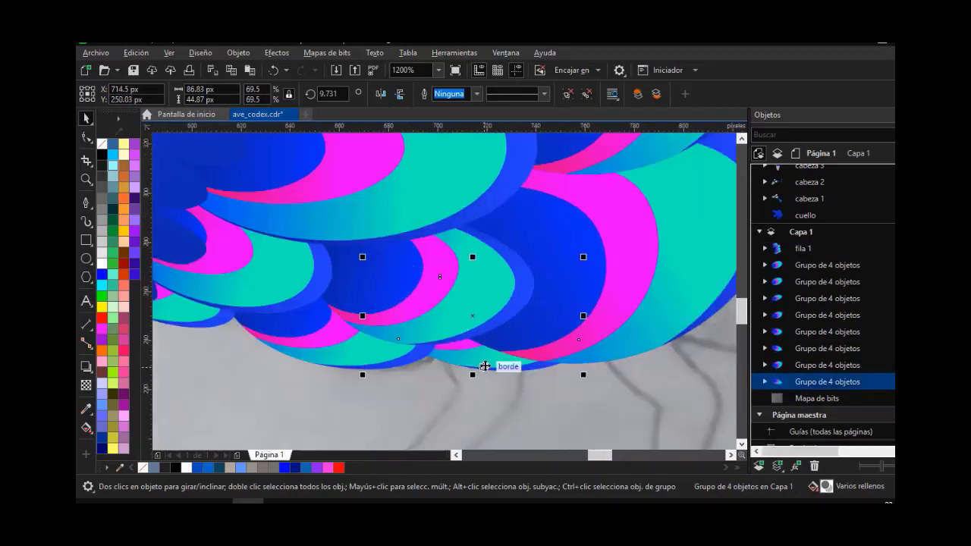
# Shrink the copied small feather to 51.3%, rotate it to about 21.2° and tuck it against the tail's lower edge
pyautogui.click(484, 366)
pyautogui.moveTo(584, 374); pyautogui.dragTo(594, 342)
pyautogui.moveTo(474, 359); pyautogui.dragTo(483, 366)
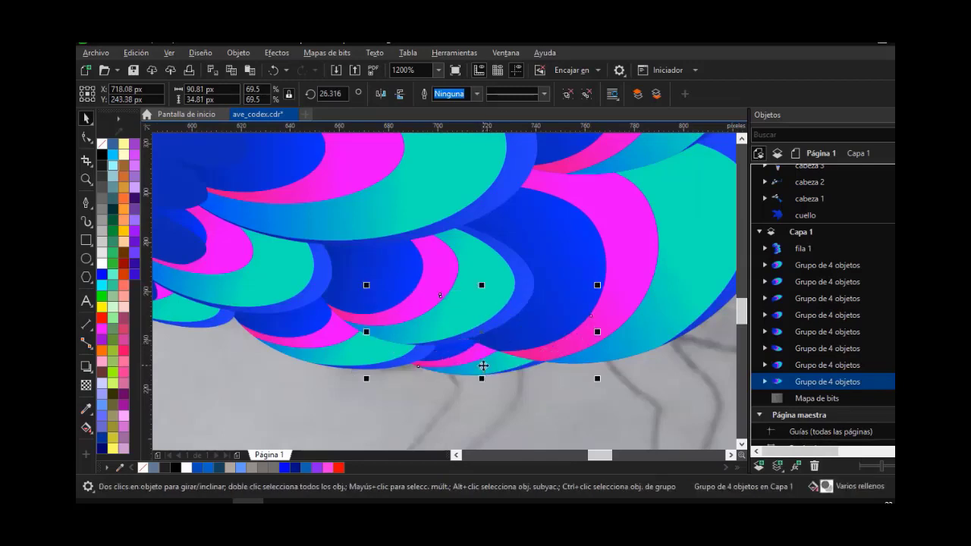
pyautogui.moveTo(571, 371); pyautogui.dragTo(539, 356)
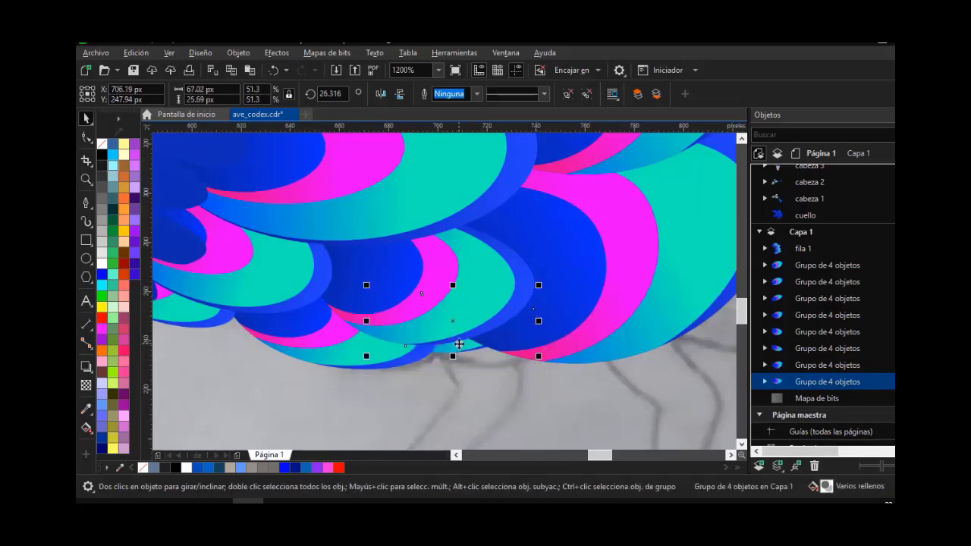
pyautogui.moveTo(460, 344); pyautogui.dragTo(478, 368)
pyautogui.click(484, 368)
pyautogui.moveTo(559, 379); pyautogui.dragTo(555, 387)
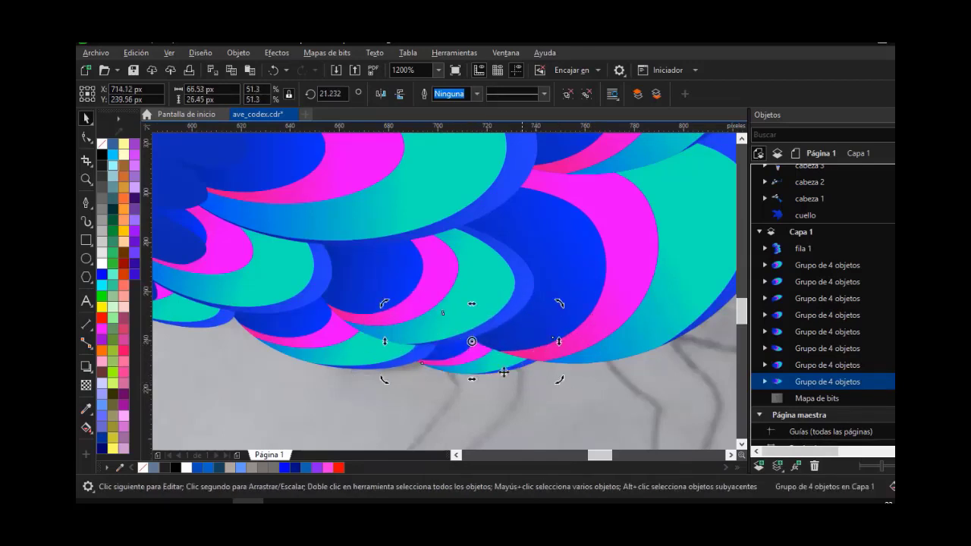
pyautogui.moveTo(483, 367)
pyautogui.mouseDown()
pyautogui.moveTo(475, 363)
pyautogui.moveTo(483, 367)
pyautogui.mouseUp()
pyautogui.click(507, 376)
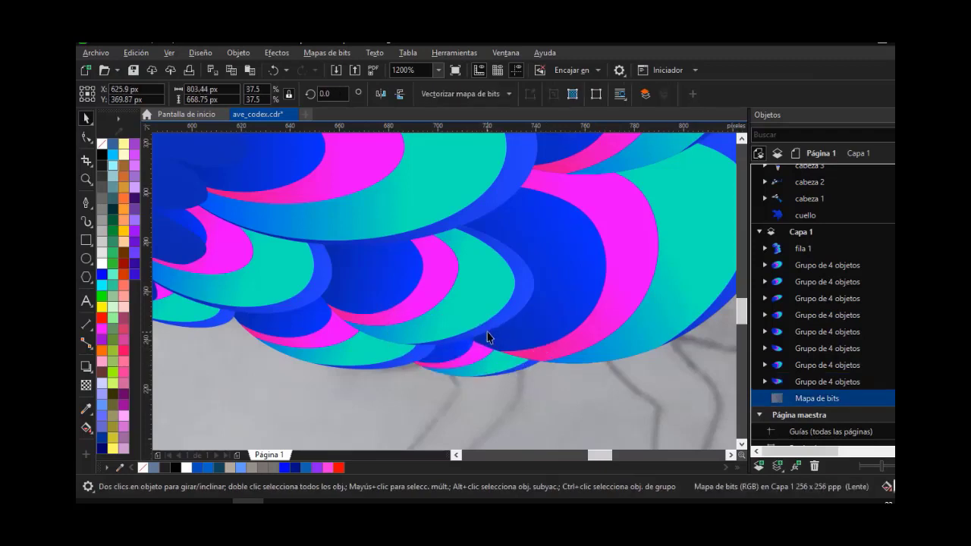
# Copy the second row's topmost large feather above itself, stack the copy just beneath the original and align it with the sketch
pyautogui.scroll(-3, 487, 336)
pyautogui.click(741, 140)
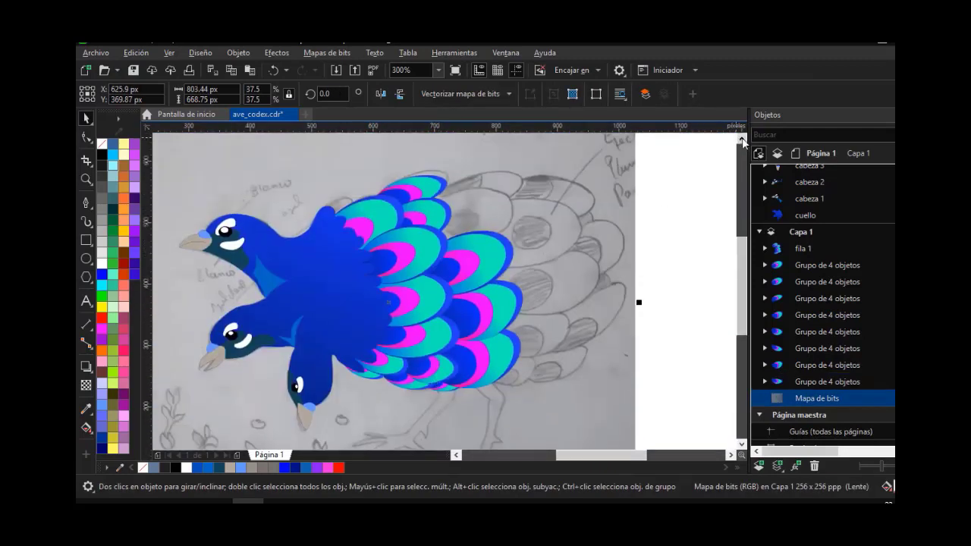
pyautogui.click(476, 278)
pyautogui.moveTo(476, 277); pyautogui.dragTo(478, 242)
pyautogui.hotkey('shift', 'pageup')
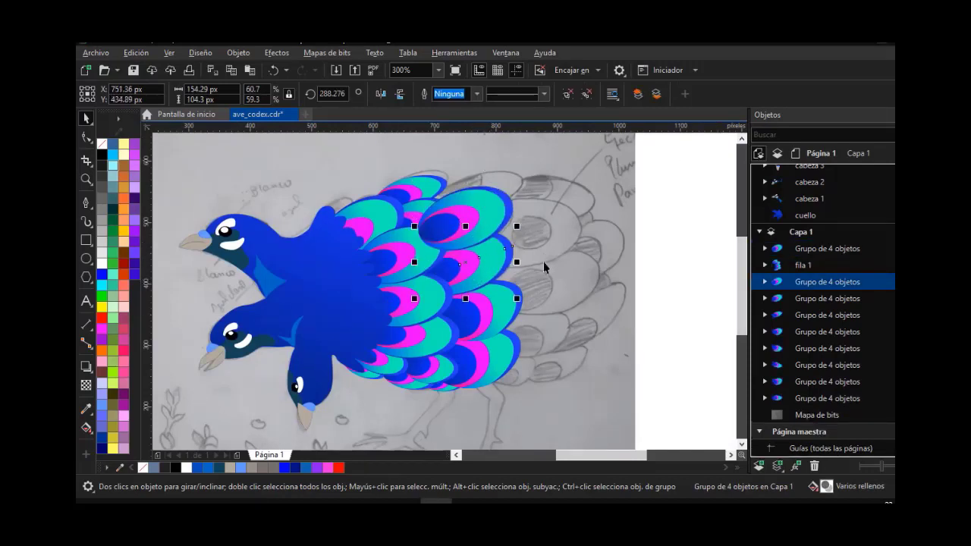
pyautogui.moveTo(811, 265); pyautogui.dragTo(807, 292)
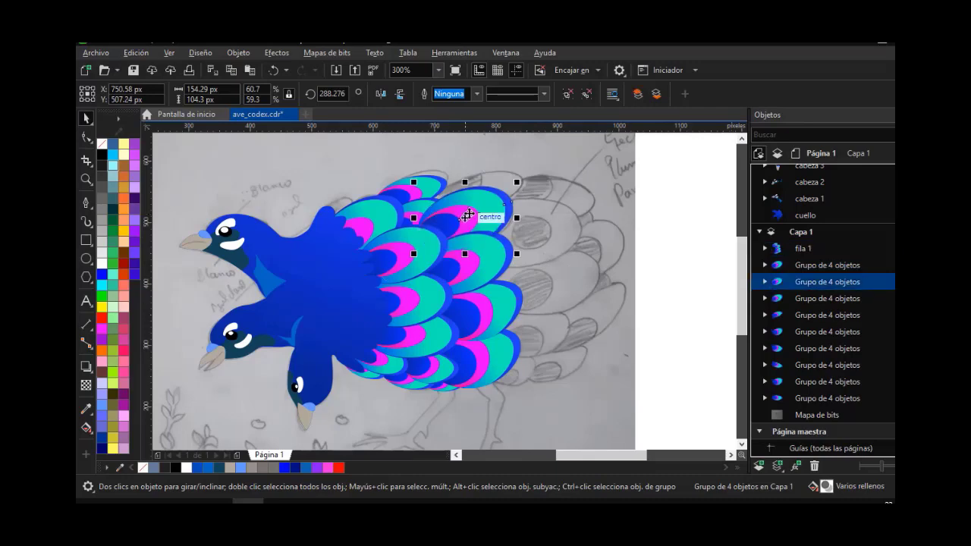
pyautogui.scroll(2, 467, 217)
pyautogui.scroll(-4, 510, 199)
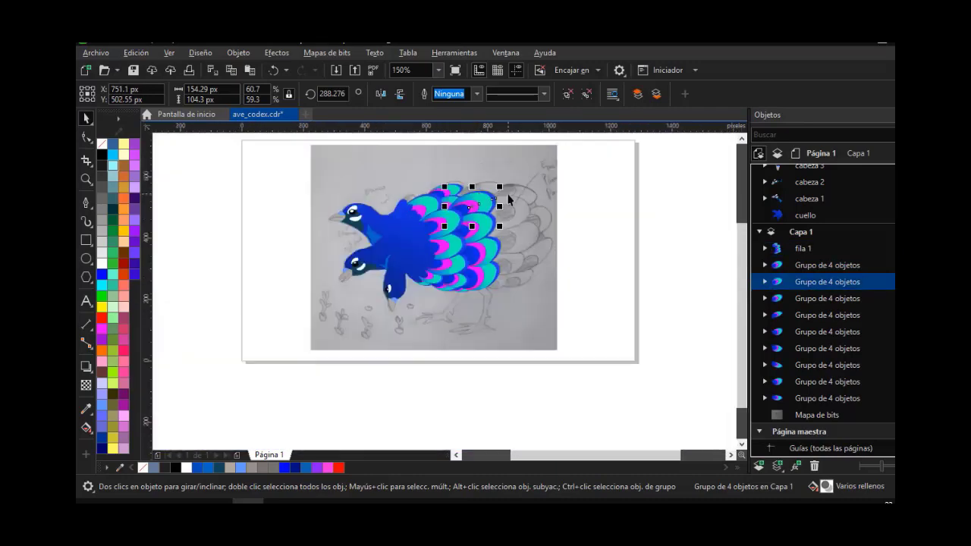
pyautogui.scroll(2, 508, 198)
pyautogui.click(647, 203)
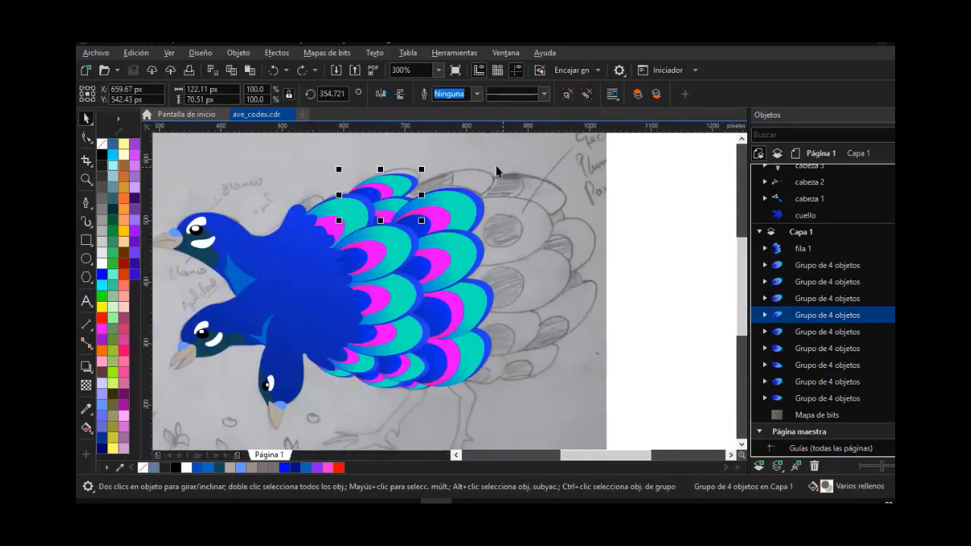
# Copy the tail's uppermost small feather outward to the second row's top, enlarge it to 123.6% and rotate it to about 351°
pyautogui.moveTo(397, 185); pyautogui.dragTo(523, 154)
pyautogui.rightClick(465, 182)
pyautogui.scroll(1, 479, 164)
pyautogui.moveTo(466, 206); pyautogui.dragTo(457, 220)
pyautogui.click(458, 220)
pyautogui.moveTo(516, 276); pyautogui.dragTo(508, 284)
pyautogui.click(509, 280)
pyautogui.moveTo(429, 209); pyautogui.dragTo(420, 212)
pyautogui.moveTo(507, 174); pyautogui.dragTo(519, 168)
pyautogui.moveTo(475, 193); pyautogui.dragTo(469, 194)
pyautogui.scroll(-2, 817, 267)
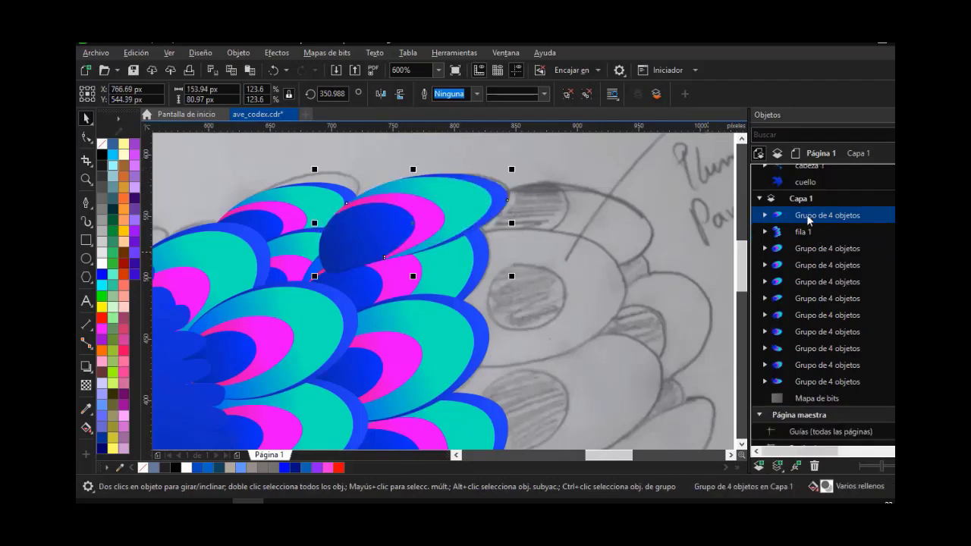
# Stack the enlarged top feather just above the sketch bitmap, nudge it into place and deselect it
pyautogui.moveTo(808, 217); pyautogui.dragTo(798, 393)
pyautogui.scroll(1, 494, 185)
pyautogui.moveTo(494, 192); pyautogui.dragTo(496, 186)
pyautogui.scroll(-1, 492, 189)
pyautogui.scroll(-1, 491, 188)
pyautogui.click(616, 212)
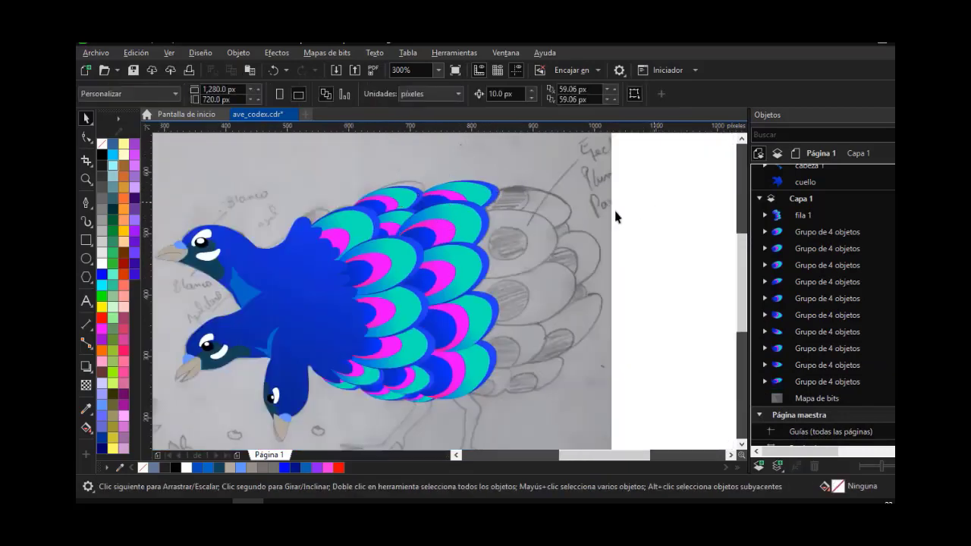
# Copy the second row's upper large feather outward to start the third row and rotate the copy to about 277.2°
pyautogui.click(455, 224)
pyautogui.moveTo(456, 225); pyautogui.dragTo(515, 237)
pyautogui.rightClick(515, 237)
pyautogui.click(534, 225)
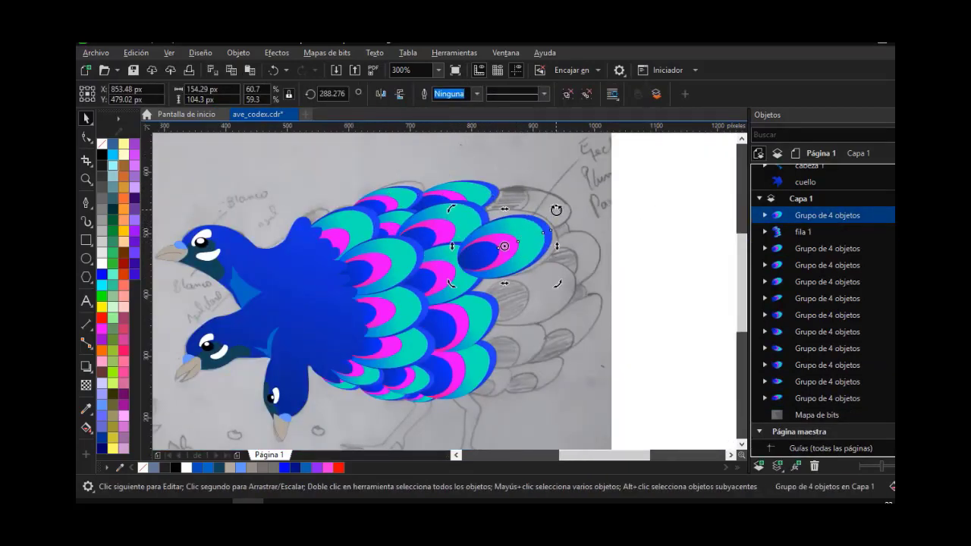
pyautogui.moveTo(557, 211); pyautogui.dragTo(579, 199)
pyautogui.click(639, 230)
pyautogui.click(539, 231)
# Enlarge the third-row feather to about 74.0% by 72.3%, shift it towards the body and stack it just above the sketch bitmap
pyautogui.scroll(1, 552, 225)
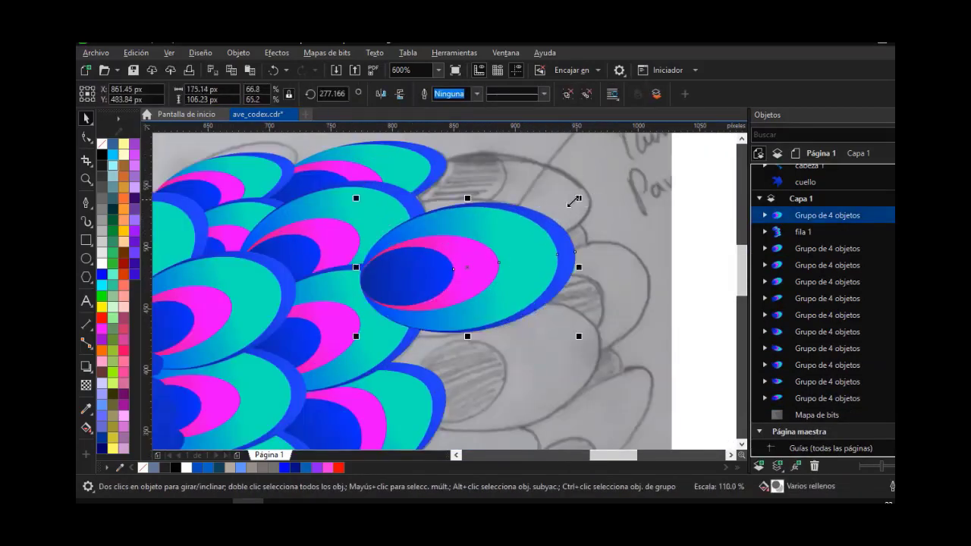
pyautogui.moveTo(510, 232); pyautogui.dragTo(489, 232)
pyautogui.moveTo(560, 199)
pyautogui.mouseDown()
pyautogui.moveTo(578, 193)
pyautogui.moveTo(569, 192)
pyautogui.mouseUp()
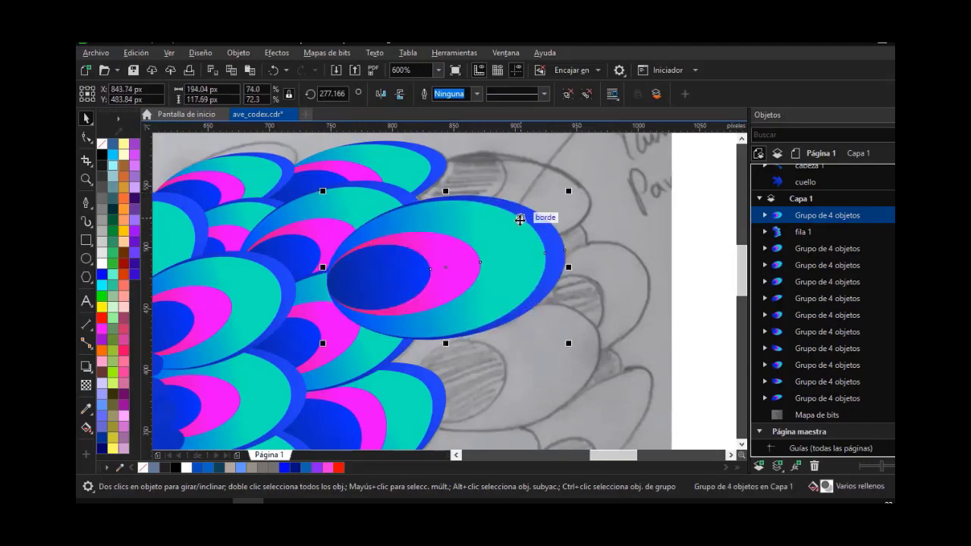
pyautogui.moveTo(809, 282); pyautogui.dragTo(800, 404)
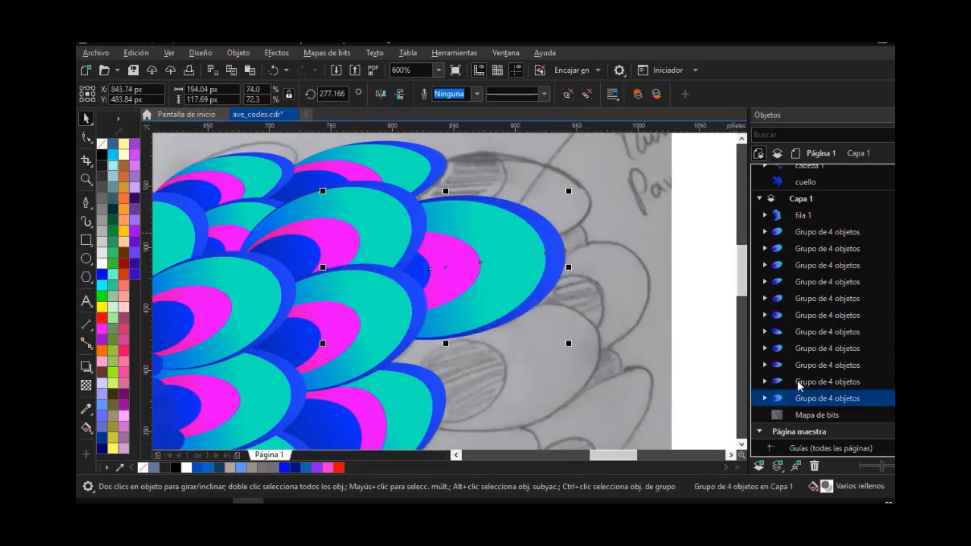
# Group the nine upper feather groups listed below fila 1 and name the group fila 2
pyautogui.click(798, 365)
pyautogui.keyDown('shift'); pyautogui.click(815, 231); pyautogui.keyUp('shift')
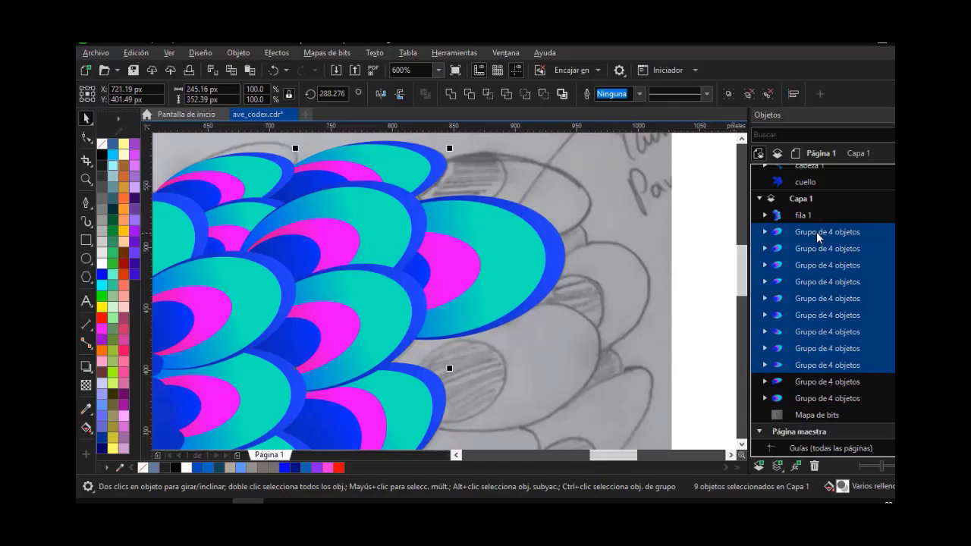
pyautogui.hotkey('ctrl', 'g')
pyautogui.click(808, 324)
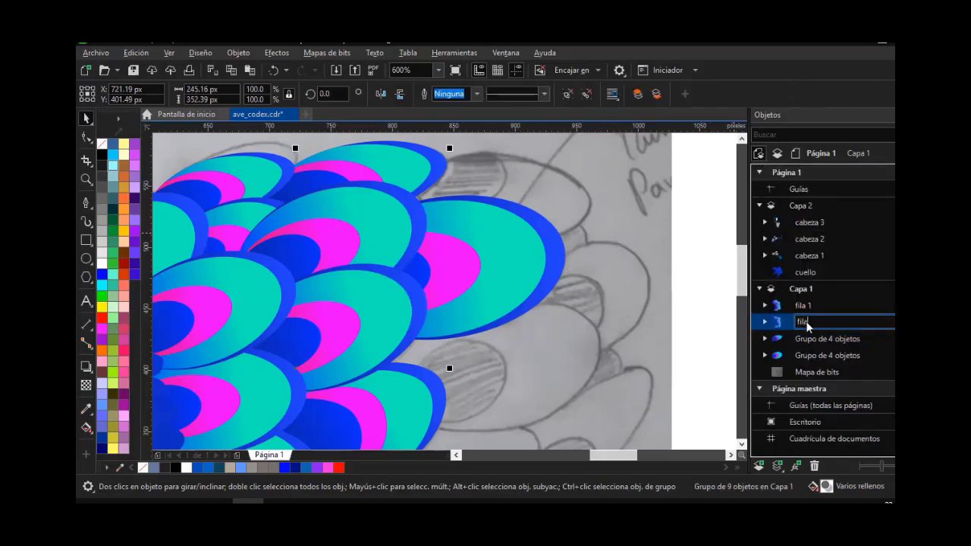
pyautogui.press('Return')
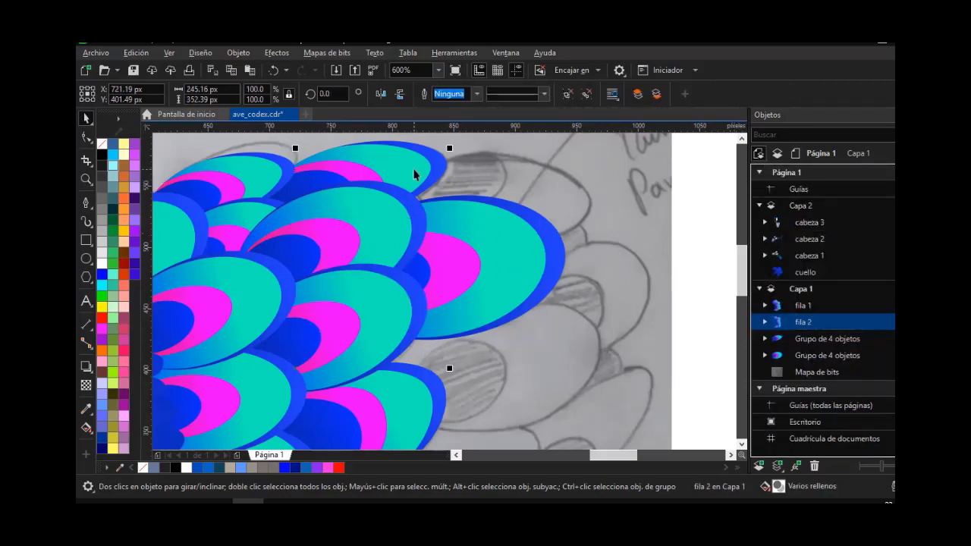
# Copy the second row's top feather outward to start the third row's top and resize the copy to about 127.1% by 133.5%
pyautogui.click(414, 175)
pyautogui.moveTo(378, 158); pyautogui.dragTo(581, 162)
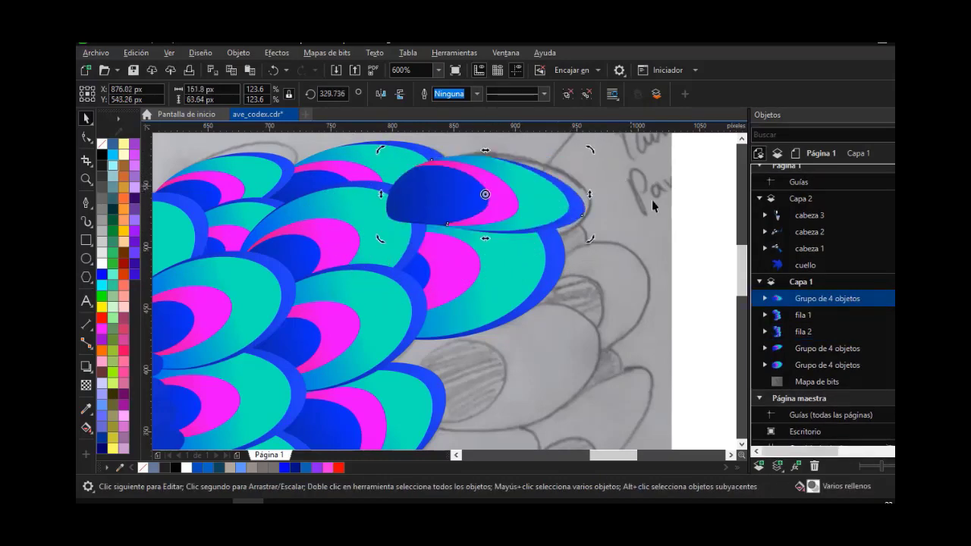
pyautogui.moveTo(521, 187); pyautogui.dragTo(532, 185)
pyautogui.moveTo(498, 234); pyautogui.dragTo(498, 243)
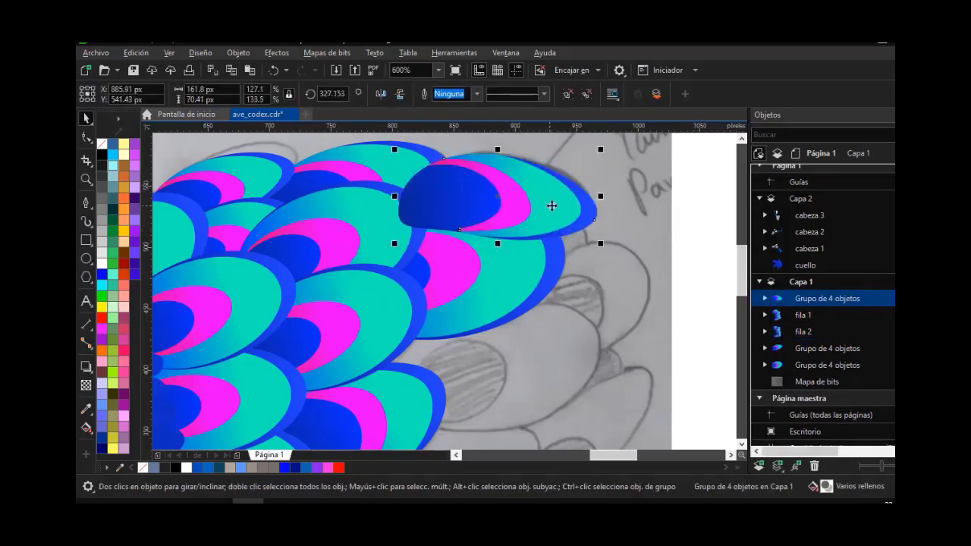
# Nudge the third row's top feather upward, stack it just above the sketch bitmap and deselect it
pyautogui.moveTo(555, 201); pyautogui.dragTo(555, 195)
pyautogui.moveTo(809, 304); pyautogui.dragTo(799, 377)
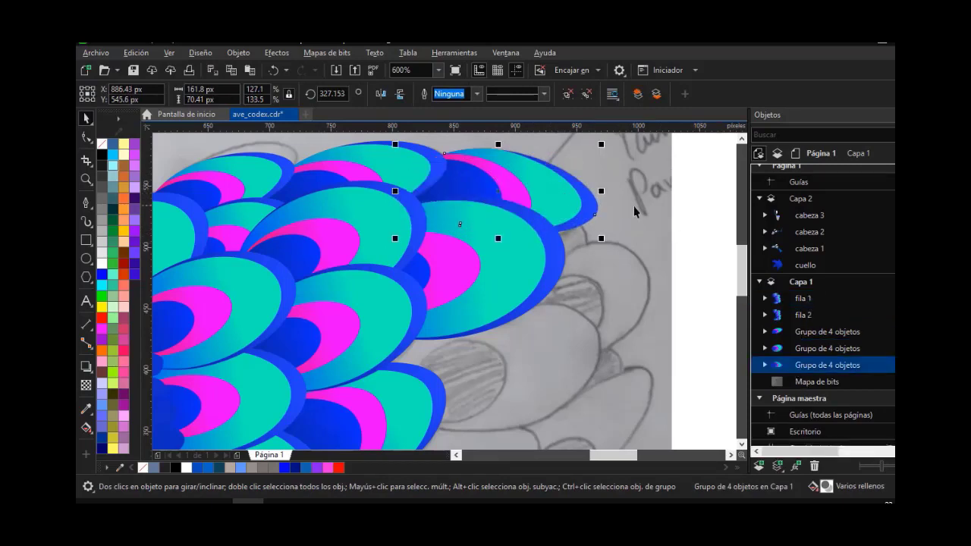
pyautogui.press('Escape')
pyautogui.scroll(-2, 554, 322)
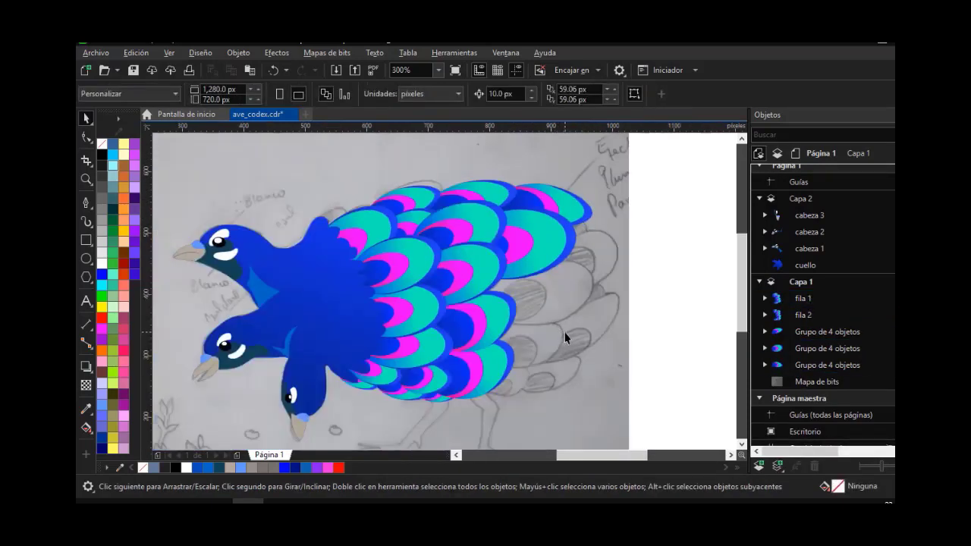
# Copy the third row's large feather down into the next sketched gap below it
pyautogui.click(515, 277)
pyautogui.moveTo(515, 277); pyautogui.dragTo(538, 322)
pyautogui.scroll(1, 551, 320)
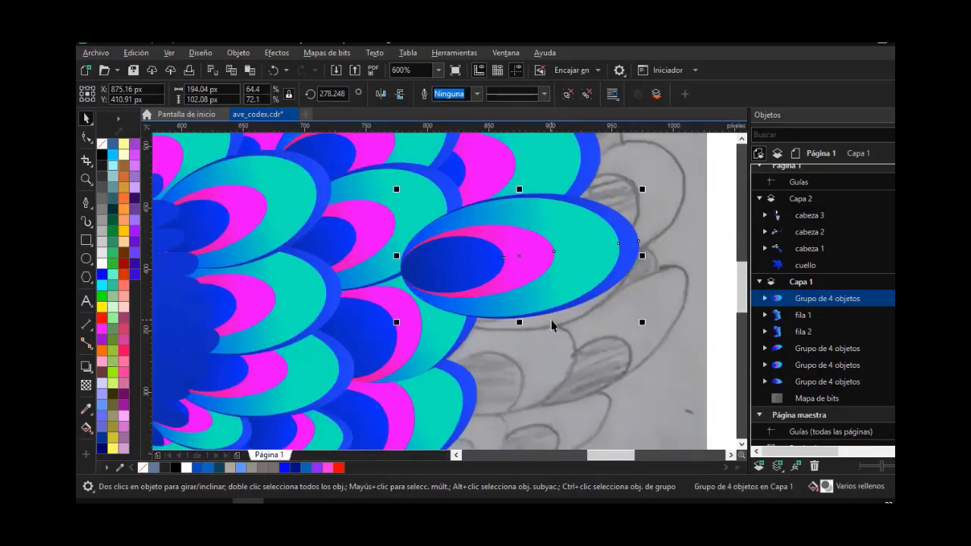
pyautogui.moveTo(547, 289); pyautogui.dragTo(548, 355)
pyautogui.moveTo(566, 355); pyautogui.dragTo(576, 285)
# Rotate the copied large feather to about 282.7°, widen it to about 71.3% by 72.5%, and stack it just above the sketch bitmap
pyautogui.click(576, 288)
pyautogui.moveTo(643, 325); pyautogui.dragTo(662, 315)
pyautogui.click(570, 295)
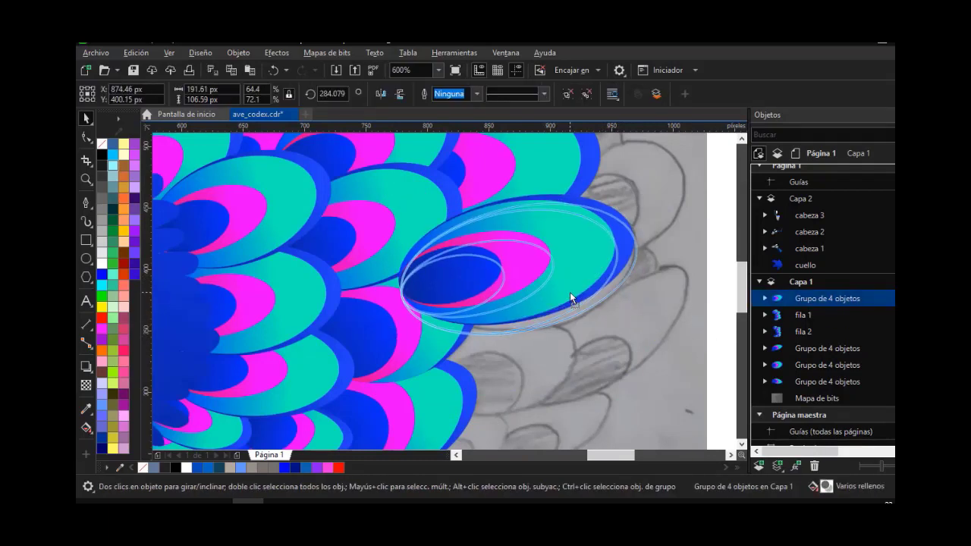
pyautogui.moveTo(522, 205); pyautogui.dragTo(521, 191)
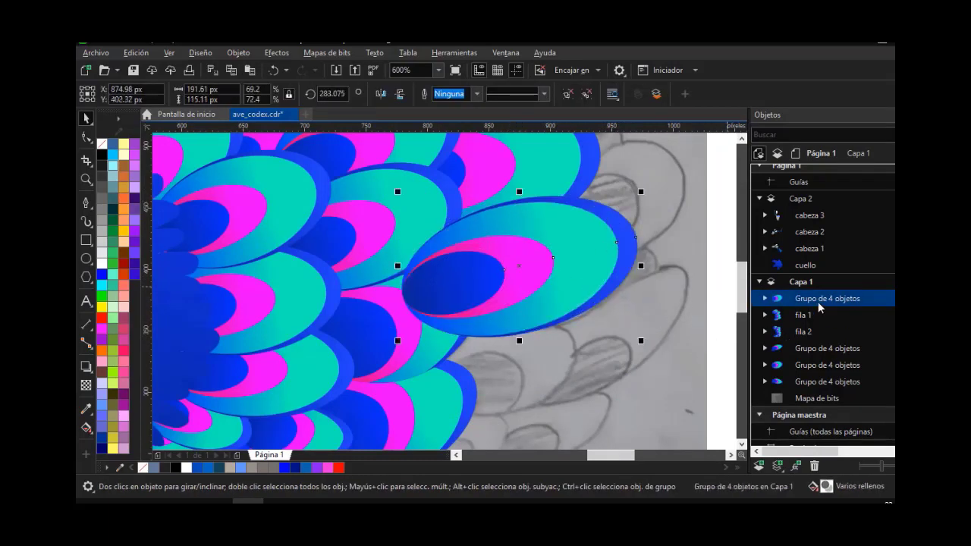
pyautogui.moveTo(818, 301); pyautogui.dragTo(801, 390)
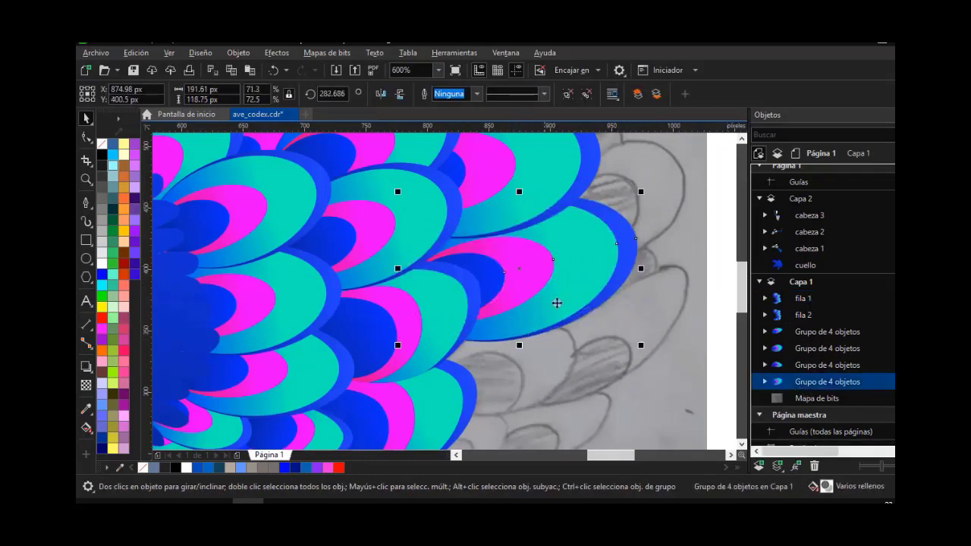
pyautogui.scroll(-2, 533, 273)
pyautogui.click(642, 314)
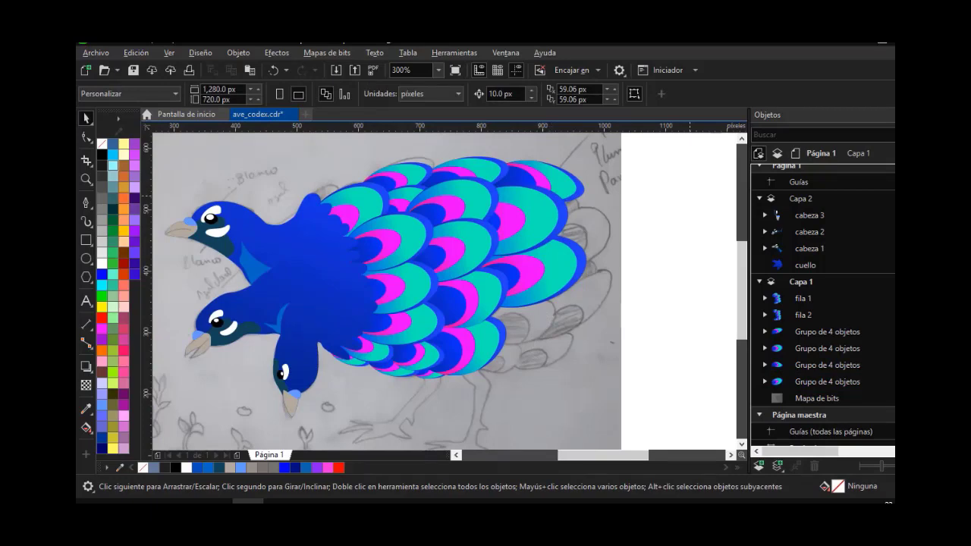
# Copy the third row's top feather down to the gap below the large feathers and mirror the copy vertically
pyautogui.moveTo(534, 174); pyautogui.dragTo(522, 305)
pyautogui.rightClick(527, 334)
pyautogui.scroll(1, 525, 346)
pyautogui.click(399, 96)
pyautogui.click(523, 307)
pyautogui.click(524, 290)
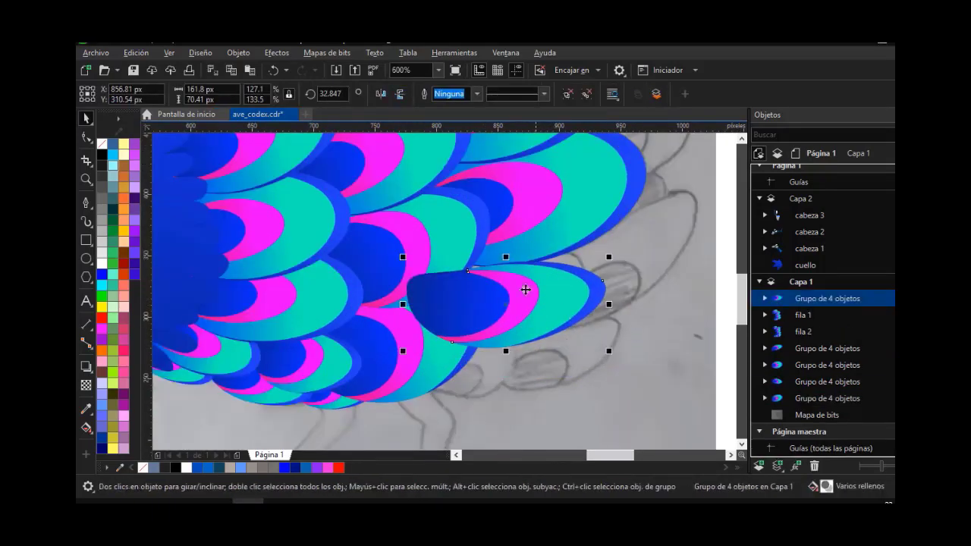
# Rotate the mirrored feather to about 48.8° and resize it to about 125.7% by 142.4%
pyautogui.moveTo(506, 259); pyautogui.dragTo(507, 245)
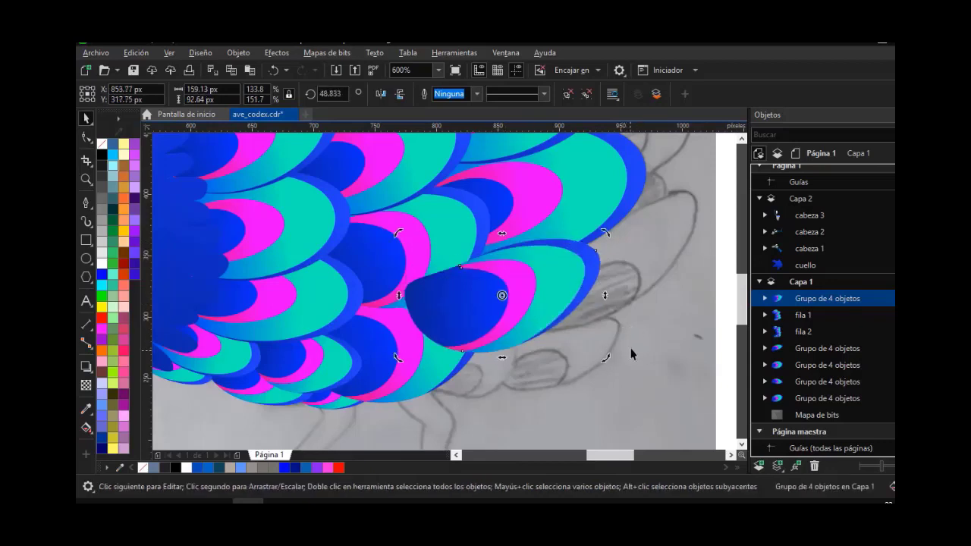
pyautogui.moveTo(602, 230); pyautogui.dragTo(544, 277)
pyautogui.moveTo(520, 294); pyautogui.dragTo(557, 278)
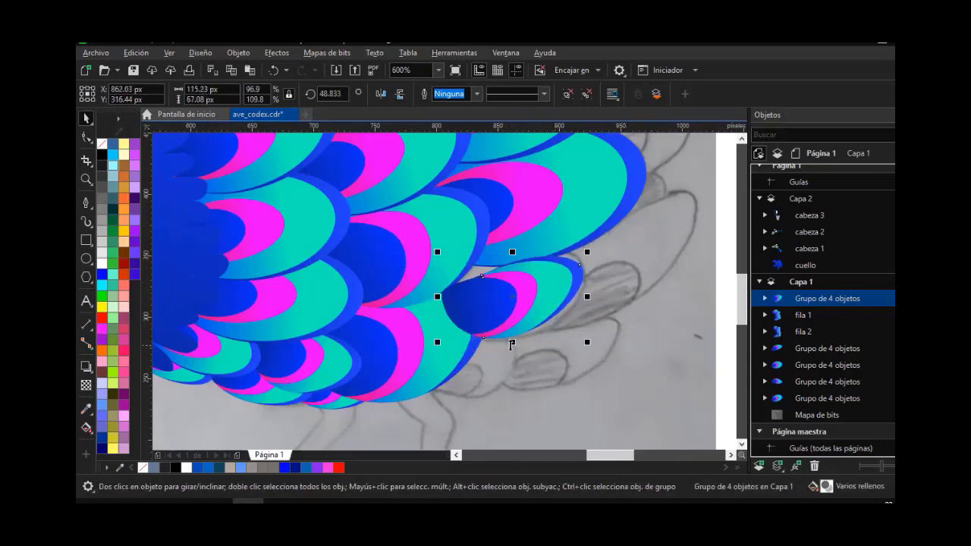
pyautogui.moveTo(437, 252); pyautogui.dragTo(376, 238)
pyautogui.moveTo(587, 343); pyautogui.dragTo(606, 354)
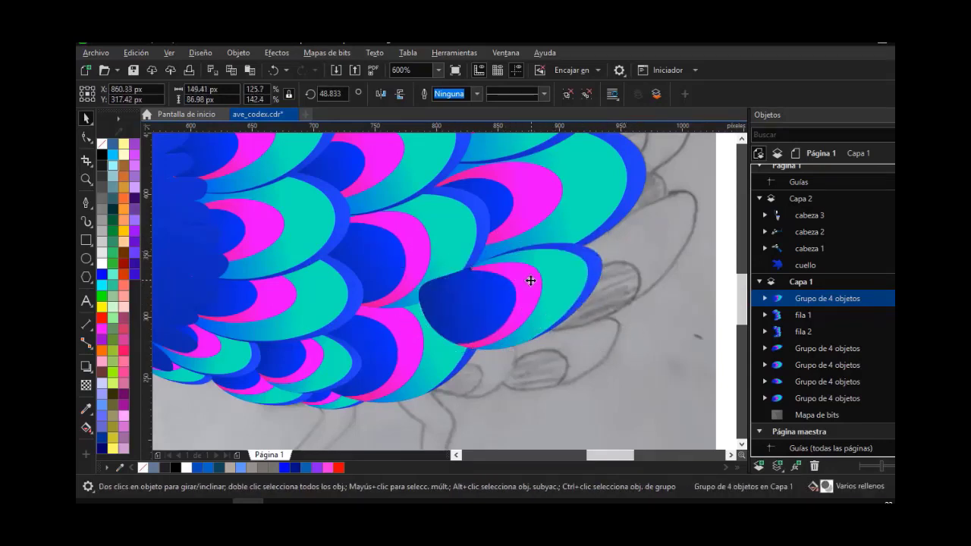
# Shift the mirrored feather towards the body, stretch it to about 133.1% by 152.1%, and stack it just above the sketch bitmap
pyautogui.moveTo(529, 280); pyautogui.dragTo(517, 284)
pyautogui.moveTo(497, 243); pyautogui.dragTo(498, 232)
pyautogui.moveTo(507, 267); pyautogui.dragTo(507, 272)
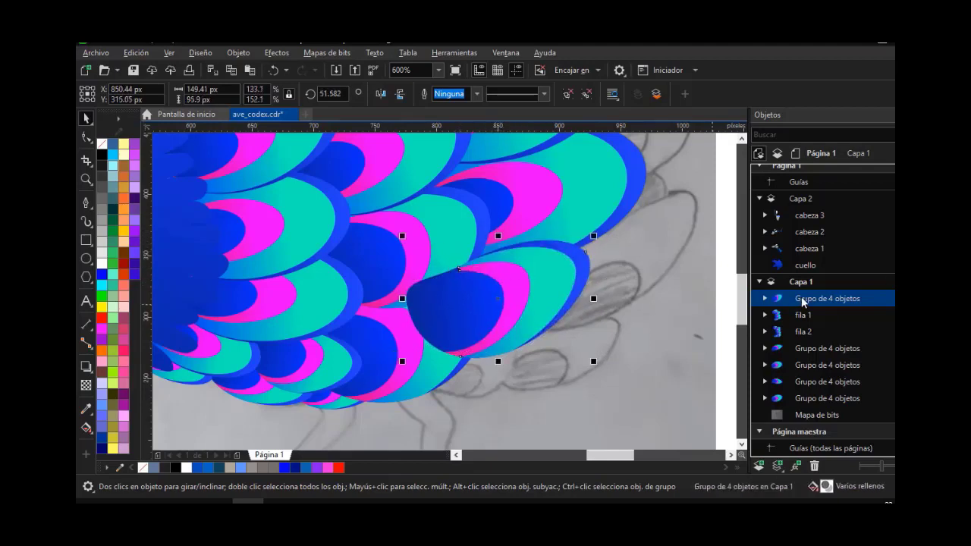
pyautogui.moveTo(797, 402); pyautogui.dragTo(797, 408)
pyautogui.scroll(-2, 555, 292)
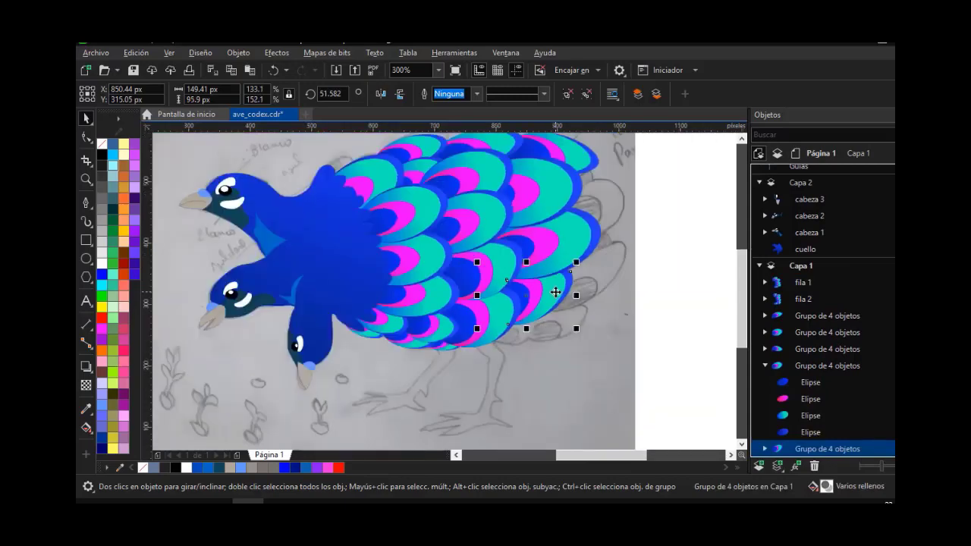
pyautogui.press('Escape')
# Copy the mirrored feather down to the tail's lower edge and shrink the copy to about 63.4% by 72.5%
pyautogui.scroll(2, 538, 300)
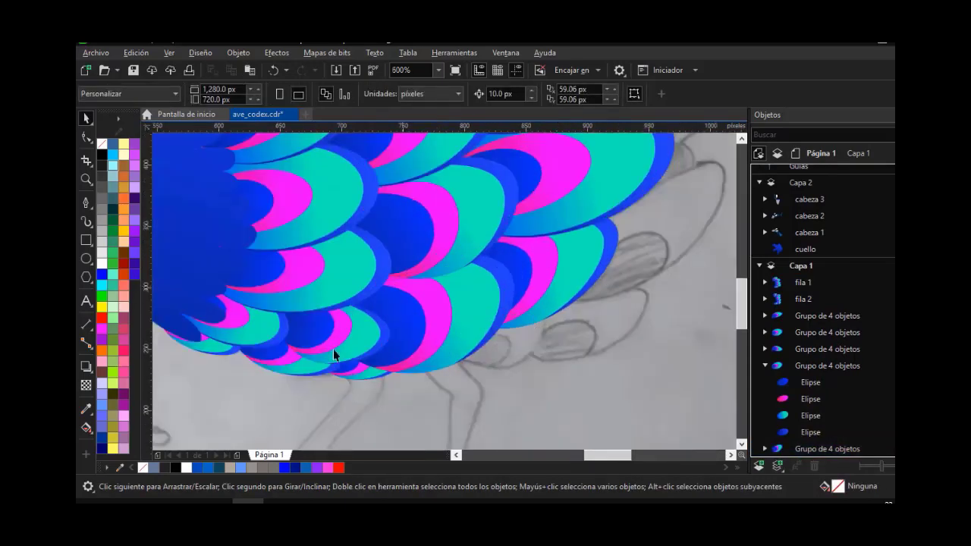
pyautogui.click(403, 347)
pyautogui.click(553, 302)
pyautogui.moveTo(546, 289); pyautogui.dragTo(544, 361)
pyautogui.rightClick(544, 360)
pyautogui.moveTo(622, 277); pyautogui.dragTo(524, 341)
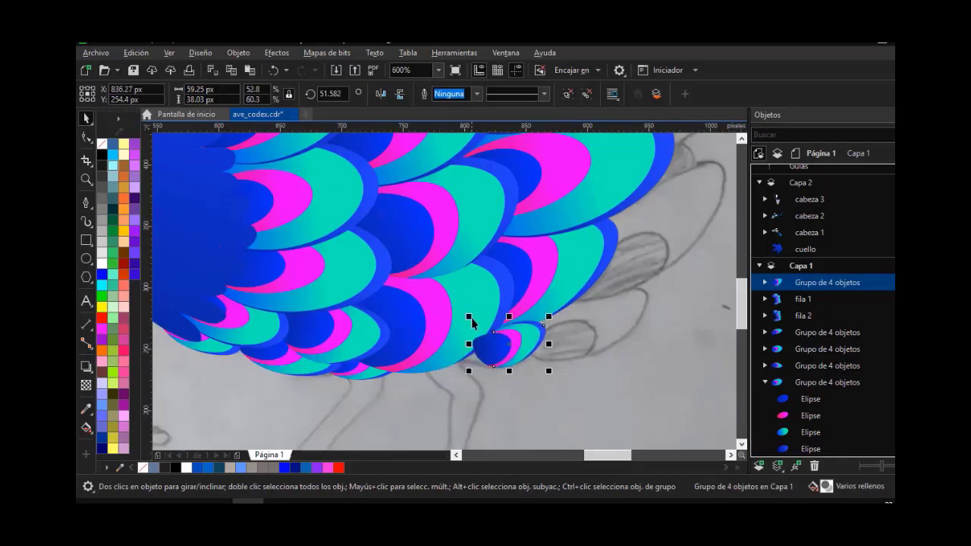
pyautogui.click(495, 351)
pyautogui.moveTo(469, 317); pyautogui.dragTo(455, 304)
# Rotate the small lower feather to about 50.2°, lower it slightly and stack it just above the sketch bitmap
pyautogui.click(534, 394)
pyautogui.click(497, 351)
pyautogui.scroll(1, 526, 359)
pyautogui.click(528, 327)
pyautogui.moveTo(568, 256); pyautogui.dragTo(574, 265)
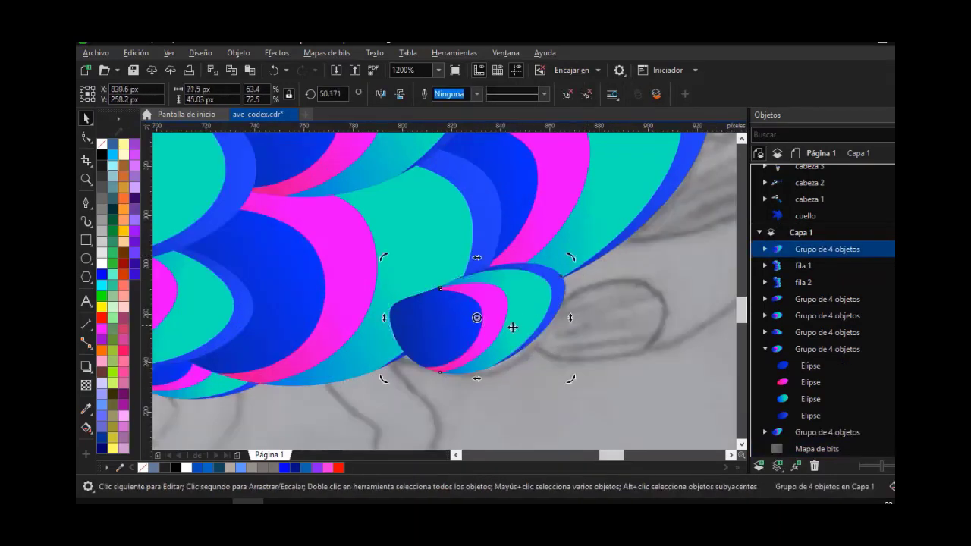
pyautogui.moveTo(513, 327)
pyautogui.mouseDown()
pyautogui.moveTo(516, 317)
pyautogui.moveTo(512, 336)
pyautogui.mouseUp()
pyautogui.moveTo(792, 432); pyautogui.dragTo(793, 440)
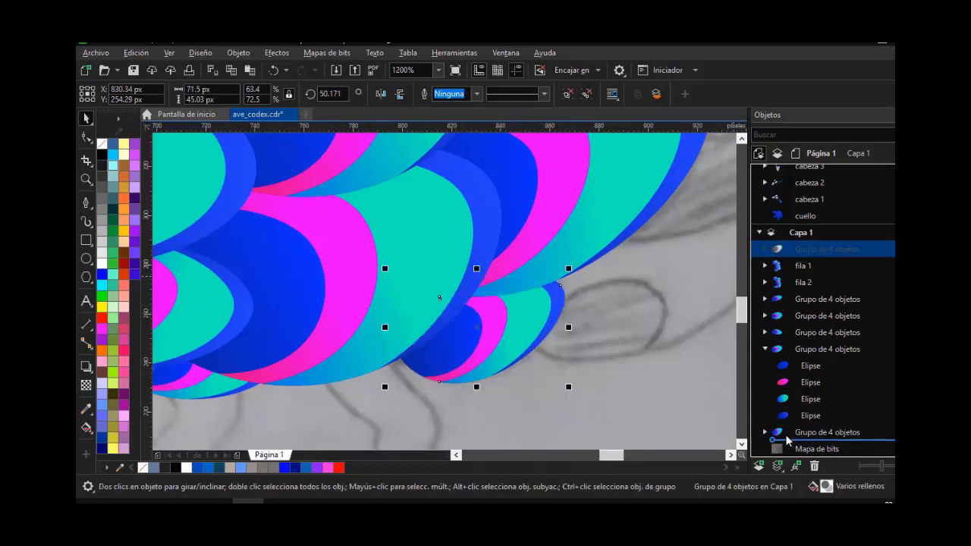
# Rotate the small lower feather to about 36.6° and nudge it outward along the tail's lower edge
pyautogui.click(409, 374)
pyautogui.moveTo(383, 267); pyautogui.dragTo(387, 260)
pyautogui.moveTo(464, 362); pyautogui.dragTo(503, 347)
pyautogui.scroll(-2, 503, 347)
pyautogui.scroll(1, 587, 312)
pyautogui.scroll(2, 422, 383)
pyautogui.click(493, 336)
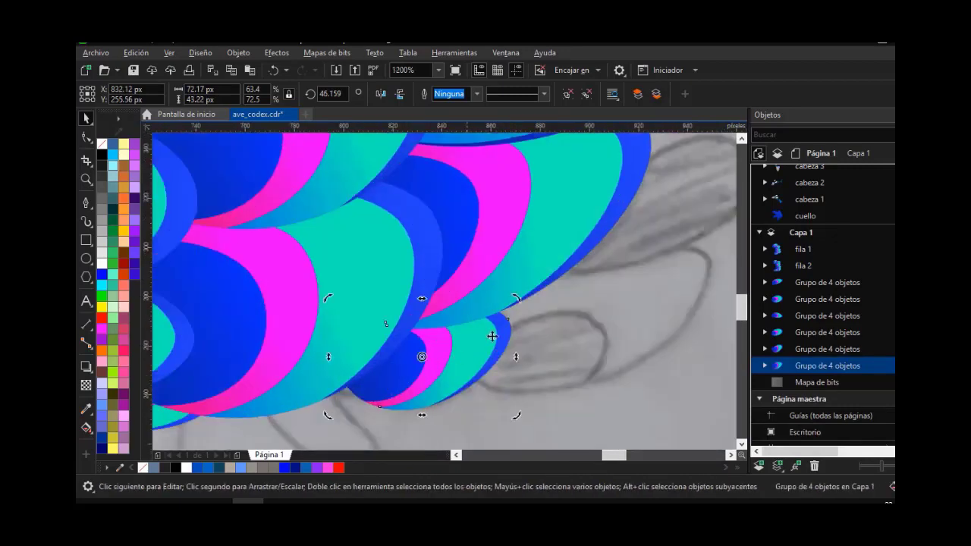
pyautogui.moveTo(519, 303); pyautogui.dragTo(539, 315)
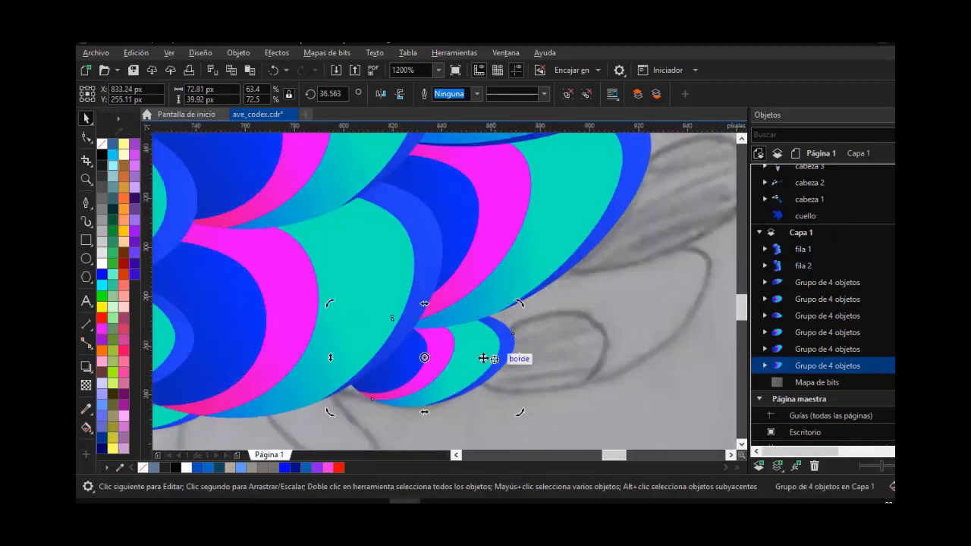
pyautogui.moveTo(483, 358); pyautogui.dragTo(484, 357)
pyautogui.scroll(-2, 484, 357)
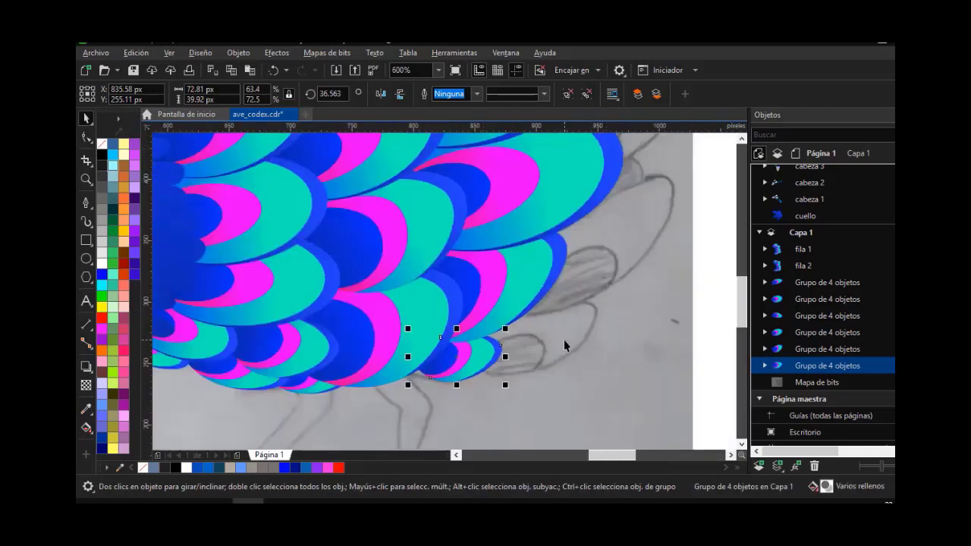
# Copy the small lower feather outward past the third row and stretch the copy to about 108.9% by 91.9%
pyautogui.hscroll(3, 629, 455)
pyautogui.click(467, 355)
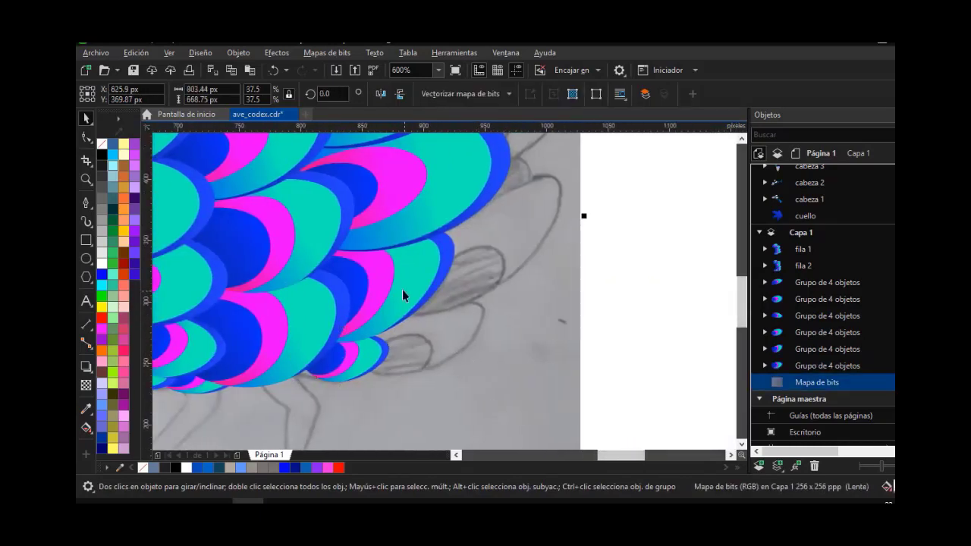
pyautogui.click(402, 289)
pyautogui.moveTo(346, 375); pyautogui.dragTo(603, 264)
pyautogui.rightClick(492, 283)
pyautogui.click(491, 283)
pyautogui.click(630, 256)
pyautogui.click(514, 259)
pyautogui.hotkey('ctrl', 'z')
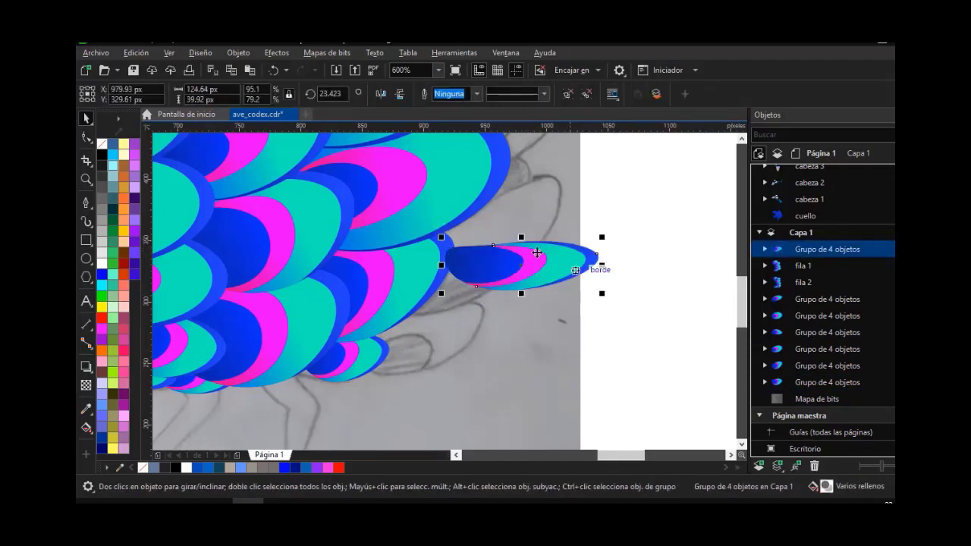
pyautogui.moveTo(521, 233); pyautogui.dragTo(521, 226)
pyautogui.moveTo(603, 261); pyautogui.dragTo(625, 261)
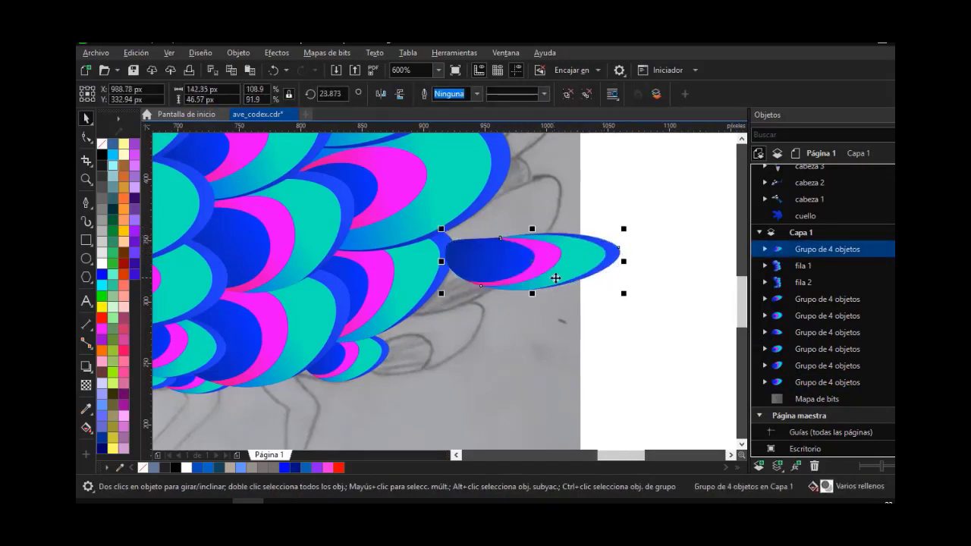
# Try rotating the stretched feather to about 61.7° along the outer sketch line and resizing it to about 123.5% by 102.2%
pyautogui.click(529, 297)
pyautogui.moveTo(625, 228); pyautogui.dragTo(636, 164)
pyautogui.moveTo(571, 242); pyautogui.dragTo(527, 212)
pyautogui.click(528, 212)
pyautogui.moveTo(569, 283); pyautogui.dragTo(587, 277)
pyautogui.click(515, 251)
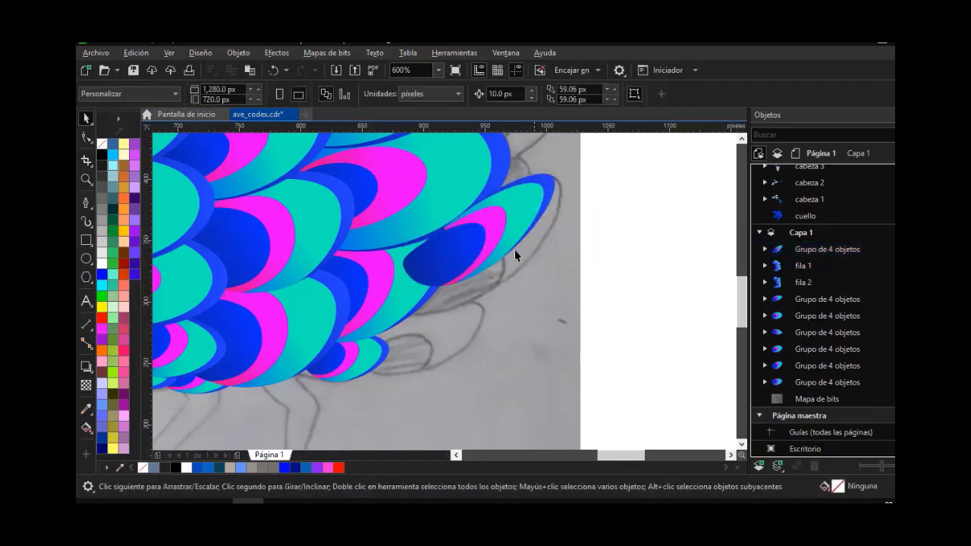
pyautogui.moveTo(495, 246); pyautogui.dragTo(504, 261)
pyautogui.moveTo(488, 186); pyautogui.dragTo(482, 168)
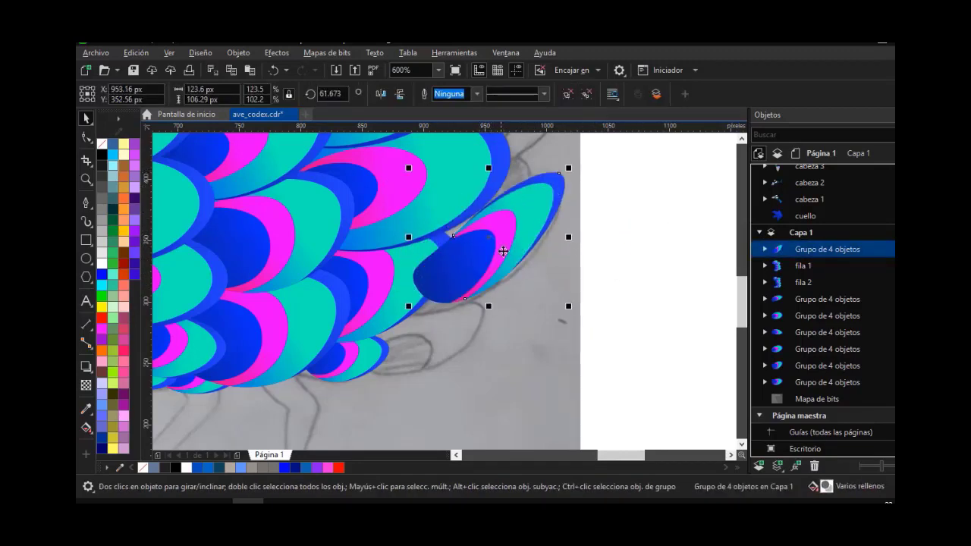
# Undo the last three feather adjustments and rotate the feather back to nearly horizontal
pyautogui.hotkey('ctrl', 'z')
pyautogui.hotkey('ctrl', 'z')
pyautogui.hotkey('ctrl', 'z')
pyautogui.click(533, 215)
pyautogui.moveTo(568, 180); pyautogui.dragTo(612, 230)
pyautogui.press('Escape')
# Enlarge the nearly horizontal feather to about 133.4% by 116.7% and move it down beside the third row
pyautogui.click(539, 242)
pyautogui.moveTo(500, 200); pyautogui.dragTo(502, 188)
pyautogui.moveTo(501, 229); pyautogui.dragTo(494, 305)
pyautogui.click(494, 305)
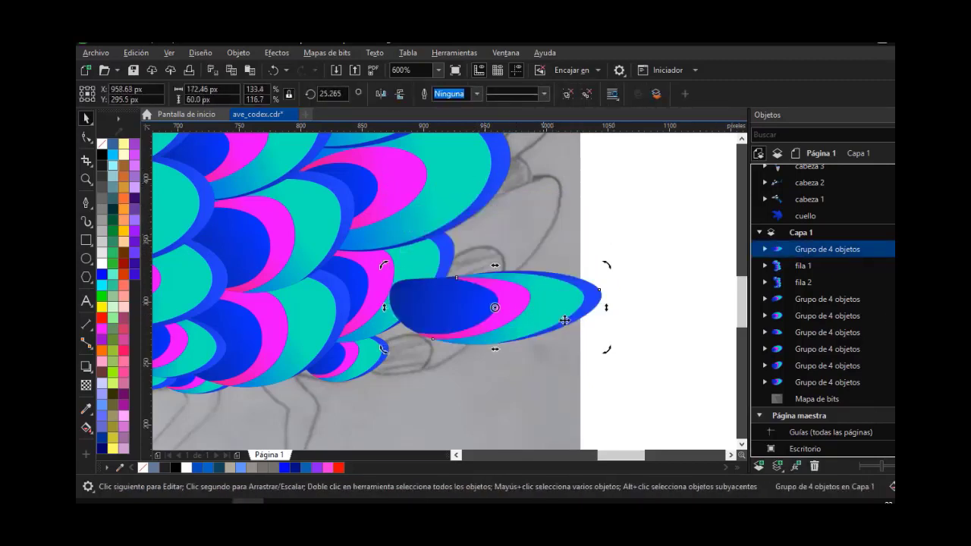
# Try rotating the enlarged feather upward and moving it into the outer gap, undoing both changes
pyautogui.moveTo(610, 347); pyautogui.dragTo(618, 246)
pyautogui.moveTo(511, 315); pyautogui.dragTo(500, 258)
pyautogui.hotkey('ctrl', 'z')
pyautogui.hotkey('ctrl', 'z')
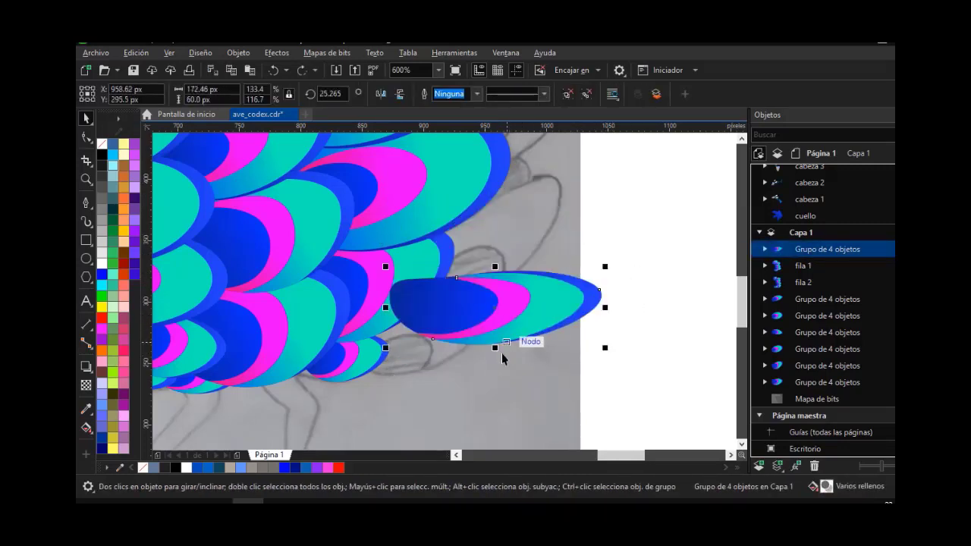
# Resize the outer feather to about 143.4% by 137.4%, rotate it to about 54.7°, and fit it to the outer sketch line
pyautogui.moveTo(495, 347); pyautogui.dragTo(496, 363)
pyautogui.click(503, 317)
pyautogui.moveTo(609, 267); pyautogui.dragTo(599, 221)
pyautogui.moveTo(537, 308); pyautogui.dragTo(514, 238)
pyautogui.moveTo(582, 185); pyautogui.dragTo(573, 168)
pyautogui.moveTo(514, 237); pyautogui.dragTo(512, 232)
pyautogui.moveTo(512, 232); pyautogui.dragTo(507, 243)
pyautogui.moveTo(564, 179); pyautogui.dragTo(572, 174)
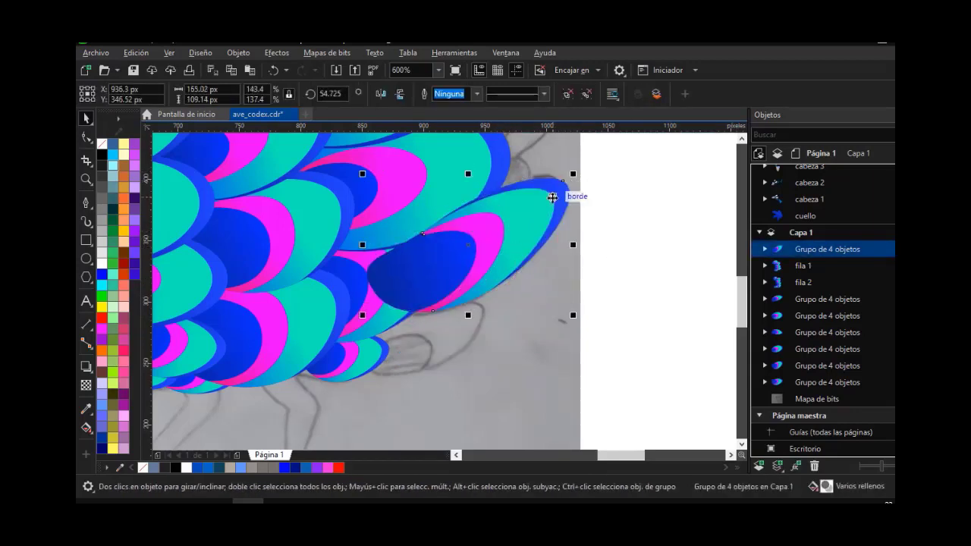
# Stack the outer feather just above the sketch bitmap, shrink it slightly and deselect it
pyautogui.moveTo(823, 249); pyautogui.dragTo(794, 391)
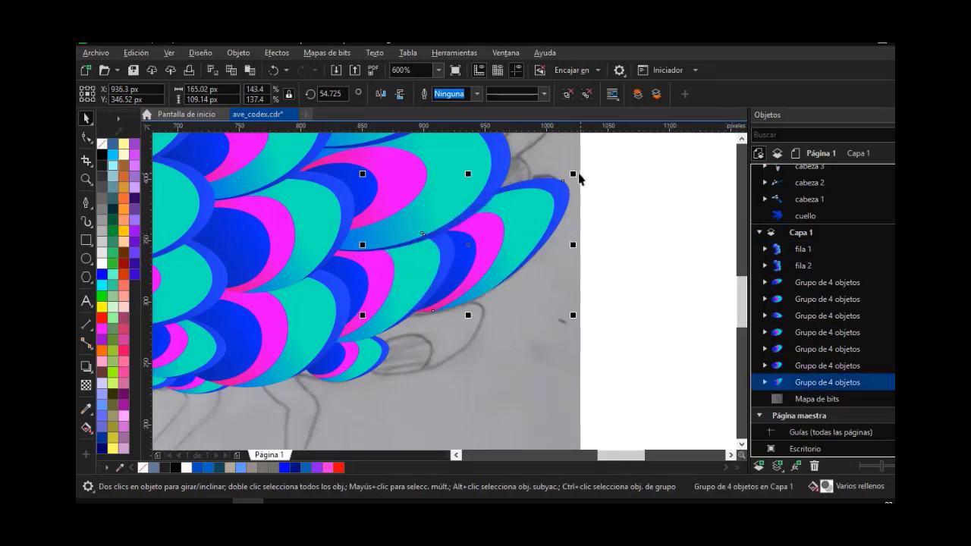
pyautogui.moveTo(573, 173); pyautogui.dragTo(567, 178)
pyautogui.click(626, 252)
# Copy the small lower feather outward into the last sketched gap on the tail's lower edge
pyautogui.click(367, 358)
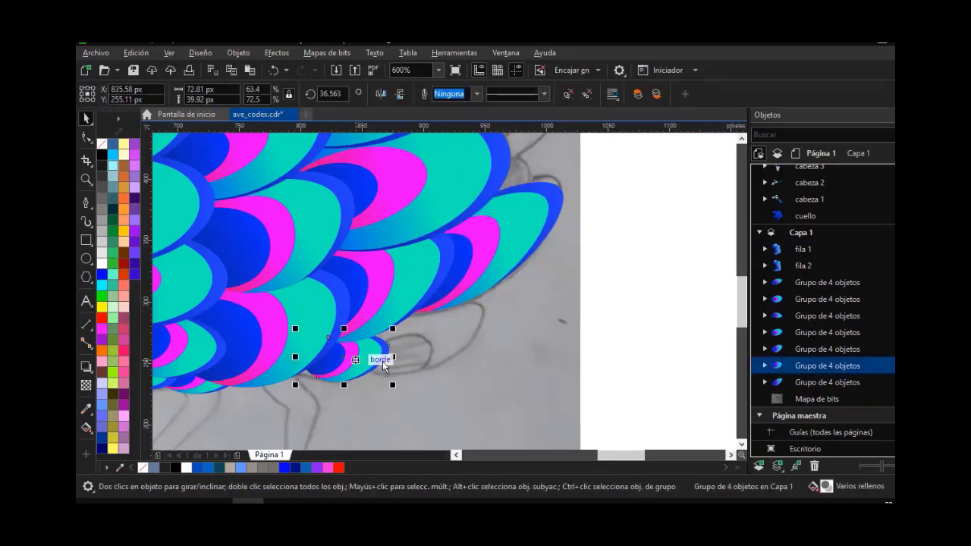
pyautogui.moveTo(378, 360); pyautogui.dragTo(456, 350)
pyautogui.rightClick(457, 350)
pyautogui.click(440, 358)
pyautogui.click(497, 373)
pyautogui.click(446, 349)
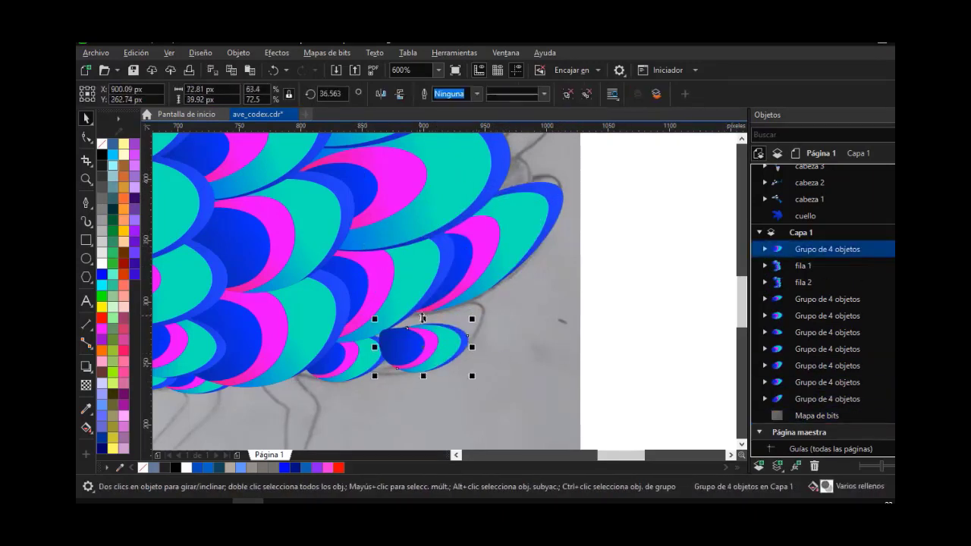
# Enlarge the copied lower feather to about 89.2% by 94.1%, rotate it to about 58.7°, and move it up into the gap
pyautogui.moveTo(423, 319); pyautogui.dragTo(423, 320)
pyautogui.moveTo(472, 349); pyautogui.dragTo(514, 305)
pyautogui.click(490, 341)
pyautogui.moveTo(514, 376); pyautogui.dragTo(600, 352)
pyautogui.click(599, 352)
pyautogui.moveTo(451, 358); pyautogui.dragTo(457, 339)
# Stack the enlarged lower feather directly above the bottommost feather group and nudge it slightly towards the body
pyautogui.scroll(1, 398, 328)
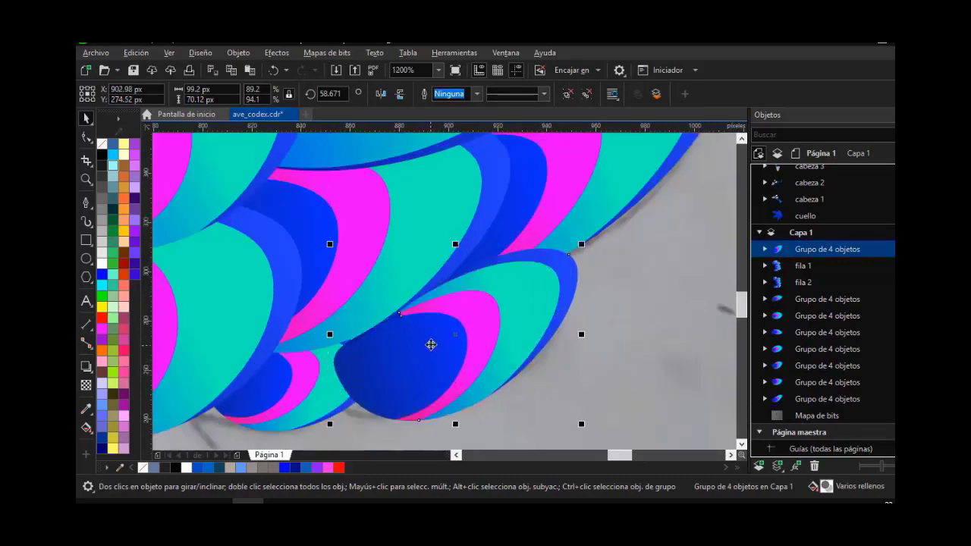
pyautogui.moveTo(779, 344); pyautogui.dragTo(774, 391)
pyautogui.moveTo(495, 357)
pyautogui.mouseDown()
pyautogui.moveTo(485, 358)
pyautogui.moveTo(493, 346)
pyautogui.mouseUp()
pyautogui.scroll(-2, 524, 277)
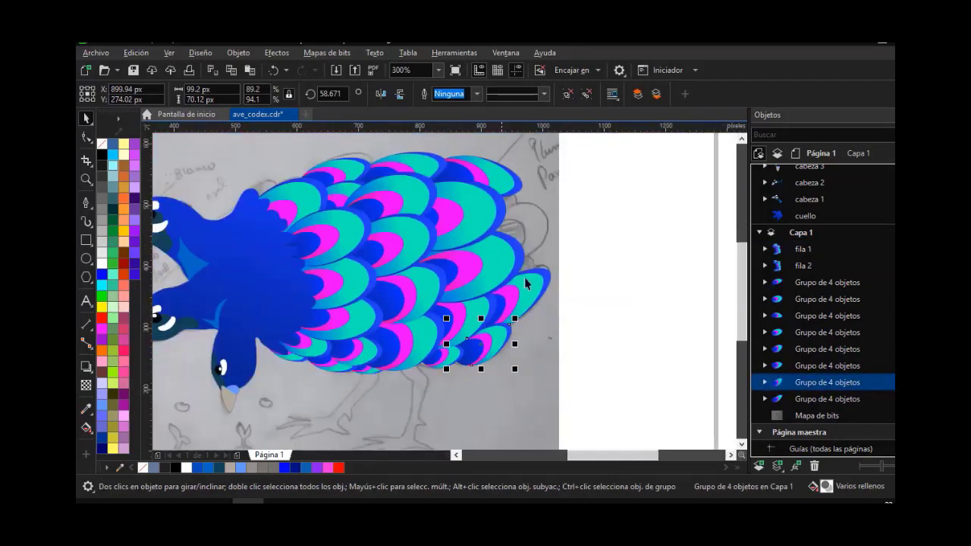
# Copy the large outer feather into the upper sketched gap at the tail's end, scaling it to about 61.0% by 62.1% and rotating it to about 300.95°
pyautogui.scroll(1, 557, 216)
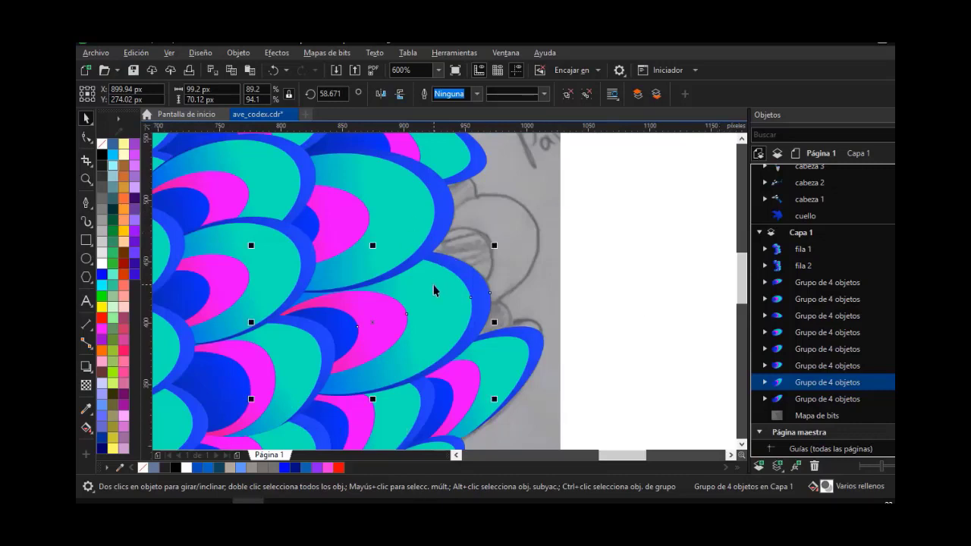
pyautogui.moveTo(437, 241); pyautogui.dragTo(534, 279)
pyautogui.rightClick(534, 279)
pyautogui.moveTo(556, 188); pyautogui.dragTo(516, 211)
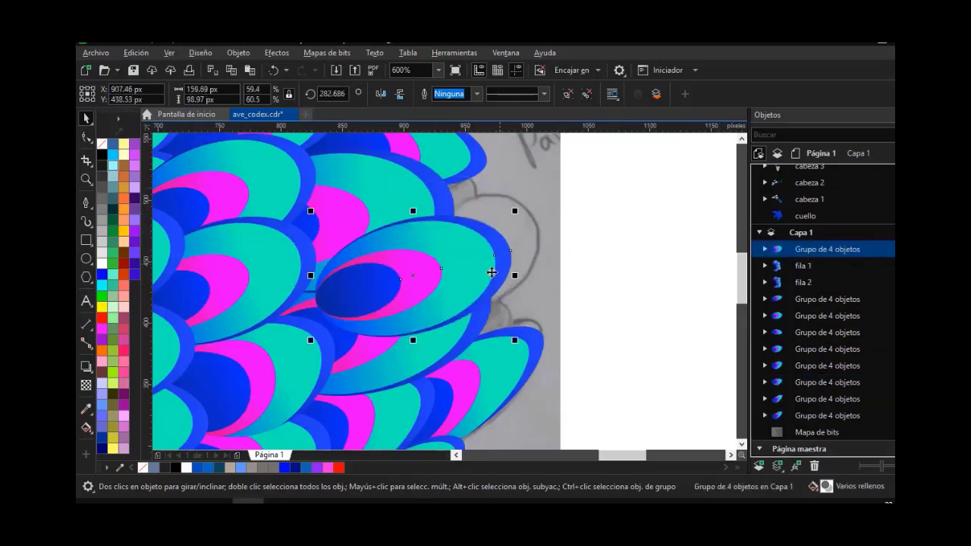
pyautogui.click(492, 271)
pyautogui.moveTo(515, 340); pyautogui.dragTo(531, 304)
pyautogui.moveTo(459, 269); pyautogui.dragTo(491, 256)
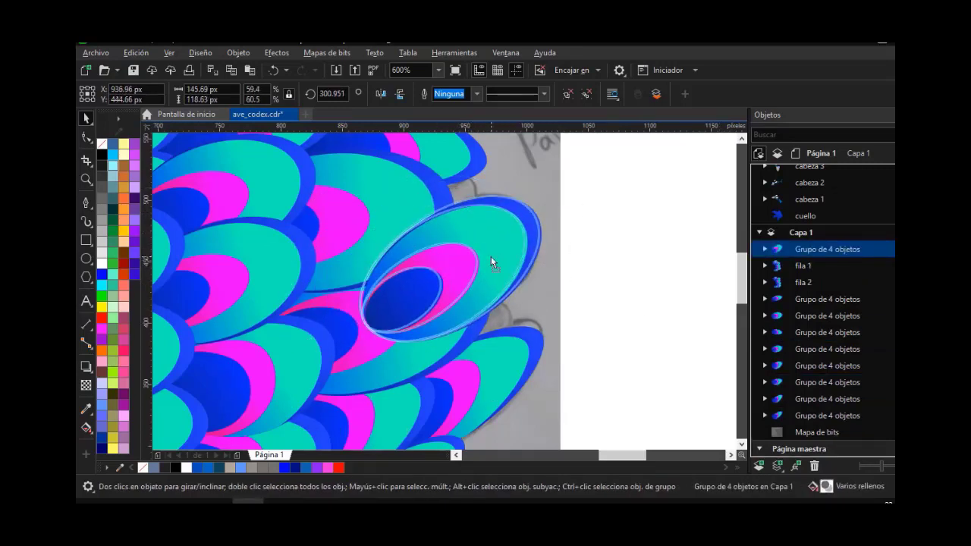
pyautogui.click(490, 256)
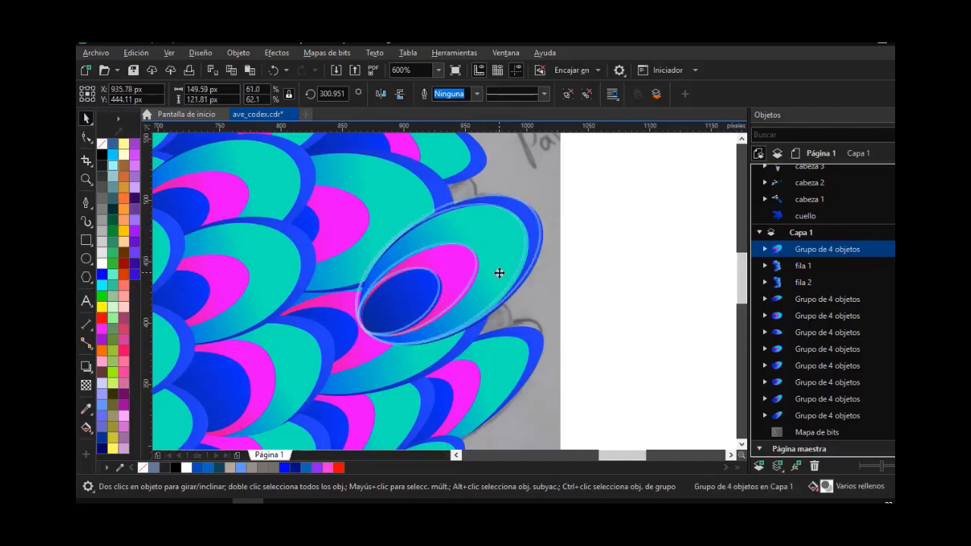
# Stack the copied feather behind the other rows just above the sketch bitmap, nudge it down, and slightly stretch and rotate it to fit
pyautogui.hotkey('shift', 'pagedown')
pyautogui.click(574, 271)
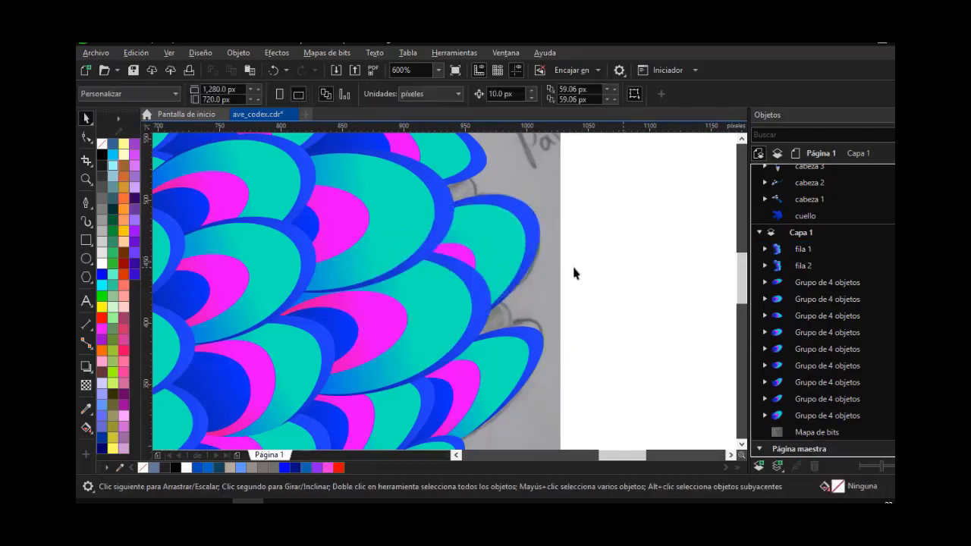
pyautogui.moveTo(520, 249); pyautogui.dragTo(519, 255)
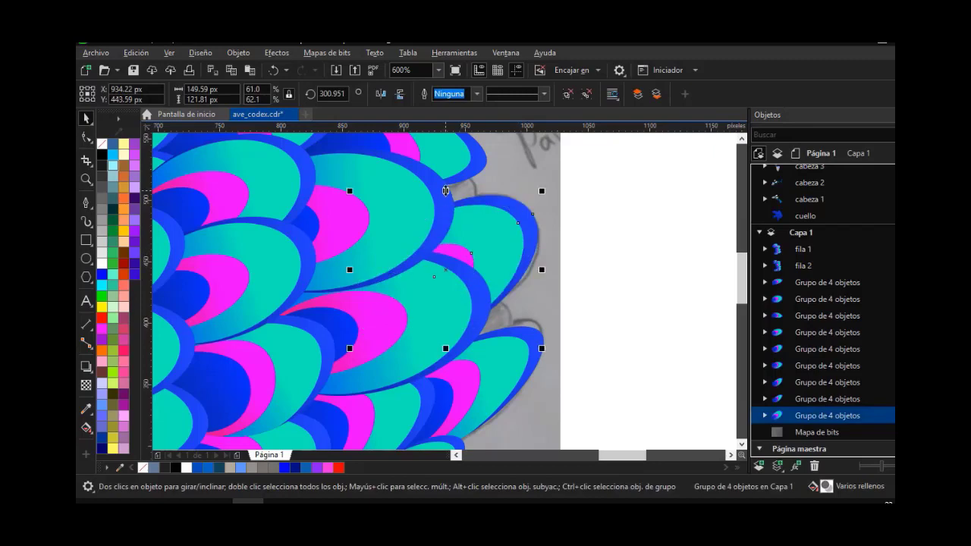
pyautogui.moveTo(446, 191); pyautogui.dragTo(445, 180)
pyautogui.click(518, 254)
pyautogui.moveTo(542, 181); pyautogui.dragTo(549, 189)
pyautogui.press('Escape')
# Copy that feather into the small gap below, shrink it to about 25.7% by 25.4%, rotate it to about 294.4°, and stack it just above the bitmap
pyautogui.moveTo(523, 229); pyautogui.dragTo(578, 317)
pyautogui.rightClick(578, 318)
pyautogui.moveTo(613, 243); pyautogui.dragTo(519, 335)
pyautogui.moveTo(479, 357); pyautogui.dragTo(498, 322)
pyautogui.moveTo(808, 249); pyautogui.dragTo(798, 438)
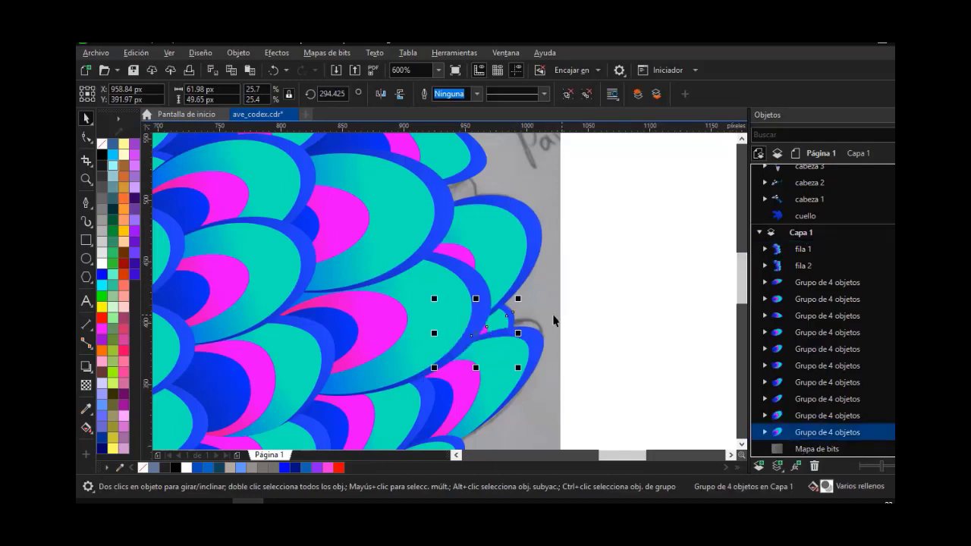
# Copy the small feather up into the gap beside the top outer feather and stack the copy just above the sketch bitmap
pyautogui.moveTo(500, 320); pyautogui.dragTo(468, 191)
pyautogui.hotkey('shift', 'pageup')
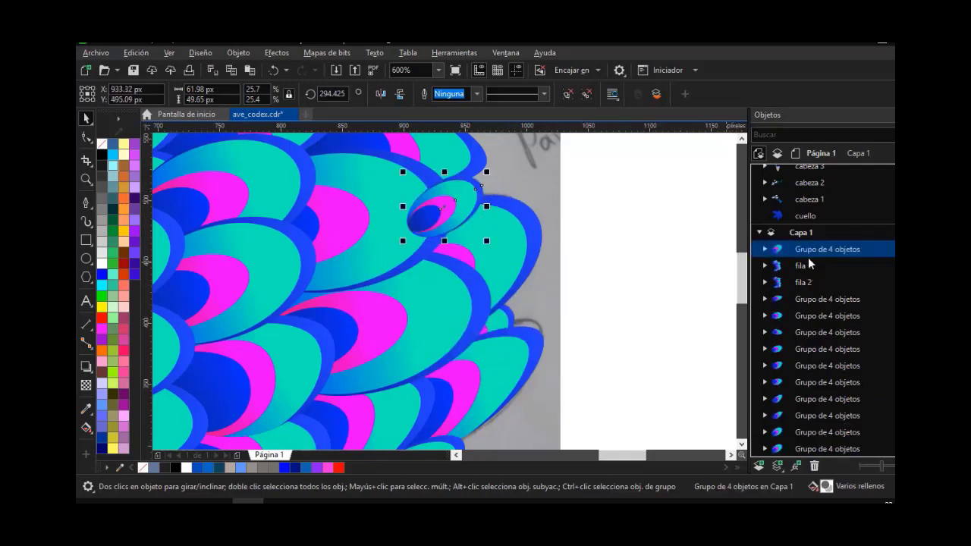
pyautogui.scroll(-3, 800, 250)
pyautogui.moveTo(804, 201); pyautogui.dragTo(781, 408)
pyautogui.click(594, 308)
# Group the eleven loose outer feather groups and name the group "fila 3"
pyautogui.scroll(-5, 567, 293)
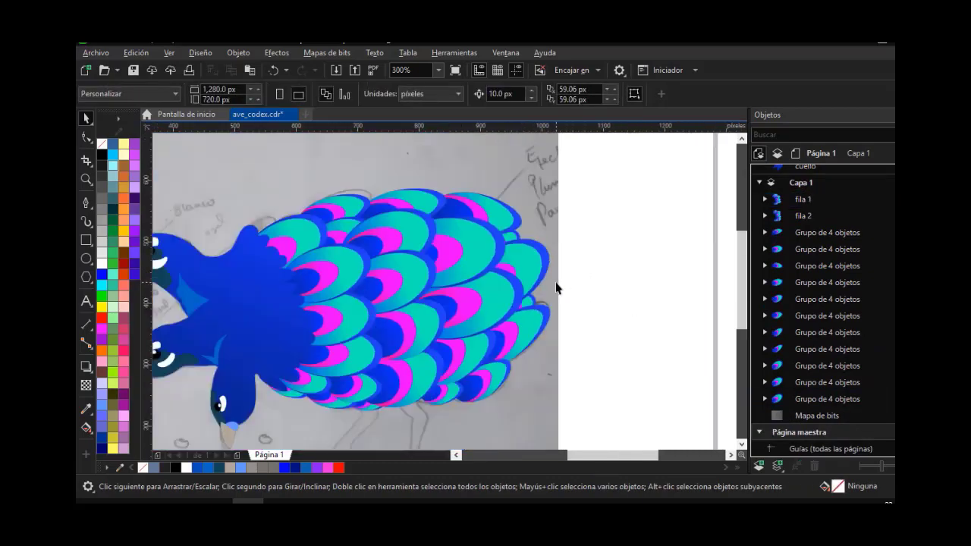
pyautogui.scroll(3, 468, 340)
pyautogui.scroll(2, 742, 291)
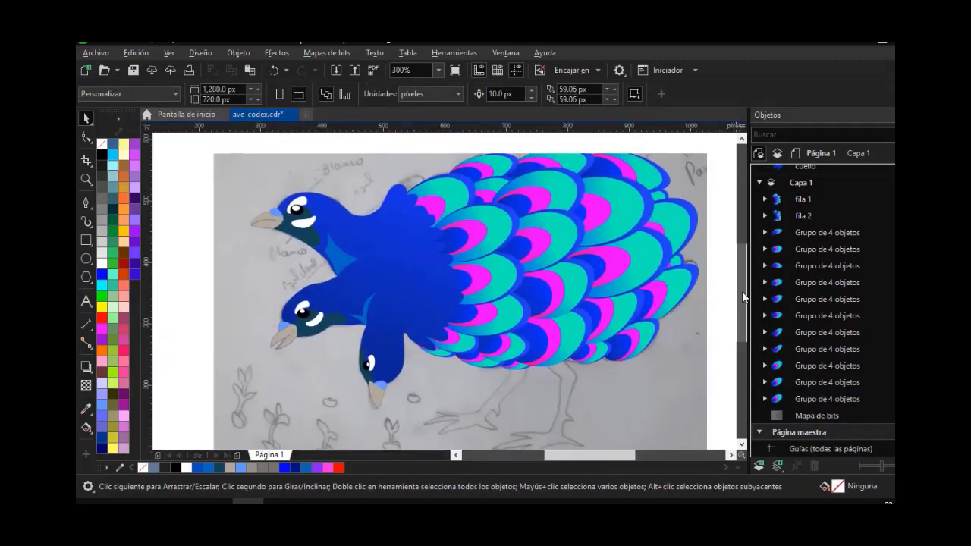
pyautogui.click(817, 232)
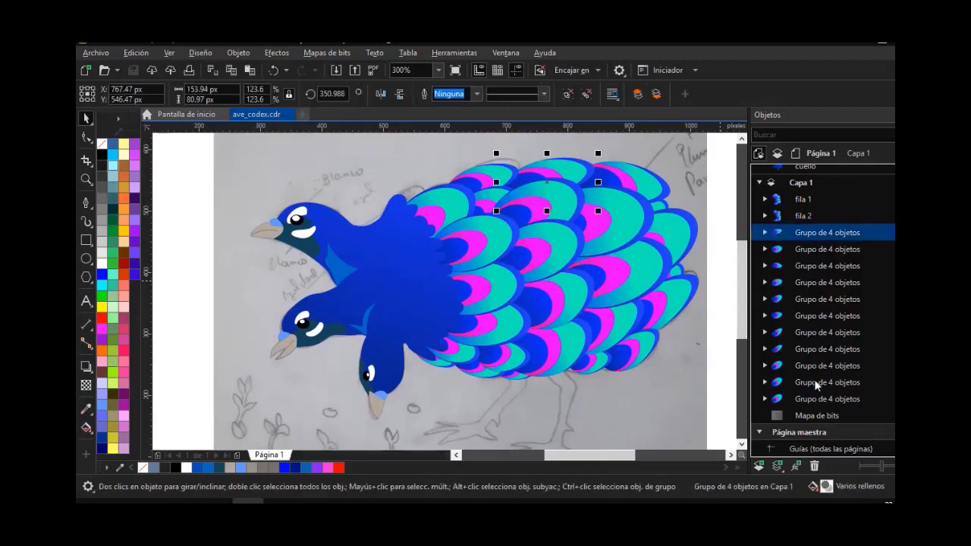
pyautogui.keyDown('shift'); pyautogui.click(816, 399); pyautogui.keyUp('shift')
pyautogui.hotkey('ctrl', 'g')
pyautogui.doubleClick(816, 339)
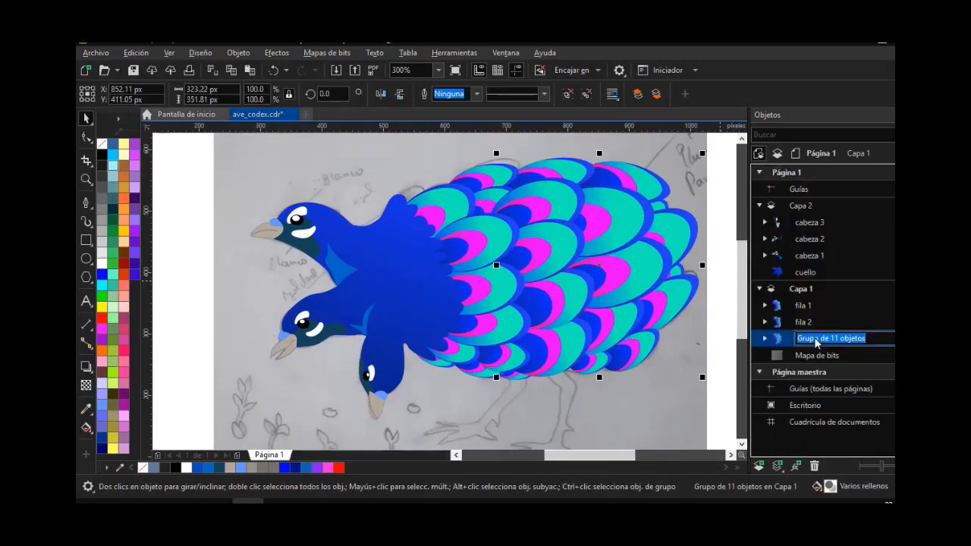
pyautogui.write('fila 3')
pyautogui.press('Return')
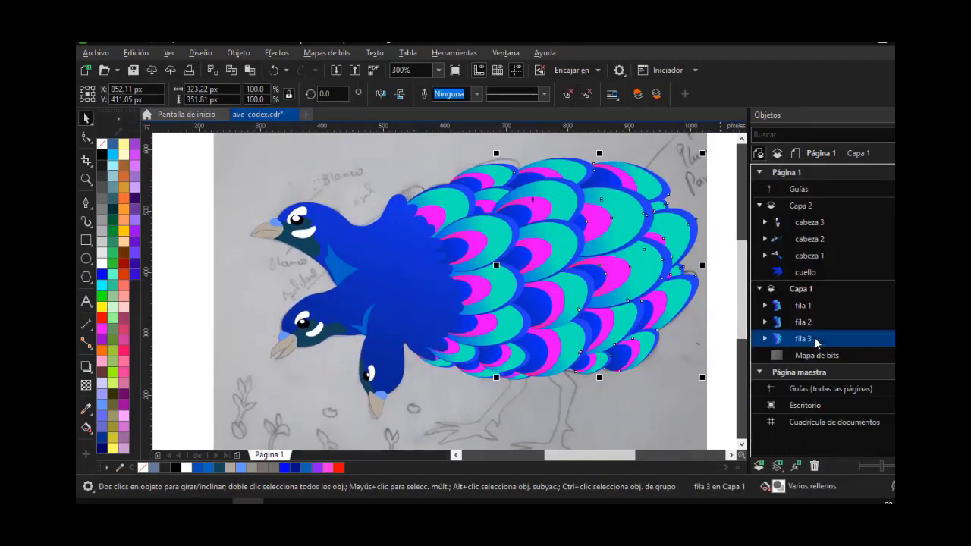
# Start the rear leg's outline with the Pen tool, tracing its back edge from under the feathers down to the spur tip
pyautogui.scroll(-3, 654, 358)
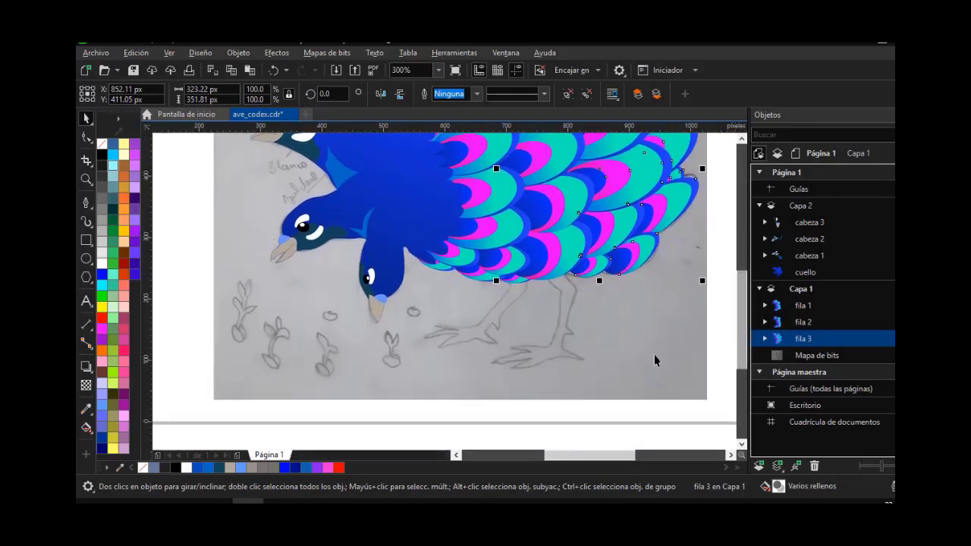
pyautogui.click(89, 181)
pyautogui.moveTo(389, 243); pyautogui.dragTo(630, 380)
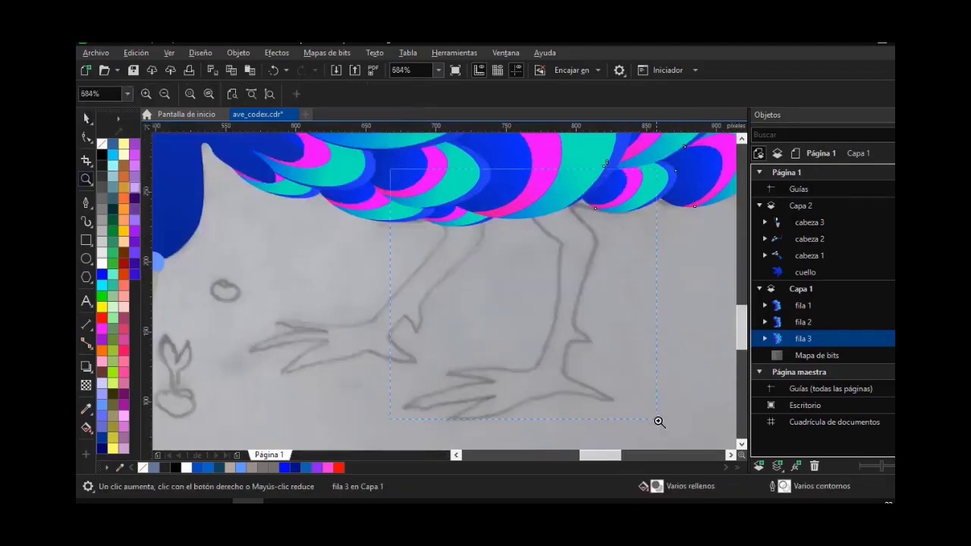
pyautogui.moveTo(659, 422); pyautogui.dragTo(658, 422)
pyautogui.click(91, 207)
pyautogui.click(121, 221)
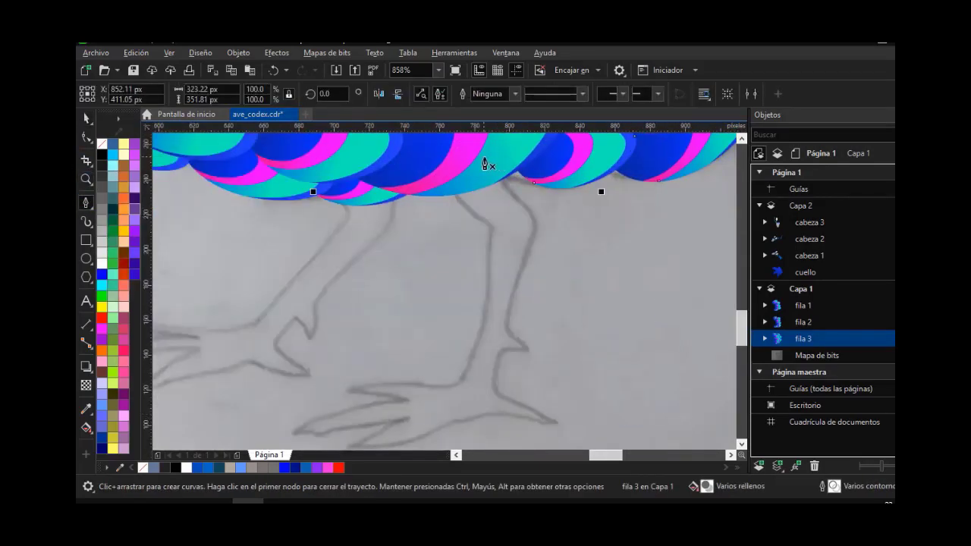
pyautogui.click(490, 161)
pyautogui.moveTo(536, 214); pyautogui.dragTo(536, 217)
pyautogui.moveTo(519, 279); pyautogui.dragTo(516, 286)
pyautogui.moveTo(508, 326); pyautogui.dragTo(510, 332)
pyautogui.click(525, 348)
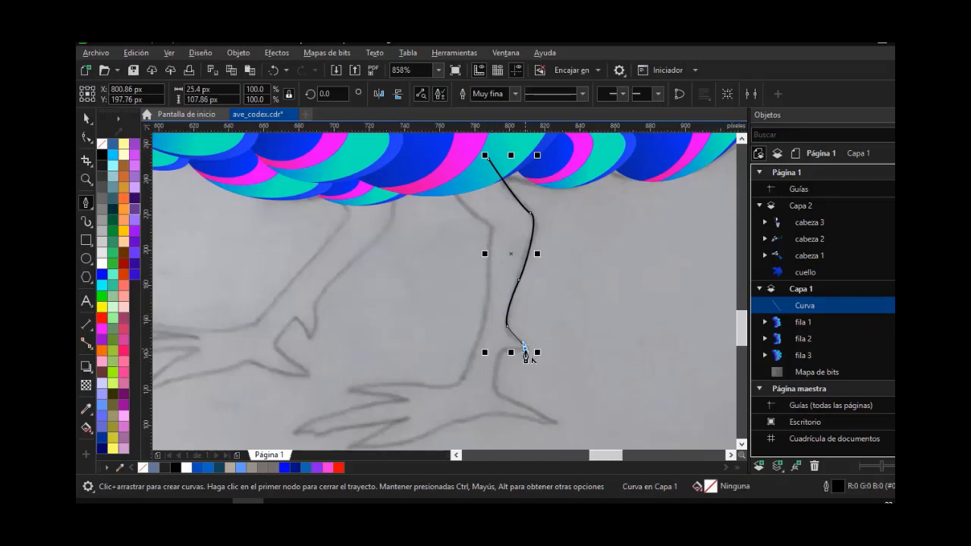
# Trace on around the spur and the back toe, and along the foot's underside to the tip of the lowest front toe
pyautogui.moveTo(500, 352); pyautogui.dragTo(499, 354)
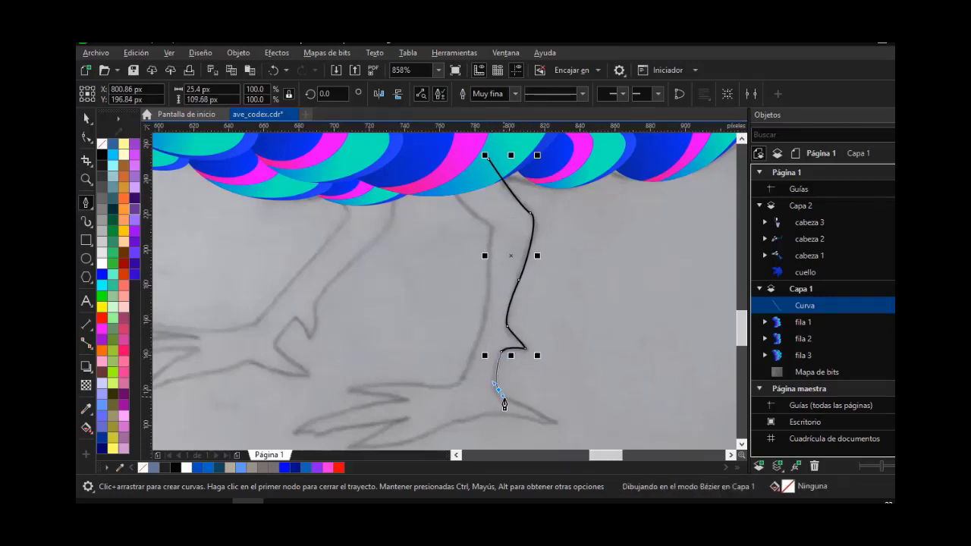
pyautogui.click(497, 389)
pyautogui.moveTo(561, 424); pyautogui.dragTo(562, 425)
pyautogui.click(540, 425)
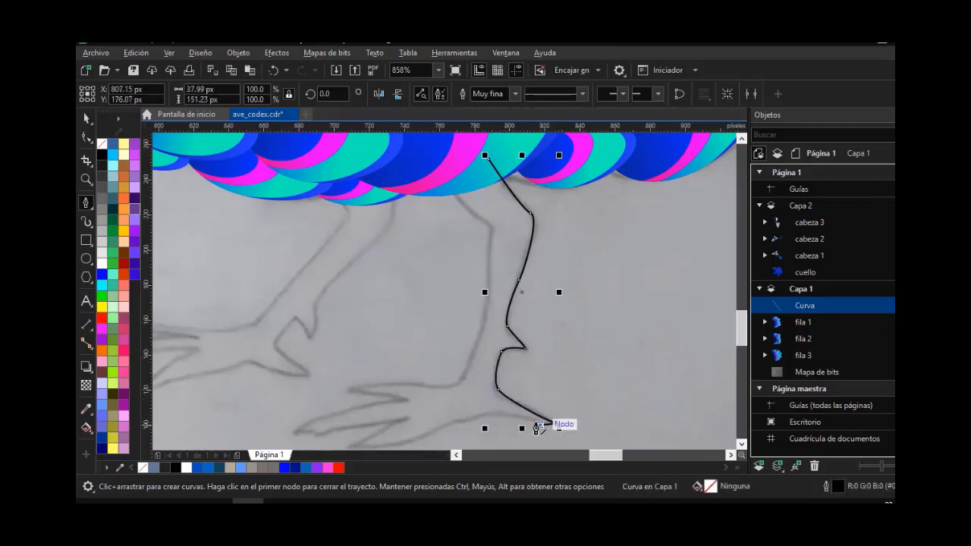
pyautogui.moveTo(499, 413); pyautogui.dragTo(460, 423)
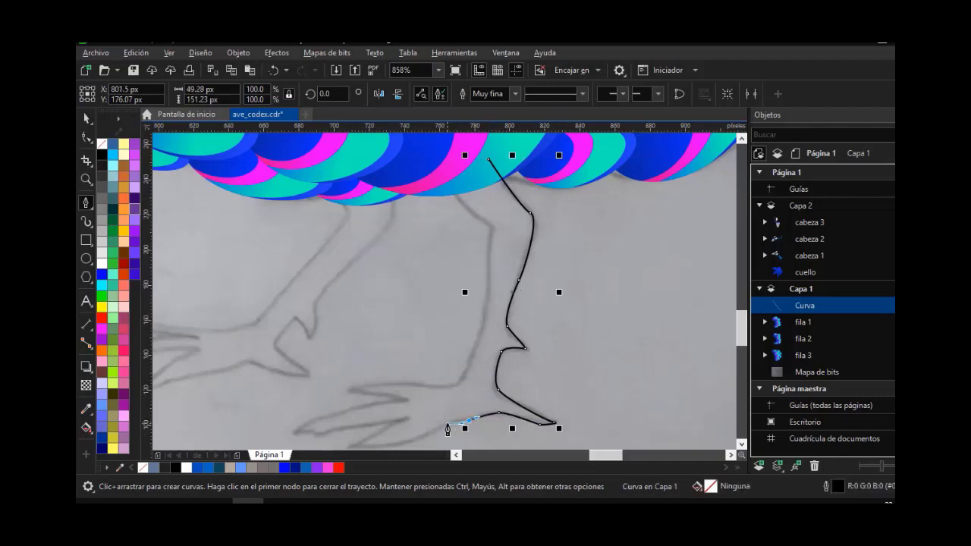
pyautogui.click(453, 420)
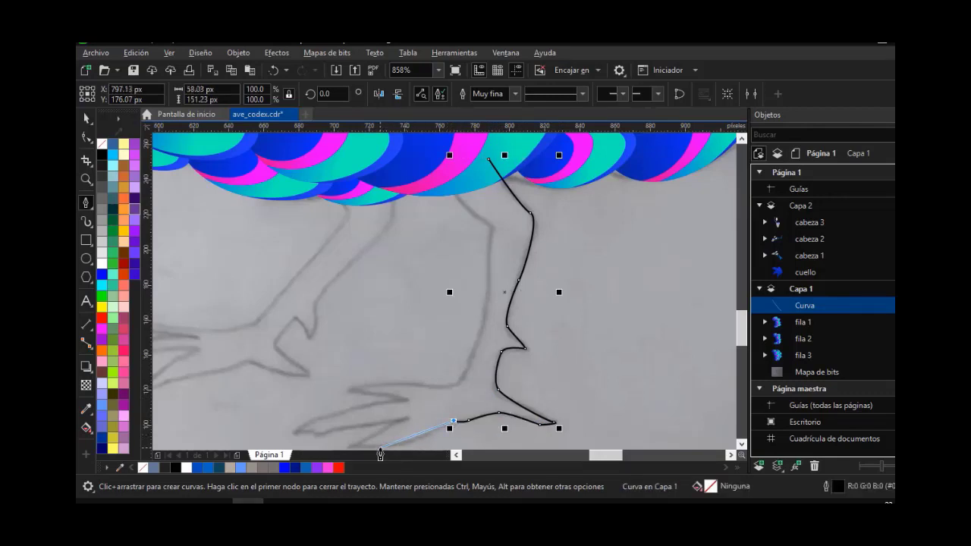
pyautogui.moveTo(359, 446); pyautogui.dragTo(324, 406)
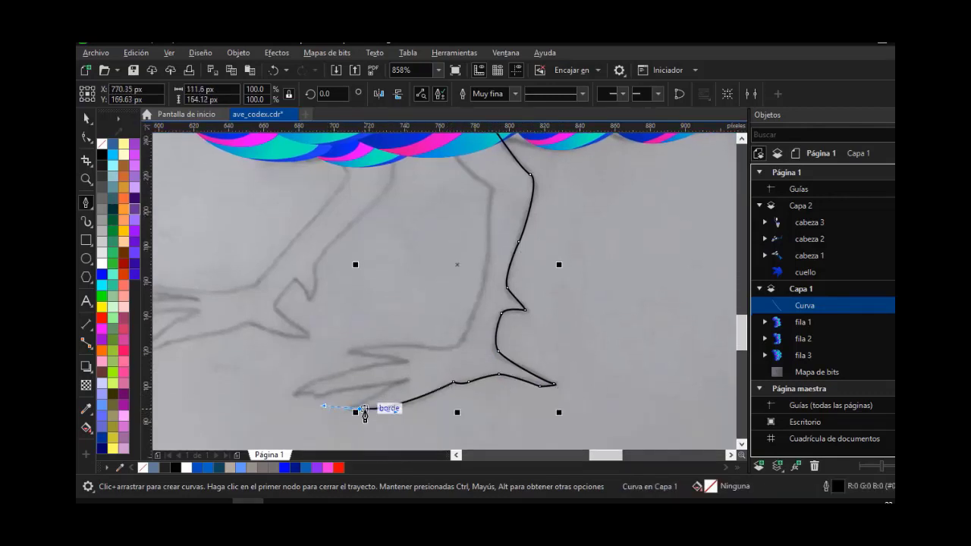
# Trace the sketched front toes of the rear leg's foot, with sharp corners at the tips and notches
pyautogui.moveTo(393, 386); pyautogui.dragTo(407, 387)
pyautogui.keyDown('alt'); pyautogui.click(393, 386); pyautogui.keyUp('alt')
pyautogui.moveTo(332, 390); pyautogui.dragTo(301, 396)
pyautogui.click(310, 390)
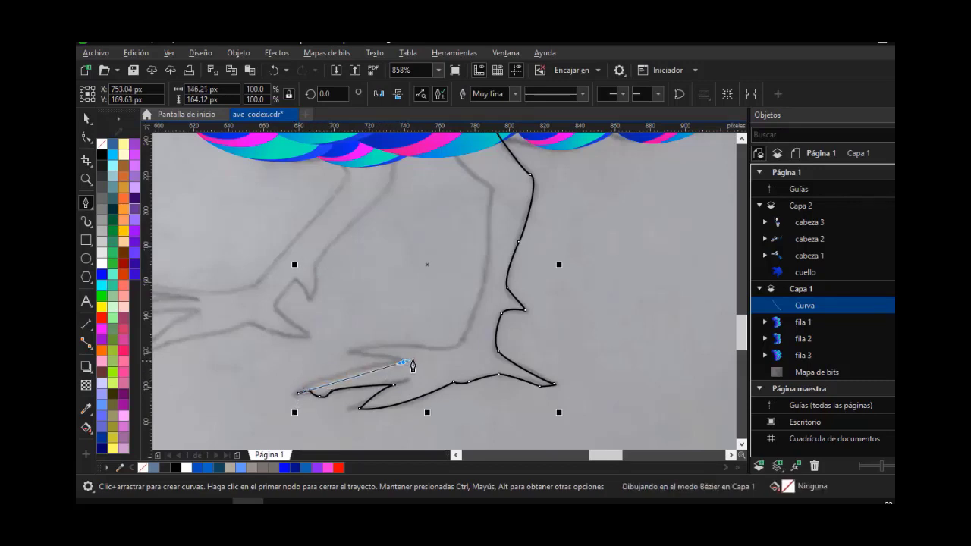
pyautogui.moveTo(412, 361); pyautogui.dragTo(462, 367)
pyautogui.keyDown('alt'); pyautogui.click(402, 362); pyautogui.keyUp('alt')
pyautogui.moveTo(355, 352); pyautogui.dragTo(343, 352)
pyautogui.keyDown('alt'); pyautogui.click(355, 352); pyautogui.keyUp('alt')
# Trace the rear leg's front edge from the foot up under the belly feathers and close the outline
pyautogui.moveTo(432, 347); pyautogui.dragTo(464, 339)
pyautogui.moveTo(484, 287); pyautogui.dragTo(488, 265)
pyautogui.moveTo(493, 189); pyautogui.dragTo(503, 182)
pyautogui.hotkey('ctrl', 'z')
pyautogui.scroll(1, 436, 152)
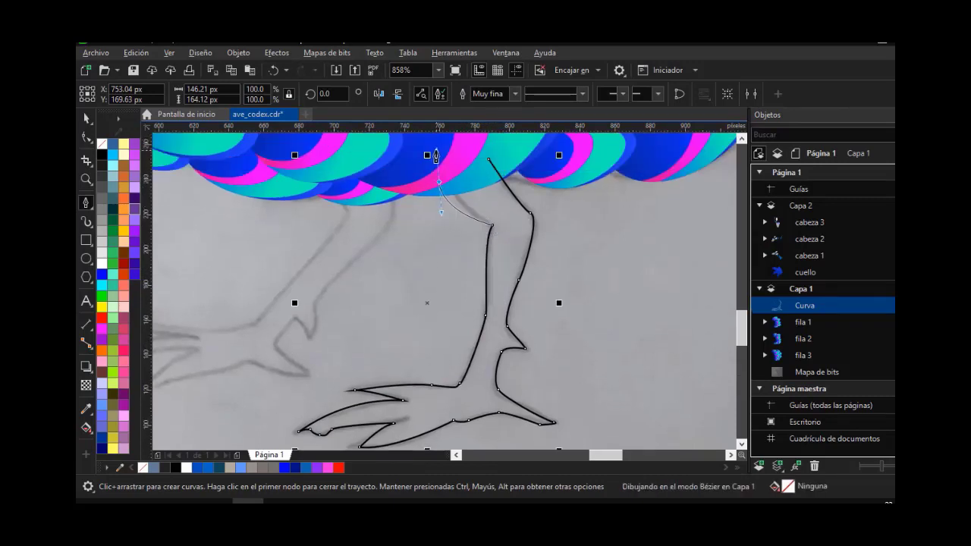
pyautogui.moveTo(423, 150); pyautogui.dragTo(424, 151)
pyautogui.click(488, 160)
pyautogui.click(87, 138)
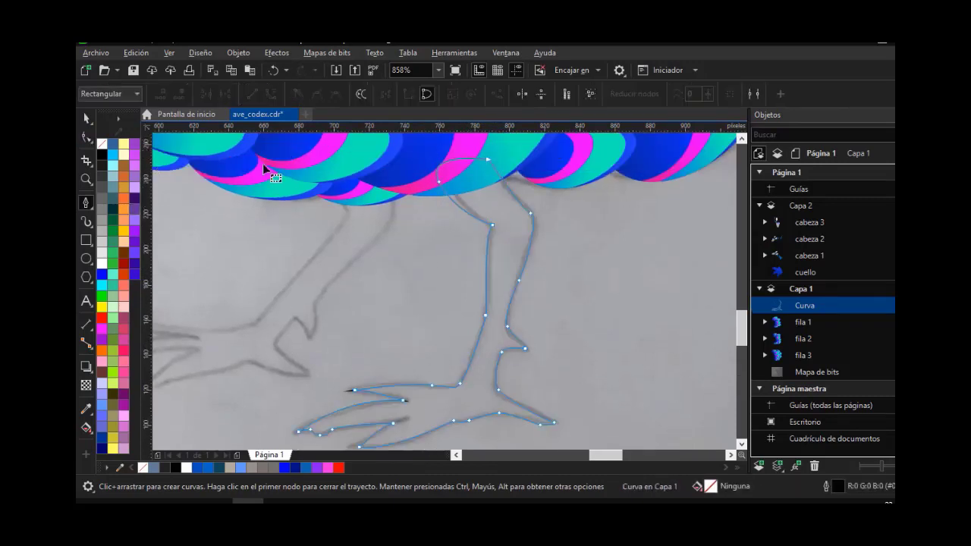
pyautogui.scroll(1, 470, 179)
pyautogui.scroll(-6, 464, 190)
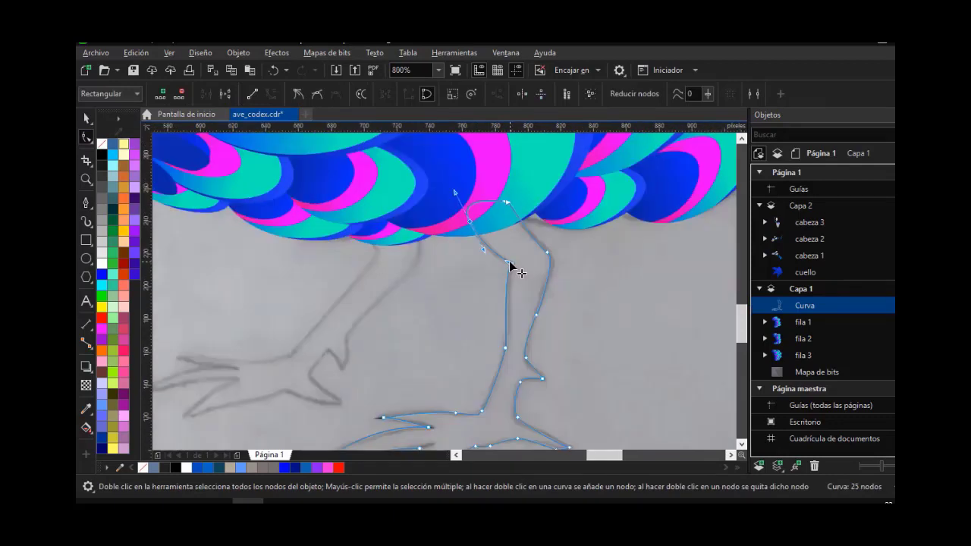
pyautogui.scroll(1, 429, 254)
pyautogui.click(87, 120)
# Start the forward leg's outline with the Pen tool, tracing its back edge from under the feathers down around the spur
pyautogui.click(86, 202)
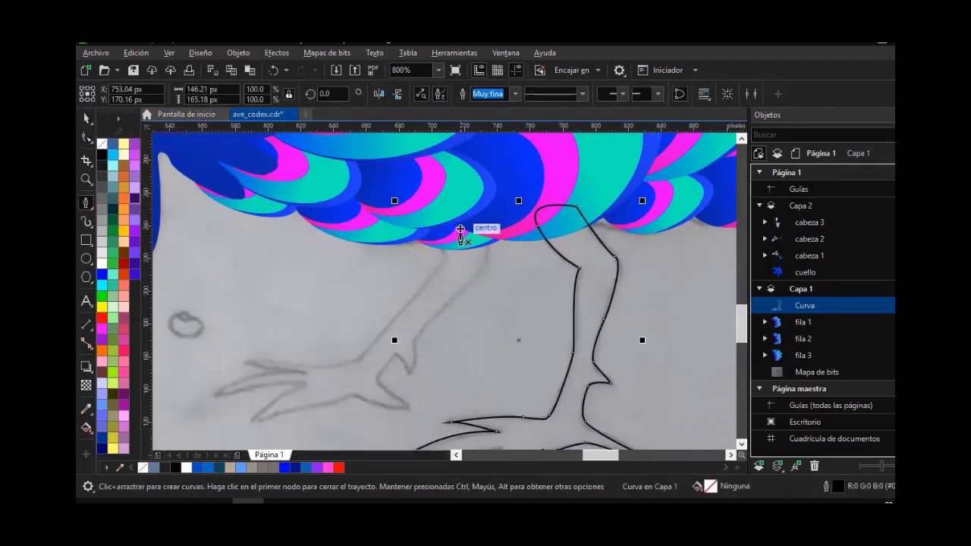
pyautogui.click(473, 216)
pyautogui.moveTo(486, 258); pyautogui.dragTo(481, 273)
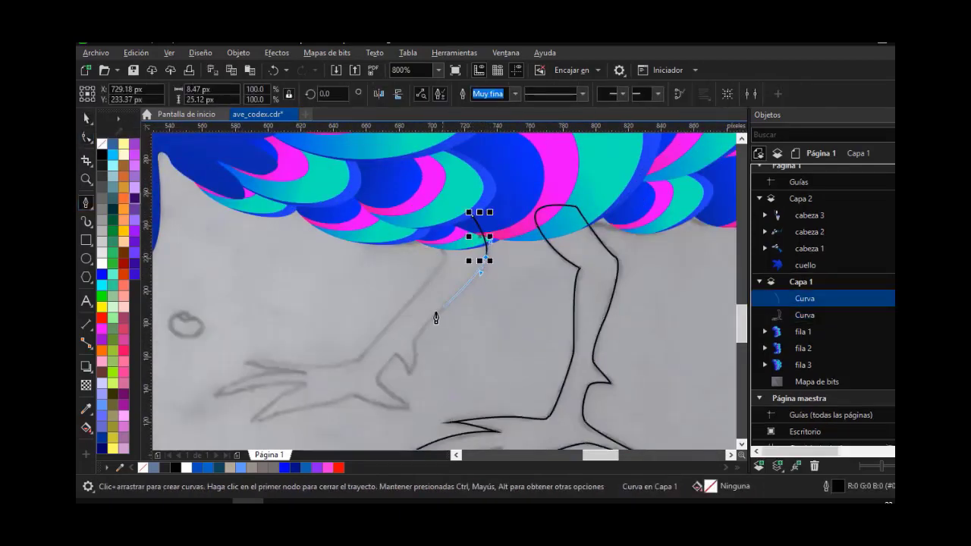
pyautogui.moveTo(416, 336); pyautogui.dragTo(431, 409)
pyautogui.keyDown('alt'); pyautogui.click(411, 371); pyautogui.keyUp('alt')
pyautogui.click(387, 355)
# Trace the forward foot's underside, its toes and the leg's front edge up under the feathers, closing the outline
pyautogui.moveTo(360, 400); pyautogui.dragTo(268, 418)
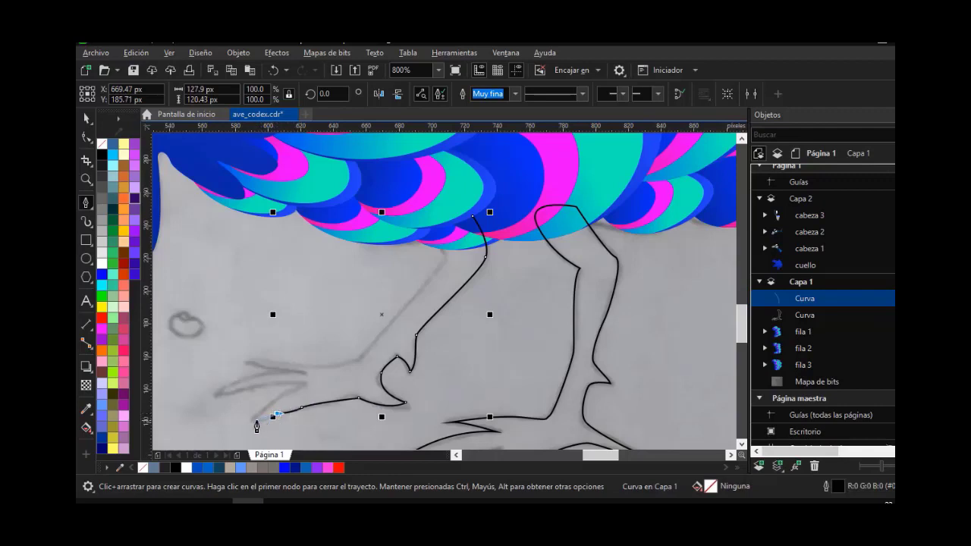
pyautogui.click(250, 422)
pyautogui.moveTo(303, 387); pyautogui.dragTo(331, 382)
pyautogui.moveTo(262, 387); pyautogui.dragTo(329, 368)
pyautogui.click(354, 362)
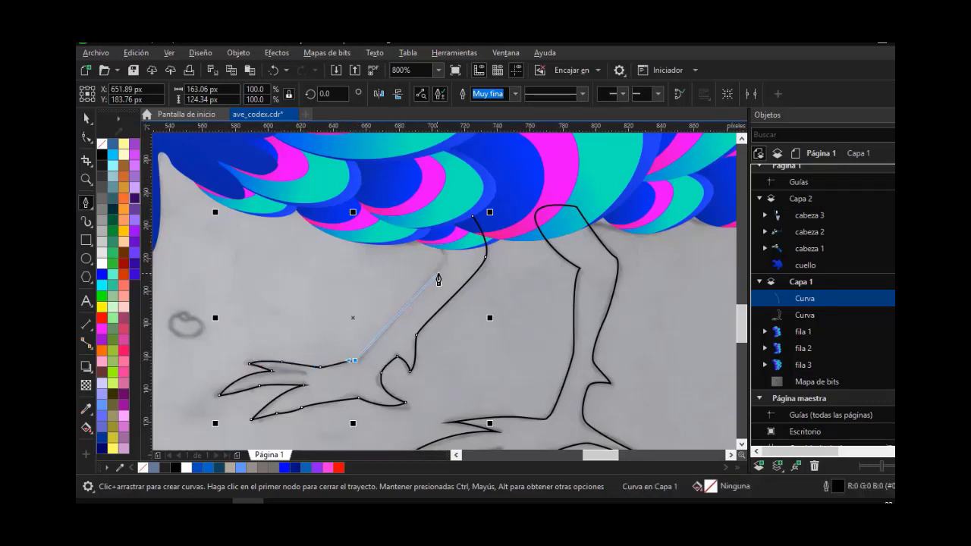
pyautogui.click(440, 269)
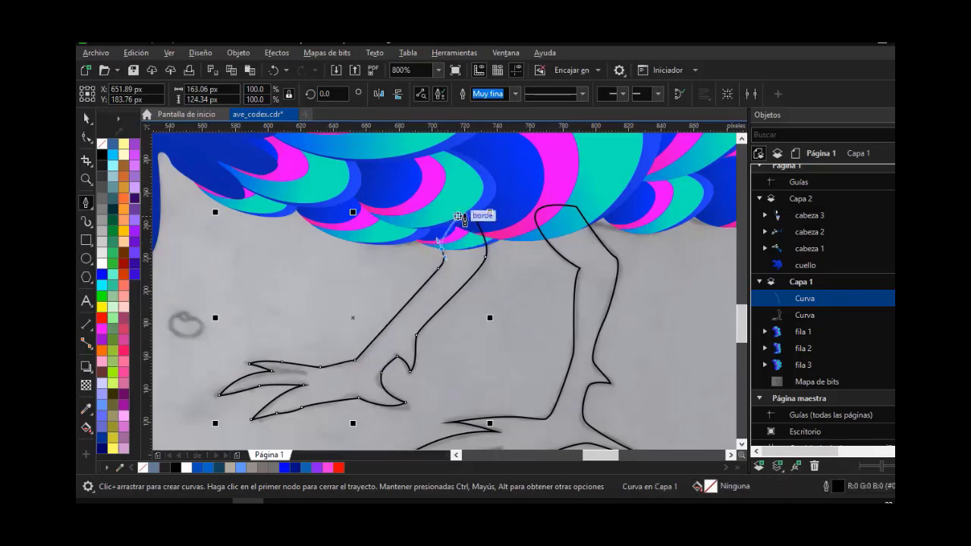
pyautogui.click(472, 217)
# Adjust the forward foot's nodes along the lowest toe and at the notch of the upper toe to match the sketch
pyautogui.click(87, 138)
pyautogui.scroll(1, 263, 441)
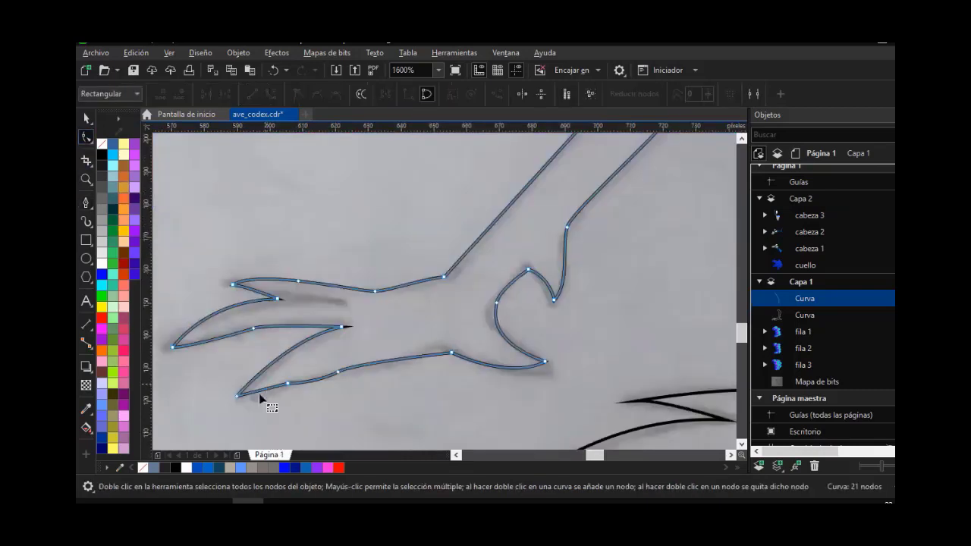
pyautogui.scroll(-1, 245, 400)
pyautogui.scroll(2, 243, 401)
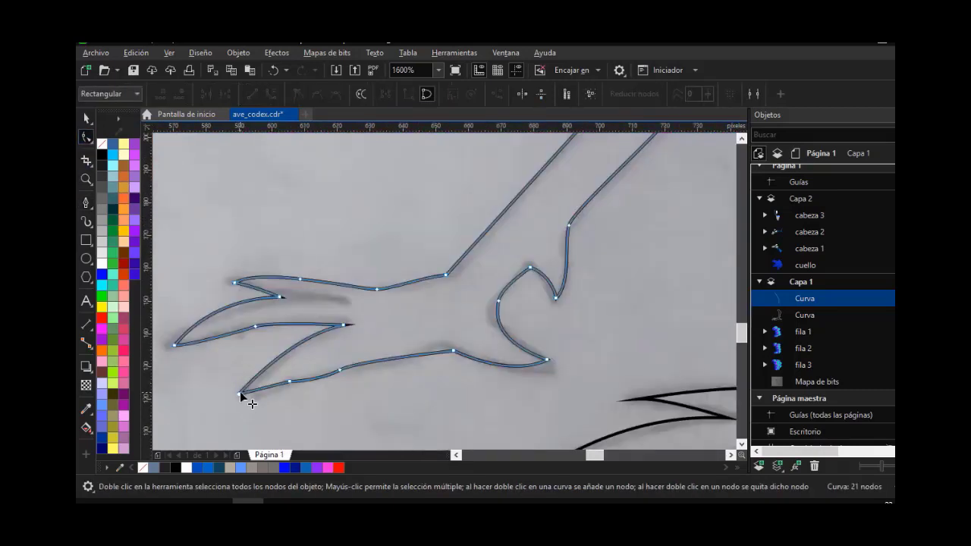
pyautogui.click(291, 381)
pyautogui.moveTo(323, 379); pyautogui.dragTo(331, 374)
pyautogui.moveTo(276, 296); pyautogui.dragTo(294, 296)
pyautogui.click(86, 118)
# Sample the blue from the middle head with the eyedropper and fill both leg outlines with it
pyautogui.scroll(-3, 393, 263)
pyautogui.scroll(1, 343, 197)
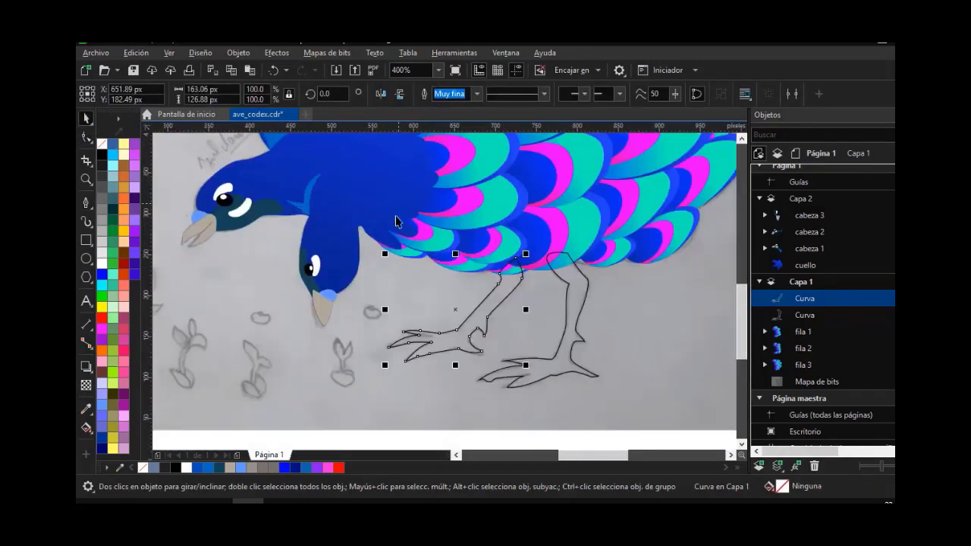
pyautogui.press('i')
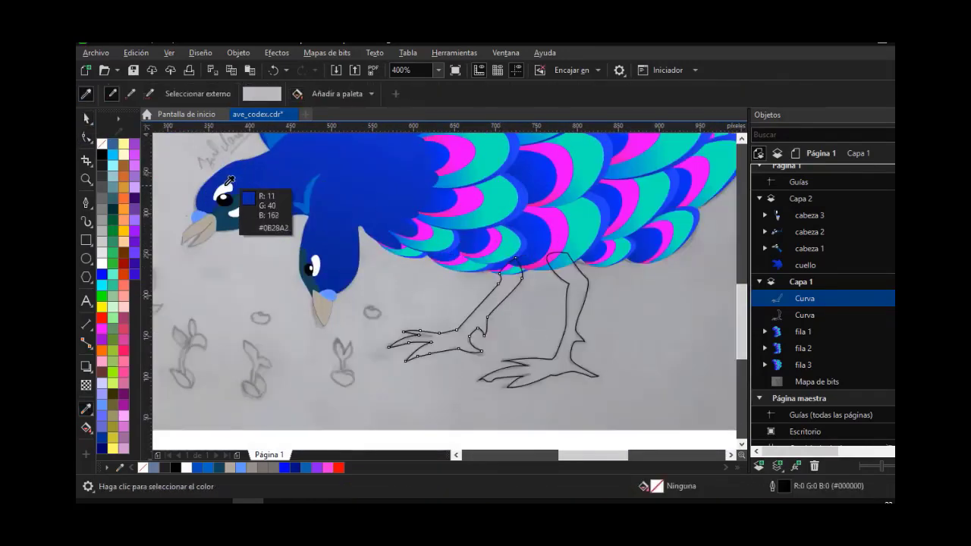
pyautogui.click(232, 181)
pyautogui.scroll(1, 512, 298)
pyautogui.click(488, 297)
pyautogui.click(637, 266)
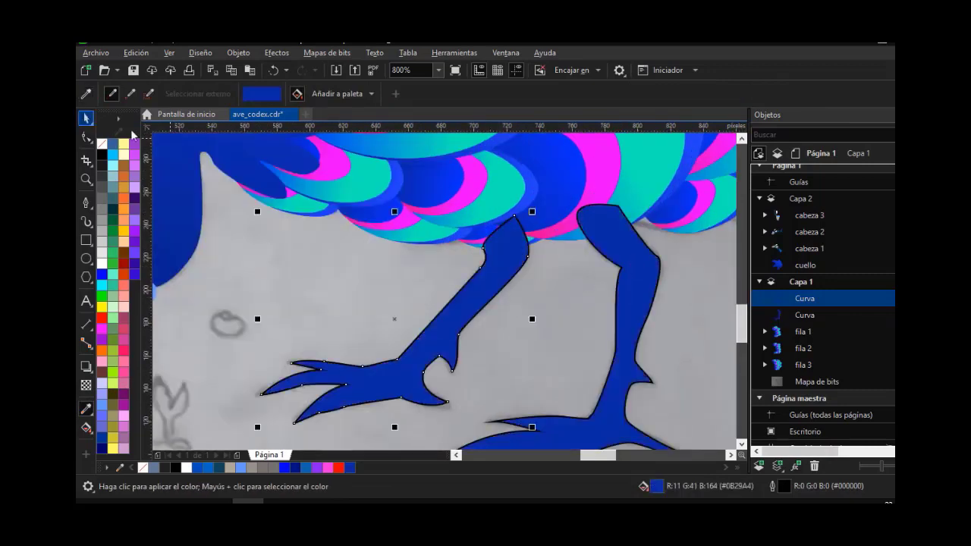
# Select both legs, remove their outlines and move them below the three feather rows in Capa 1
pyautogui.press('space')
pyautogui.keyDown('shift'); pyautogui.click(630, 264); pyautogui.keyUp('shift')
pyautogui.rightClick(103, 146)
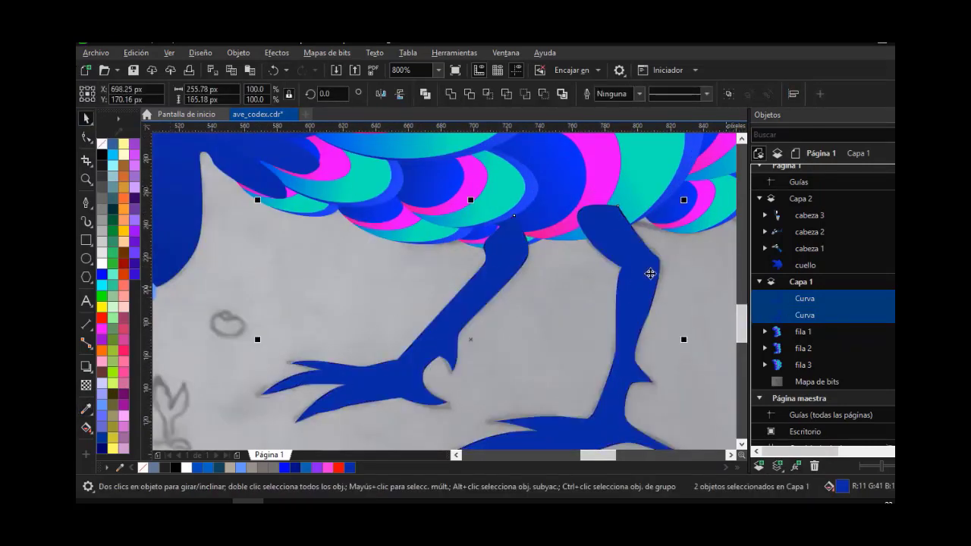
pyautogui.scroll(-1, 827, 321)
pyautogui.moveTo(827, 308); pyautogui.dragTo(806, 379)
pyautogui.scroll(-2, 617, 359)
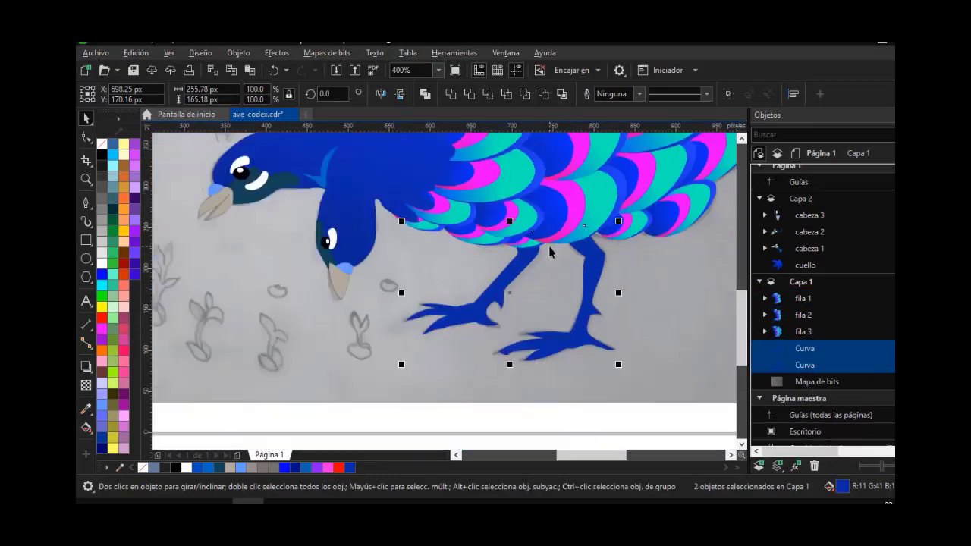
# Darken the uniform fill of both legs to #051761, then deselect them
pyautogui.click(85, 427)
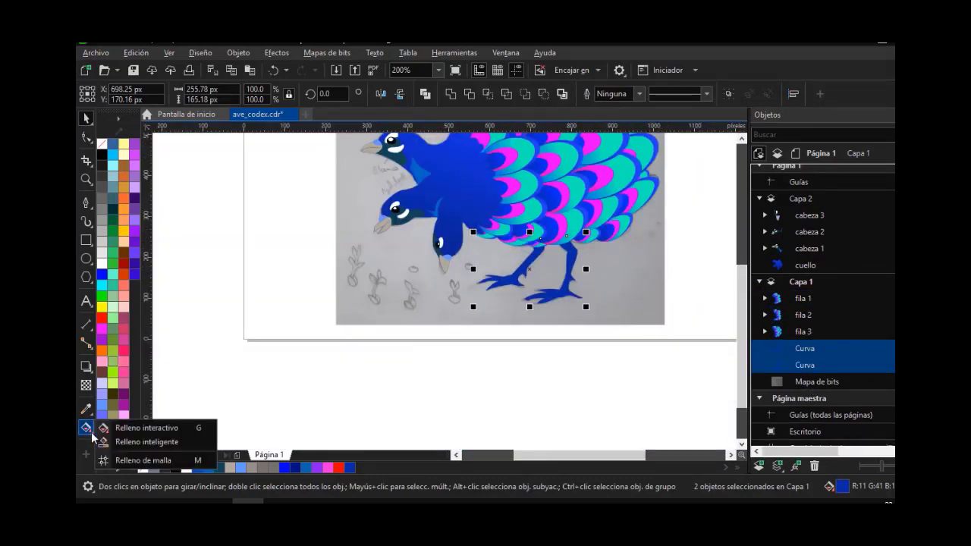
pyautogui.click(113, 427)
pyautogui.click(257, 95)
pyautogui.moveTo(318, 198); pyautogui.dragTo(327, 205)
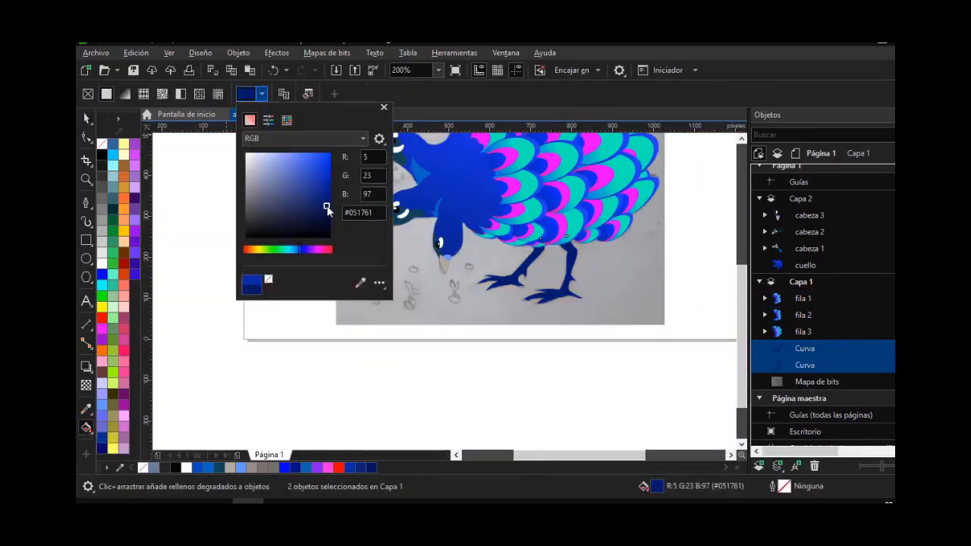
pyautogui.click(85, 123)
pyautogui.click(243, 208)
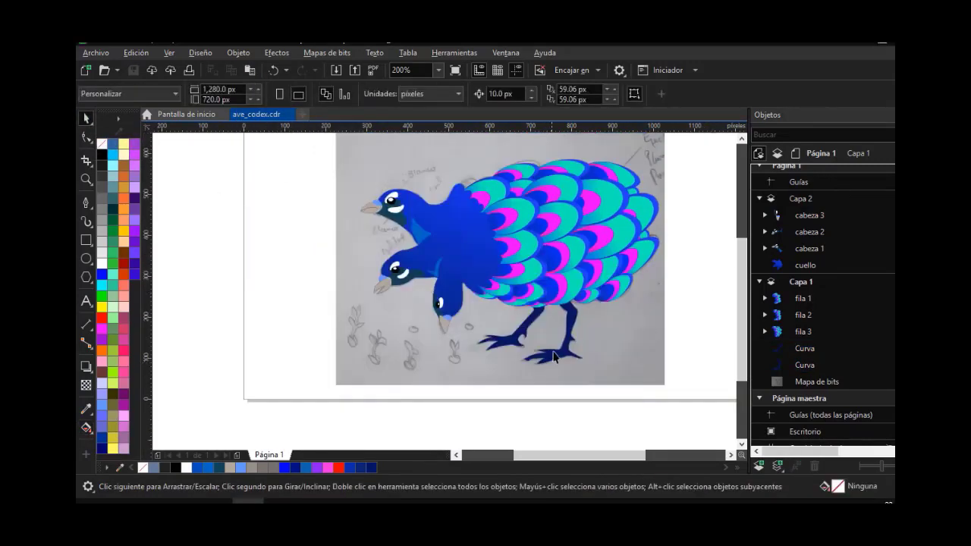
# Smooth the underside of the rear foot's middle toe by repositioning its nodes and deleting the surplus one
pyautogui.scroll(2, 558, 355)
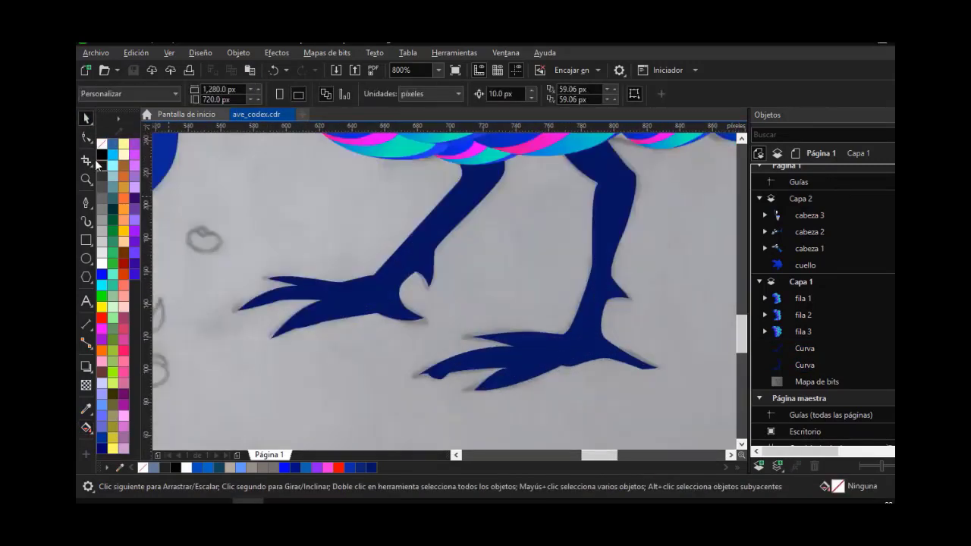
pyautogui.click(90, 142)
pyautogui.click(504, 377)
pyautogui.click(81, 133)
pyautogui.click(513, 374)
pyautogui.scroll(2, 472, 374)
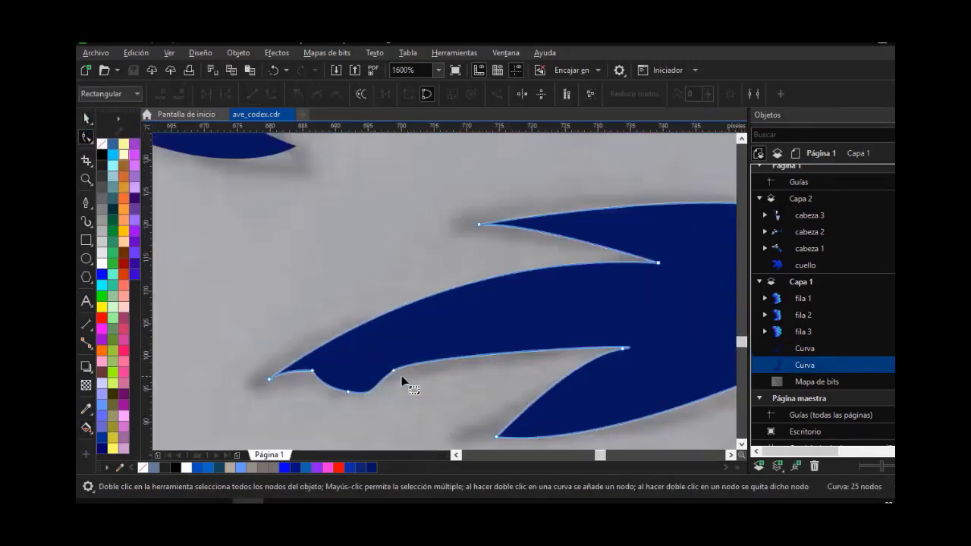
pyautogui.moveTo(390, 371); pyautogui.dragTo(440, 351)
pyautogui.moveTo(349, 390); pyautogui.dragTo(416, 367)
pyautogui.moveTo(313, 370); pyautogui.dragTo(319, 375)
pyautogui.click(416, 367)
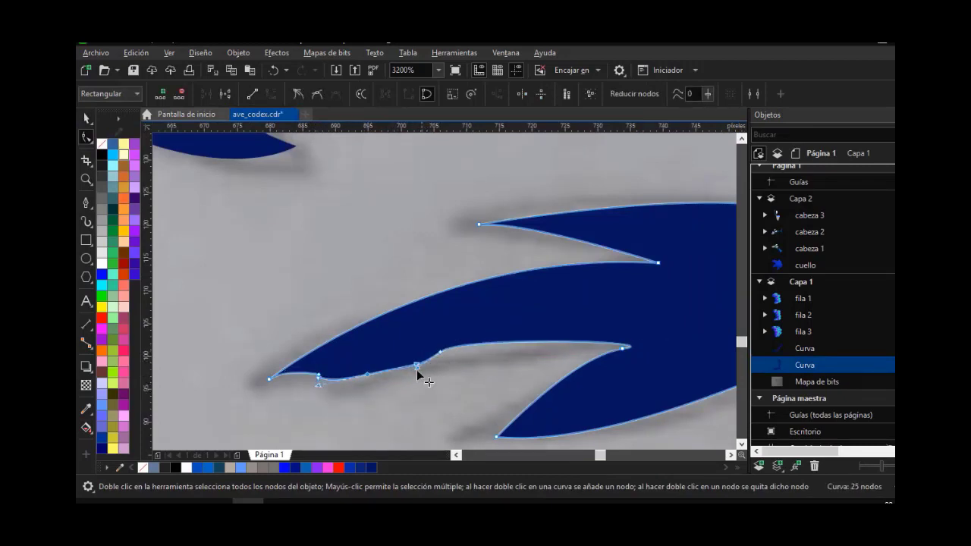
pyautogui.press('Delete')
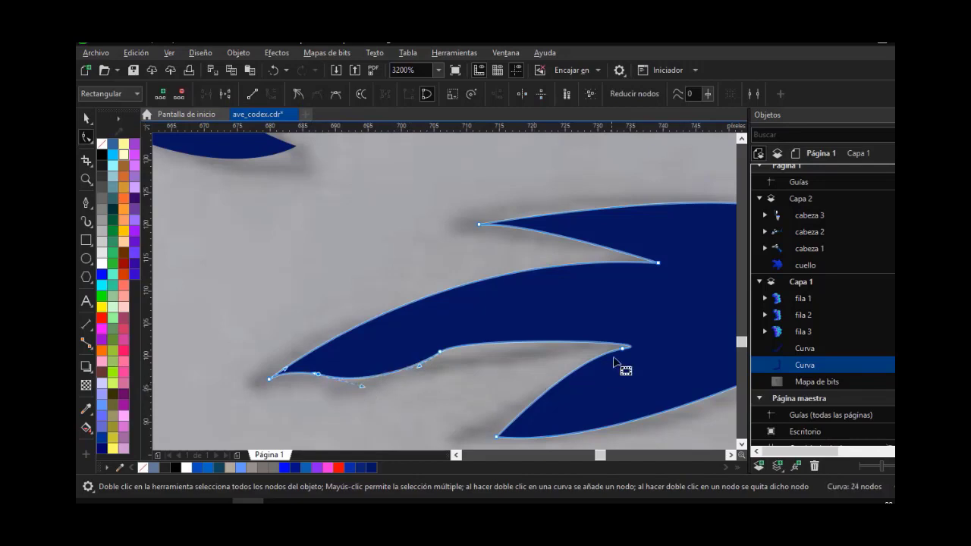
# Adjust the curve handles at the notch between the rear foot's middle and lowest toes
pyautogui.click(619, 352)
pyautogui.moveTo(501, 433); pyautogui.dragTo(485, 410)
pyautogui.moveTo(574, 355); pyautogui.dragTo(585, 370)
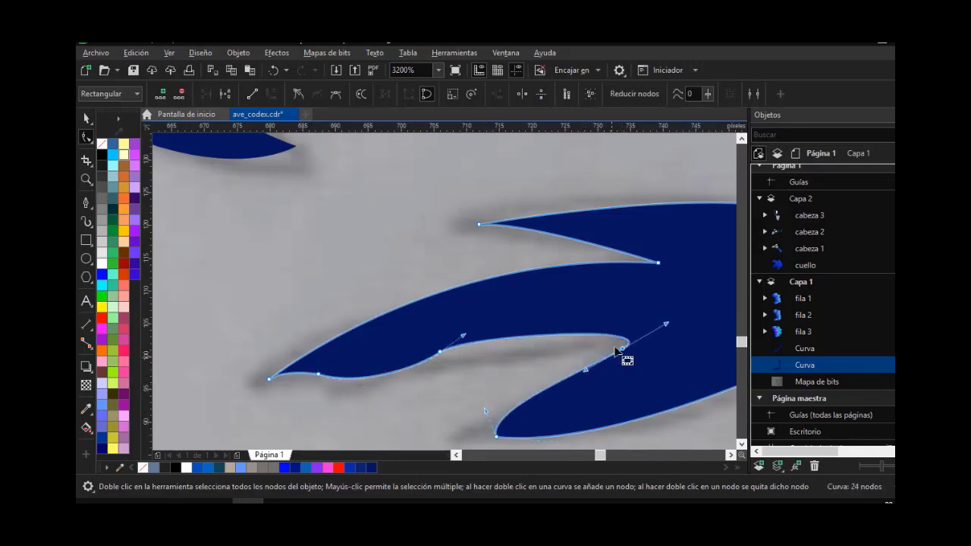
pyautogui.moveTo(666, 324); pyautogui.dragTo(593, 332)
pyautogui.scroll(-3, 477, 338)
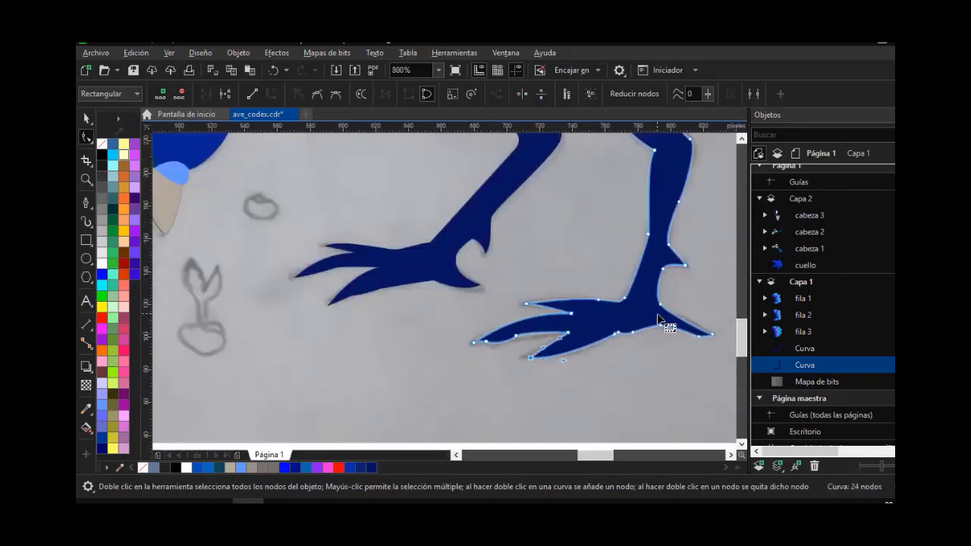
# Remove a surplus node from the rear foot's sole, add another along it and reshape the curve
pyautogui.scroll(3, 512, 368)
pyautogui.doubleClick(513, 369)
pyautogui.click(572, 368)
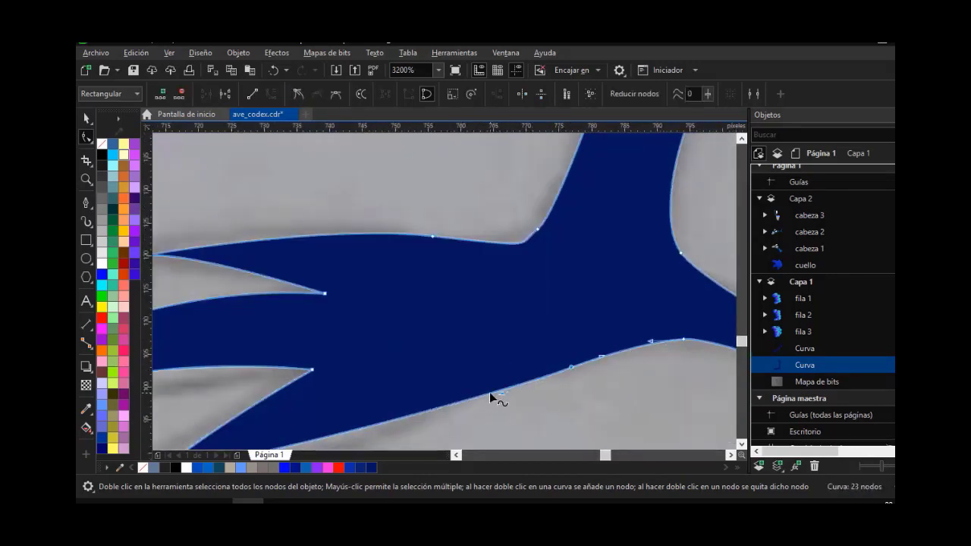
pyautogui.doubleClick(493, 392)
pyautogui.moveTo(494, 392); pyautogui.dragTo(574, 384)
pyautogui.scroll(-2, 524, 370)
pyautogui.scroll(2, 458, 389)
# Add nodes near the tip of the rear foot's lowest toe and reshape it into a curved claw
pyautogui.click(414, 407)
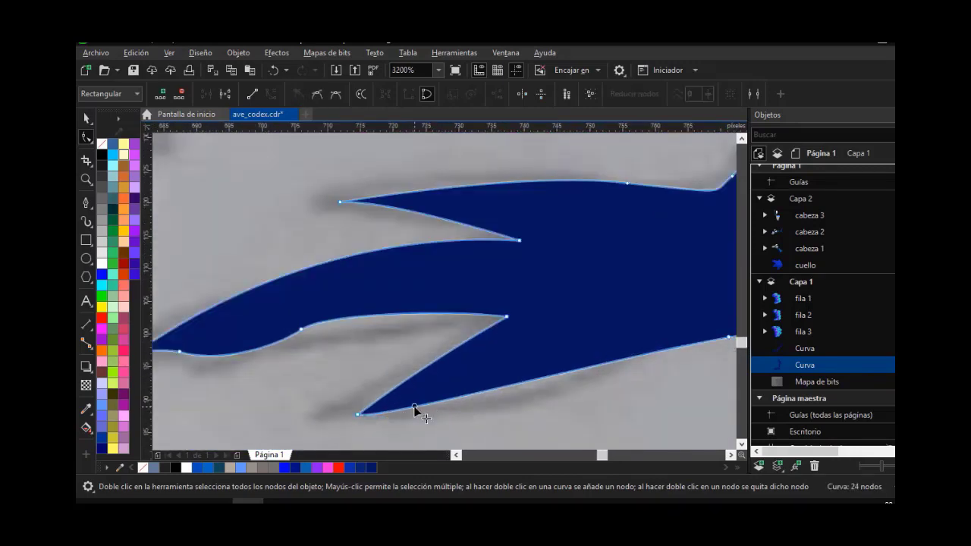
pyautogui.doubleClick(437, 413)
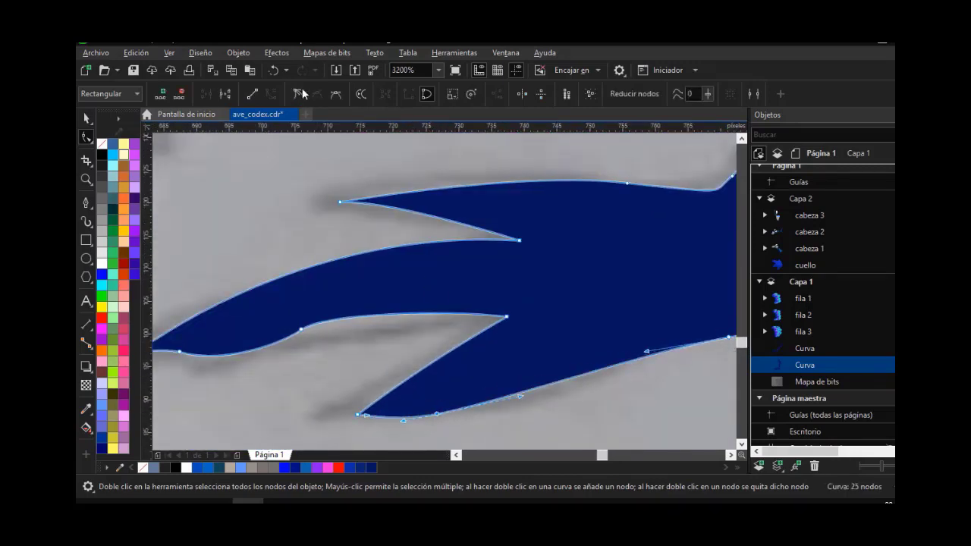
pyautogui.moveTo(437, 414); pyautogui.dragTo(377, 440)
pyautogui.doubleClick(404, 422)
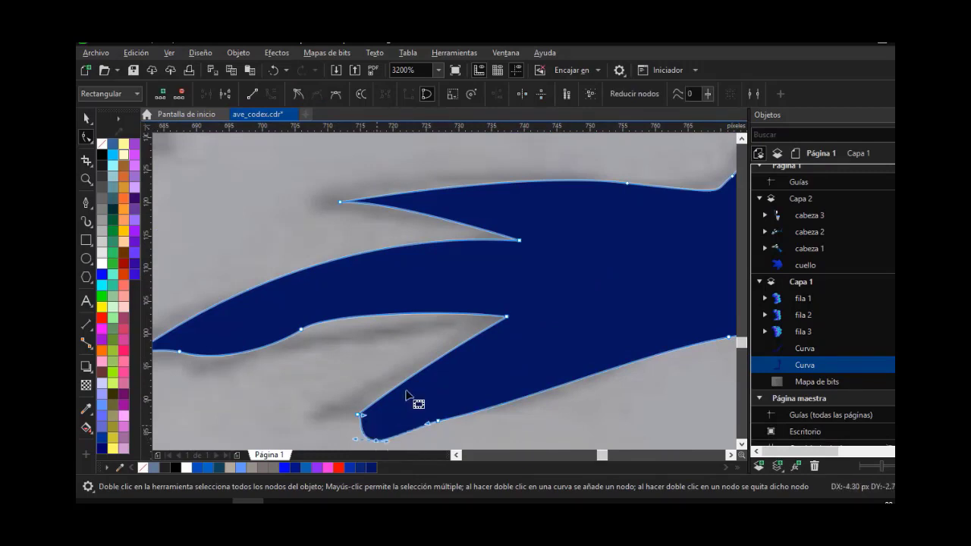
pyautogui.scroll(-1, 408, 385)
pyautogui.scroll(2, 386, 415)
pyautogui.moveTo(416, 379)
pyautogui.mouseDown()
pyautogui.moveTo(395, 388)
pyautogui.moveTo(422, 372)
pyautogui.mouseUp()
pyautogui.moveTo(353, 384); pyautogui.dragTo(441, 294)
pyautogui.moveTo(447, 298); pyautogui.dragTo(412, 324)
pyautogui.scroll(-2, 455, 316)
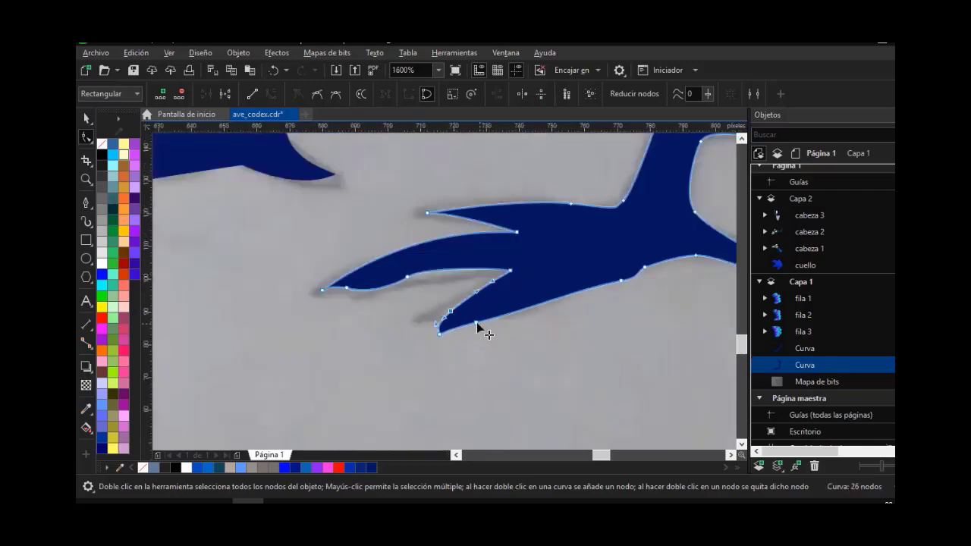
# Extend the tip of the rear foot's upper toe outward, adding nodes around it to thicken the toe's end
pyautogui.click(535, 171)
pyautogui.scroll(1, 516, 201)
pyautogui.click(476, 250)
pyautogui.moveTo(477, 249); pyautogui.dragTo(344, 251)
pyautogui.doubleClick(330, 235)
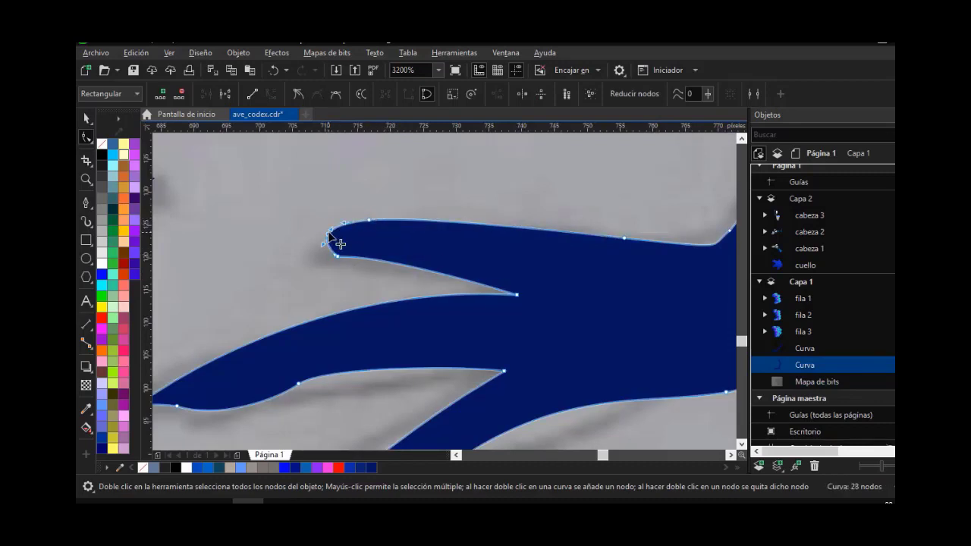
pyautogui.moveTo(286, 242); pyautogui.dragTo(287, 242)
pyautogui.doubleClick(308, 252)
pyautogui.click(298, 94)
pyautogui.click(317, 230)
pyautogui.doubleClick(319, 231)
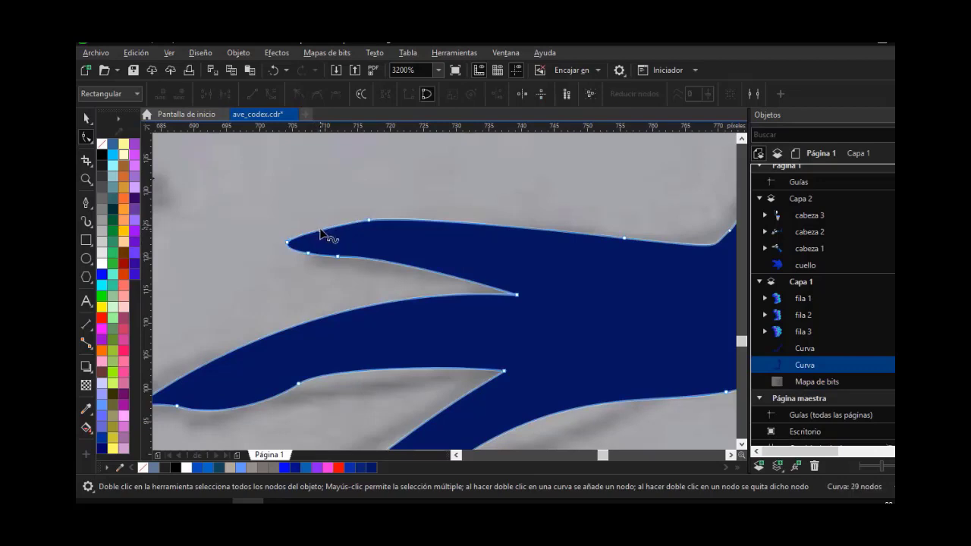
# Shape the rear foot's upper toe tip into a hooked claw by adjusting its nodes and curve handles
pyautogui.scroll(1, 321, 235)
pyautogui.moveTo(265, 252); pyautogui.dragTo(296, 258)
pyautogui.moveTo(303, 231); pyautogui.dragTo(265, 259)
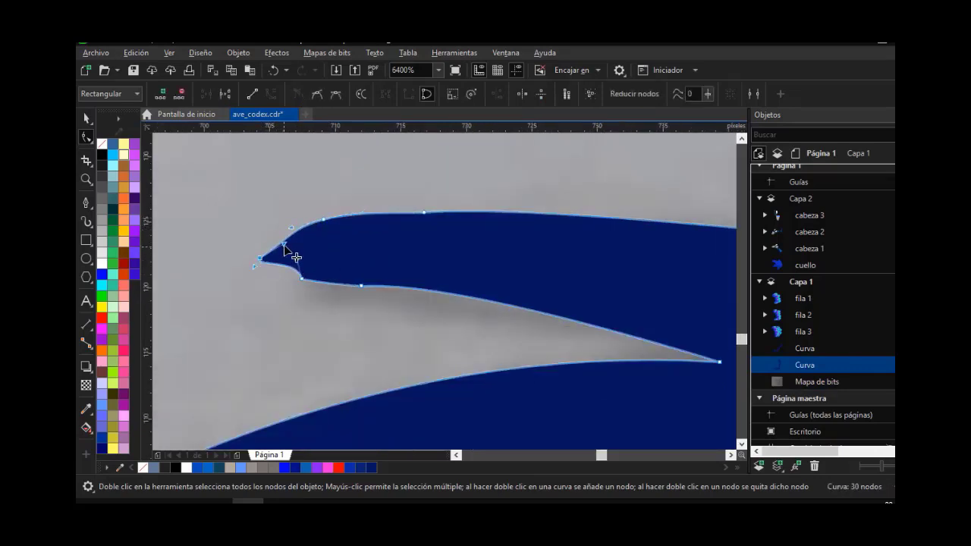
pyautogui.moveTo(424, 213); pyautogui.dragTo(429, 225)
pyautogui.moveTo(362, 287); pyautogui.dragTo(374, 280)
pyautogui.moveTo(302, 278); pyautogui.dragTo(339, 271)
pyautogui.moveTo(331, 247); pyautogui.dragTo(330, 242)
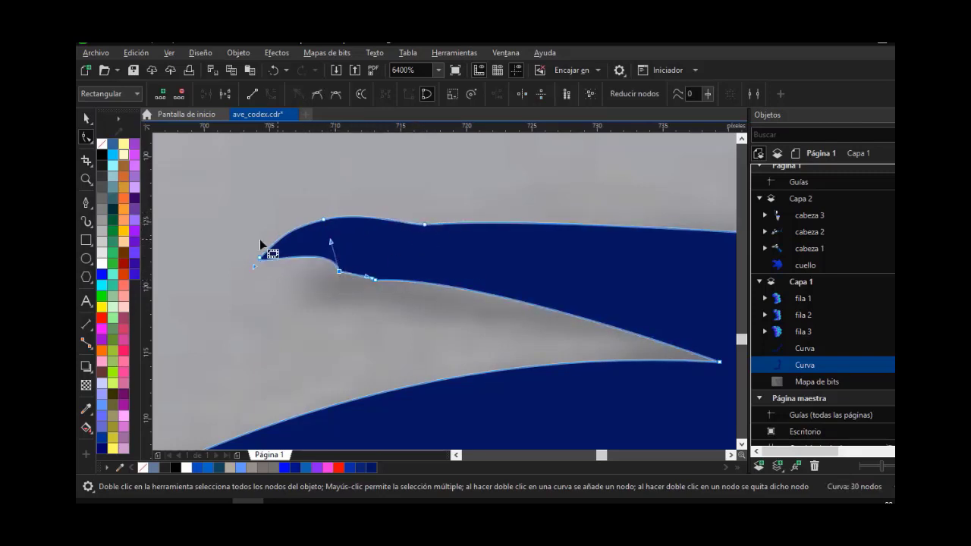
pyautogui.moveTo(255, 266); pyautogui.dragTo(289, 252)
pyautogui.moveTo(378, 279); pyautogui.dragTo(403, 286)
pyautogui.moveTo(359, 277); pyautogui.dragTo(365, 286)
pyautogui.click(386, 294)
# Reshape the top edge of the rear foot between the upper toe and the ankle into a gentle wave
pyautogui.scroll(-3, 410, 250)
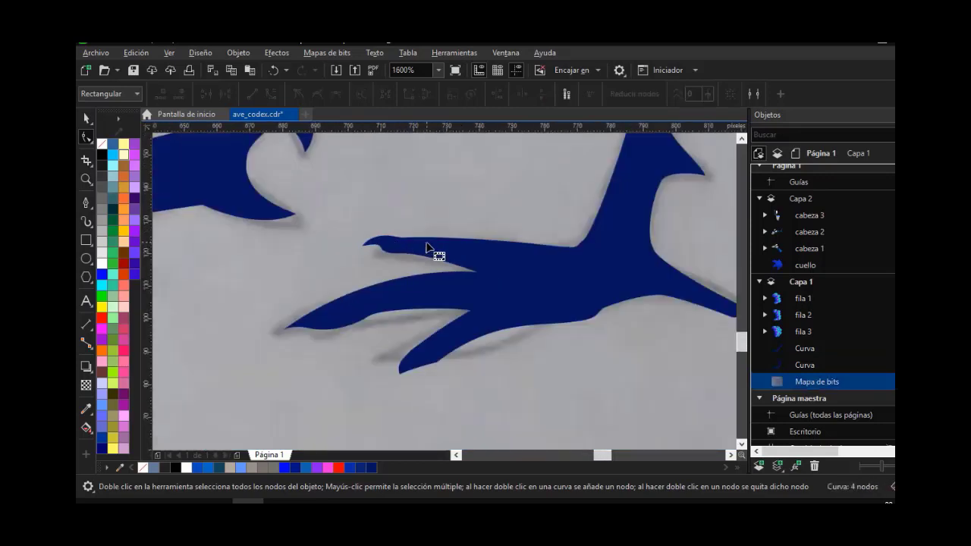
pyautogui.scroll(2, 466, 250)
pyautogui.moveTo(425, 255); pyautogui.dragTo(535, 260)
pyautogui.moveTo(629, 267)
pyautogui.mouseDown()
pyautogui.moveTo(639, 270)
pyautogui.moveTo(627, 269)
pyautogui.mouseUp()
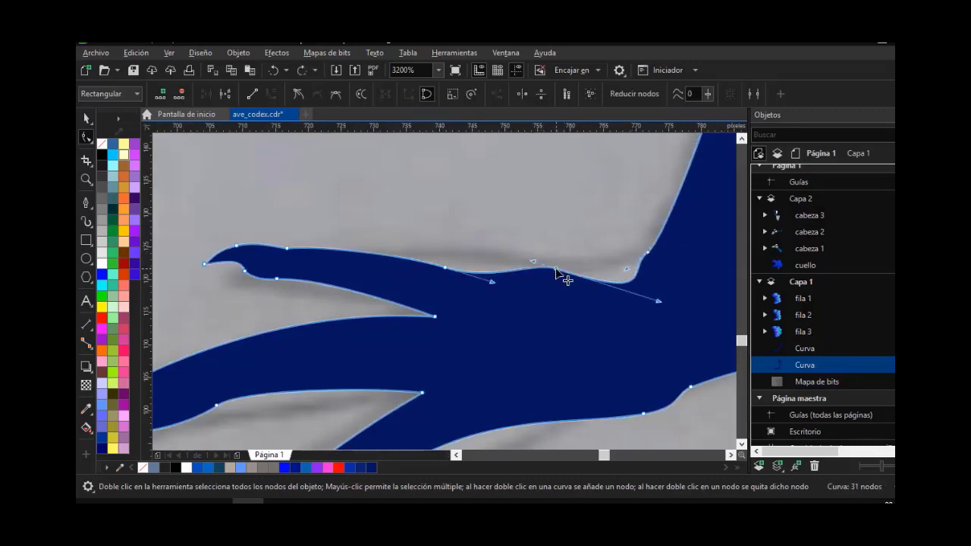
pyautogui.moveTo(559, 275); pyautogui.dragTo(579, 271)
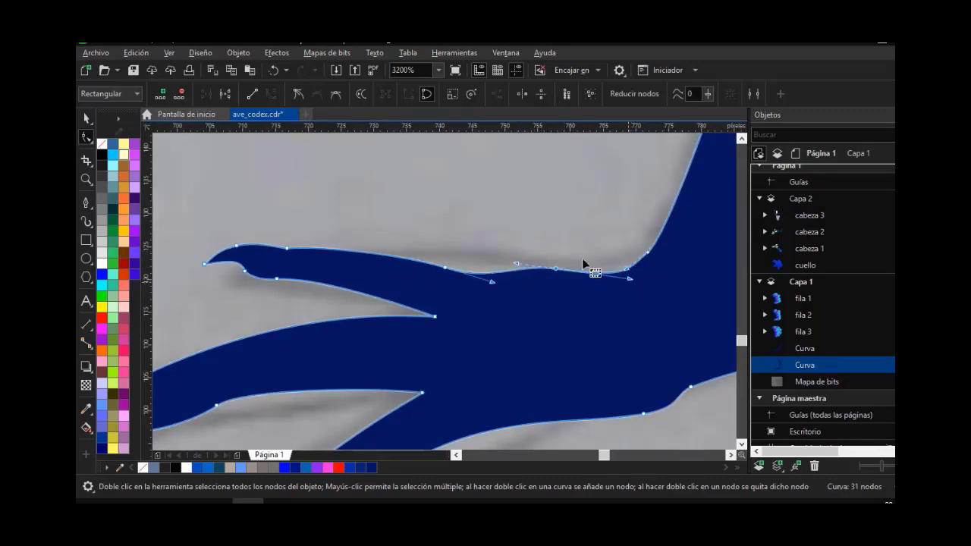
pyautogui.scroll(-2, 550, 271)
pyautogui.scroll(-1, 550, 271)
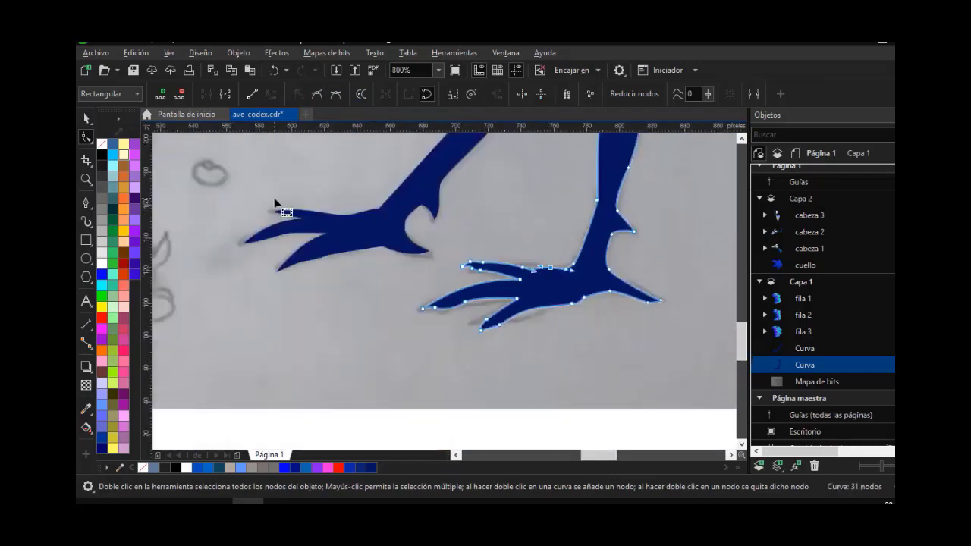
# Start refining the rear foot's lowest toe with the Shape tool
pyautogui.click(85, 120)
pyautogui.click(334, 200)
pyautogui.scroll(1, 684, 304)
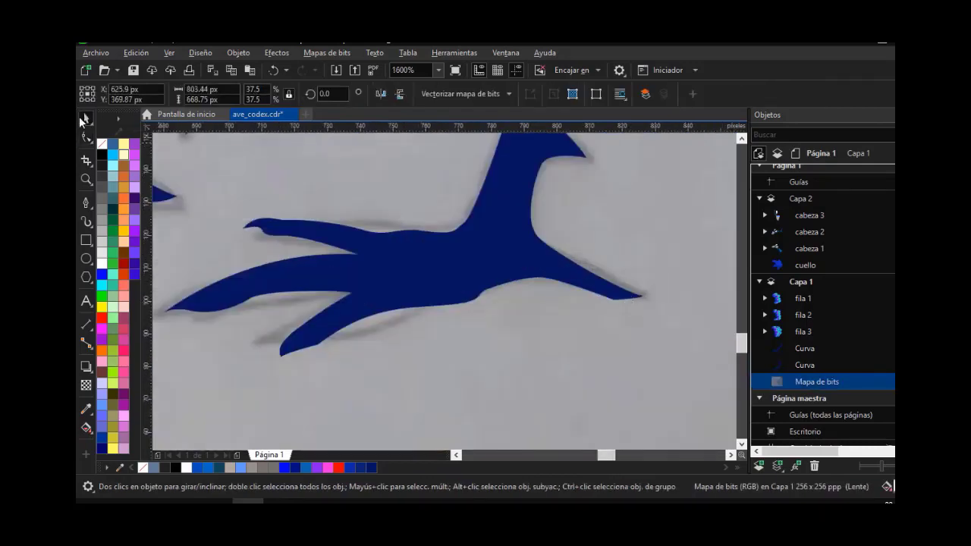
pyautogui.click(85, 136)
pyautogui.scroll(1, 596, 282)
pyautogui.scroll(-1, 587, 281)
pyautogui.scroll(1, 242, 348)
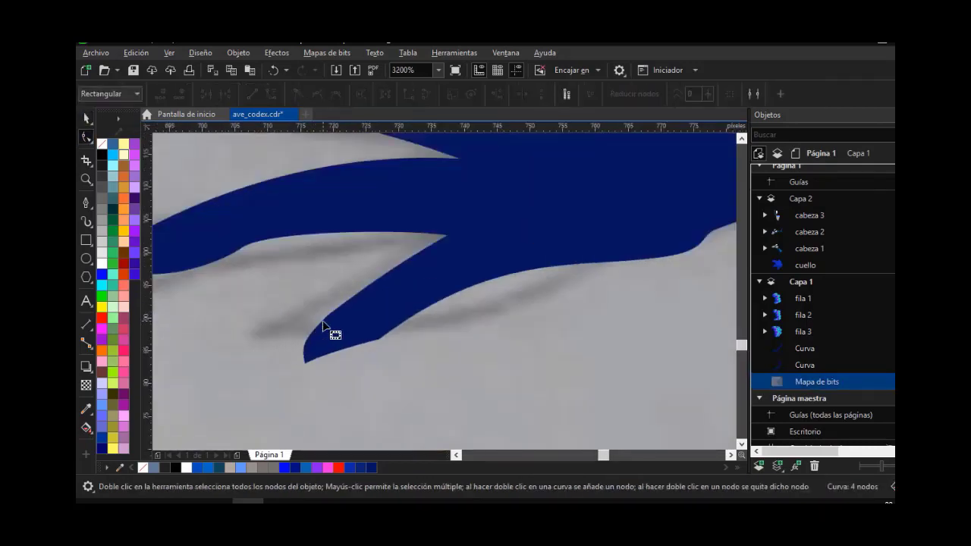
# Add nodes to the lowest front toe of the bird's right-hand foot and shape a knuckle notch on both edges
pyautogui.click(323, 326)
pyautogui.scroll(1, 325, 322)
pyautogui.doubleClick(341, 303)
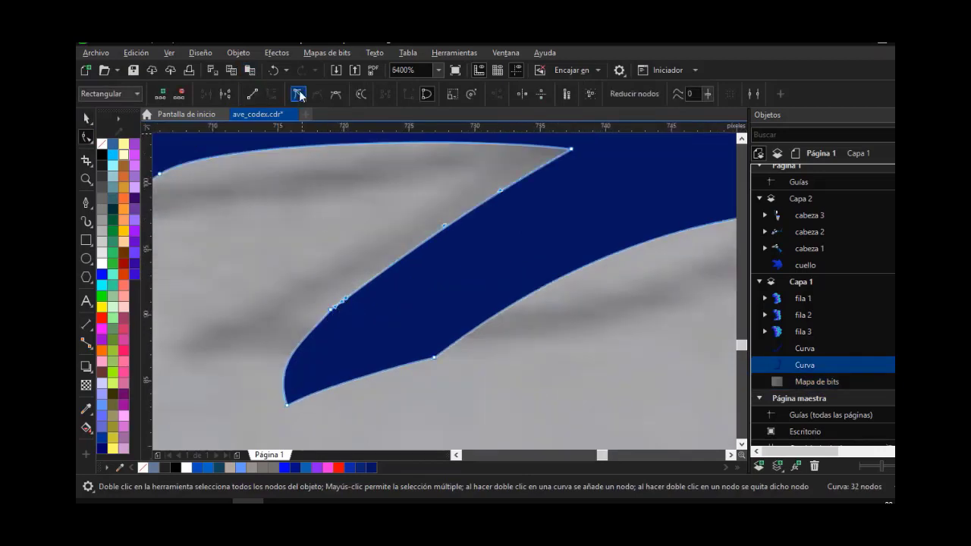
pyautogui.moveTo(332, 310)
pyautogui.mouseDown()
pyautogui.moveTo(338, 330)
pyautogui.moveTo(327, 313)
pyautogui.mouseUp()
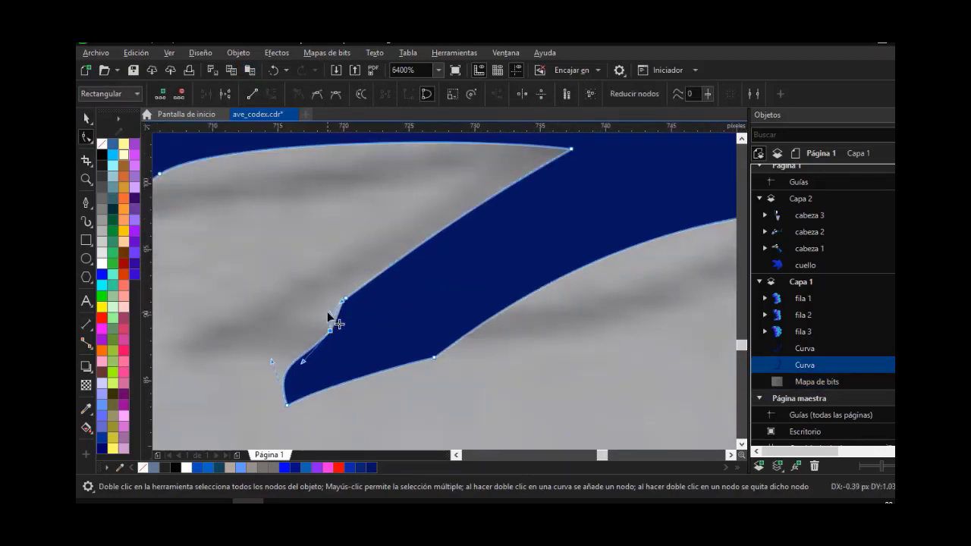
pyautogui.click(331, 389)
pyautogui.doubleClick(344, 382)
pyautogui.moveTo(344, 382); pyautogui.dragTo(355, 367)
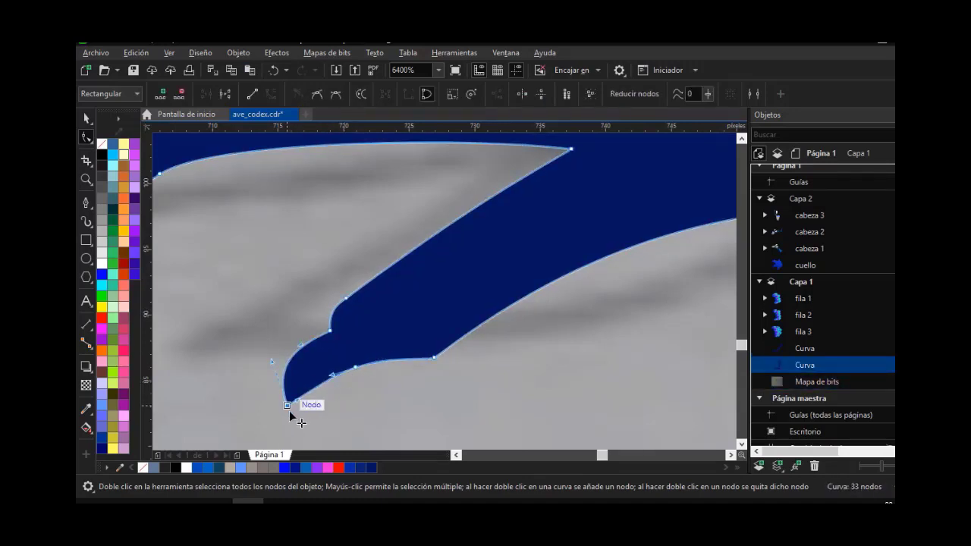
# Reposition the lowest front toe's tip and neighbouring nodes to form a narrow, downward-curving claw
pyautogui.moveTo(288, 406); pyautogui.dragTo(299, 415)
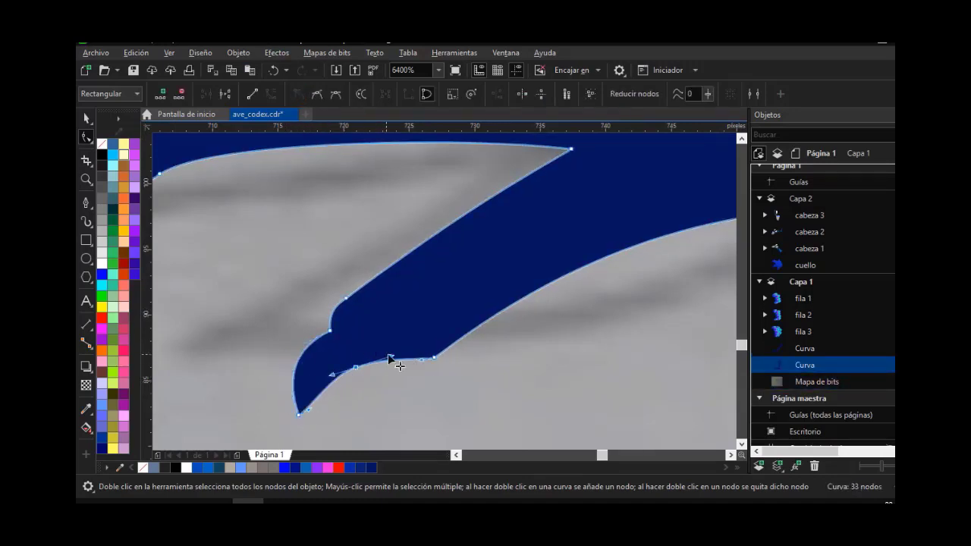
pyautogui.moveTo(356, 367); pyautogui.dragTo(363, 376)
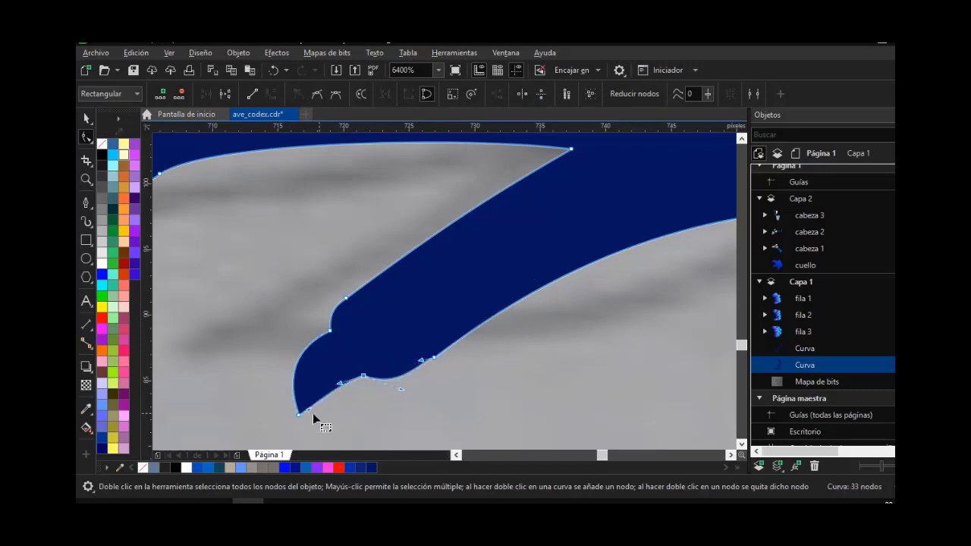
pyautogui.moveTo(299, 415); pyautogui.dragTo(316, 425)
pyautogui.click(346, 390)
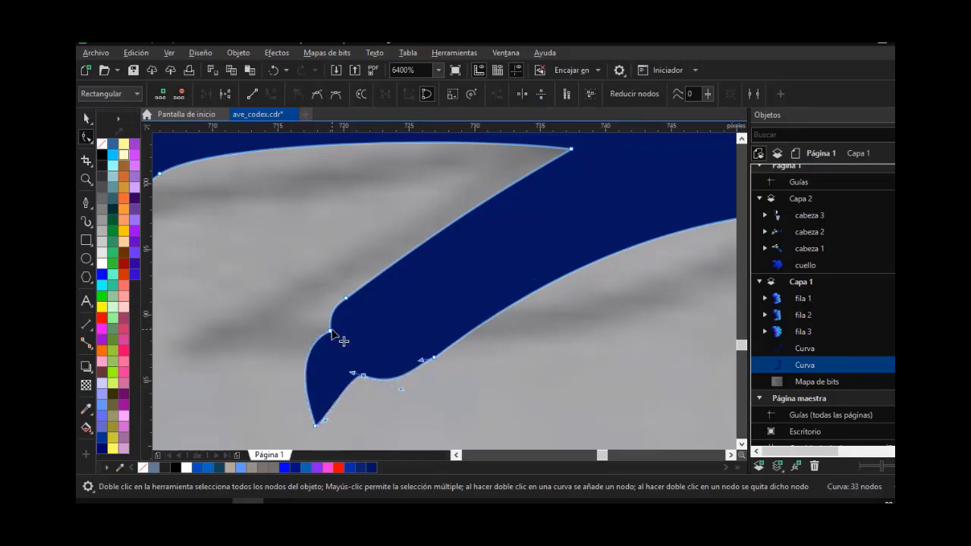
pyautogui.moveTo(330, 331); pyautogui.dragTo(313, 364)
# Add two nodes to the upper edge of the right-hand foot's middle toe and pull its tip inward
pyautogui.scroll(-2, 392, 345)
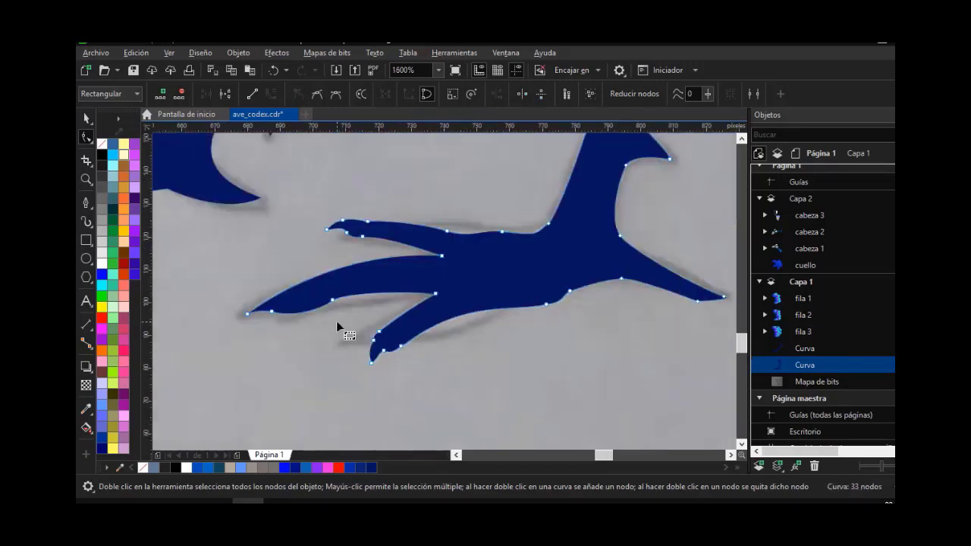
pyautogui.click(337, 323)
pyautogui.scroll(1, 274, 299)
pyautogui.click(331, 311)
pyautogui.click(332, 314)
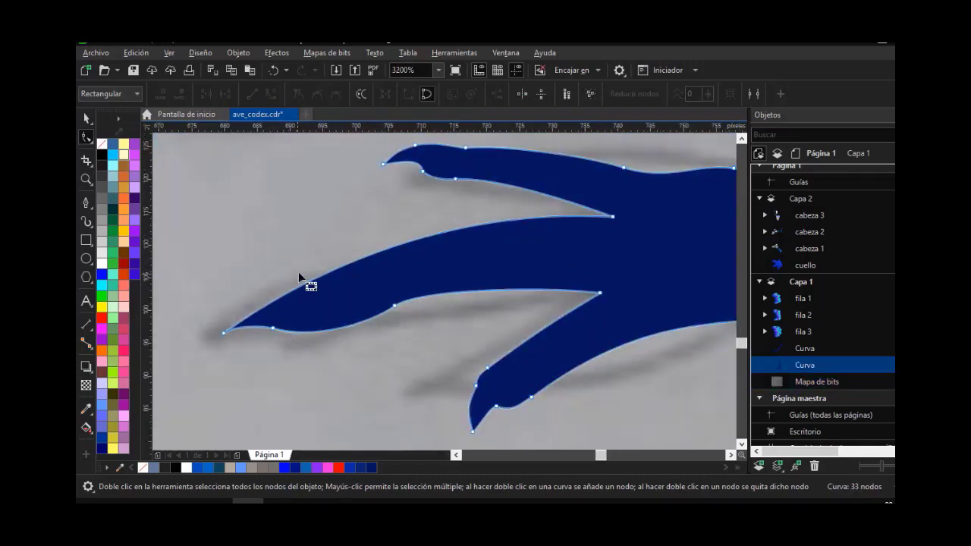
pyautogui.click(331, 269)
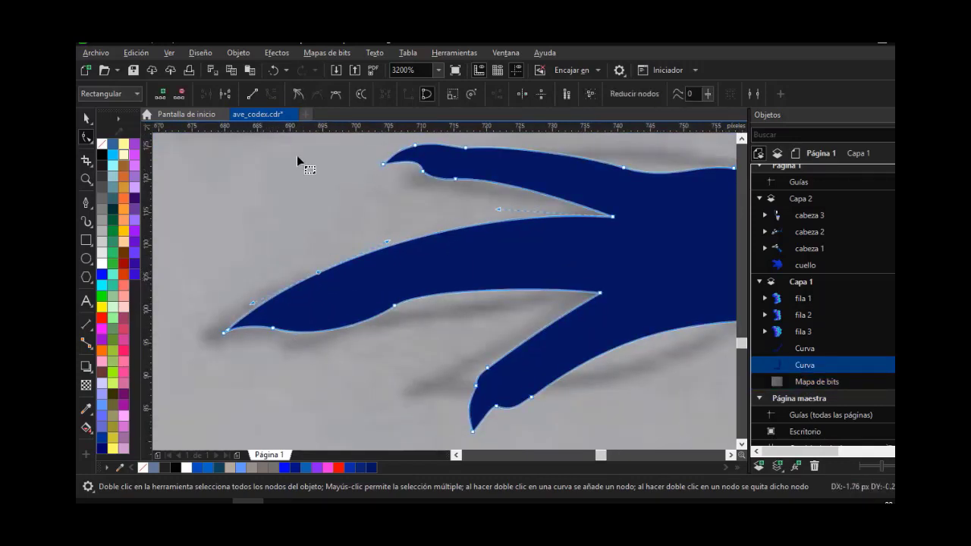
pyautogui.doubleClick(279, 295)
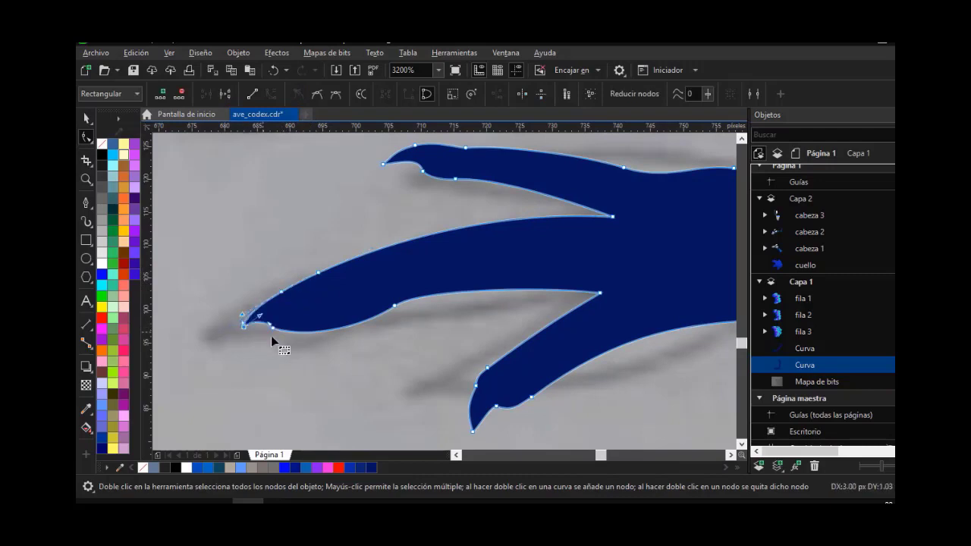
# Reshape the middle toe's lower edge into a rounded pad behind the claw and arch the edge toward the foot
pyautogui.click(298, 331)
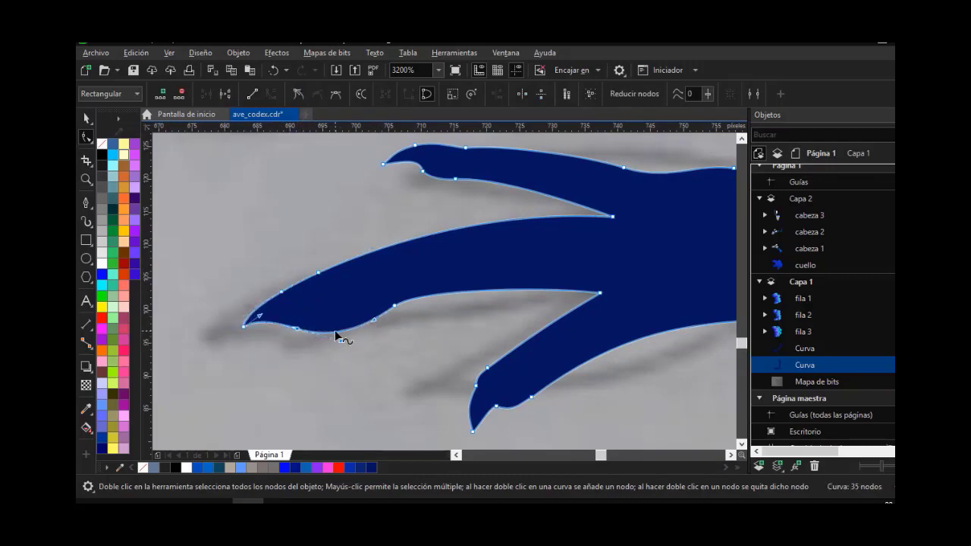
pyautogui.moveTo(394, 308); pyautogui.dragTo(366, 306)
pyautogui.moveTo(548, 287); pyautogui.dragTo(591, 245)
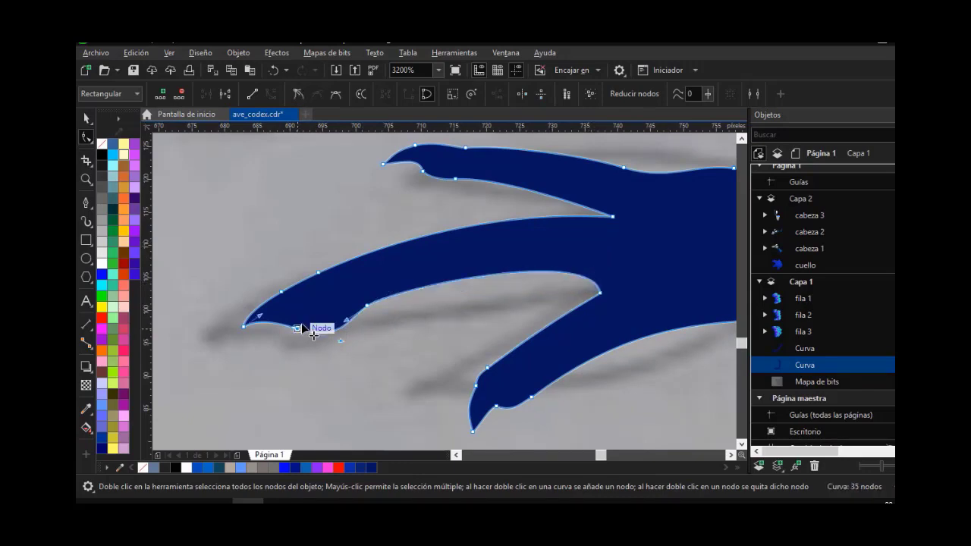
pyautogui.moveTo(299, 328); pyautogui.dragTo(351, 322)
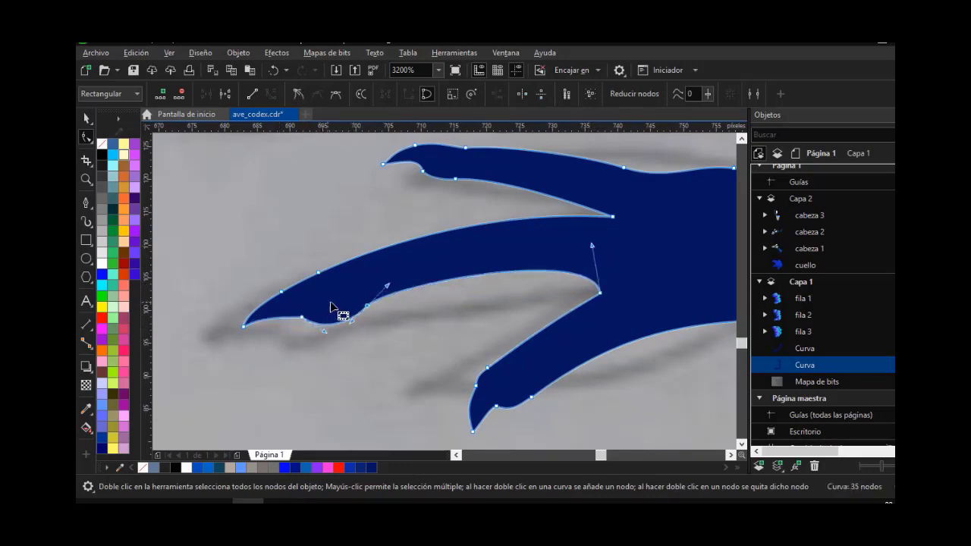
# Raise the nodes and handles on the middle toe's upper edge to form a knuckle above the claw
pyautogui.click(281, 292)
pyautogui.scroll(1, 273, 291)
pyautogui.moveTo(364, 254); pyautogui.dragTo(364, 239)
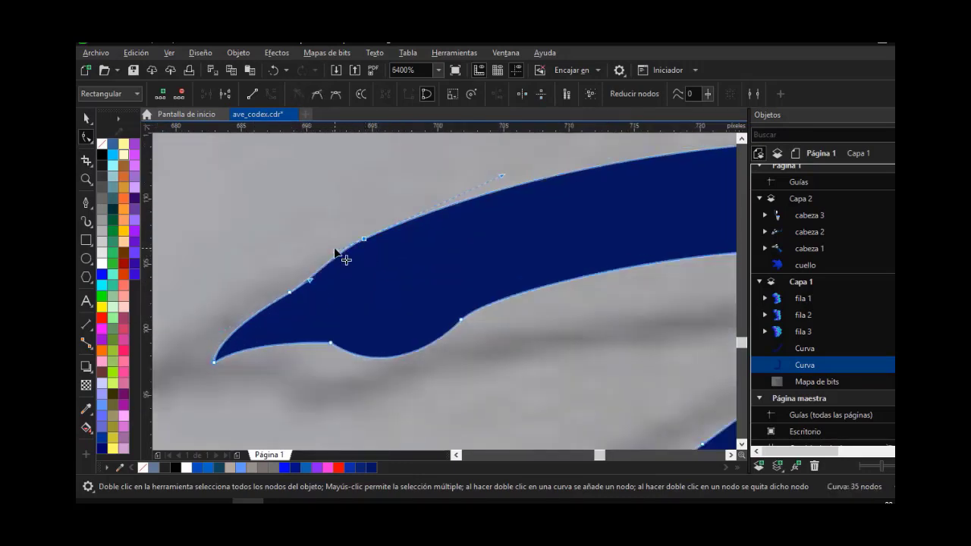
pyautogui.moveTo(309, 278); pyautogui.dragTo(309, 264)
pyautogui.click(342, 262)
# Add a node to each edge of the right-hand leg's spur and stretch its tip outward
pyautogui.scroll(-3, 363, 248)
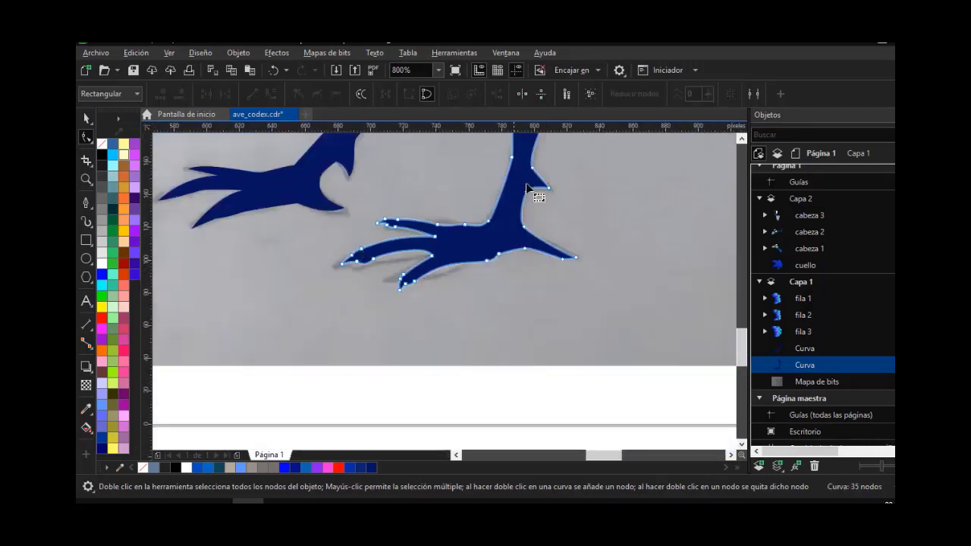
pyautogui.scroll(2, 536, 170)
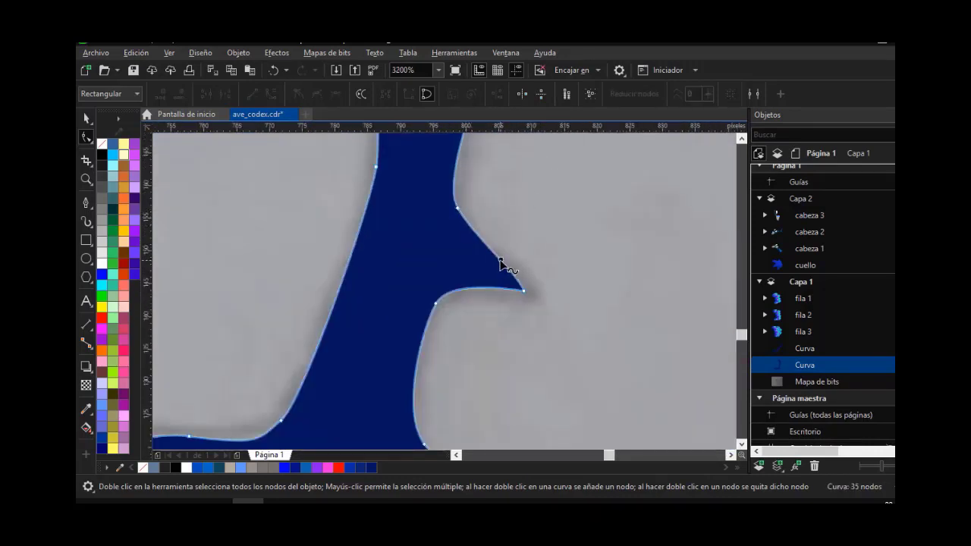
pyautogui.moveTo(500, 262); pyautogui.dragTo(512, 245)
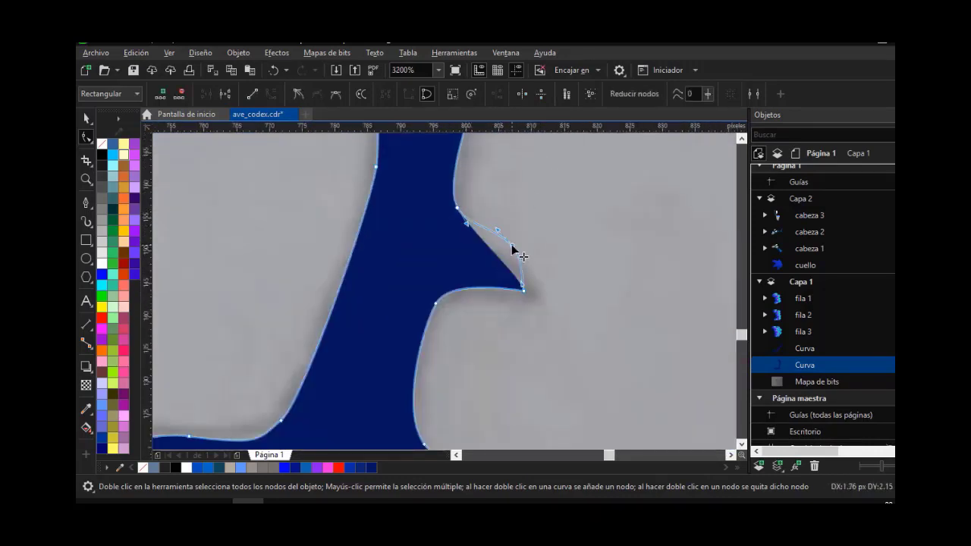
pyautogui.doubleClick(483, 287)
pyautogui.moveTo(483, 287); pyautogui.dragTo(582, 316)
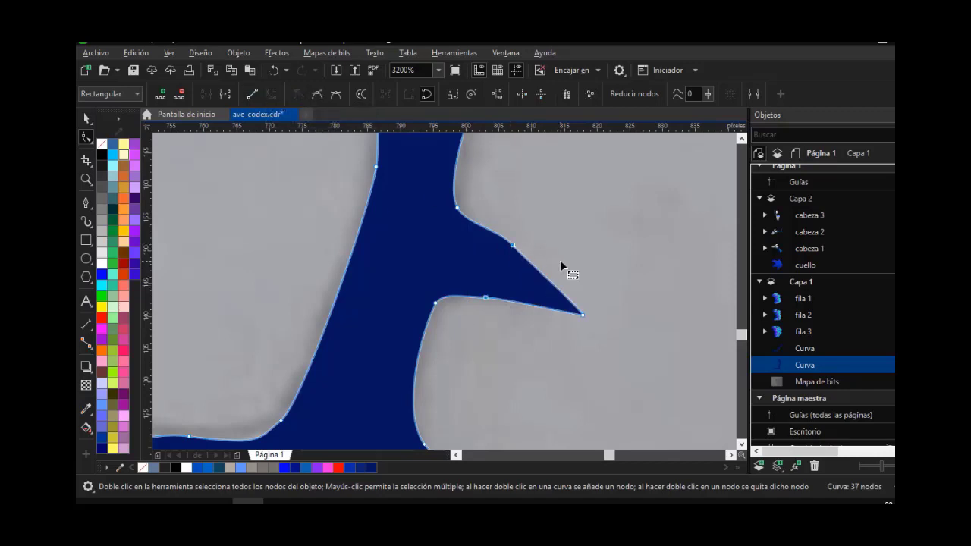
# Bend the right-hand leg's spur into a downward-curving claw with a rounded knuckle on its upper edge
pyautogui.click(518, 251)
pyautogui.moveTo(523, 258); pyautogui.dragTo(537, 251)
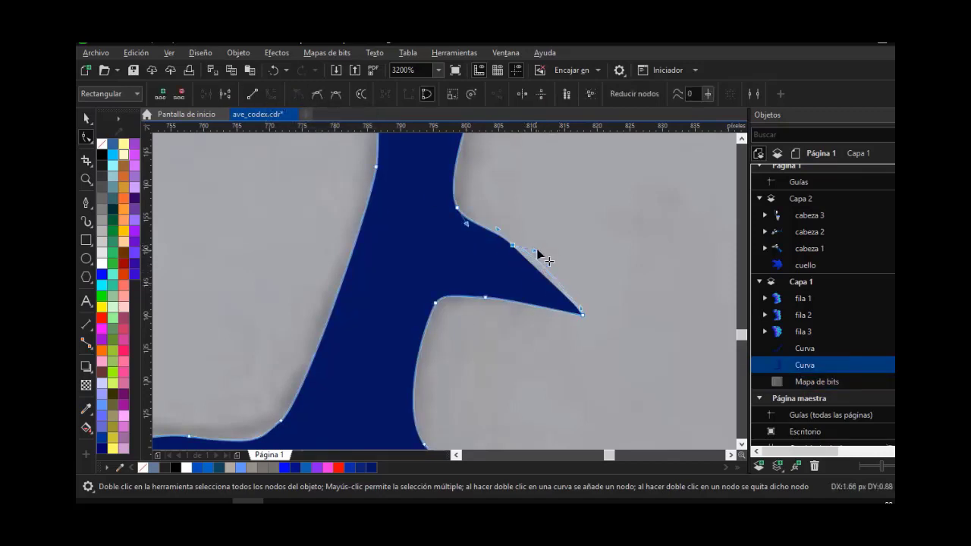
pyautogui.moveTo(585, 318); pyautogui.dragTo(554, 327)
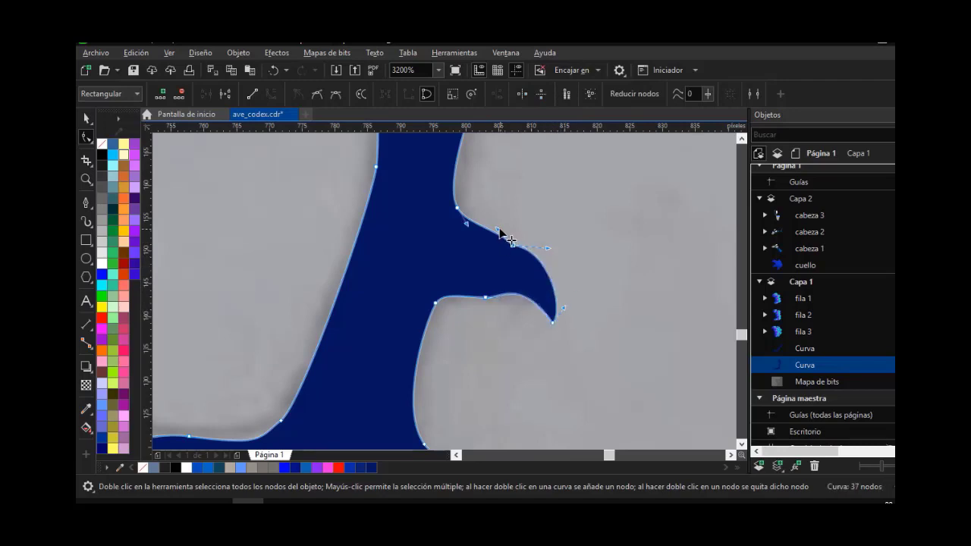
pyautogui.moveTo(498, 229); pyautogui.dragTo(505, 216)
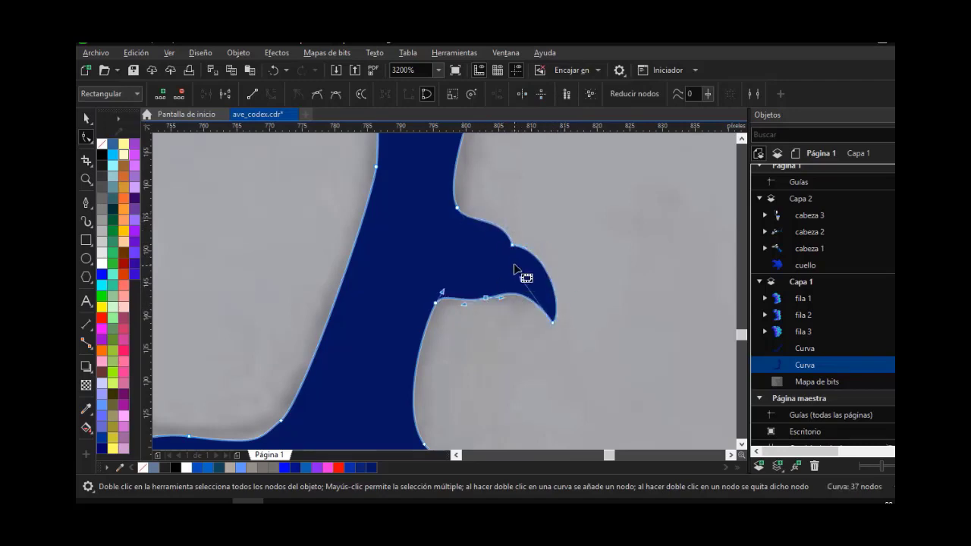
# Add a node to each edge of the left-hand leg's spur and widen the spur outward
pyautogui.scroll(-5, 521, 270)
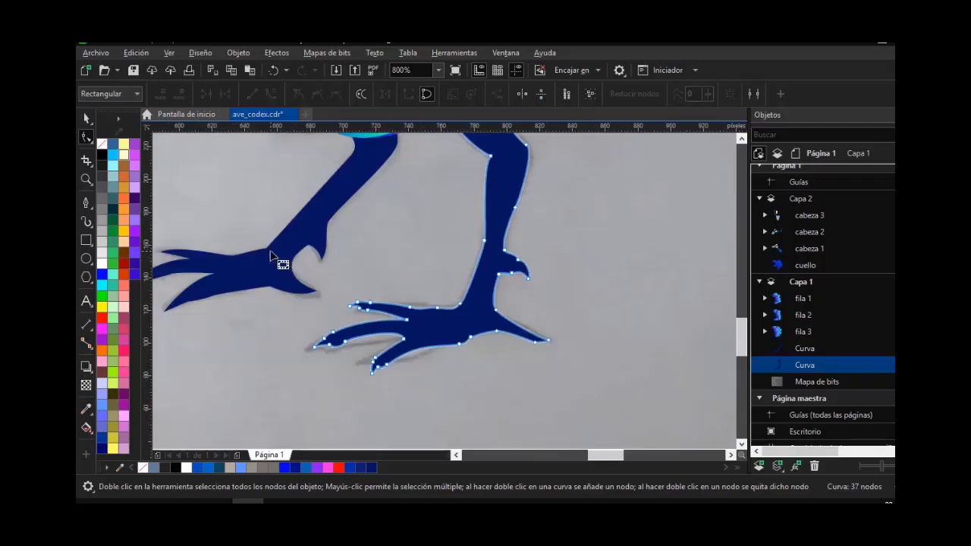
pyautogui.scroll(5, 355, 252)
pyautogui.click(357, 258)
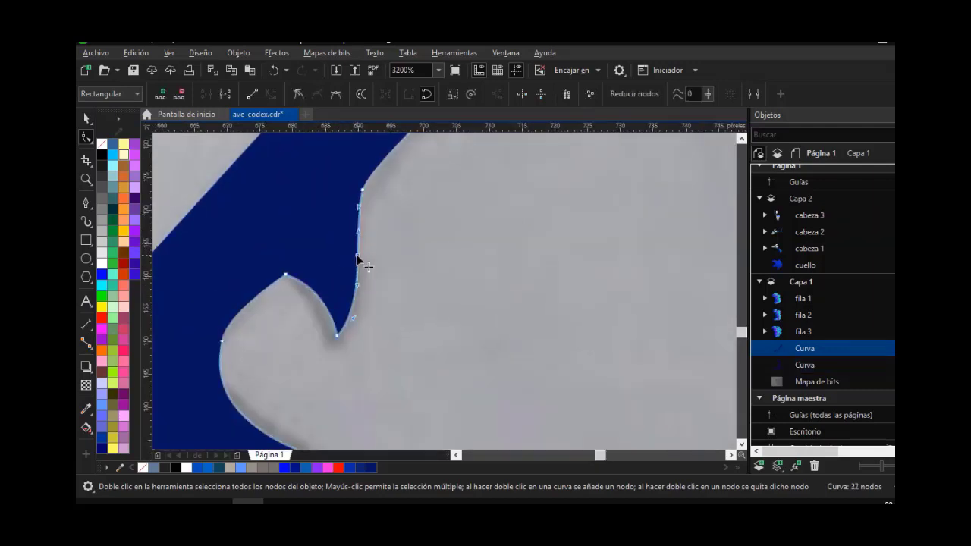
pyautogui.doubleClick(313, 293)
pyautogui.moveTo(337, 336); pyautogui.dragTo(349, 335)
pyautogui.scroll(1, 331, 310)
pyautogui.moveTo(225, 185); pyautogui.dragTo(240, 201)
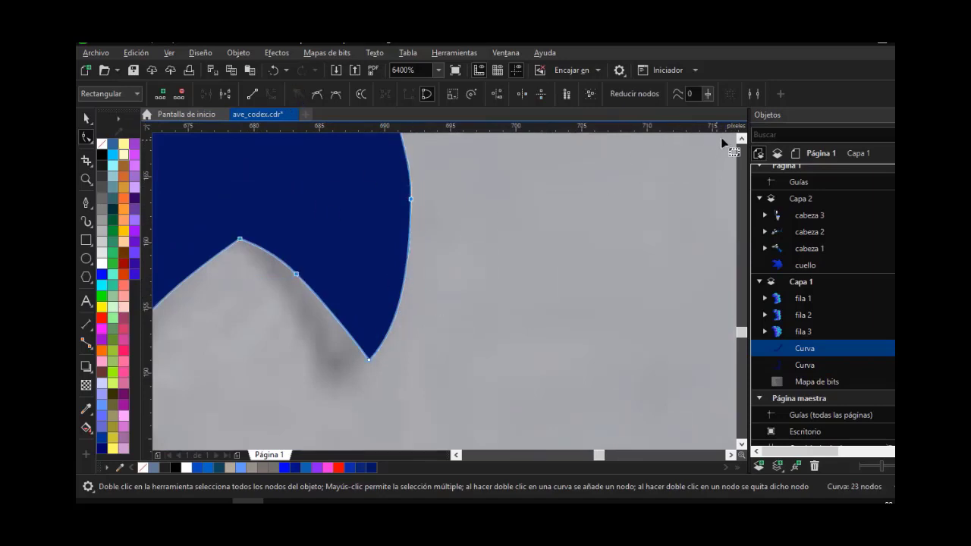
# Reshape both edges of the left-hand leg's spur into a knuckle with a narrow, hooked claw
pyautogui.scroll(3, 721, 138)
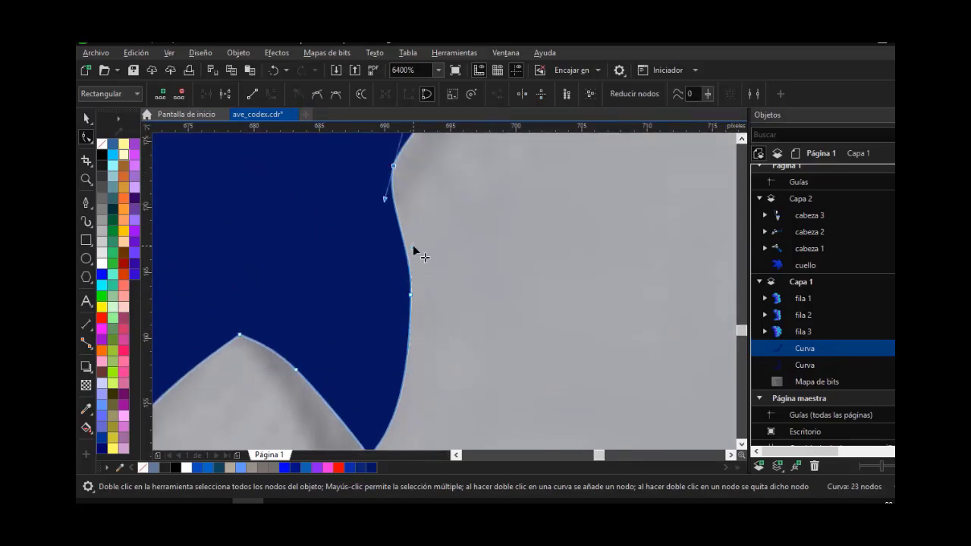
pyautogui.moveTo(414, 246); pyautogui.dragTo(422, 251)
pyautogui.moveTo(298, 370); pyautogui.dragTo(340, 351)
pyautogui.scroll(-1, 372, 357)
pyautogui.click(402, 347)
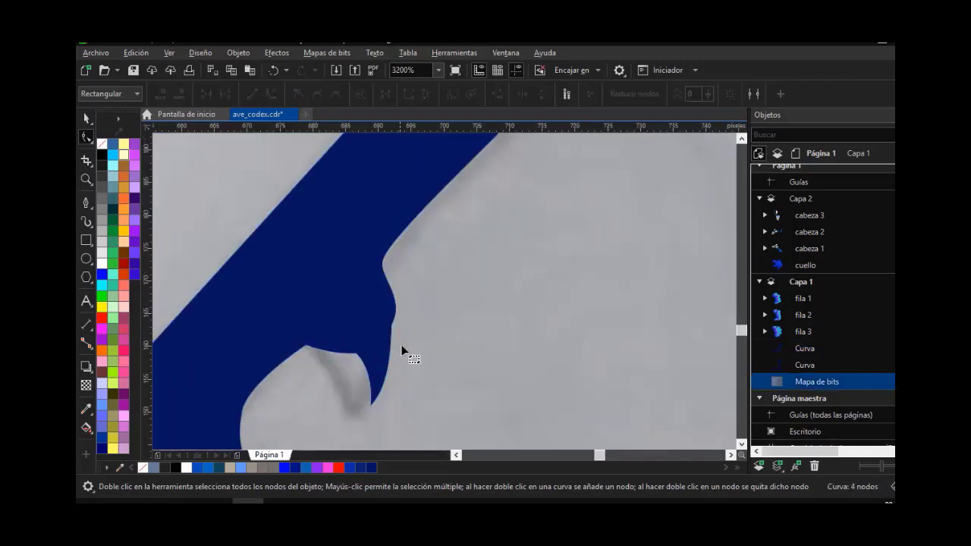
# Add a node to the upper edge of the right-hand foot's back toe and pull it slightly outward
pyautogui.scroll(-2, 360, 359)
pyautogui.scroll(1, 364, 392)
pyautogui.scroll(-1, 369, 399)
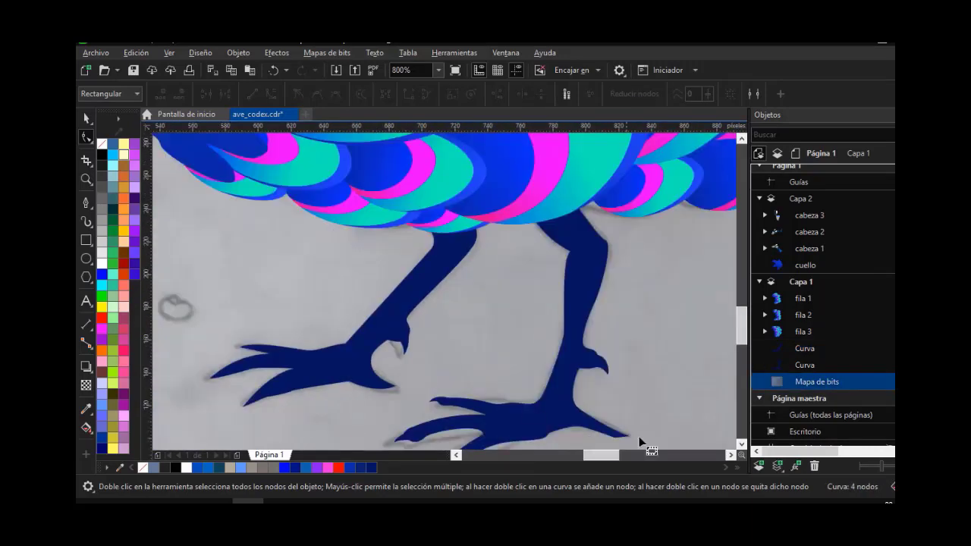
pyautogui.scroll(2, 636, 436)
pyautogui.click(549, 418)
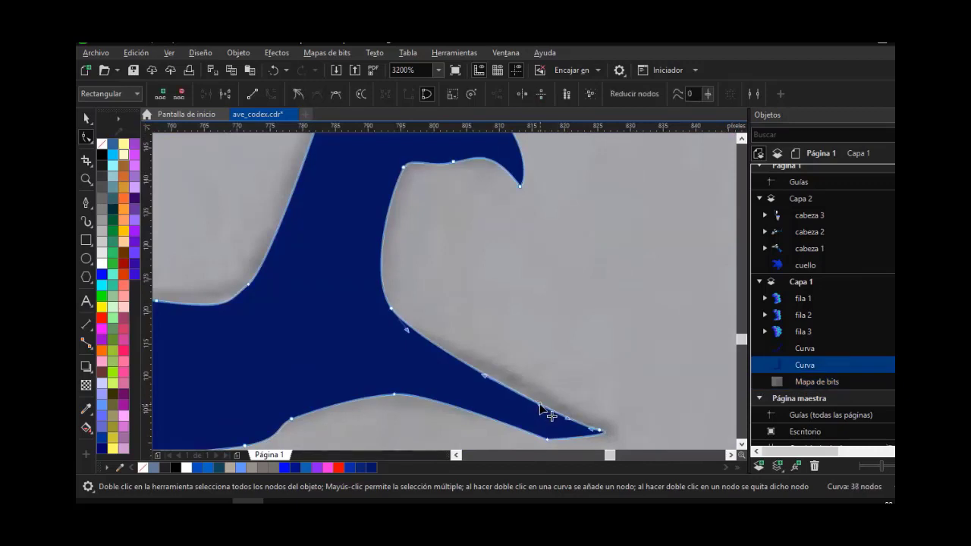
pyautogui.moveTo(546, 412); pyautogui.dragTo(556, 408)
# Add nodes at the end of the back toe and lower its tip to separate the claw from the knuckle
pyautogui.scroll(1, 584, 436)
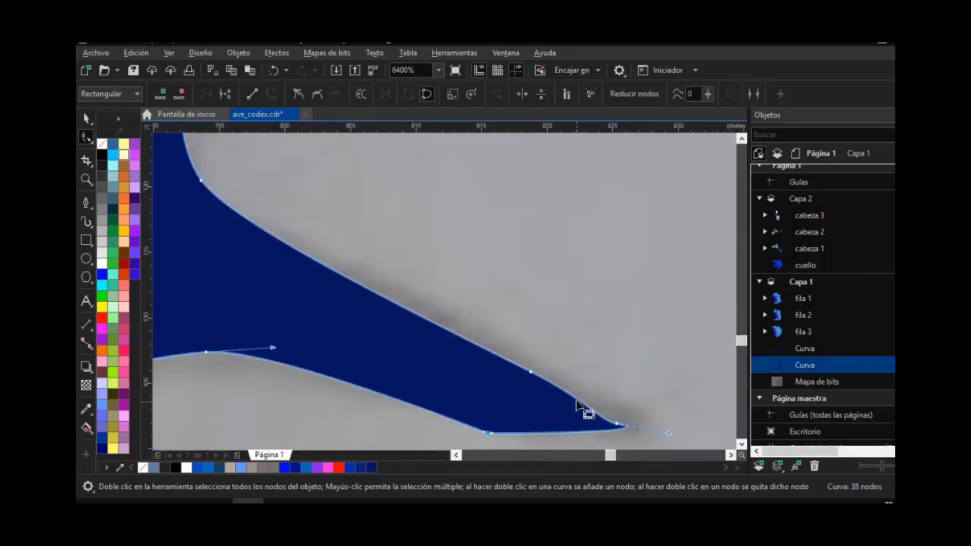
pyautogui.moveTo(558, 432)
pyautogui.mouseDown()
pyautogui.moveTo(549, 449)
pyautogui.moveTo(557, 448)
pyautogui.moveTo(551, 427)
pyautogui.mouseUp()
pyautogui.moveTo(618, 393); pyautogui.dragTo(642, 408)
pyautogui.moveTo(584, 377)
pyautogui.mouseDown()
pyautogui.moveTo(575, 384)
pyautogui.moveTo(576, 365)
pyautogui.mouseUp()
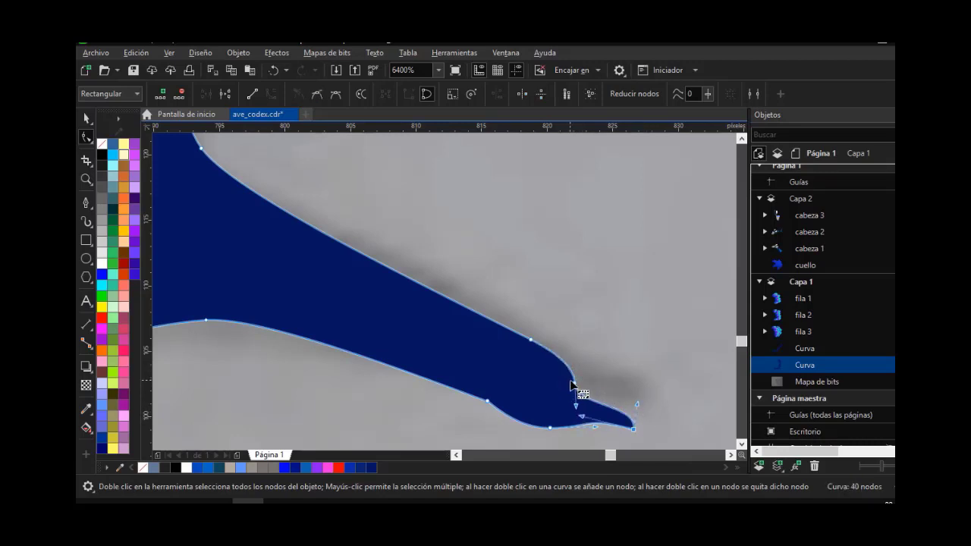
# Refine the back toe's lower nodes and handles to form a rounded pad and a curved claw
pyautogui.moveTo(573, 413); pyautogui.dragTo(548, 429)
pyautogui.click(581, 416)
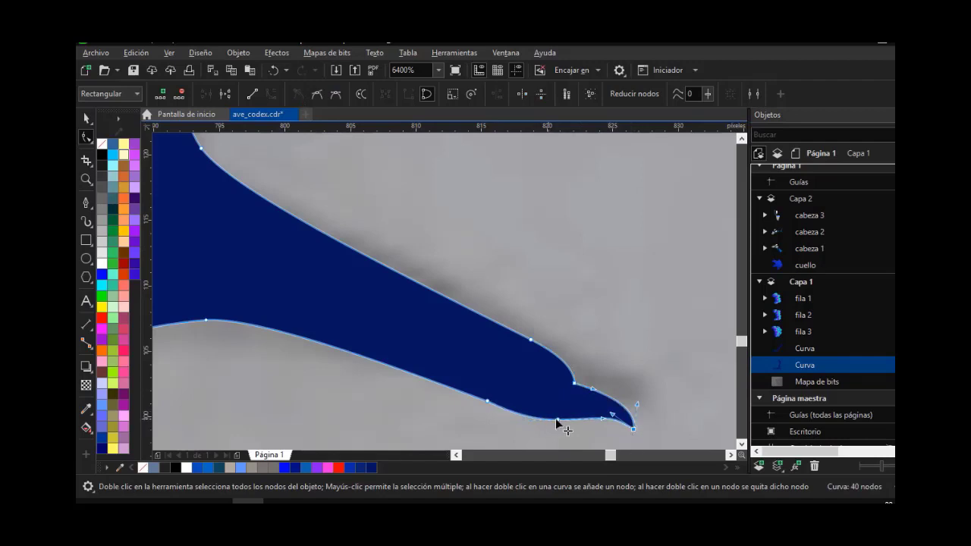
pyautogui.moveTo(537, 413); pyautogui.dragTo(518, 422)
pyautogui.moveTo(628, 426); pyautogui.dragTo(630, 439)
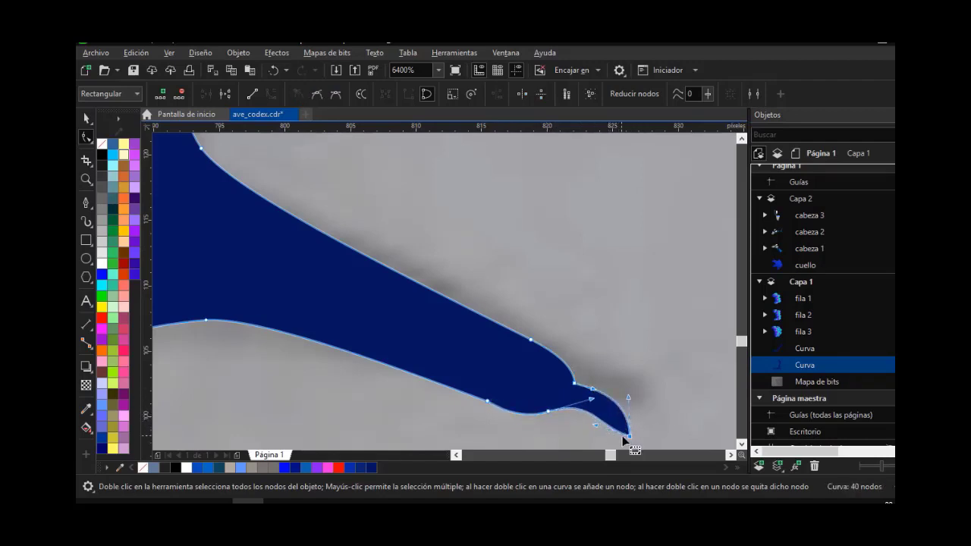
pyautogui.moveTo(487, 401); pyautogui.dragTo(465, 375)
pyautogui.click(564, 417)
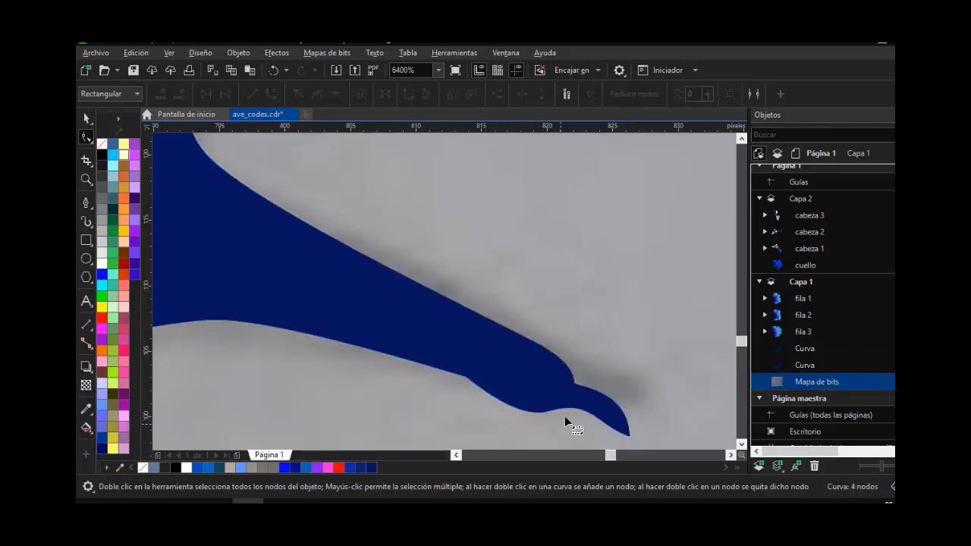
# Bend the back toe's claw further downward and shift the knuckle's upper node back along the toe
pyautogui.click(566, 400)
pyautogui.moveTo(632, 439); pyautogui.dragTo(604, 387)
pyautogui.moveTo(620, 419); pyautogui.dragTo(616, 430)
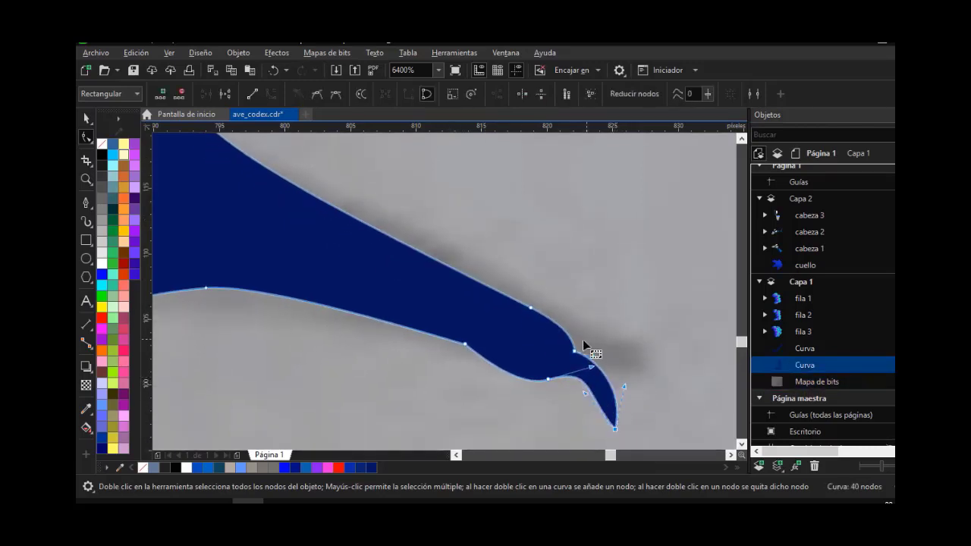
pyautogui.hotkey('ctrl', 'z')
pyautogui.hotkey('ctrl', 'z')
pyautogui.hotkey('ctrl', 'z')
pyautogui.moveTo(529, 309); pyautogui.dragTo(504, 294)
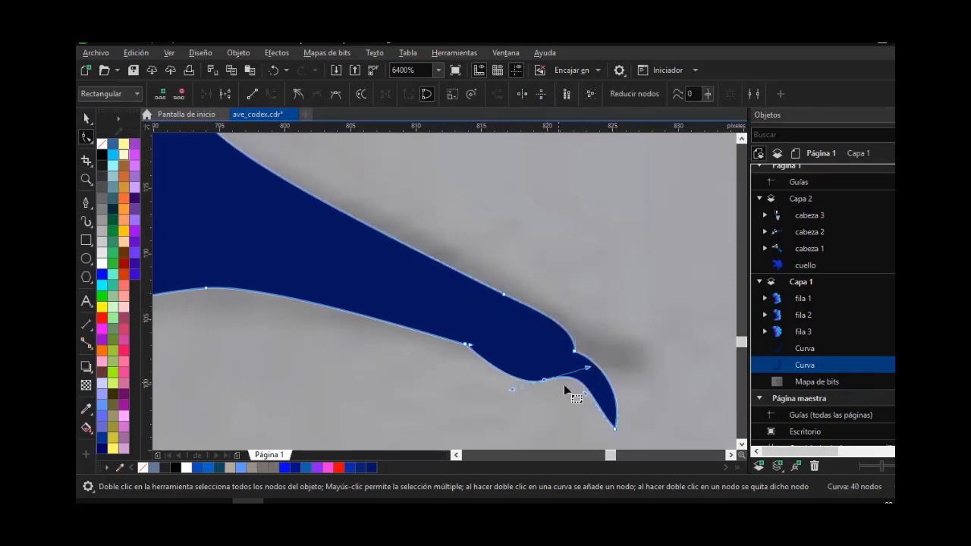
# Pull the tip of the right-hand foot's back claw inward and adjust its handles to tighten the hooked curve
pyautogui.click(298, 94)
pyautogui.moveTo(577, 372); pyautogui.dragTo(601, 428)
pyautogui.click(575, 351)
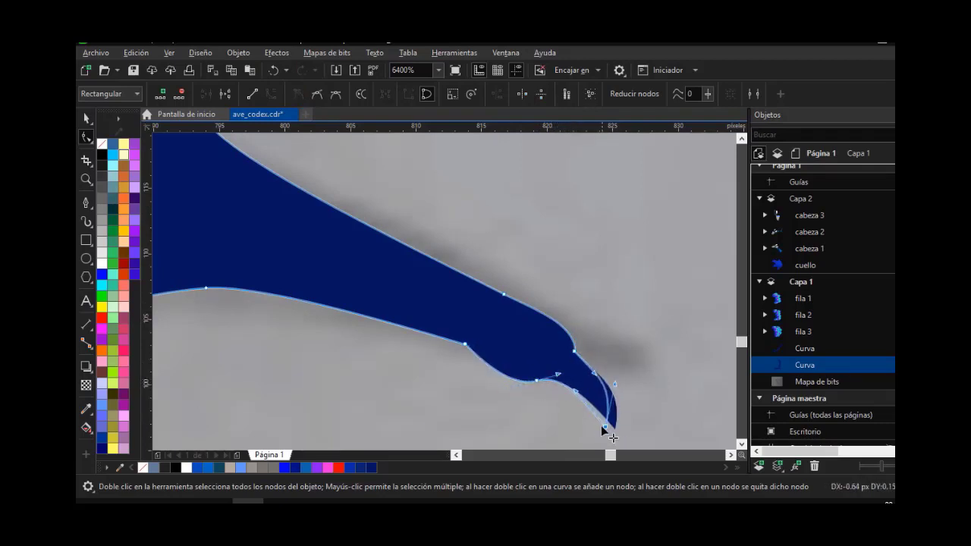
pyautogui.moveTo(568, 388); pyautogui.dragTo(583, 381)
pyautogui.moveTo(594, 375); pyautogui.dragTo(601, 377)
pyautogui.click(610, 386)
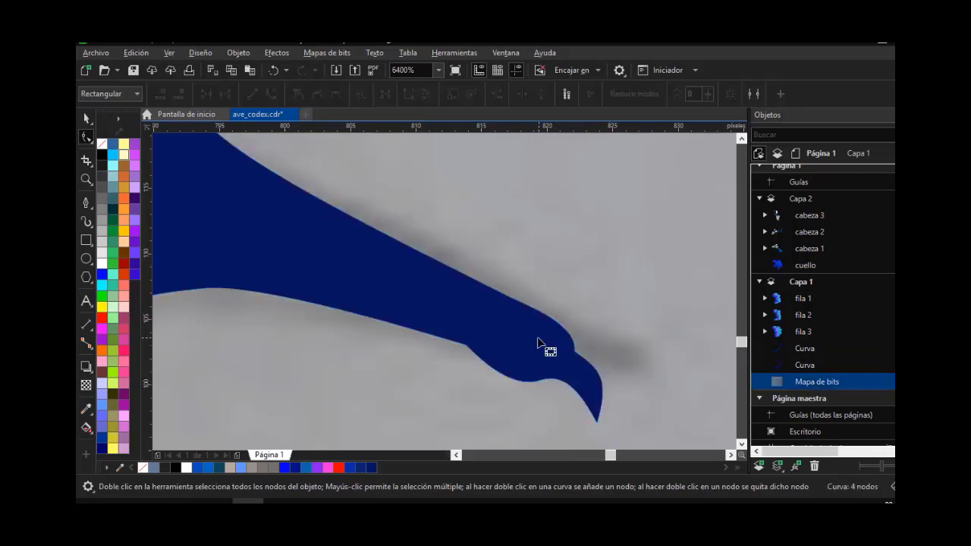
# Add a cusp node midway along the back toe's underside and bow the segment toward the knuckle into a second pad
pyautogui.click(472, 341)
pyautogui.doubleClick(353, 312)
pyautogui.moveTo(353, 312); pyautogui.dragTo(355, 304)
pyautogui.click(298, 94)
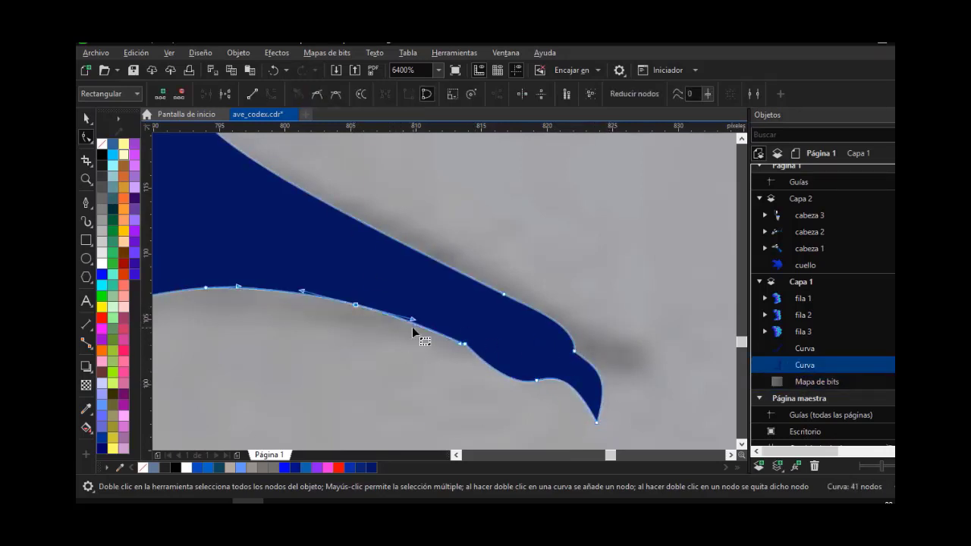
pyautogui.moveTo(410, 320); pyautogui.dragTo(405, 333)
pyautogui.click(373, 270)
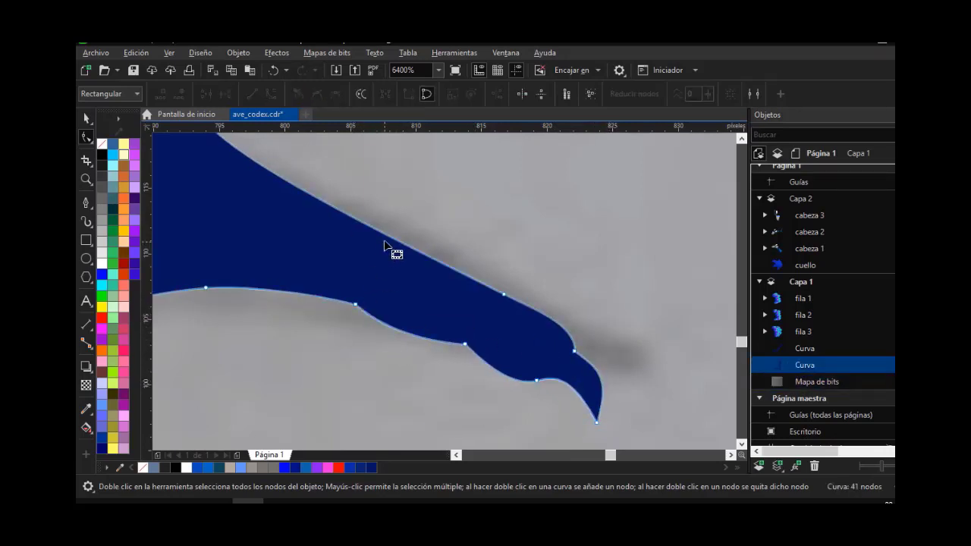
# Adjust the handle on the foot side of the new underside node to smooth the base of the back toe
pyautogui.moveTo(380, 230); pyautogui.dragTo(378, 232)
pyautogui.click(356, 305)
pyautogui.moveTo(302, 291); pyautogui.dragTo(293, 285)
pyautogui.scroll(-2, 501, 255)
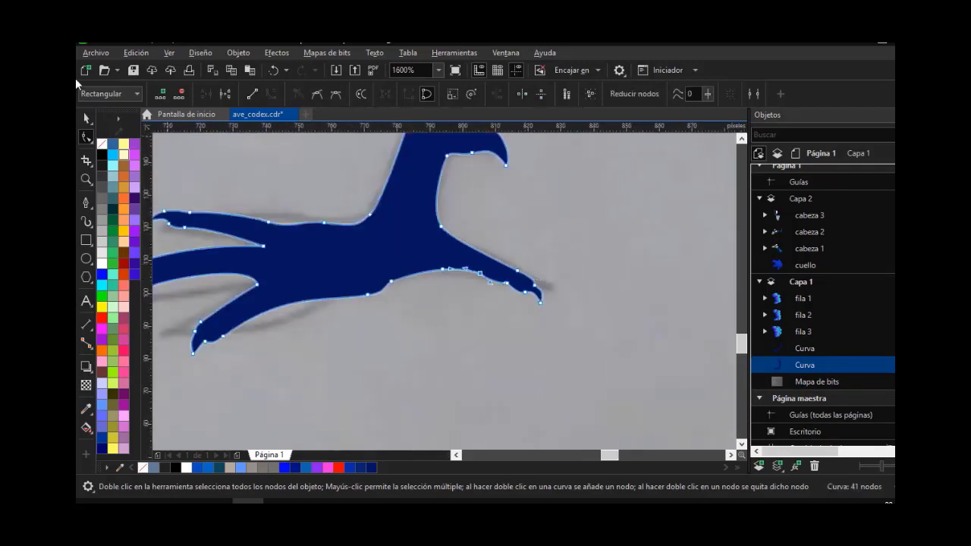
pyautogui.click(86, 118)
pyautogui.click(592, 286)
# Add a node farther back along the underside of the right-hand foot's lowest front toe to mark a second joint
pyautogui.scroll(-2, 588, 284)
pyautogui.scroll(1, 447, 245)
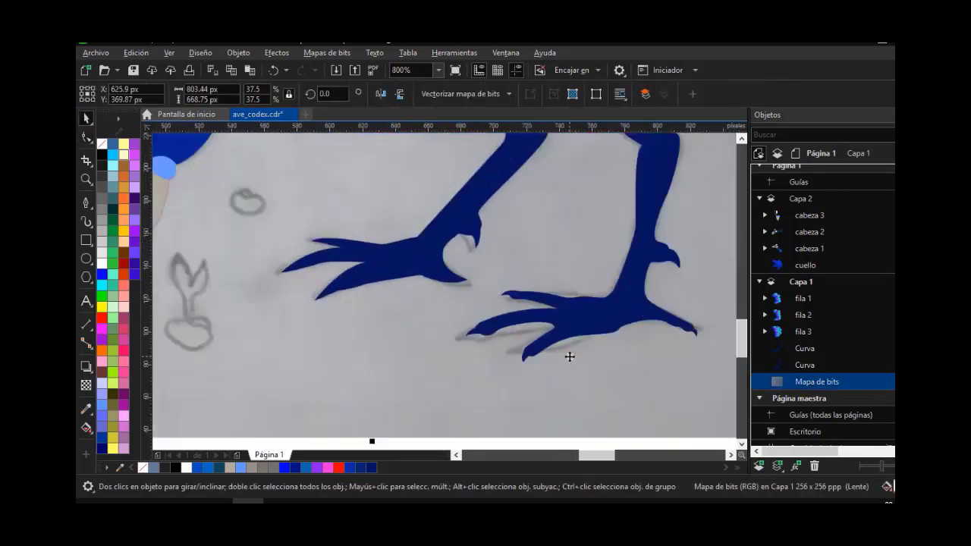
pyautogui.scroll(3, 570, 357)
pyautogui.press('F10')
pyautogui.click(488, 343)
pyautogui.scroll(2, 447, 382)
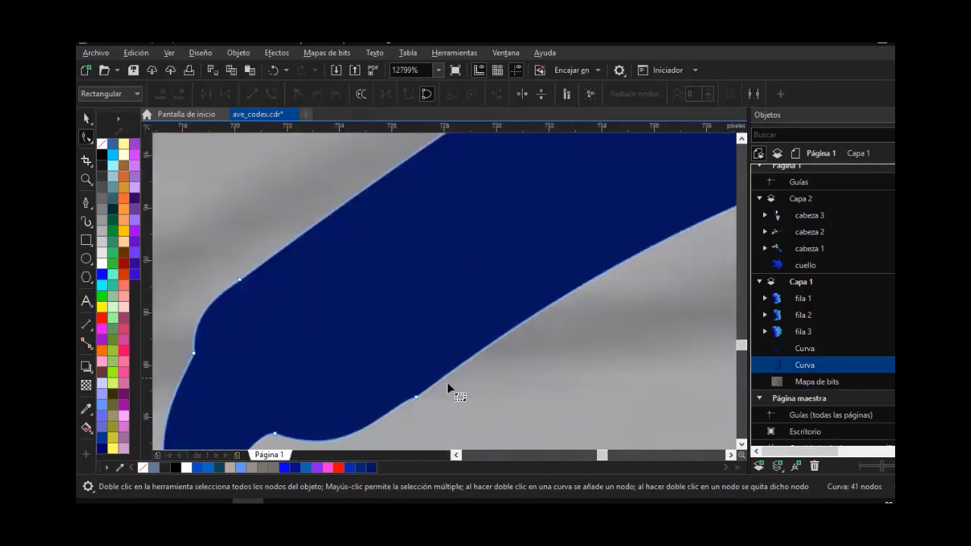
pyautogui.moveTo(415, 396); pyautogui.dragTo(576, 299)
pyautogui.click(567, 312)
pyautogui.scroll(-2, 559, 316)
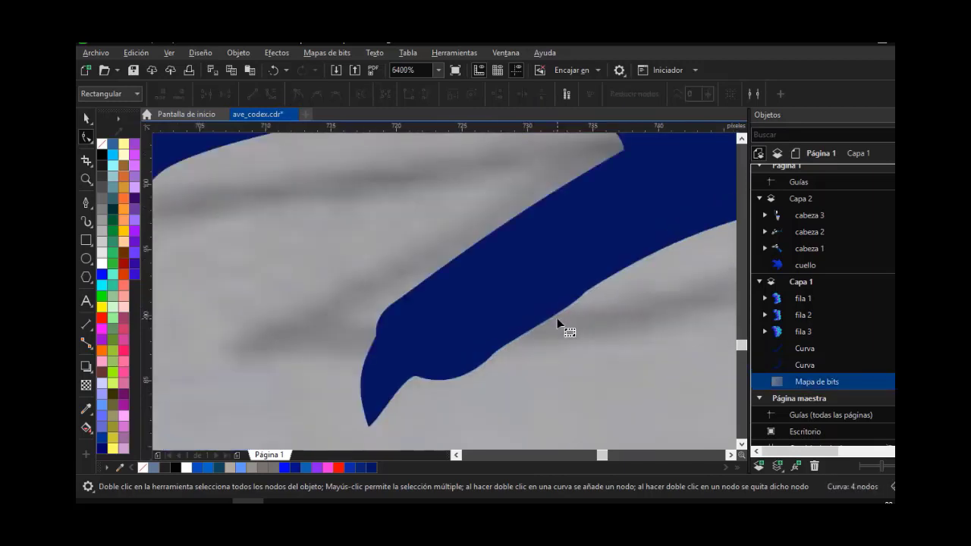
# Shift the lowest front toe's upper knuckle node back, reshape the edge behind it, and nudge the underside joint inward
pyautogui.scroll(1, 497, 303)
pyautogui.click(451, 333)
pyautogui.moveTo(434, 340); pyautogui.dragTo(455, 317)
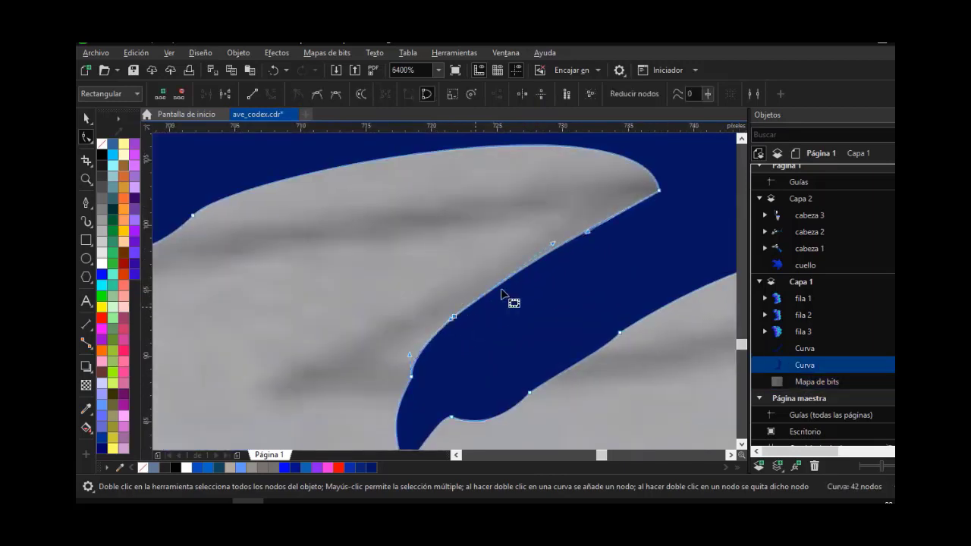
pyautogui.moveTo(554, 244); pyautogui.dragTo(588, 264)
pyautogui.moveTo(619, 332); pyautogui.dragTo(623, 326)
pyautogui.click(560, 252)
# Add a node to each edge of the left-hand foot's back toe and extend its tip outward and down
pyautogui.scroll(-1, 561, 264)
pyautogui.scroll(-1, 558, 269)
pyautogui.scroll(1, 470, 224)
pyautogui.click(478, 265)
pyautogui.scroll(-3, 477, 265)
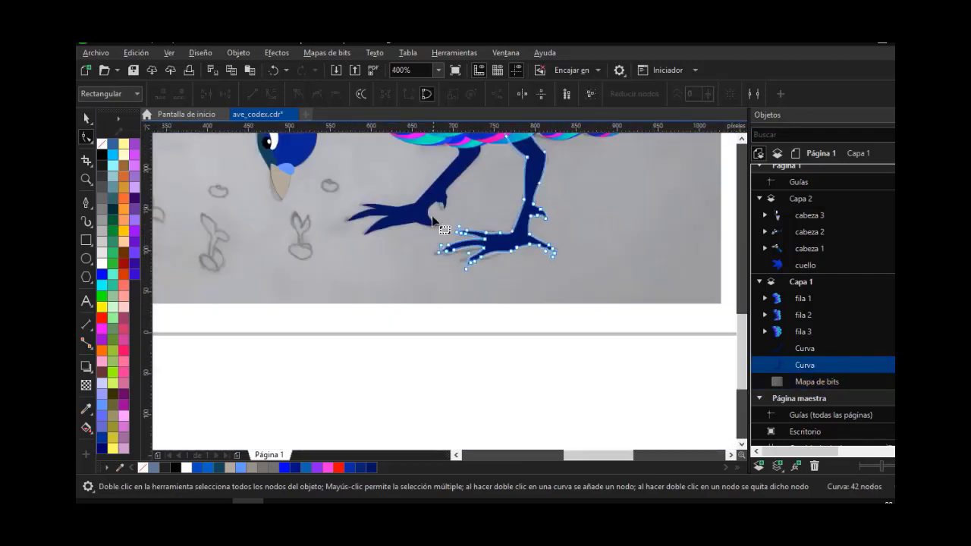
pyautogui.scroll(1, 432, 215)
pyautogui.scroll(2, 431, 245)
pyautogui.click(478, 265)
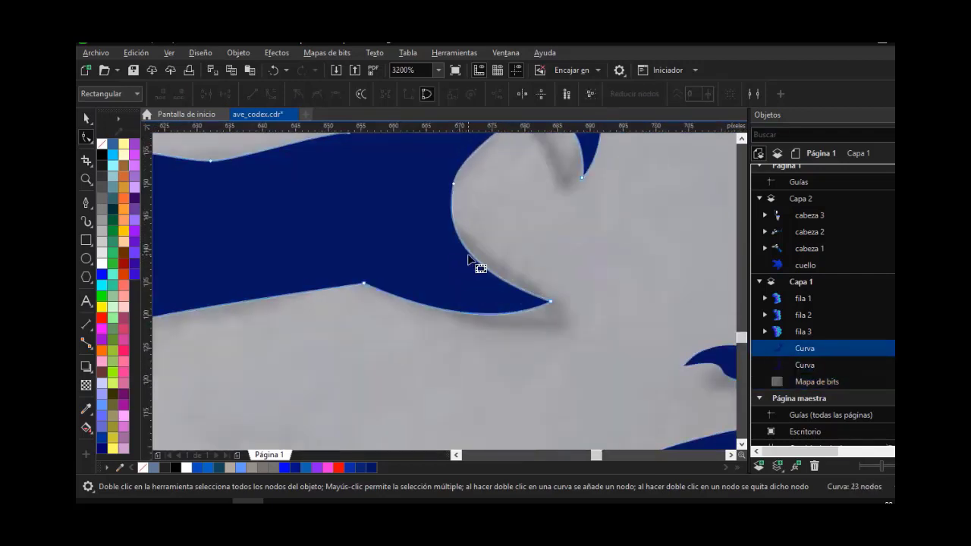
pyautogui.click(427, 307)
pyautogui.click(428, 307)
pyautogui.moveTo(550, 303); pyautogui.dragTo(588, 290)
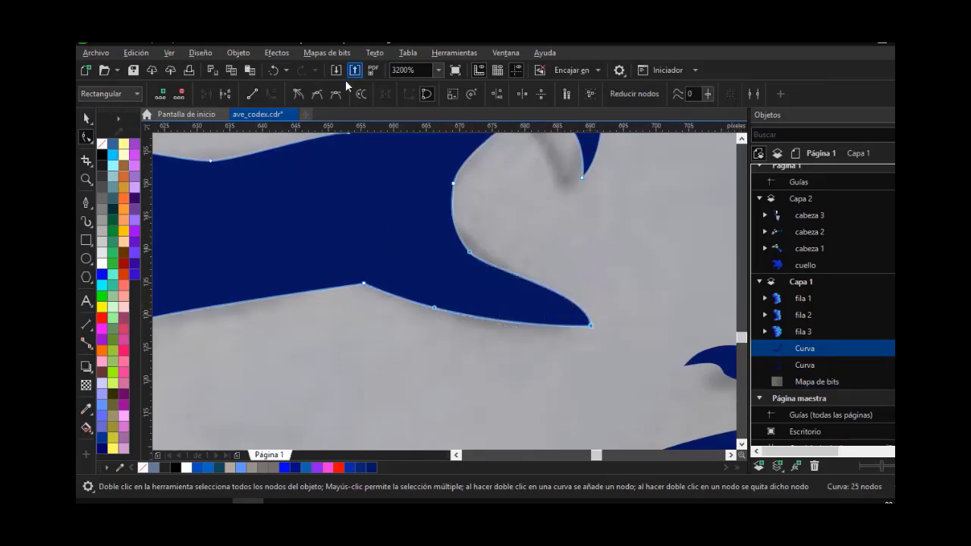
# Add cusp nodes on both edges near the back toe's tip and bend the tip downward into a claw
pyautogui.doubleClick(557, 293)
pyautogui.doubleClick(534, 325)
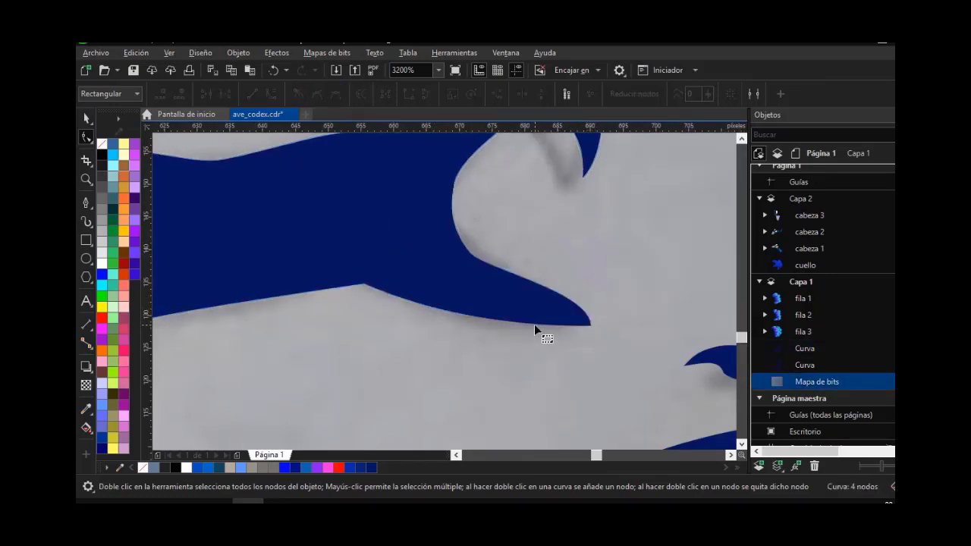
pyautogui.click(301, 96)
pyautogui.moveTo(592, 330); pyautogui.dragTo(545, 325)
pyautogui.moveTo(546, 292); pyautogui.dragTo(564, 301)
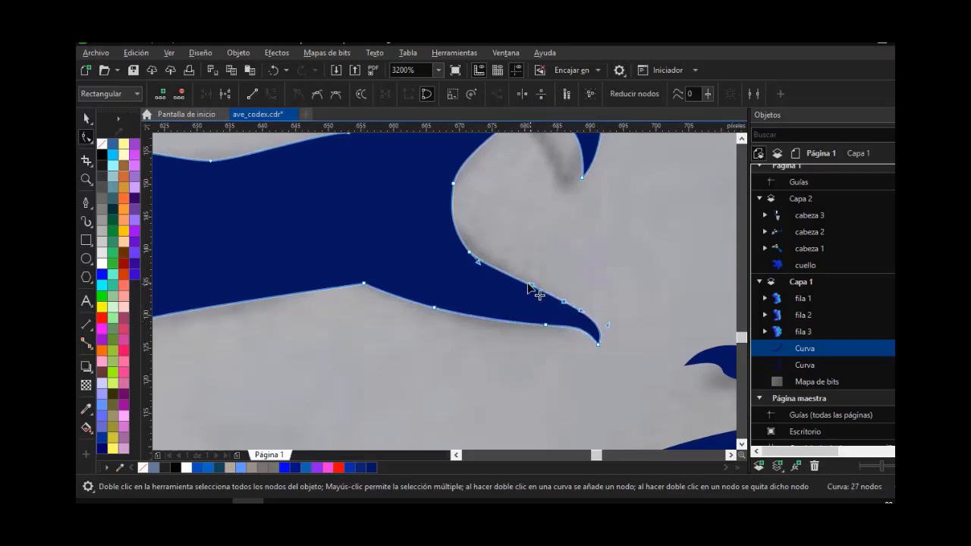
# Add a cusp node on each edge of the back toe just behind the claw to define the last joint
pyautogui.doubleClick(509, 322)
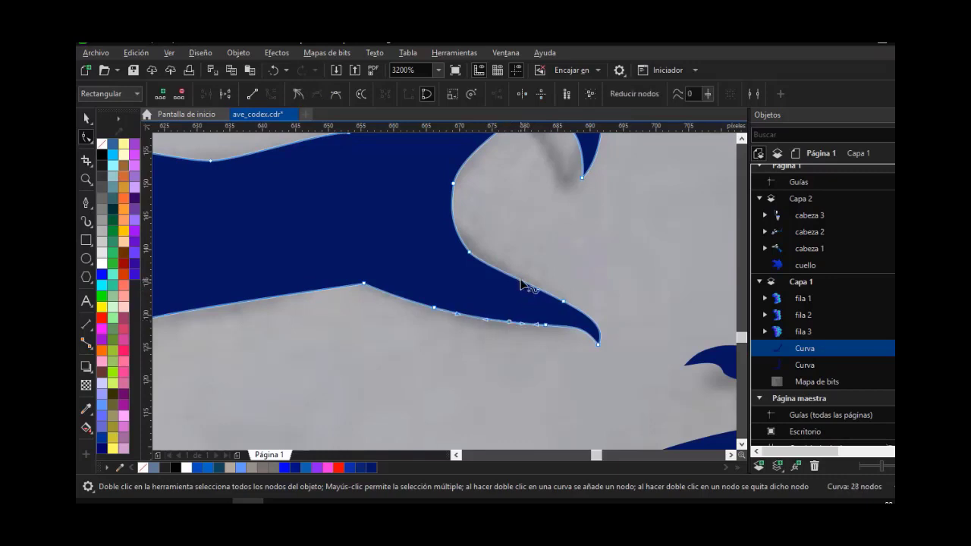
pyautogui.doubleClick(520, 281)
pyautogui.click(301, 95)
pyautogui.click(567, 327)
pyautogui.click(570, 312)
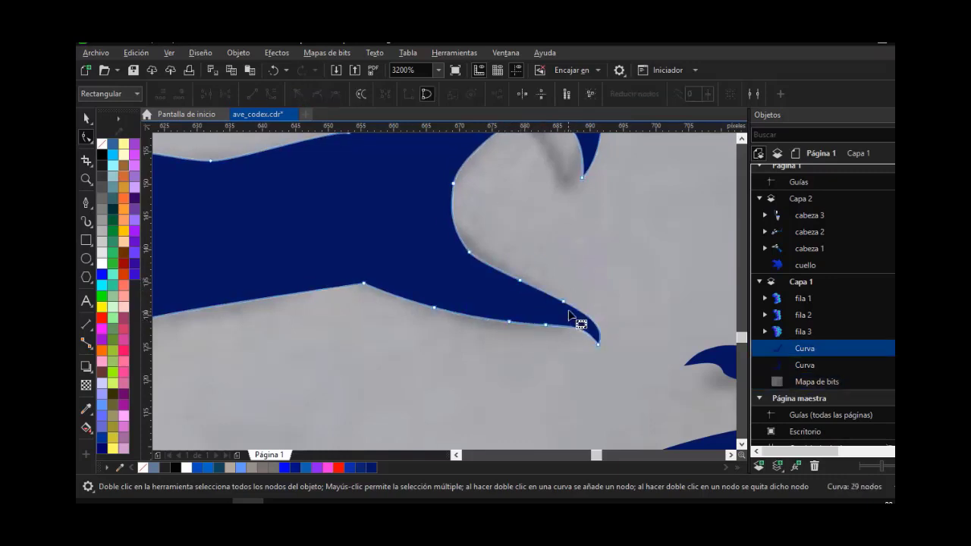
# Adjust the nodes and handles under the back toe to form a rounded pad and a curved claw underside
pyautogui.moveTo(545, 324); pyautogui.dragTo(556, 326)
pyautogui.scroll(2, 596, 338)
pyautogui.moveTo(545, 291); pyautogui.dragTo(565, 311)
pyautogui.moveTo(573, 297); pyautogui.dragTo(545, 293)
pyautogui.moveTo(438, 289); pyautogui.dragTo(358, 336)
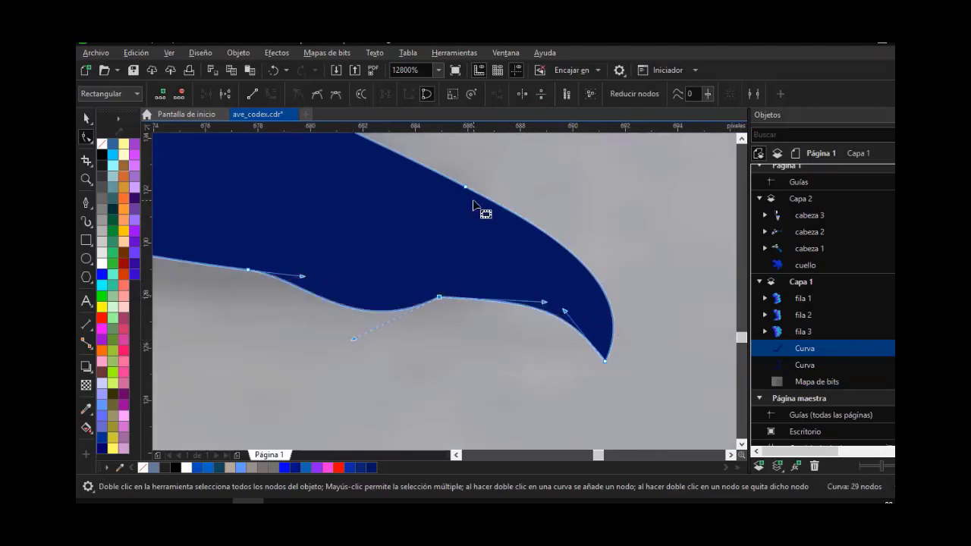
# Reshape the upper edge behind the left-hand foot's back claw into a raised, rounded knuckle
pyautogui.click(468, 188)
pyautogui.scroll(-1, 483, 201)
pyautogui.scroll(1, 503, 246)
pyautogui.click(533, 245)
pyautogui.moveTo(476, 218); pyautogui.dragTo(493, 170)
pyautogui.moveTo(417, 188); pyautogui.dragTo(403, 173)
# Bulge the upper edge between the back toe's base and knuckle, and move the base node inward toward the foot
pyautogui.scroll(-2, 514, 206)
pyautogui.scroll(1, 517, 211)
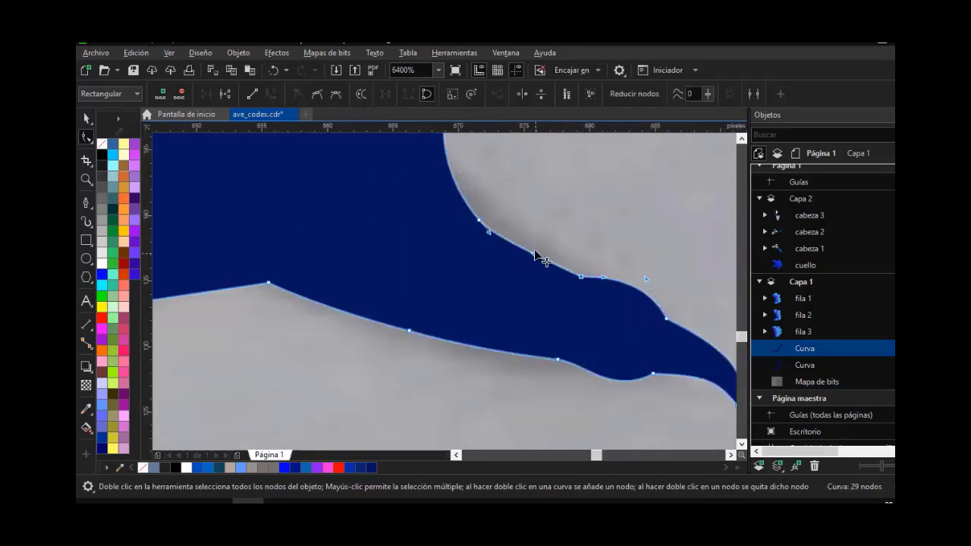
pyautogui.moveTo(535, 253); pyautogui.dragTo(537, 228)
pyautogui.moveTo(479, 220); pyautogui.dragTo(455, 199)
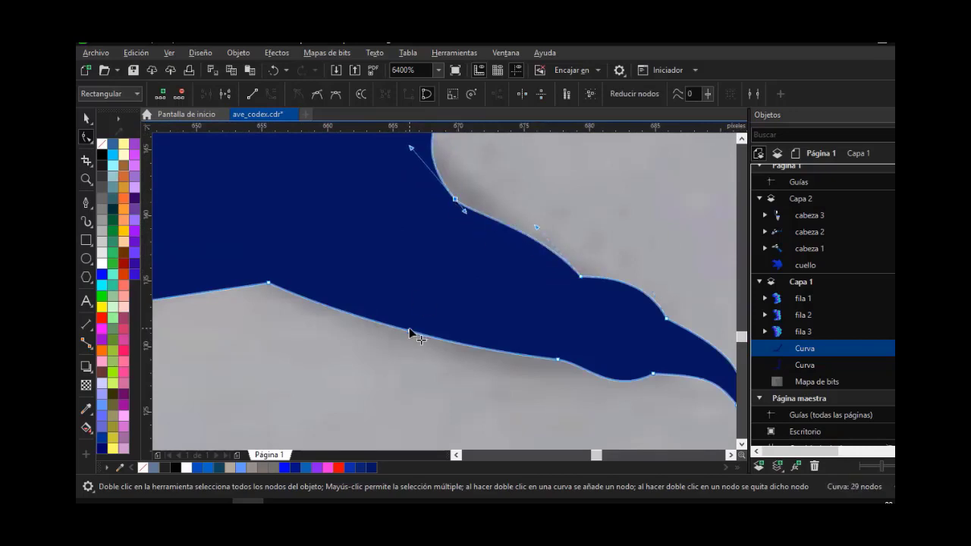
# Move the lower base node of the back toe up into the foot and raise the underside's middle node
pyautogui.doubleClick(410, 331)
pyautogui.moveTo(268, 283); pyautogui.dragTo(315, 253)
pyautogui.moveTo(372, 322); pyautogui.dragTo(436, 305)
pyautogui.moveTo(425, 281); pyautogui.dragTo(397, 283)
pyautogui.click(455, 323)
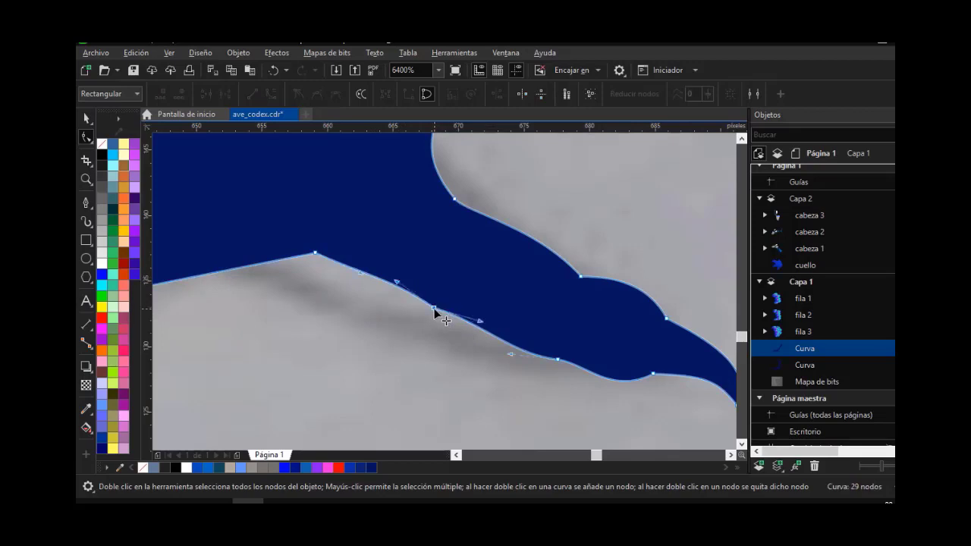
# Refine the handles and joint nodes under the back toe so its underside forms distinct rounded pads
pyautogui.click(434, 308)
pyautogui.click(459, 335)
pyautogui.click(434, 308)
pyautogui.moveTo(479, 321); pyautogui.dragTo(444, 323)
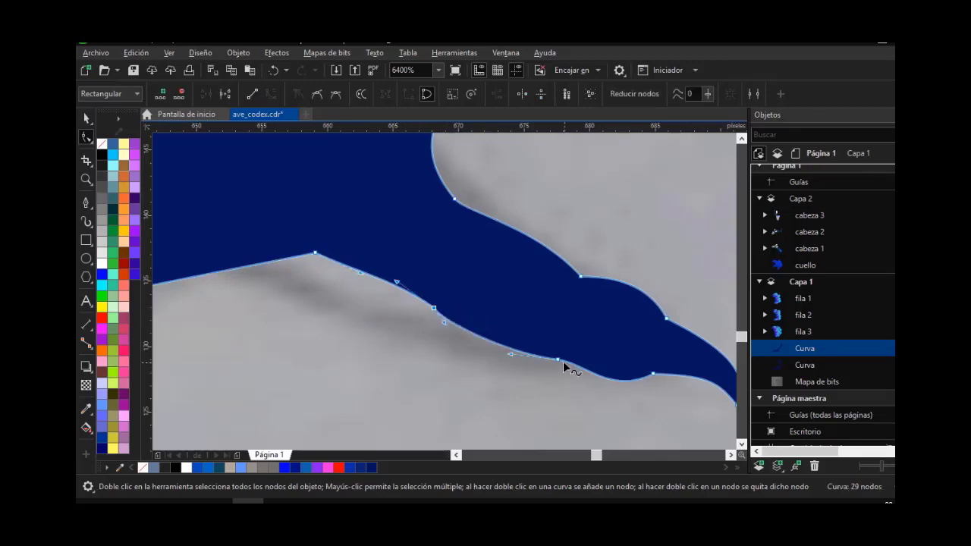
pyautogui.moveTo(563, 363); pyautogui.dragTo(556, 355)
pyautogui.doubleClick(437, 305)
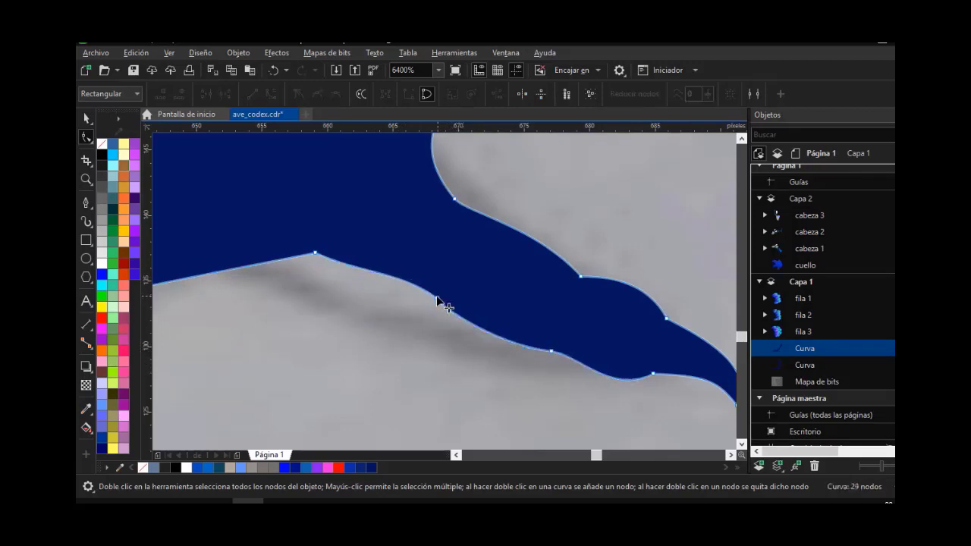
pyautogui.scroll(-2, 531, 319)
pyautogui.scroll(2, 453, 265)
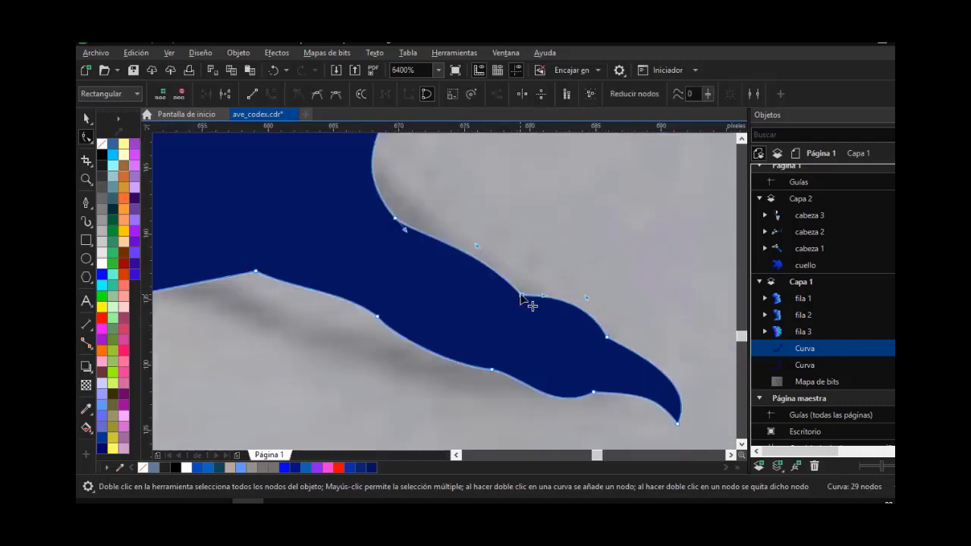
pyautogui.click(620, 279)
# Move the underside node of the left-hand foot's lowest front toe closer to the tip
pyautogui.scroll(-2, 619, 274)
pyautogui.scroll(1, 413, 281)
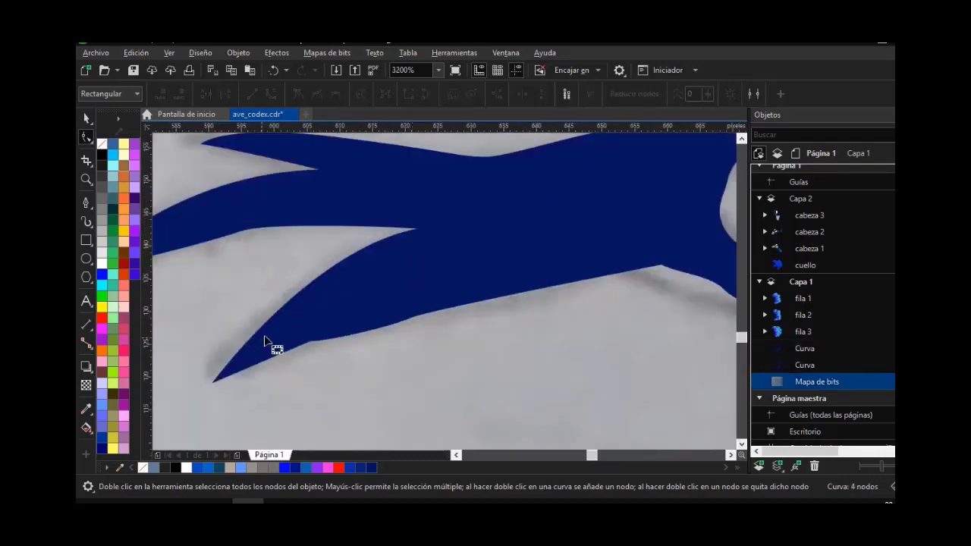
pyautogui.click(265, 337)
pyautogui.moveTo(309, 340); pyautogui.dragTo(289, 349)
pyautogui.doubleClick(278, 353)
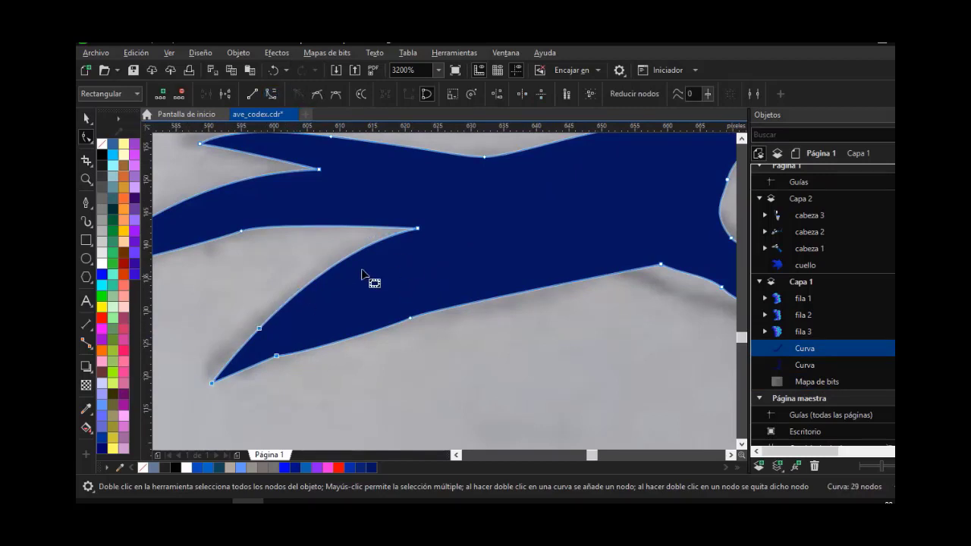
pyautogui.scroll(1, 230, 374)
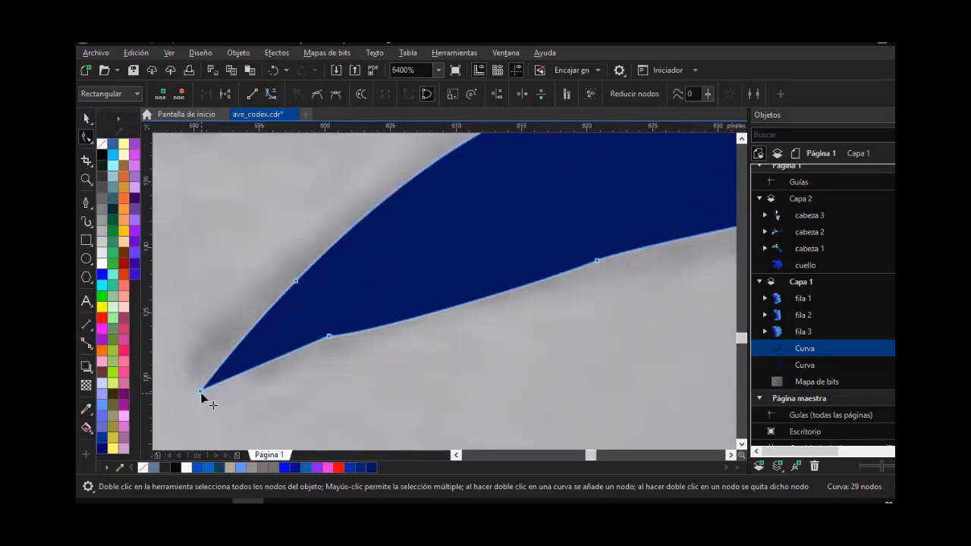
# Bow the upper edge of the lowest front toe's tip outward and nudge the tip and underside nodes
pyautogui.click(328, 336)
pyautogui.moveTo(238, 341); pyautogui.dragTo(214, 294)
pyautogui.moveTo(218, 338); pyautogui.dragTo(219, 340)
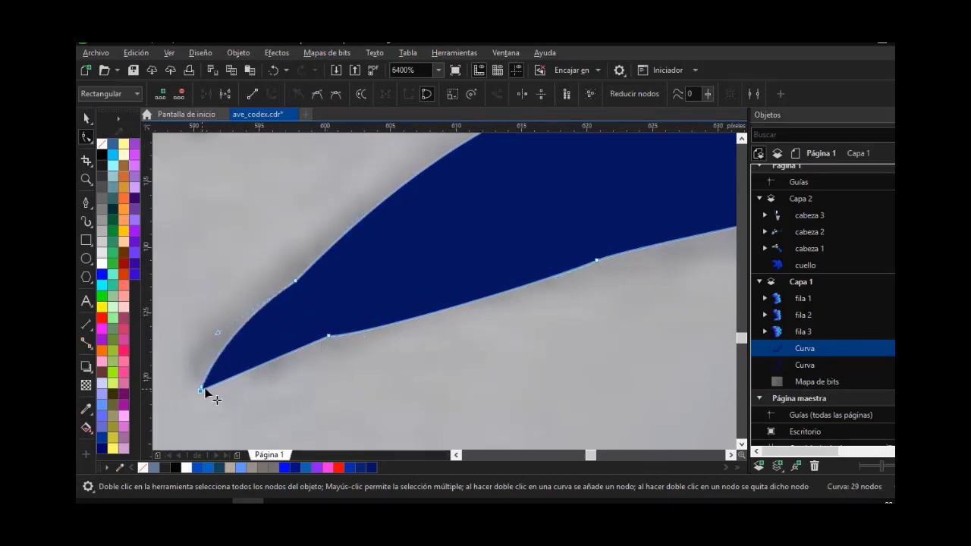
pyautogui.moveTo(201, 390); pyautogui.dragTo(205, 389)
pyautogui.moveTo(276, 356); pyautogui.dragTo(277, 358)
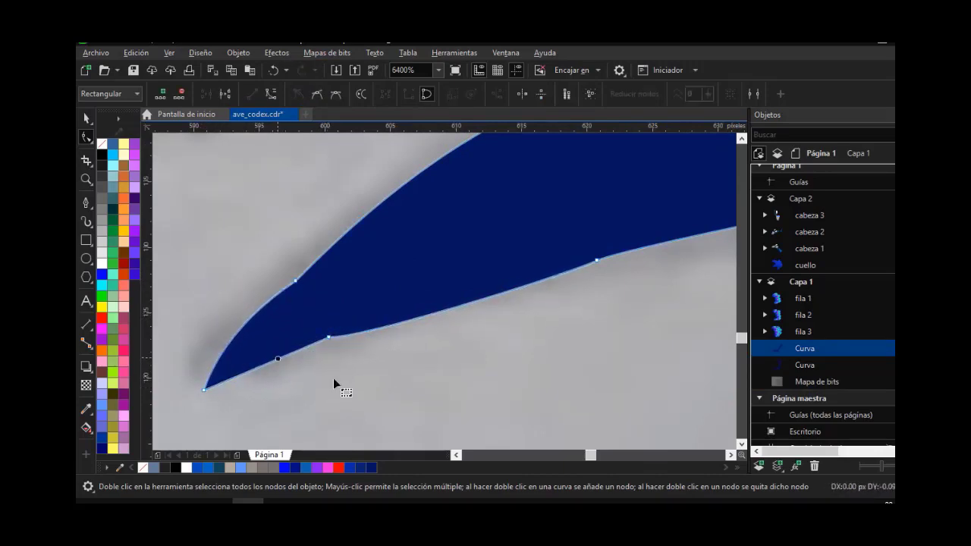
# Convert the straight segment under the lowest front toe's tip to a curve
pyautogui.click(335, 382)
pyautogui.click(291, 344)
pyautogui.click(328, 337)
pyautogui.click(329, 337)
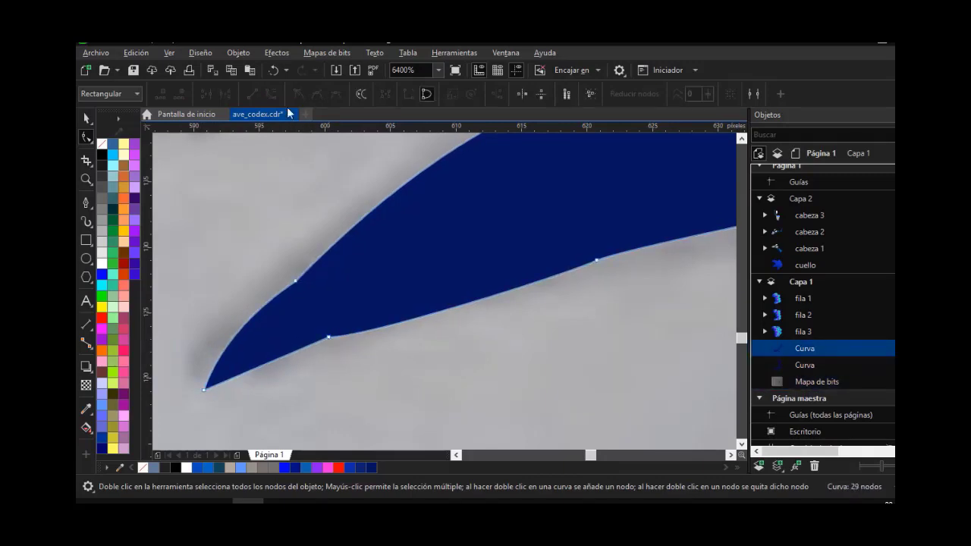
pyautogui.moveTo(174, 311); pyautogui.dragTo(373, 417)
pyautogui.click(213, 386)
pyautogui.click(213, 385)
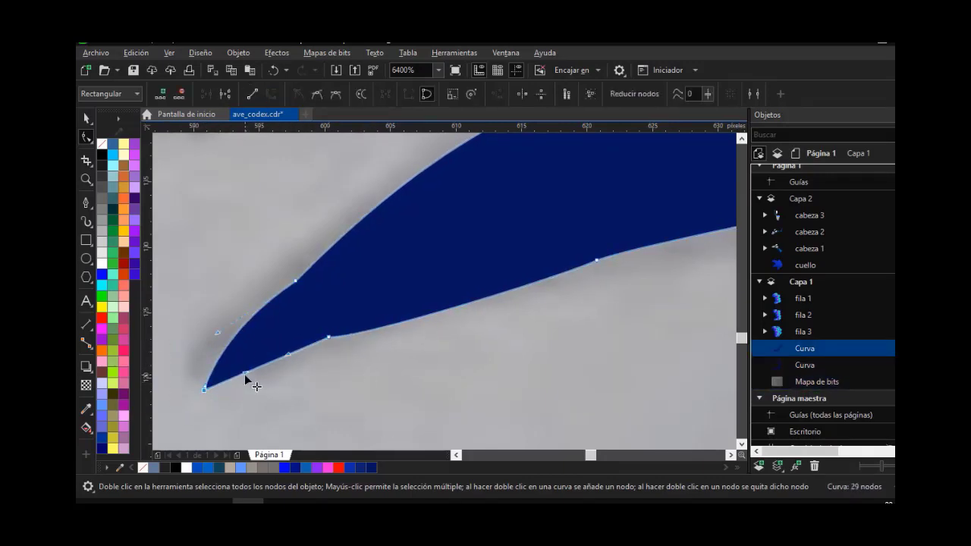
# Shape the lowest front toe's tip into a hooked claw with a rounded knuckle above and a curved underside
pyautogui.moveTo(245, 372); pyautogui.dragTo(355, 361)
pyautogui.moveTo(296, 282); pyautogui.dragTo(297, 300)
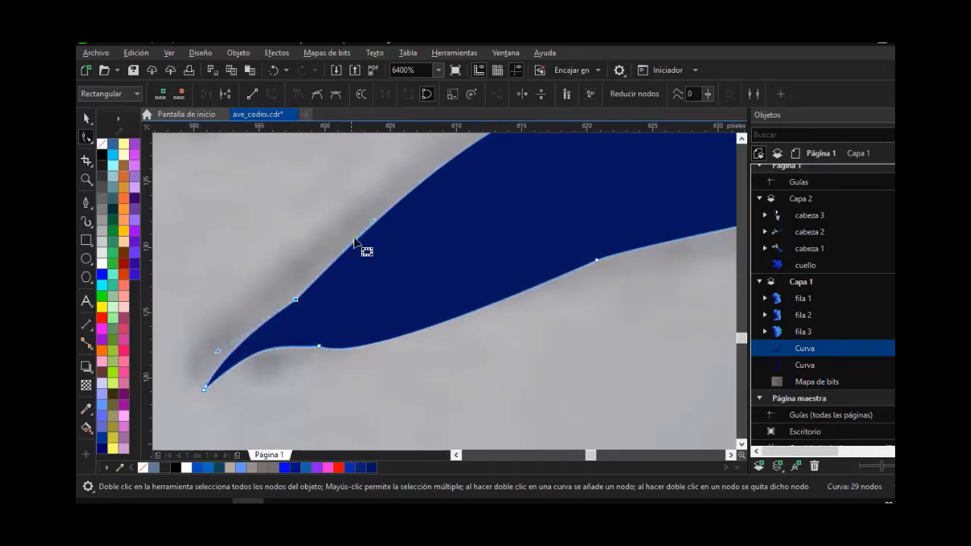
pyautogui.moveTo(373, 221); pyautogui.dragTo(299, 281)
pyautogui.moveTo(320, 346); pyautogui.dragTo(320, 334)
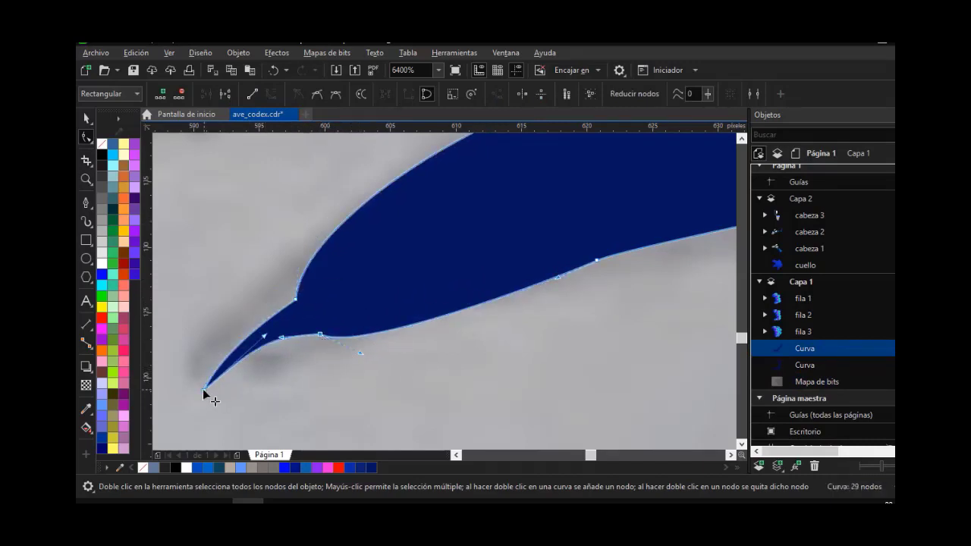
pyautogui.moveTo(204, 390); pyautogui.dragTo(230, 385)
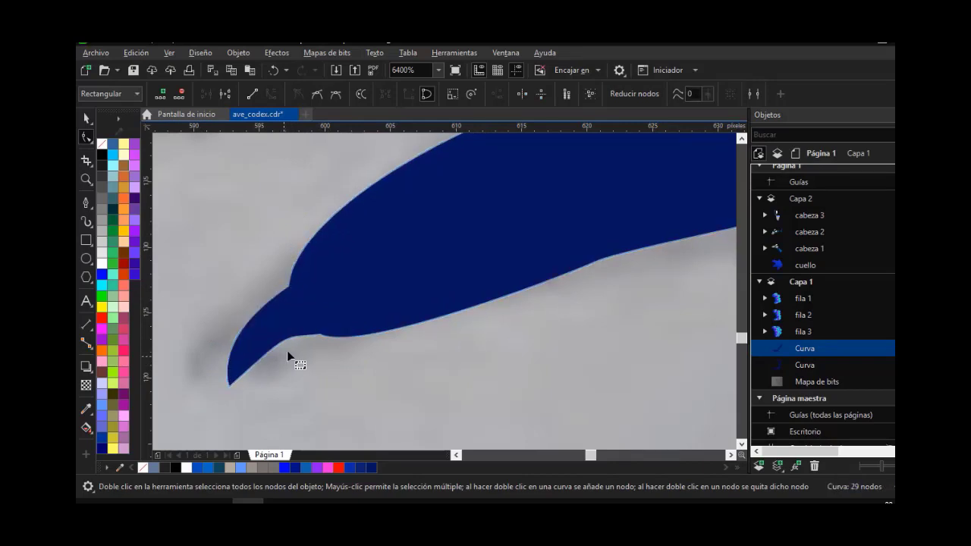
# Add two nodes on the lowest front toe's upper edge and pull them inward to form a rounded joint and a narrower base
pyautogui.scroll(-1, 349, 334)
pyautogui.scroll(1, 345, 287)
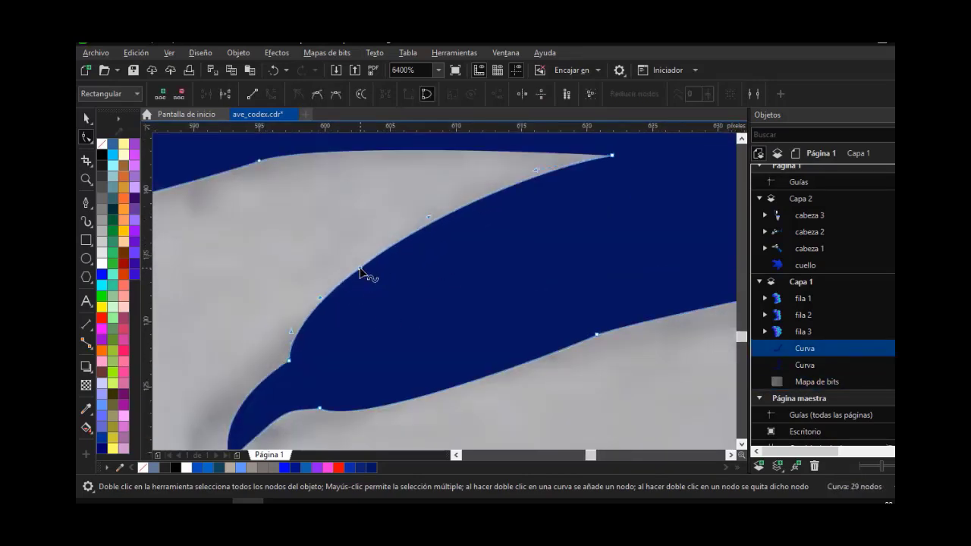
pyautogui.doubleClick(363, 269)
pyautogui.moveTo(363, 269); pyautogui.dragTo(399, 304)
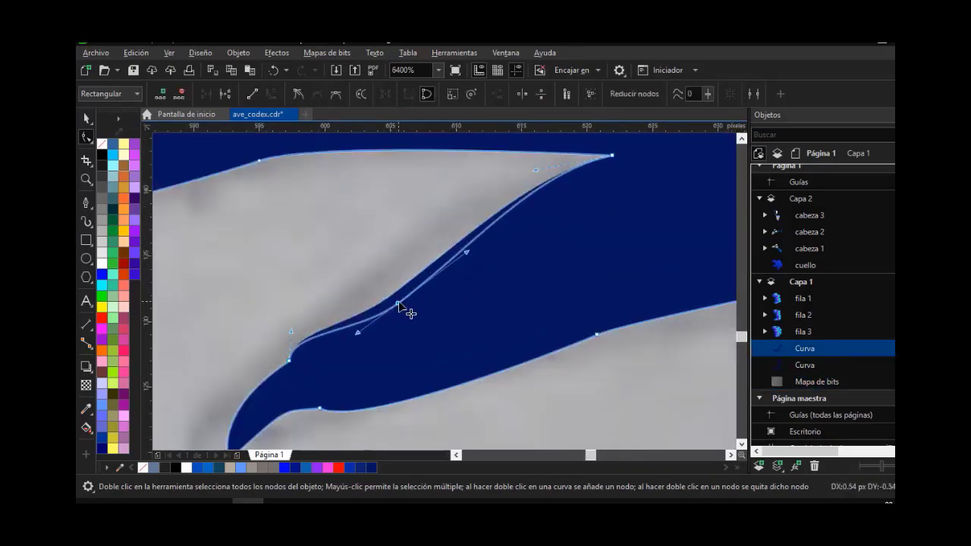
pyautogui.moveTo(358, 334); pyautogui.dragTo(353, 307)
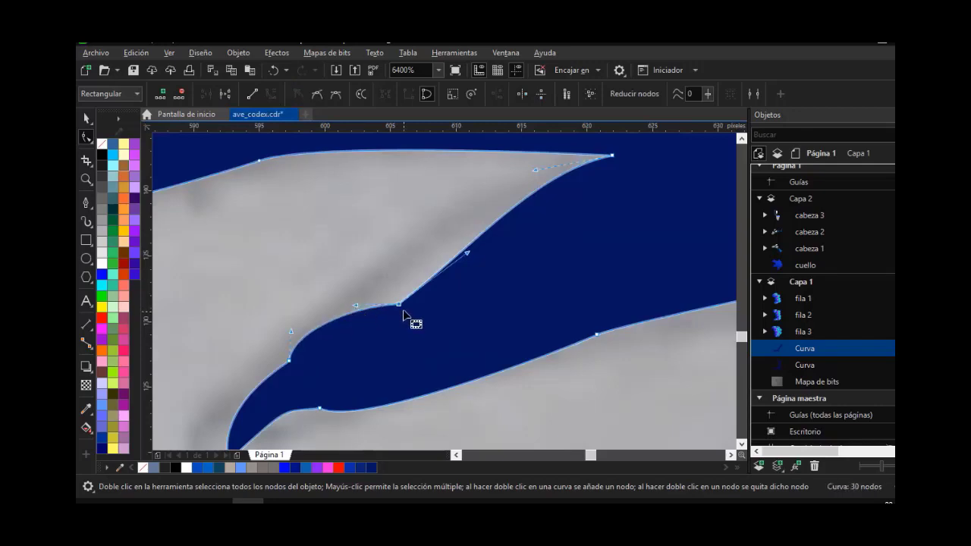
pyautogui.doubleClick(496, 221)
pyautogui.moveTo(496, 222); pyautogui.dragTo(531, 227)
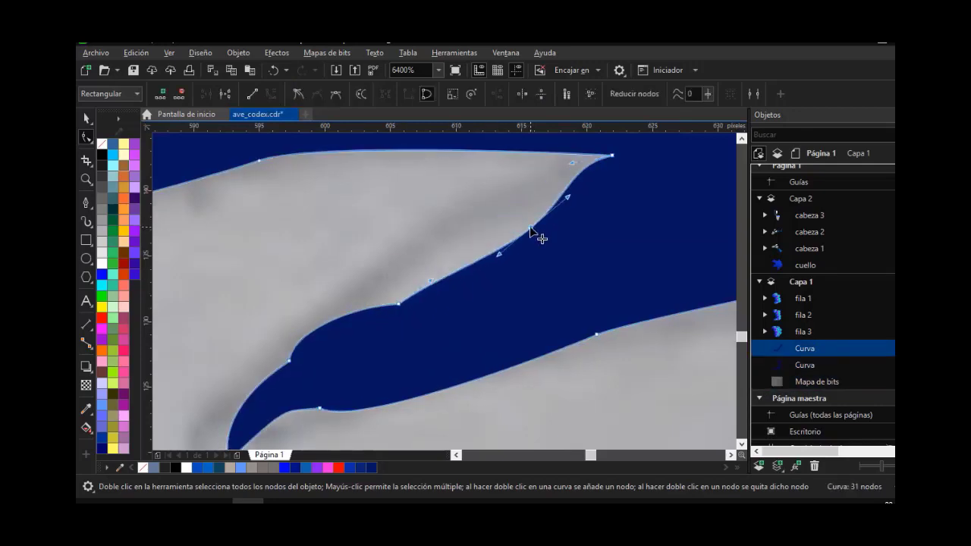
pyautogui.click(415, 289)
pyautogui.click(411, 305)
# Add a node on the underside of the lowest front toe and shape the edge into a rounded pad behind the claw
pyautogui.click(430, 401)
pyautogui.click(441, 389)
pyautogui.doubleClick(441, 391)
pyautogui.moveTo(441, 391); pyautogui.dragTo(421, 402)
pyautogui.scroll(-2, 558, 354)
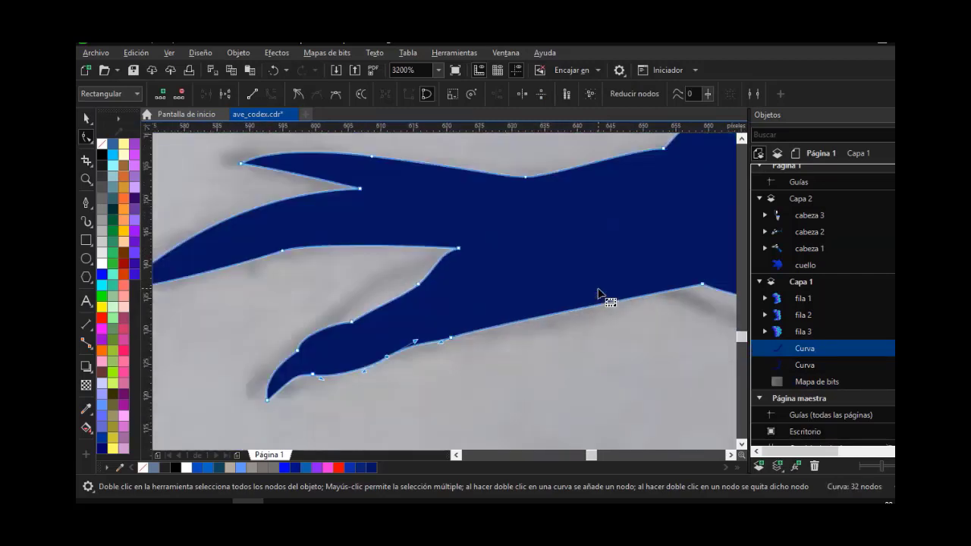
# Arch the sole between the lowest front toe and the hind toe upward, deleting the surplus nodes at both ends of the arch
pyautogui.moveTo(570, 309); pyautogui.dragTo(632, 259)
pyautogui.scroll(-2, 622, 261)
pyautogui.scroll(2, 645, 252)
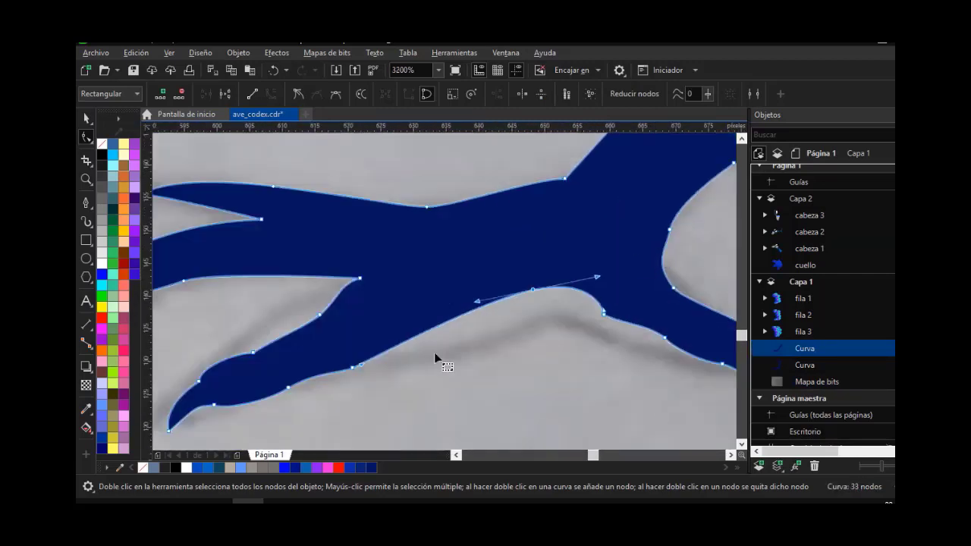
pyautogui.moveTo(363, 364); pyautogui.dragTo(472, 354)
pyautogui.click(405, 356)
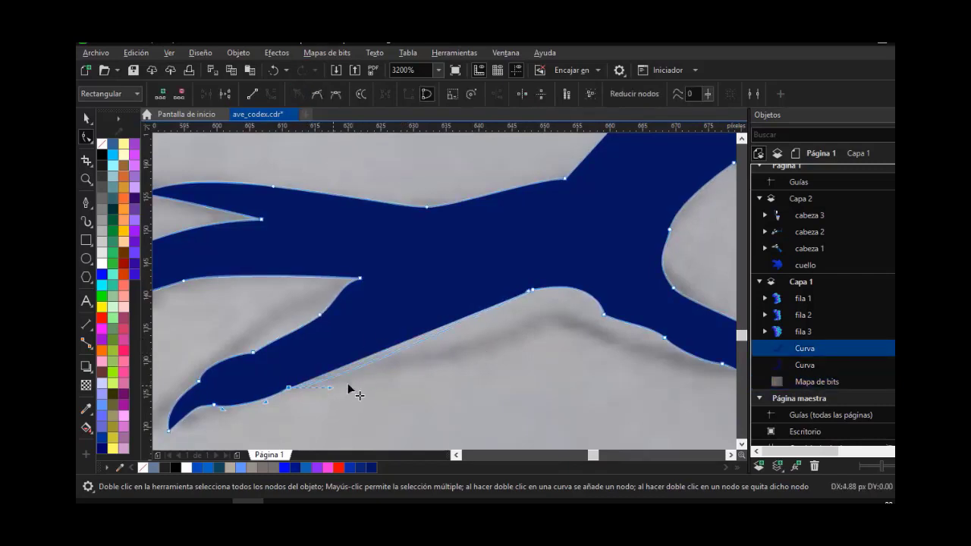
pyautogui.click(605, 313)
pyautogui.press('Delete')
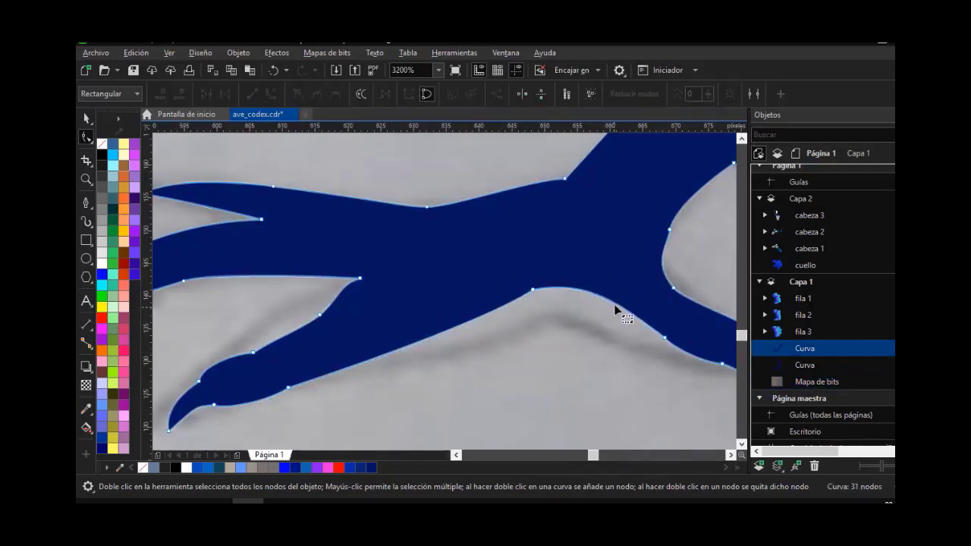
# Nudge the lowest front toe's upper joint node toward the foot and add nodes along both edges of the middle front toe
pyautogui.scroll(-1, 518, 280)
pyautogui.click(85, 119)
pyautogui.click(430, 220)
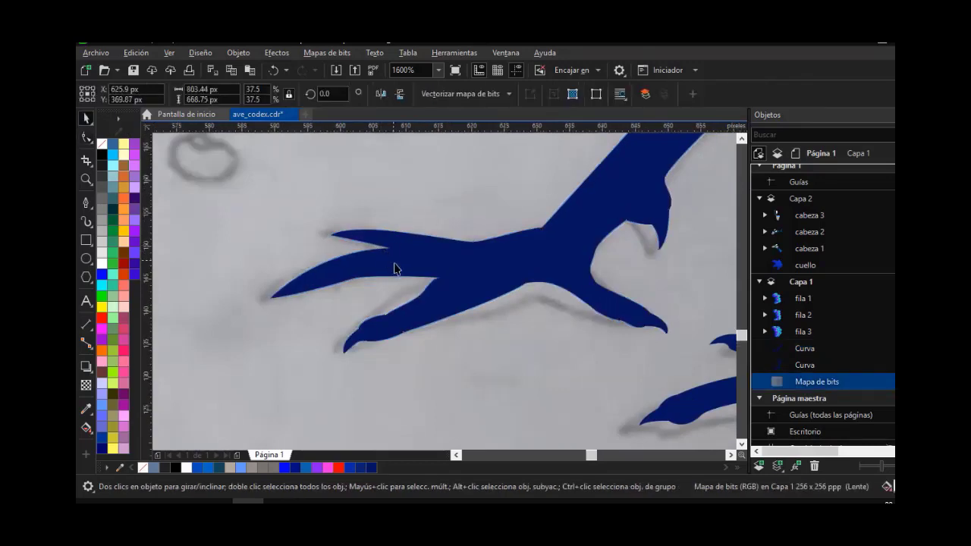
pyautogui.scroll(1, 396, 262)
pyautogui.click(256, 294)
pyautogui.click(86, 137)
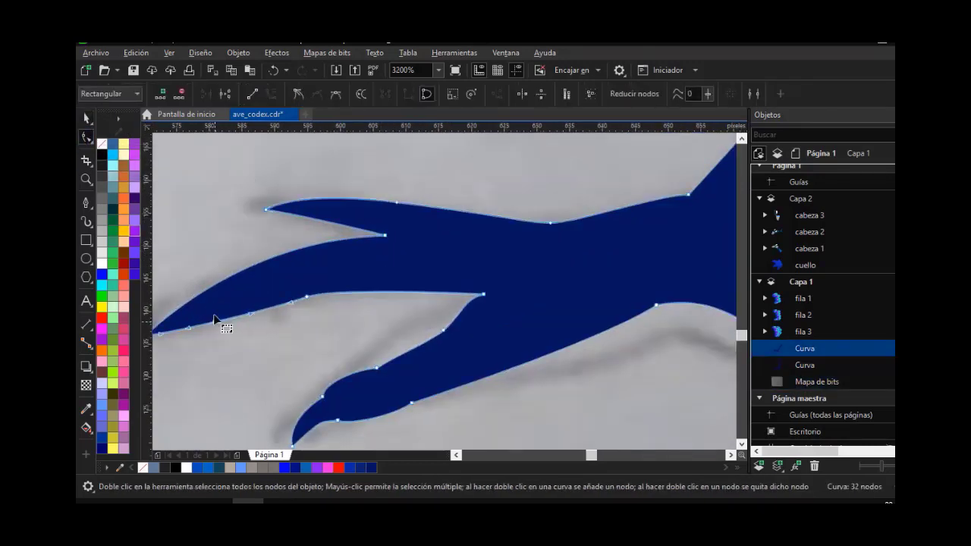
pyautogui.moveTo(382, 369); pyautogui.dragTo(390, 365)
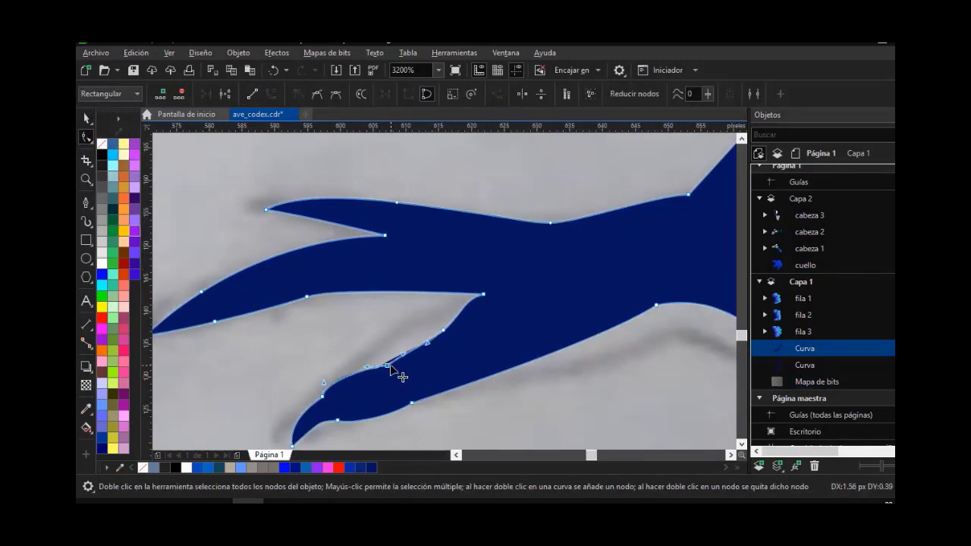
pyautogui.click(377, 350)
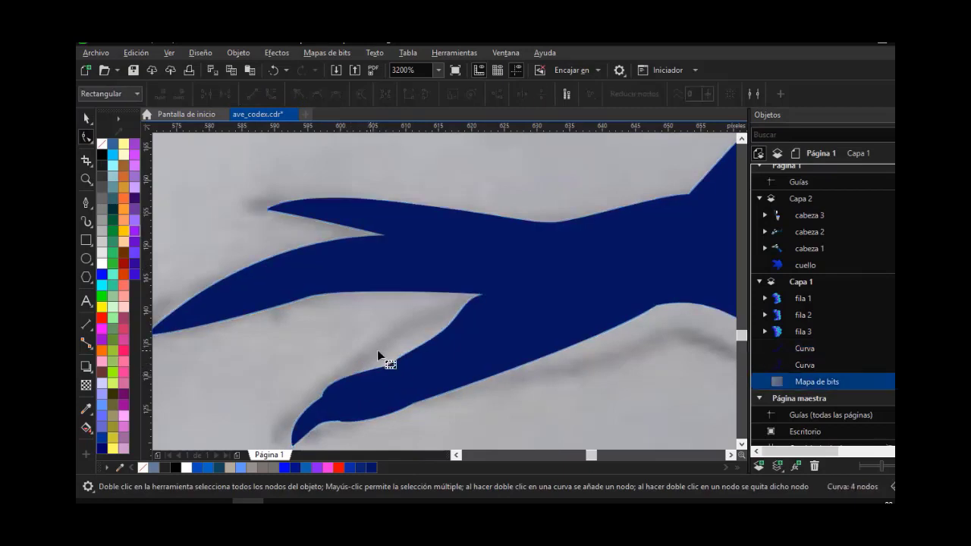
pyautogui.click(213, 325)
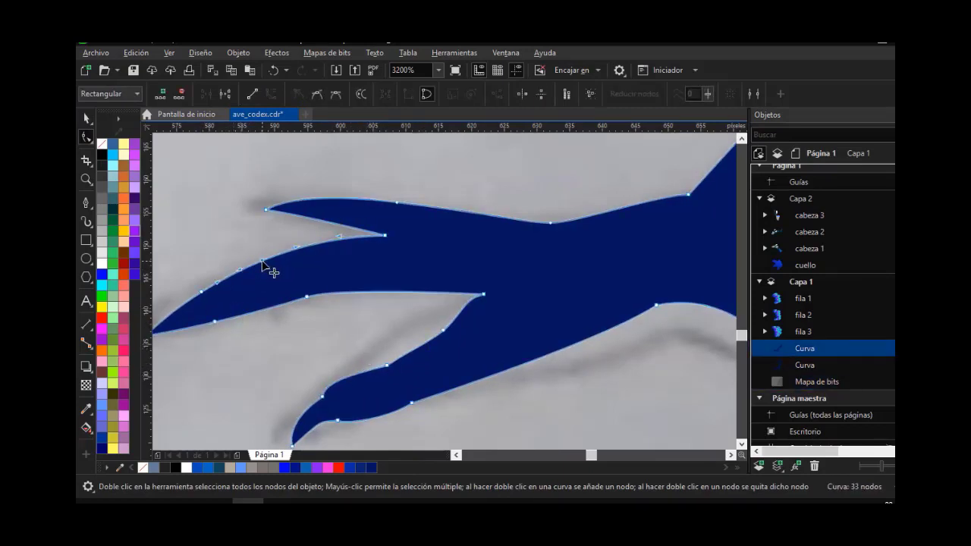
pyautogui.doubleClick(262, 261)
# Hook the middle front toe's tip by curving its underside inward, and bow the upper edge behind it into a knuckle
pyautogui.scroll(-1, 277, 264)
pyautogui.scroll(1, 220, 274)
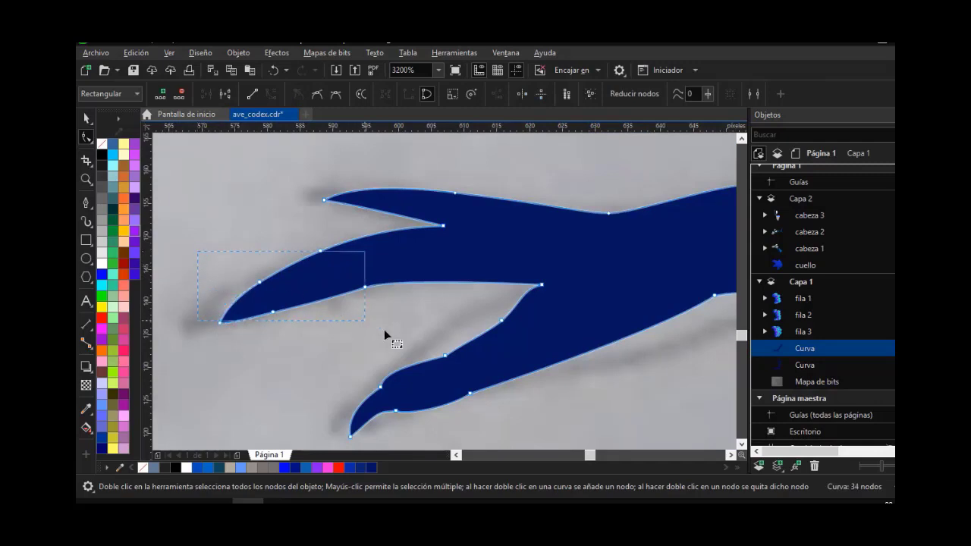
pyautogui.click(237, 336)
pyautogui.scroll(1, 238, 336)
pyautogui.click(212, 307)
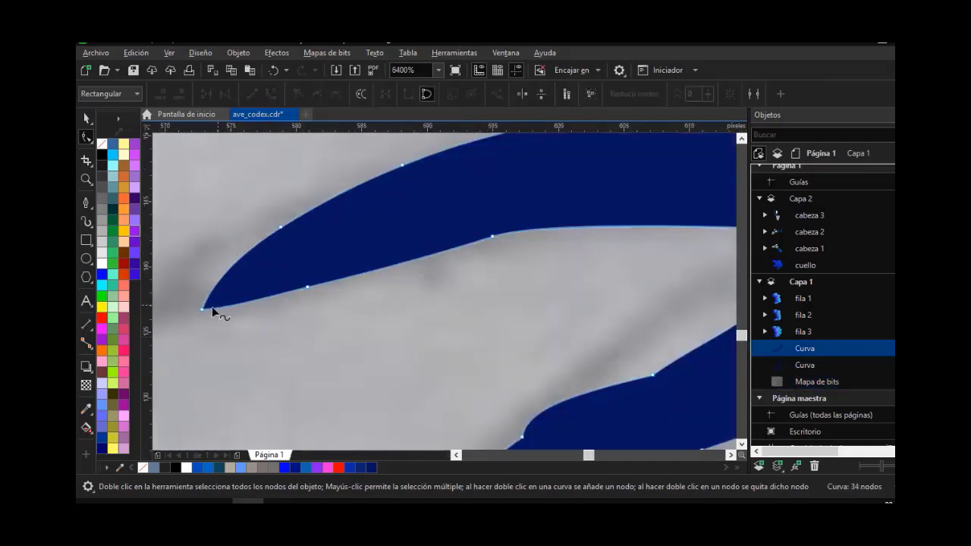
pyautogui.moveTo(228, 315); pyautogui.dragTo(254, 275)
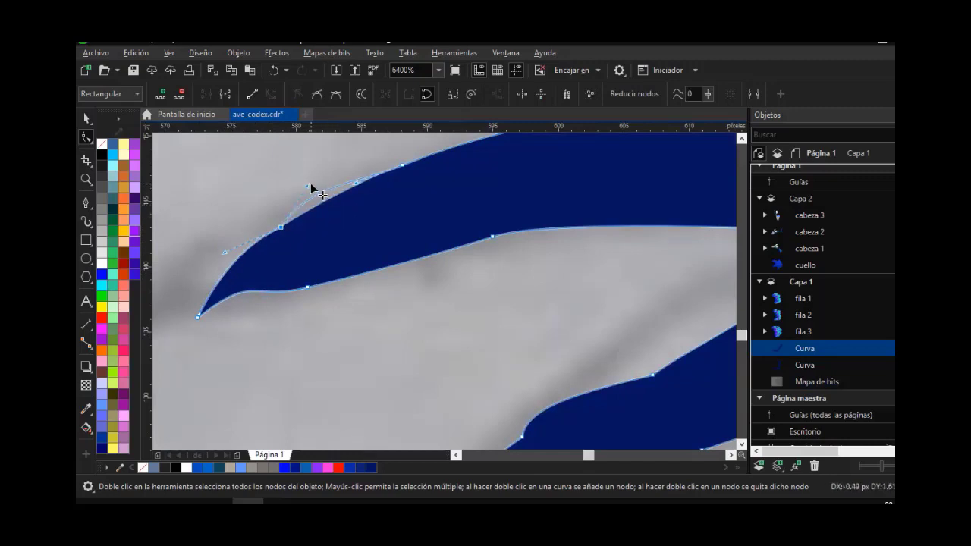
pyautogui.moveTo(309, 185); pyautogui.dragTo(307, 183)
# Raise the node beneath the middle front toe's claw, round the underside behind it, and shorten the tip slightly
pyautogui.moveTo(307, 286); pyautogui.dragTo(305, 264)
pyautogui.moveTo(254, 281); pyautogui.dragTo(263, 268)
pyautogui.click(306, 265)
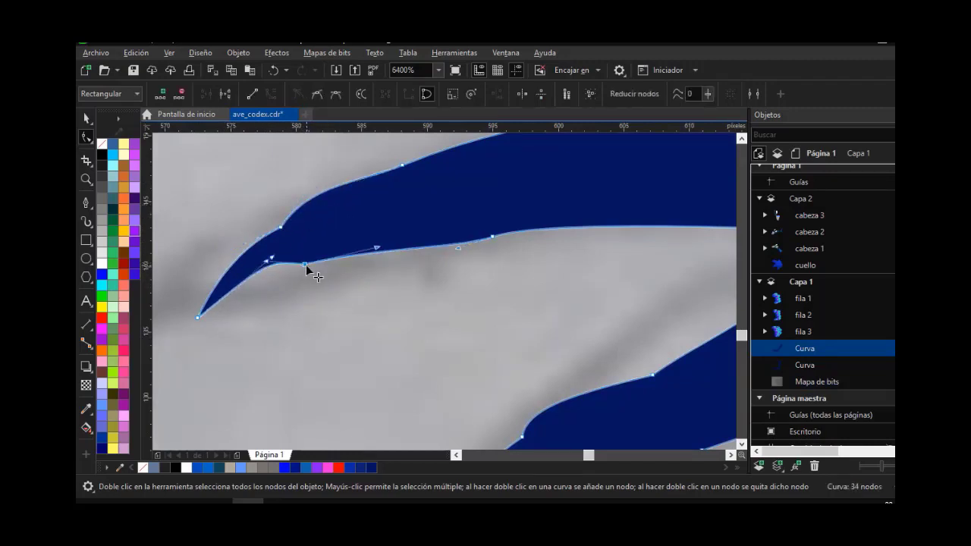
pyautogui.moveTo(377, 247); pyautogui.dragTo(389, 265)
pyautogui.moveTo(198, 317); pyautogui.dragTo(218, 311)
pyautogui.moveTo(293, 251)
pyautogui.mouseDown()
pyautogui.moveTo(258, 279)
pyautogui.moveTo(285, 267)
pyautogui.mouseUp()
# Shift the middle front toe's upper joint node toward the foot and its underside joint node toward the claw
pyautogui.scroll(-1, 344, 276)
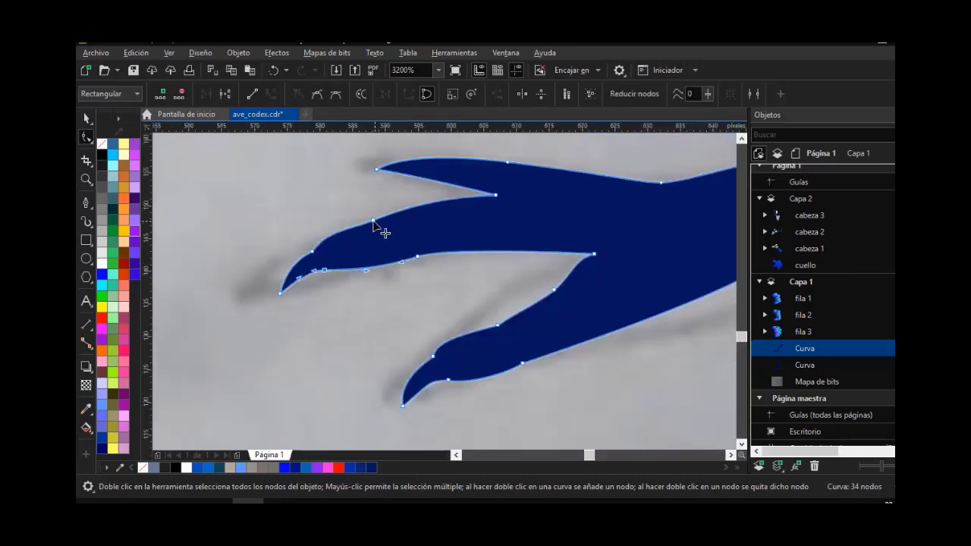
pyautogui.moveTo(374, 222); pyautogui.dragTo(381, 223)
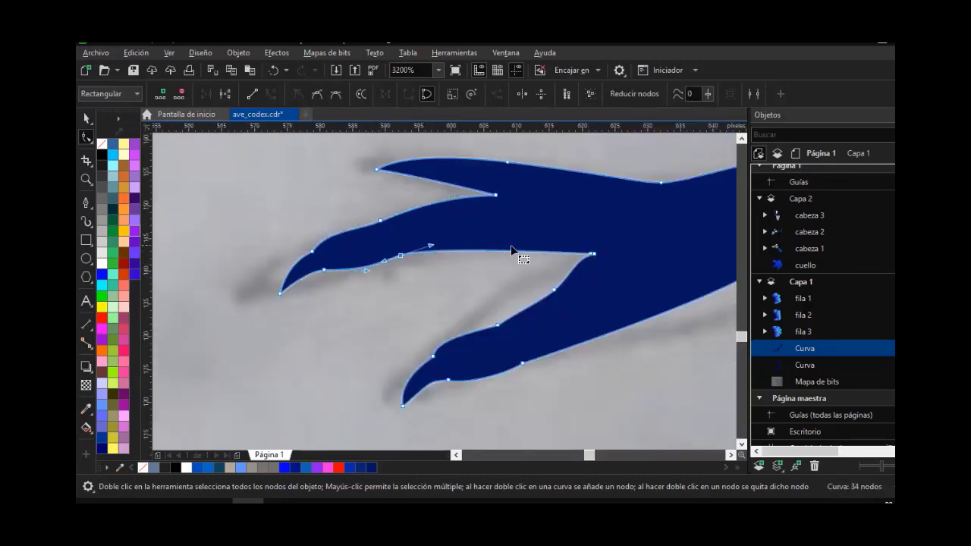
pyautogui.click(485, 247)
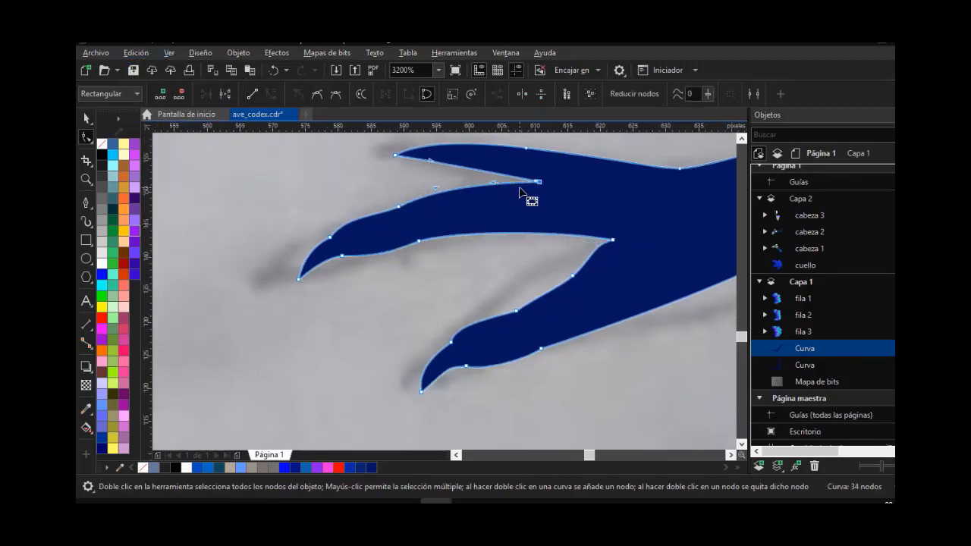
# Deepen the notch between the middle and upper front toes and bulge the middle toe's underside into a pad behind the claw
pyautogui.scroll(1, 519, 190)
pyautogui.moveTo(559, 178); pyautogui.dragTo(596, 182)
pyautogui.scroll(-1, 418, 252)
pyautogui.scroll(1, 300, 278)
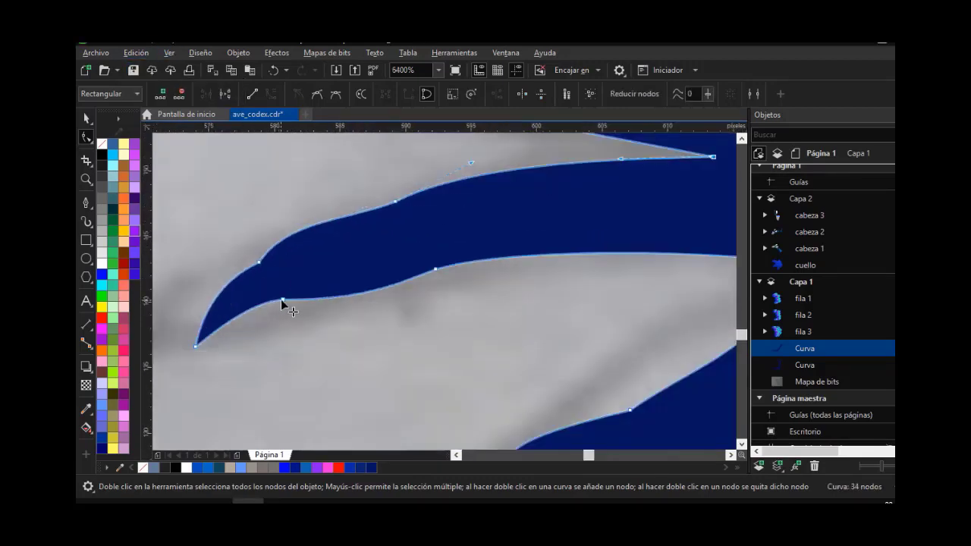
pyautogui.moveTo(332, 317); pyautogui.dragTo(331, 318)
pyautogui.click(331, 314)
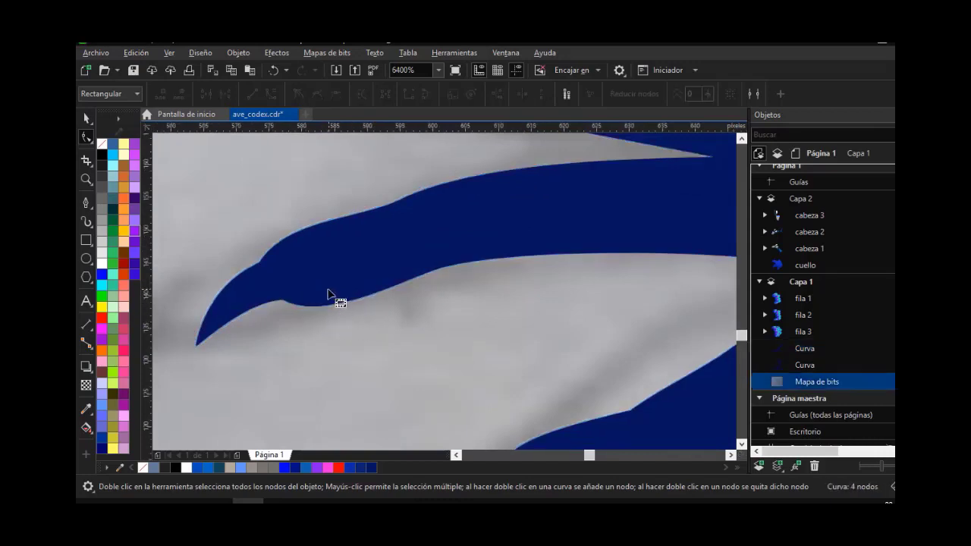
# Raise the upper front toe's tip and add nodes along its upper and lower edges to outline the claw and joint
pyautogui.scroll(-1, 329, 287)
pyautogui.scroll(1, 436, 160)
pyautogui.click(424, 205)
pyautogui.moveTo(283, 224); pyautogui.dragTo(290, 196)
pyautogui.doubleClick(383, 218)
pyautogui.moveTo(384, 218); pyautogui.dragTo(349, 228)
pyautogui.doubleClick(368, 194)
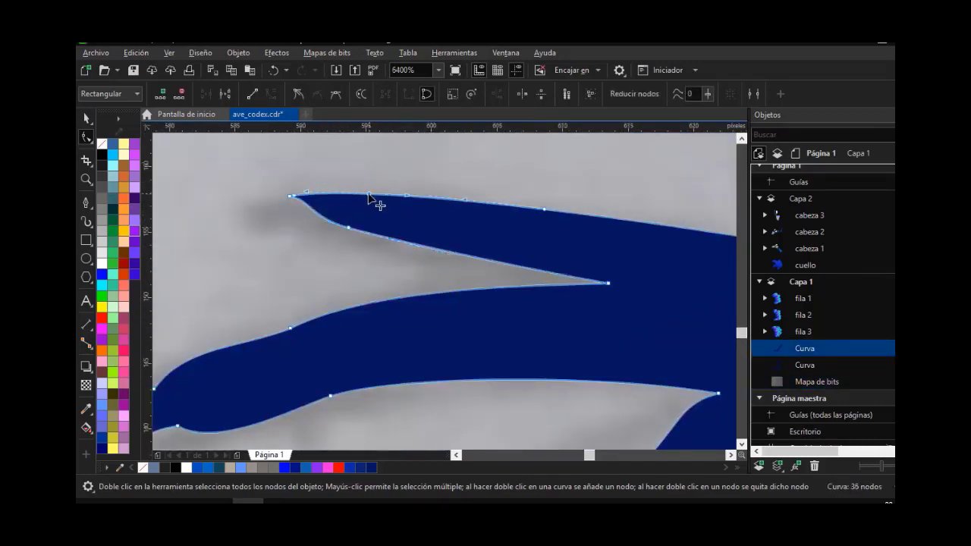
pyautogui.moveTo(368, 194); pyautogui.dragTo(378, 180)
pyautogui.doubleClick(452, 195)
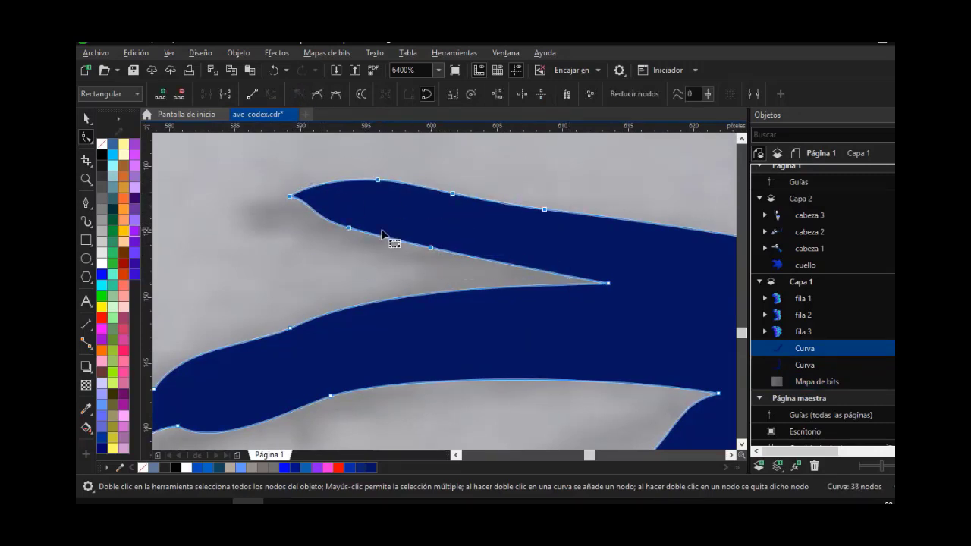
# Shape the upper front toe's tip into a slender claw by moving its edge nodes and curving the segments above and below
pyautogui.moveTo(289, 195); pyautogui.dragTo(292, 188)
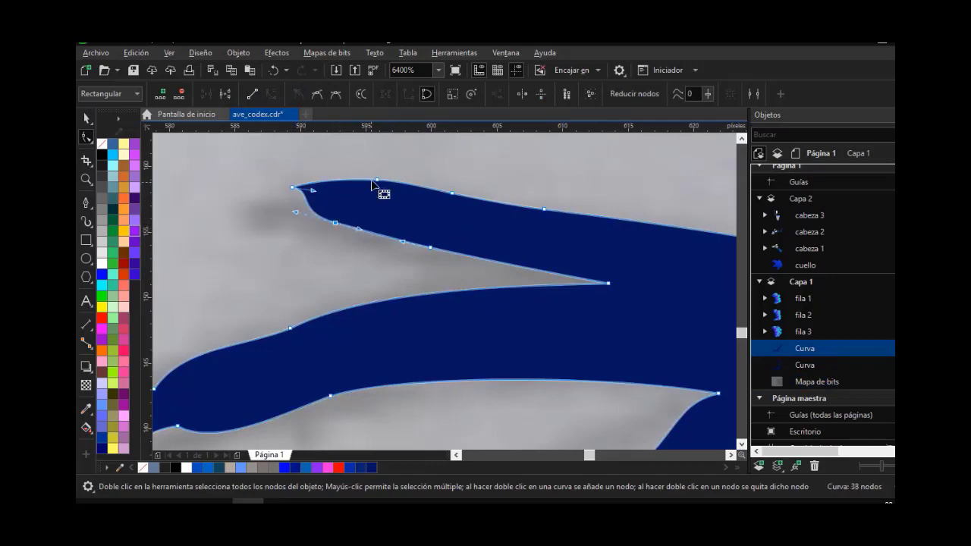
pyautogui.moveTo(377, 180); pyautogui.dragTo(355, 187)
pyautogui.scroll(2, 297, 171)
pyautogui.moveTo(278, 225); pyautogui.dragTo(336, 179)
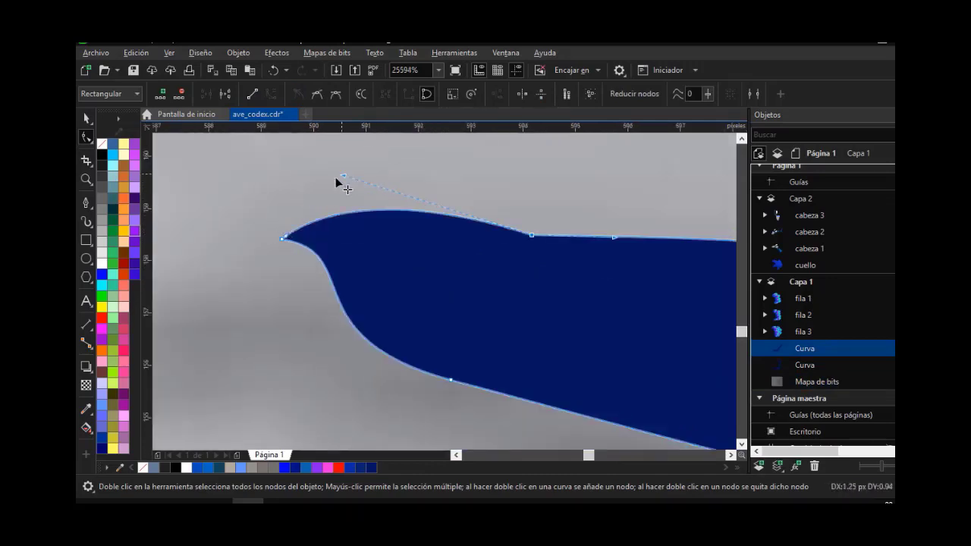
pyautogui.moveTo(451, 380); pyautogui.dragTo(475, 350)
pyautogui.moveTo(319, 311); pyautogui.dragTo(418, 264)
pyautogui.scroll(-1, 427, 270)
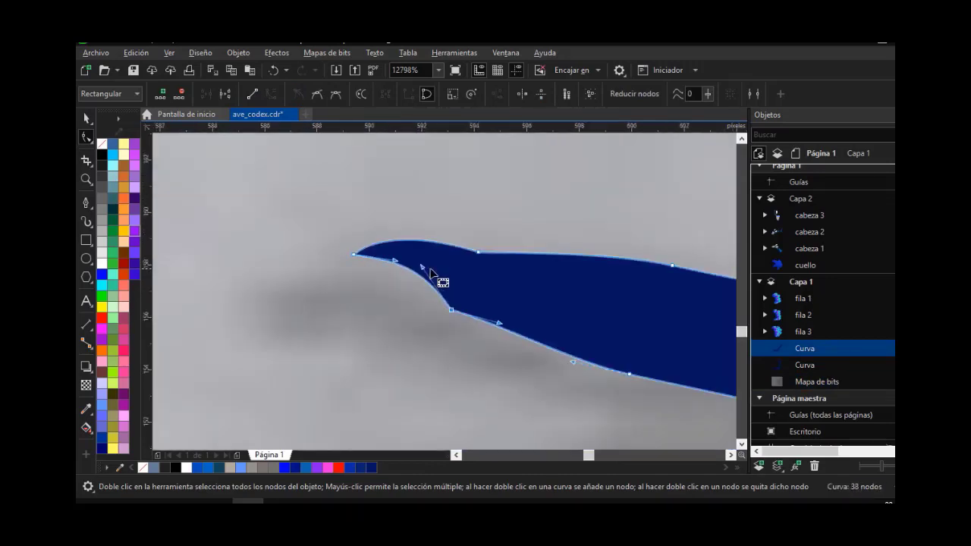
# Bow the upper front toe's edge behind the claw into a rounded knuckle and swell the underside into a pad
pyautogui.moveTo(499, 326); pyautogui.dragTo(466, 314)
pyautogui.moveTo(520, 253); pyautogui.dragTo(522, 223)
pyautogui.scroll(-2, 506, 232)
pyautogui.scroll(1, 540, 256)
pyautogui.scroll(2, 402, 239)
pyautogui.click(386, 287)
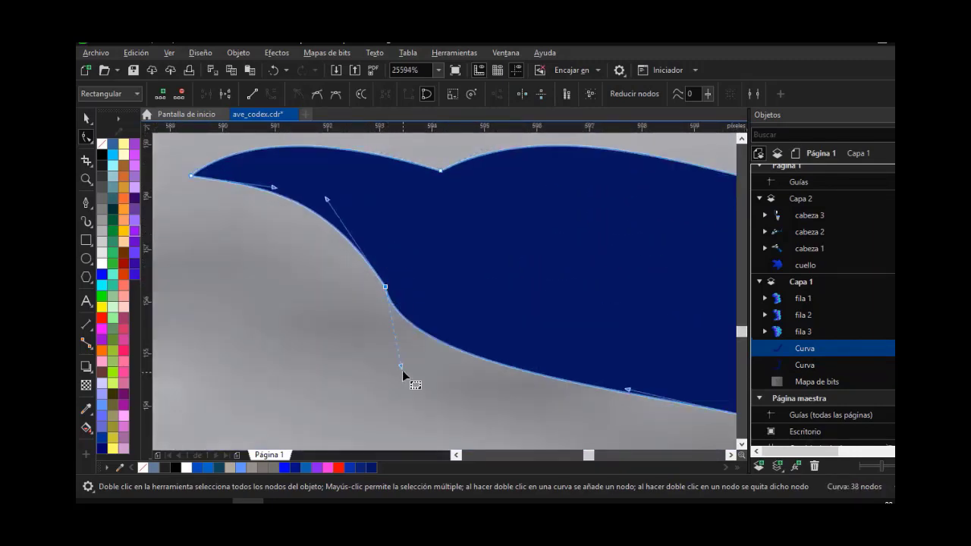
pyautogui.moveTo(400, 367); pyautogui.dragTo(393, 416)
# Extend the upper front toe's claw tip slightly outward and raise the node where the claw meets the knuckle
pyautogui.moveTo(192, 176); pyautogui.dragTo(181, 192)
pyautogui.scroll(-1, 308, 199)
pyautogui.scroll(1, 377, 155)
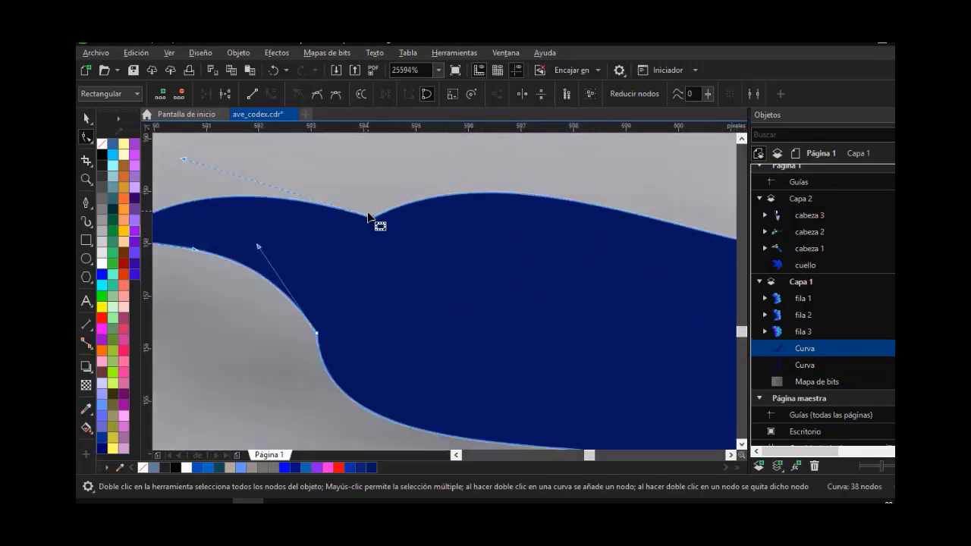
pyautogui.moveTo(372, 215); pyautogui.dragTo(379, 201)
pyautogui.scroll(-1, 379, 201)
# Move the upper front toe's joint nodes toward the claw and smooth the upper edge behind them, removing the extra node
pyautogui.scroll(-1, 520, 207)
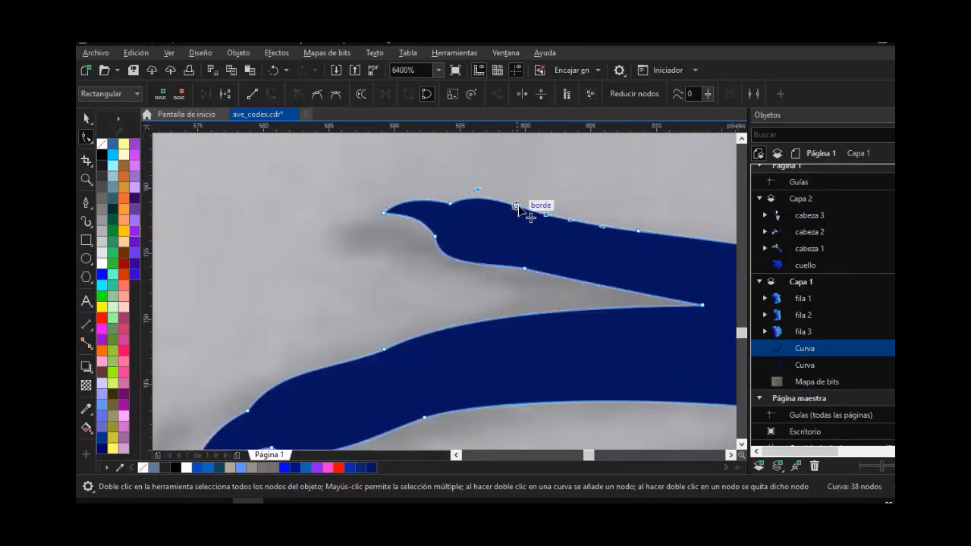
pyautogui.scroll(-2, 611, 227)
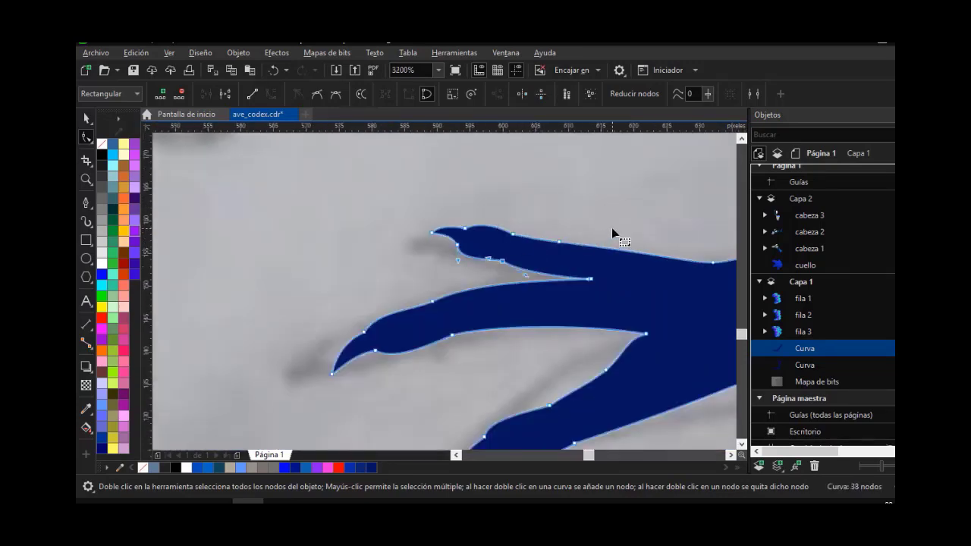
pyautogui.scroll(1, 512, 266)
pyautogui.scroll(1, 448, 226)
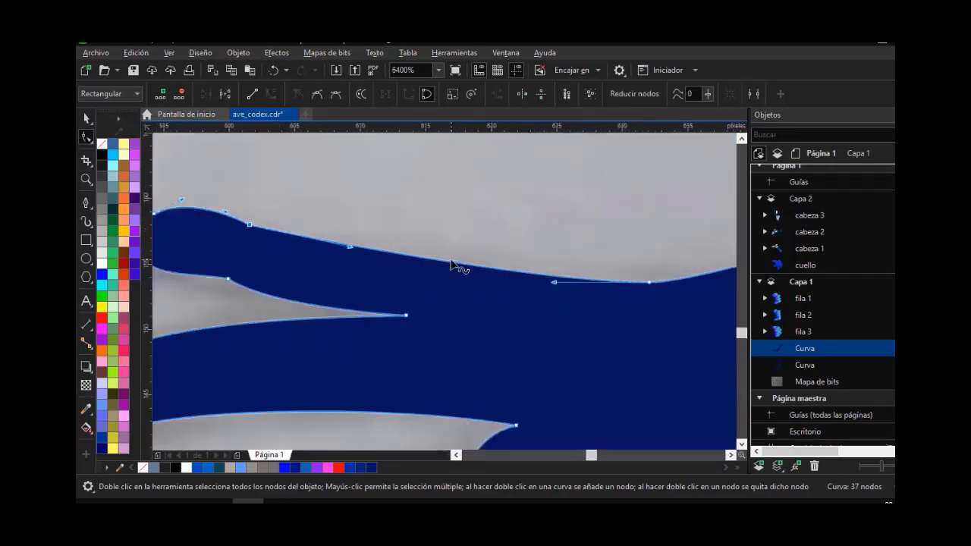
pyautogui.moveTo(364, 258); pyautogui.dragTo(507, 235)
pyautogui.click(649, 283)
pyautogui.scroll(-3, 378, 228)
pyautogui.click(85, 119)
pyautogui.scroll(-1, 472, 228)
pyautogui.click(665, 209)
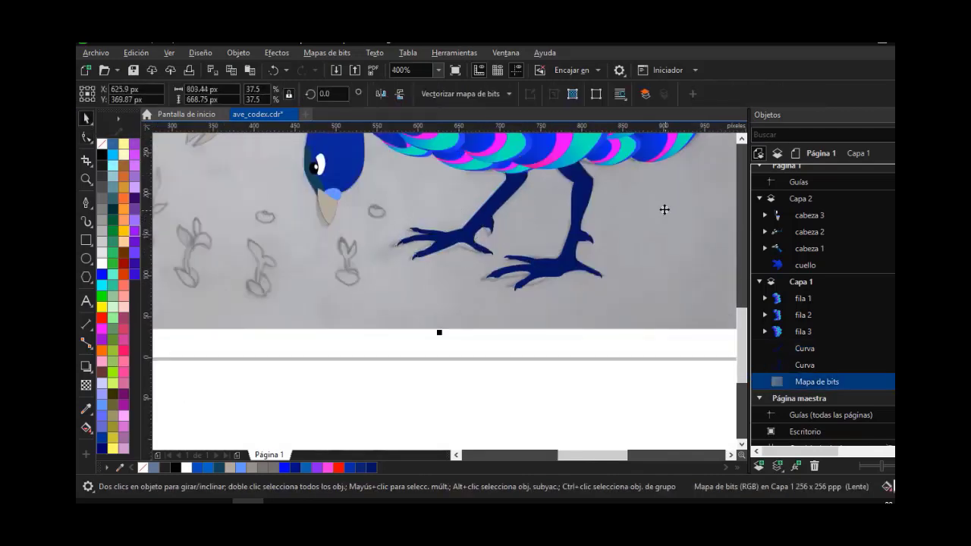
# Draw an open curve across the base of the right foot's rear claw with the Pen tool
pyautogui.scroll(1, 537, 284)
pyautogui.scroll(1, 666, 244)
pyautogui.click(616, 273)
pyautogui.scroll(2, 670, 285)
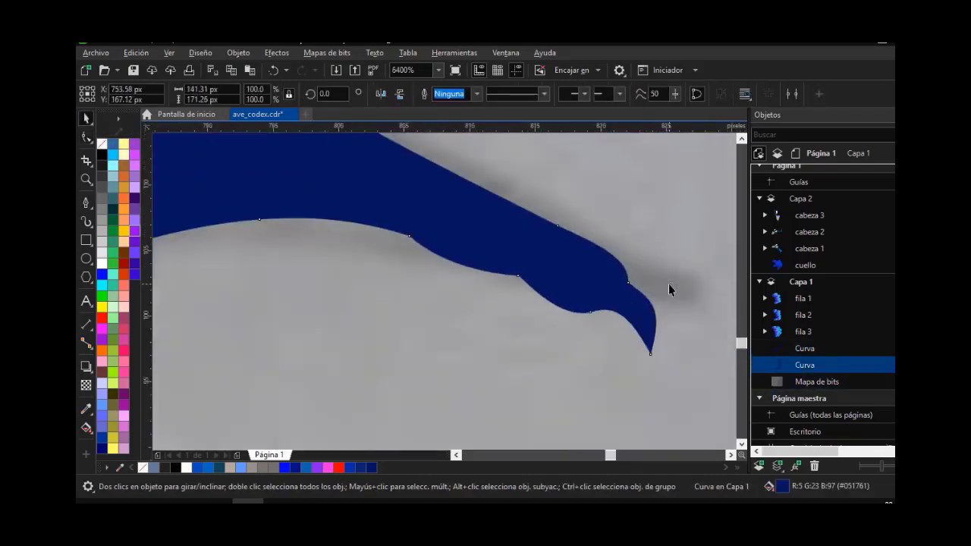
pyautogui.click(88, 202)
pyautogui.scroll(1, 646, 304)
pyautogui.click(656, 270)
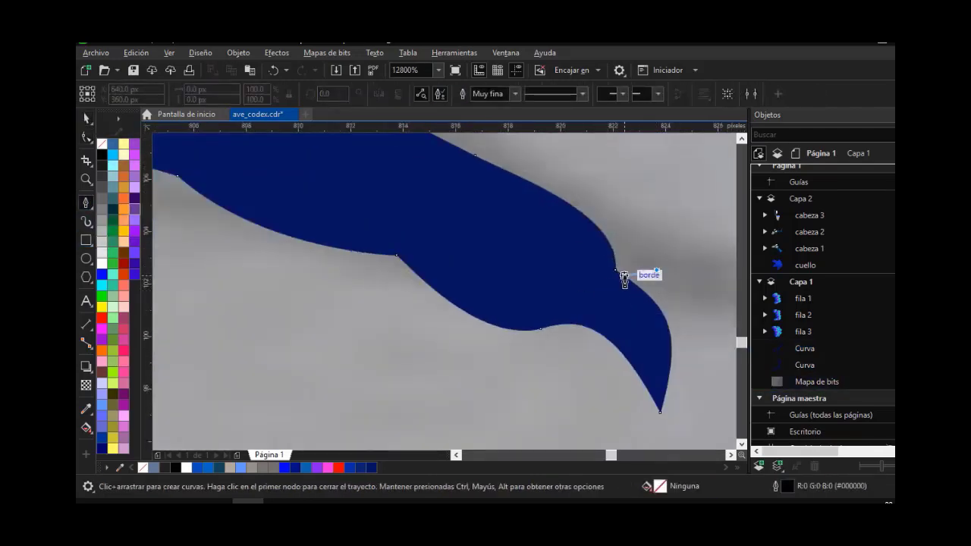
pyautogui.moveTo(608, 274); pyautogui.dragTo(590, 288)
pyautogui.moveTo(567, 322); pyautogui.dragTo(571, 338)
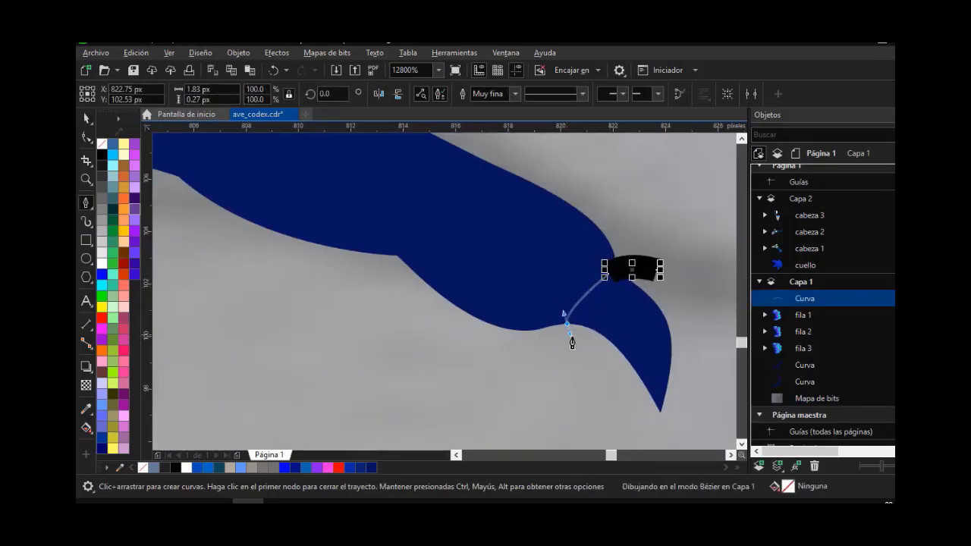
pyautogui.moveTo(583, 372); pyautogui.dragTo(582, 372)
# Remove the drawn curve's middle node and adjust its end node and handle into a smooth arc across the claw base
pyautogui.press('F10')
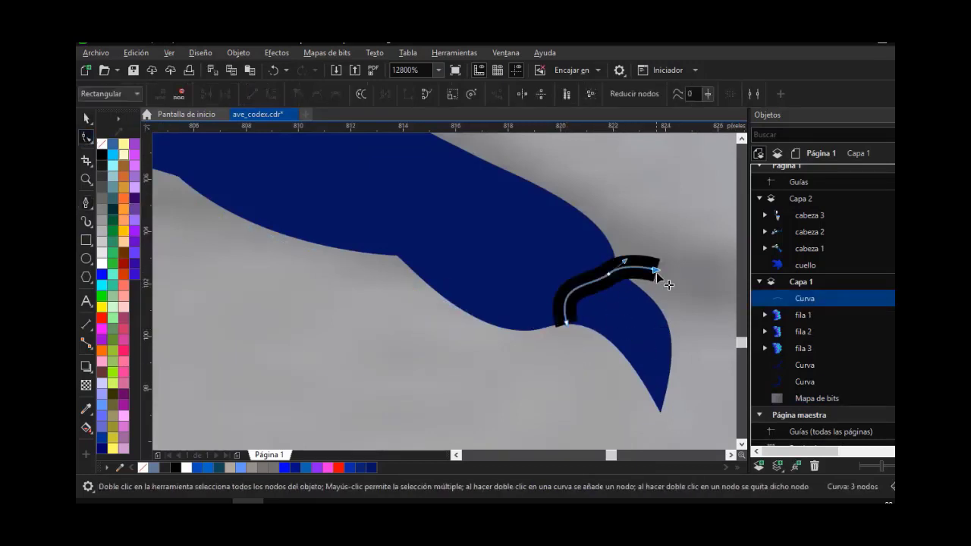
pyautogui.doubleClick(607, 275)
pyautogui.moveTo(567, 323); pyautogui.dragTo(578, 336)
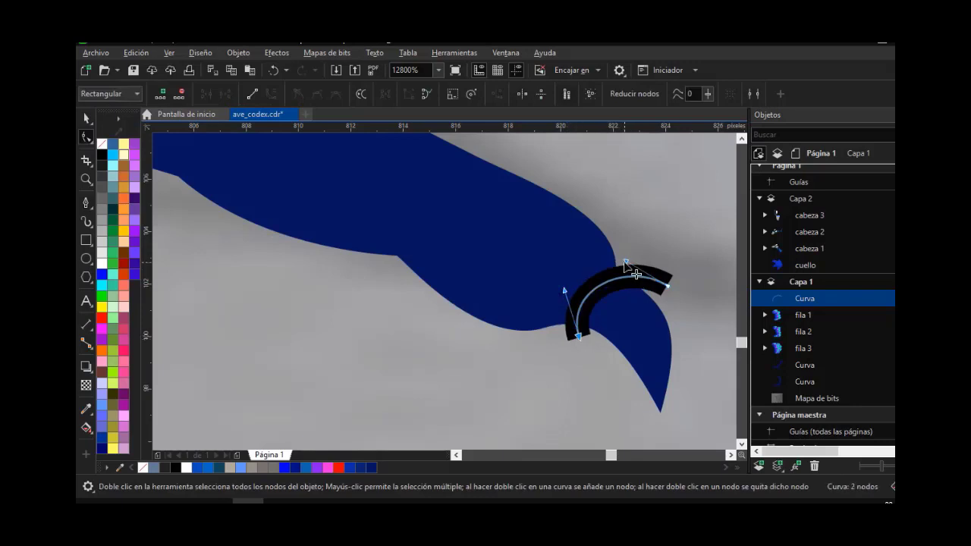
pyautogui.moveTo(627, 263); pyautogui.dragTo(616, 262)
# Create a separate rear claw shape from the area below the arc with Smart Fill and set its outline to Muy fina
pyautogui.click(88, 430)
pyautogui.click(131, 442)
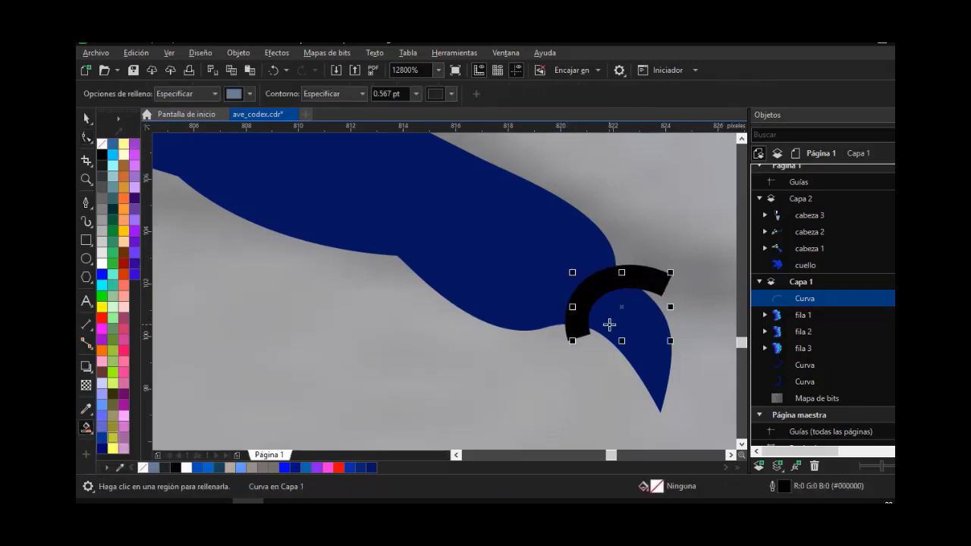
pyautogui.click(609, 323)
pyautogui.click(86, 119)
pyautogui.scroll(-1, 460, 283)
pyautogui.click(556, 261)
pyautogui.click(549, 282)
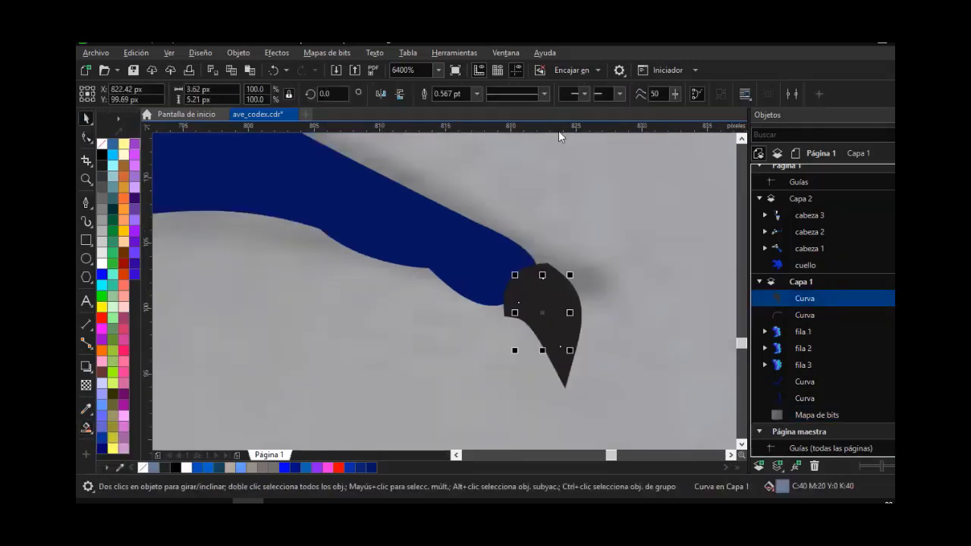
pyautogui.click(478, 94)
pyautogui.click(456, 116)
pyautogui.click(600, 226)
# Delete the dividing arc, then give the rear claw shape a white fill and no outline
pyautogui.click(566, 292)
pyautogui.click(563, 281)
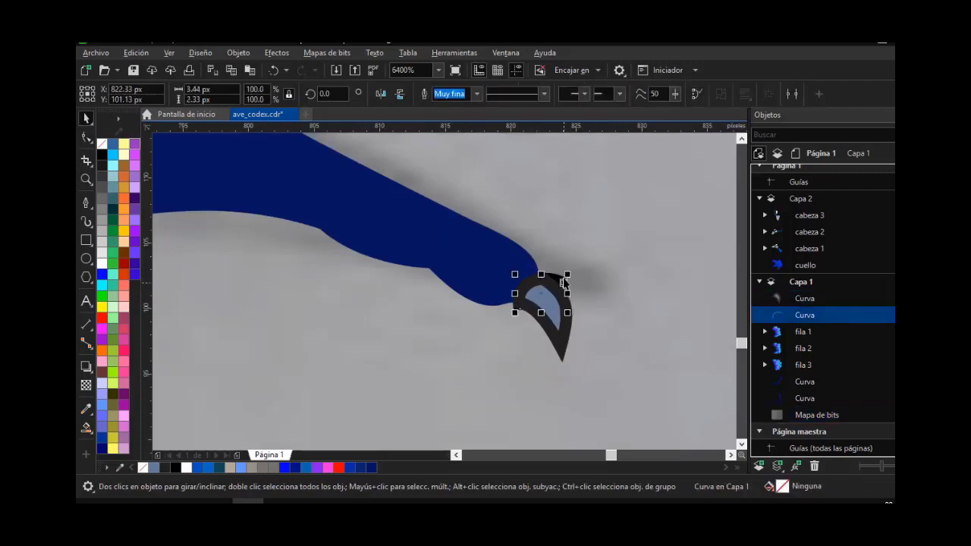
pyautogui.press('Delete')
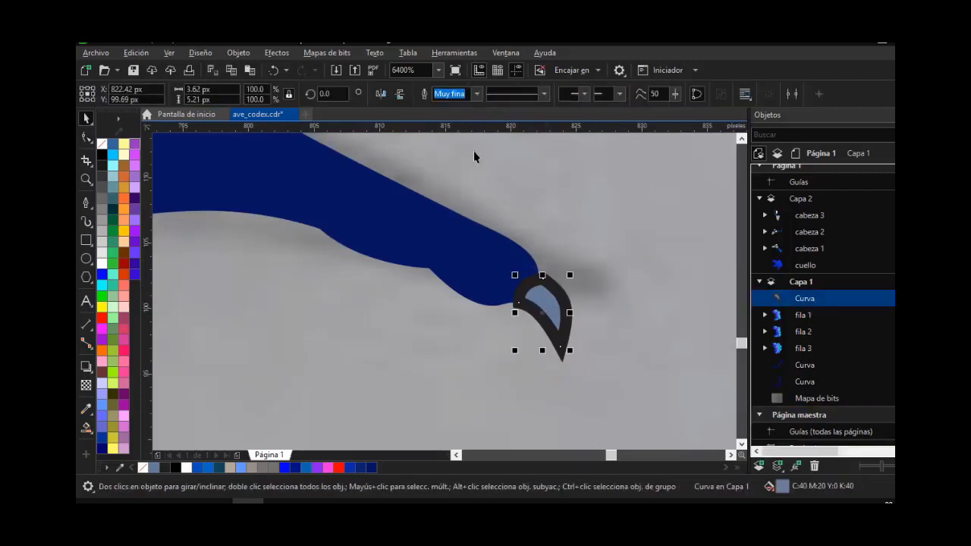
pyautogui.rightClick(102, 145)
pyautogui.click(102, 263)
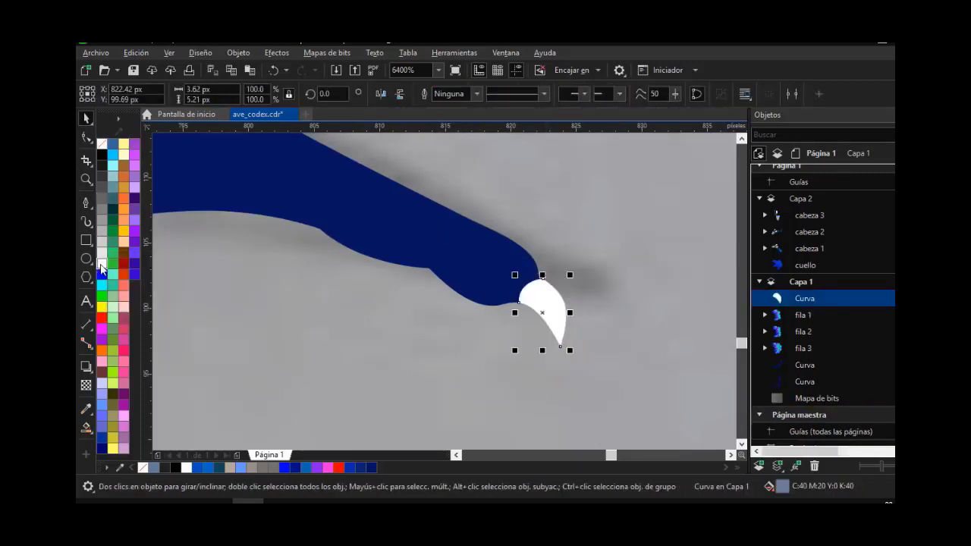
pyautogui.click(577, 269)
# Place a horizontally mirrored copy of the white claw over the tip of the right foot's lower front toe
pyautogui.scroll(-2, 367, 266)
pyautogui.scroll(-1, 316, 279)
pyautogui.scroll(1, 228, 286)
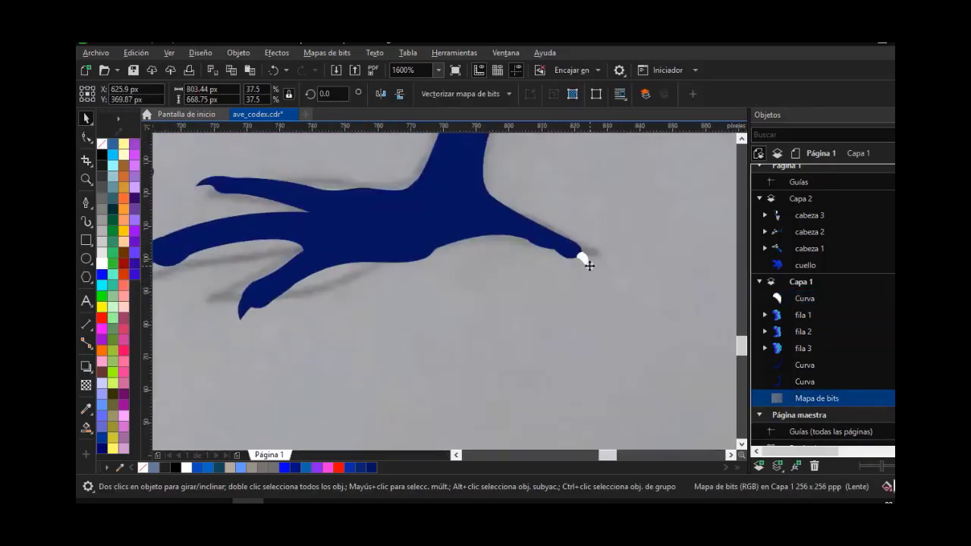
pyautogui.moveTo(579, 256); pyautogui.dragTo(248, 310)
pyautogui.hotkey('ctrl', 'z')
pyautogui.moveTo(582, 260); pyautogui.dragTo(239, 318)
pyautogui.rightClick(239, 318)
pyautogui.scroll(2, 214, 306)
pyautogui.click(380, 94)
pyautogui.moveTo(336, 337); pyautogui.dragTo(359, 291)
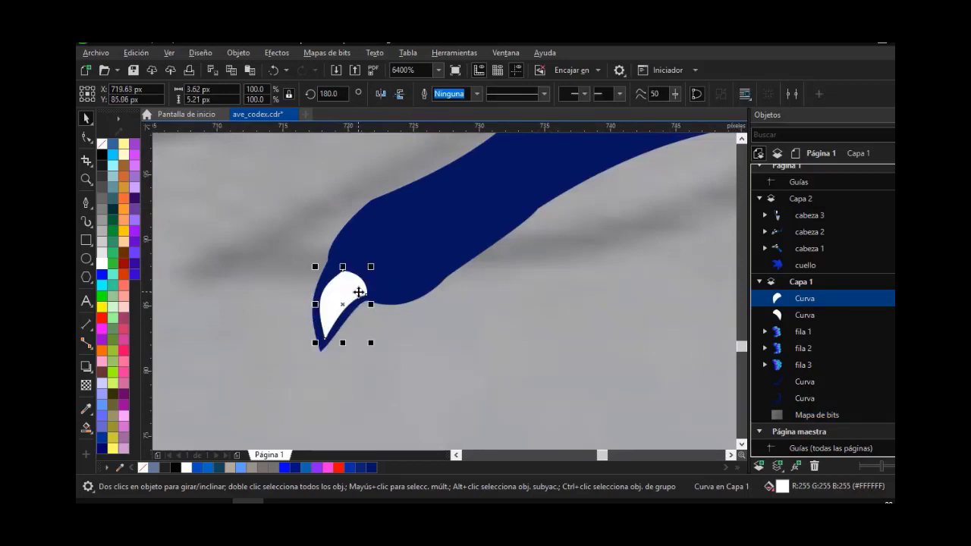
# Rotate and enlarge the claw copy to cover the tip of the right foot's lower front toe
pyautogui.click(357, 293)
pyautogui.moveTo(374, 342); pyautogui.dragTo(378, 339)
pyautogui.click(399, 347)
pyautogui.click(340, 297)
pyautogui.moveTo(316, 344); pyautogui.dragTo(298, 370)
pyautogui.click(350, 303)
pyautogui.moveTo(372, 372); pyautogui.dragTo(410, 375)
# Move the lower front claw's upper base node to the toe joint and reshape its inner edge to follow the toe
pyautogui.press('F10')
pyautogui.scroll(2, 334, 243)
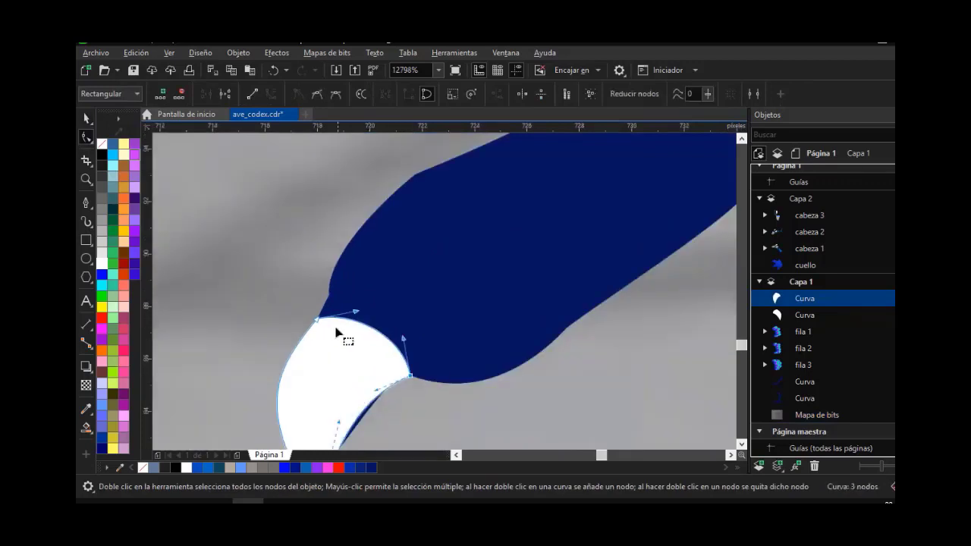
pyautogui.moveTo(317, 319); pyautogui.dragTo(382, 295)
pyautogui.scroll(-1, 372, 328)
pyautogui.scroll(1, 405, 345)
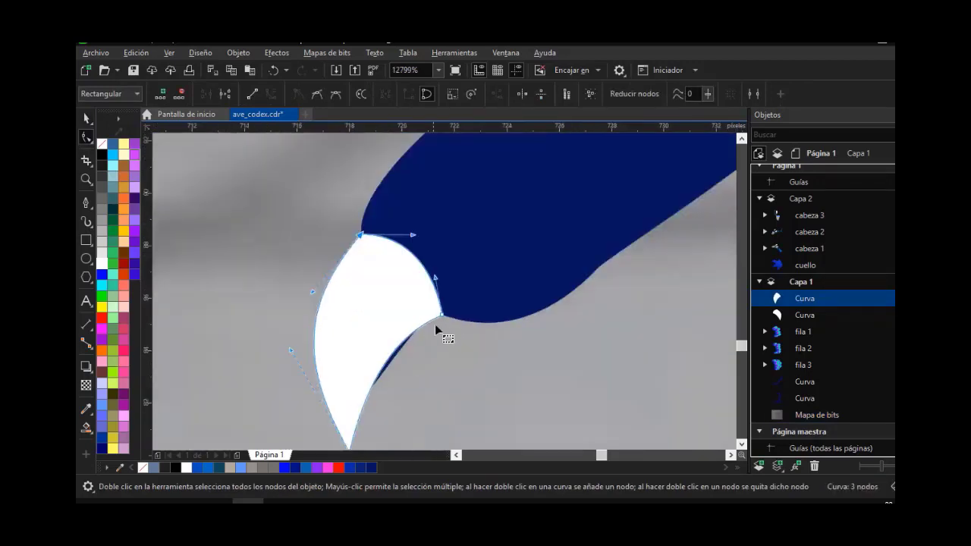
pyautogui.moveTo(386, 353); pyautogui.dragTo(409, 354)
pyautogui.scroll(-2, 418, 295)
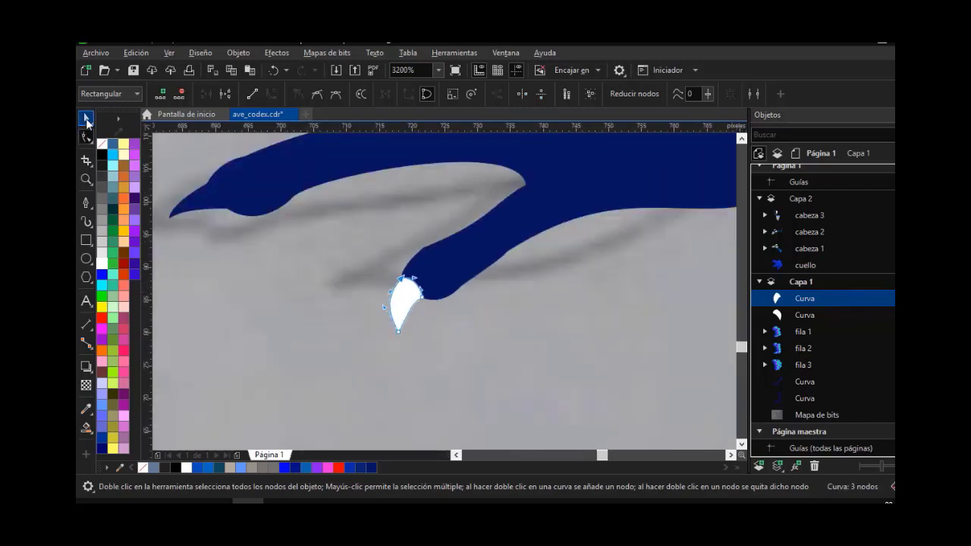
# Place a copy of the lower front claw over the tip of the right foot's middle front toe
pyautogui.click(87, 120)
pyautogui.moveTo(407, 302); pyautogui.dragTo(188, 205)
pyautogui.rightClick(188, 205)
pyautogui.scroll(-2, 340, 248)
pyautogui.scroll(4, 337, 247)
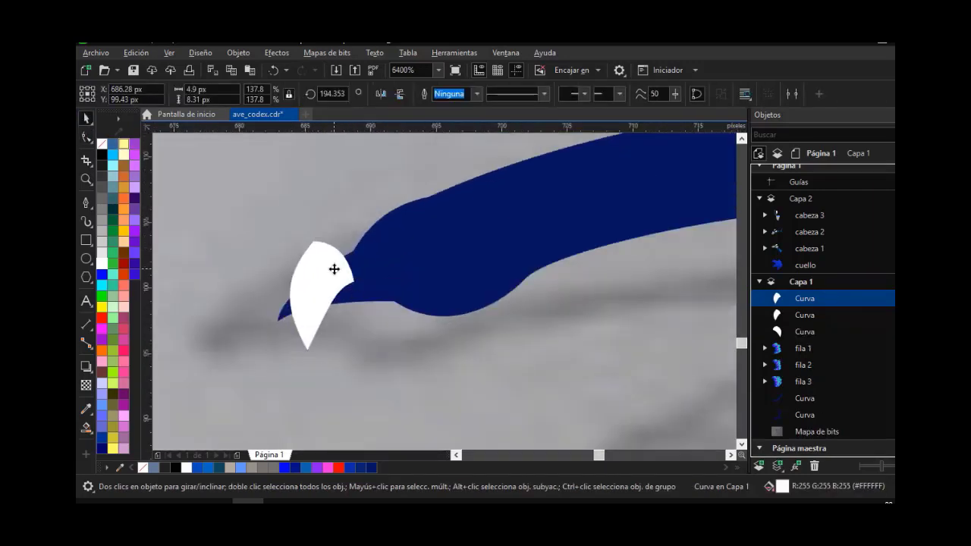
# Rotate, enlarge and reposition the claw copy to cover the tip of the right foot's middle front toe
pyautogui.click(333, 269)
pyautogui.click(342, 336)
pyautogui.scroll(1, 322, 288)
pyautogui.click(341, 281)
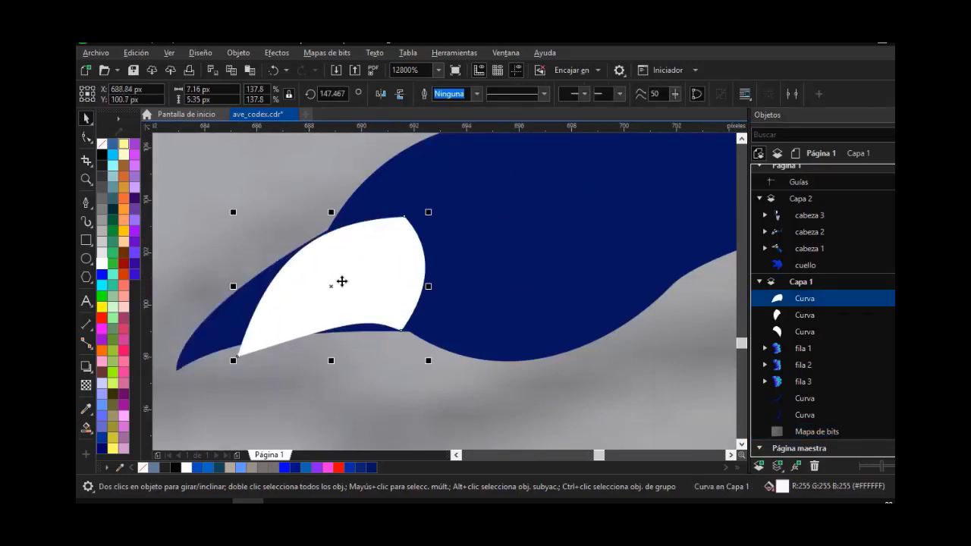
pyautogui.moveTo(233, 363); pyautogui.dragTo(125, 407)
pyautogui.moveTo(457, 314); pyautogui.dragTo(440, 308)
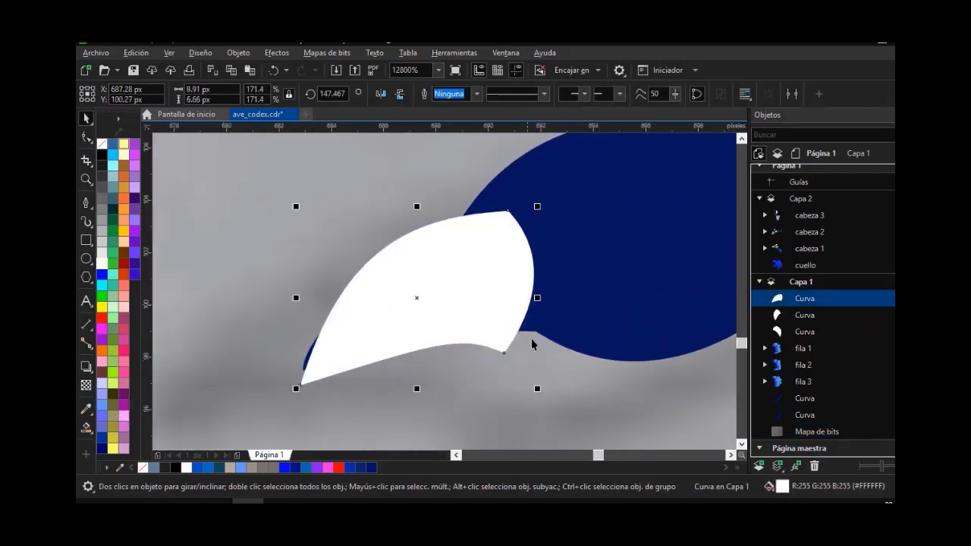
# Align the middle front claw's base nodes with the toe joint and adjust its lower edge to the toe outline
pyautogui.click(87, 140)
pyautogui.moveTo(504, 352); pyautogui.dragTo(538, 330)
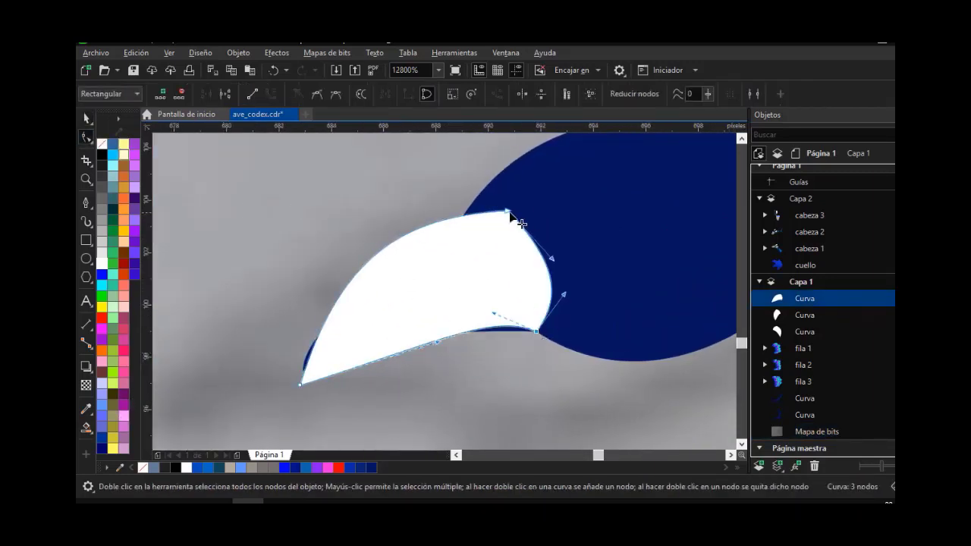
pyautogui.moveTo(509, 210); pyautogui.dragTo(511, 203)
pyautogui.click(603, 317)
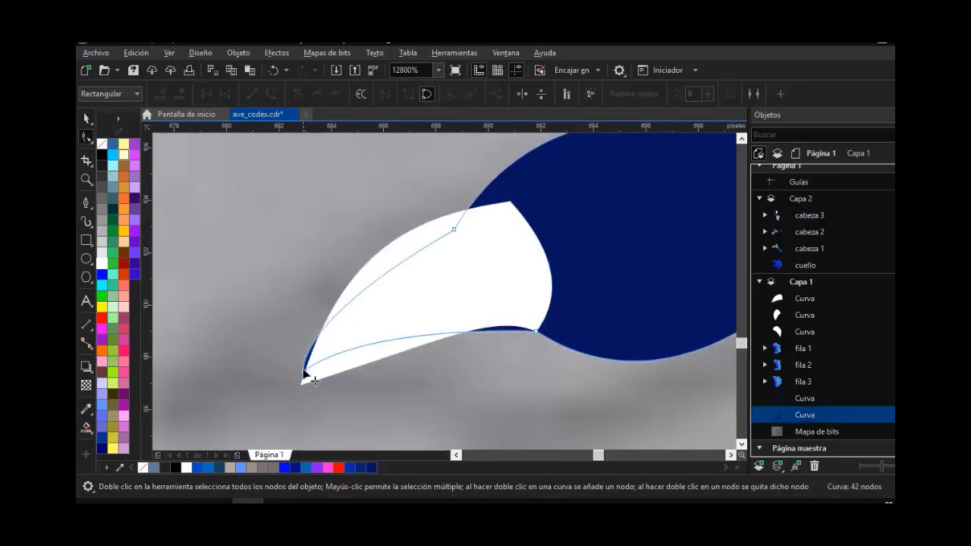
pyautogui.moveTo(304, 382); pyautogui.dragTo(332, 382)
pyautogui.click(531, 331)
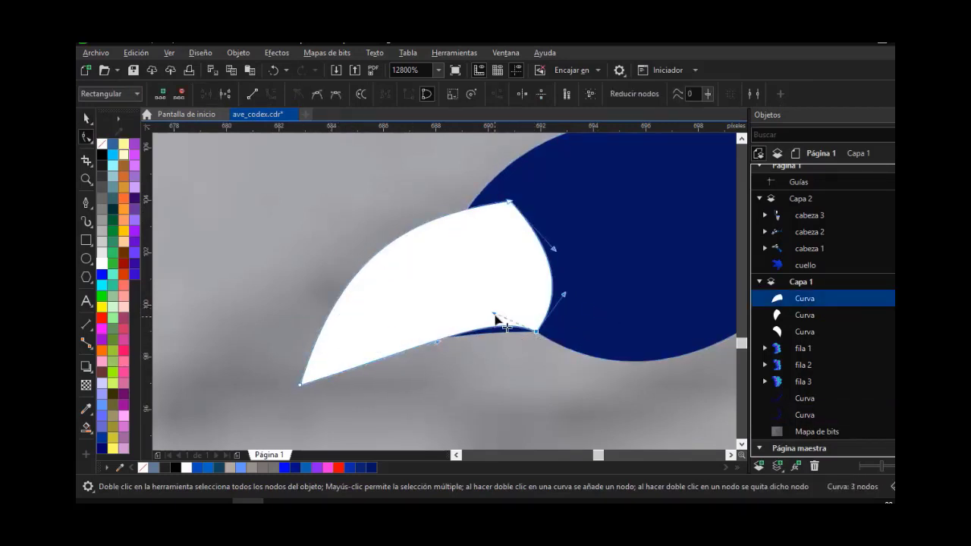
pyautogui.click(87, 118)
pyautogui.click(387, 198)
# Copy the right foot's lower front claw to its upper front toe and rotate and move it into line
pyautogui.scroll(-4, 481, 237)
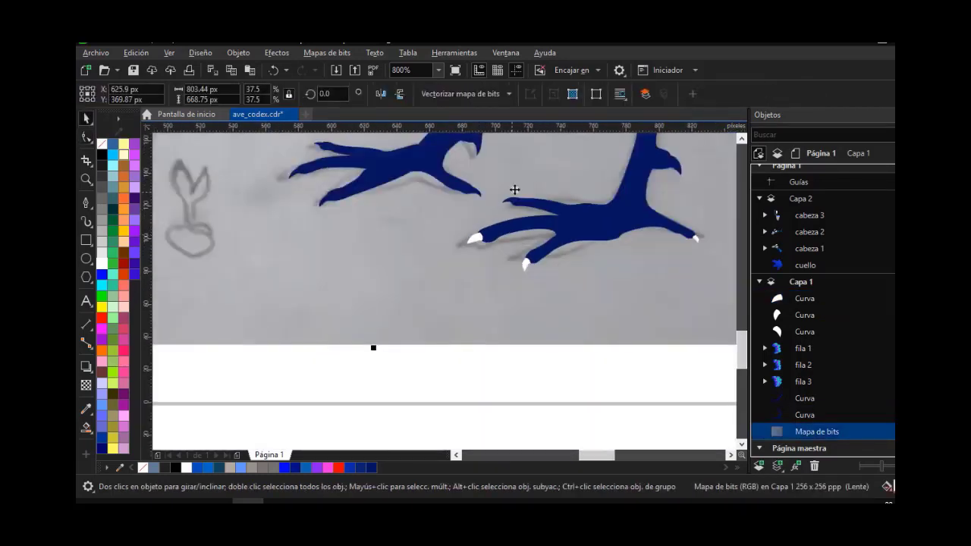
pyautogui.scroll(1, 514, 188)
pyautogui.moveTo(544, 332); pyautogui.dragTo(513, 282)
pyautogui.rightClick(511, 212)
pyautogui.scroll(2, 520, 193)
pyautogui.click(435, 227)
pyautogui.click(484, 233)
pyautogui.moveTo(453, 262); pyautogui.dragTo(477, 283)
pyautogui.scroll(1, 477, 283)
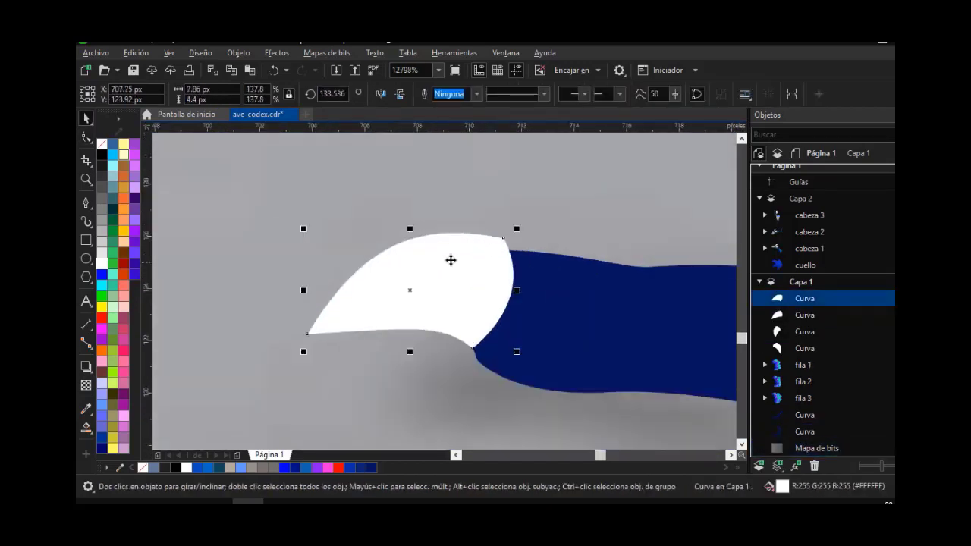
# Flatten the upper front claw's height, move it onto the toe tip and adjust its tip and base nodes
pyautogui.moveTo(410, 228); pyautogui.dragTo(410, 262)
pyautogui.moveTo(463, 283); pyautogui.dragTo(499, 251)
pyautogui.click(87, 142)
pyautogui.moveTo(308, 327); pyautogui.dragTo(303, 341)
pyautogui.moveTo(473, 338); pyautogui.dragTo(475, 335)
# Place a horizontally mirrored copy of a white claw at the left foot's rear toe
pyautogui.click(87, 118)
pyautogui.scroll(-1, 512, 229)
pyautogui.scroll(-2, 512, 229)
pyautogui.scroll(1, 450, 216)
pyautogui.moveTo(549, 258); pyautogui.dragTo(411, 216)
pyautogui.rightClick(411, 215)
pyautogui.scroll(1, 411, 215)
pyautogui.click(381, 94)
# Rotate and move the mirrored claw so it lies over the tip of the left foot's rear toe
pyautogui.moveTo(464, 251); pyautogui.dragTo(475, 285)
pyautogui.click(467, 248)
pyautogui.click(475, 281)
pyautogui.moveTo(434, 235); pyautogui.dragTo(459, 254)
pyautogui.scroll(1, 421, 211)
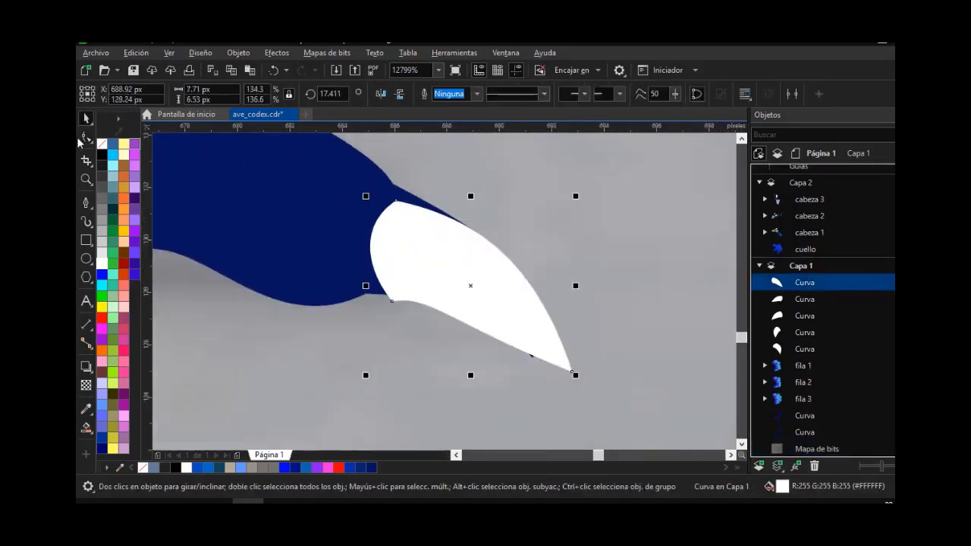
# Move the left foot's rear claw base and tip nodes onto the toe outline and curve its edges to match
pyautogui.press('F10')
pyautogui.click(392, 185)
pyautogui.moveTo(394, 302); pyautogui.dragTo(366, 293)
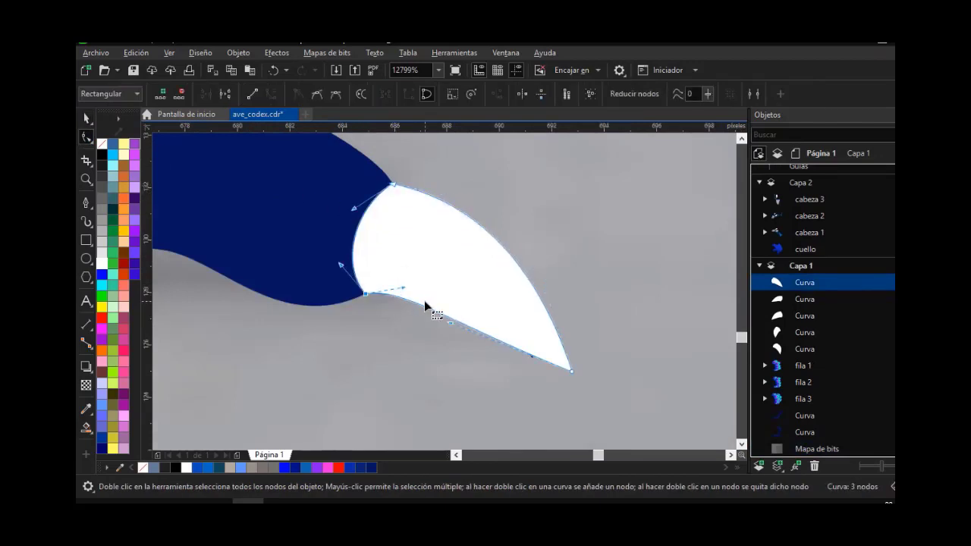
pyautogui.moveTo(491, 342); pyautogui.dragTo(457, 295)
pyautogui.moveTo(572, 372); pyautogui.dragTo(531, 353)
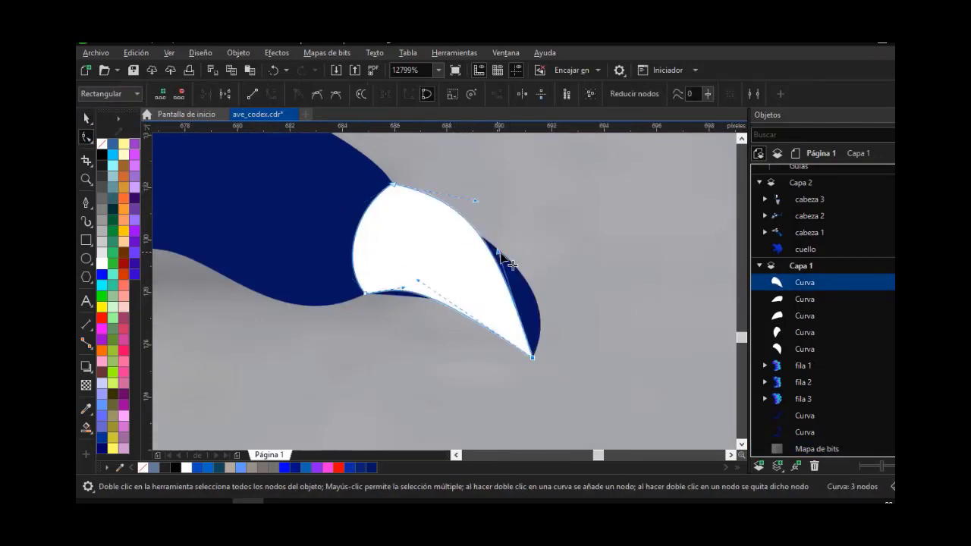
pyautogui.moveTo(506, 264); pyautogui.dragTo(574, 288)
pyautogui.scroll(-3, 410, 299)
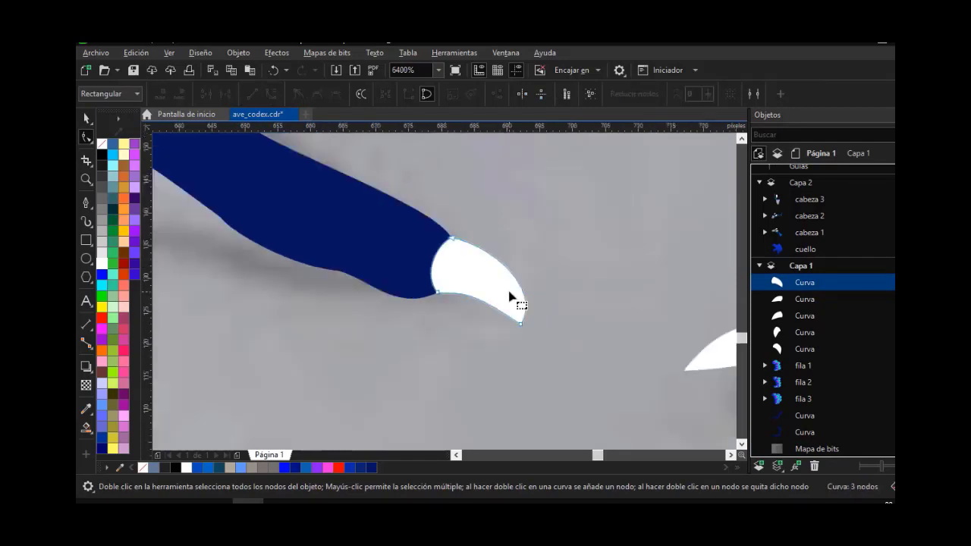
# Copy the left foot's rear claw to its lower front toe and mirror the copy horizontally
pyautogui.press('space')
pyautogui.moveTo(503, 288); pyautogui.dragTo(226, 313)
pyautogui.rightClick(225, 314)
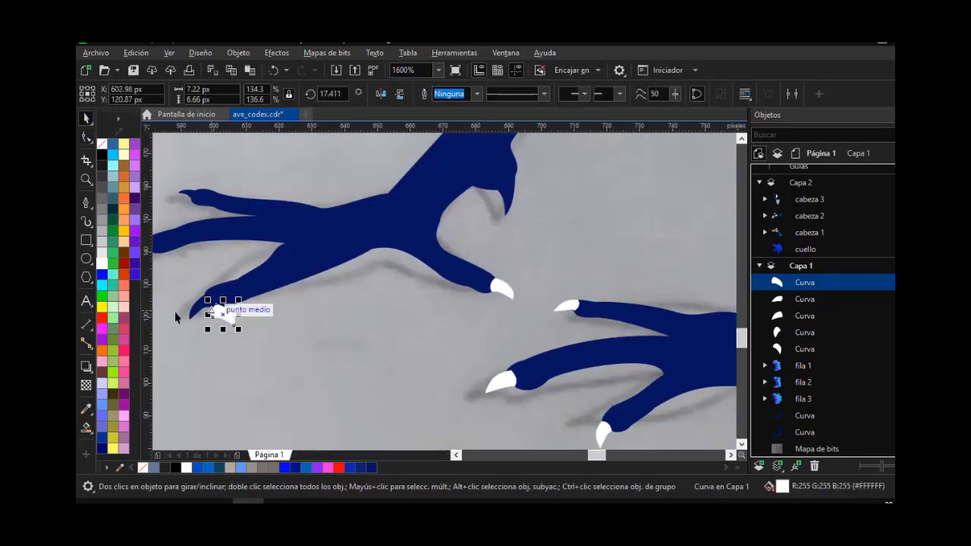
pyautogui.scroll(2, 173, 310)
pyautogui.click(381, 94)
# Move and rotate the mirrored claw to cover the tip of the left foot's lower front toe
pyautogui.moveTo(392, 316); pyautogui.dragTo(289, 294)
pyautogui.click(289, 295)
pyautogui.moveTo(327, 353); pyautogui.dragTo(345, 331)
pyautogui.click(347, 328)
pyautogui.scroll(1, 292, 265)
pyautogui.moveTo(306, 278); pyautogui.dragTo(319, 261)
# Move the left foot's lower front claw's upper base node inward and bow its outer edge over the toe tip
pyautogui.press('F10')
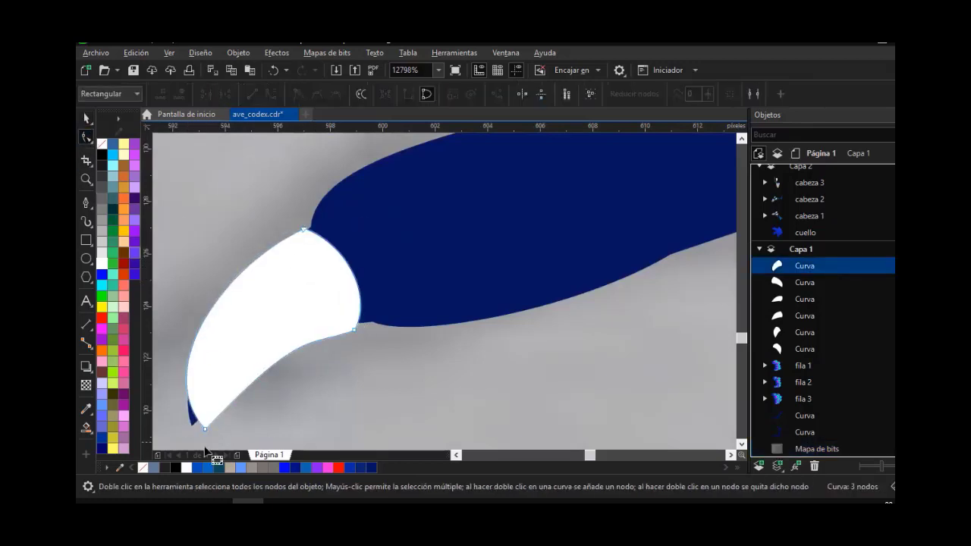
pyautogui.scroll(-1, 283, 350)
pyautogui.scroll(1, 280, 306)
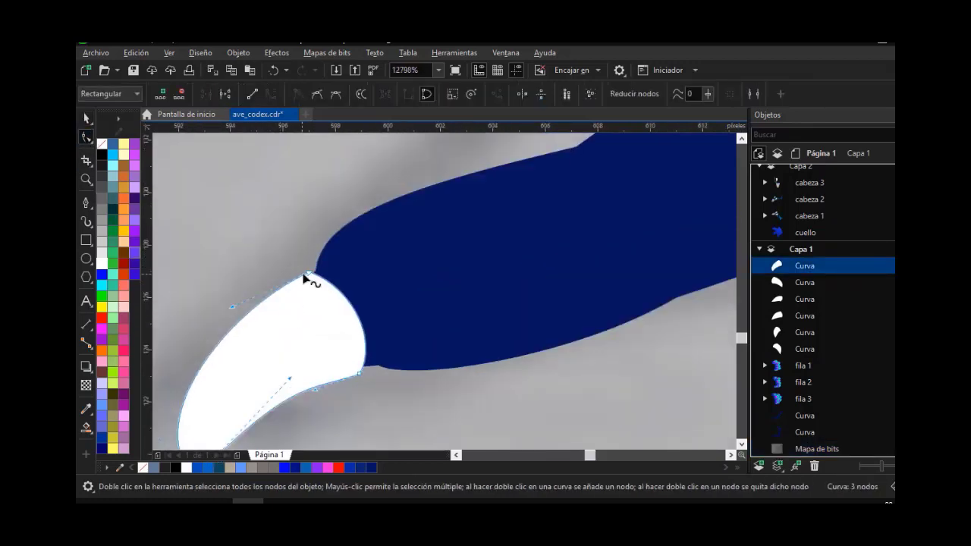
pyautogui.moveTo(308, 274); pyautogui.dragTo(325, 276)
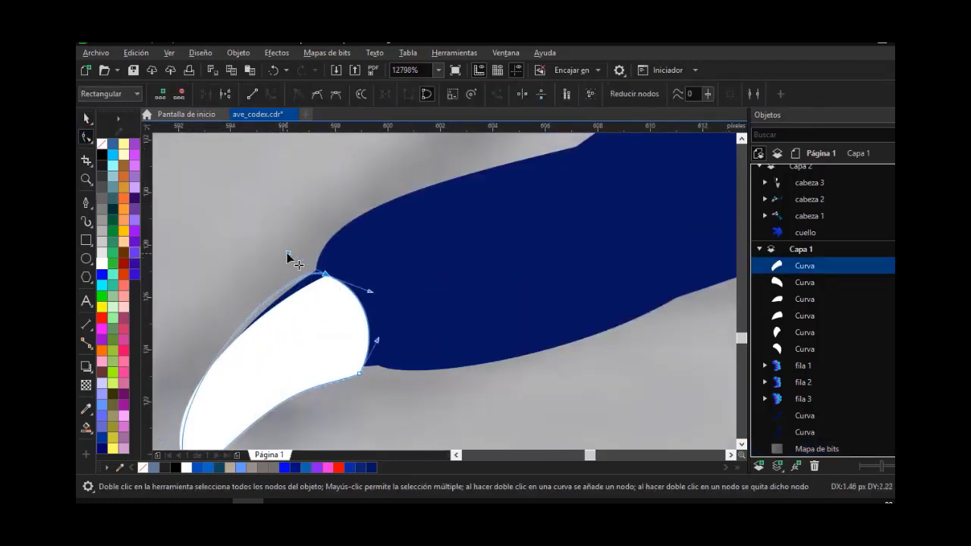
pyautogui.press('space')
pyautogui.scroll(-1, 430, 321)
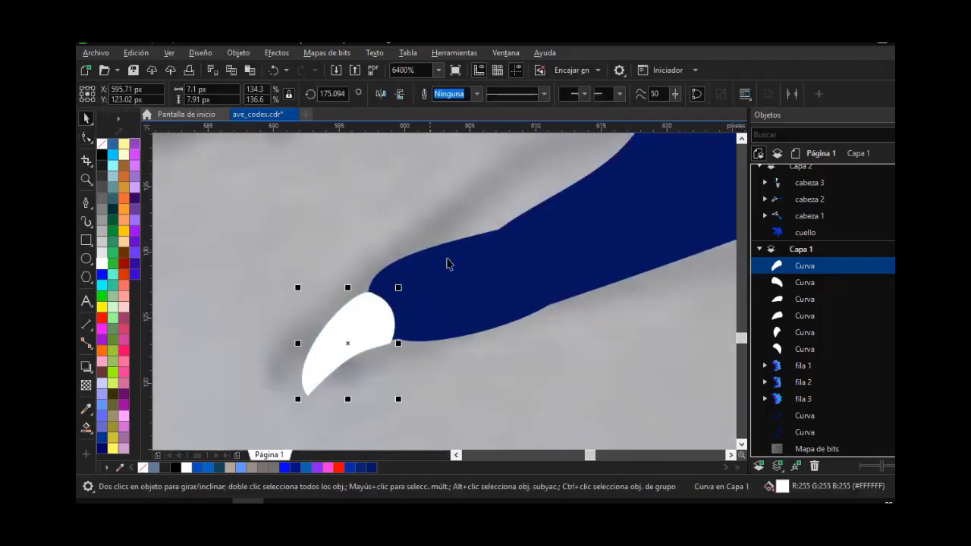
# Copy the left foot's lower front claw and position the copy over the tip of its middle front toe
pyautogui.scroll(-2, 472, 270)
pyautogui.scroll(1, 386, 218)
pyautogui.scroll(1, 512, 345)
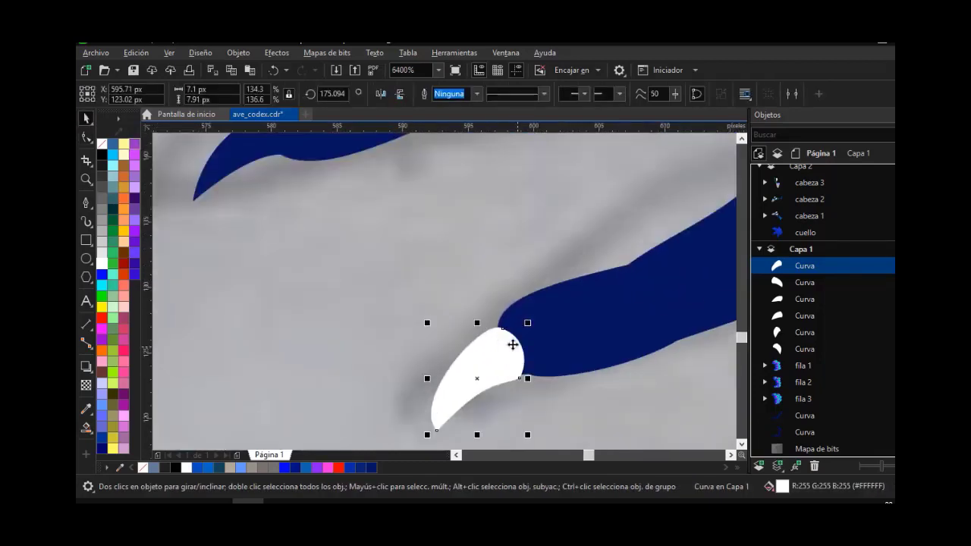
pyautogui.moveTo(286, 188); pyautogui.dragTo(287, 188)
pyautogui.rightClick(288, 189)
pyautogui.scroll(-1, 342, 226)
pyautogui.scroll(2, 281, 167)
pyautogui.moveTo(409, 316); pyautogui.dragTo(367, 231)
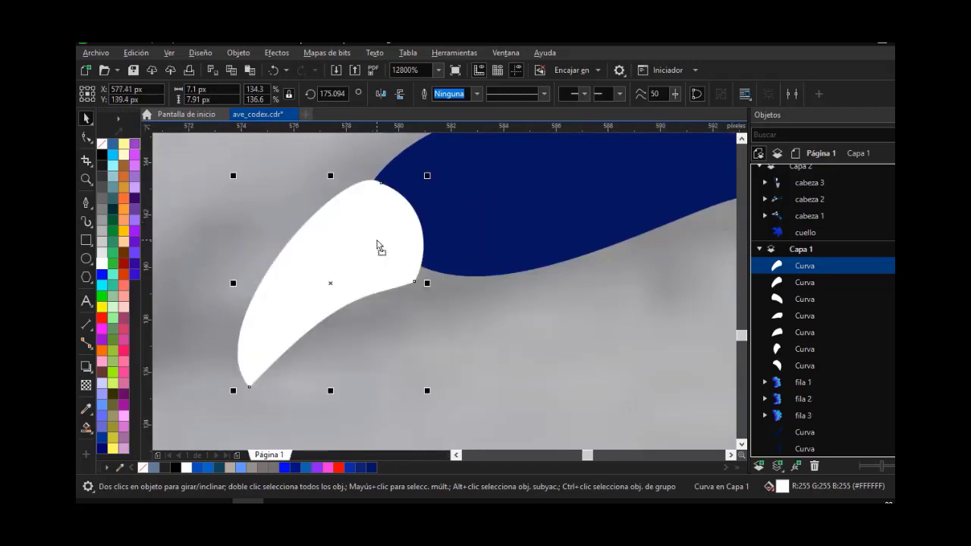
# Reshape the left foot's middle front claw by moving its tip and lower base nodes and adjusting its outer curve over the toe
pyautogui.click(86, 137)
pyautogui.press('F10')
pyautogui.moveTo(249, 386); pyautogui.dragTo(241, 358)
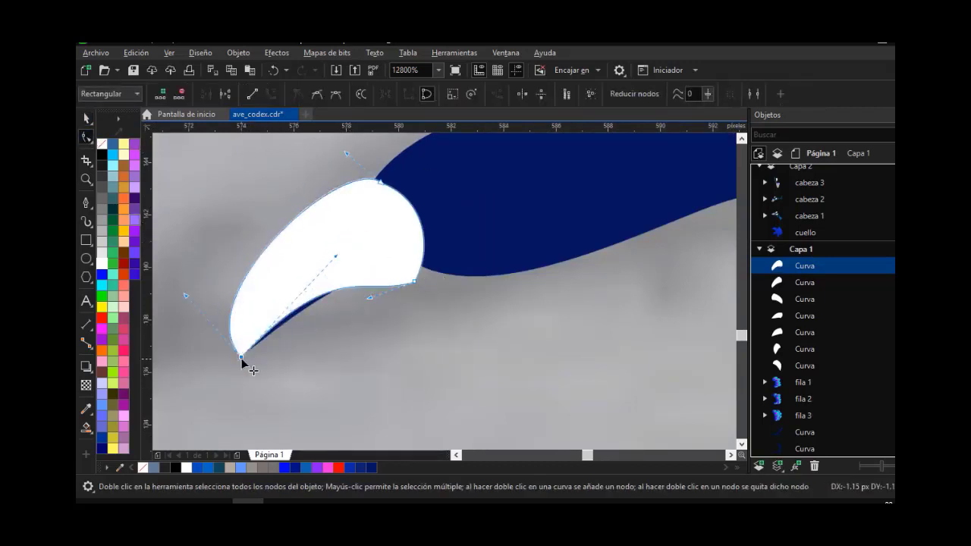
pyautogui.moveTo(271, 258); pyautogui.dragTo(340, 272)
pyautogui.moveTo(415, 281); pyautogui.dragTo(415, 264)
pyautogui.scroll(-4, 429, 211)
pyautogui.press('space')
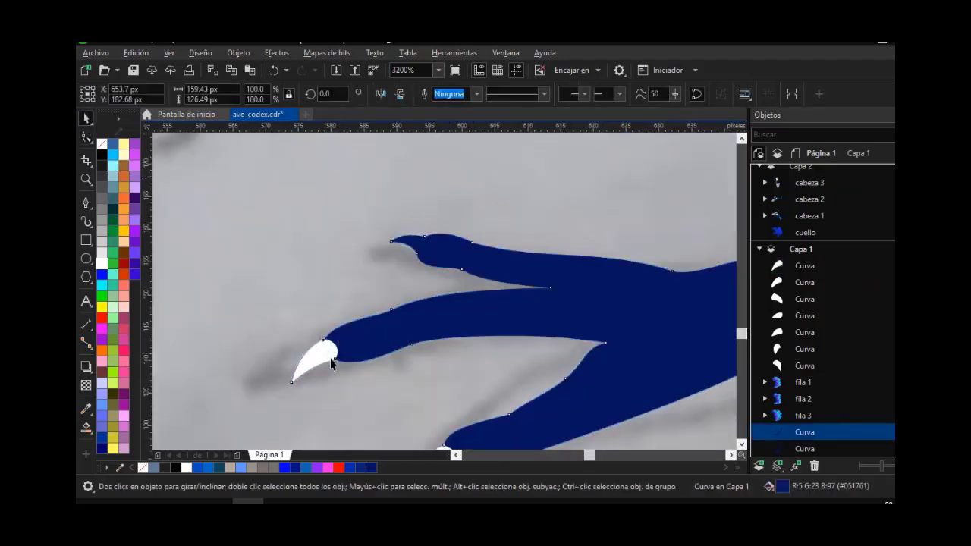
# Copy a claw to the left foot's upper front toe, then rotate and position the copy over the toe tip
pyautogui.scroll(4, 385, 275)
pyautogui.click(494, 210)
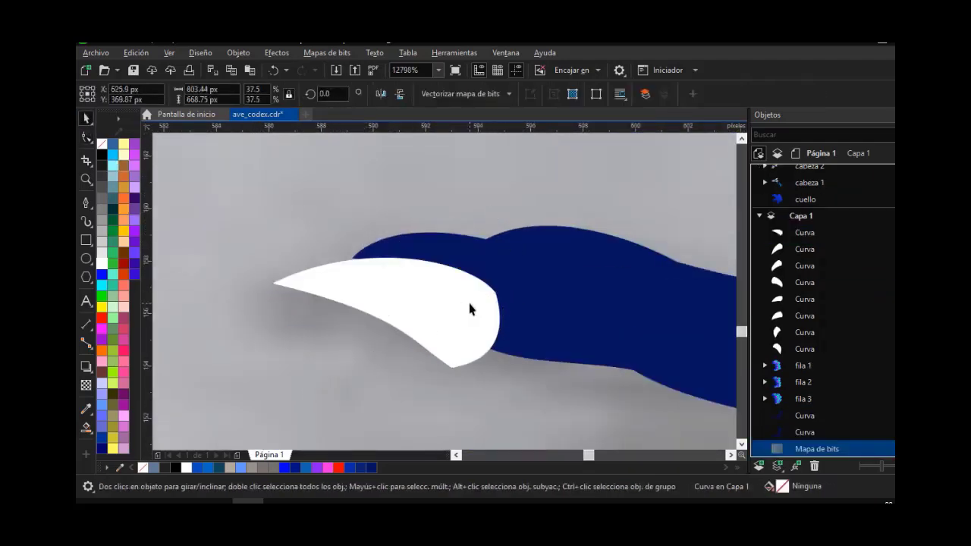
pyautogui.moveTo(282, 203); pyautogui.dragTo(320, 240)
pyautogui.moveTo(468, 291)
pyautogui.mouseDown()
pyautogui.moveTo(442, 278)
pyautogui.moveTo(453, 280)
pyautogui.mouseUp()
pyautogui.click(453, 280)
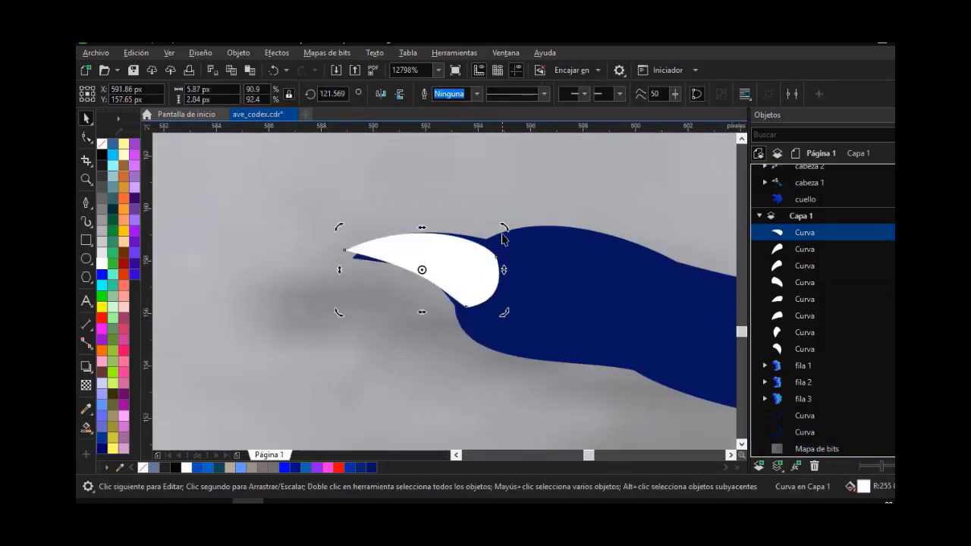
pyautogui.moveTo(504, 229); pyautogui.dragTo(506, 219)
pyautogui.click(504, 214)
pyautogui.moveTo(458, 258); pyautogui.dragTo(455, 260)
# Move the upper front claw's two base nodes onto the toe's edge corners and adjust its tip node to cover the blue tip
pyautogui.scroll(1, 458, 260)
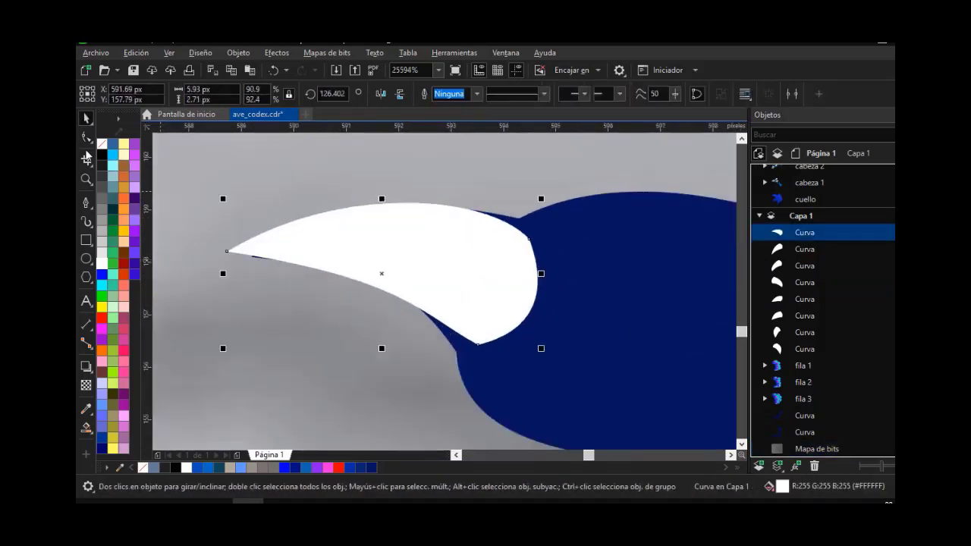
pyautogui.click(86, 138)
pyautogui.moveTo(478, 344); pyautogui.dragTo(456, 352)
pyautogui.moveTo(529, 238); pyautogui.dragTo(520, 218)
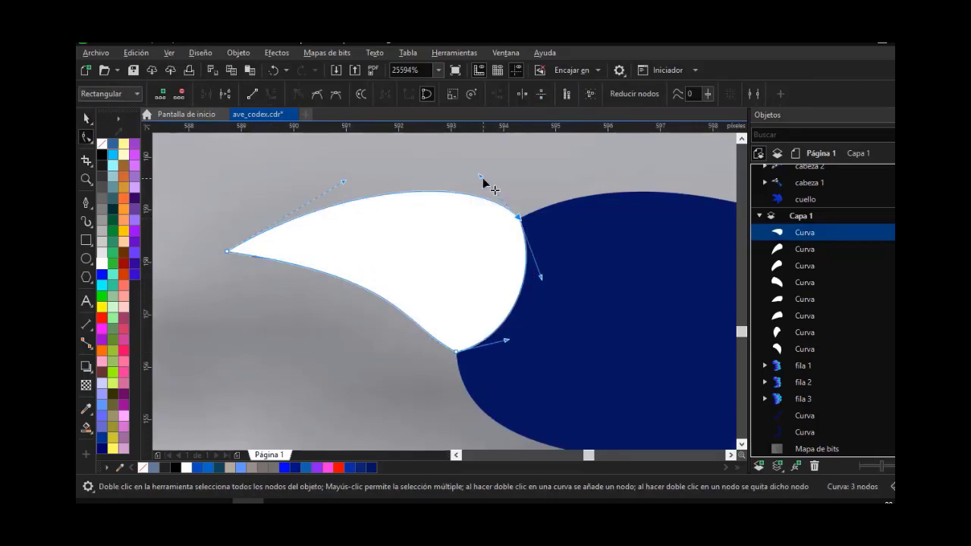
pyautogui.moveTo(483, 177); pyautogui.dragTo(477, 179)
pyautogui.scroll(2, 235, 243)
pyautogui.moveTo(199, 276); pyautogui.dragTo(205, 291)
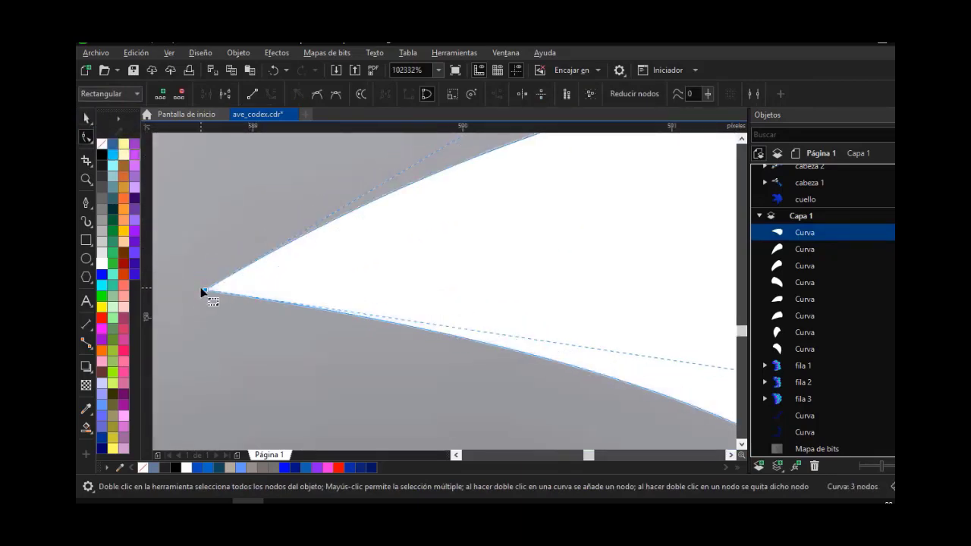
pyautogui.scroll(-2, 201, 288)
# Flatten the upper edge of the left foot's upper front claw by pulling in its upper base node's curve handle
pyautogui.click(86, 119)
pyautogui.click(86, 137)
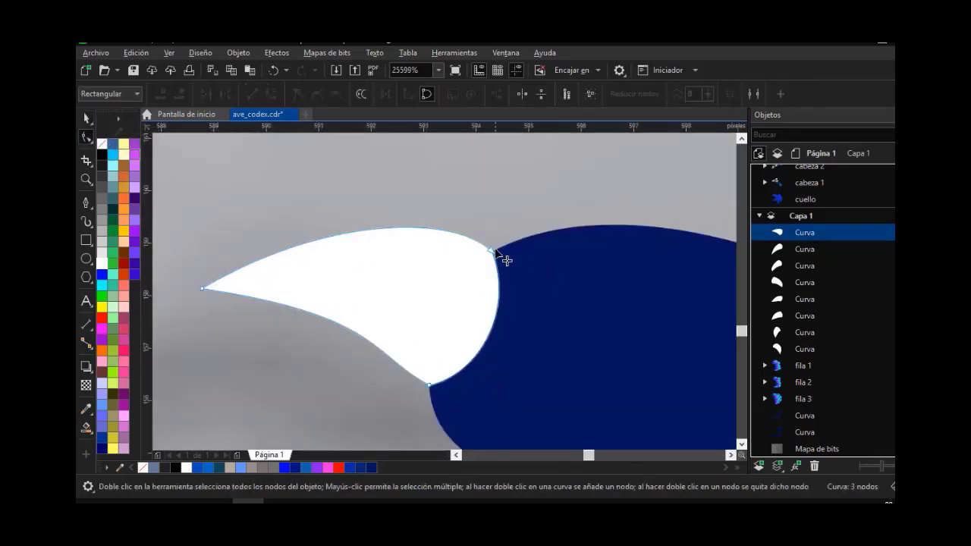
pyautogui.click(491, 251)
pyautogui.moveTo(449, 212); pyautogui.dragTo(435, 236)
pyautogui.click(433, 235)
pyautogui.click(491, 251)
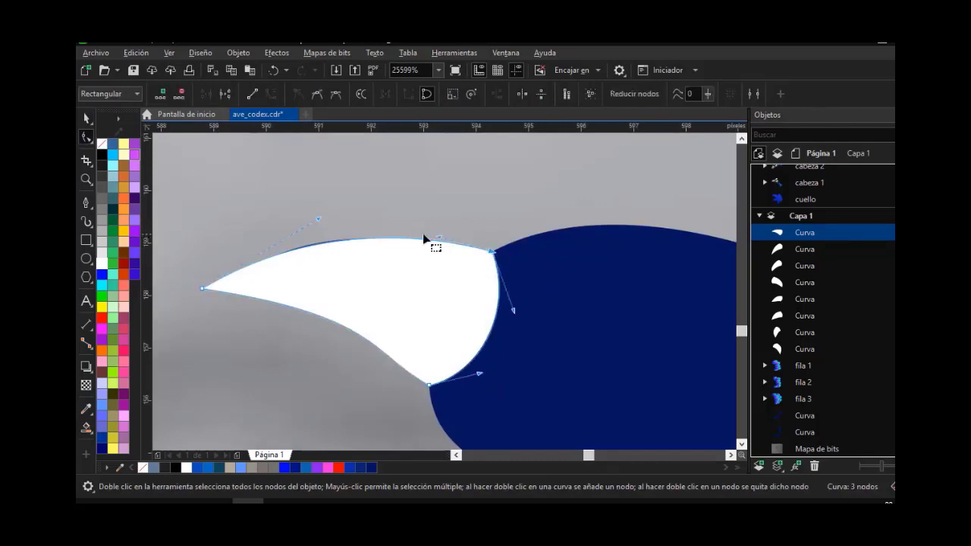
pyautogui.press('space')
pyautogui.scroll(-8, 410, 238)
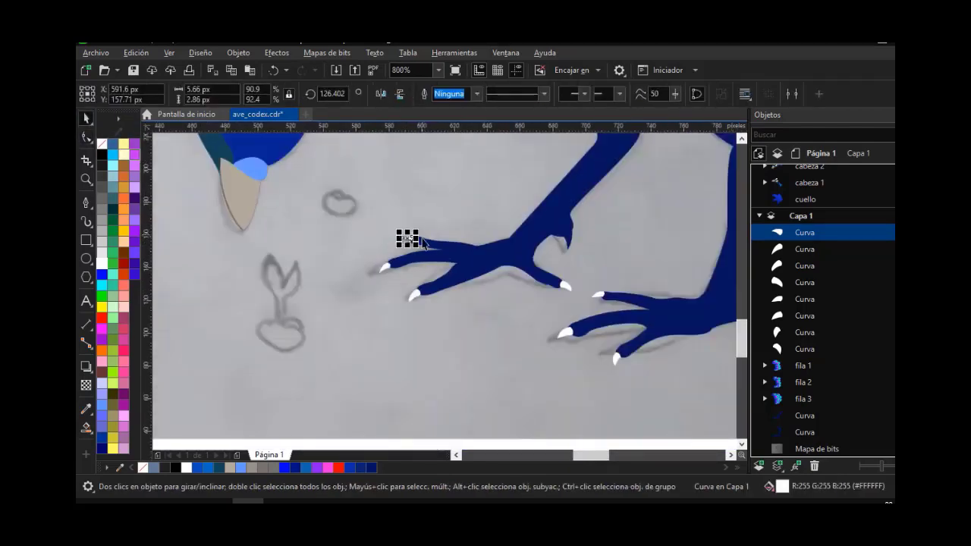
# Copy the claw to the left leg's rear spur, mirror it horizontally, and enlarge and rotate it to cover the spur tip
pyautogui.scroll(4, 593, 254)
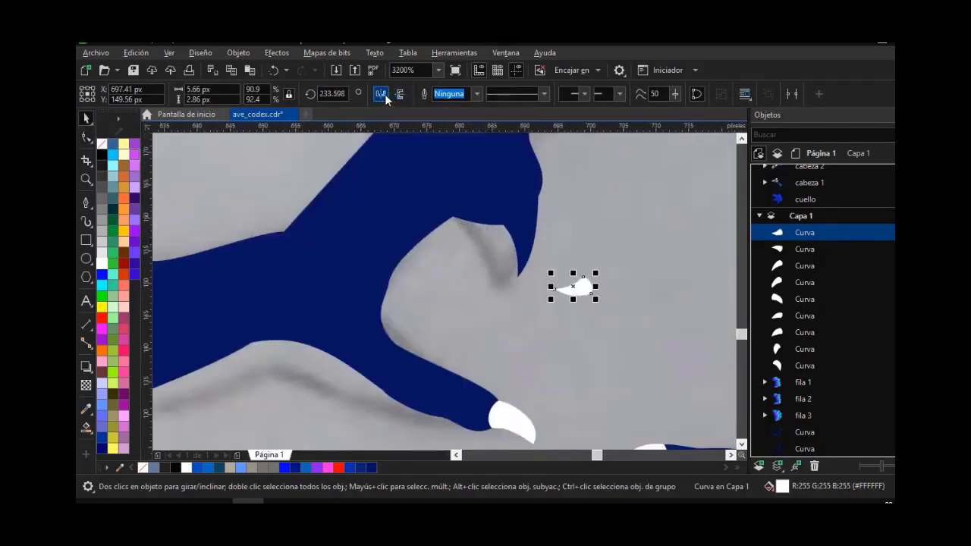
pyautogui.click(536, 264)
pyautogui.moveTo(531, 263); pyautogui.dragTo(566, 308)
pyautogui.click(534, 259)
pyautogui.click(529, 235)
pyautogui.click(561, 257)
pyautogui.click(529, 233)
pyautogui.moveTo(551, 265); pyautogui.dragTo(532, 246)
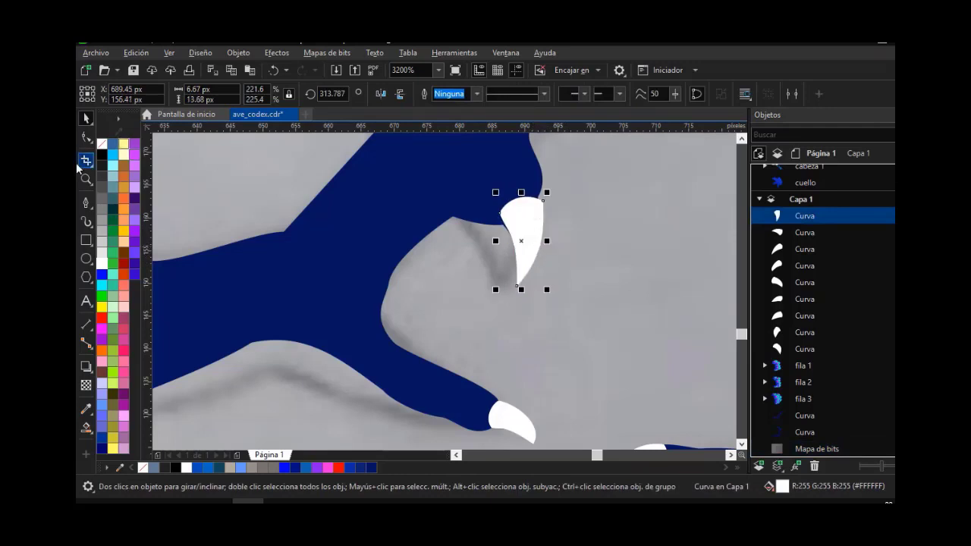
# Move both base nodes of the left spur's claw inward so they meet the spur's edges
pyautogui.click(86, 138)
pyautogui.scroll(1, 540, 185)
pyautogui.moveTo(548, 213); pyautogui.dragTo(537, 210)
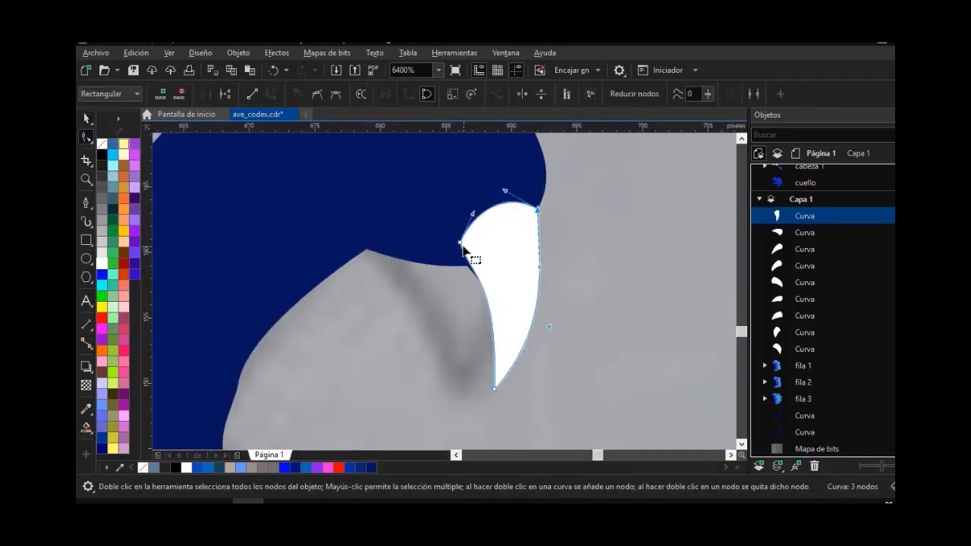
pyautogui.moveTo(461, 243); pyautogui.dragTo(466, 256)
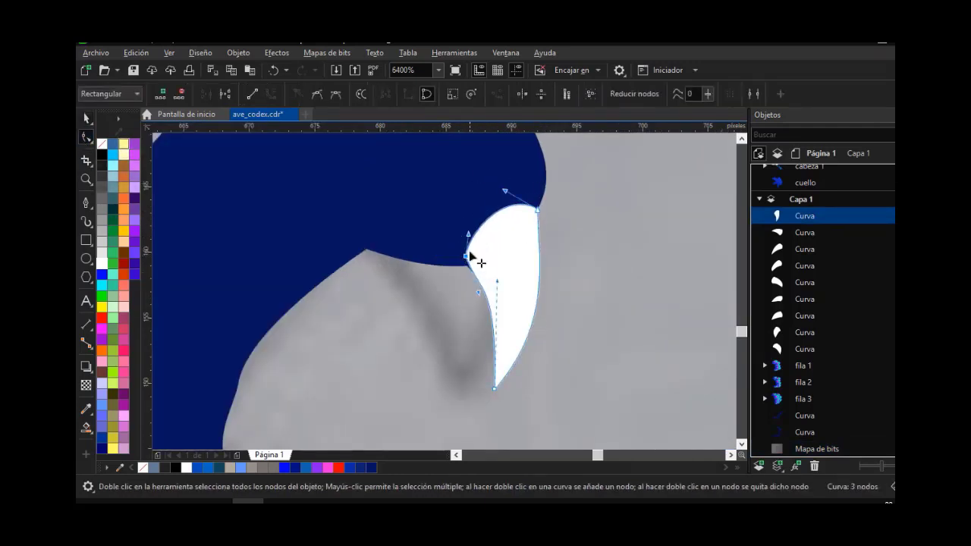
pyautogui.scroll(1, 471, 258)
pyautogui.scroll(-4, 455, 253)
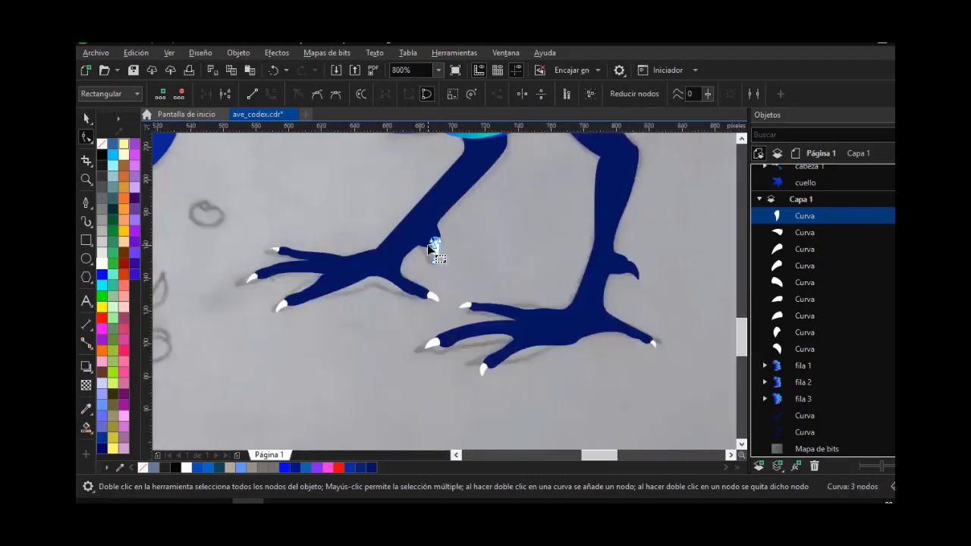
pyautogui.press('space')
# Copy the left spur's claw to the right leg's rear spur and rotate the copy to follow the spur's curve
pyautogui.scroll(3, 646, 274)
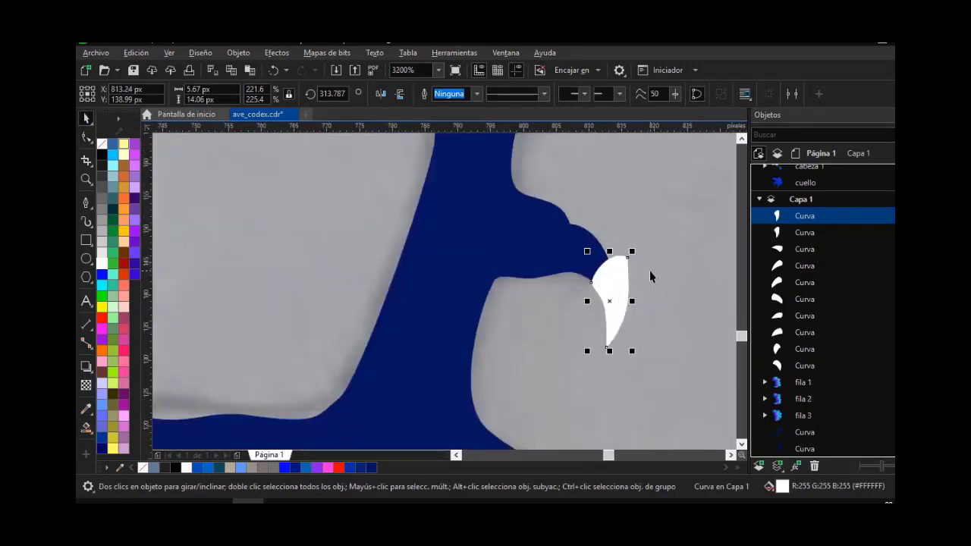
pyautogui.moveTo(590, 293); pyautogui.dragTo(539, 238)
pyautogui.click(540, 238)
pyautogui.moveTo(559, 377); pyautogui.dragTo(653, 327)
pyautogui.click(652, 326)
pyautogui.moveTo(536, 271); pyautogui.dragTo(552, 255)
# Reshape the right spur's claw by moving its base and tip nodes and bowing its outer edge over the spur tip
pyautogui.click(86, 137)
pyautogui.moveTo(481, 262); pyautogui.dragTo(476, 274)
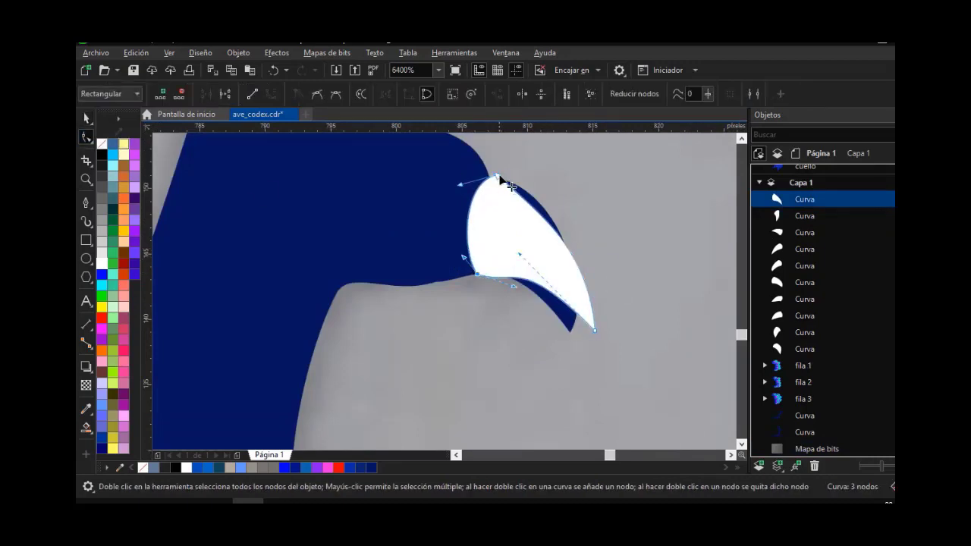
pyautogui.moveTo(497, 176); pyautogui.dragTo(489, 178)
pyautogui.moveTo(532, 216); pyautogui.dragTo(542, 180)
pyautogui.moveTo(595, 330); pyautogui.dragTo(574, 336)
pyautogui.moveTo(567, 254); pyautogui.dragTo(593, 258)
pyautogui.scroll(-3, 593, 258)
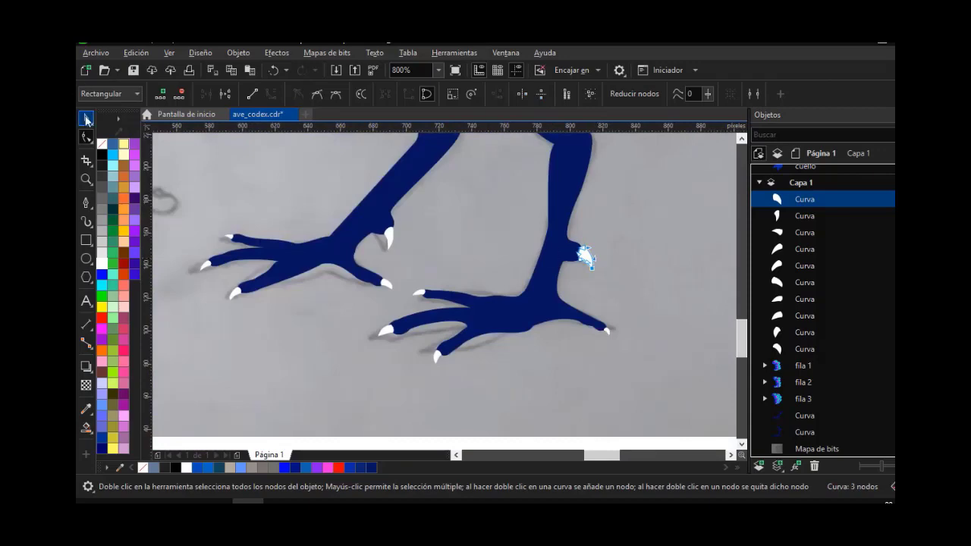
pyautogui.press('space')
# Inspect the neck's gradient fill and the light-blue accent on the middle head's neck
pyautogui.scroll(-2, 536, 281)
pyautogui.click(742, 141)
pyautogui.click(680, 183)
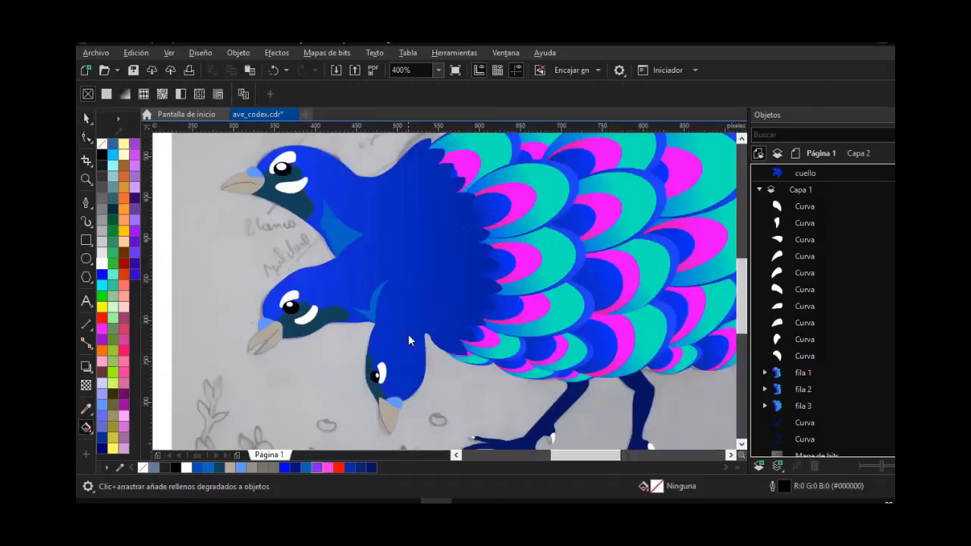
pyautogui.scroll(1, 408, 334)
pyautogui.click(408, 333)
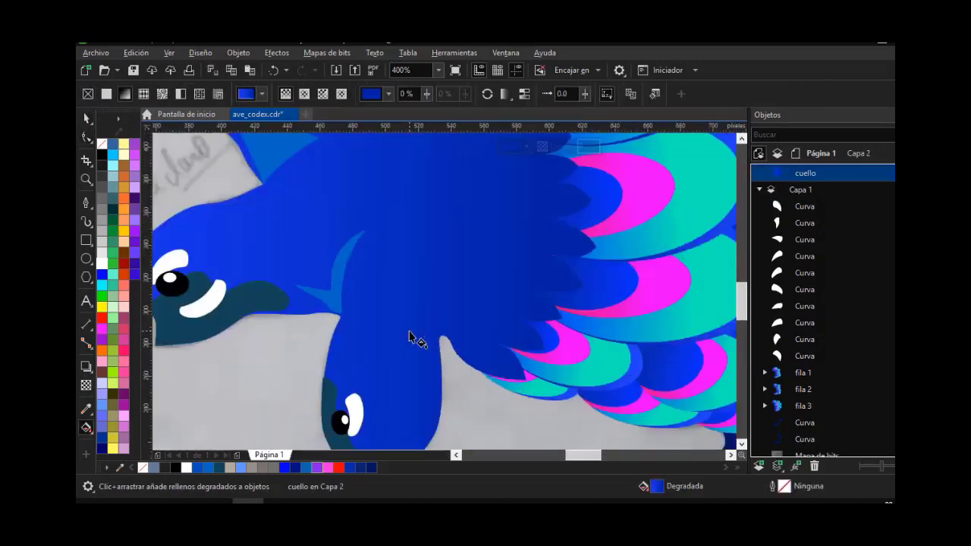
pyautogui.press('space')
pyautogui.click(346, 270)
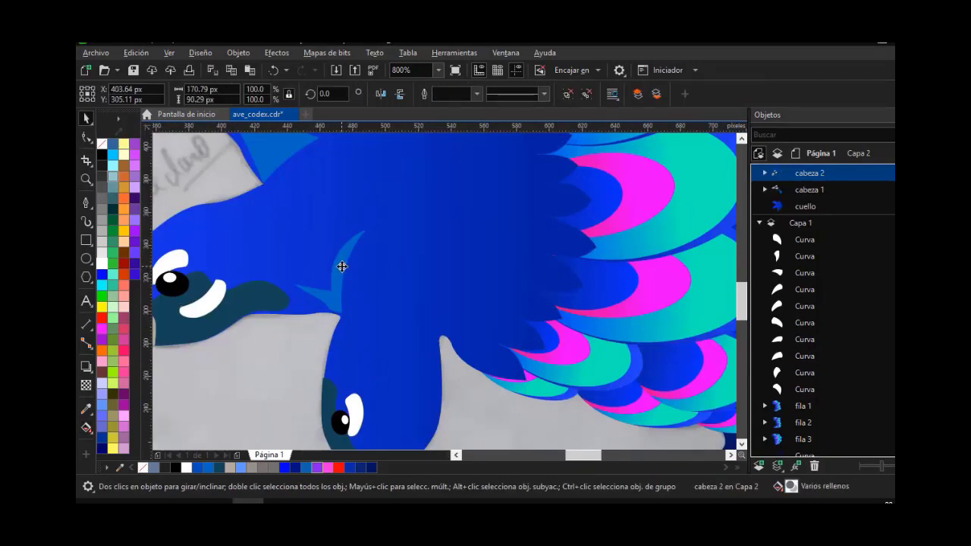
pyautogui.click(346, 261)
# Draw a closed Pen shape around the notch between the lowest neck and the body, about 34 px wide and 45 px high
pyautogui.click(85, 202)
pyautogui.click(439, 355)
pyautogui.moveTo(445, 290); pyautogui.dragTo(468, 262)
pyautogui.click(487, 325)
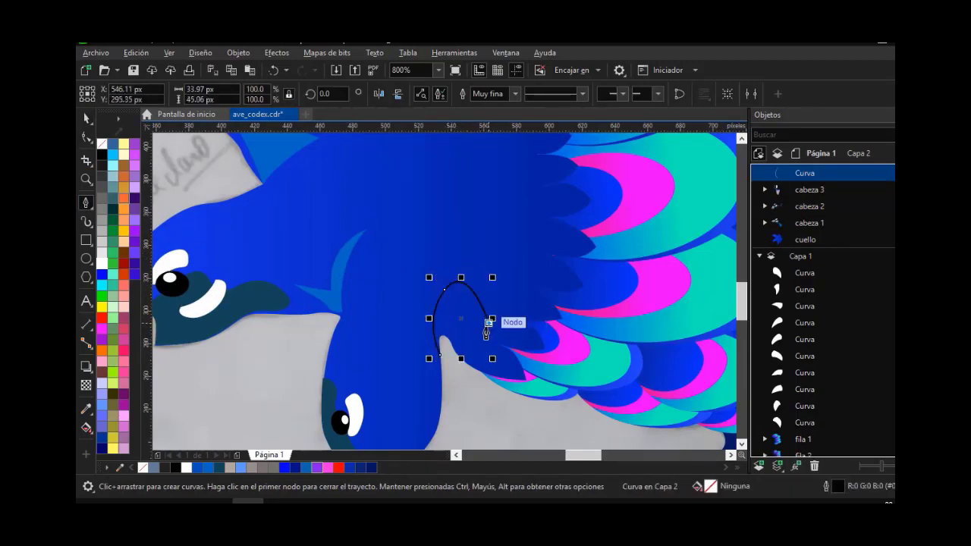
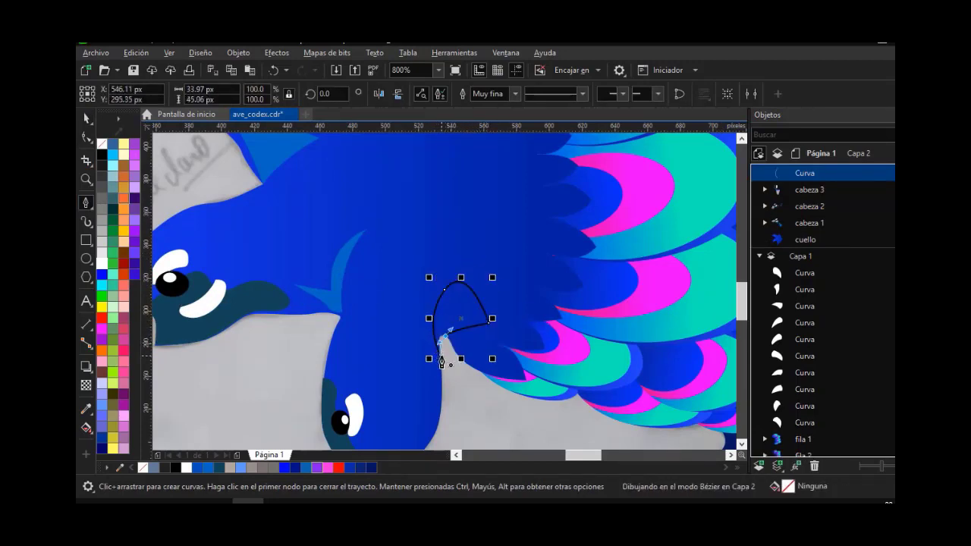
pyautogui.click(442, 356)
# Tighten the new shape's upper curve and move its lower nodes onto the edge of the neck notch
pyautogui.click(86, 137)
pyautogui.scroll(1, 470, 323)
pyautogui.moveTo(507, 323); pyautogui.dragTo(511, 338)
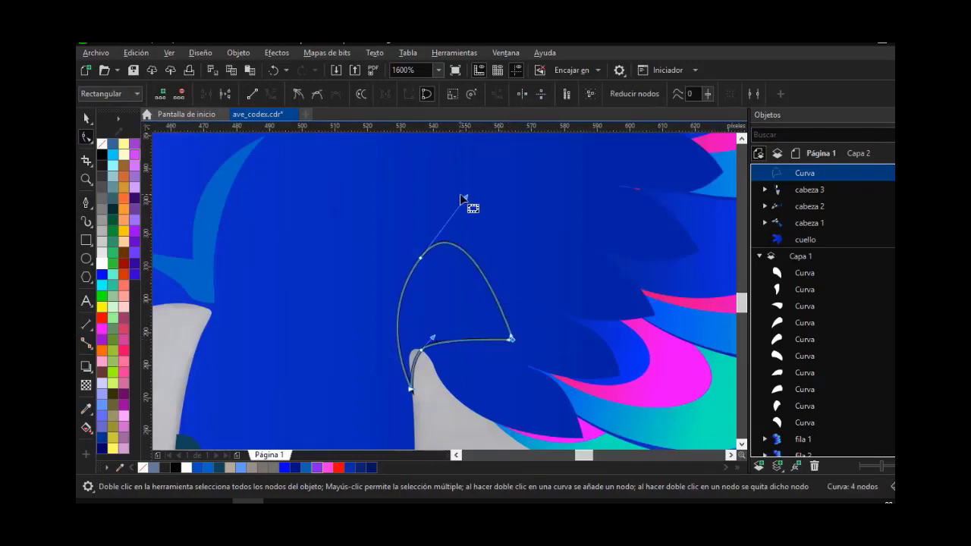
pyautogui.moveTo(461, 199); pyautogui.dragTo(443, 247)
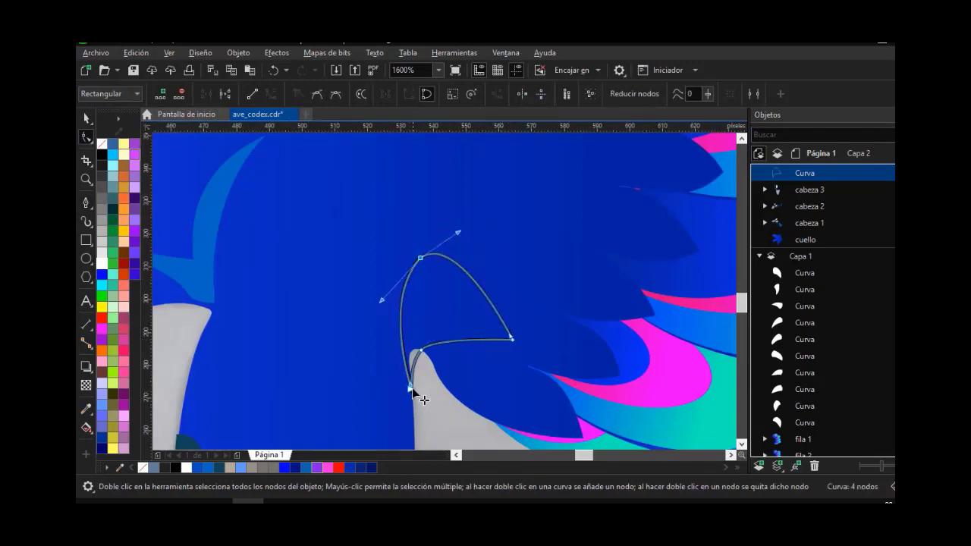
pyautogui.moveTo(412, 388); pyautogui.dragTo(411, 401)
pyautogui.moveTo(421, 349); pyautogui.dragTo(415, 349)
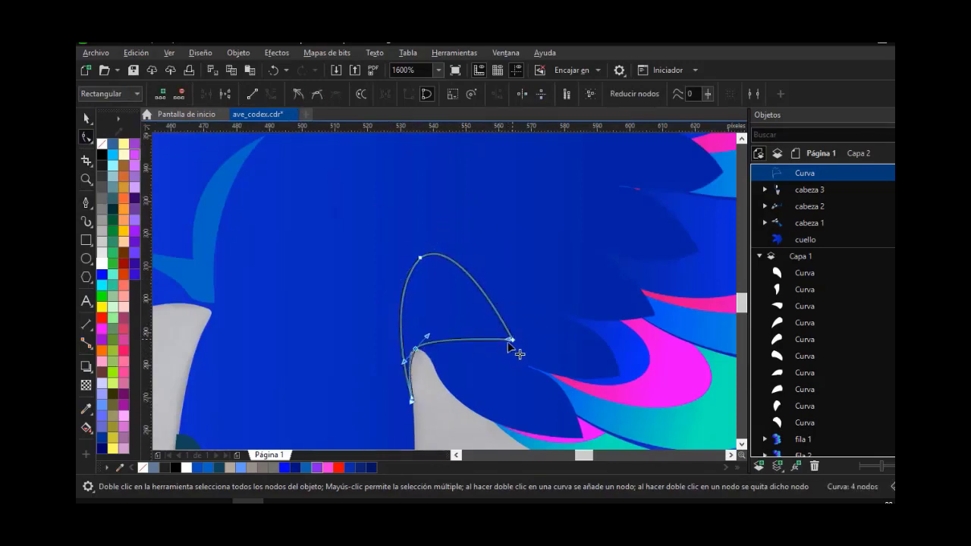
# Move the shape's outer node down to the body's lower edge and bend its long upper side into a narrow accent
pyautogui.moveTo(512, 339); pyautogui.dragTo(491, 354)
pyautogui.moveTo(458, 233); pyautogui.dragTo(501, 235)
pyautogui.moveTo(489, 352); pyautogui.dragTo(434, 415)
pyautogui.moveTo(503, 236); pyautogui.dragTo(430, 321)
pyautogui.moveTo(465, 406); pyautogui.dragTo(494, 422)
pyautogui.moveTo(490, 383); pyautogui.dragTo(488, 427)
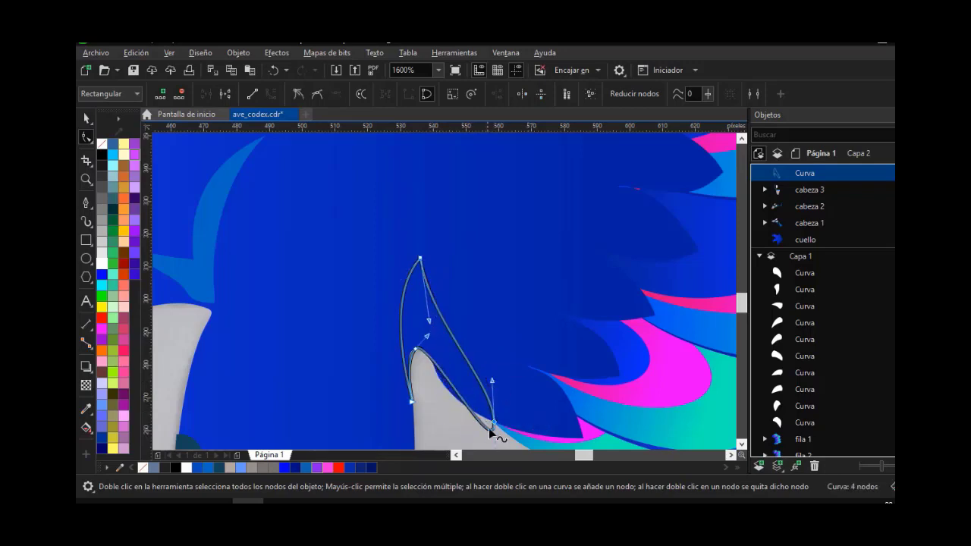
pyautogui.scroll(-1, 481, 373)
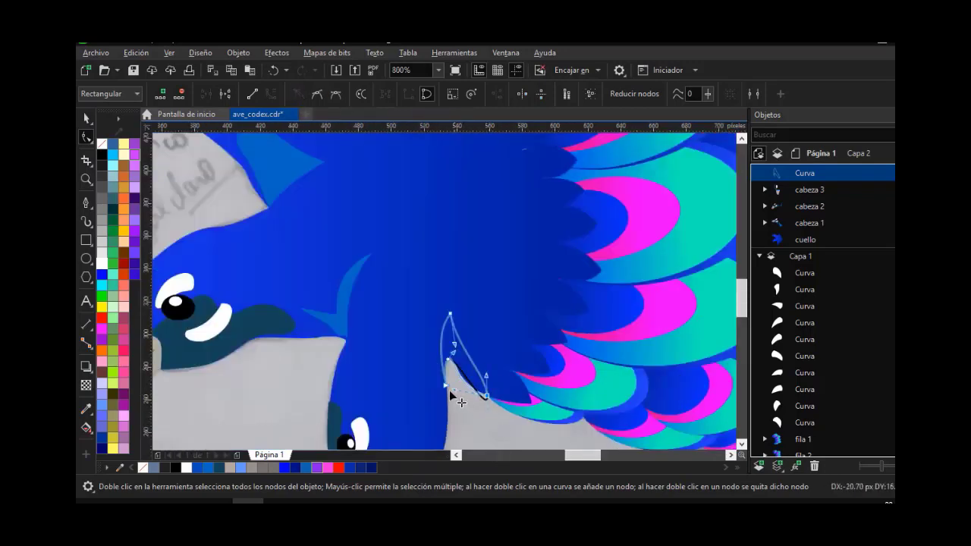
# Extend the accent's outer node to the tip of the lowest neck feather and curve its sides along the body's edge
pyautogui.scroll(1, 456, 369)
pyautogui.moveTo(520, 423); pyautogui.dragTo(608, 440)
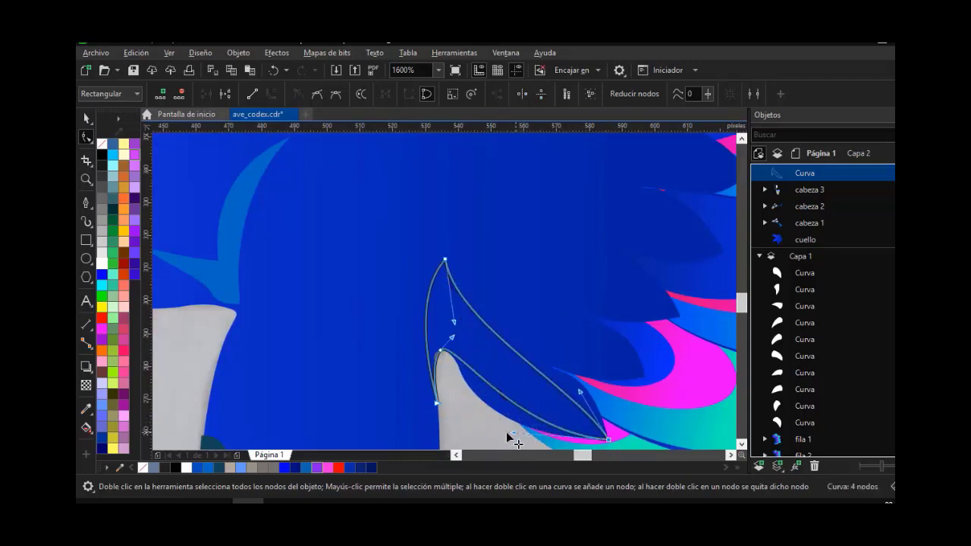
pyautogui.moveTo(513, 433); pyautogui.dragTo(446, 443)
pyautogui.moveTo(579, 366); pyautogui.dragTo(452, 372)
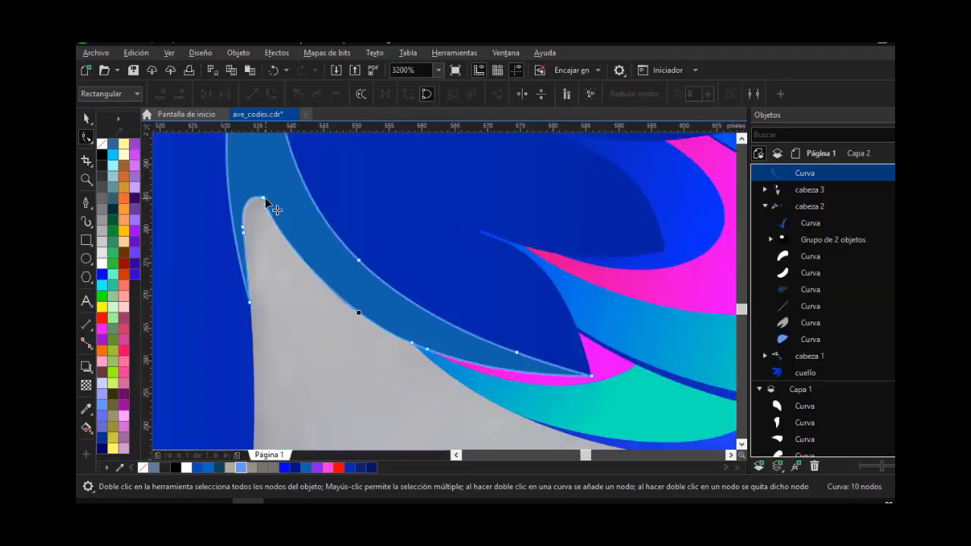
# Refine the nodes and handles on the blue accent's inner curve to follow the rounded top of the neck notch
pyautogui.click(265, 200)
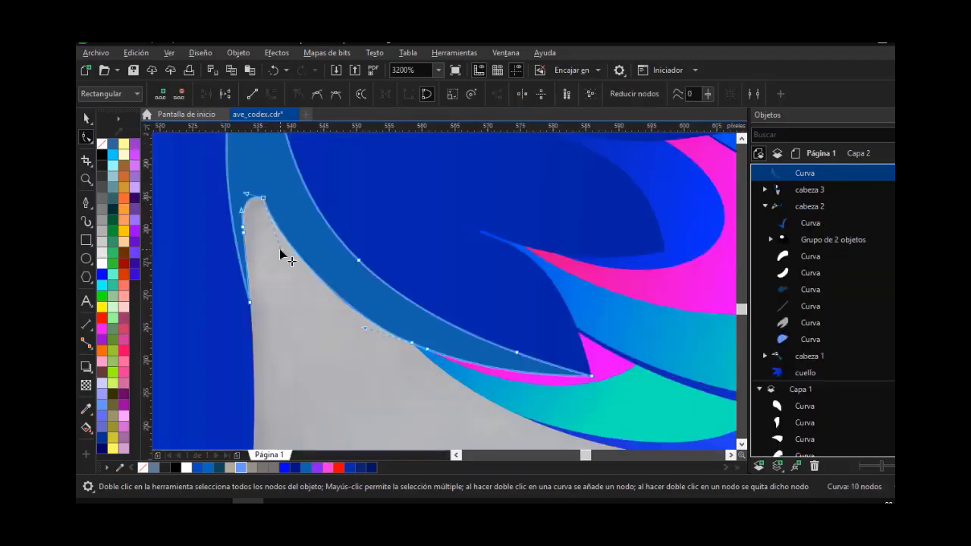
pyautogui.moveTo(279, 249); pyautogui.dragTo(245, 194)
pyautogui.scroll(1, 251, 199)
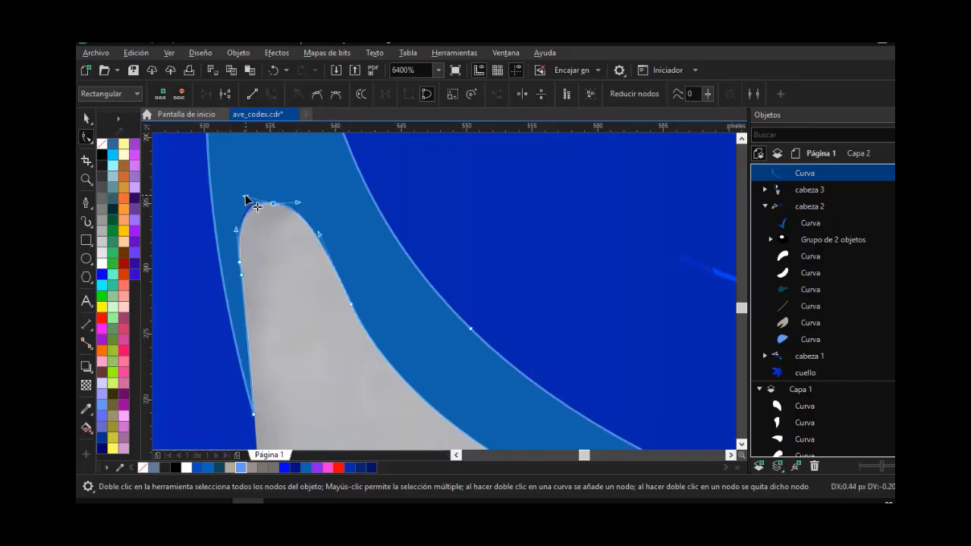
pyautogui.scroll(2, 251, 202)
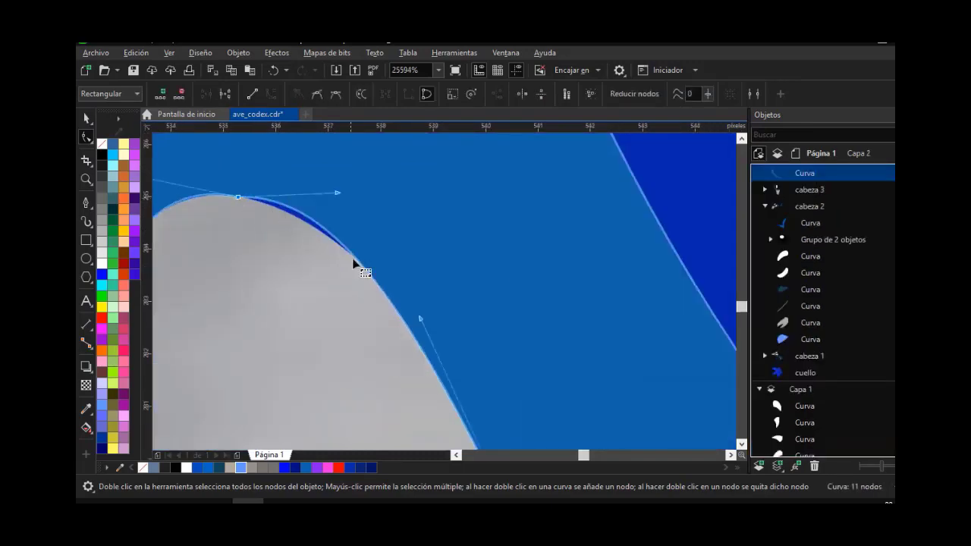
pyautogui.moveTo(235, 196); pyautogui.dragTo(191, 201)
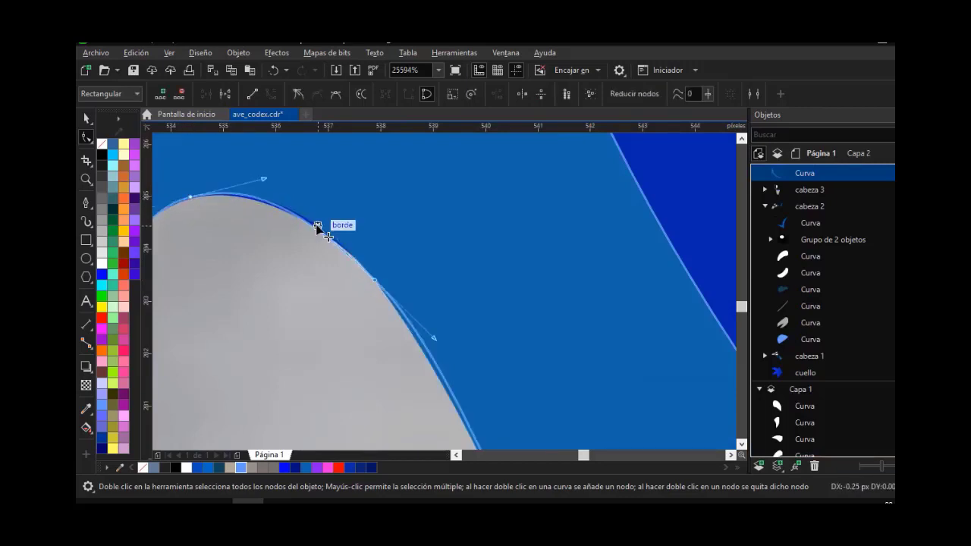
pyautogui.moveTo(263, 179); pyautogui.dragTo(255, 186)
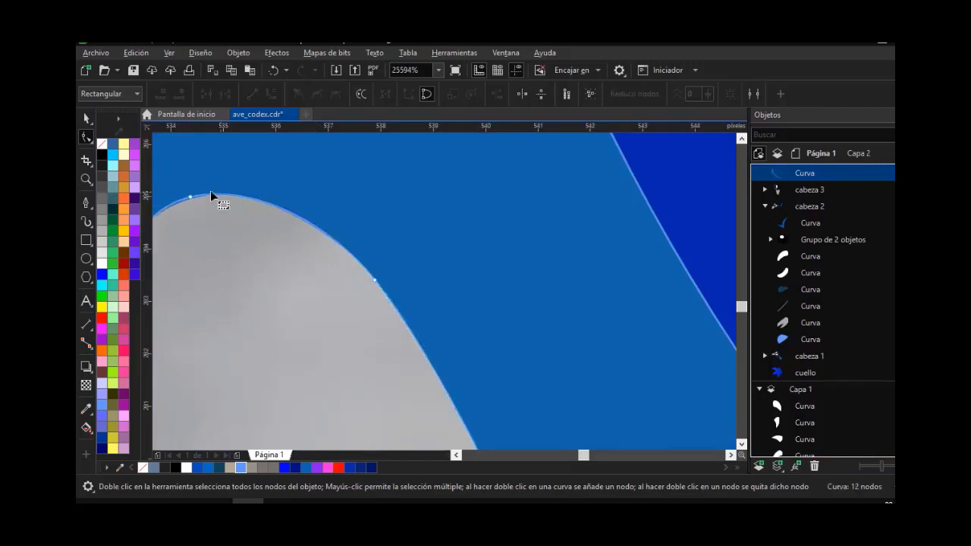
# Move the nodes on the blue accent's upper side toward the neck notch to make the accent narrower
pyautogui.scroll(-3, 210, 194)
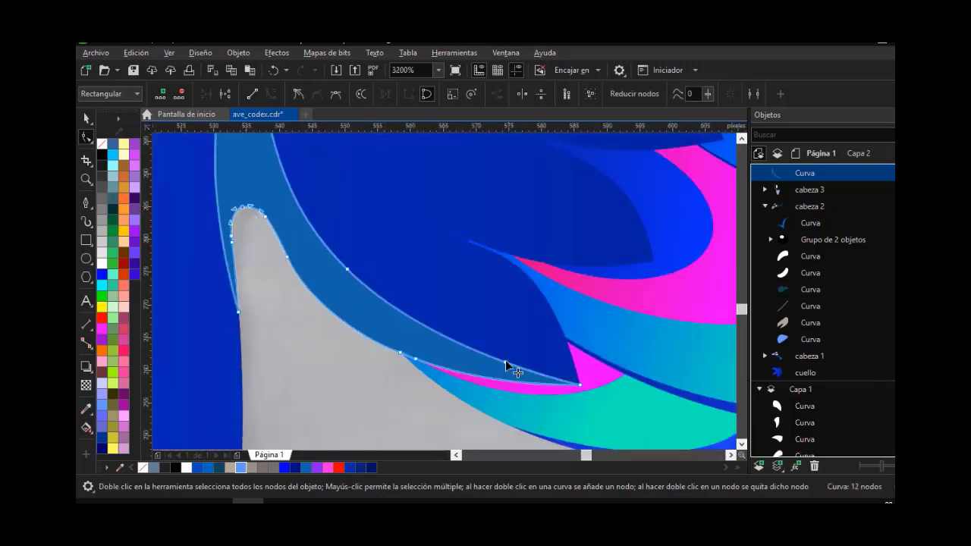
pyautogui.moveTo(365, 287); pyautogui.dragTo(294, 249)
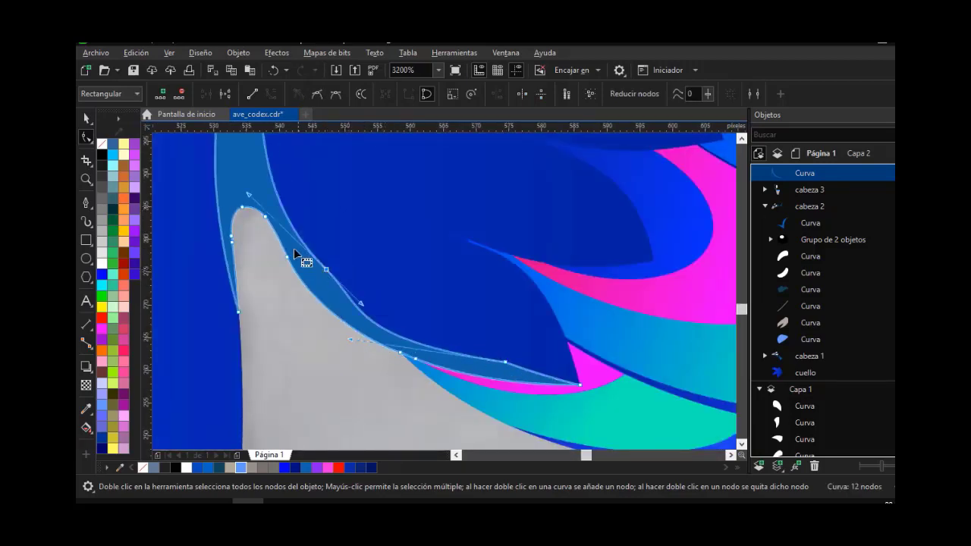
pyautogui.moveTo(507, 361); pyautogui.dragTo(481, 386)
pyautogui.press('space')
pyautogui.scroll(-3, 336, 297)
# Duplicate the main neck shape in place
pyautogui.click(490, 240)
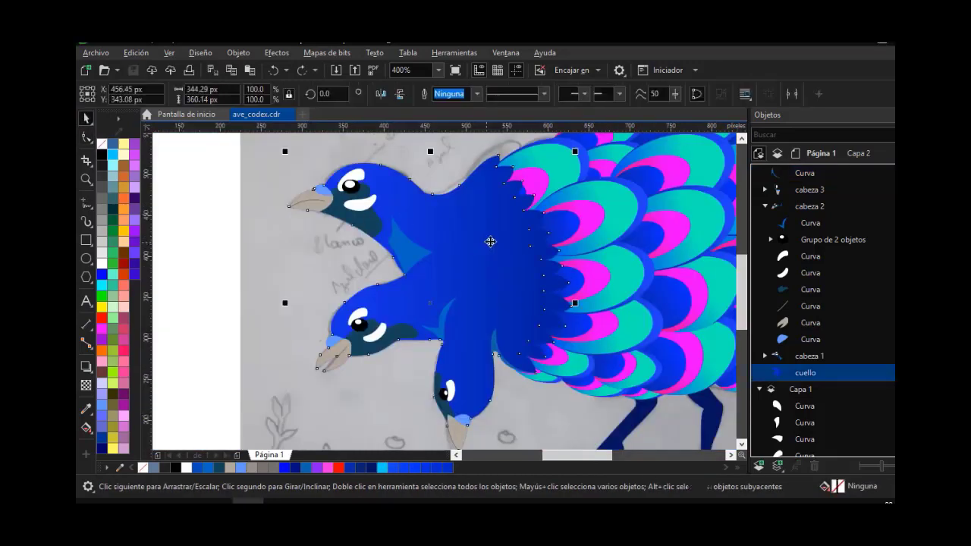
pyautogui.hotkey('ctrl', 'c')
pyautogui.hotkey('ctrl', 'v')
# Lighten the neck copy's gradient, setting its start color to #143CCC and its end color to a brighter blue
pyautogui.click(87, 429)
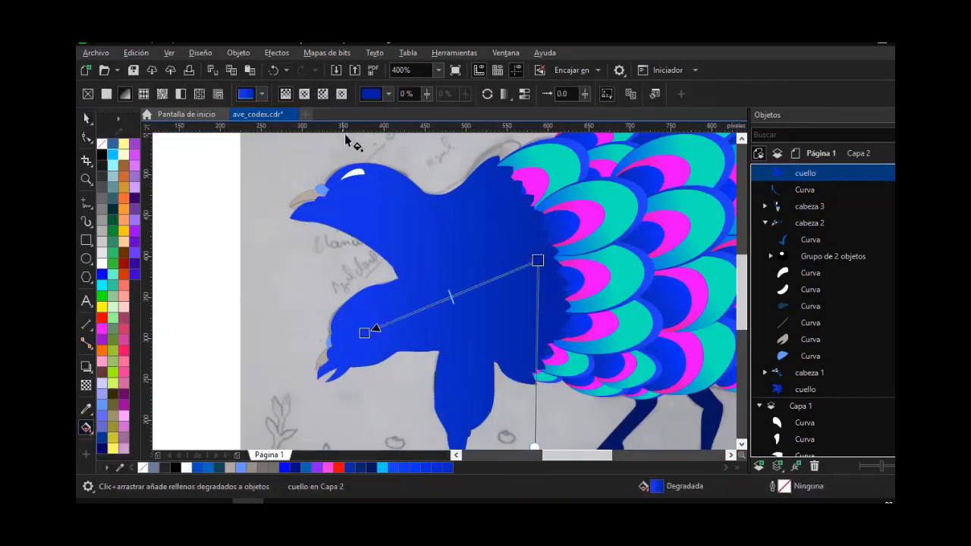
pyautogui.click(538, 261)
pyautogui.click(528, 276)
pyautogui.click(592, 351)
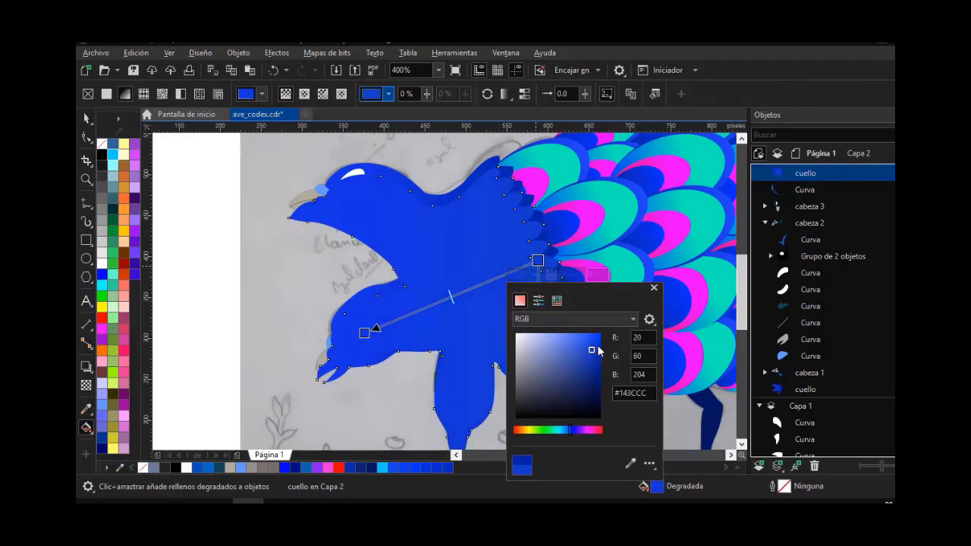
pyautogui.click(366, 334)
pyautogui.click(345, 348)
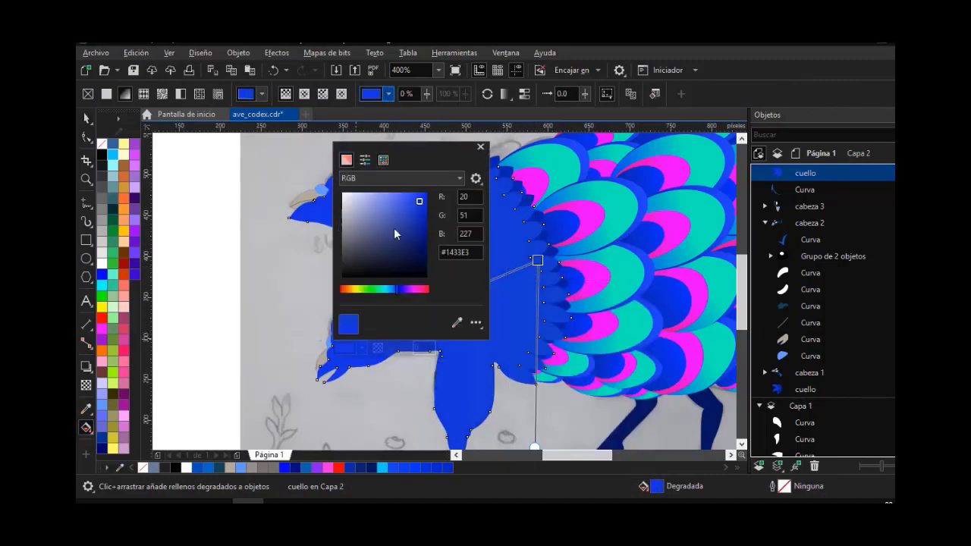
pyautogui.click(414, 198)
pyautogui.click(87, 121)
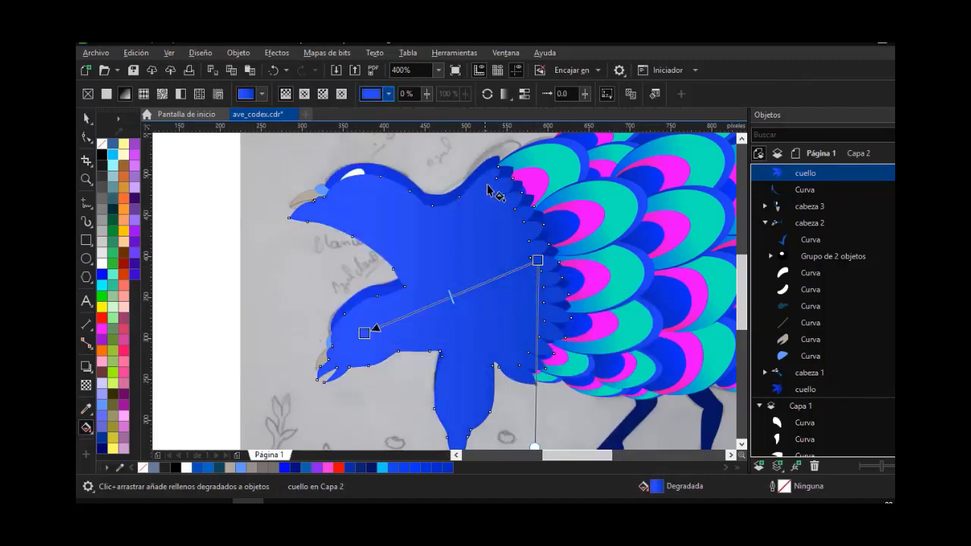
# Place the lighter neck copy inside the original neck shape as a PowerClip
pyautogui.click(88, 122)
pyautogui.rightClick(466, 220)
pyautogui.click(537, 275)
pyautogui.click(397, 179)
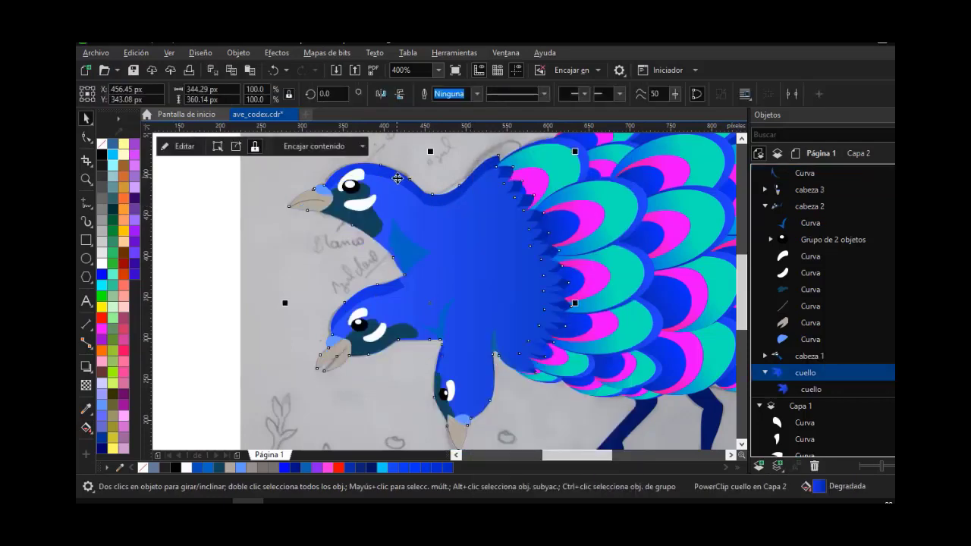
pyautogui.click(259, 222)
# Edit the neck's PowerClip and shift the inner copy down and left to about X 450.66, Y 335.96 px
pyautogui.scroll(1, 448, 214)
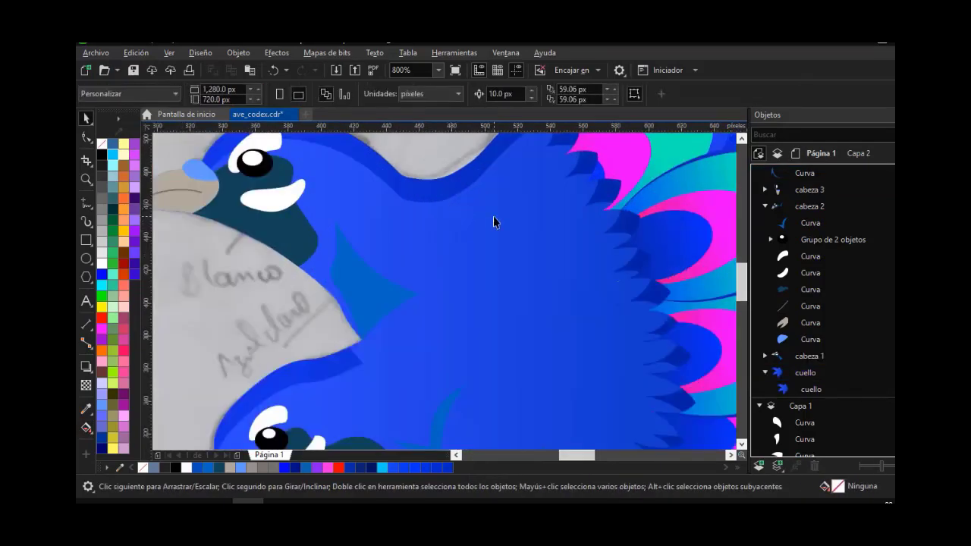
pyautogui.scroll(-1, 494, 218)
pyautogui.scroll(1, 502, 170)
pyautogui.doubleClick(540, 210)
pyautogui.click(537, 201)
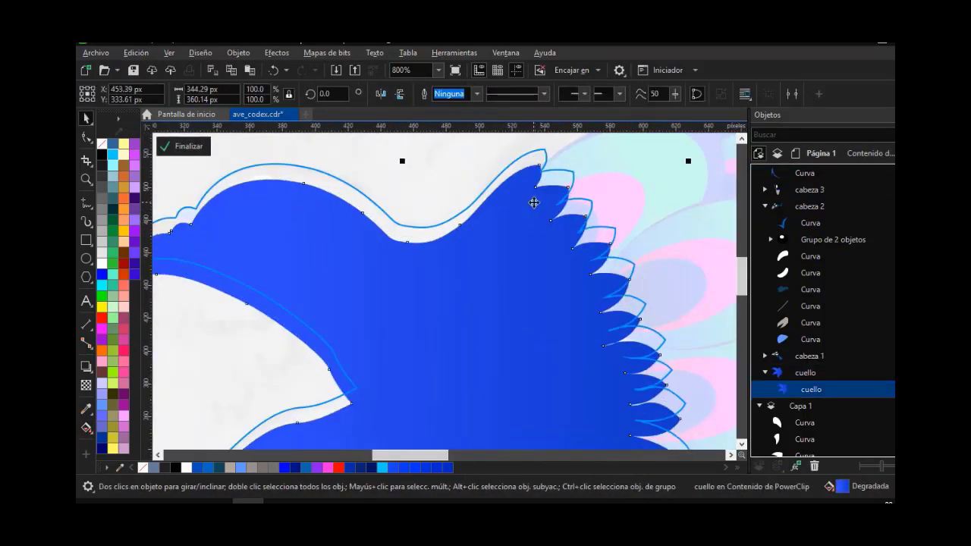
pyautogui.scroll(-2, 507, 201)
pyautogui.scroll(1, 497, 205)
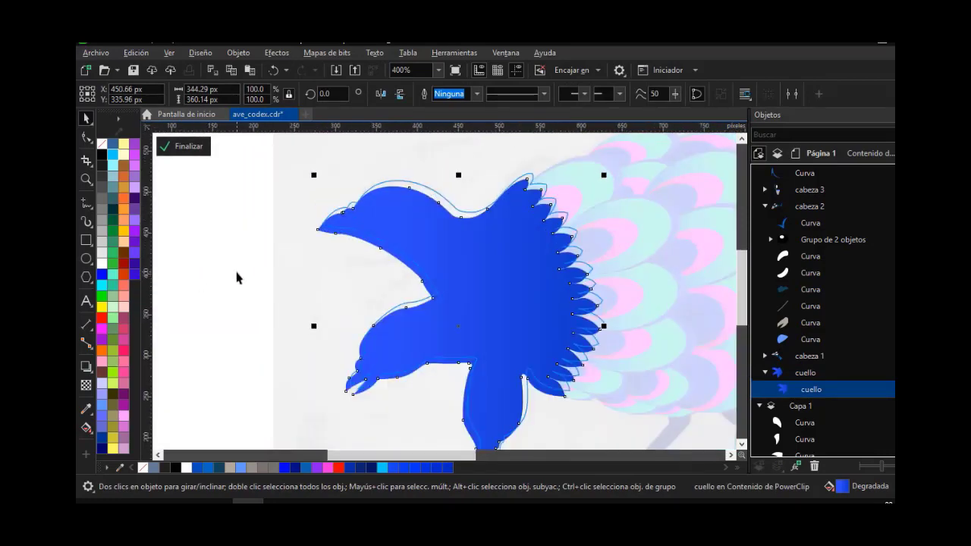
# Move the inner copy's gradient end past the middle head's beak and its start inward from the feathered edge, then finish the PowerClip edit
pyautogui.keyDown('ctrl'); pyautogui.click(237, 273); pyautogui.keyUp('ctrl')
pyautogui.keyDown('ctrl'); pyautogui.click(530, 269); pyautogui.keyUp('ctrl')
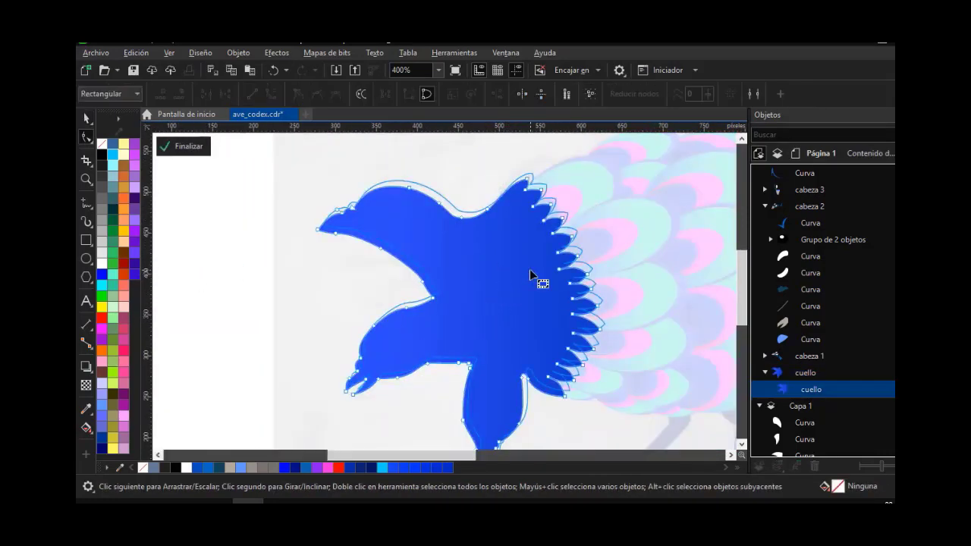
pyautogui.click(86, 427)
pyautogui.moveTo(340, 375); pyautogui.dragTo(303, 389)
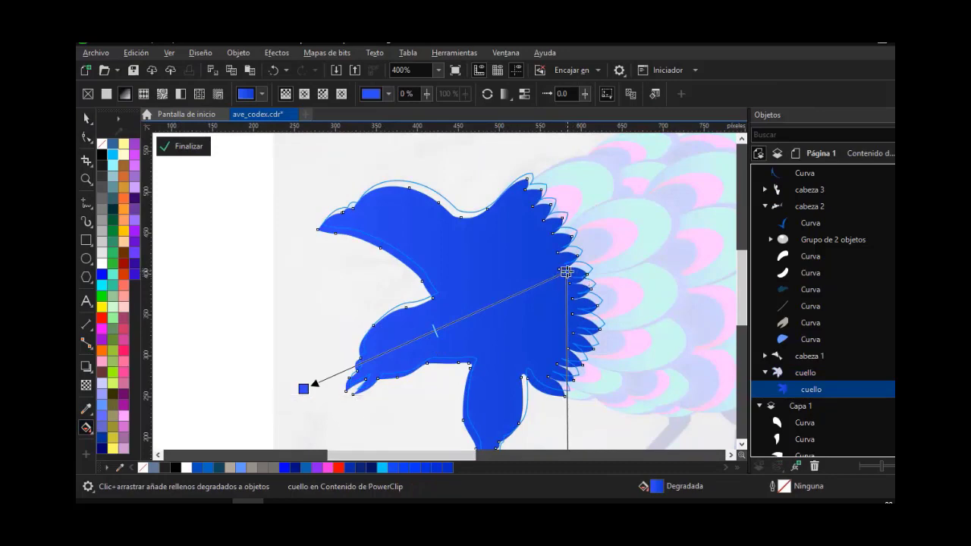
pyautogui.moveTo(565, 271); pyautogui.dragTo(500, 291)
pyautogui.click(182, 146)
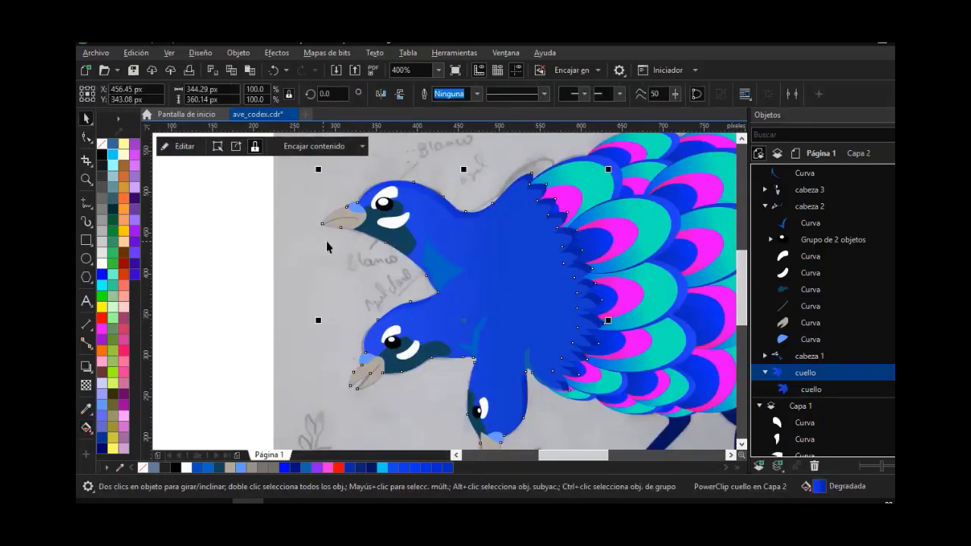
# Reopen the neck's PowerClip and adjust the inner copy's nodes and curve around the notch beside the lowest neck
pyautogui.scroll(-1, 265, 220)
pyautogui.press('Escape')
pyautogui.scroll(1, 418, 277)
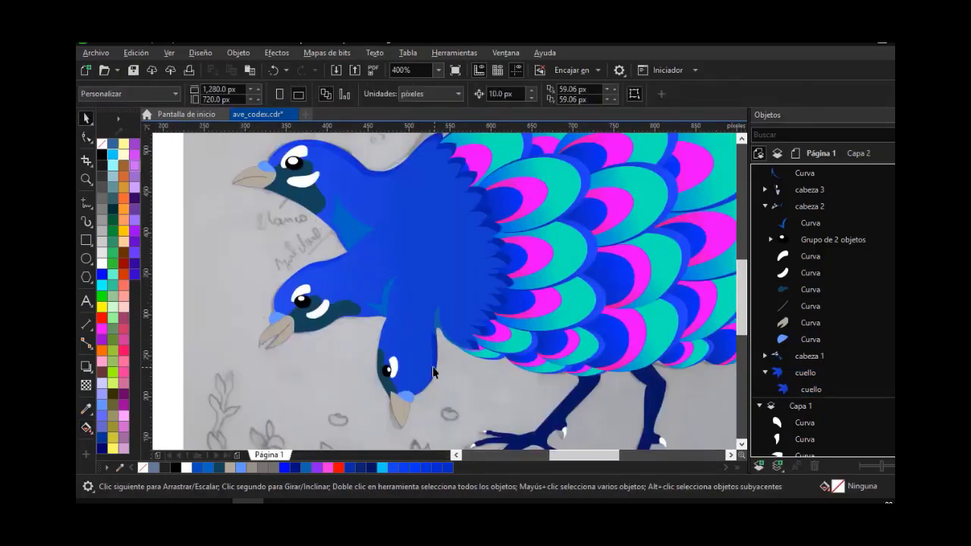
pyautogui.scroll(1, 433, 370)
pyautogui.scroll(-1, 433, 364)
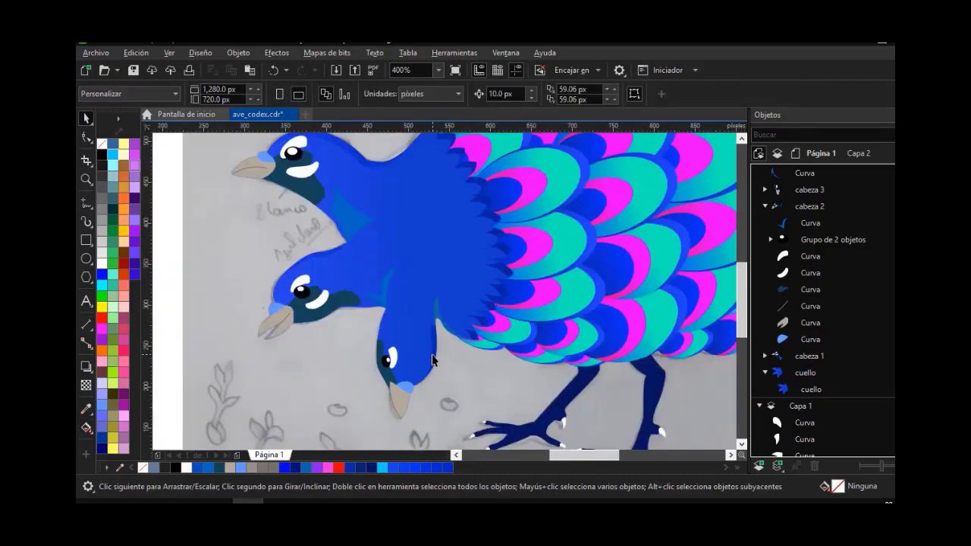
pyautogui.scroll(1, 433, 360)
pyautogui.doubleClick(434, 358)
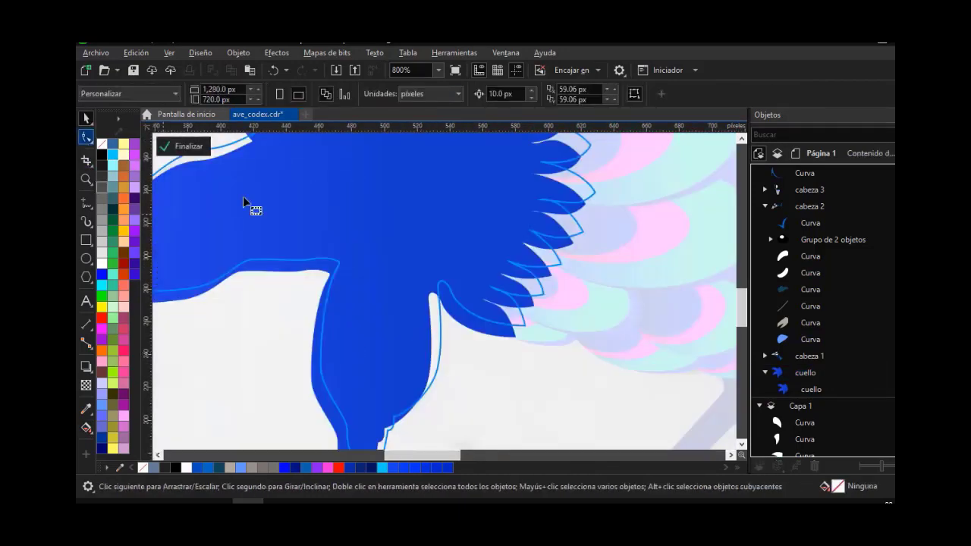
pyautogui.click(243, 196)
pyautogui.scroll(1, 439, 293)
pyautogui.moveTo(424, 288); pyautogui.dragTo(443, 274)
pyautogui.moveTo(420, 303); pyautogui.dragTo(453, 228)
pyautogui.hotkey('ctrl', 'z')
pyautogui.moveTo(416, 282); pyautogui.dragTo(421, 271)
pyautogui.moveTo(417, 336); pyautogui.dragTo(423, 290)
pyautogui.moveTo(452, 231); pyautogui.dragTo(459, 241)
pyautogui.scroll(-2, 457, 243)
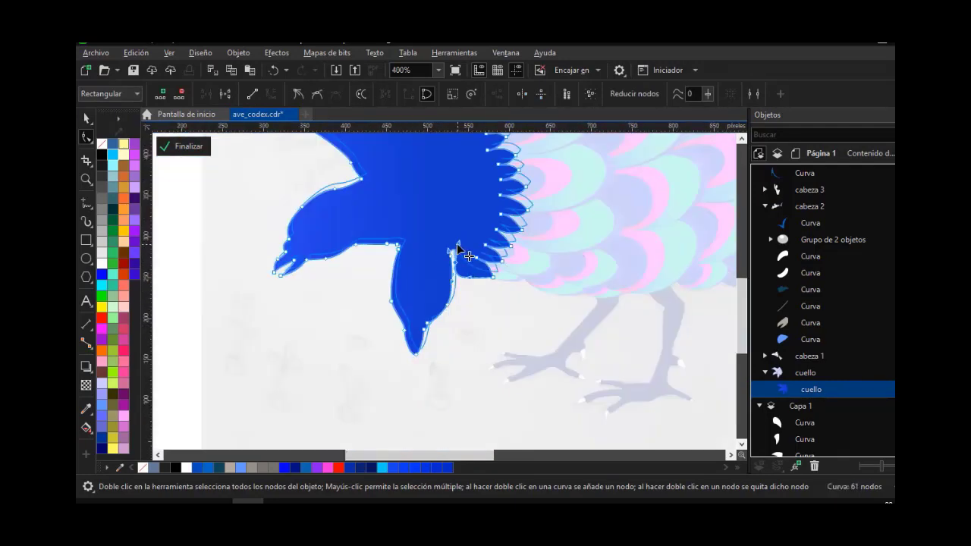
# Pull the inner copy's edge near the lowest head's beak closer to the clip outline and finish the PowerClip edit
pyautogui.scroll(2, 429, 394)
pyautogui.moveTo(369, 415); pyautogui.dragTo(412, 379)
pyautogui.scroll(1, 441, 345)
pyautogui.scroll(-2, 368, 401)
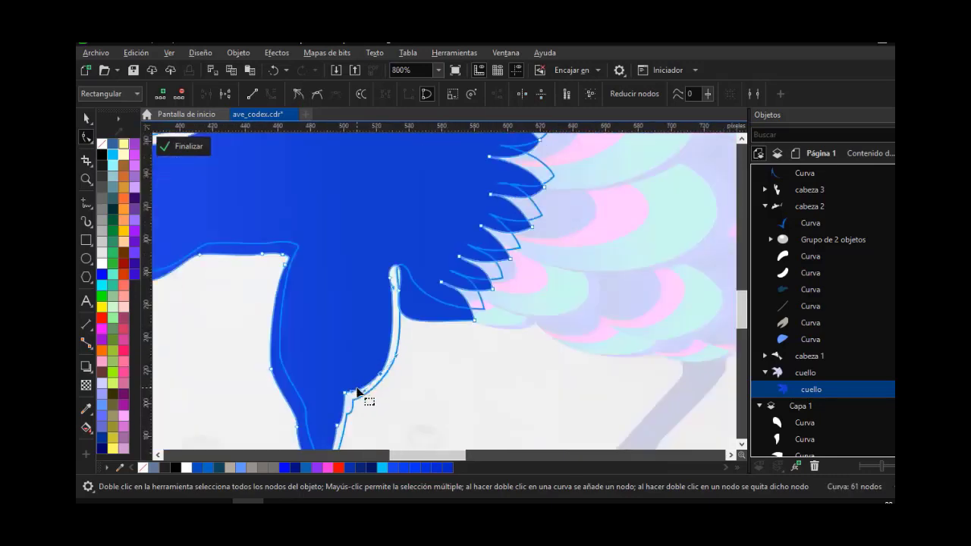
pyautogui.scroll(2, 369, 401)
pyautogui.moveTo(337, 339); pyautogui.dragTo(363, 364)
pyautogui.scroll(-2, 358, 346)
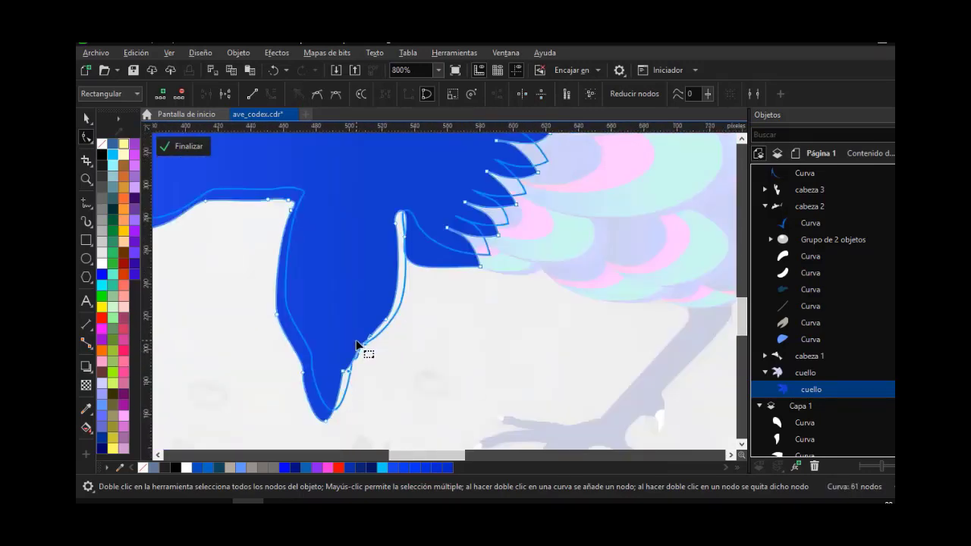
pyautogui.click(184, 145)
pyautogui.click(330, 346)
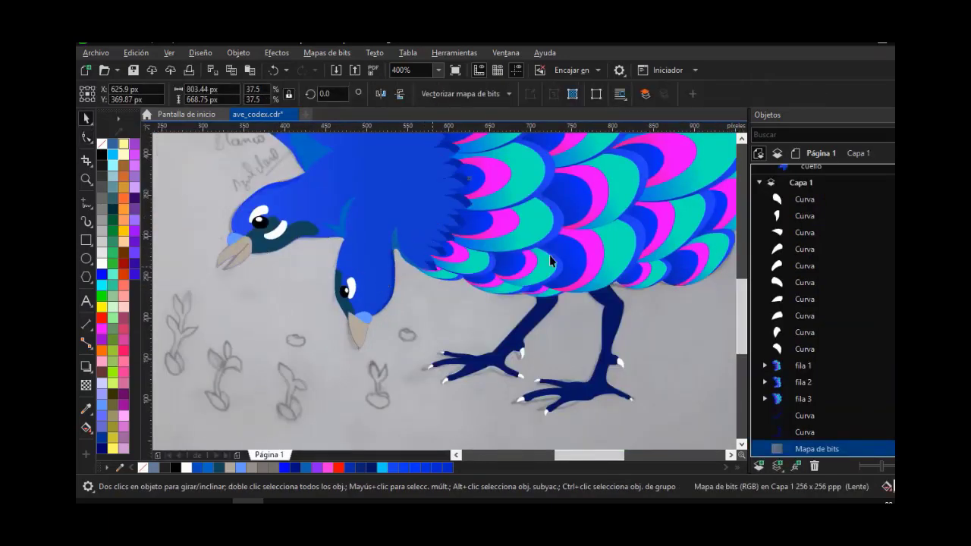
# Set the end color of the inner neck copy's gradient to #0C2FF2 within the PowerClip and finish editing
pyautogui.click(742, 140)
pyautogui.click(742, 139)
pyautogui.click(742, 139)
pyautogui.doubleClick(353, 209)
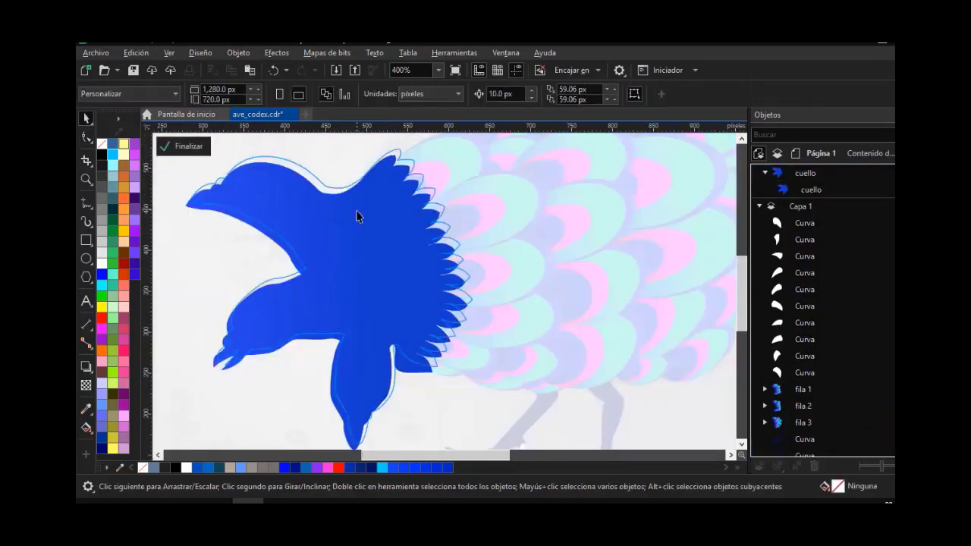
pyautogui.click(356, 212)
pyautogui.click(88, 430)
pyautogui.click(171, 364)
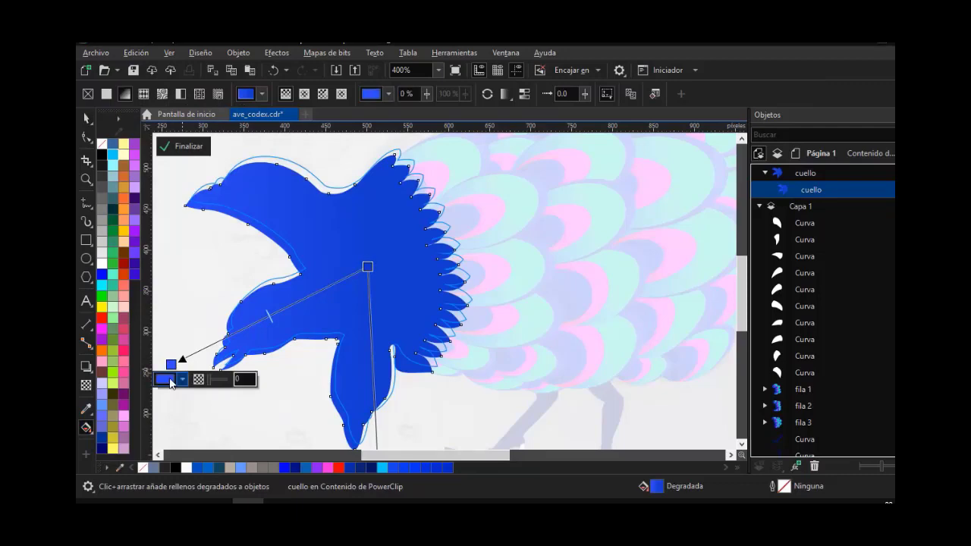
pyautogui.click(173, 384)
pyautogui.moveTo(235, 227); pyautogui.dragTo(248, 228)
pyautogui.moveTo(246, 183); pyautogui.dragTo(557, 191)
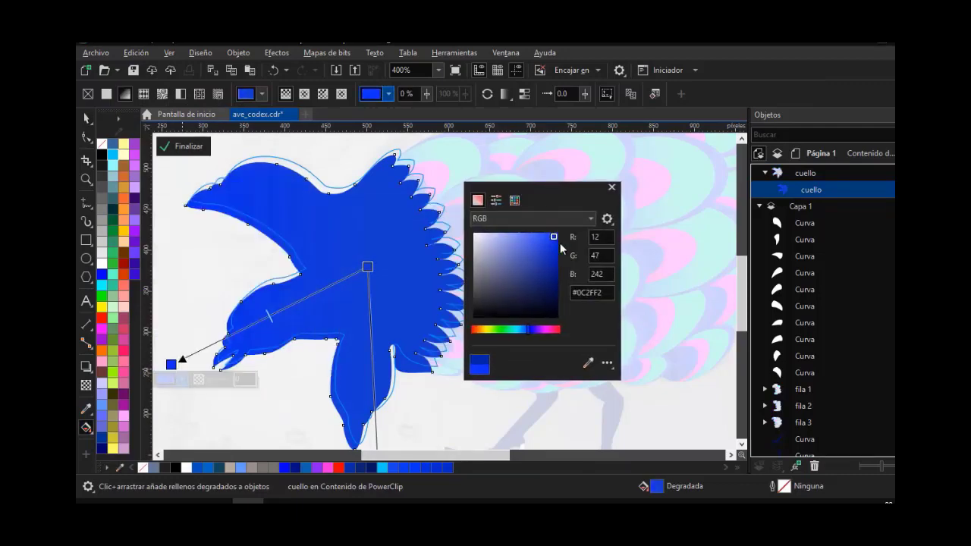
pyautogui.click(189, 148)
pyautogui.click(352, 289)
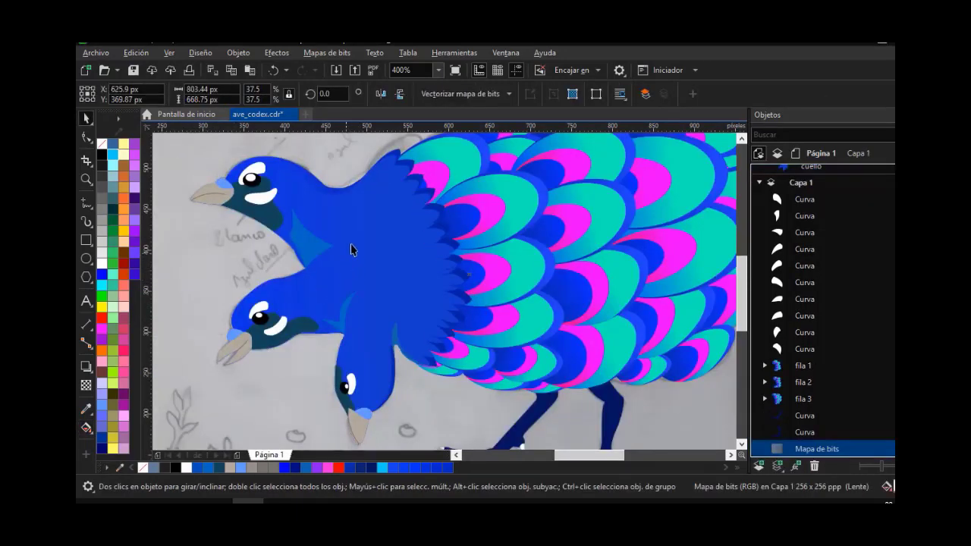
# Set the start color of the inner neck copy's gradient to #0017C4 within the PowerClip and finish editing
pyautogui.doubleClick(370, 226)
pyautogui.click(87, 427)
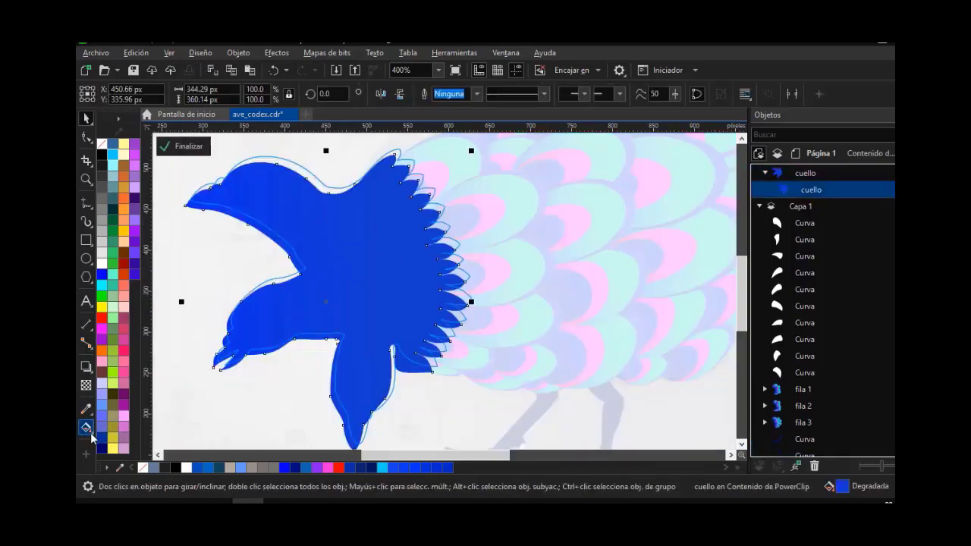
pyautogui.click(368, 267)
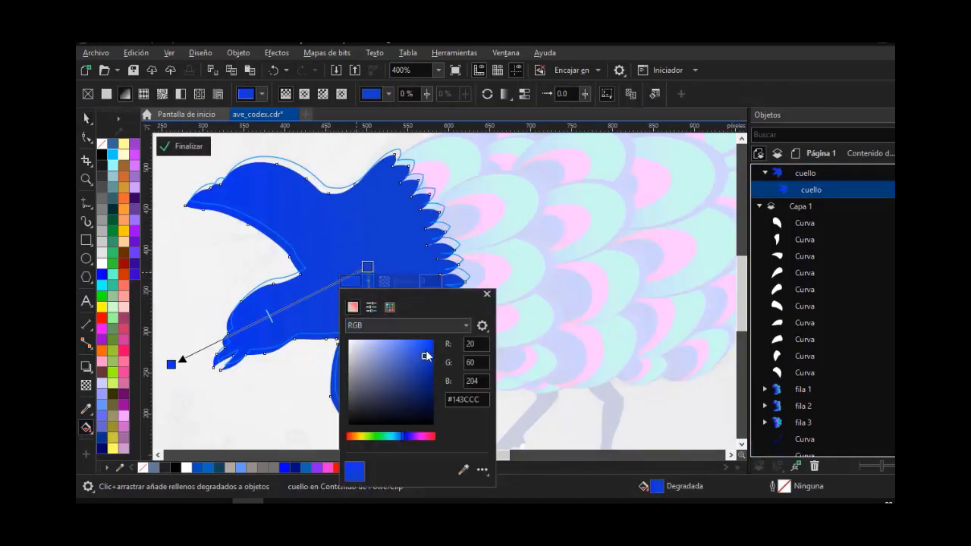
pyautogui.click(433, 359)
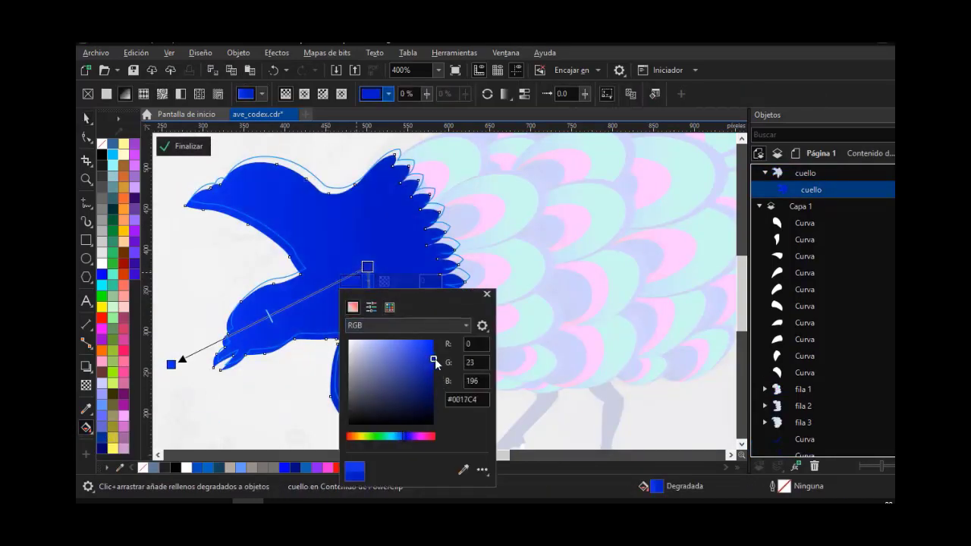
pyautogui.click(188, 148)
pyautogui.scroll(-1, 319, 242)
pyautogui.click(187, 264)
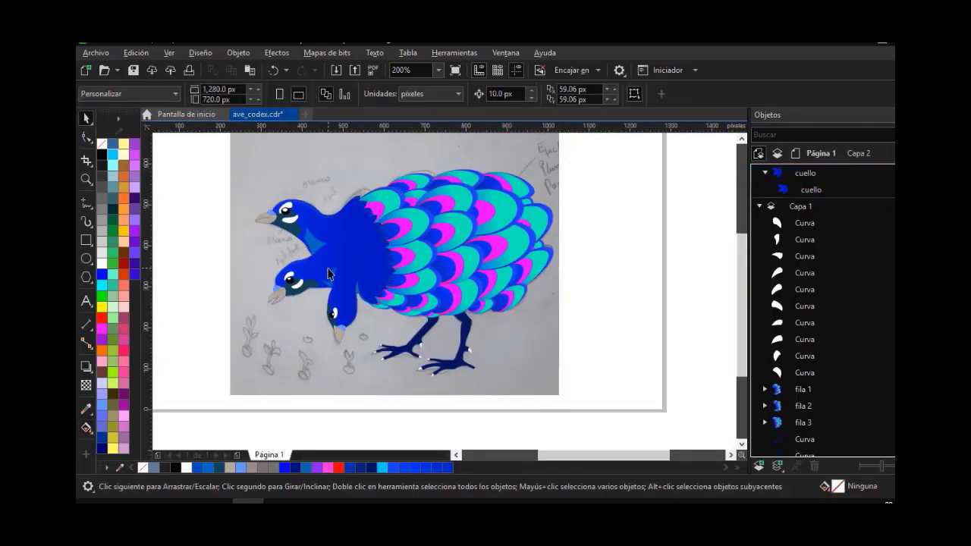
# Examine the clipped neck's edge and shading around the notch beside the lowest neck
pyautogui.scroll(1, 330, 270)
pyautogui.scroll(3, 384, 356)
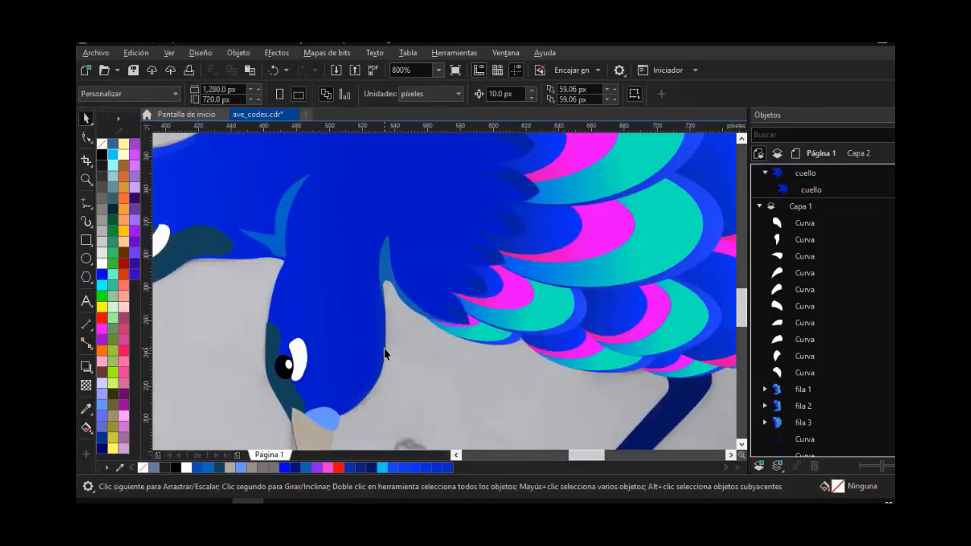
pyautogui.click(474, 280)
pyautogui.keyDown('ctrl'); pyautogui.click(484, 285); pyautogui.keyUp('ctrl')
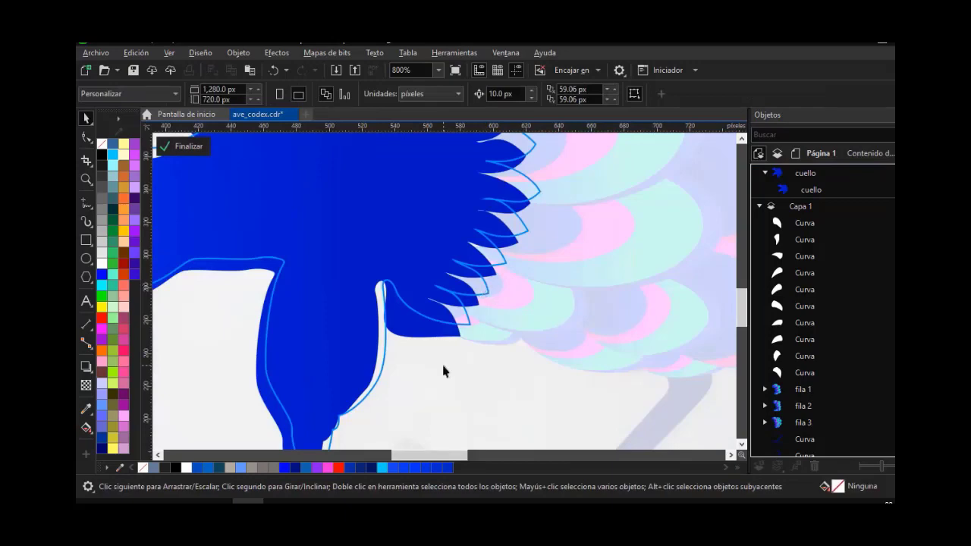
pyautogui.keyDown('ctrl'); pyautogui.click(444, 371); pyautogui.keyUp('ctrl')
pyautogui.scroll(2, 386, 323)
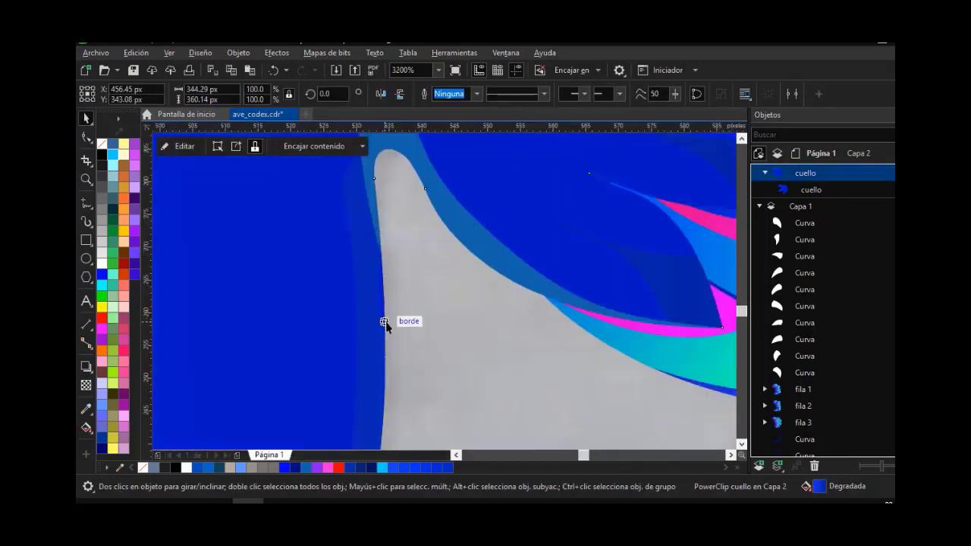
pyautogui.scroll(-4, 386, 323)
pyautogui.press('Escape')
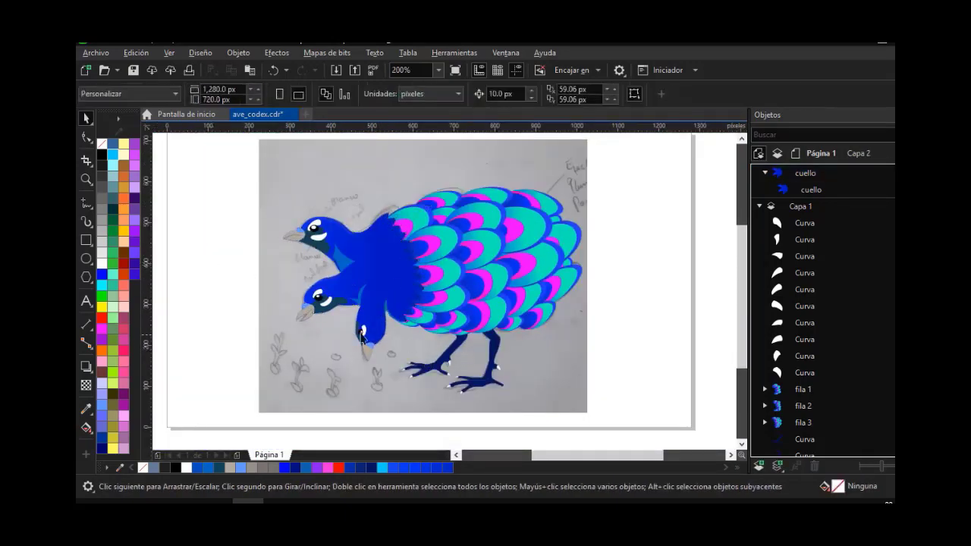
# Trace the left half of the seed under the third sketched sprout with the Pen tool, about 22 by 18 px
pyautogui.scroll(1, 299, 350)
pyautogui.scroll(-2, 470, 406)
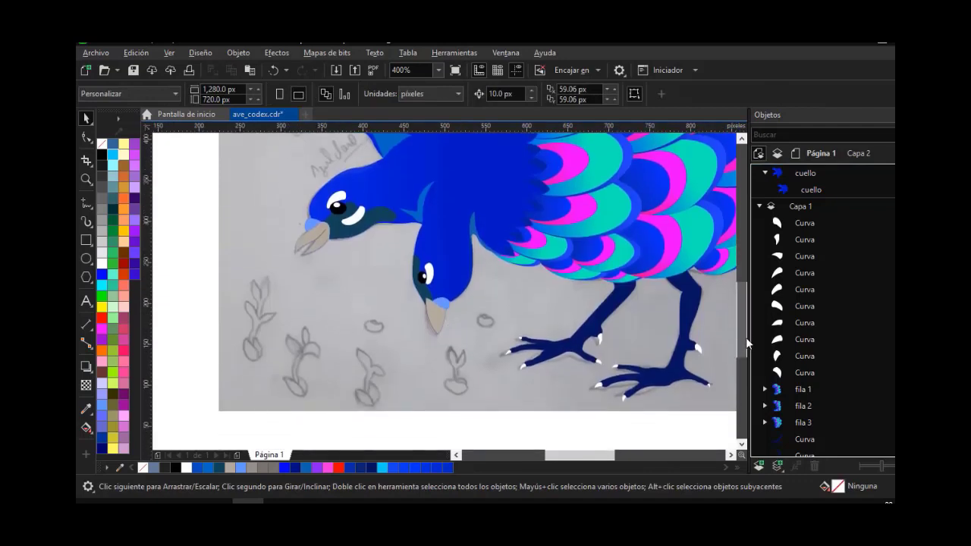
pyautogui.scroll(1, 389, 410)
pyautogui.click(86, 203)
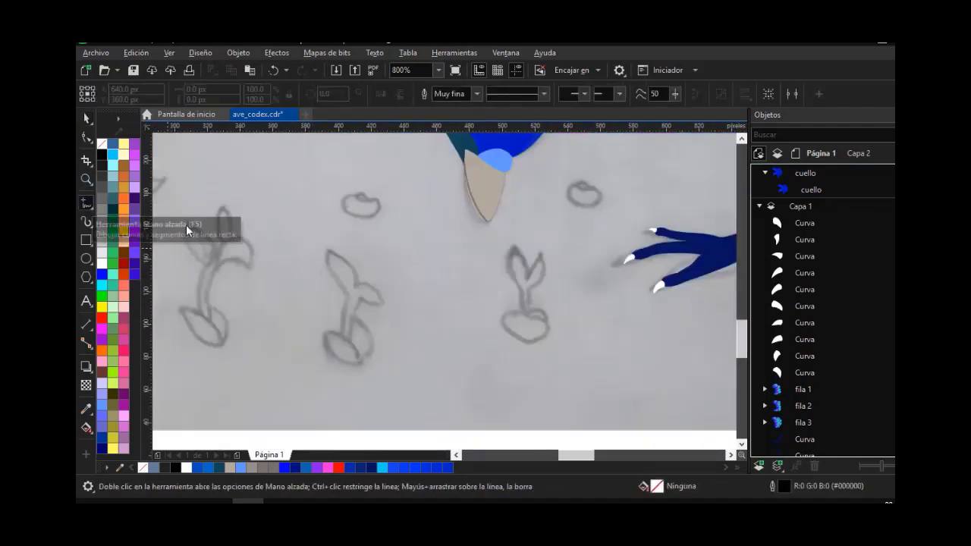
pyautogui.click(91, 208)
pyautogui.click(107, 231)
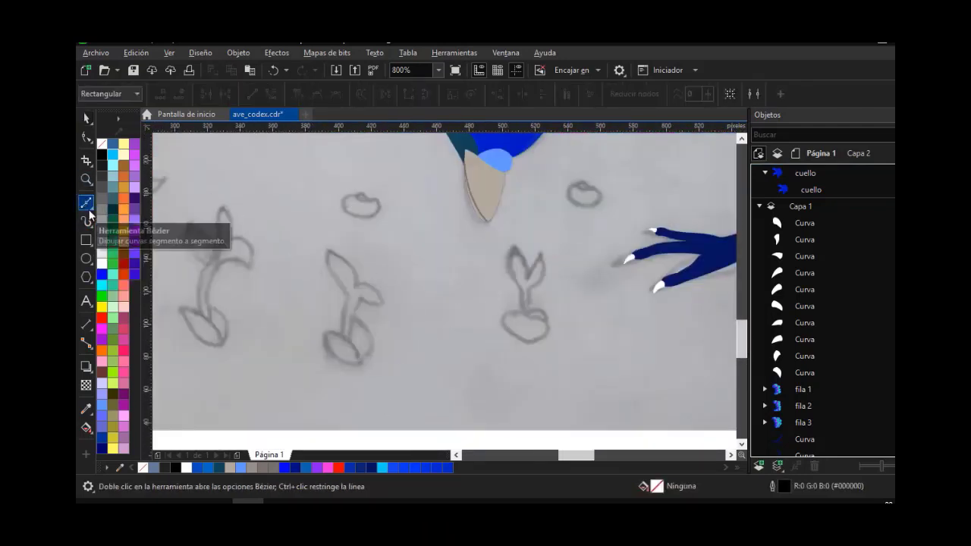
pyautogui.click(88, 205)
pyautogui.click(106, 247)
pyautogui.click(325, 331)
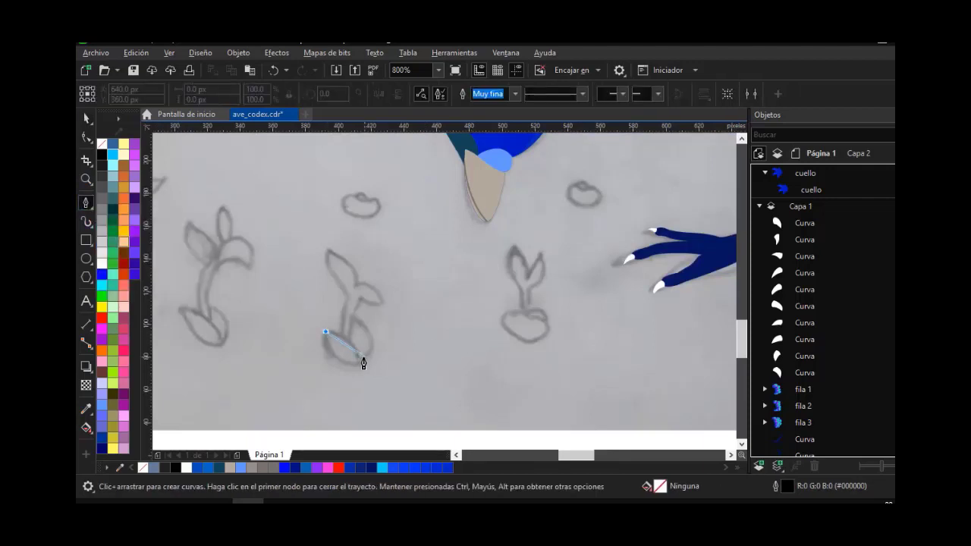
pyautogui.moveTo(360, 358); pyautogui.dragTo(362, 378)
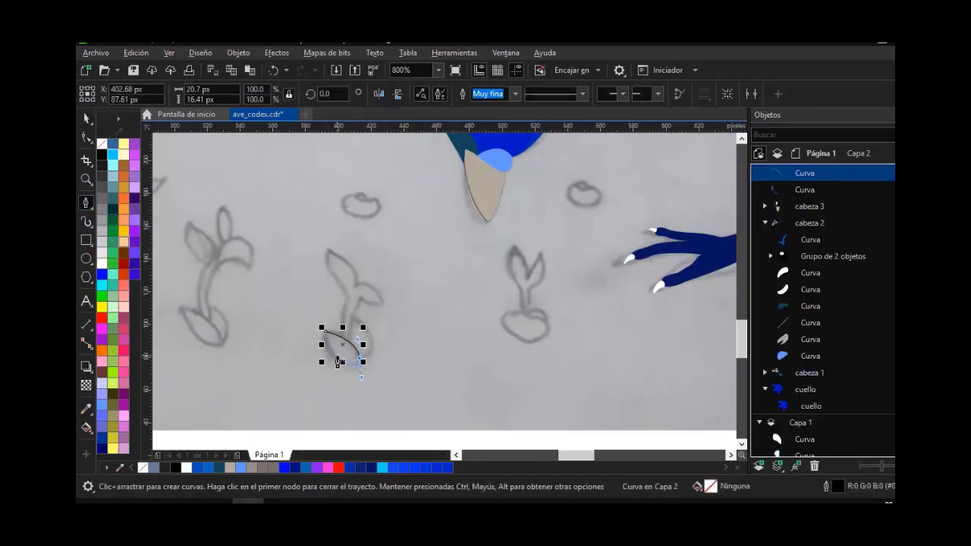
pyautogui.click(362, 366)
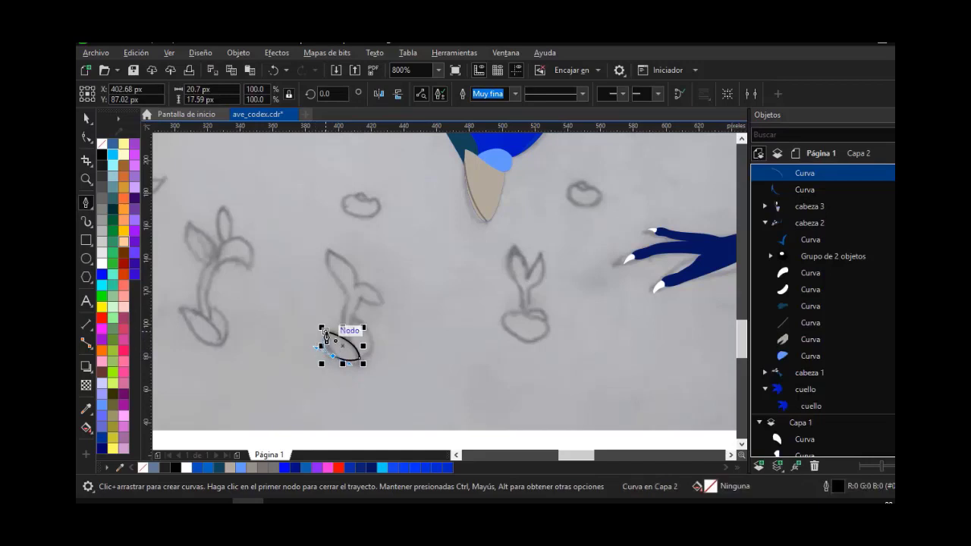
pyautogui.click(324, 332)
pyautogui.press('F10')
pyautogui.scroll(3, 327, 369)
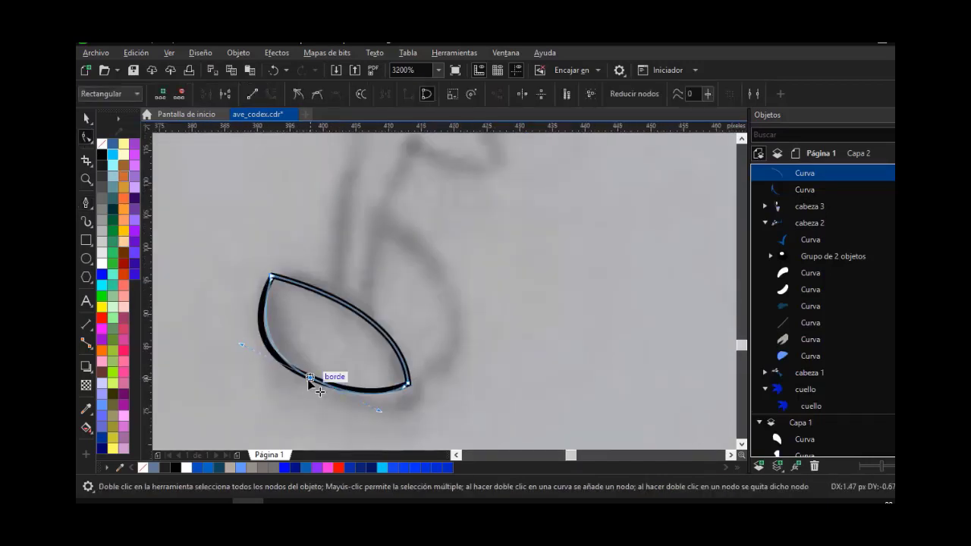
pyautogui.scroll(-1, 303, 358)
# Duplicate the seed half, mirror it horizontally and rotate it to 242.305° over the sketched right half
pyautogui.press('space')
pyautogui.moveTo(300, 337); pyautogui.dragTo(373, 322)
pyautogui.rightClick(374, 315)
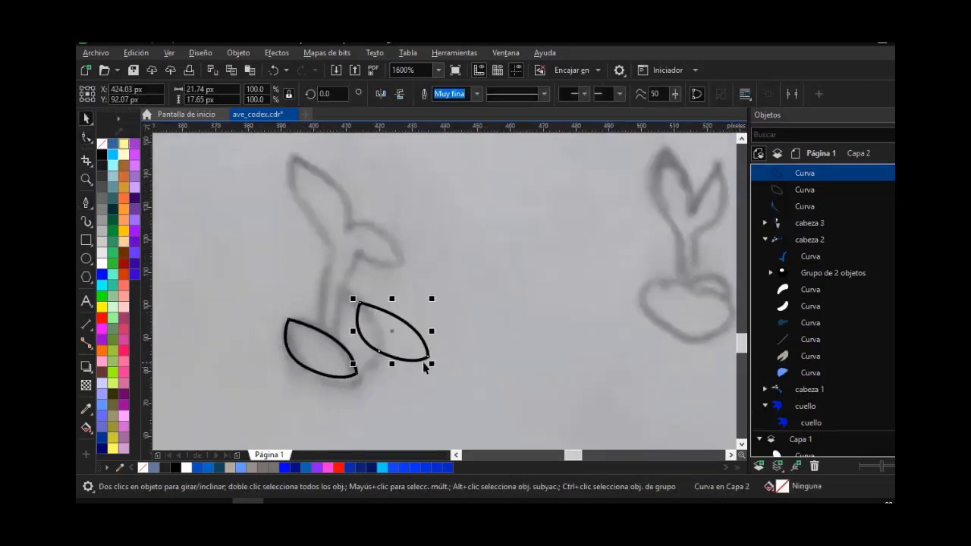
pyautogui.click(381, 95)
pyautogui.click(427, 322)
pyautogui.moveTo(433, 365); pyautogui.dragTo(373, 311)
pyautogui.click(409, 310)
pyautogui.click(372, 327)
pyautogui.moveTo(389, 379); pyautogui.dragTo(394, 332)
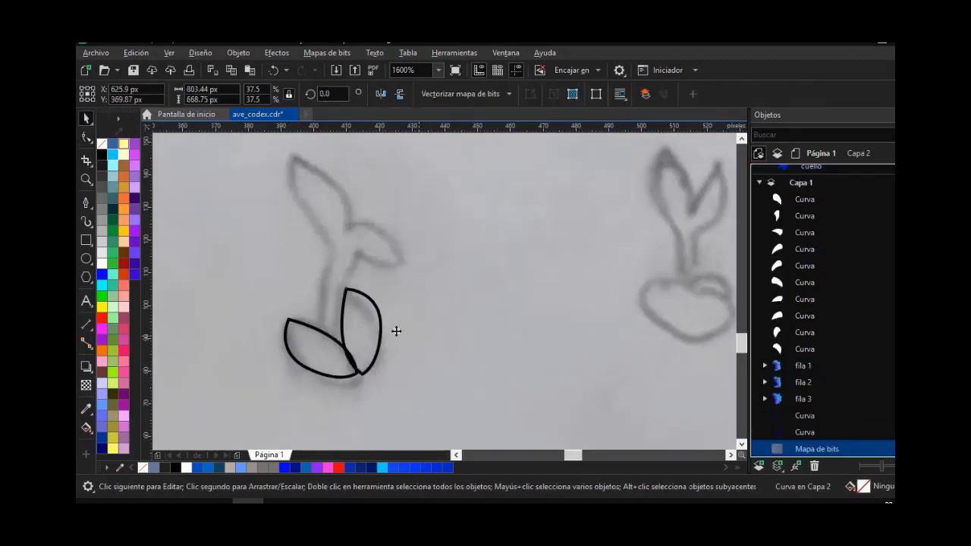
pyautogui.click(365, 312)
# Trace the sprout's stem, tall leaf and small leaf as one closed shape from the seed upward with the Pen tool
pyautogui.click(87, 203)
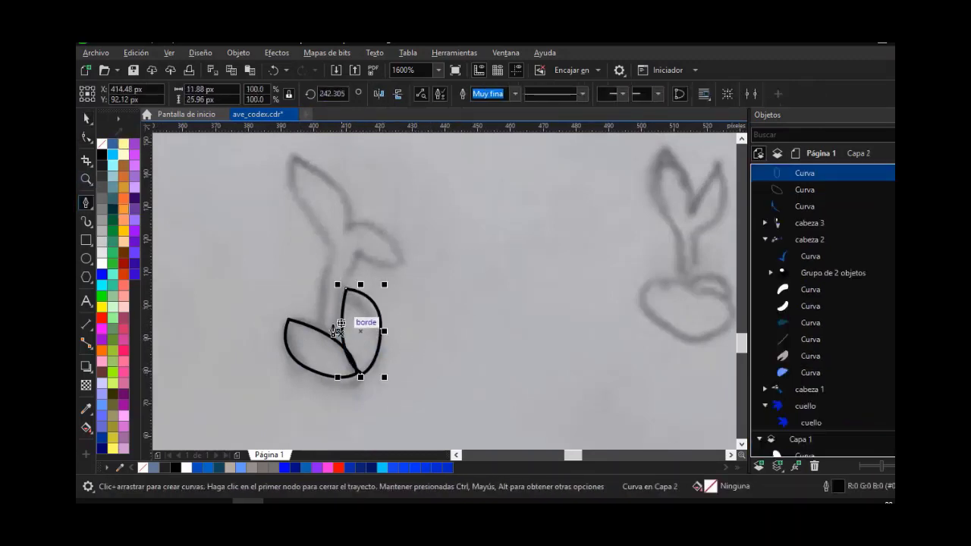
pyautogui.moveTo(320, 340); pyautogui.dragTo(321, 327)
pyautogui.moveTo(329, 256)
pyautogui.mouseDown()
pyautogui.moveTo(342, 233)
pyautogui.moveTo(289, 217)
pyautogui.moveTo(297, 201)
pyautogui.mouseUp()
pyautogui.moveTo(296, 158); pyautogui.dragTo(293, 149)
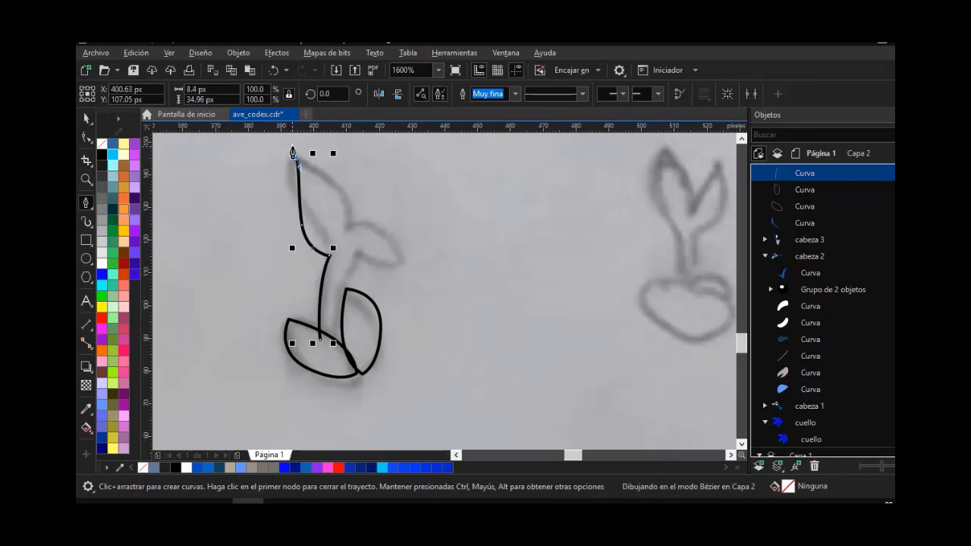
pyautogui.moveTo(344, 193); pyautogui.dragTo(353, 223)
pyautogui.click(347, 229)
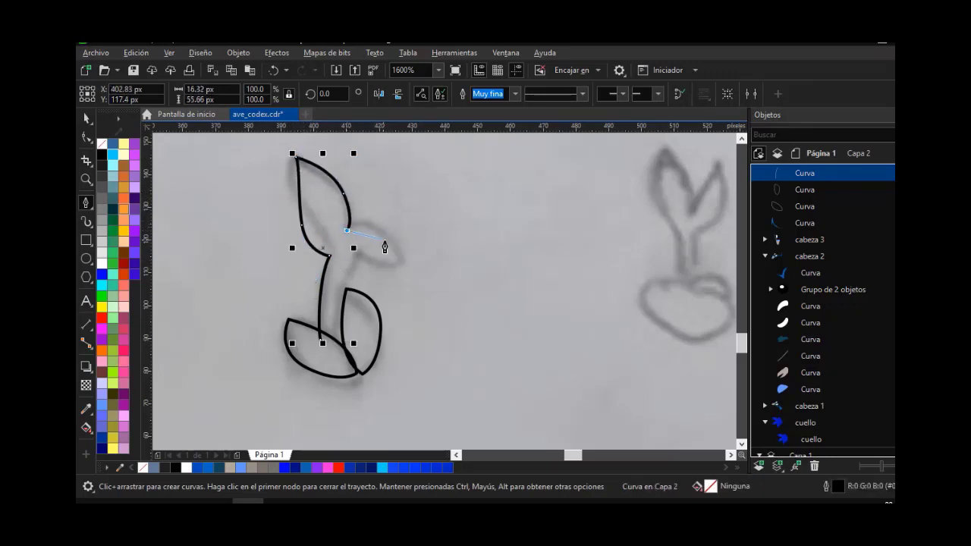
pyautogui.moveTo(399, 246); pyautogui.dragTo(341, 277)
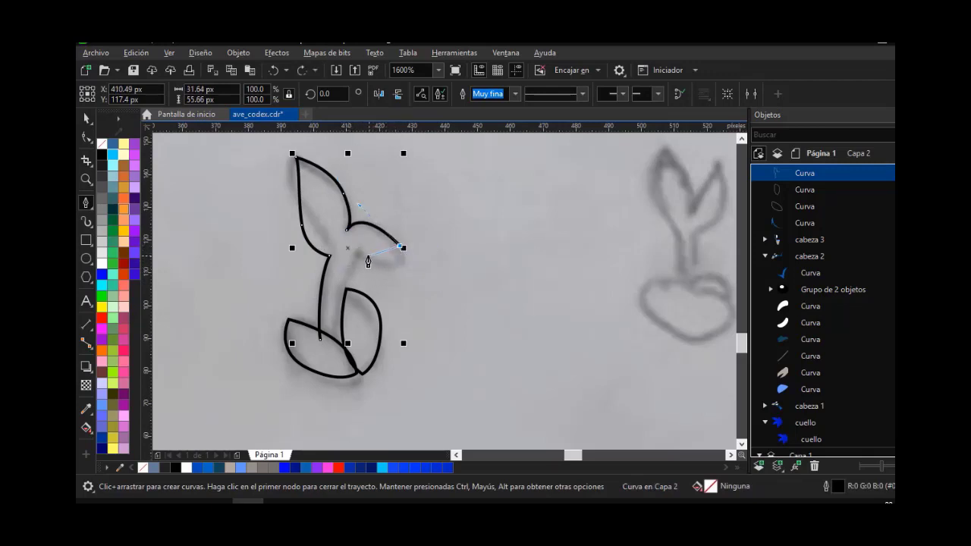
pyautogui.moveTo(367, 258); pyautogui.dragTo(348, 249)
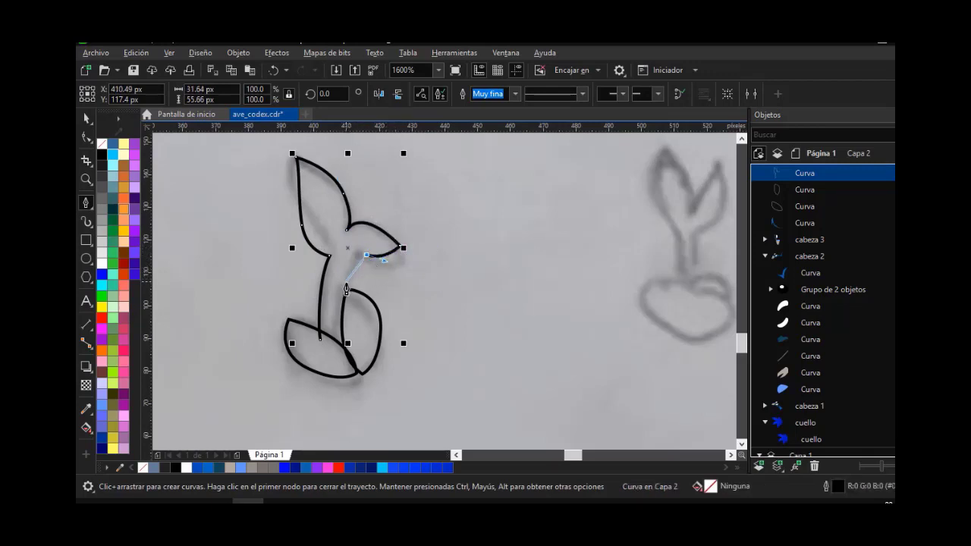
pyautogui.moveTo(347, 288); pyautogui.dragTo(348, 297)
pyautogui.moveTo(342, 362); pyautogui.dragTo(343, 370)
pyautogui.click(320, 340)
# Reshape the sprout's small leaf by moving its tip and joint nodes and adjusting its curves to make it fuller
pyautogui.click(87, 137)
pyautogui.scroll(1, 378, 239)
pyautogui.moveTo(356, 271); pyautogui.dragTo(329, 265)
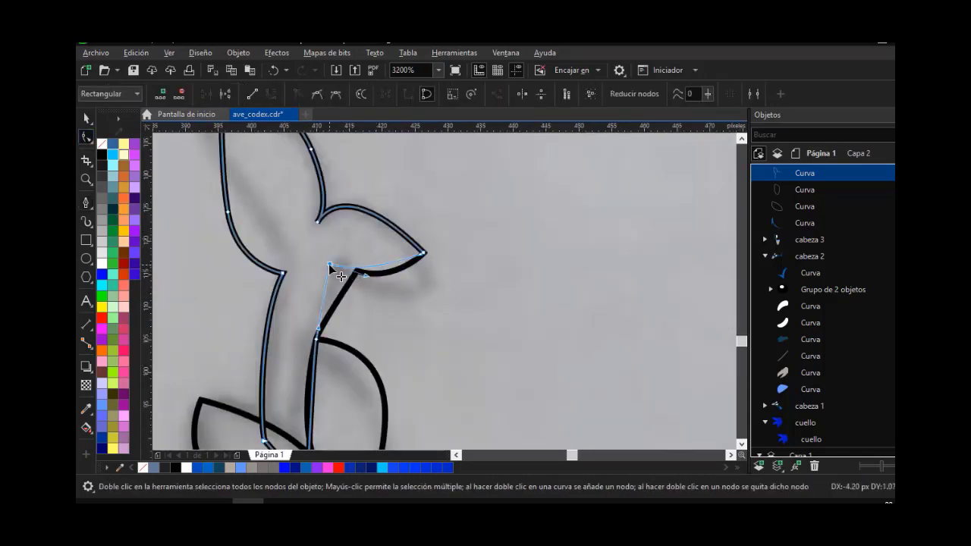
pyautogui.moveTo(423, 253); pyautogui.dragTo(438, 295)
pyautogui.moveTo(358, 211); pyautogui.dragTo(380, 208)
pyautogui.moveTo(357, 274); pyautogui.dragTo(364, 316)
pyautogui.moveTo(437, 294); pyautogui.dragTo(436, 287)
pyautogui.moveTo(317, 223); pyautogui.dragTo(360, 196)
pyautogui.scroll(-1, 324, 221)
pyautogui.scroll(1, 281, 165)
# Refine the tall leaf by raising its stem joint, widening its outer edge and adjusting the node between both leaves
pyautogui.click(327, 327)
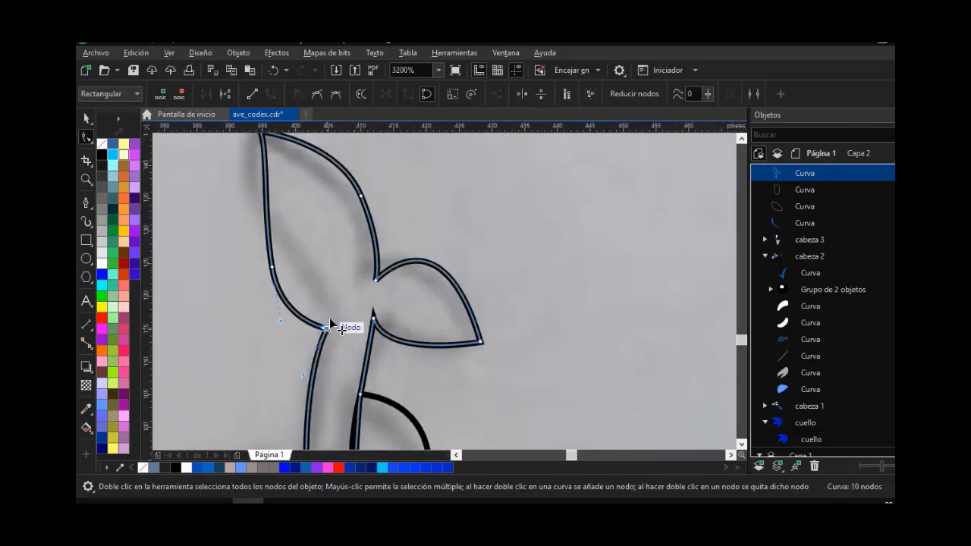
pyautogui.moveTo(327, 327); pyautogui.dragTo(339, 304)
pyautogui.moveTo(272, 267); pyautogui.dragTo(259, 255)
pyautogui.moveTo(377, 280); pyautogui.dragTo(371, 278)
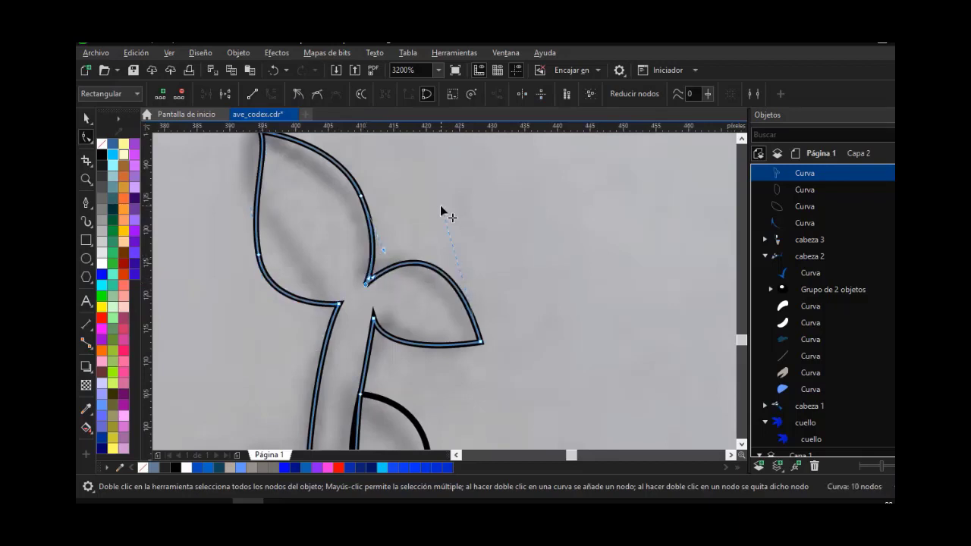
pyautogui.scroll(-1, 427, 277)
# Fill the sprout with Verde hierba #009933 and apply a linear gradient from the tall leaf down to the stem's base
pyautogui.click(84, 119)
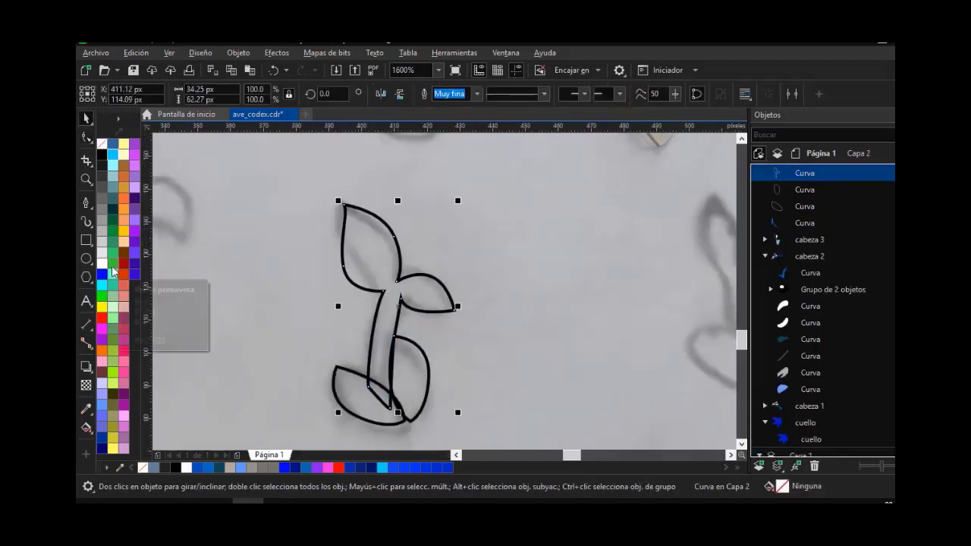
pyautogui.click(102, 297)
pyautogui.click(114, 238)
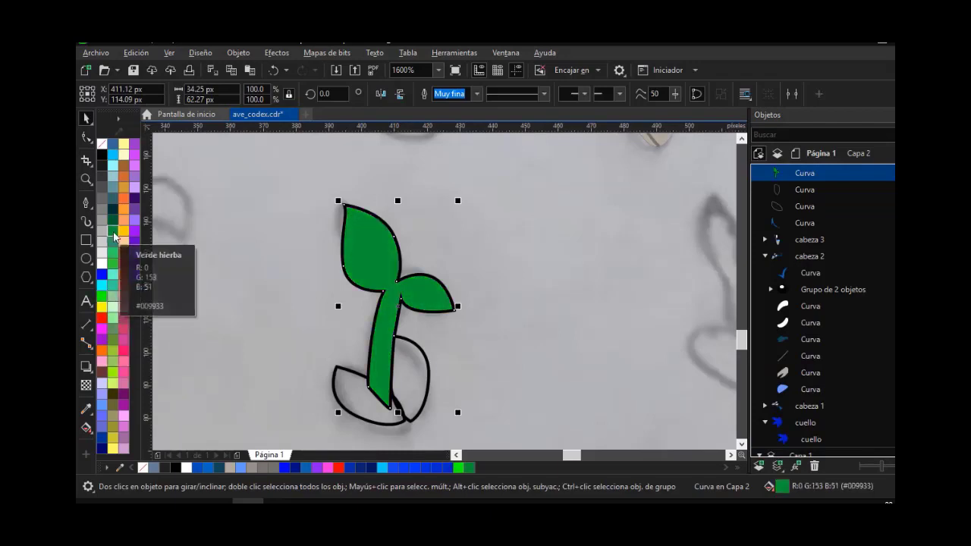
pyautogui.click(86, 427)
pyautogui.moveTo(364, 229); pyautogui.dragTo(379, 385)
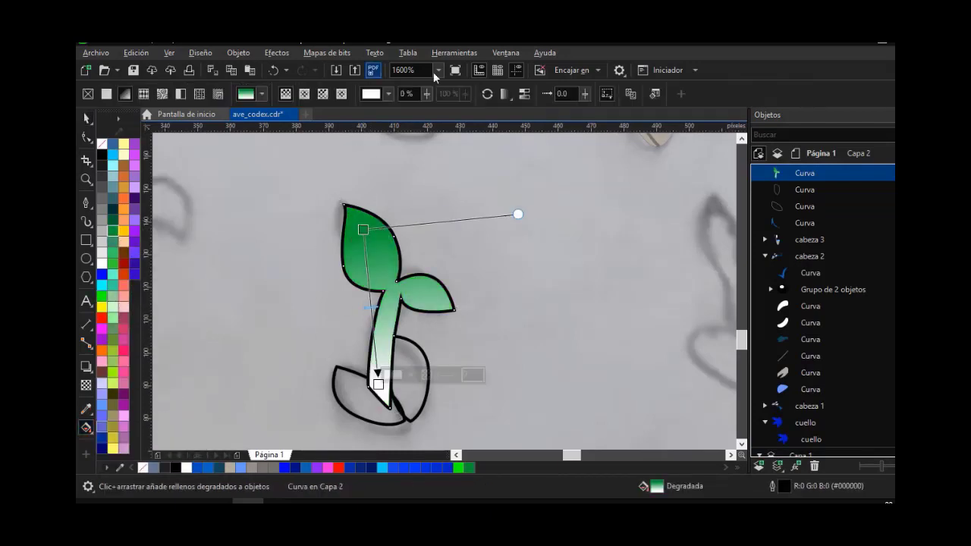
# Reverse the sprout's gradient and set its leaf-end color to a bright yellowish green
pyautogui.click(363, 229)
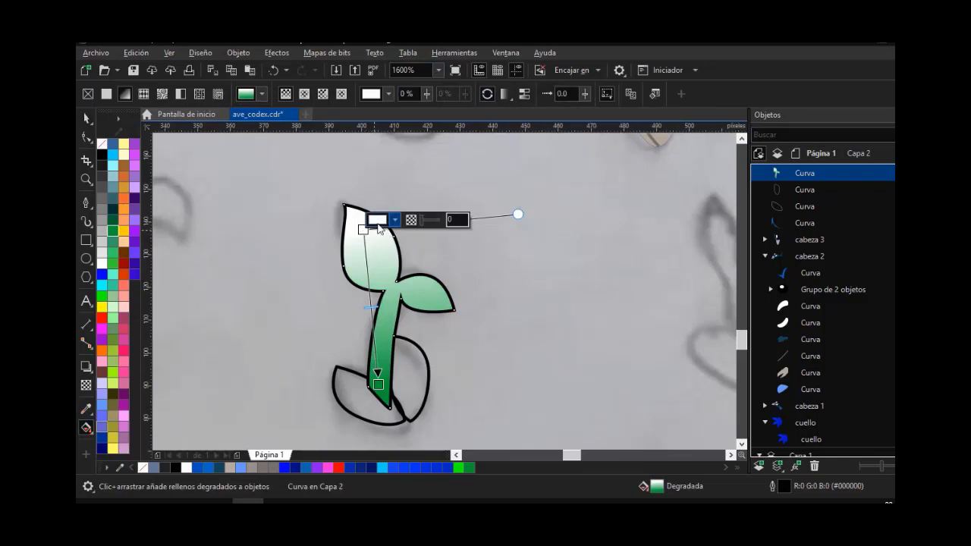
pyautogui.click(377, 219)
pyautogui.click(400, 374)
pyautogui.click(453, 295)
pyautogui.click(352, 253)
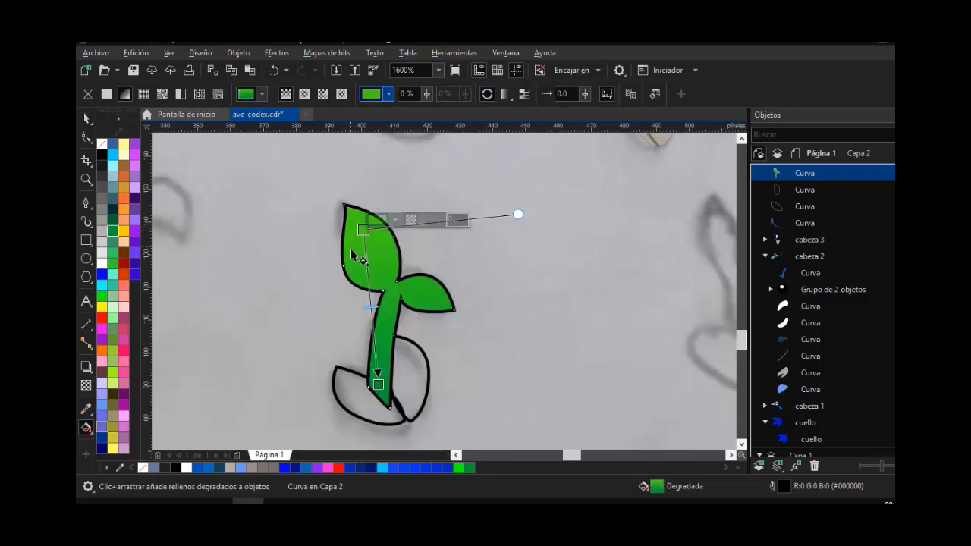
# Set the gradient's stem-end color to a darker green and remove the sprout's outline
pyautogui.click(379, 385)
pyautogui.click(392, 375)
pyautogui.click(396, 187)
pyautogui.click(394, 187)
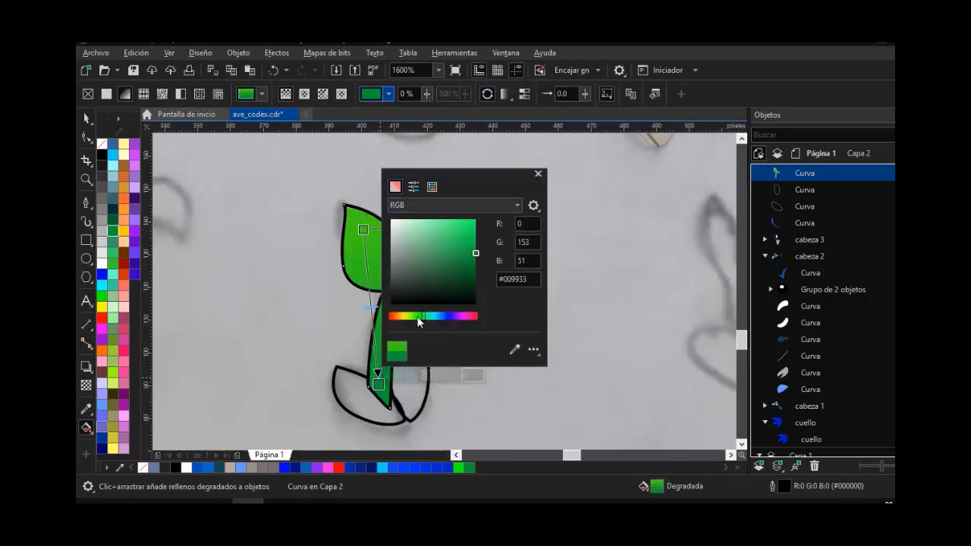
pyautogui.click(470, 270)
pyautogui.click(86, 120)
pyautogui.rightClick(101, 145)
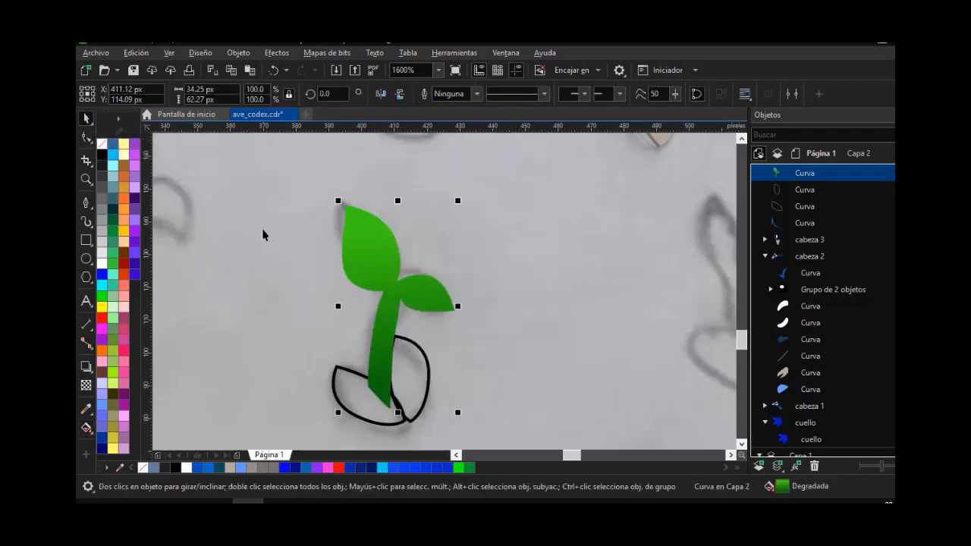
# Fill the left seed half with Marrón oscuro #663333, remove both halves' outlines and sample the brown onto the right half
pyautogui.click(343, 393)
pyautogui.click(101, 372)
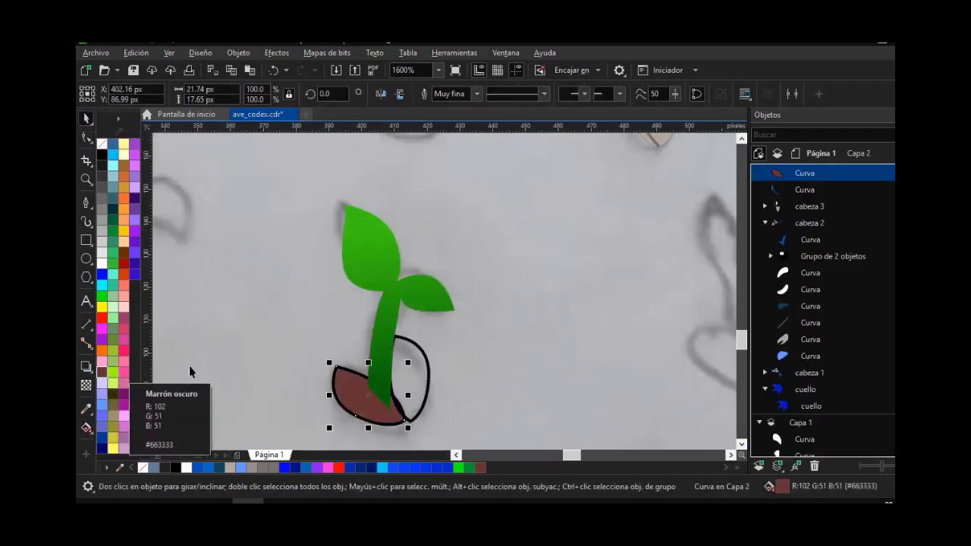
pyautogui.click(425, 365)
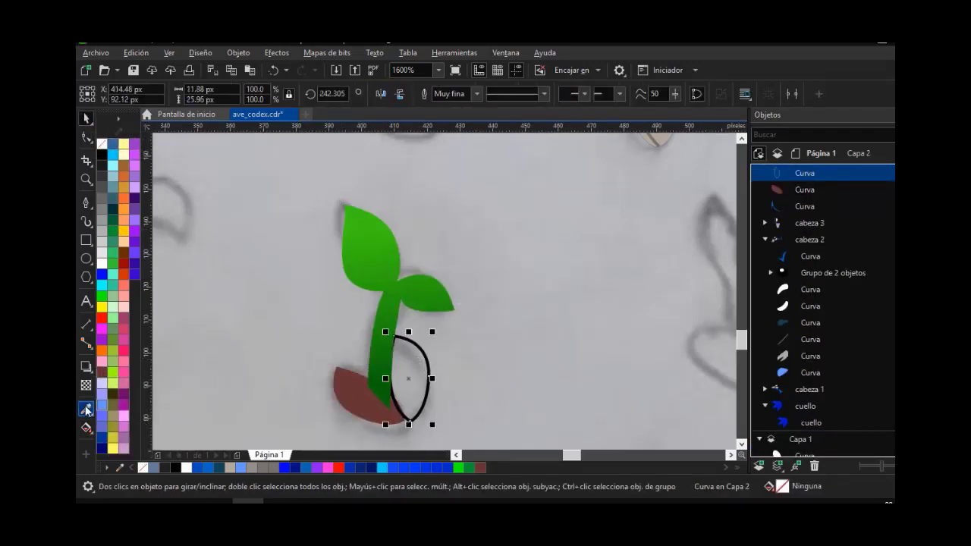
pyautogui.click(86, 409)
pyautogui.click(358, 398)
pyautogui.click(409, 381)
pyautogui.click(86, 119)
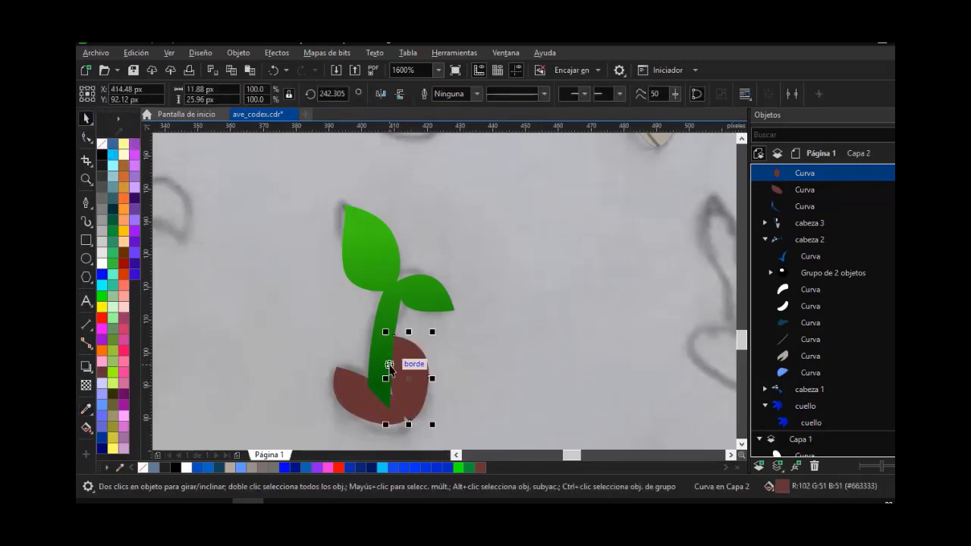
# Place the green sprout below both seed halves in the object order and tilt it slightly counterclockwise
pyautogui.keyDown('shift'); pyautogui.click(357, 396); pyautogui.keyUp('shift')
pyautogui.scroll(1, 831, 212)
pyautogui.click(815, 207)
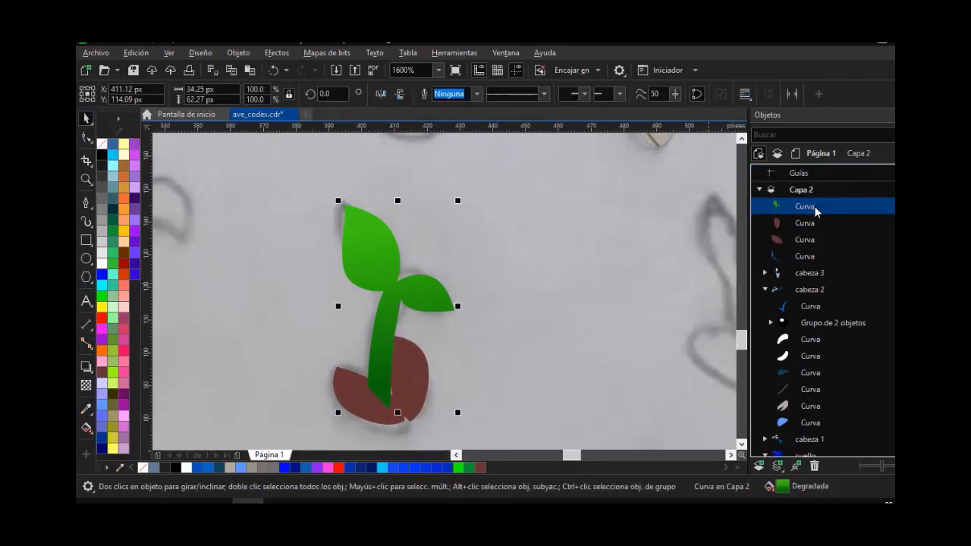
pyautogui.moveTo(800, 248); pyautogui.dragTo(800, 249)
pyautogui.click(423, 367)
pyautogui.click(385, 304)
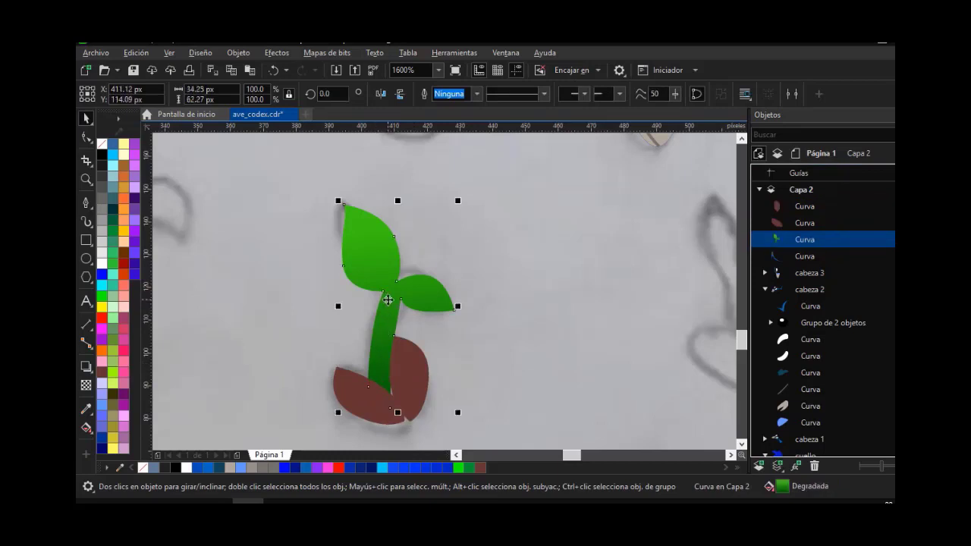
pyautogui.click(386, 303)
pyautogui.click(492, 370)
# Move the bottom node of the right seed half onto the lower tip of the left half
pyautogui.press('F10')
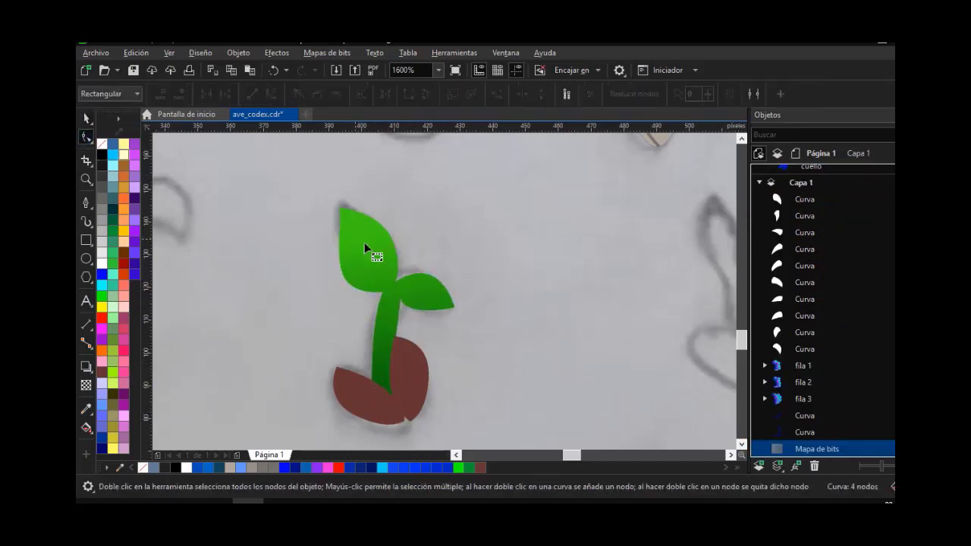
pyautogui.click(352, 221)
pyautogui.click(418, 390)
pyautogui.scroll(1, 410, 421)
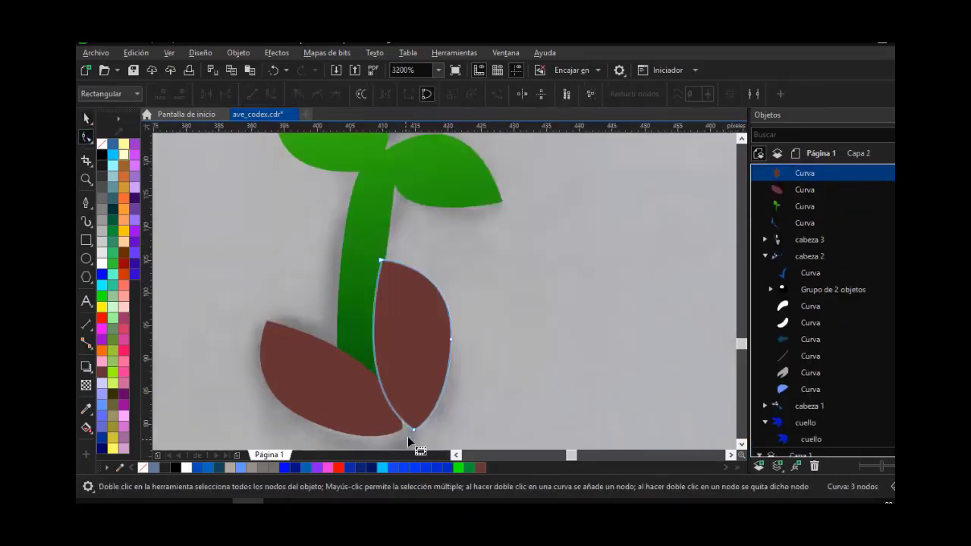
pyautogui.moveTo(407, 435); pyautogui.dragTo(403, 430)
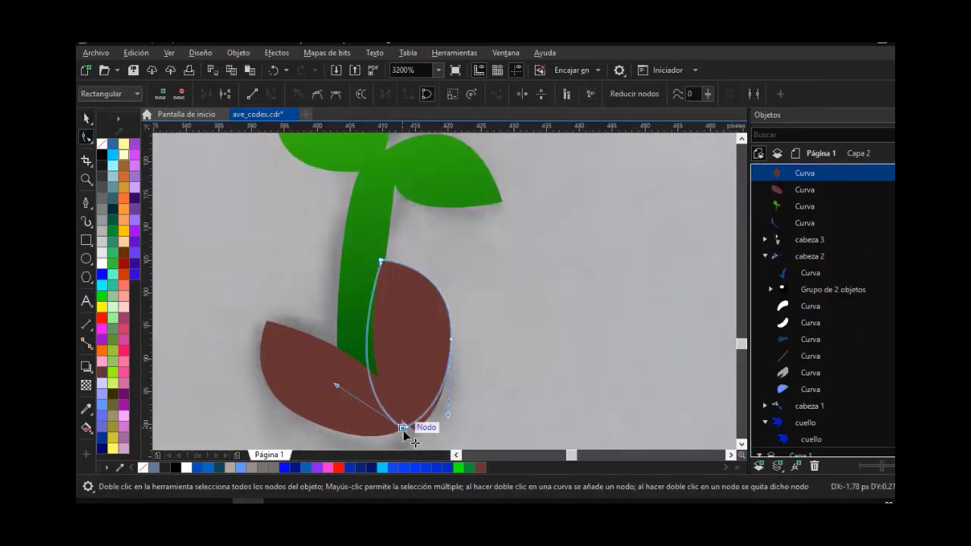
# Duplicate the right seed half in place and scale the copy down to about 91%
pyautogui.click(85, 121)
pyautogui.press('+')
pyautogui.moveTo(454, 256); pyautogui.dragTo(456, 262)
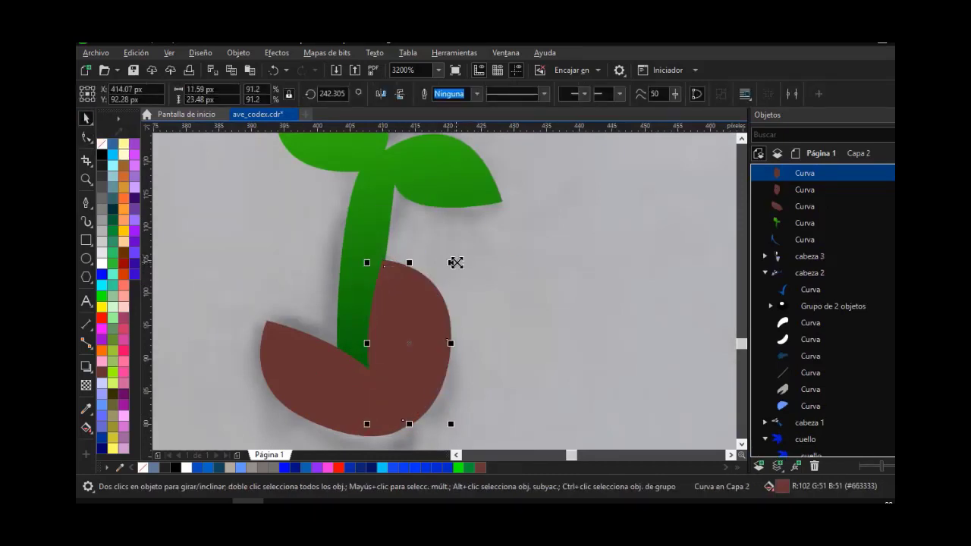
# Fill the full-size right seed half behind the scaled copy with a darker brown
pyautogui.click(804, 190)
pyautogui.click(86, 427)
pyautogui.click(129, 422)
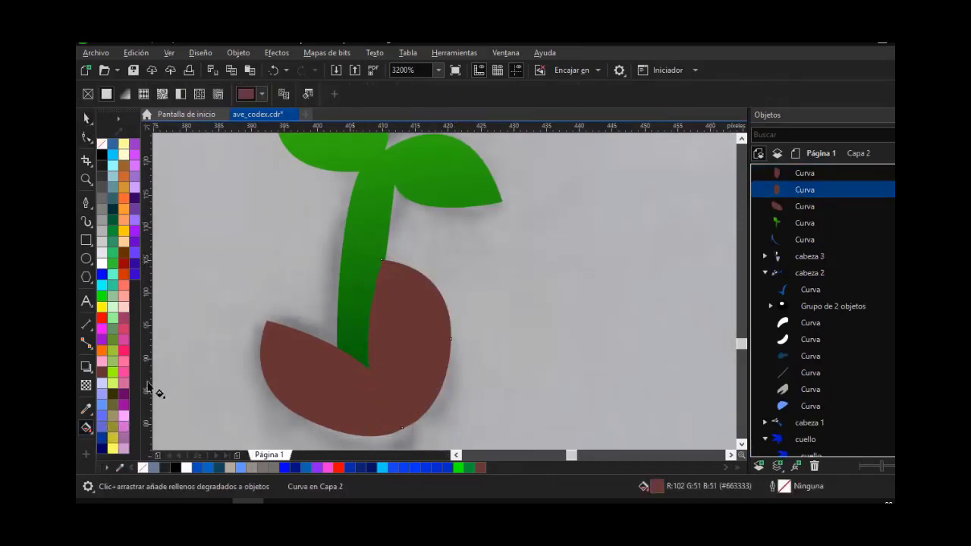
pyautogui.click(246, 94)
pyautogui.click(249, 122)
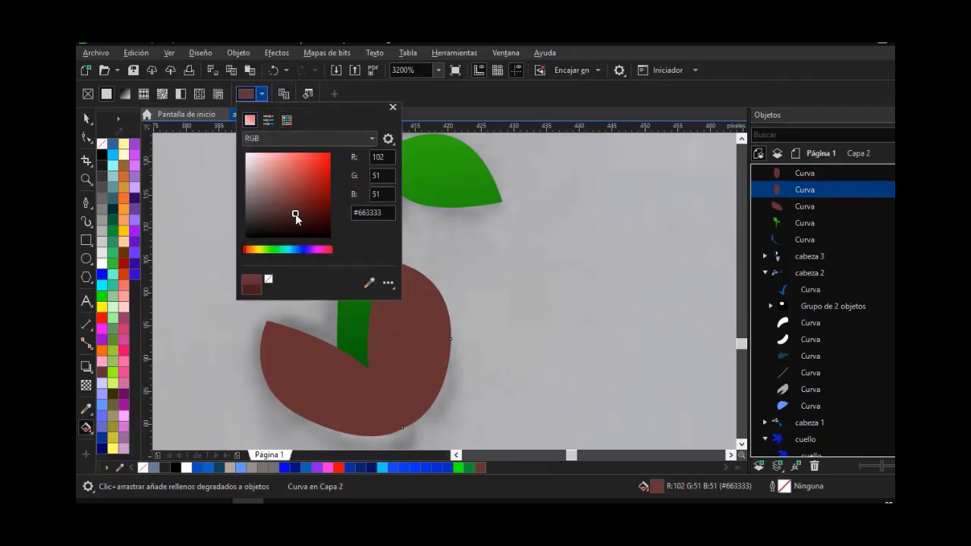
pyautogui.click(295, 215)
pyautogui.click(86, 119)
# Duplicate the left seed half in place and scale the copy down to about 83.3%
pyautogui.click(324, 354)
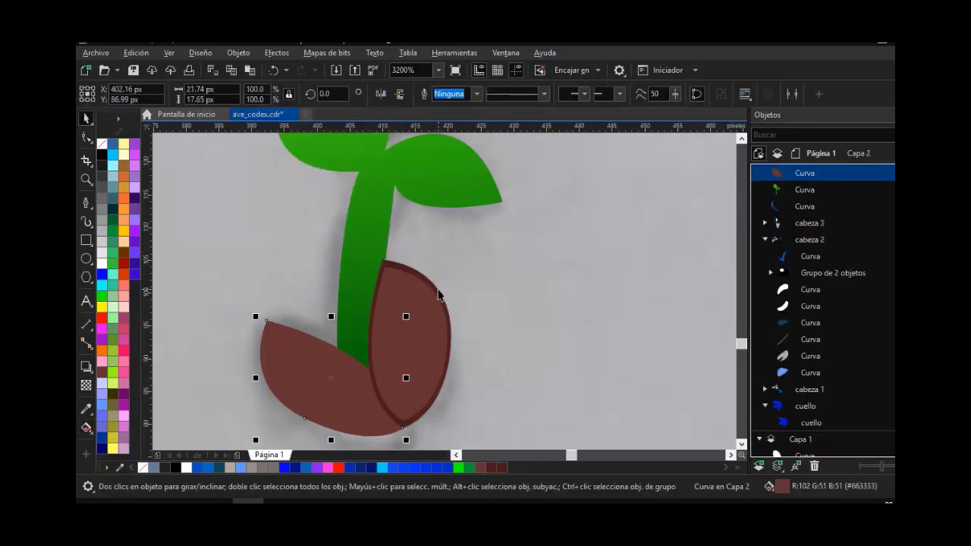
pyautogui.hotkey('ctrl', 'k')
pyautogui.moveTo(256, 317); pyautogui.dragTo(269, 326)
# Sample the dark brown from the right half's rim and apply it to the full-size left seed half
pyautogui.click(85, 411)
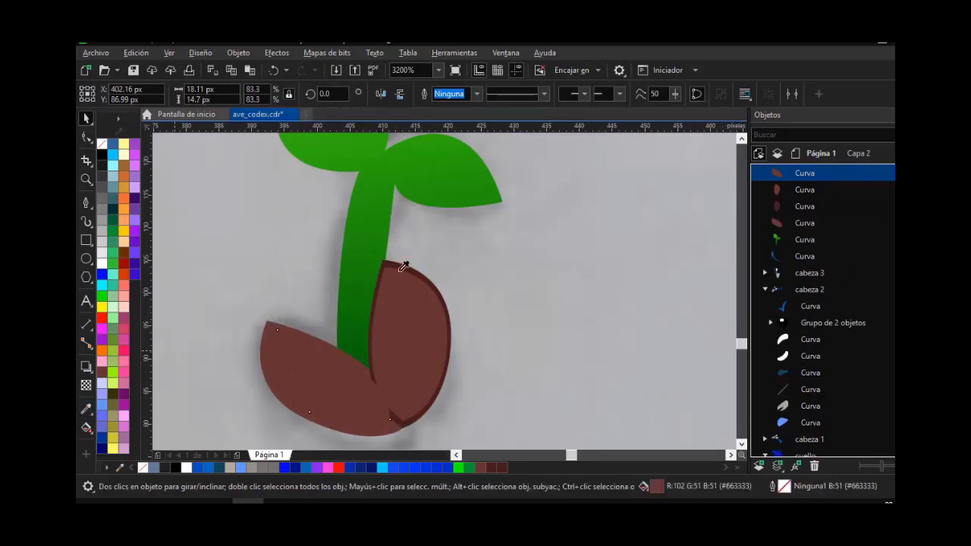
pyautogui.click(403, 266)
pyautogui.click(265, 328)
pyautogui.click(86, 119)
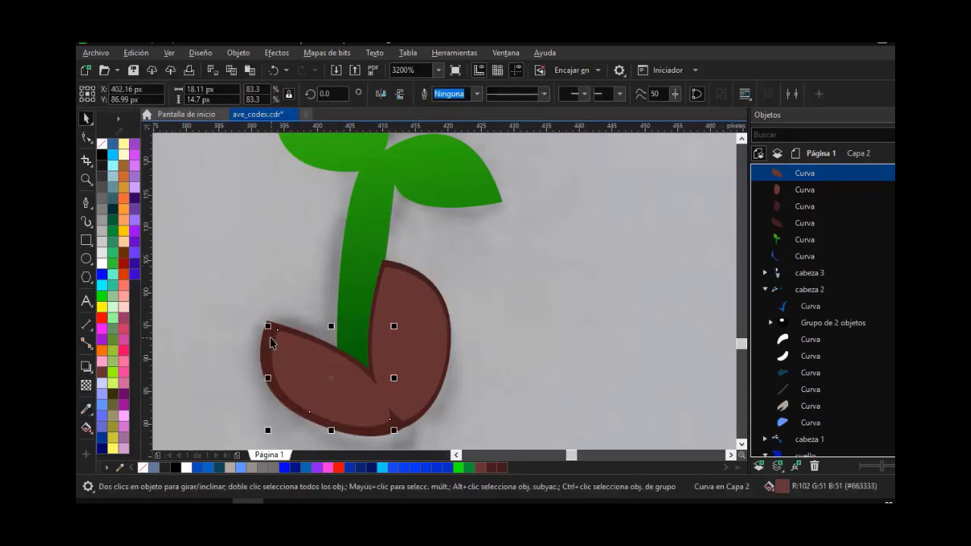
# Enlarge the lighter left seed half toward its rim and widen the lighter right half to about 12.1 px
pyautogui.moveTo(267, 326); pyautogui.dragTo(265, 323)
pyautogui.scroll(1, 310, 344)
pyautogui.moveTo(352, 303); pyautogui.dragTo(356, 297)
pyautogui.click(353, 284)
pyautogui.click(464, 304)
pyautogui.moveTo(430, 340); pyautogui.dragTo(423, 340)
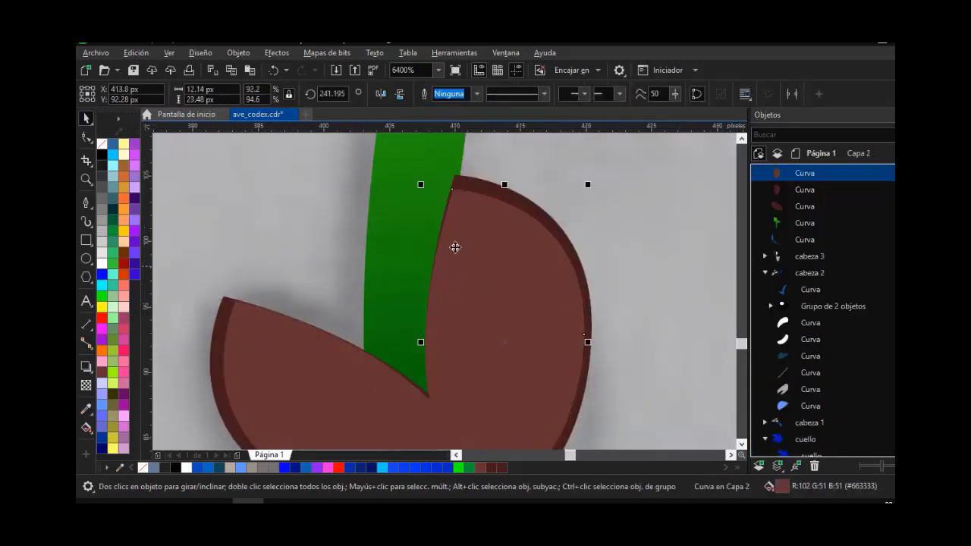
pyautogui.click(384, 259)
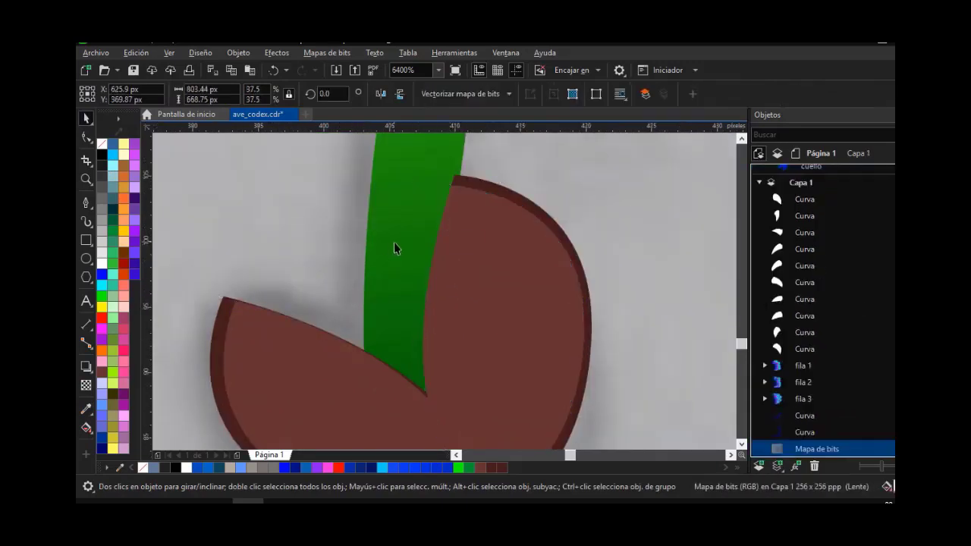
# Move the bottom node of the lighter right seed half onto the lower tip of the dark shape
pyautogui.click(425, 315)
pyautogui.scroll(-1, 442, 310)
pyautogui.scroll(1, 446, 361)
pyautogui.press('F10')
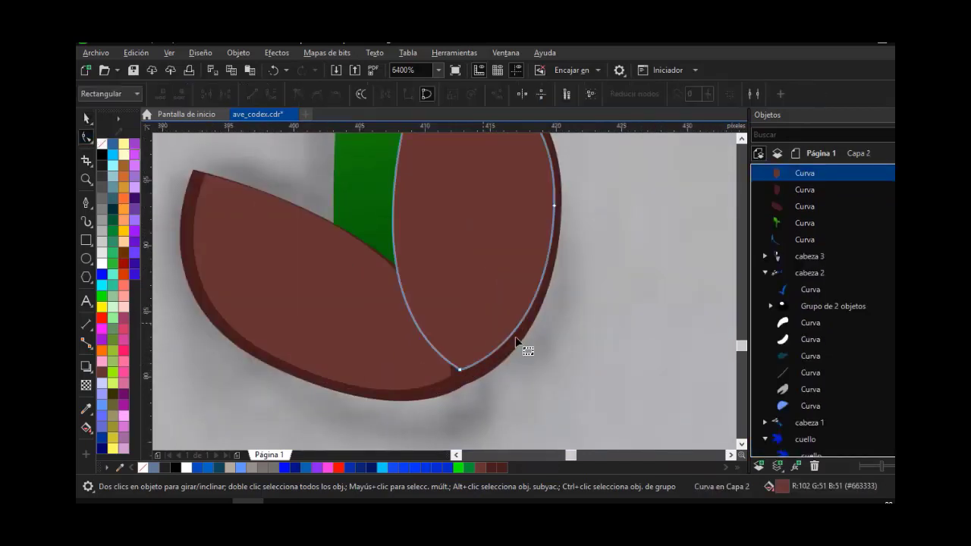
pyautogui.moveTo(459, 369); pyautogui.dragTo(464, 385)
# Move the lighter left half's lower node onto the shared tip and bend its inner edge to expose the dark rim
pyautogui.click(449, 382)
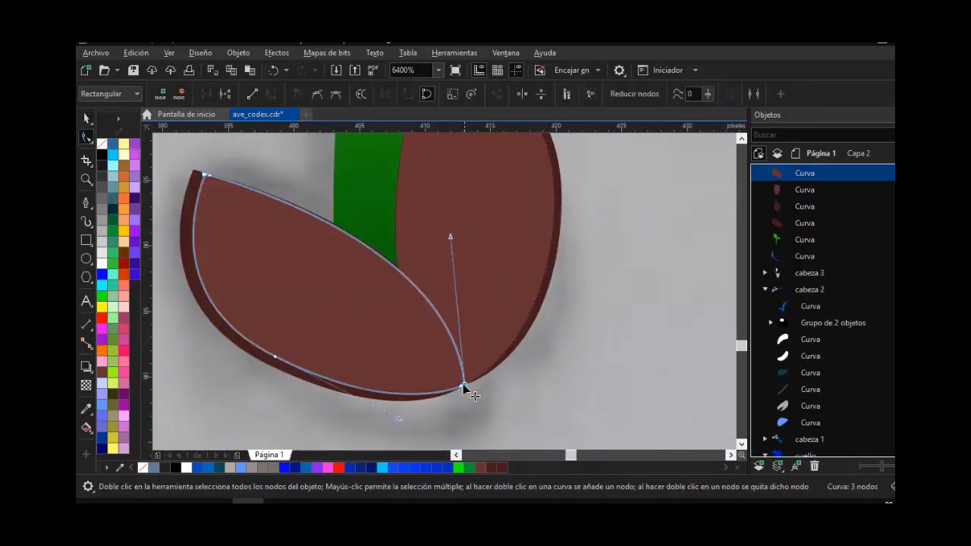
pyautogui.moveTo(445, 245)
pyautogui.mouseDown()
pyautogui.moveTo(423, 234)
pyautogui.moveTo(403, 243)
pyautogui.mouseUp()
pyautogui.click(419, 302)
pyautogui.click(416, 283)
pyautogui.click(415, 270)
# Reorder the seed curves so the dark left half lies above the right half and below its own lighter copy
pyautogui.click(793, 205)
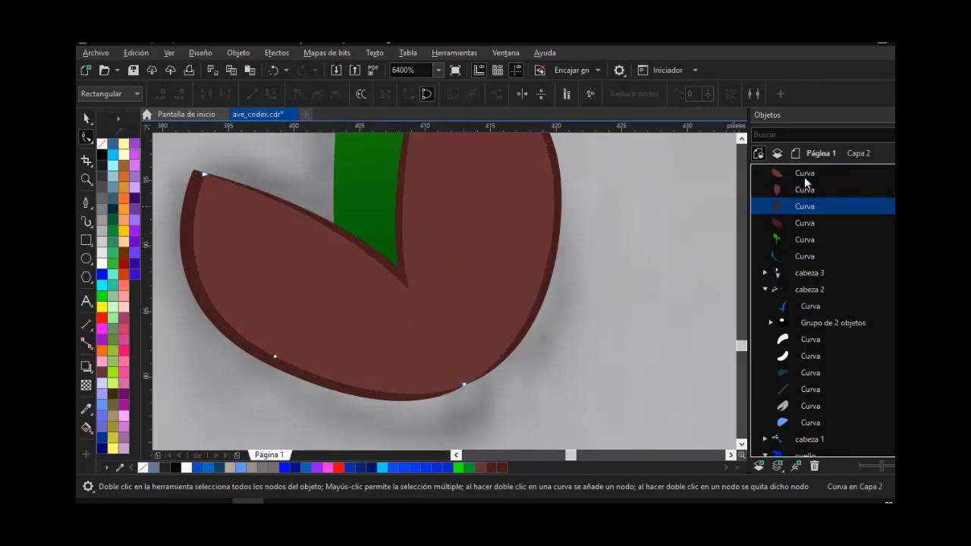
pyautogui.moveTo(804, 177)
pyautogui.mouseDown()
pyautogui.moveTo(796, 261)
pyautogui.moveTo(806, 222)
pyautogui.mouseUp()
pyautogui.click(810, 275)
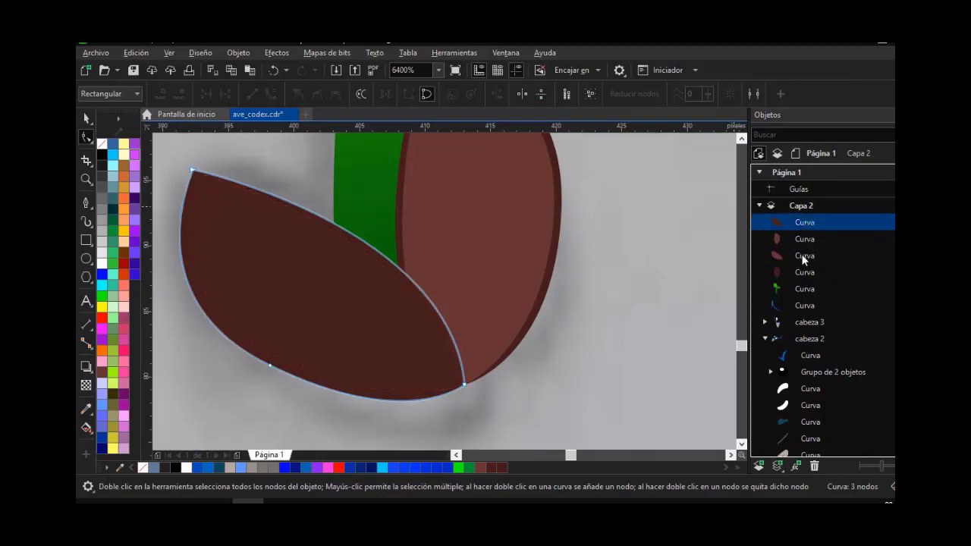
pyautogui.click(509, 364)
pyautogui.click(457, 338)
# Refine the lighter right seed half's outline with a small node adjustment and clear the selection
pyautogui.scroll(-2, 457, 338)
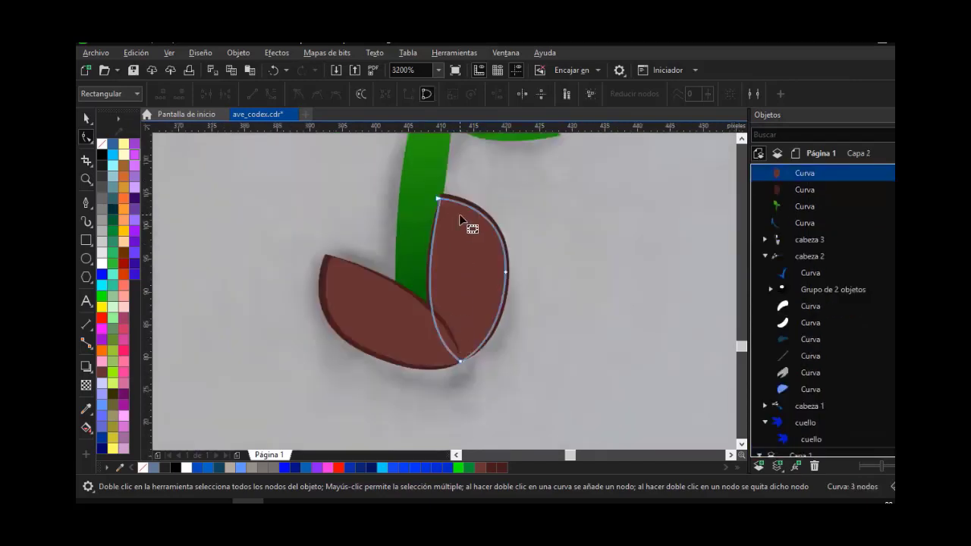
pyautogui.scroll(2, 459, 216)
pyautogui.moveTo(358, 441); pyautogui.dragTo(346, 429)
pyautogui.press('space')
pyautogui.click(266, 214)
pyautogui.scroll(-1, 407, 224)
pyautogui.scroll(-4, 406, 224)
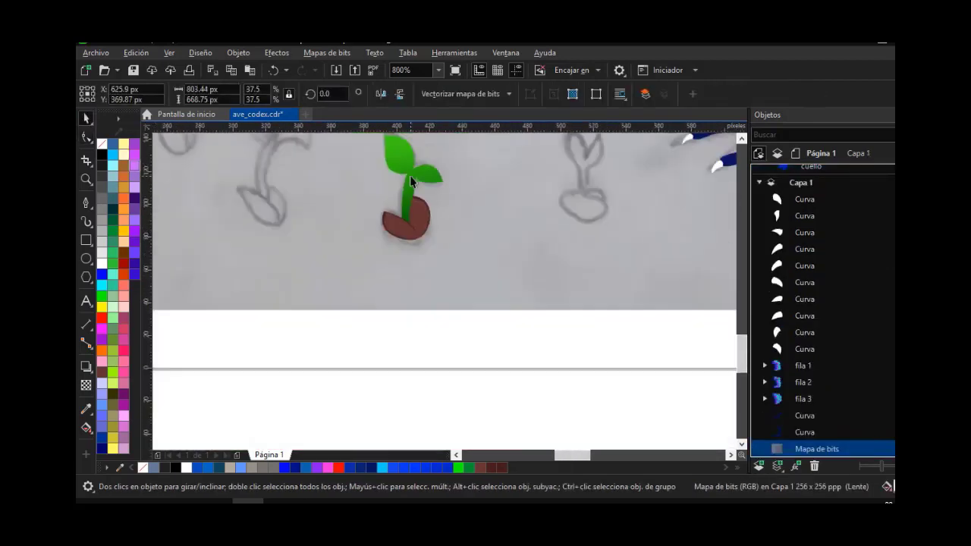
pyautogui.scroll(4, 417, 220)
pyautogui.scroll(-2, 424, 220)
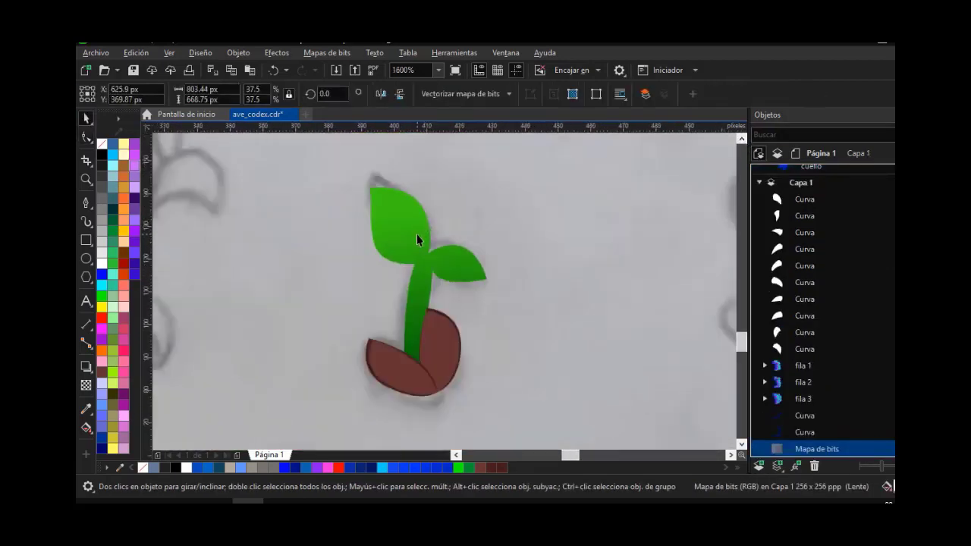
# Duplicate the green sprout with the copy shifted slightly up and to the right
pyautogui.click(407, 240)
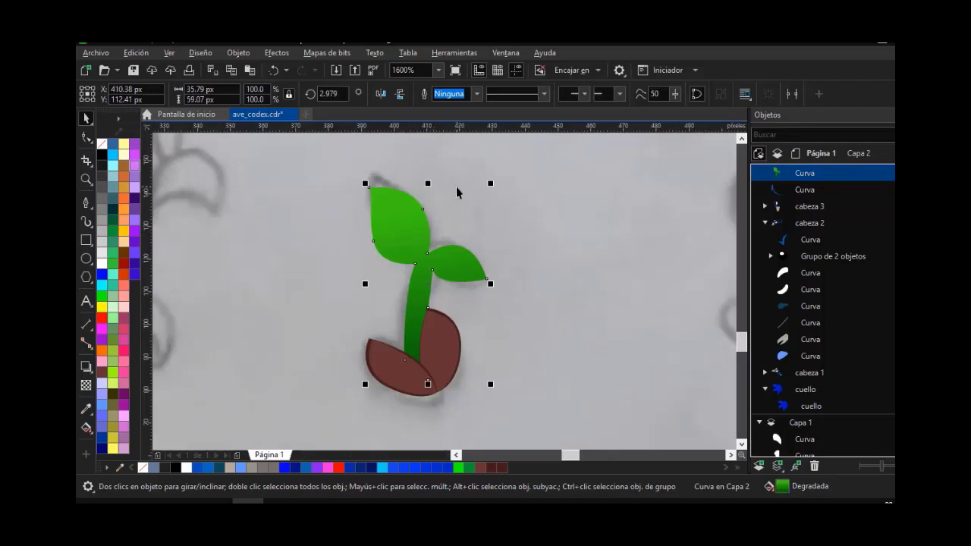
pyautogui.moveTo(463, 260)
pyautogui.mouseDown()
pyautogui.moveTo(464, 271)
pyautogui.moveTo(473, 255)
pyautogui.mouseUp()
pyautogui.rightClick(473, 255)
pyautogui.click(331, 264)
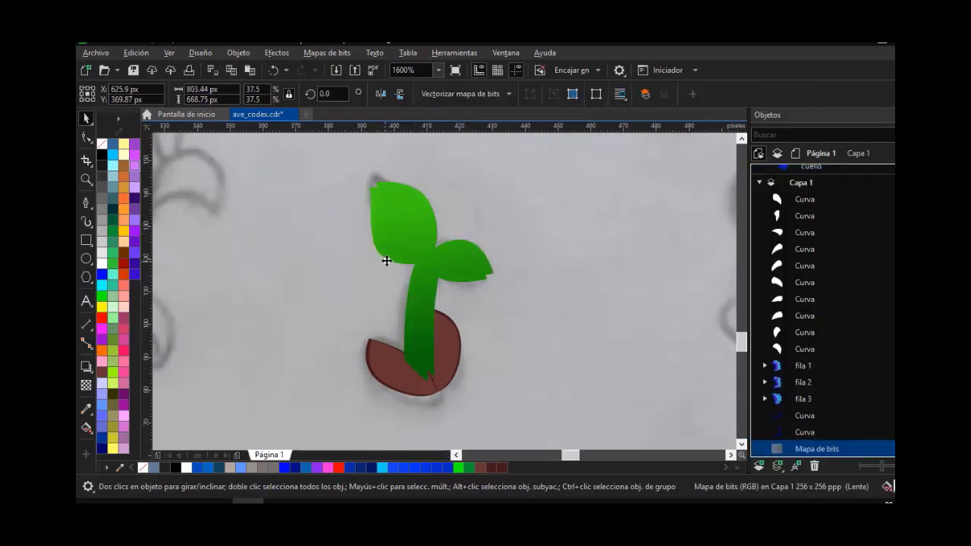
# Darken both gradient colors of the sprout lying directly behind the shifted copy
pyautogui.click(387, 260)
pyautogui.click(90, 432)
pyautogui.click(106, 429)
pyautogui.click(391, 211)
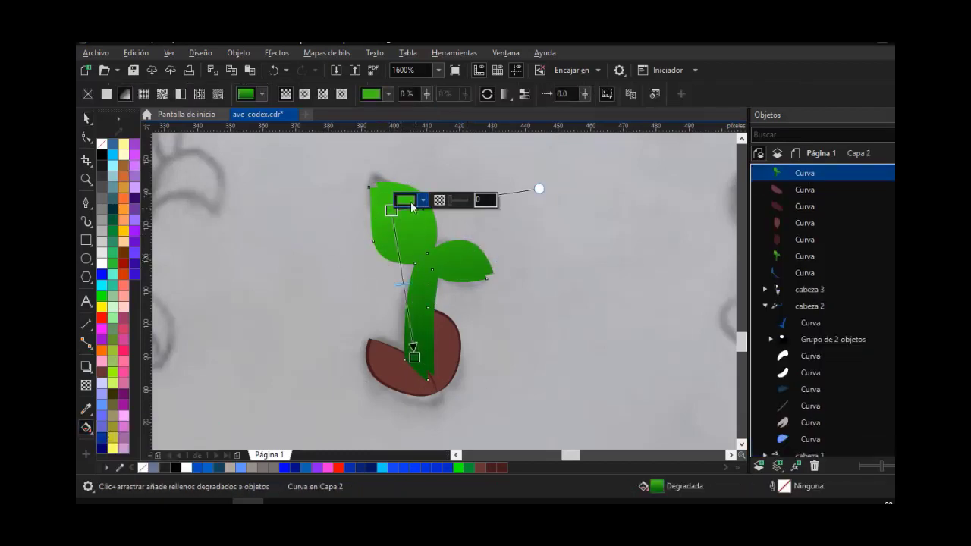
pyautogui.click(410, 202)
pyautogui.click(482, 306)
pyautogui.click(385, 295)
pyautogui.click(414, 356)
pyautogui.click(430, 349)
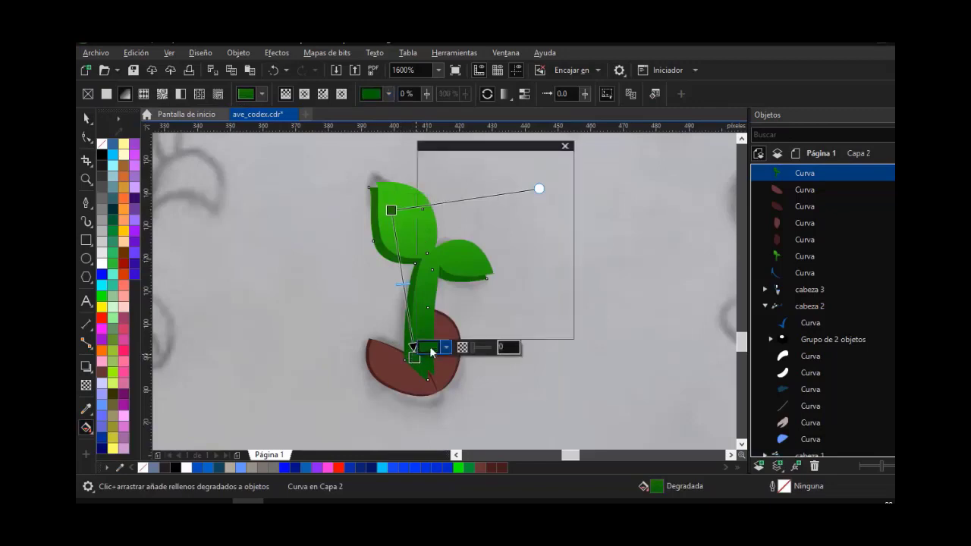
pyautogui.click(505, 258)
pyautogui.click(89, 125)
pyautogui.click(88, 124)
pyautogui.click(343, 188)
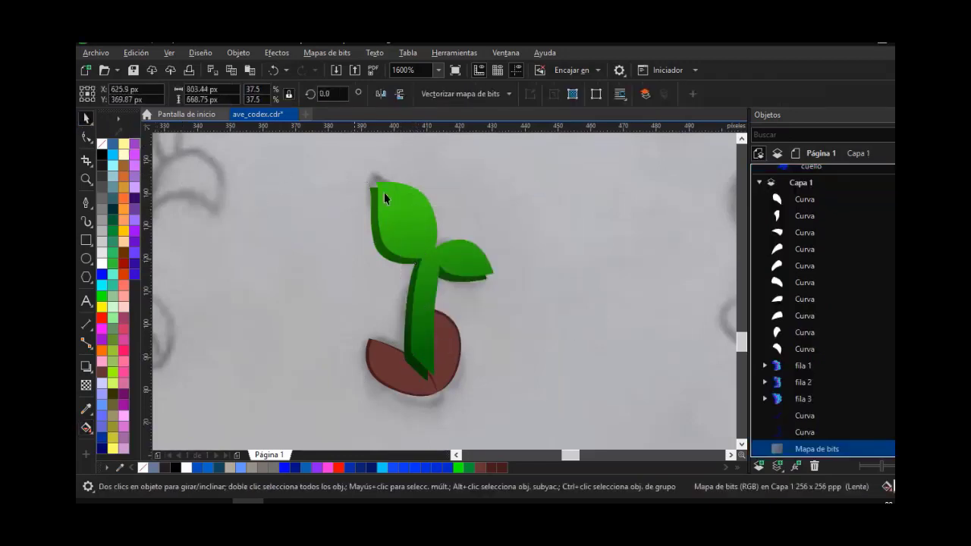
# Place the lighter shifted sprout inside the darker sprout as a PowerClip
pyautogui.rightClick(400, 204)
pyautogui.click(429, 180)
pyautogui.click(373, 244)
pyautogui.click(329, 243)
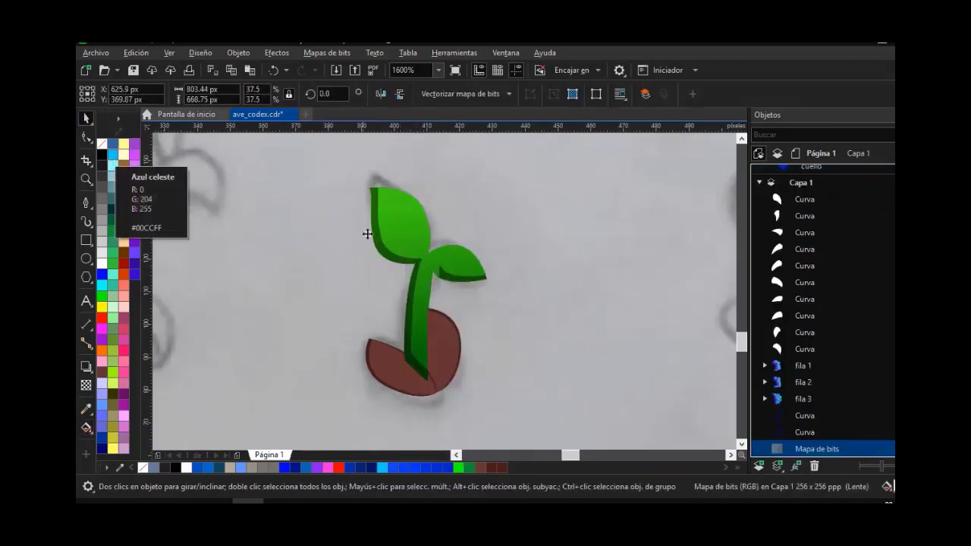
# Edit the sprout's PowerClip content, moving the small leaf's inner corner and tip nodes to even the shading, and finish editing
pyautogui.click(373, 233)
pyautogui.click(173, 145)
pyautogui.scroll(2, 447, 276)
pyautogui.click(86, 137)
pyautogui.click(445, 255)
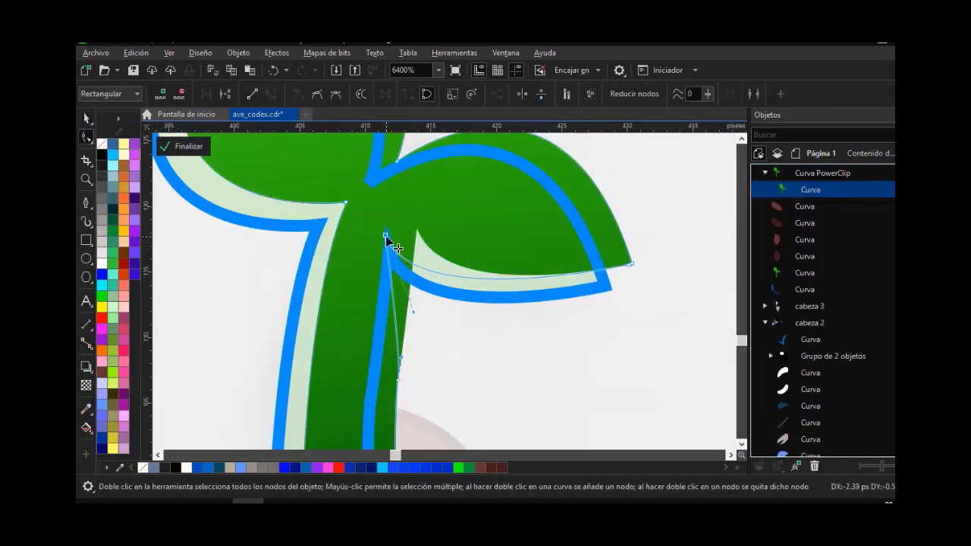
pyautogui.click(385, 229)
pyautogui.moveTo(629, 265); pyautogui.dragTo(610, 280)
pyautogui.click(189, 147)
pyautogui.scroll(-2, 459, 253)
pyautogui.click(471, 226)
pyautogui.scroll(-2, 444, 239)
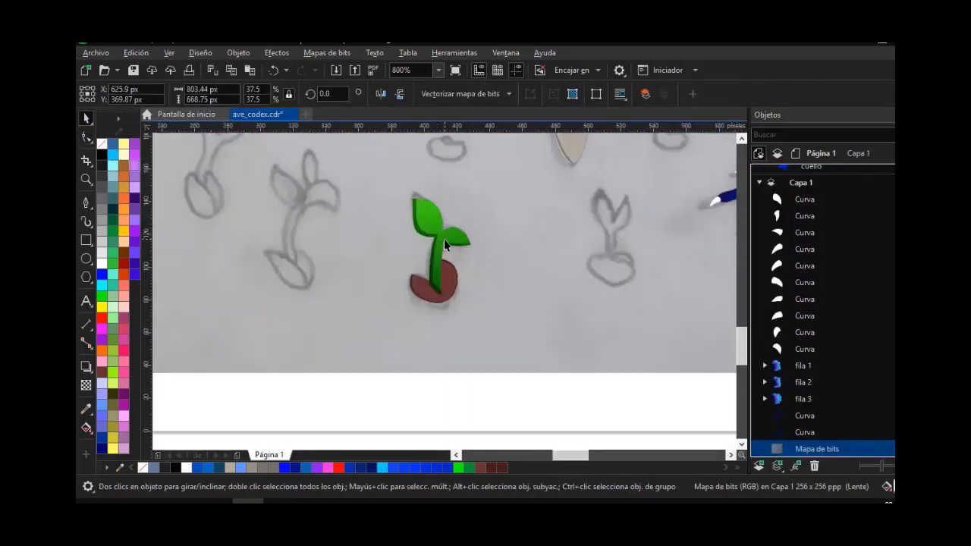
# Place the PowerClip sprout below the brown seed curves in the object order
pyautogui.scroll(2, 444, 239)
pyautogui.click(445, 333)
pyautogui.click(412, 346)
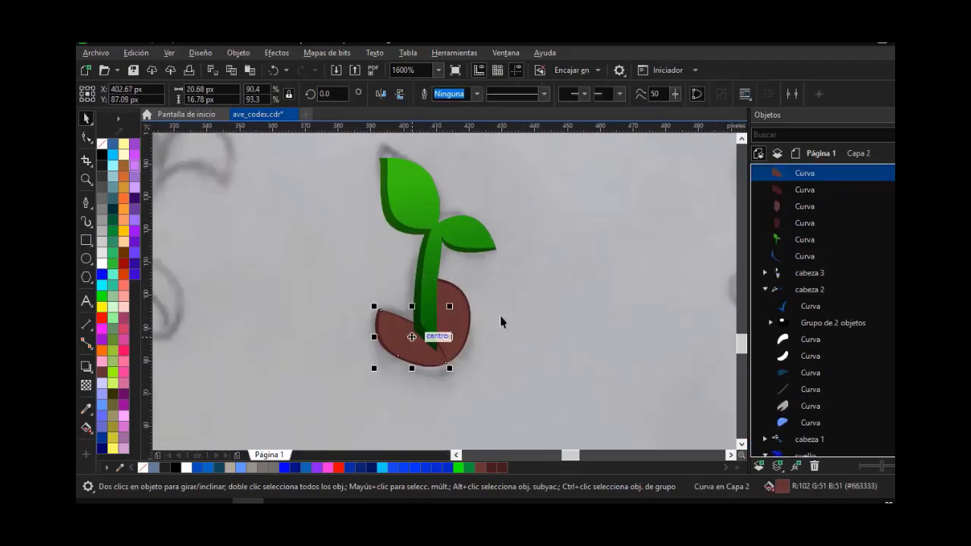
pyautogui.click(766, 174)
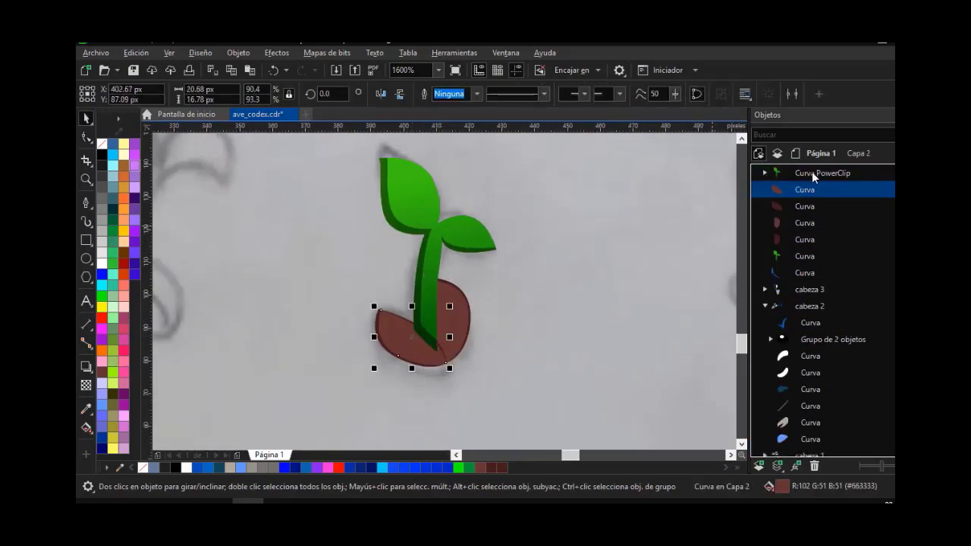
pyautogui.moveTo(811, 172); pyautogui.dragTo(796, 265)
pyautogui.click(538, 268)
pyautogui.scroll(-3, 516, 288)
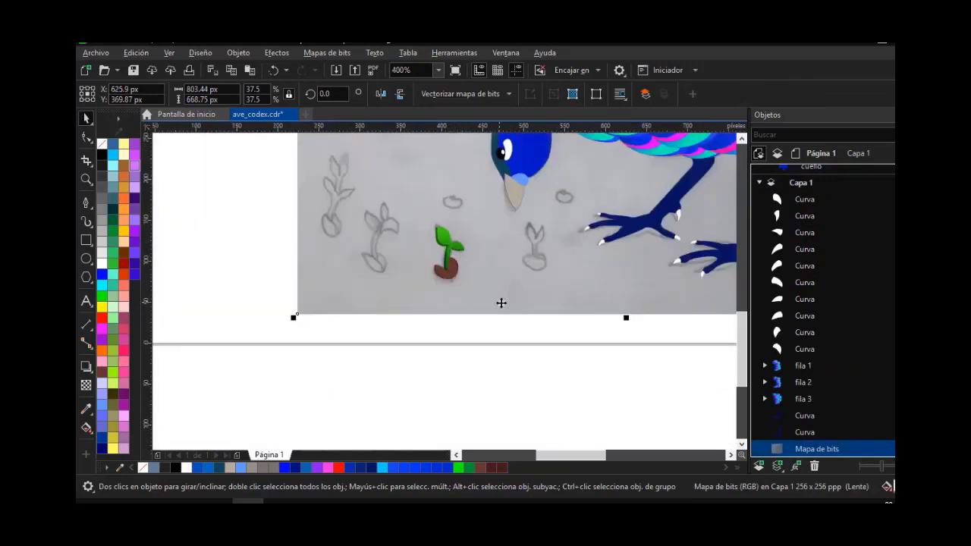
# Copy the whole seedling onto the neighboring sketched sprouts on either side
pyautogui.moveTo(423, 224); pyautogui.dragTo(424, 220)
pyautogui.moveTo(449, 254)
pyautogui.mouseDown()
pyautogui.moveTo(537, 251)
pyautogui.moveTo(378, 267)
pyautogui.mouseUp()
pyautogui.rightClick(537, 246)
pyautogui.rightClick(378, 267)
pyautogui.press('Escape')
# Duplicate the left seedling's green sprout and place the copy higher on the same stem
pyautogui.scroll(2, 372, 221)
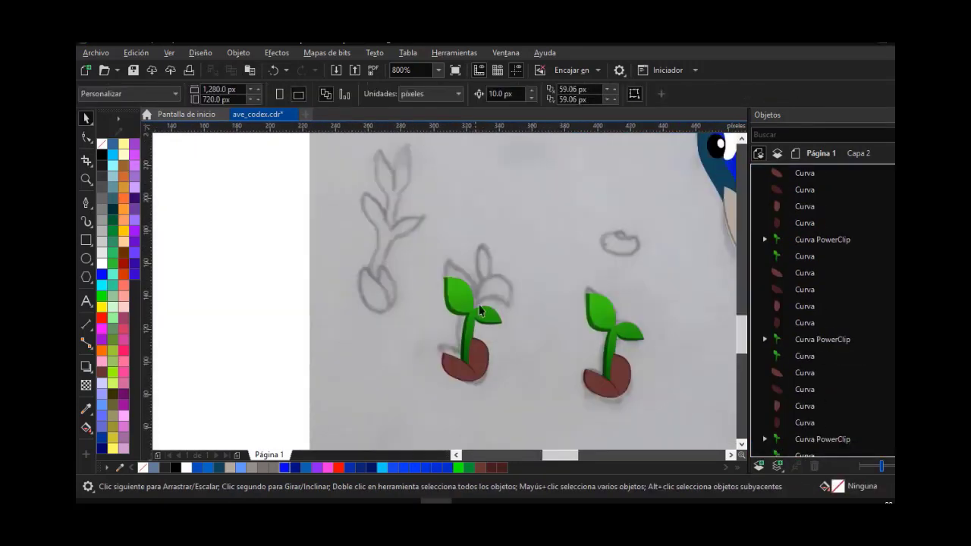
pyautogui.moveTo(459, 349); pyautogui.dragTo(481, 280)
pyautogui.rightClick(481, 281)
pyautogui.click(480, 280)
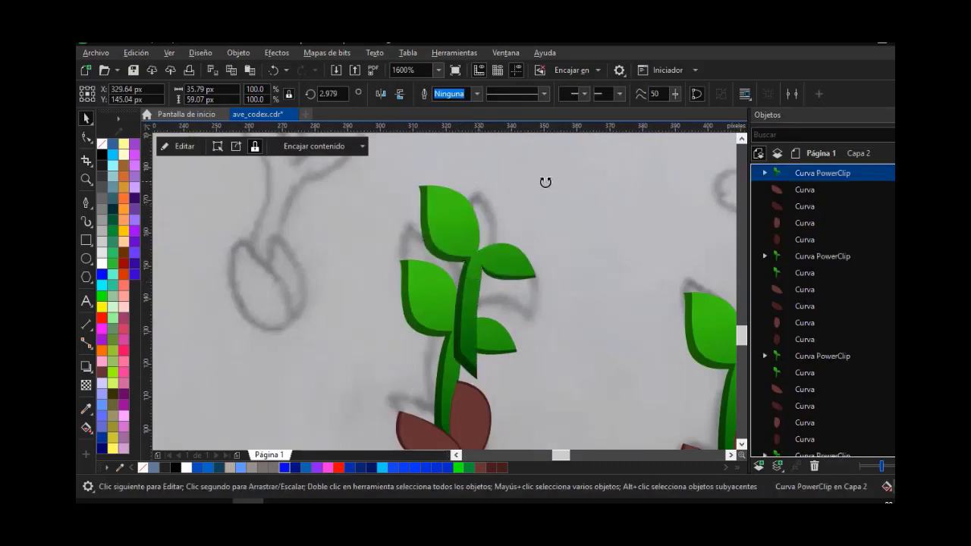
# Rotate the upper sprout clockwise to about 346.4°, scale it to about 82.6% and fit it onto the lower stem
pyautogui.moveTo(544, 183); pyautogui.dragTo(570, 201)
pyautogui.click(458, 303)
pyautogui.moveTo(460, 305); pyautogui.dragTo(466, 332)
pyautogui.moveTo(545, 405); pyautogui.dragTo(526, 370)
pyautogui.moveTo(459, 320); pyautogui.dragTo(436, 367)
# Adjust the lower stem of the upper sprout and weld it to the lower sprout
pyautogui.click(87, 137)
pyautogui.scroll(1, 450, 369)
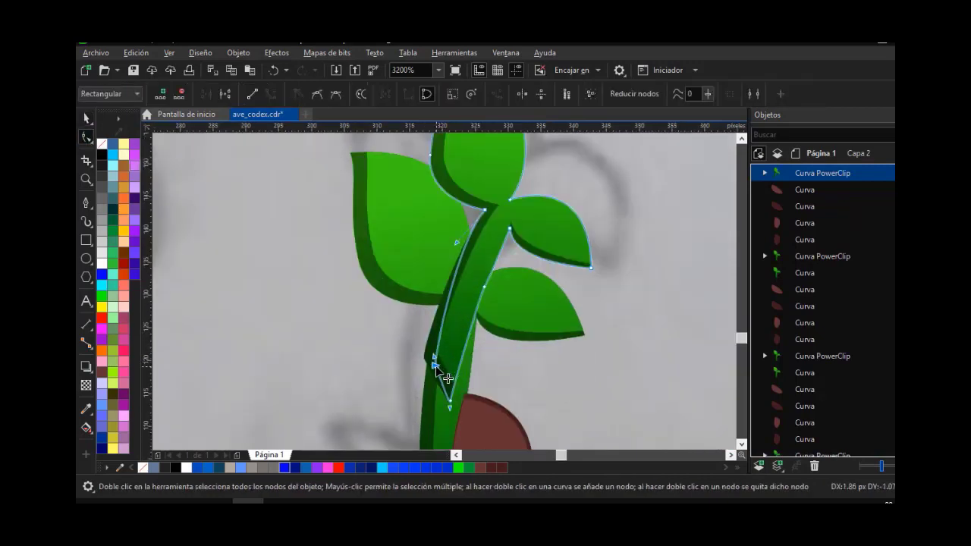
pyautogui.press('space')
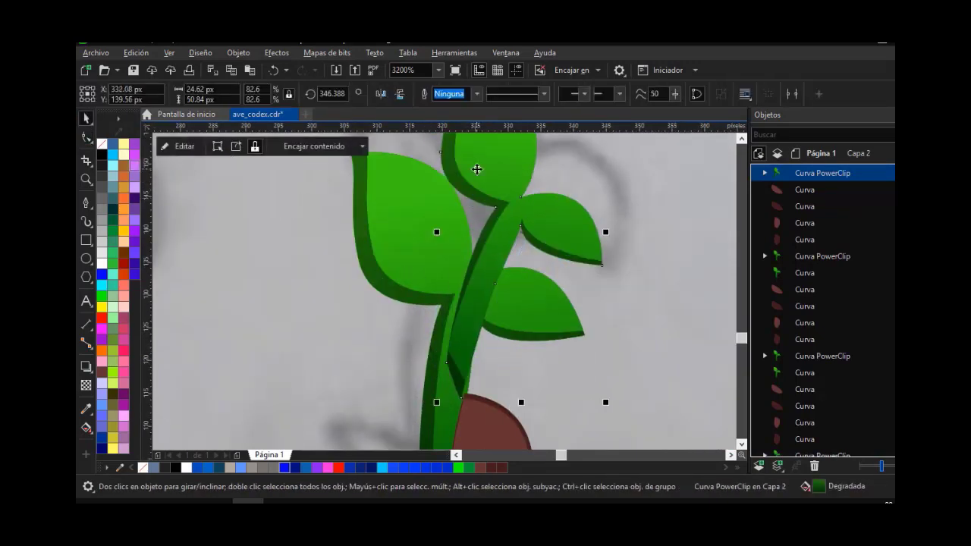
pyautogui.keyDown('shift'); pyautogui.click(485, 150); pyautogui.keyUp('shift')
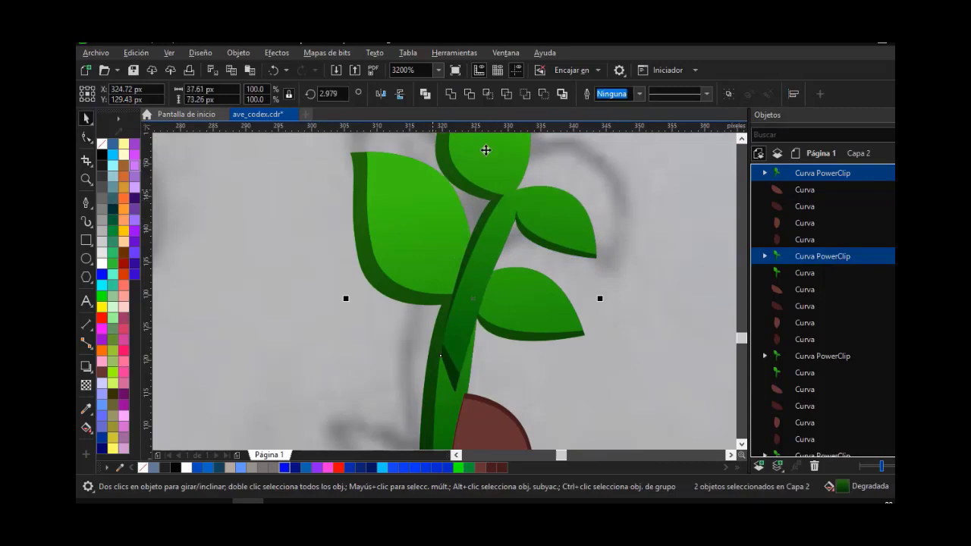
pyautogui.click(452, 97)
# Open the welded sprout's PowerClip, delete the green curve inside it and leave the content editing
pyautogui.doubleClick(438, 223)
pyautogui.click(86, 137)
pyautogui.click(406, 152)
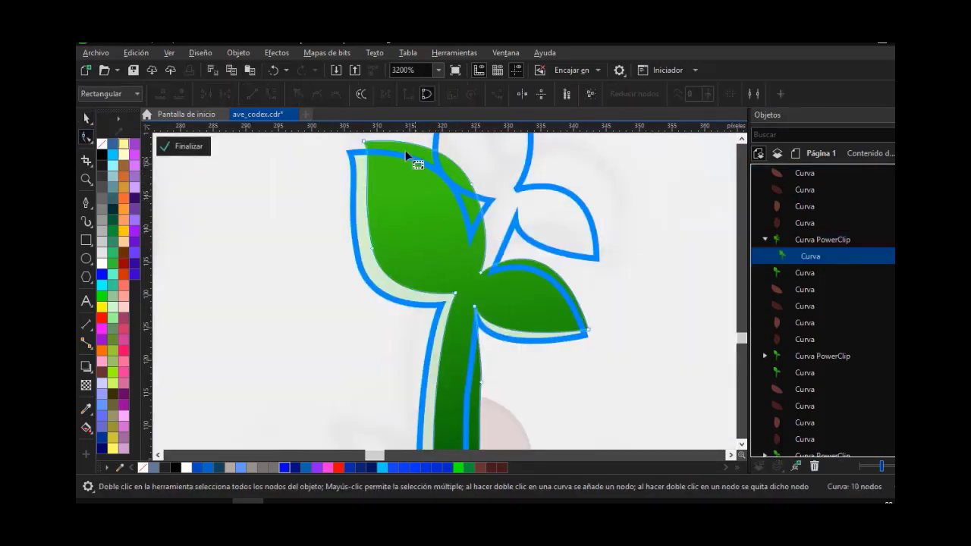
pyautogui.click(85, 119)
pyautogui.press('Escape')
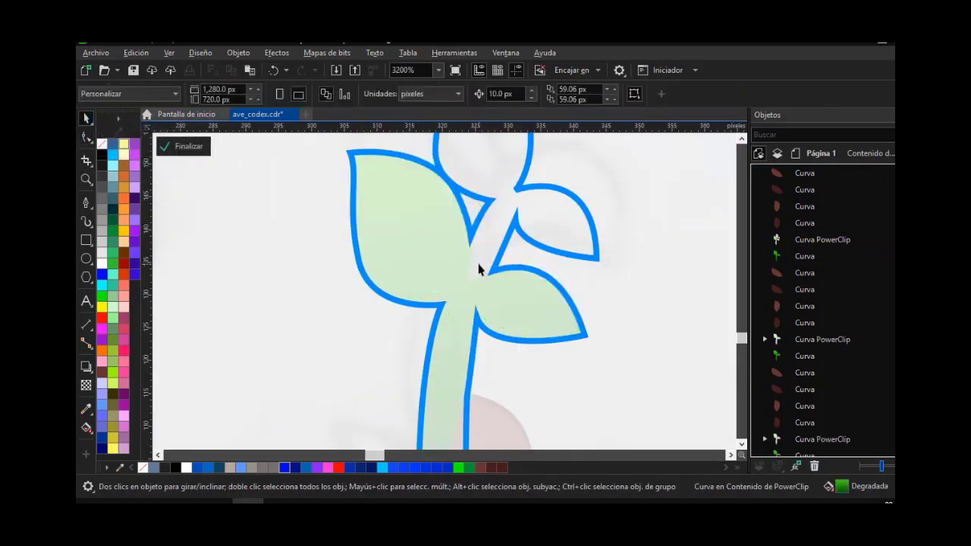
pyautogui.scroll(-1, 477, 266)
pyautogui.scroll(1, 481, 184)
# Duplicate the welded sprout in place at about 89.5% scale and fill the copy with Verde #00FF00
pyautogui.click(486, 214)
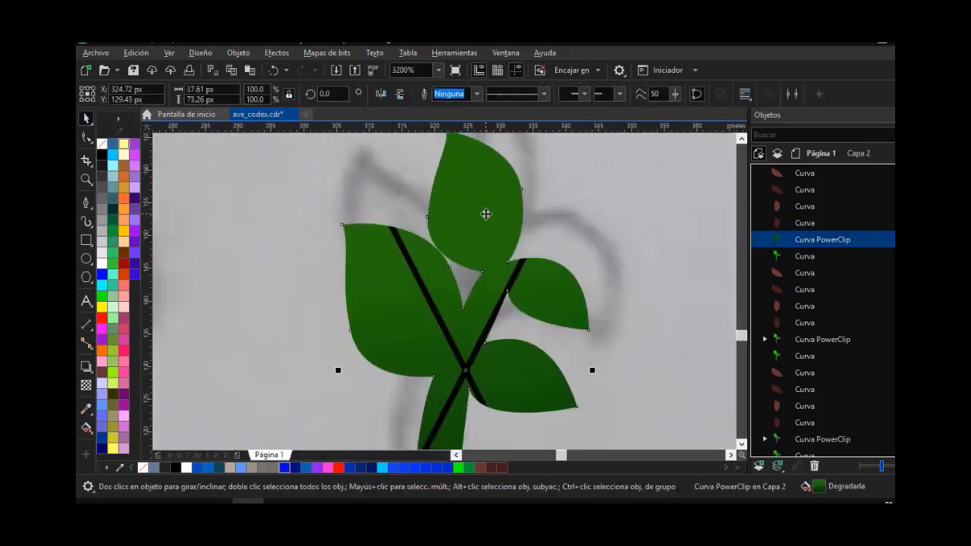
pyautogui.hotkey('shift', 'pageup')
pyautogui.scroll(-1, 489, 211)
pyautogui.moveTo(545, 163); pyautogui.dragTo(541, 173)
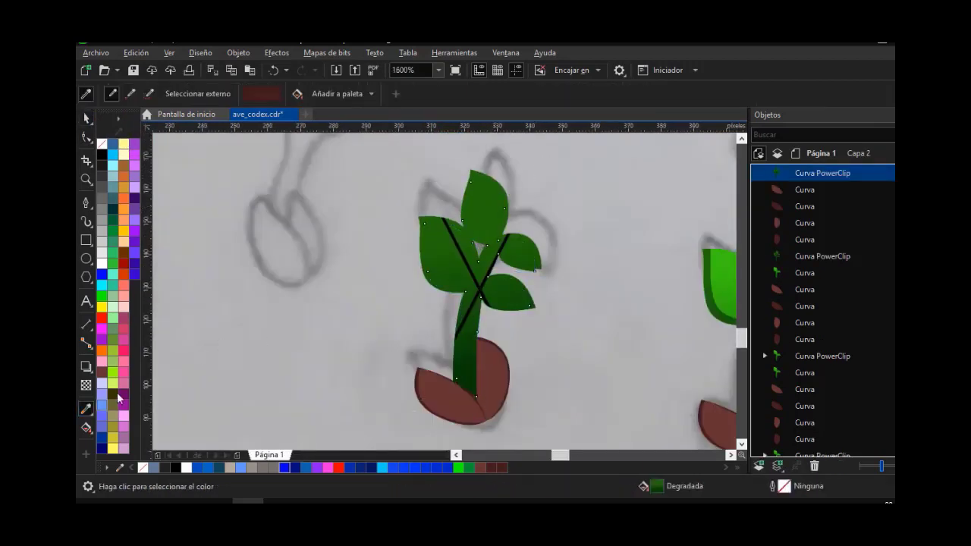
pyautogui.click(458, 467)
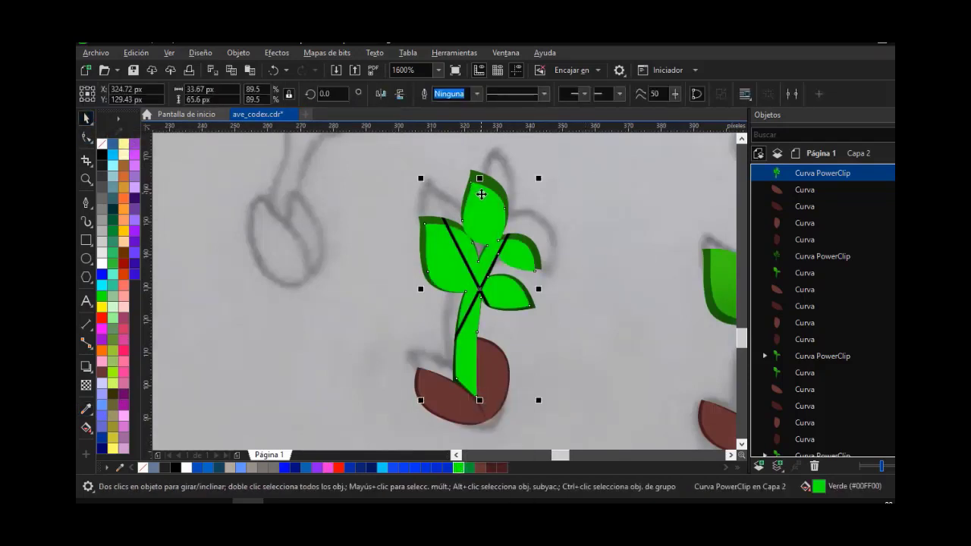
# Place the smaller green copy inside the welded sprout as a PowerClip and open its content for editing
pyautogui.rightClick(481, 192)
pyautogui.click(544, 295)
pyautogui.click(472, 173)
pyautogui.scroll(1, 473, 174)
pyautogui.doubleClick(488, 193)
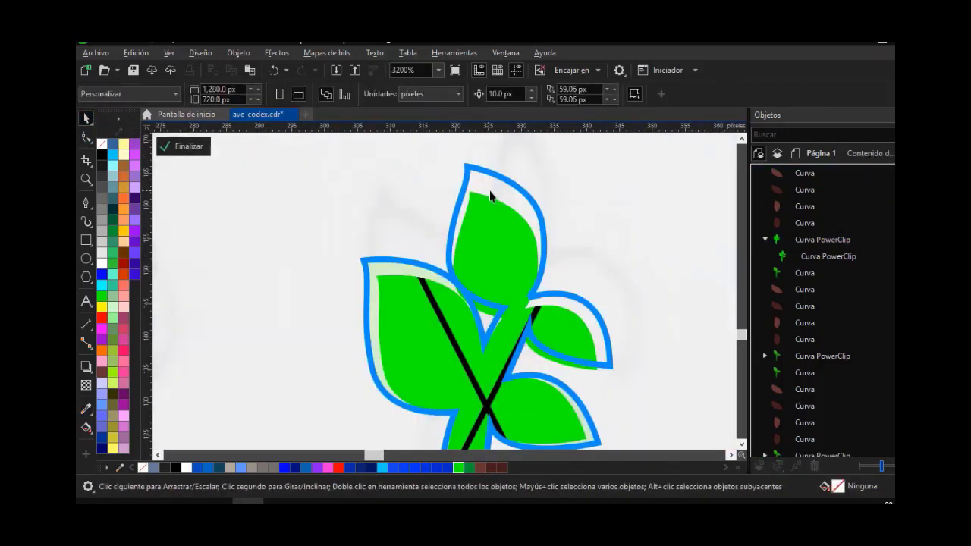
# Reshape the inner sprout's large lower leaf and the tip of its upper leaf to reach the outline
pyautogui.press('F10')
pyautogui.click(379, 282)
pyautogui.moveTo(379, 278); pyautogui.dragTo(378, 261)
pyautogui.moveTo(425, 280); pyautogui.dragTo(463, 254)
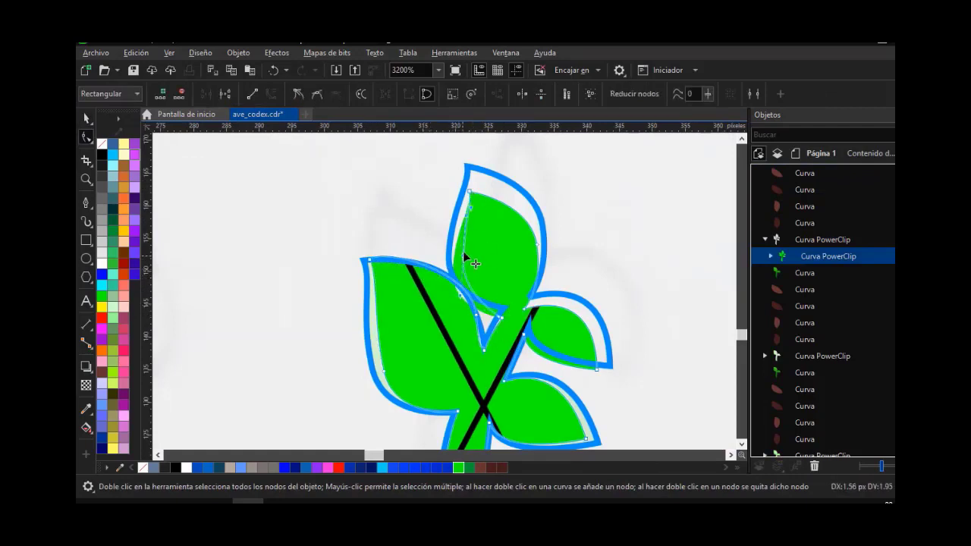
pyautogui.moveTo(471, 166); pyautogui.dragTo(472, 167)
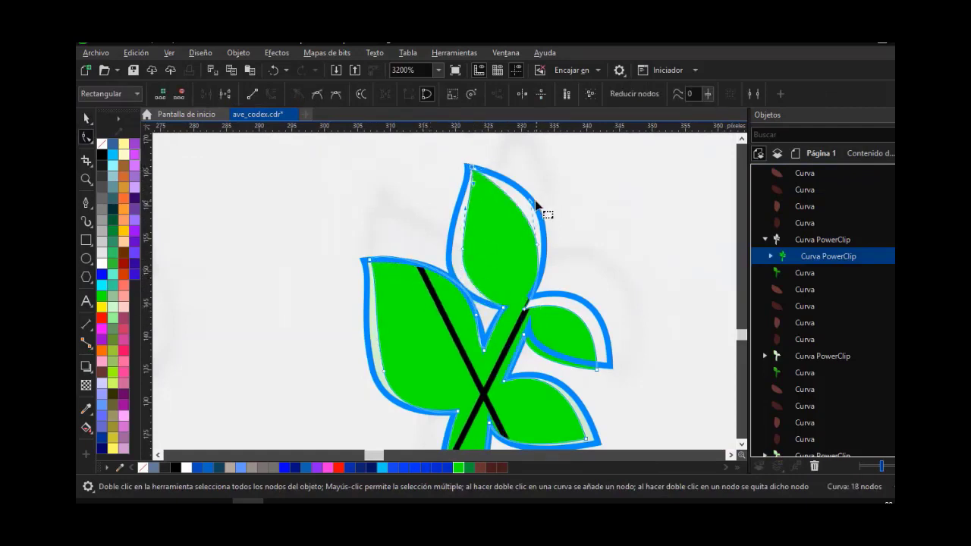
# Adjust the inner sprout's upper leaf curve and small upper side leaf nodes to meet the outline
pyautogui.moveTo(531, 201); pyautogui.dragTo(551, 191)
pyautogui.moveTo(537, 245); pyautogui.dragTo(544, 253)
pyautogui.moveTo(597, 370); pyautogui.dragTo(611, 366)
pyautogui.moveTo(525, 309); pyautogui.dragTo(531, 294)
pyautogui.moveTo(524, 334); pyautogui.dragTo(531, 315)
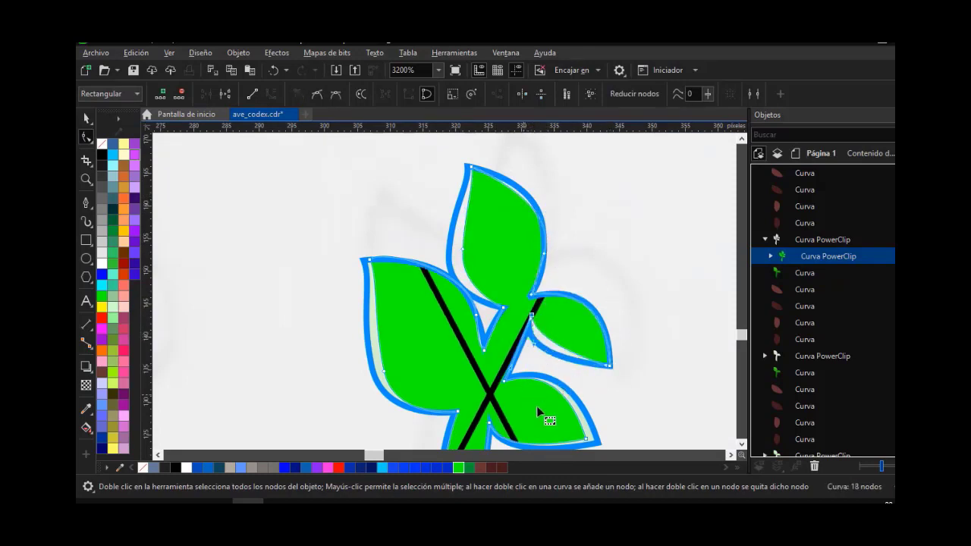
# Fine-tune the remaining curve of the inner sprout and finish editing the PowerClip
pyautogui.scroll(-1, 434, 341)
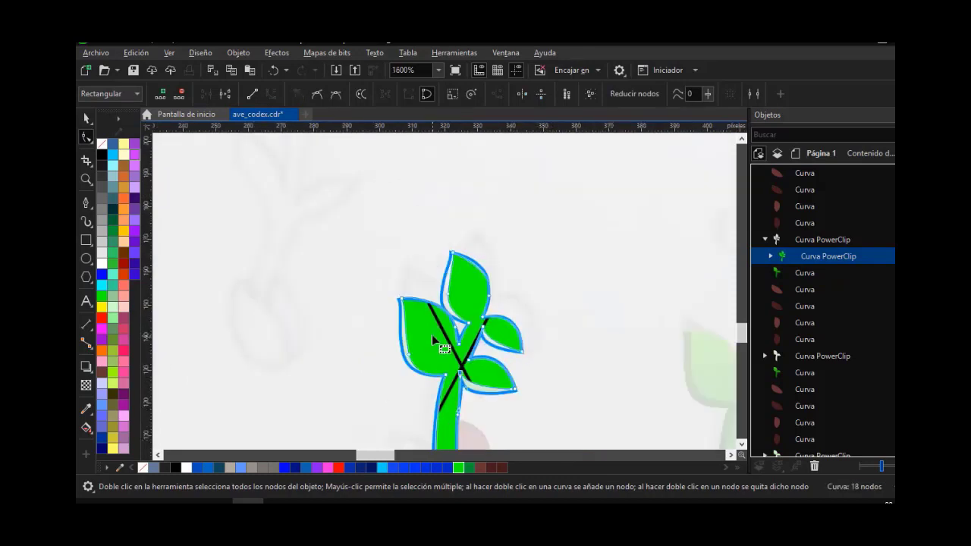
pyautogui.scroll(1, 437, 400)
pyautogui.moveTo(432, 274); pyautogui.dragTo(441, 289)
pyautogui.click(86, 118)
pyautogui.keyDown('ctrl'); pyautogui.click(372, 258); pyautogui.keyUp('ctrl')
pyautogui.scroll(-2, 472, 282)
pyautogui.press('Escape')
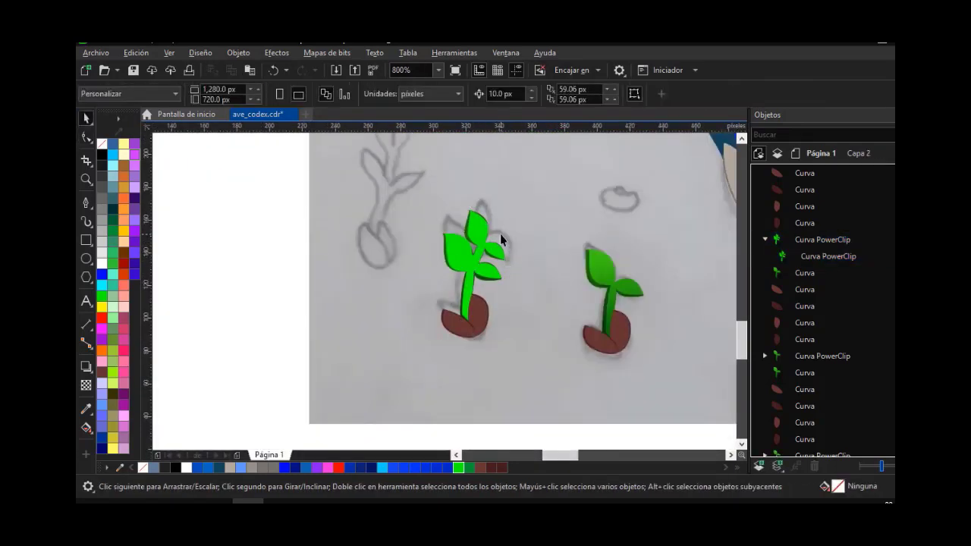
# Open the neighbouring two-leaf sprout's PowerClip and copy its gradient green curve
pyautogui.scroll(1, 593, 259)
pyautogui.keyDown('ctrl'); pyautogui.click(611, 270); pyautogui.keyUp('ctrl')
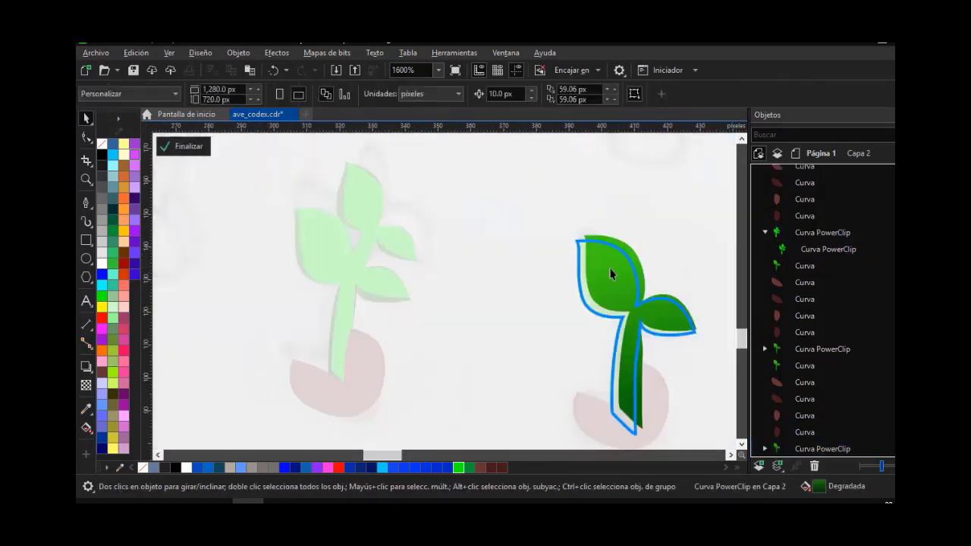
pyautogui.click(610, 269)
pyautogui.hotkey('ctrl', 'c')
pyautogui.keyDown('ctrl'); pyautogui.click(512, 227); pyautogui.keyUp('ctrl')
pyautogui.hotkey('ctrl', 'v')
pyautogui.click(350, 199)
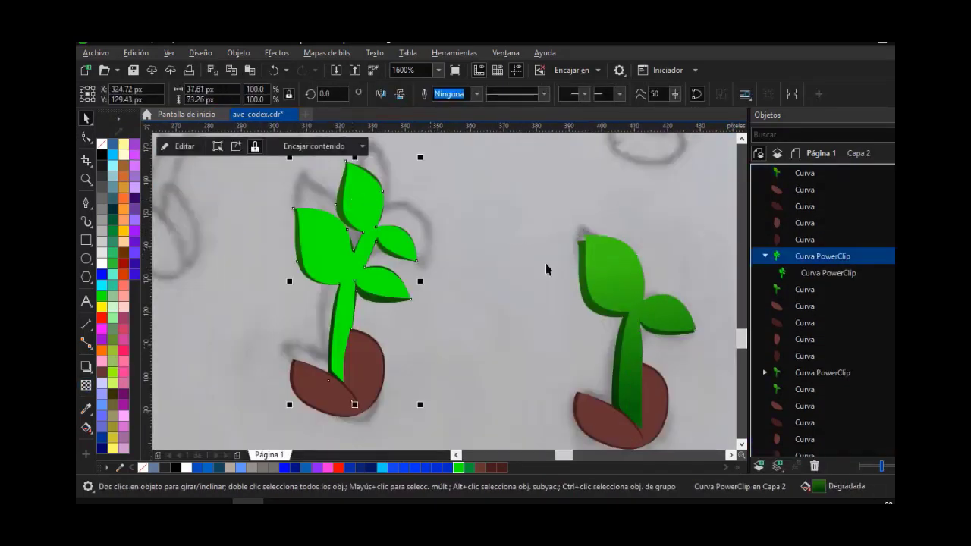
pyautogui.click(613, 270)
pyautogui.press('Delete')
# Paste the gradient curve inside the welded sprout's PowerClip and apply its green gradient to the inner sprout
pyautogui.click(402, 239)
pyautogui.click(610, 272)
pyautogui.doubleClick(380, 195)
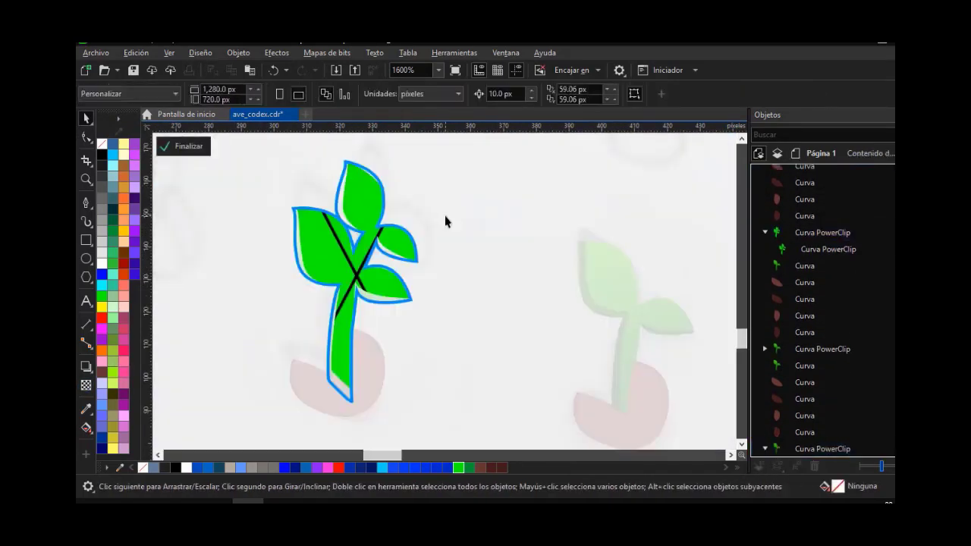
pyautogui.hotkey('ctrl', 'v')
pyautogui.click(366, 188)
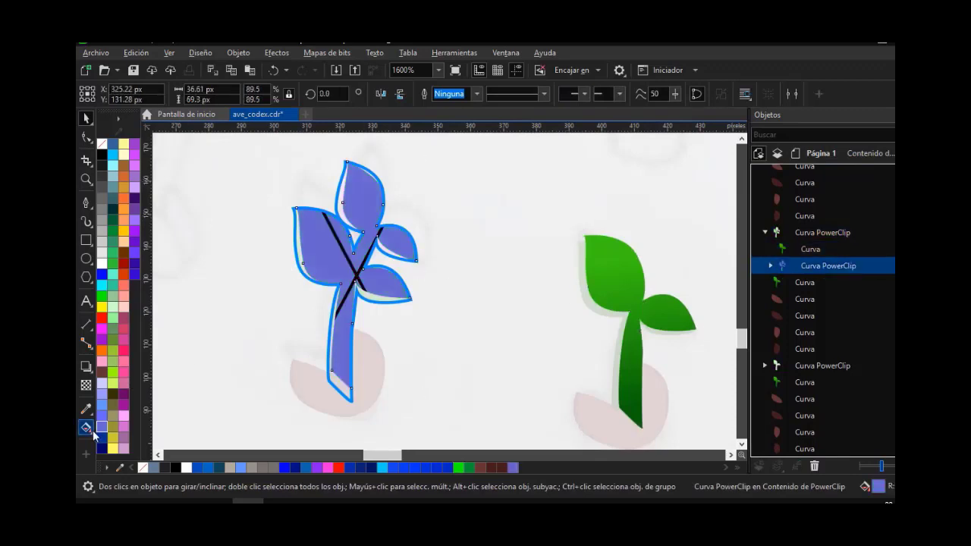
pyautogui.click(86, 427)
pyautogui.click(609, 268)
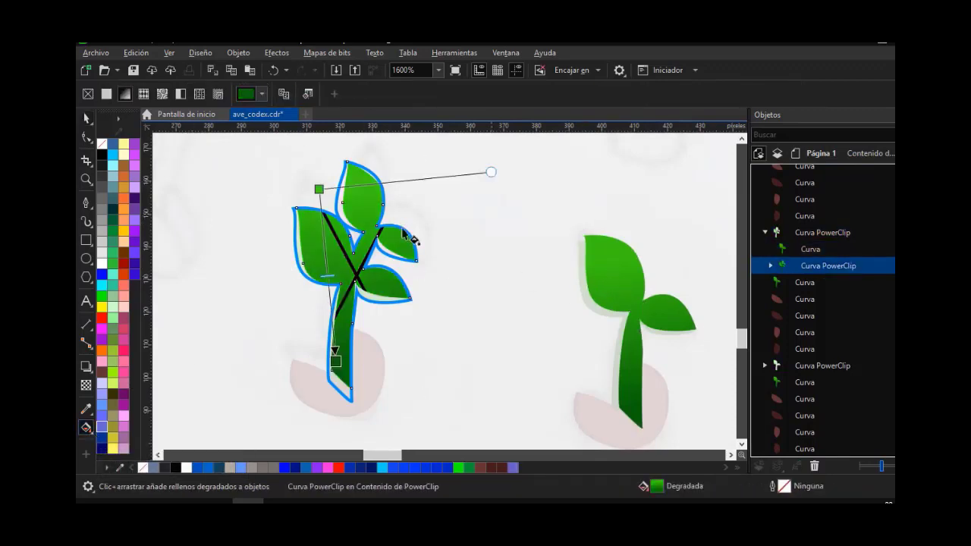
# Move the gradient's start closer to the inner sprout, set its start color to #42ED0E and finish editing the PowerClip
pyautogui.moveTo(318, 190); pyautogui.dragTo(322, 217)
pyautogui.click(334, 208)
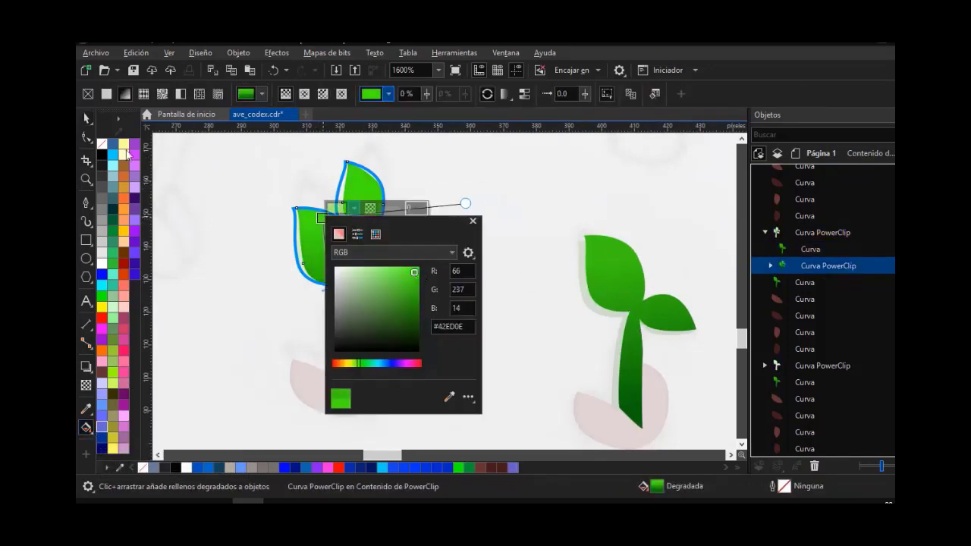
pyautogui.click(171, 145)
pyautogui.click(208, 222)
pyautogui.scroll(-2, 323, 281)
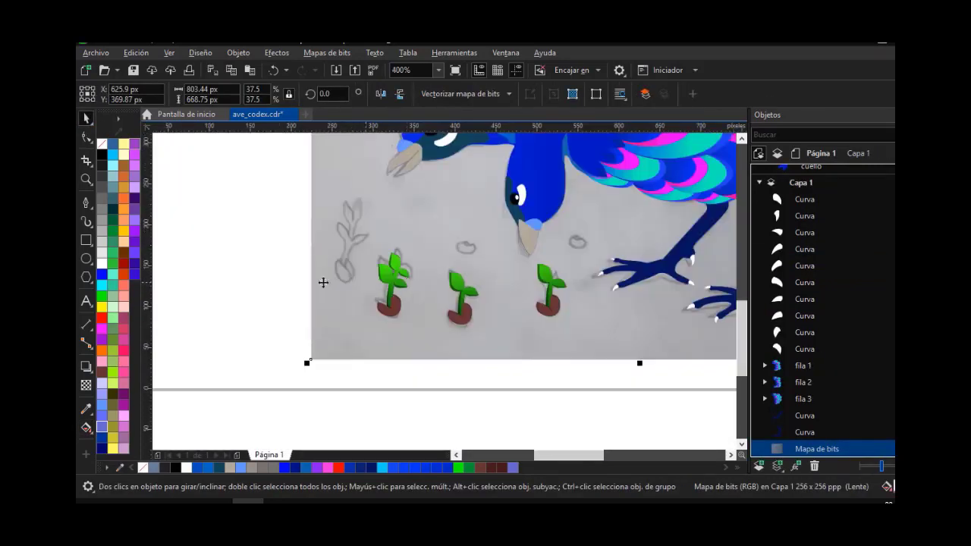
# Duplicate a two-leaf seedling with its seed onto the leftmost sketched sprout
pyautogui.click(519, 365)
pyautogui.moveTo(448, 271); pyautogui.dragTo(446, 268)
pyautogui.moveTo(465, 312); pyautogui.dragTo(348, 267)
pyautogui.rightClick(348, 266)
pyautogui.moveTo(361, 221); pyautogui.dragTo(364, 212)
pyautogui.click(435, 227)
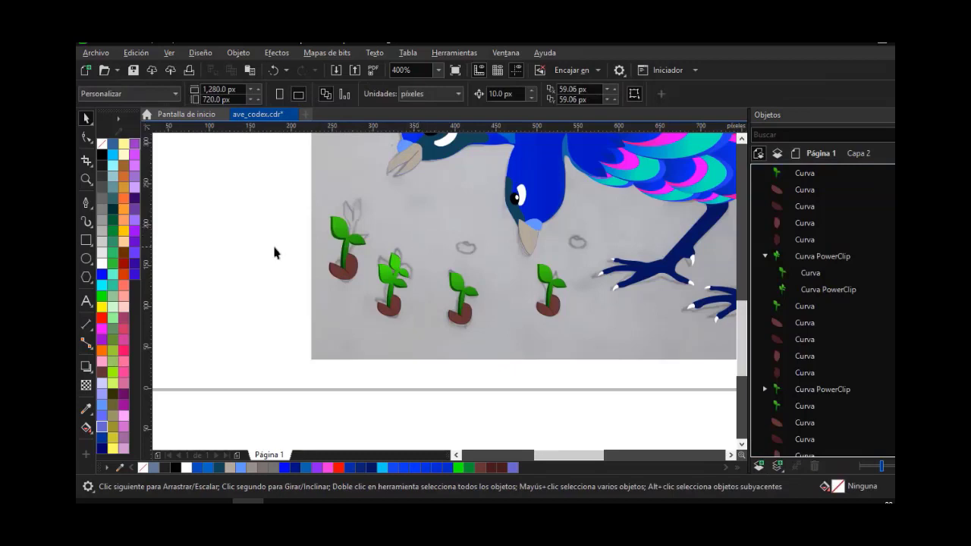
# Copy a shaded seed half from the leftmost seedling onto the seed sketch and rotate it to about 17.5°
pyautogui.moveTo(280, 254); pyautogui.dragTo(357, 292)
pyautogui.moveTo(343, 272); pyautogui.dragTo(467, 255)
pyautogui.scroll(2, 468, 259)
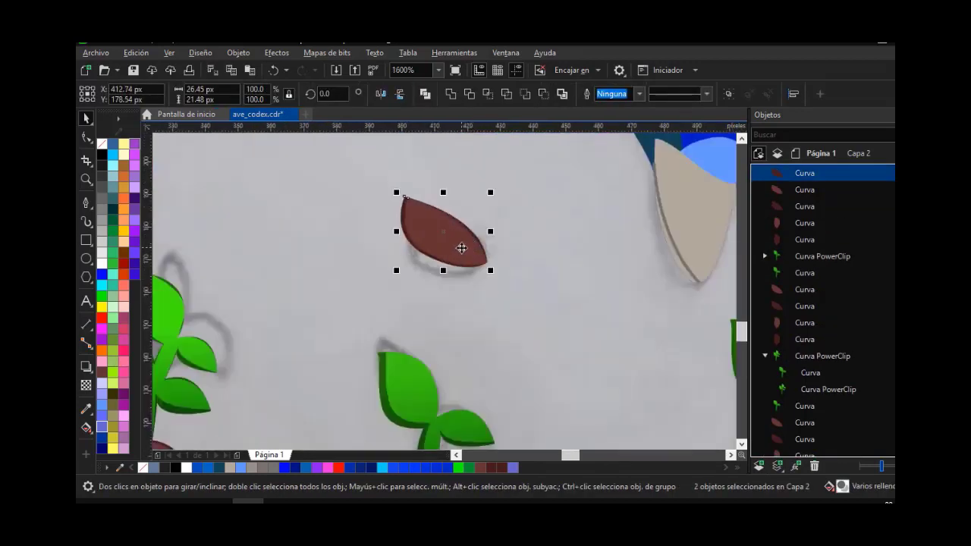
pyautogui.click(462, 250)
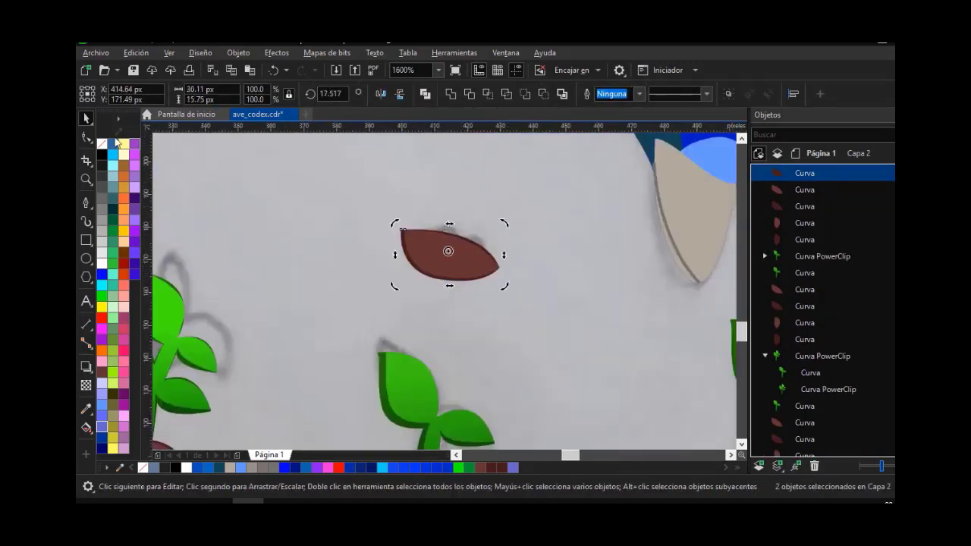
# Reshape the dark seed curve's upper edge into a notched bean by moving its nodes and handles
pyautogui.press('F10')
pyautogui.scroll(1, 456, 221)
pyautogui.moveTo(350, 240); pyautogui.dragTo(518, 263)
pyautogui.moveTo(445, 257); pyautogui.dragTo(433, 251)
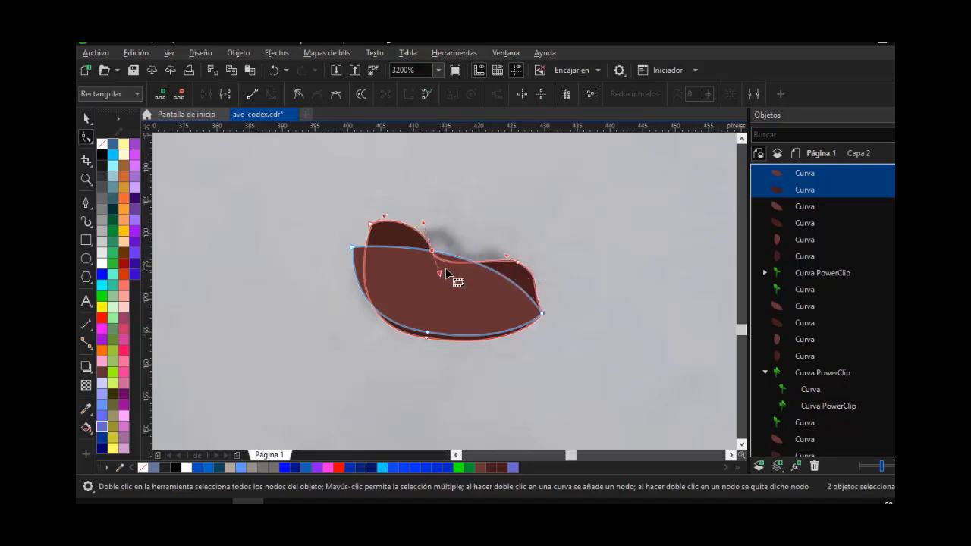
pyautogui.moveTo(508, 256); pyautogui.dragTo(460, 256)
pyautogui.click(543, 314)
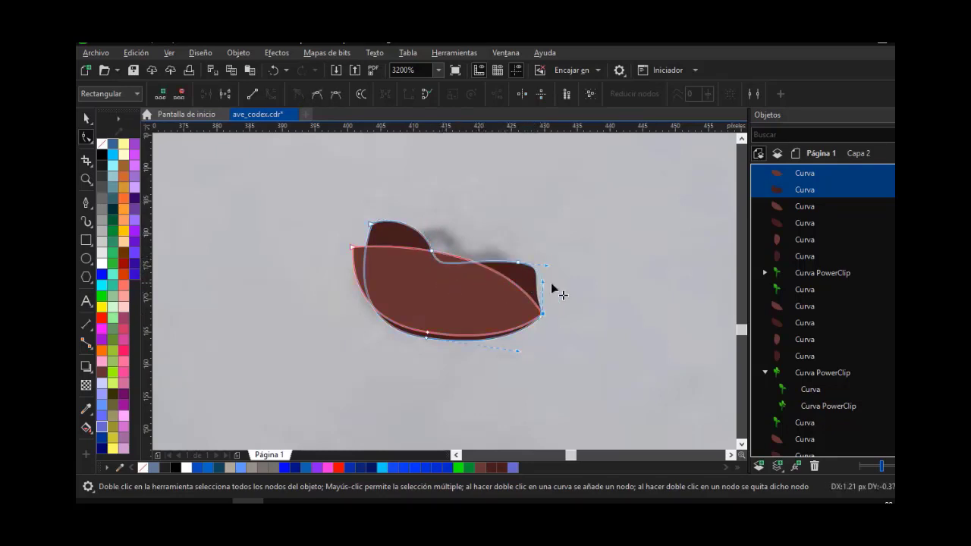
pyautogui.moveTo(552, 286); pyautogui.dragTo(444, 256)
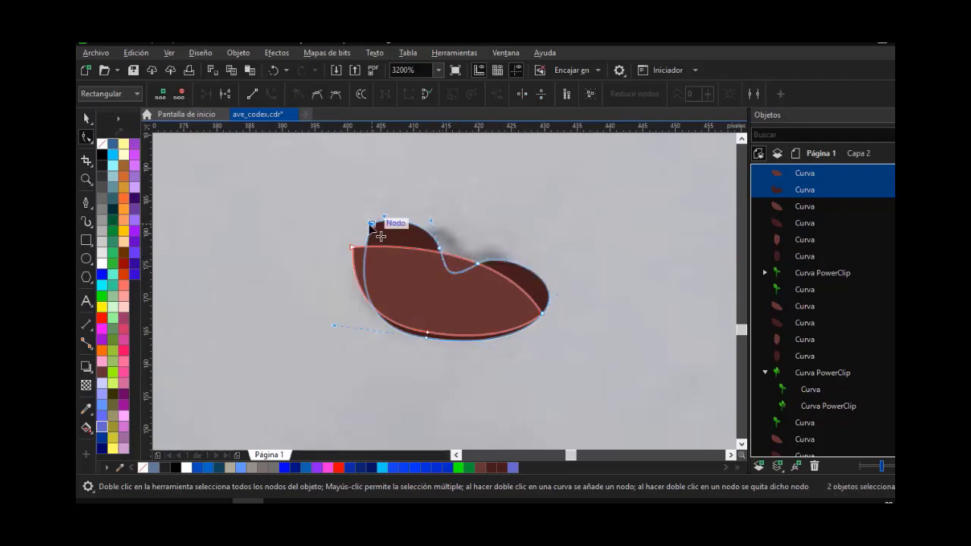
pyautogui.moveTo(380, 237); pyautogui.dragTo(353, 236)
pyautogui.doubleClick(352, 249)
# Delete the lighter inner curve of the seed, keeping only the dark bean shape
pyautogui.click(86, 119)
pyautogui.press('Delete')
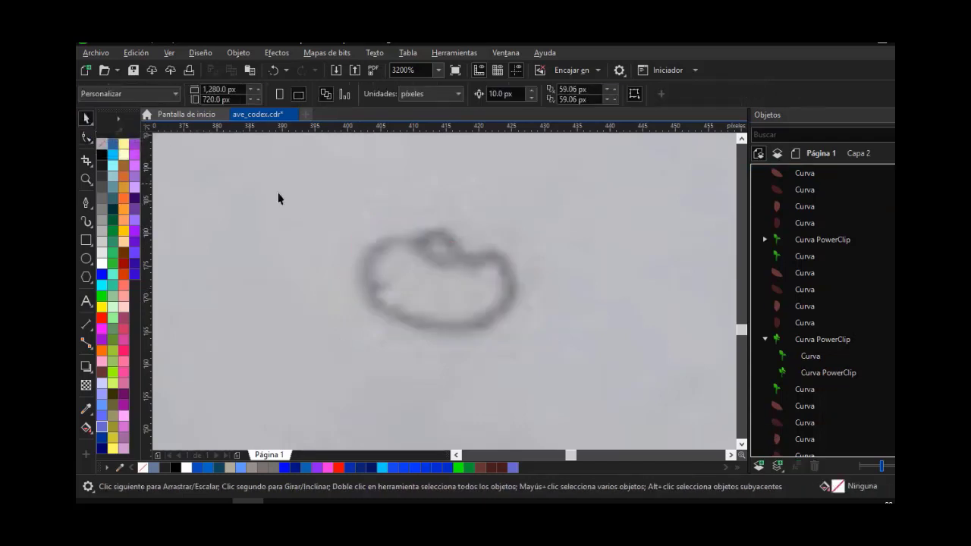
pyautogui.hotkey('ctrl', 'z')
pyautogui.click(458, 264)
pyautogui.press('Delete')
# Round the dark bean's outer end and lower edge by editing its nodes
pyautogui.click(414, 258)
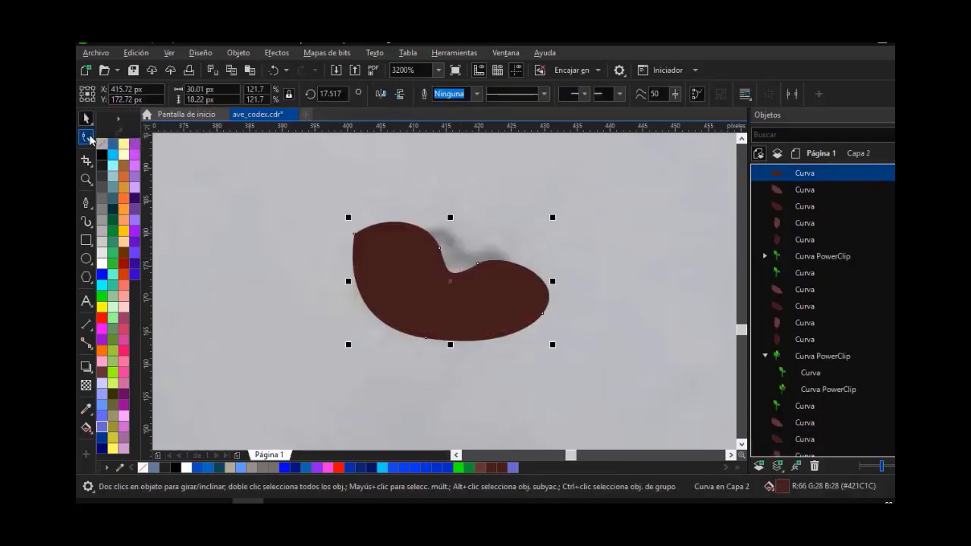
pyautogui.click(87, 137)
pyautogui.doubleClick(354, 262)
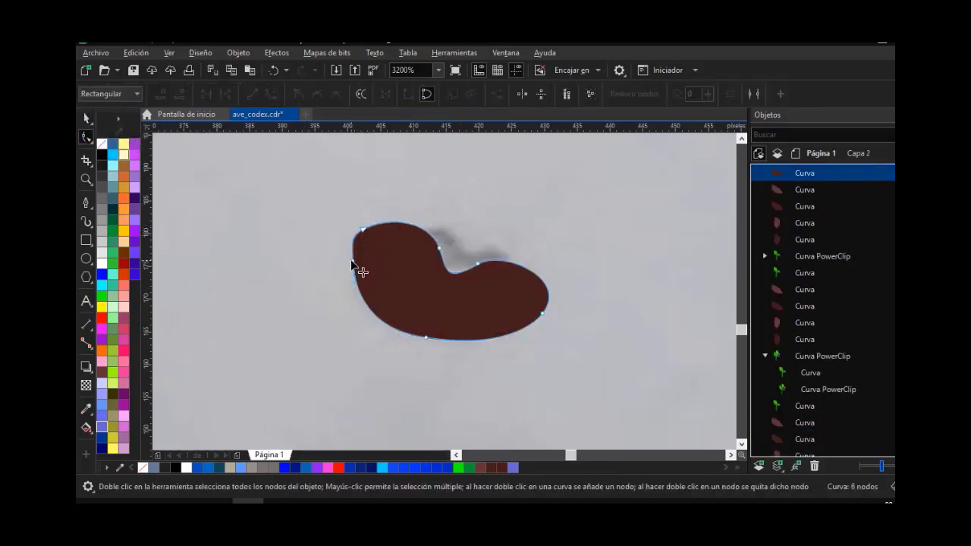
pyautogui.moveTo(352, 260); pyautogui.dragTo(351, 273)
pyautogui.doubleClick(426, 340)
pyautogui.click(87, 119)
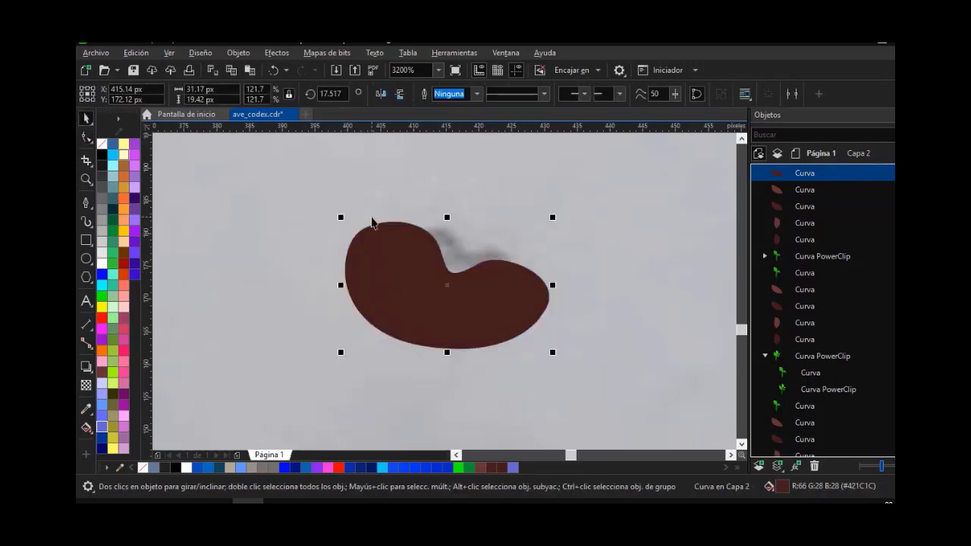
# Copy a brown seed half beside the bean as a color reference and duplicate the bean slightly higher
pyautogui.scroll(-2, 372, 221)
pyautogui.click(322, 292)
pyautogui.moveTo(247, 350); pyautogui.dragTo(517, 228)
pyautogui.scroll(2, 403, 228)
pyautogui.click(346, 260)
pyautogui.moveTo(346, 260); pyautogui.dragTo(347, 246)
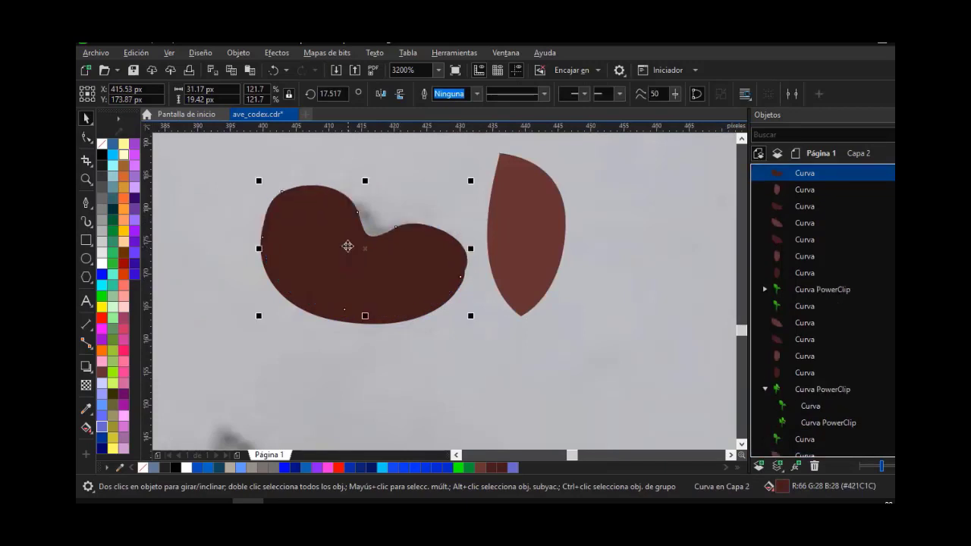
# Sample the reference seed's brown #663333, fill the bean copy with it and place the copy in a PowerClip
pyautogui.click(87, 409)
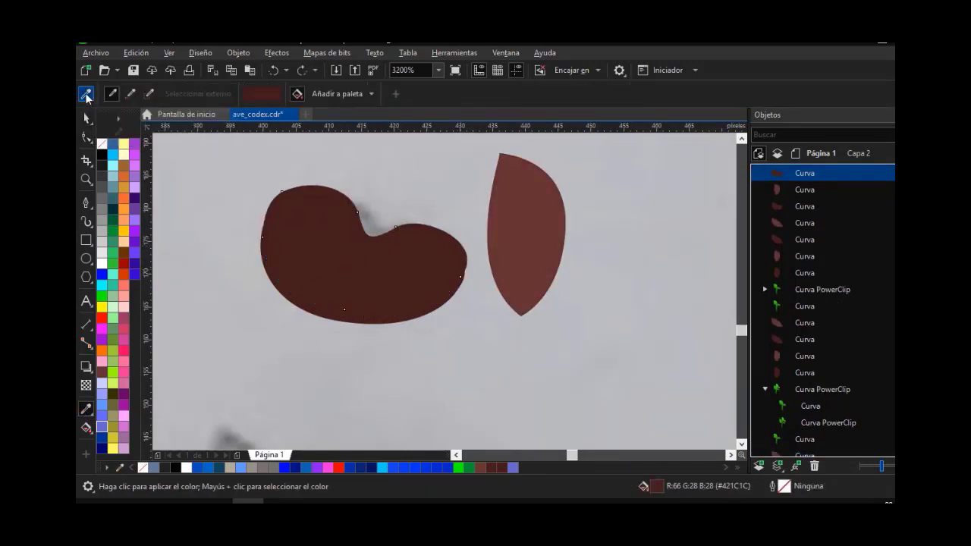
pyautogui.click(87, 97)
pyautogui.click(517, 230)
pyautogui.click(432, 255)
pyautogui.click(86, 119)
pyautogui.rightClick(327, 217)
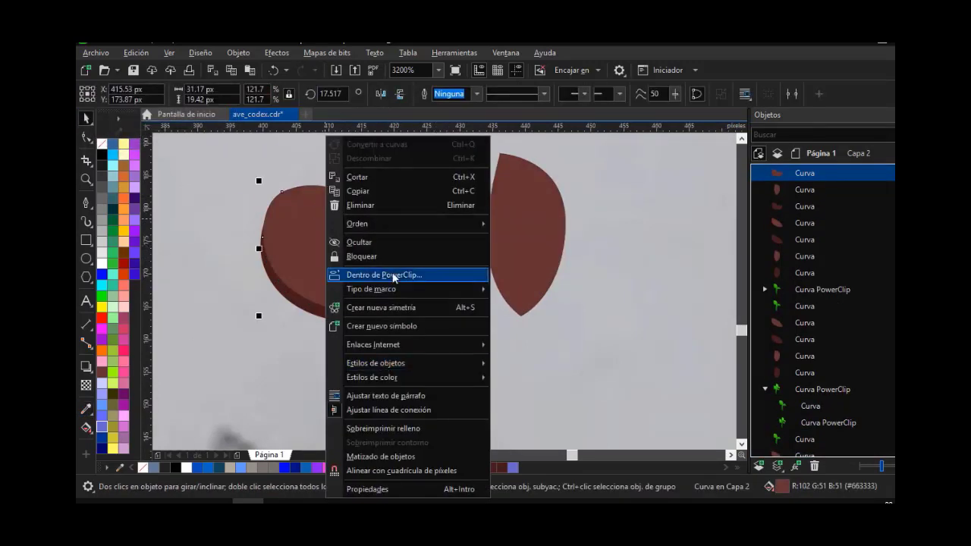
pyautogui.click(394, 275)
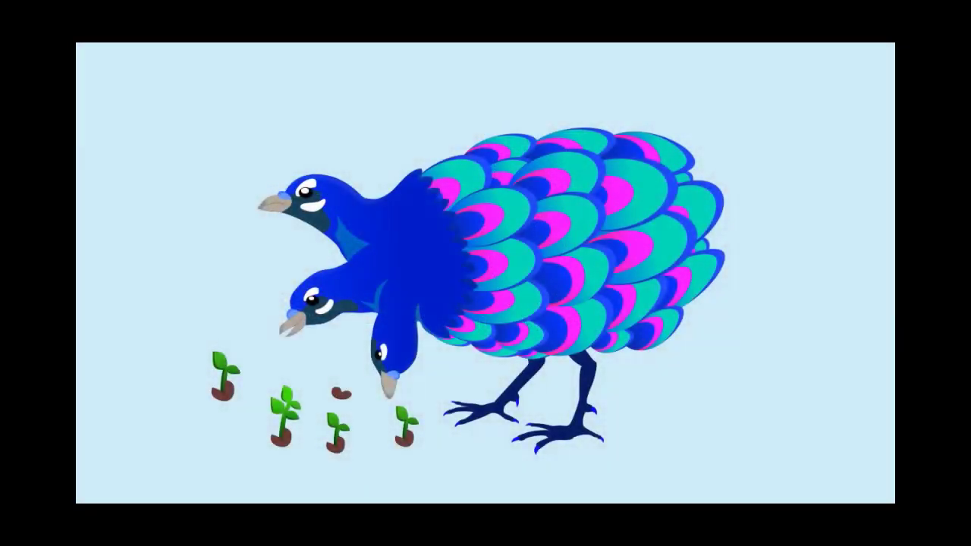